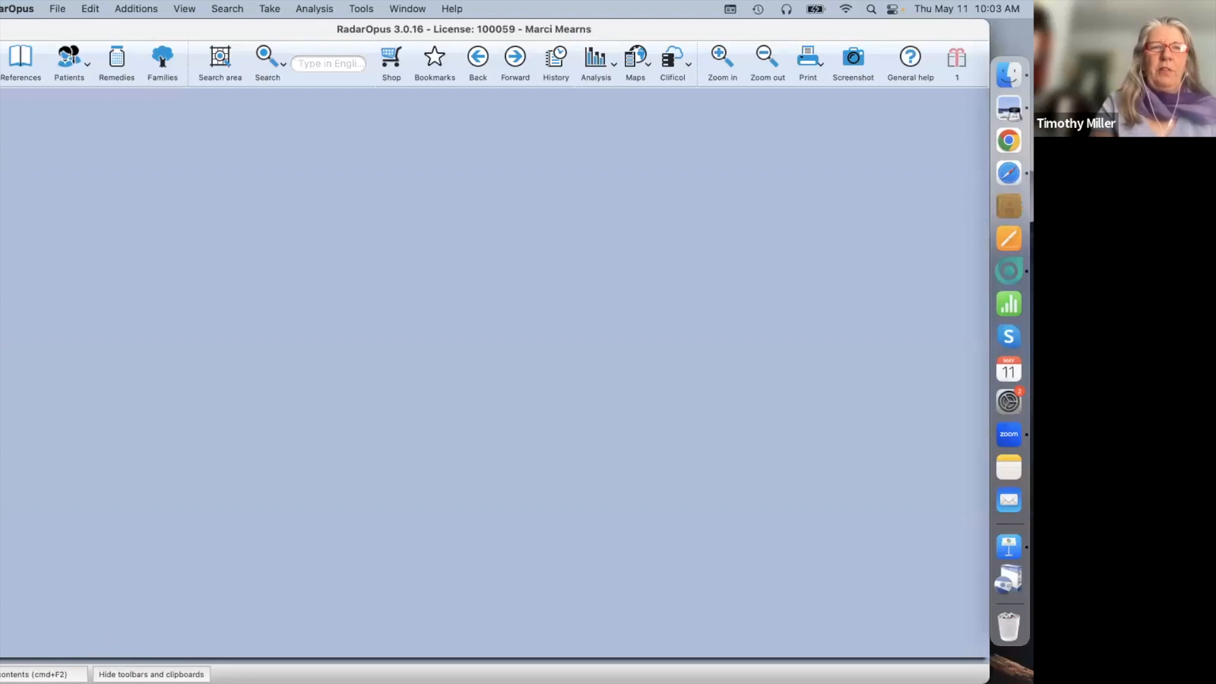
Step: Open the search window in advanced search mode and show its settings
click(261, 20)
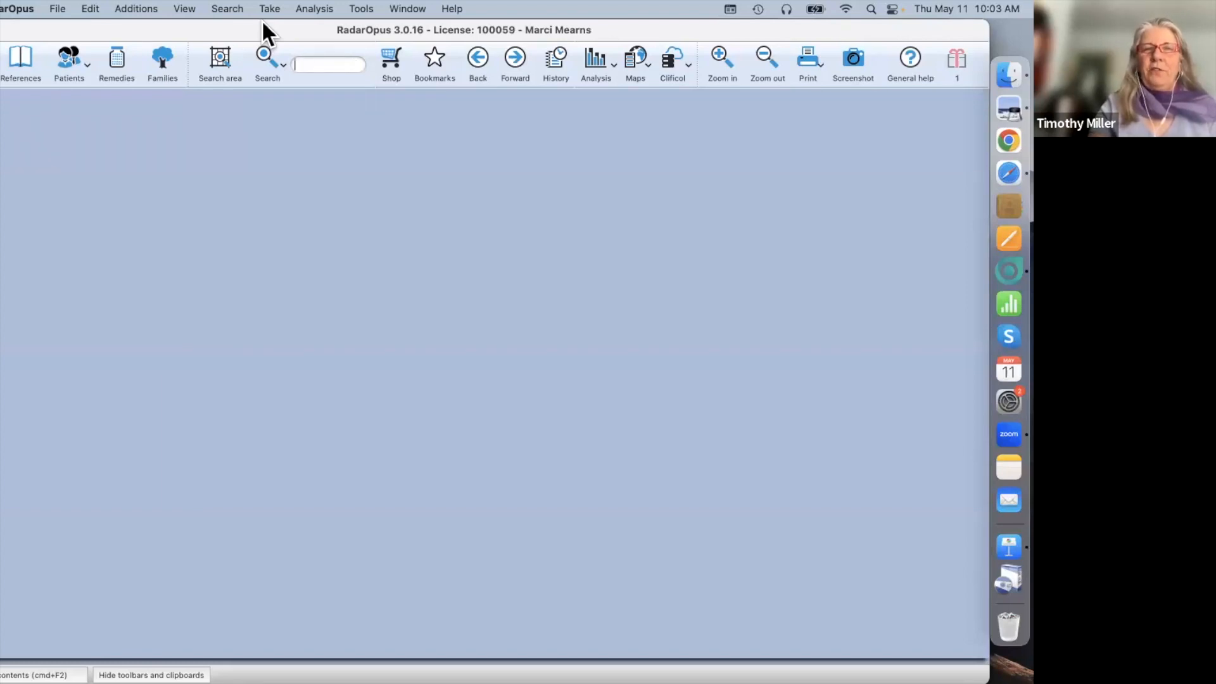
click(264, 58)
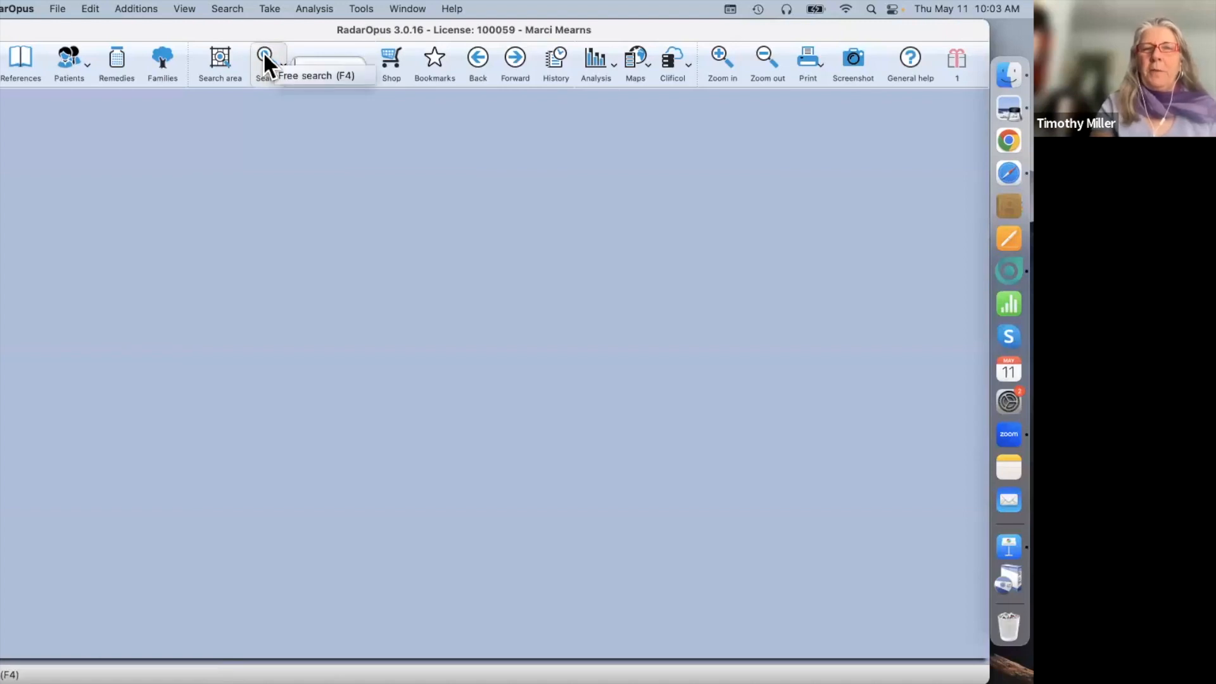
click(264, 56)
click(264, 56)
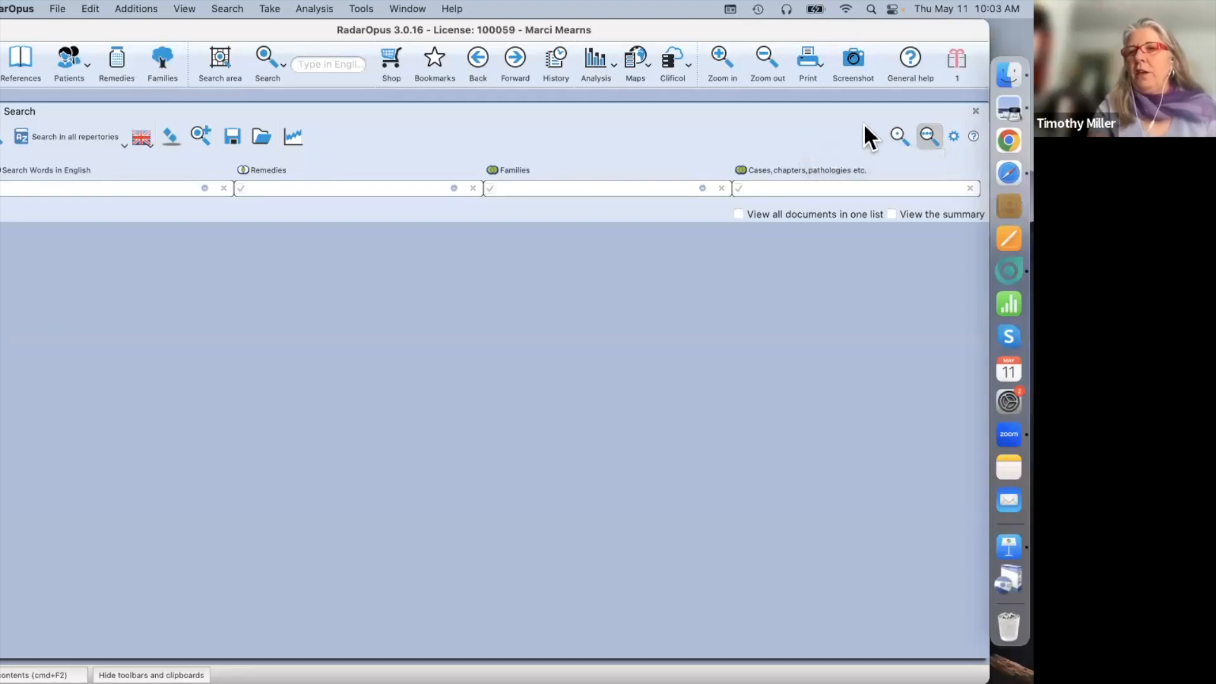
click(897, 135)
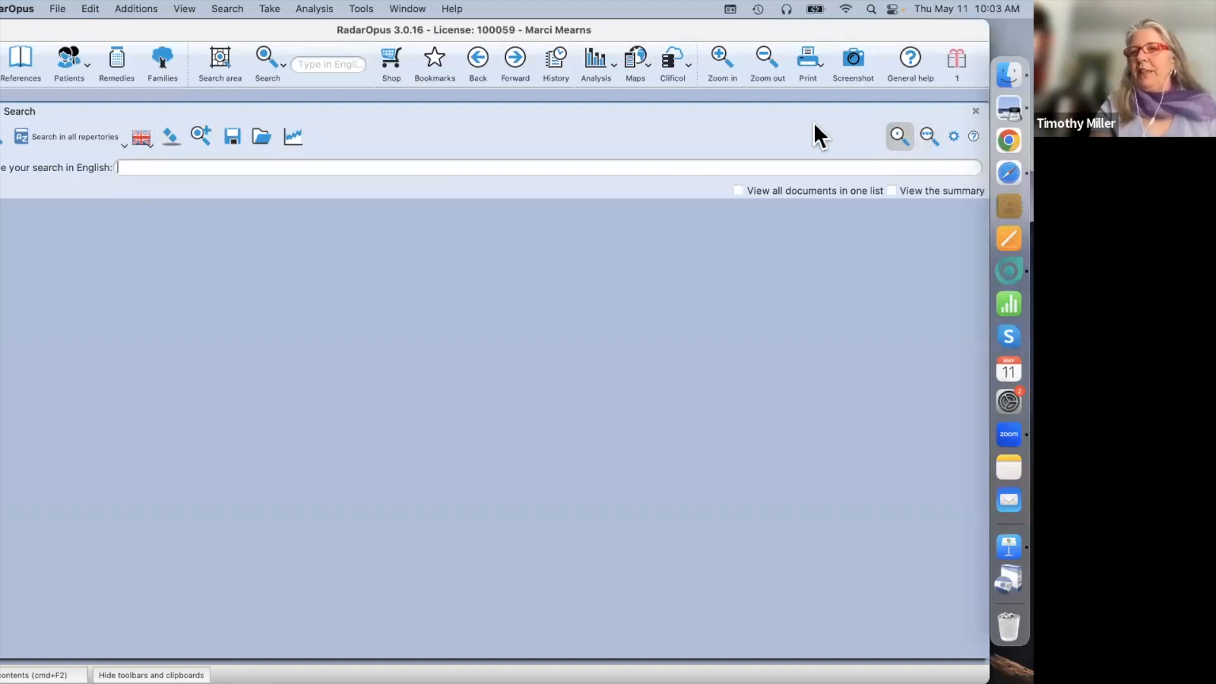
click(926, 134)
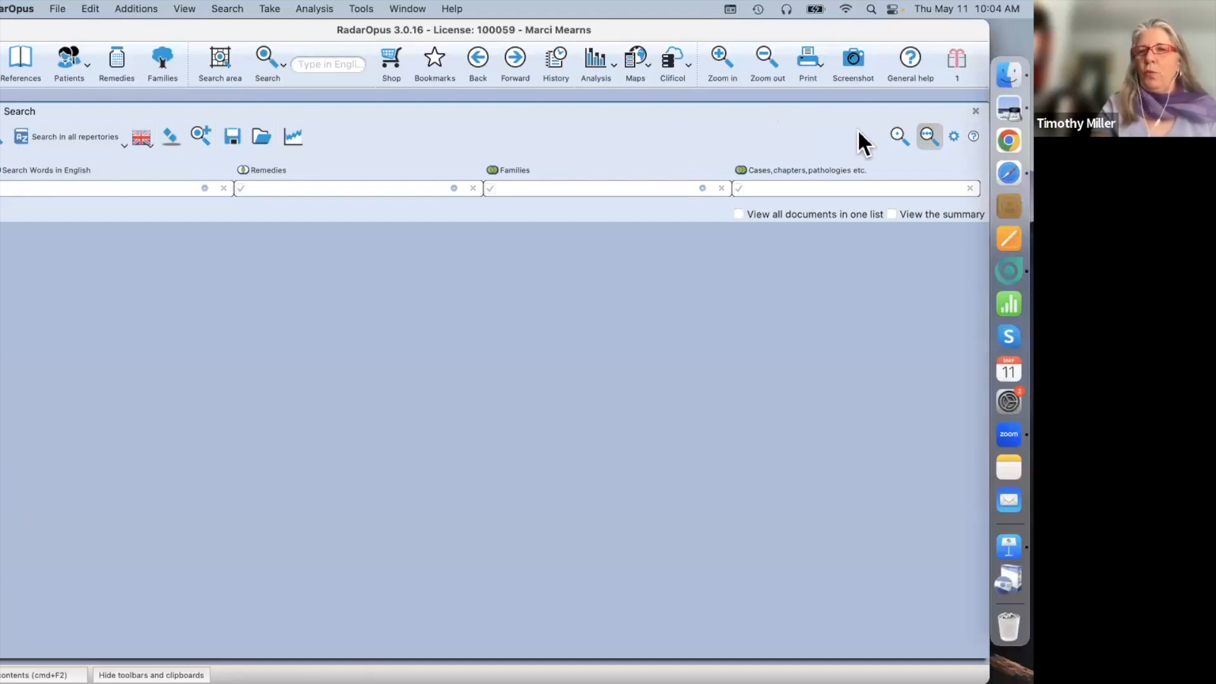
click(957, 141)
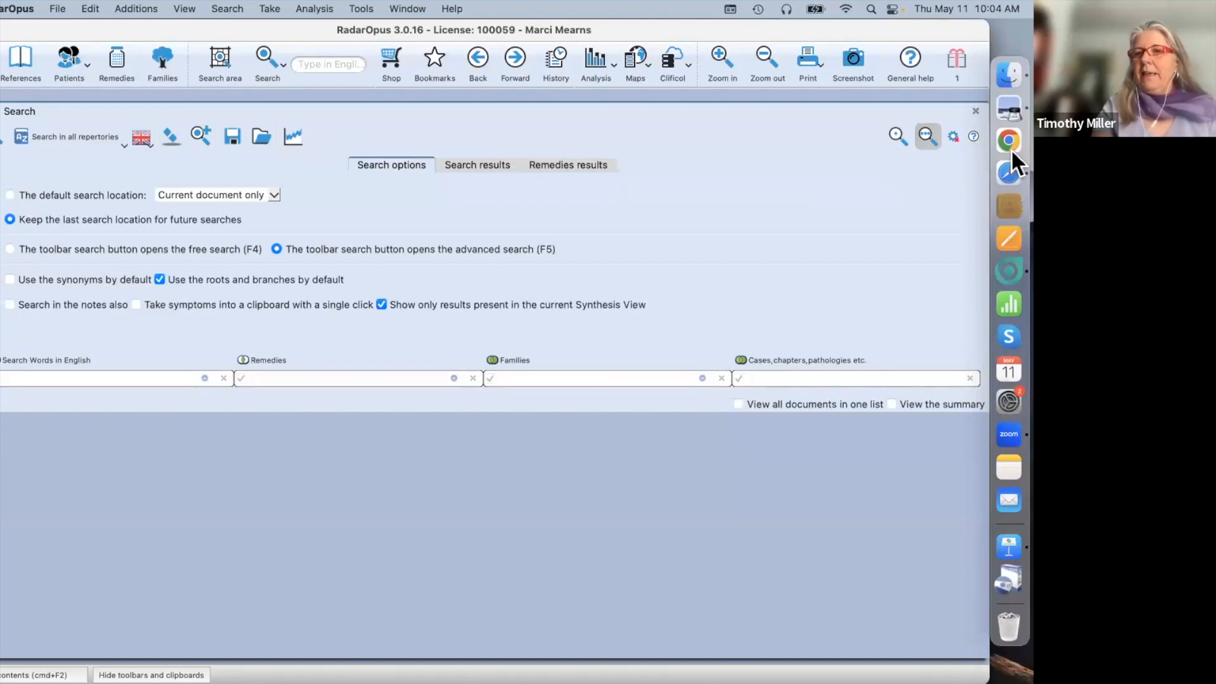
Step: Switch to Preview and look through slides 2 to 5 of Radar Opus Advanced Search.pdf on opening and configuring the search
click(1010, 100)
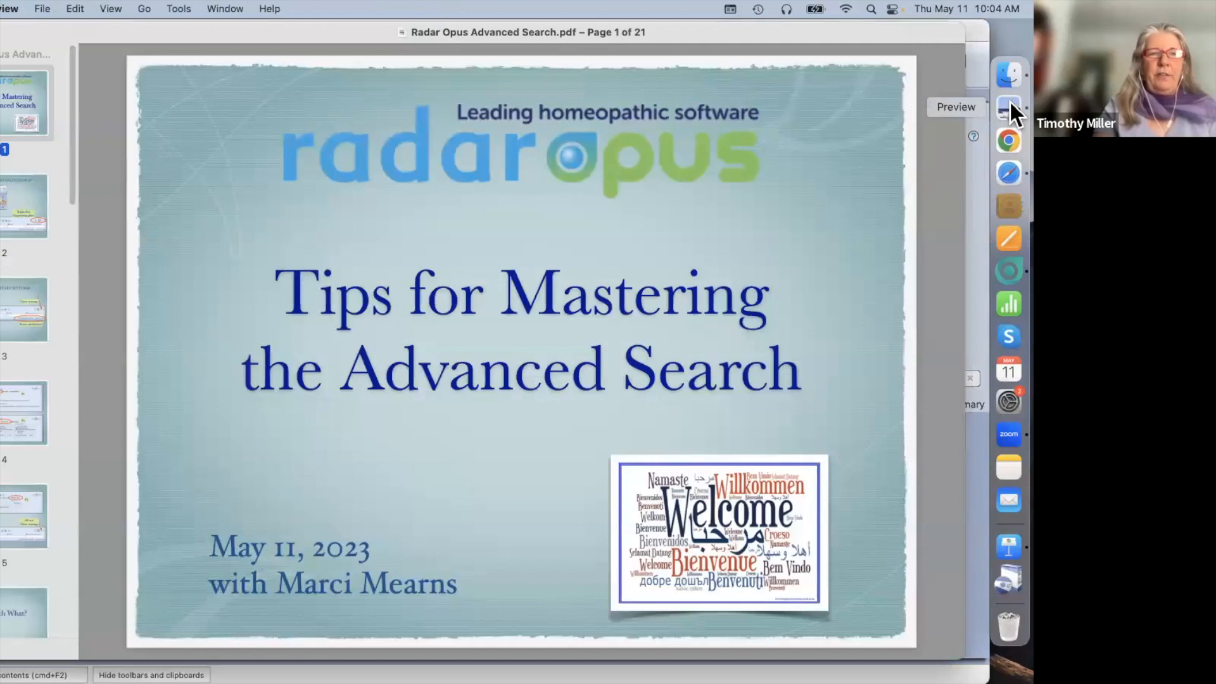
click(5, 202)
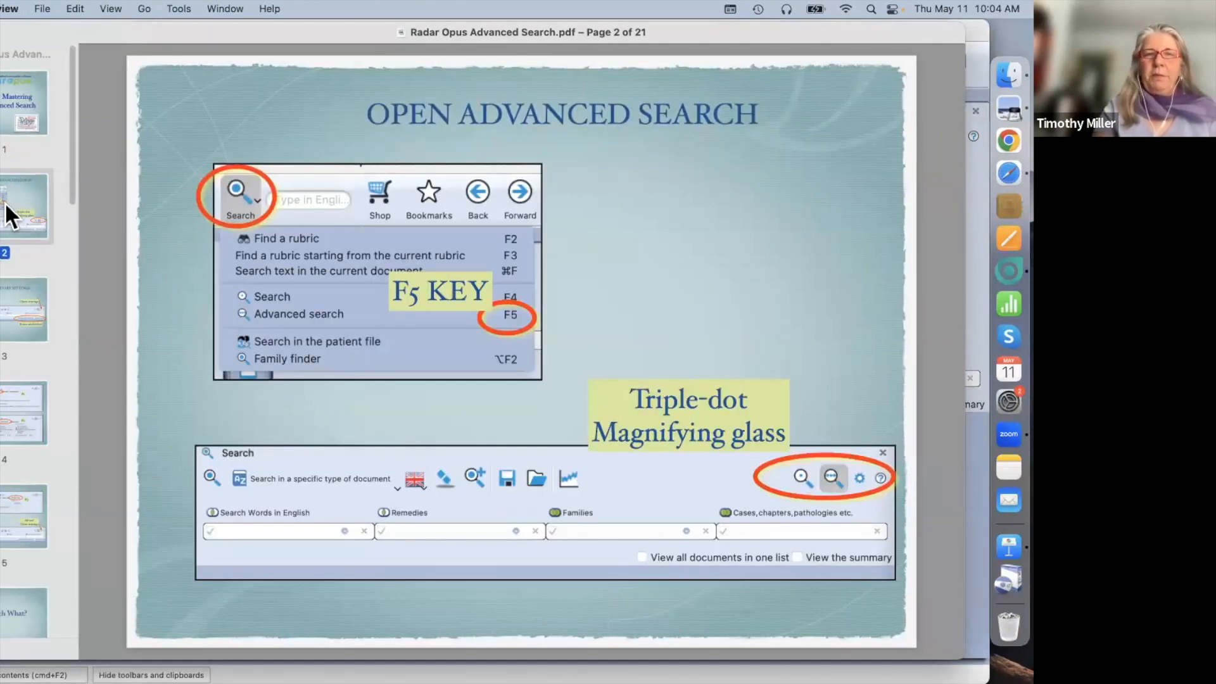
key(Down)
key(Down)
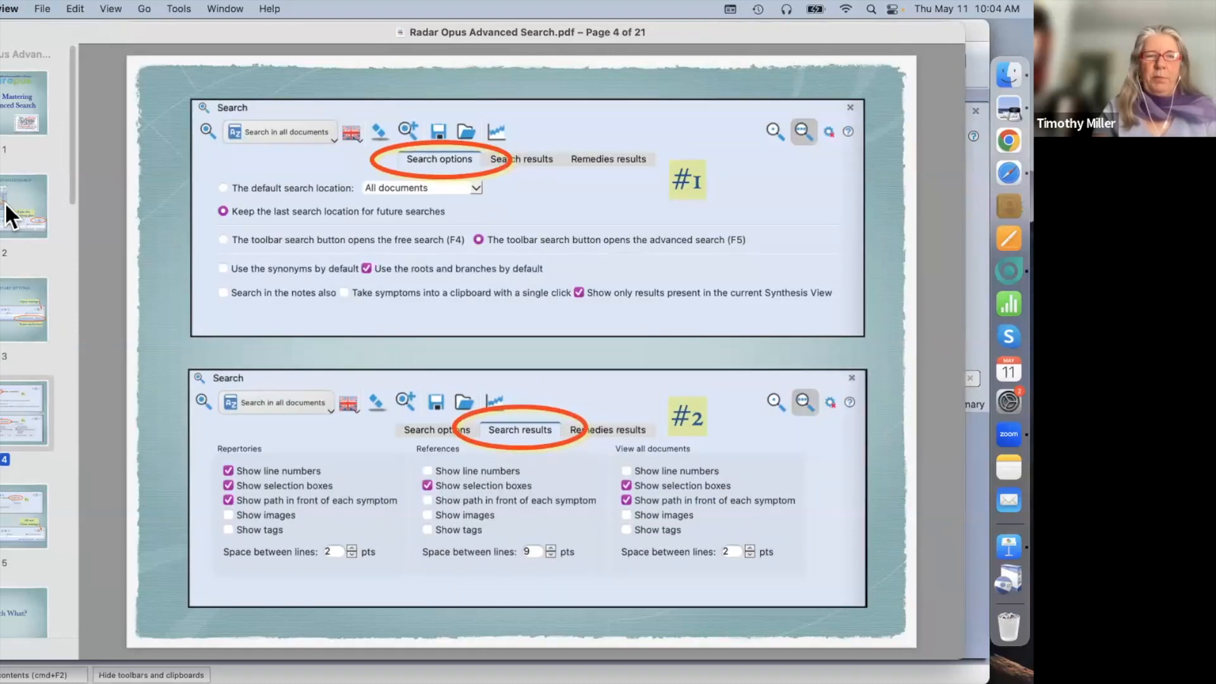
key(Down)
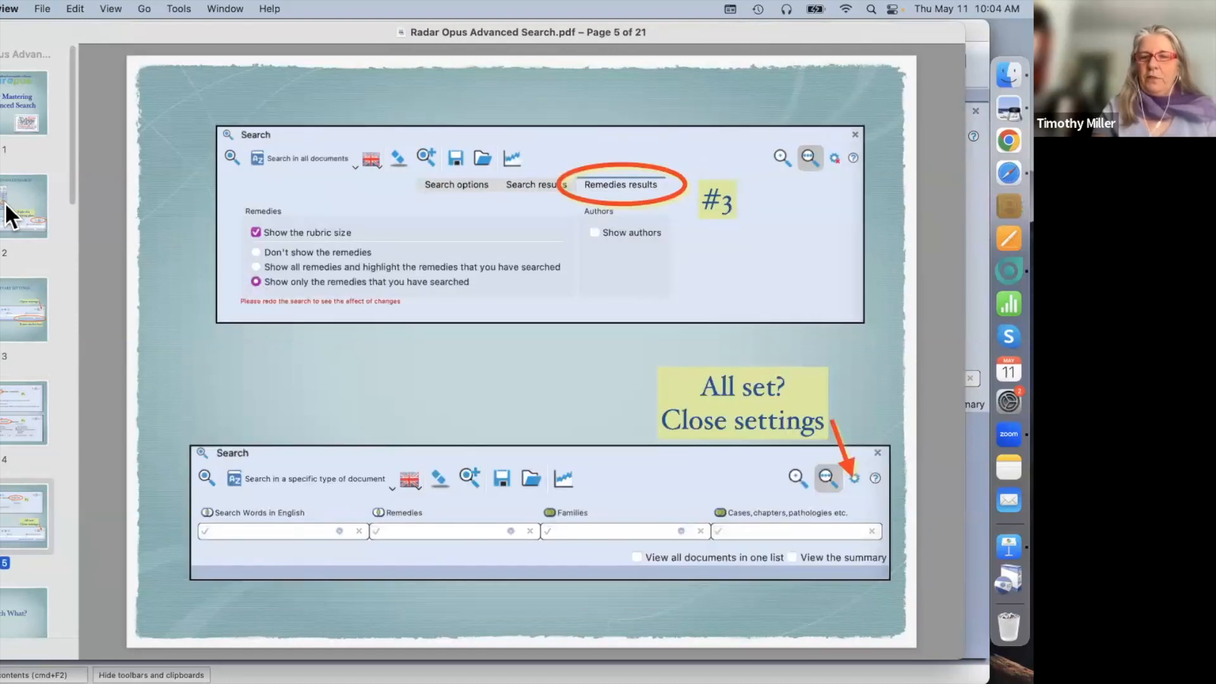
key(Up)
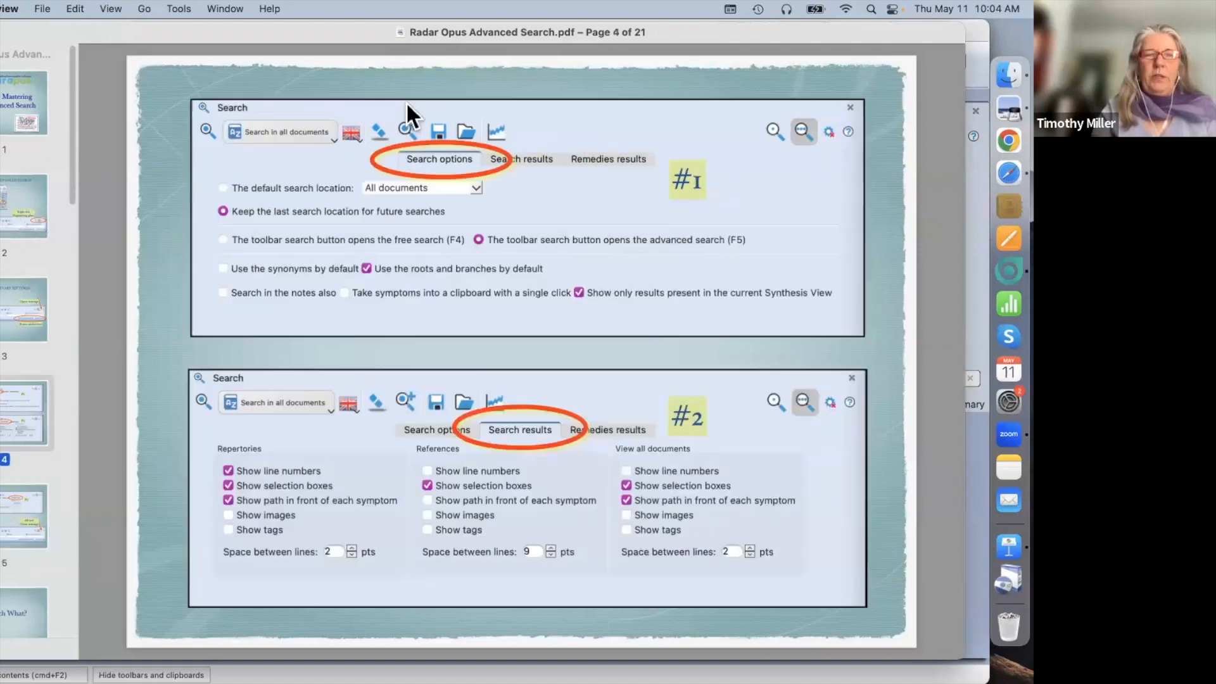
key(Up)
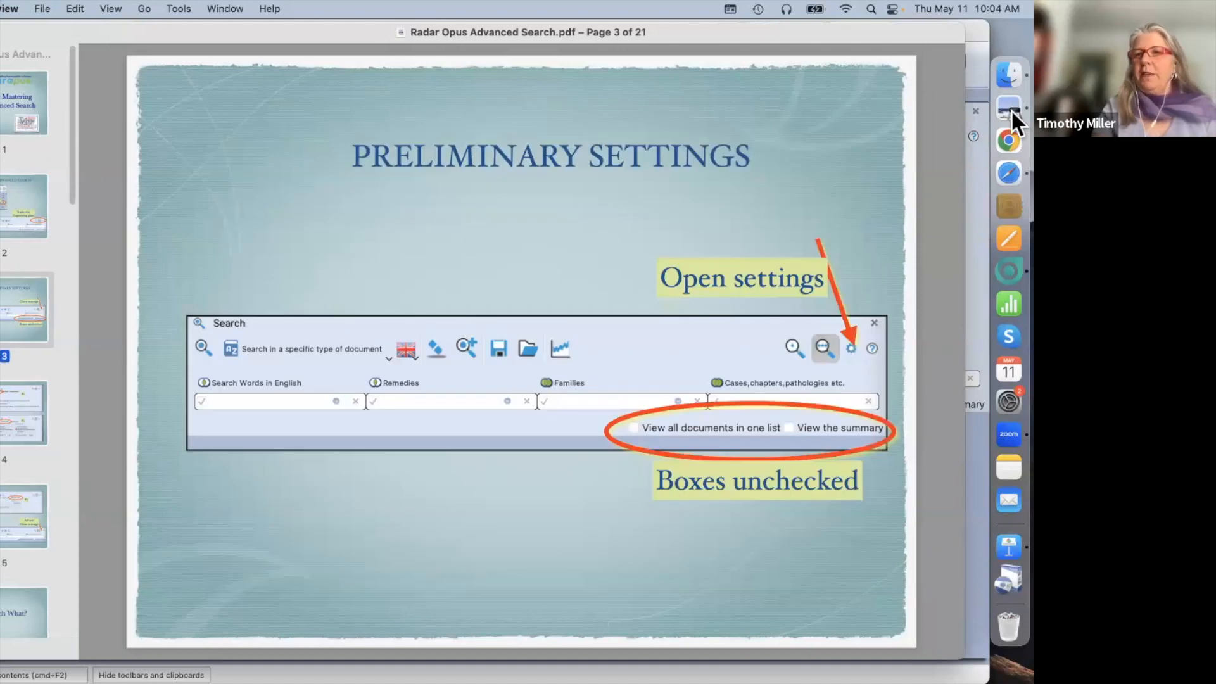
Step: Return to RadarOpus and set the default search location to All documents in the search options
click(1011, 272)
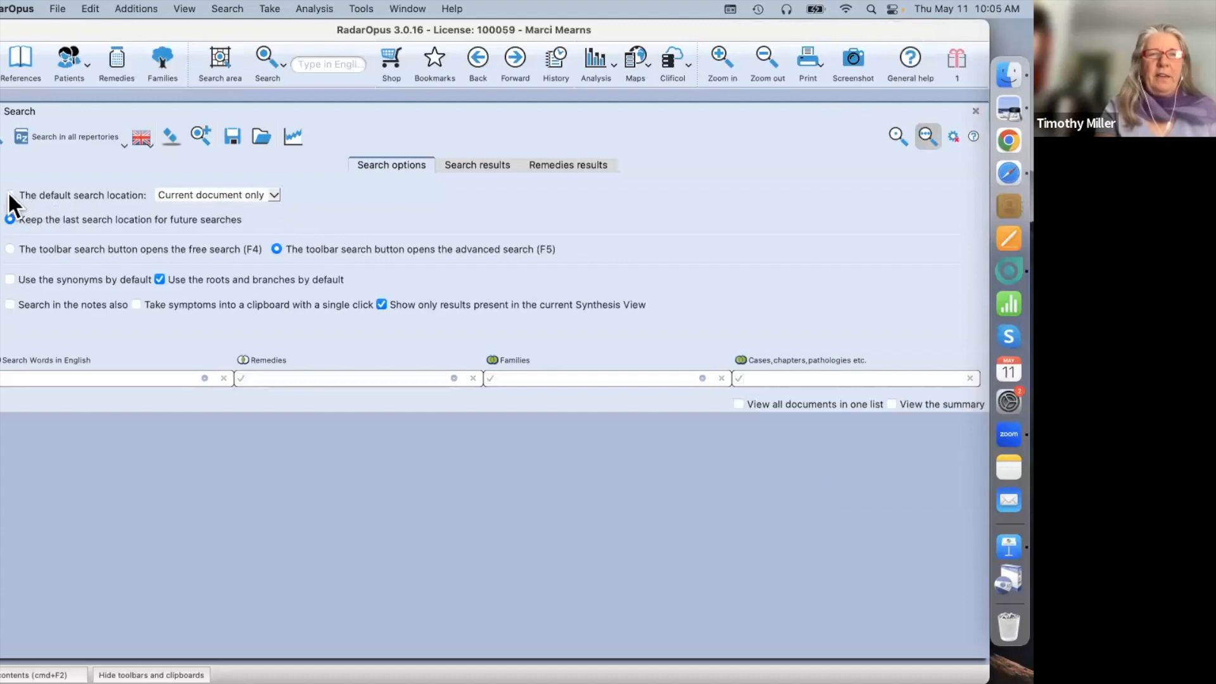
click(272, 190)
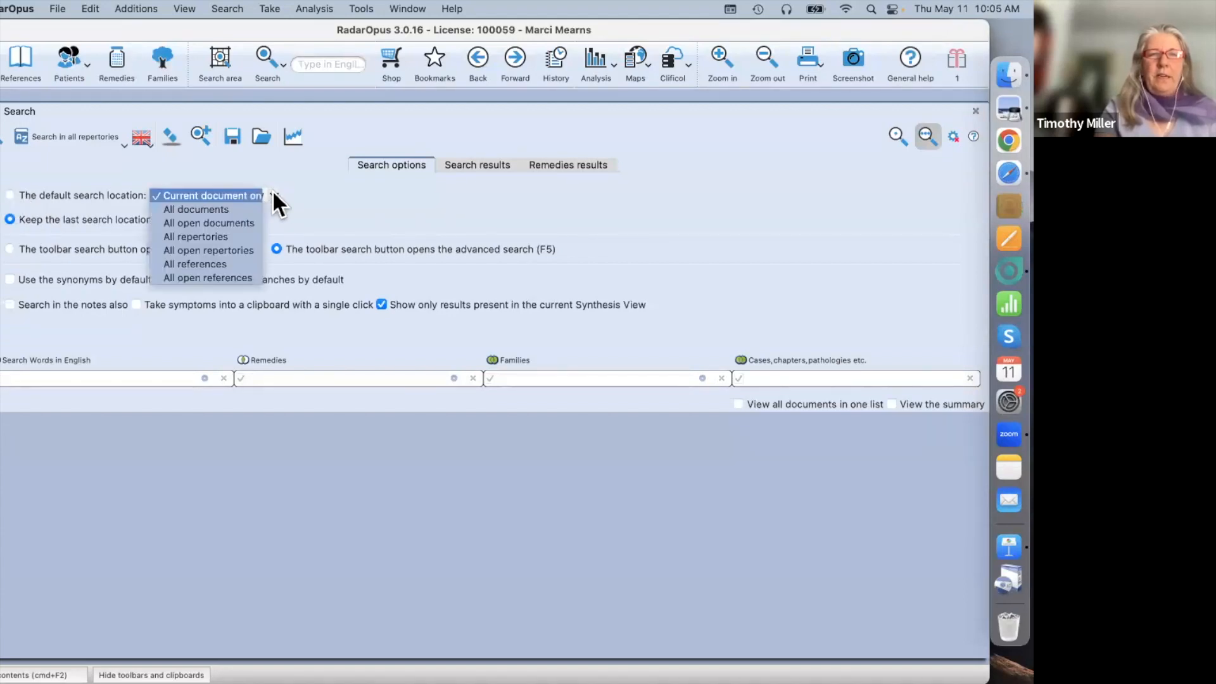
click(246, 208)
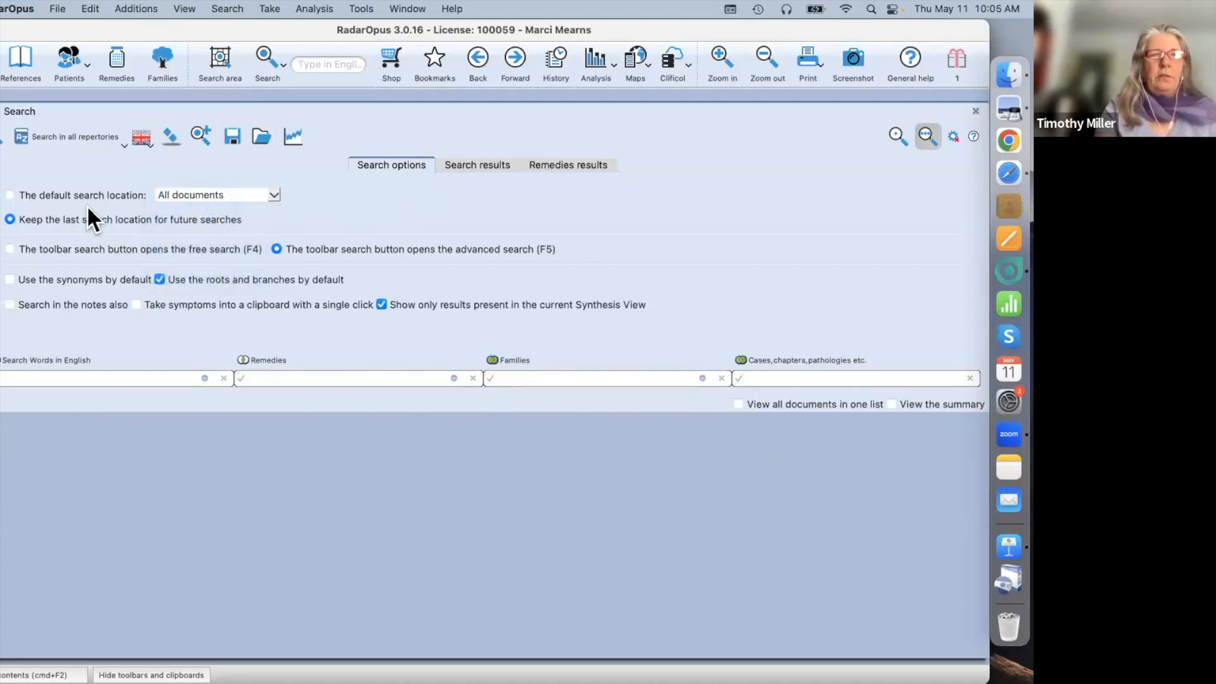
click(11, 196)
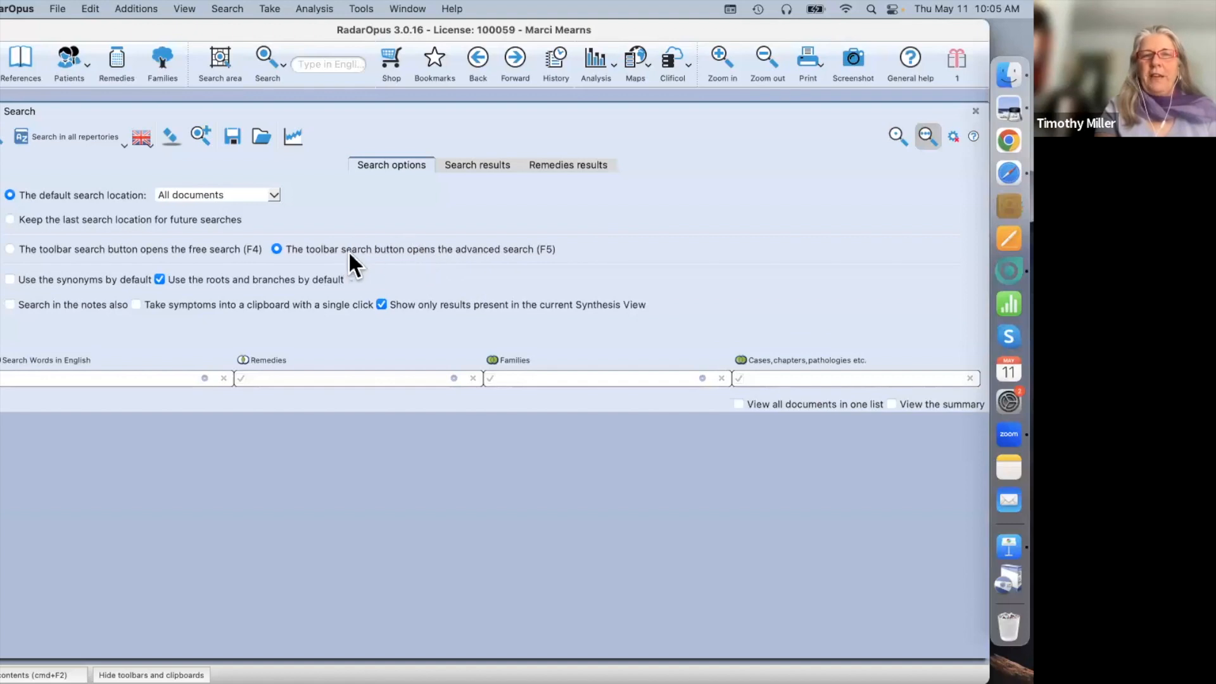
Step: Review the display settings for search results and remedies results, and close the search settings
click(264, 67)
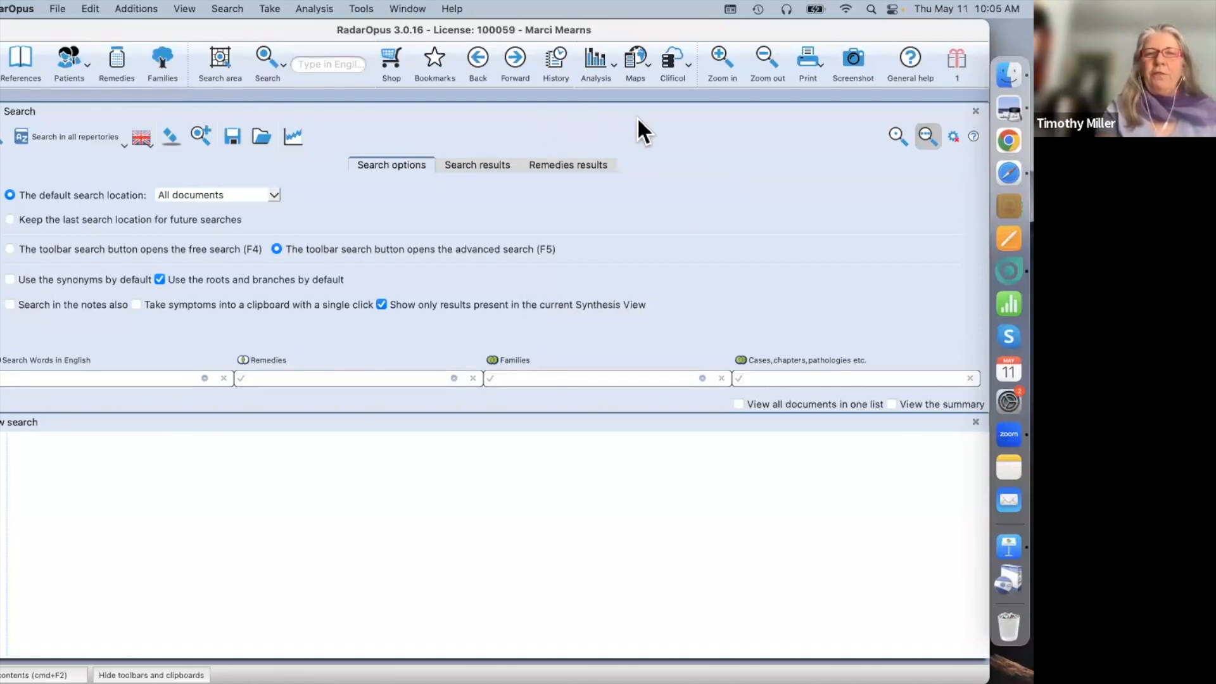
click(479, 165)
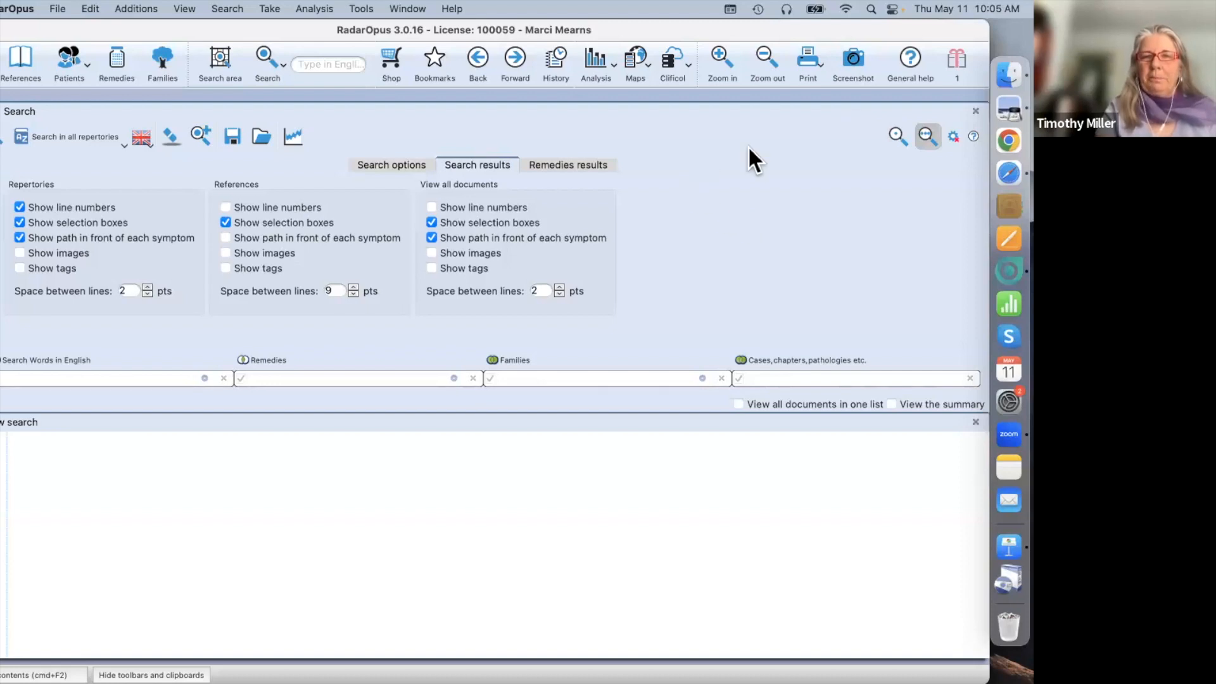
click(587, 165)
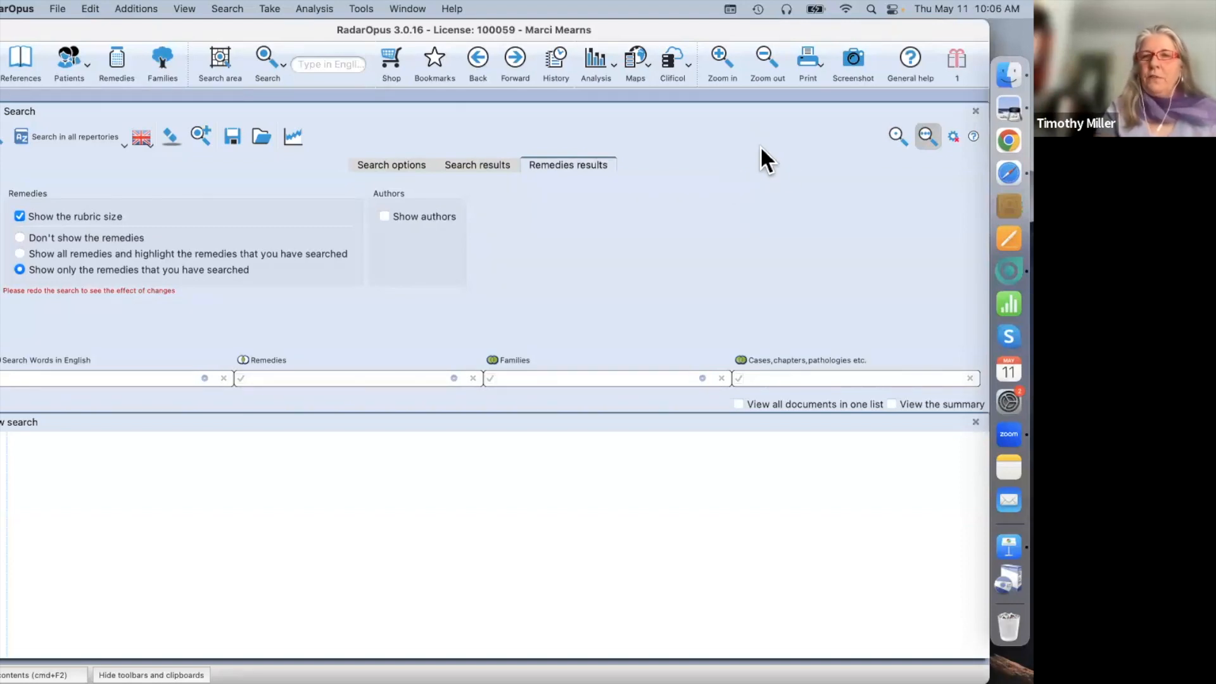
click(953, 136)
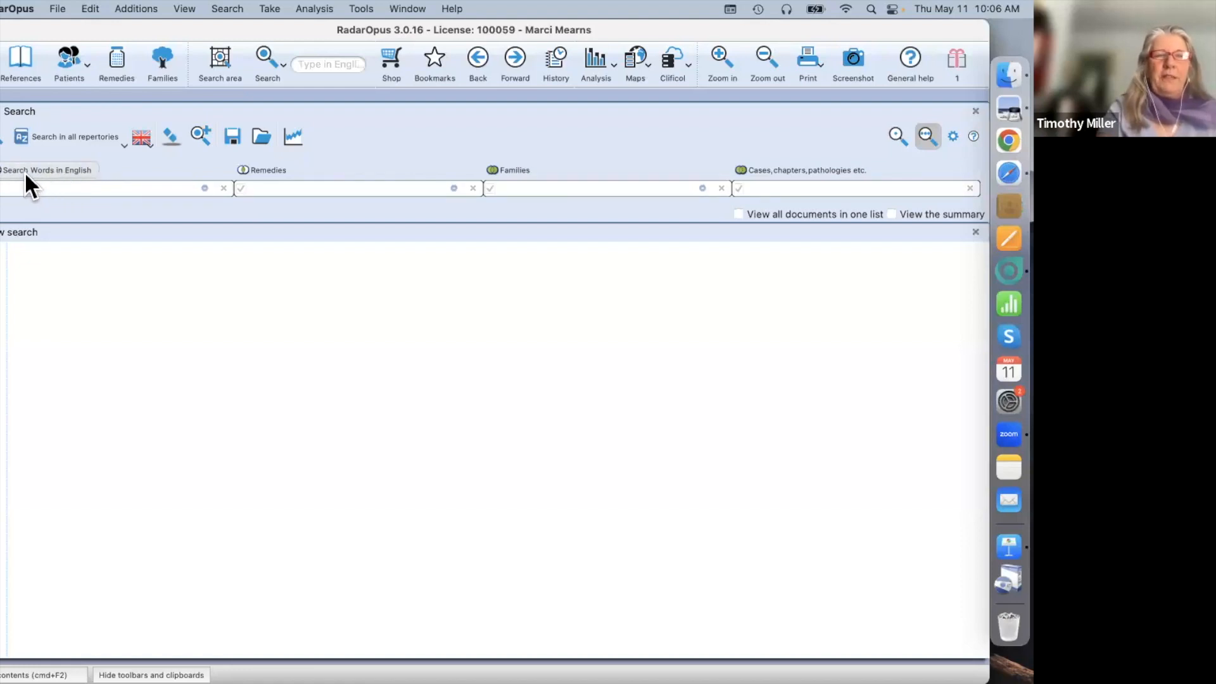
Step: Inspect the word-matching options for the search words and the choices of search location
click(77, 170)
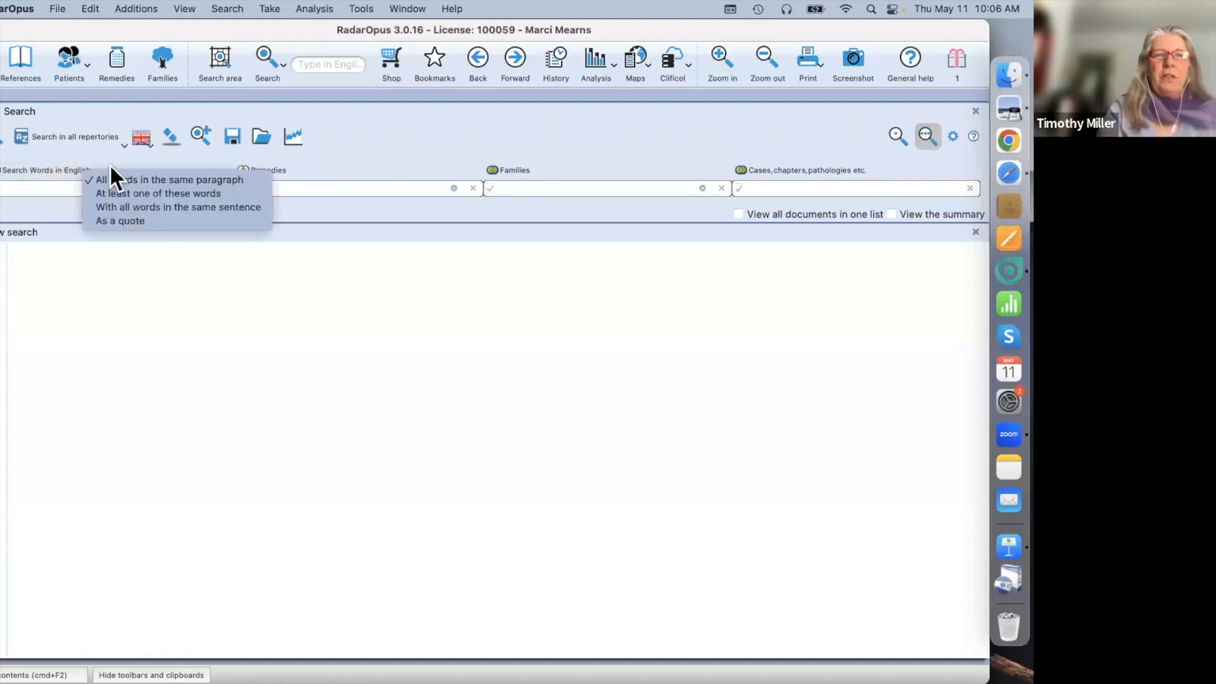
click(369, 137)
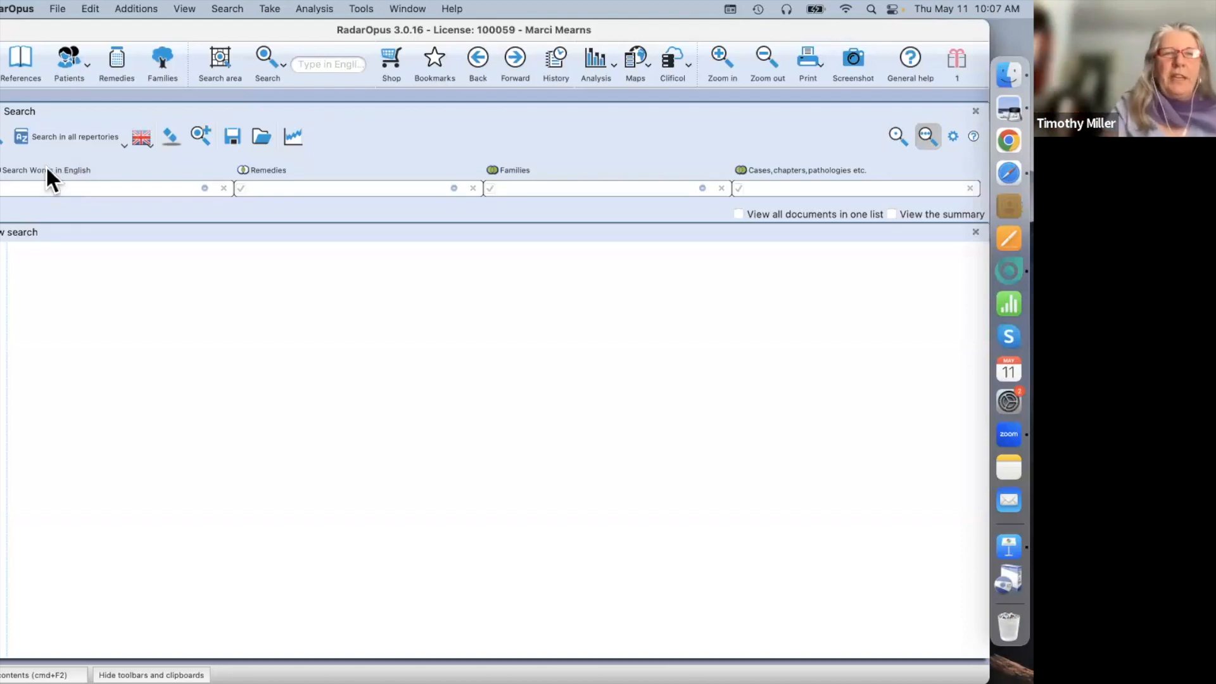
click(119, 139)
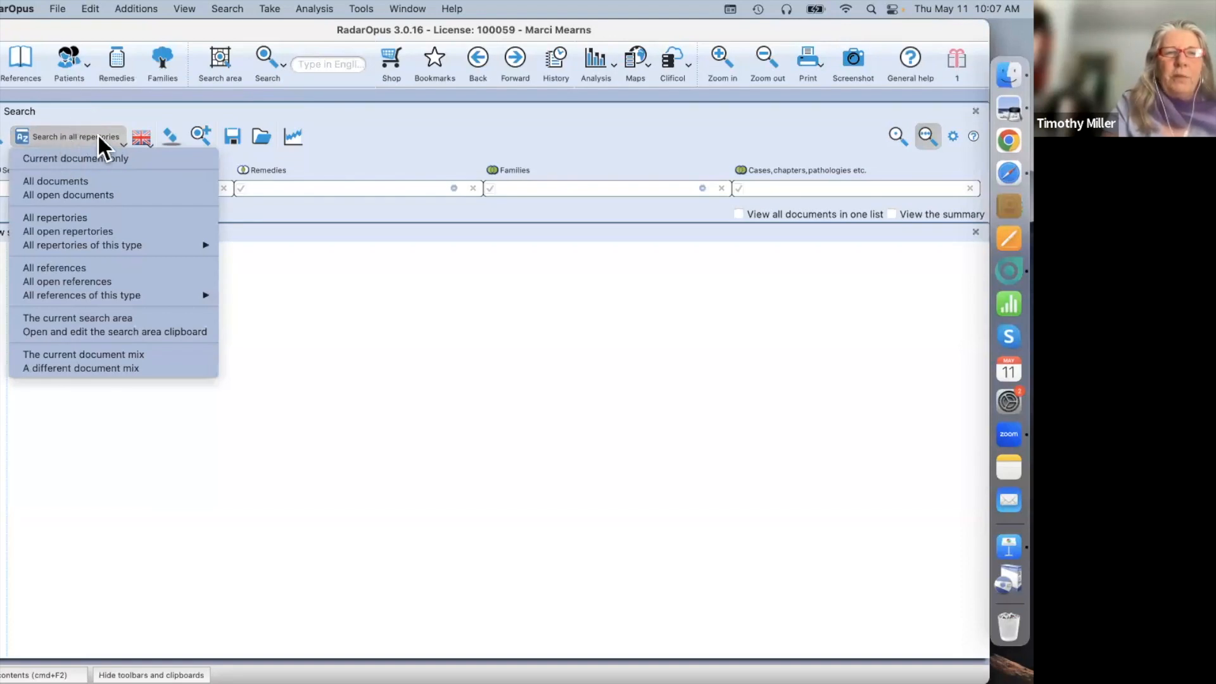
click(512, 120)
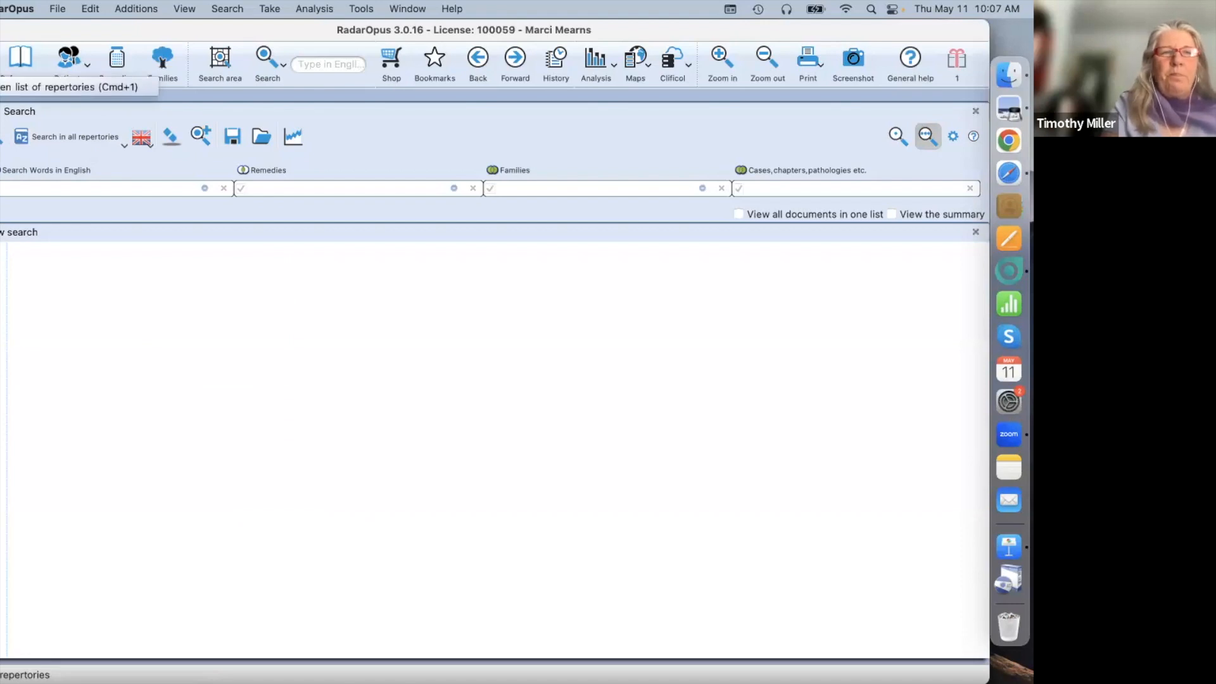
Step: Open the Synthesis Treasure Edition 2009V repertory and return to the search window
click(19, 59)
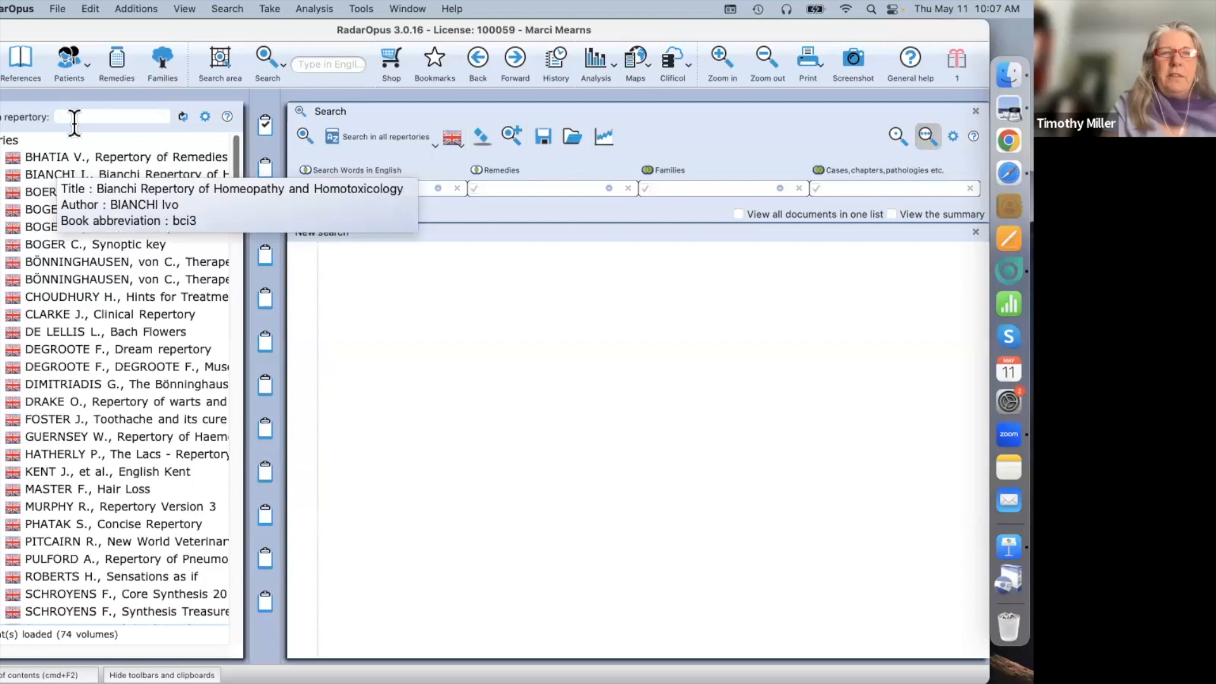
double_click(49, 612)
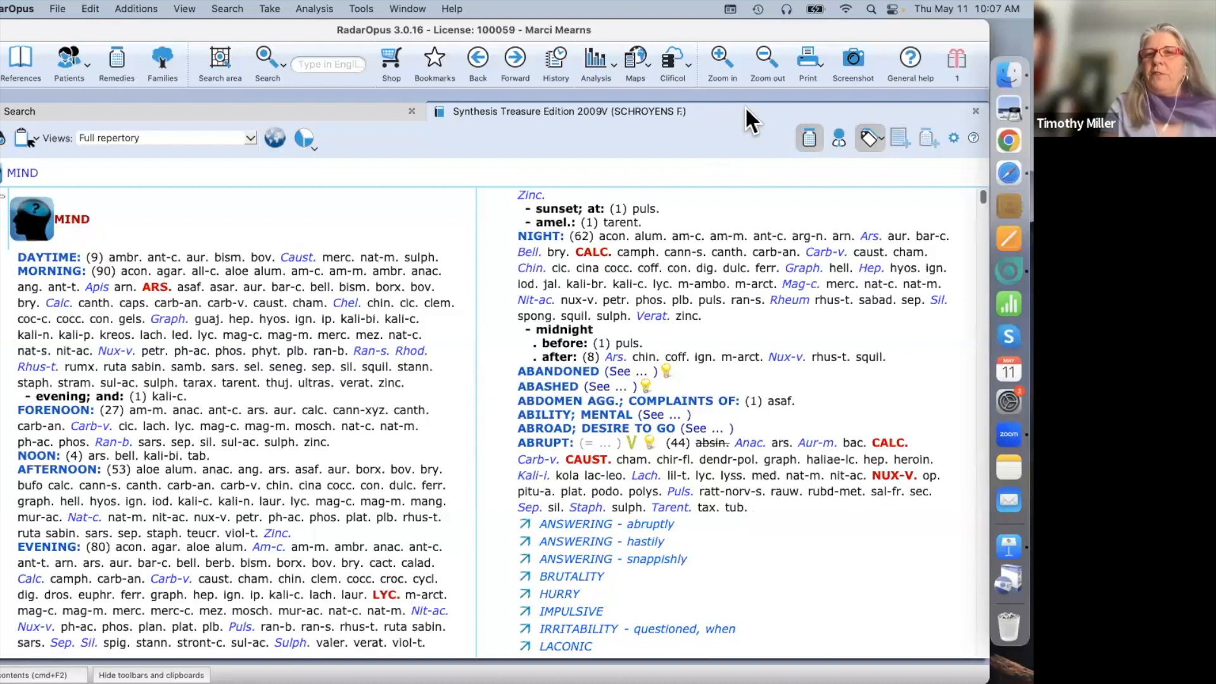
click(305, 109)
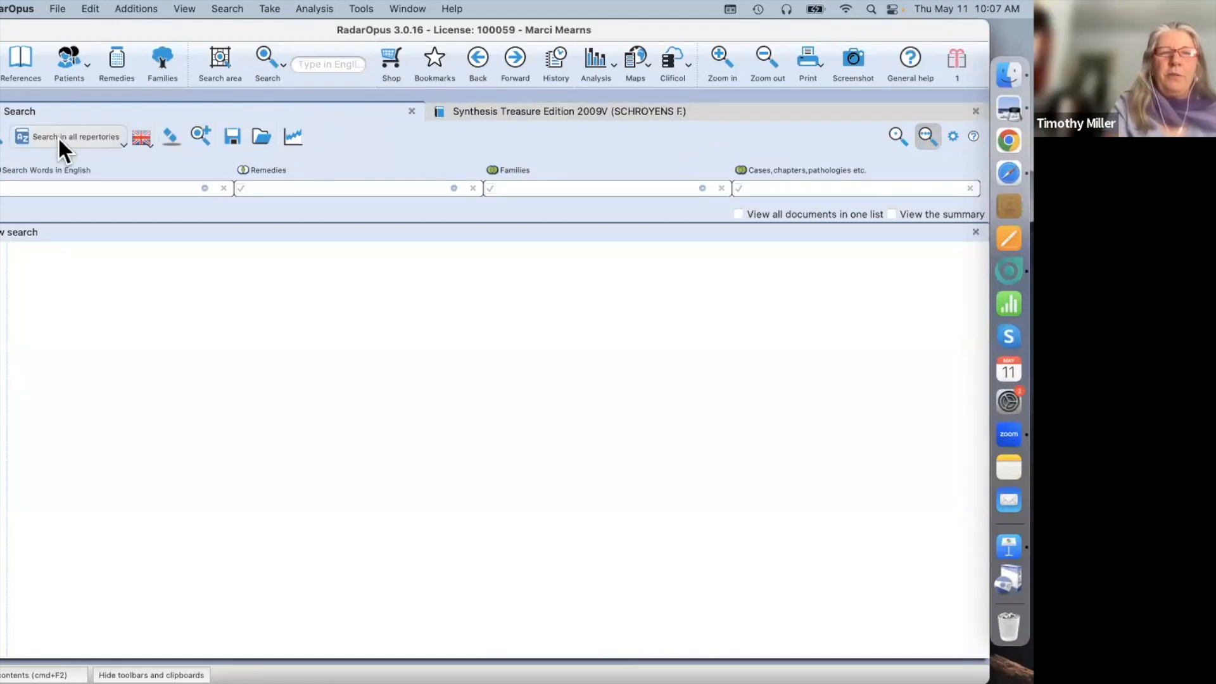
Step: Limit the search location to all open repertories
click(75, 136)
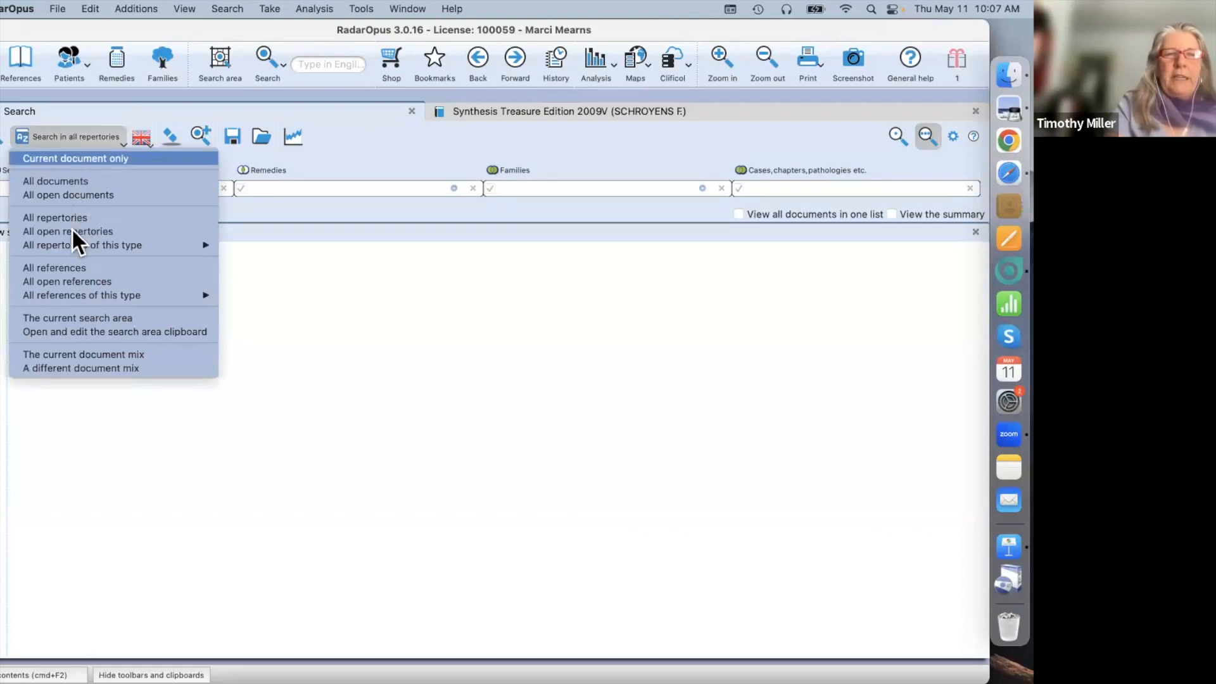
mouse_move(70, 244)
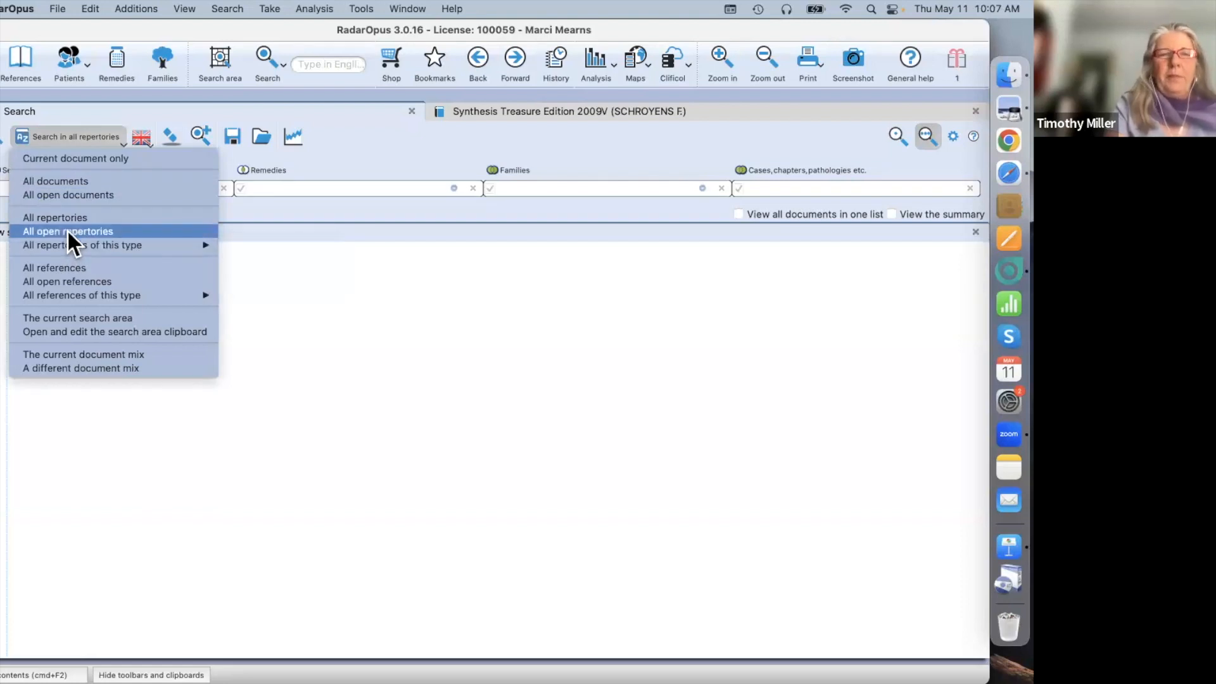
click(67, 230)
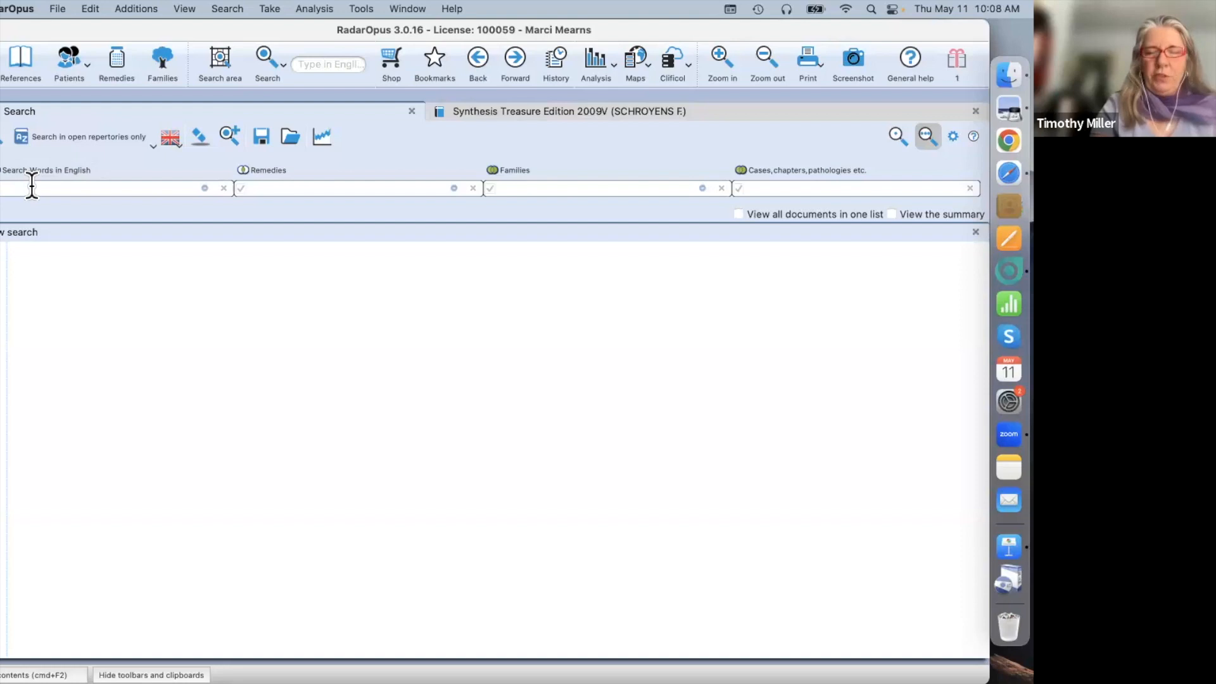
Step: Search the open repertories for the word "heat" and show the table of contents beside the results
text(hea)
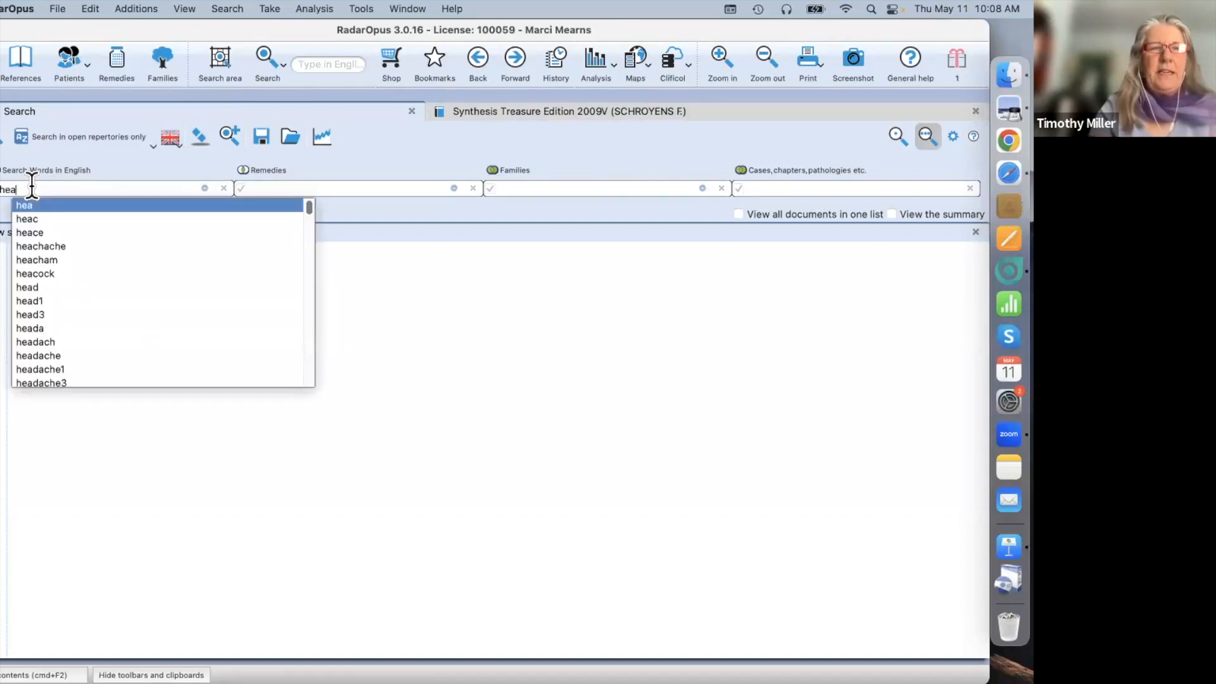
text(t)
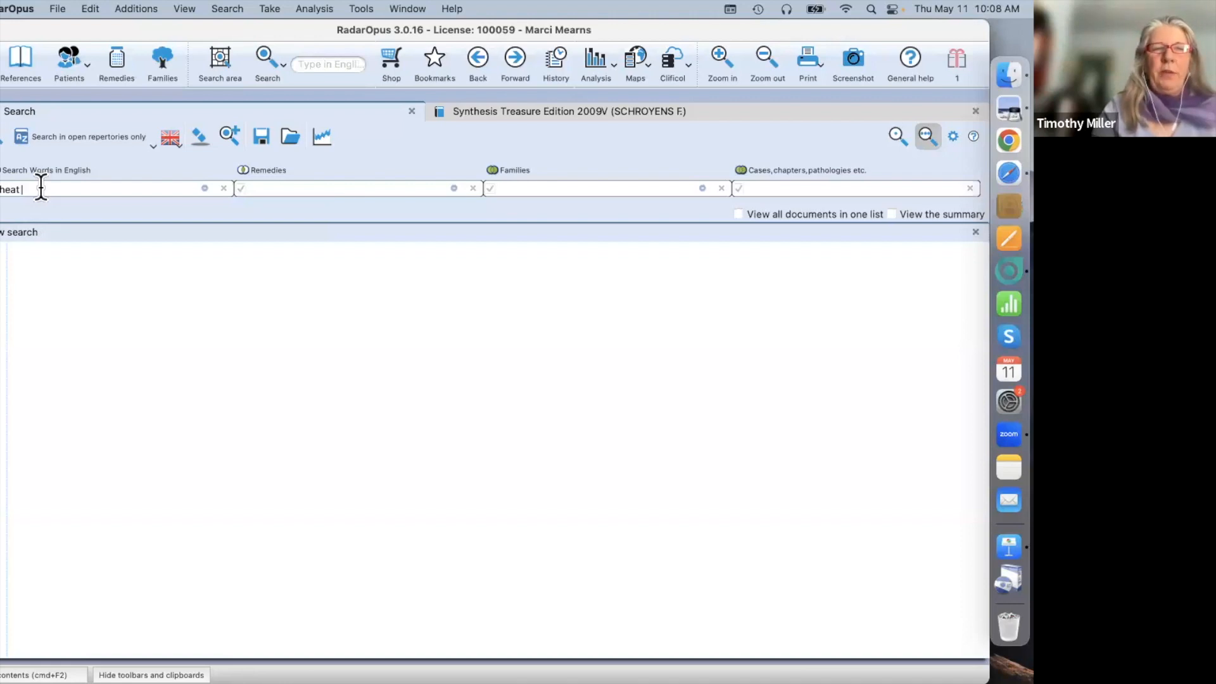
key(Return)
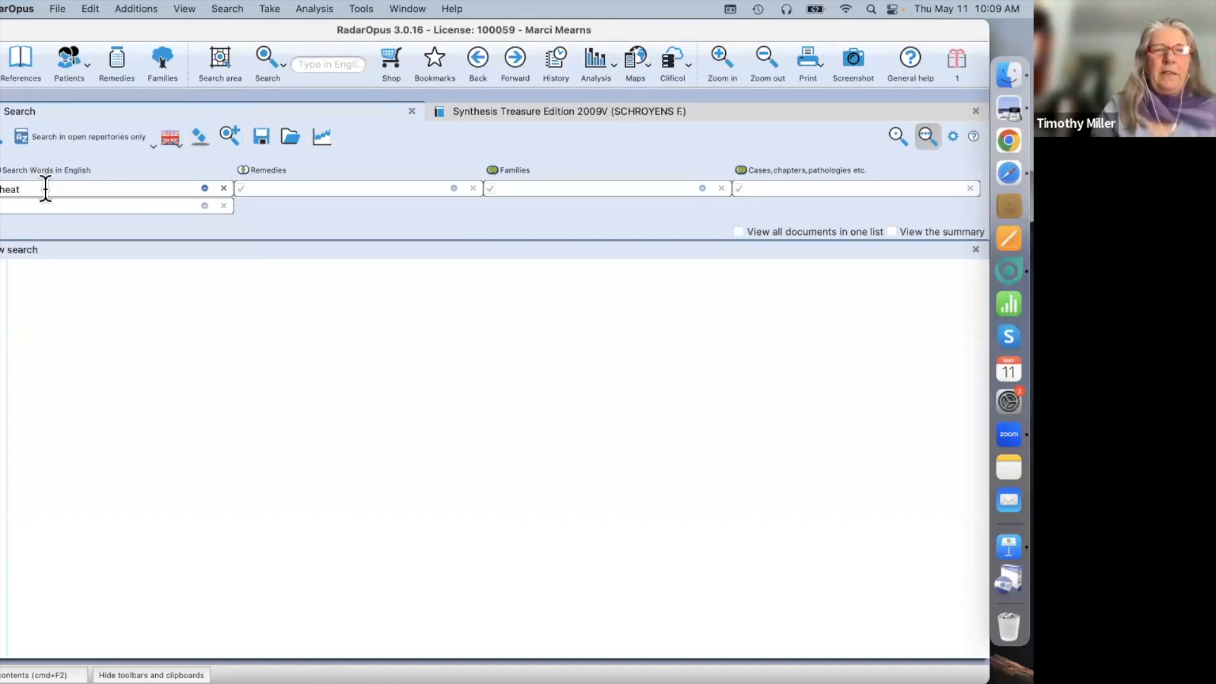
key(Return)
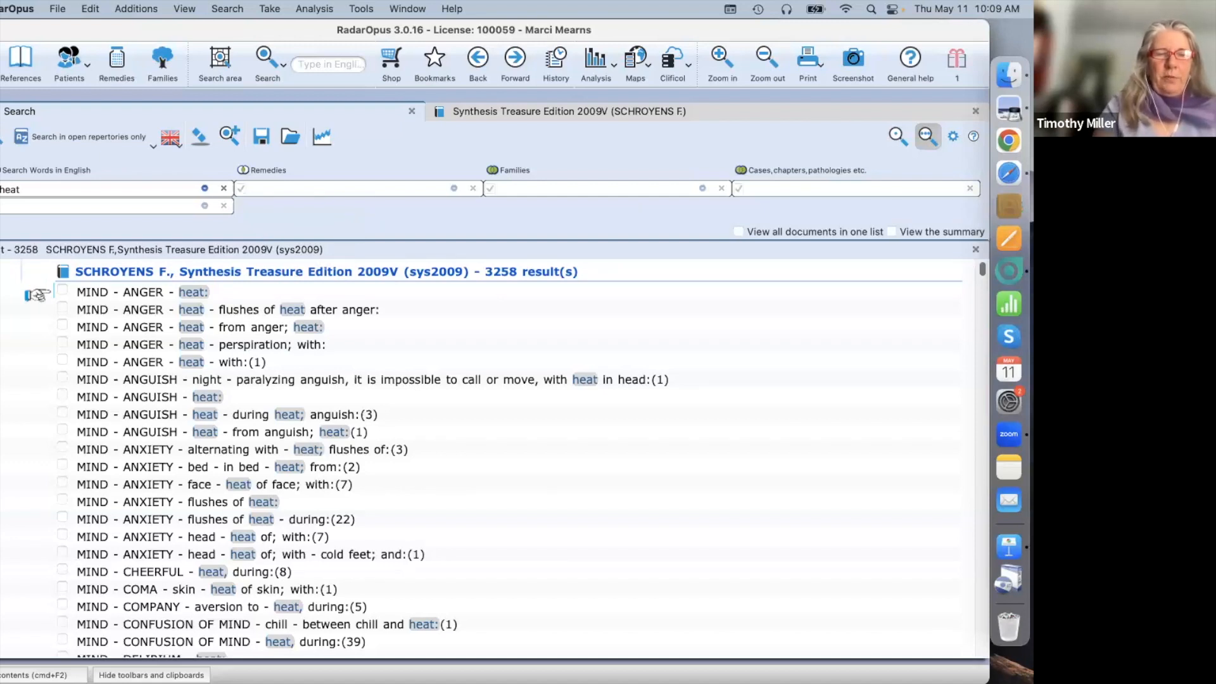
key(super+F2)
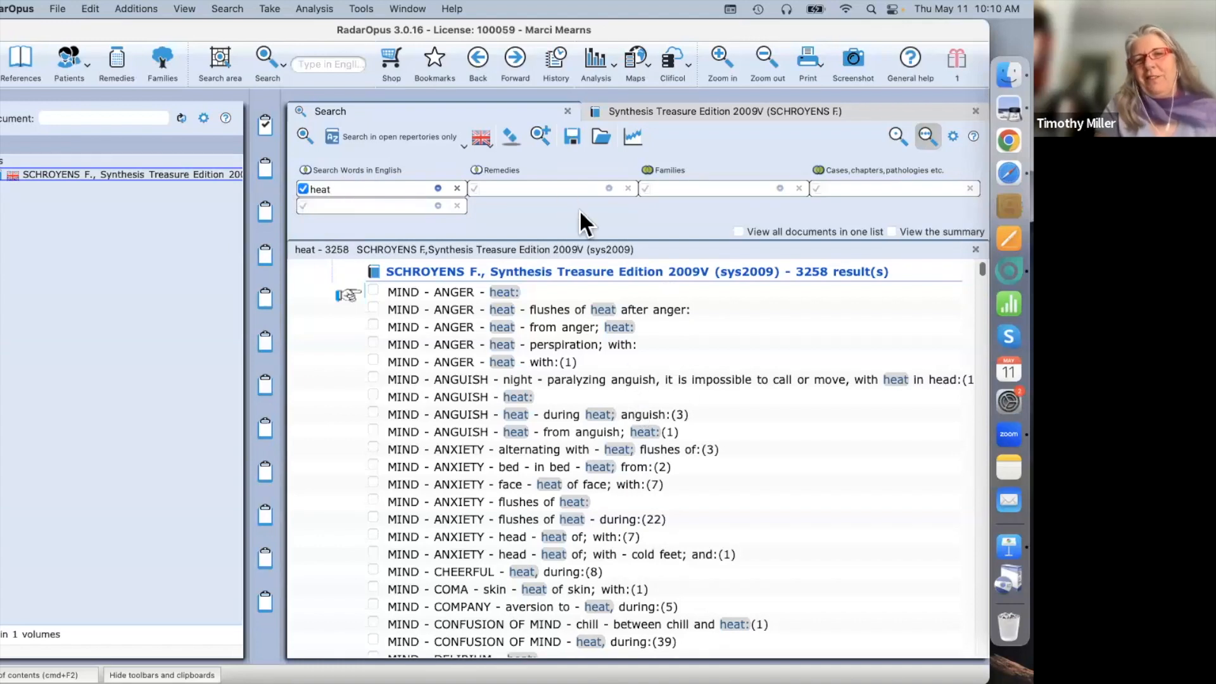
Step: Add "agg" as a second search word beside "heat", run the search, and show the table of contents
click(334, 205)
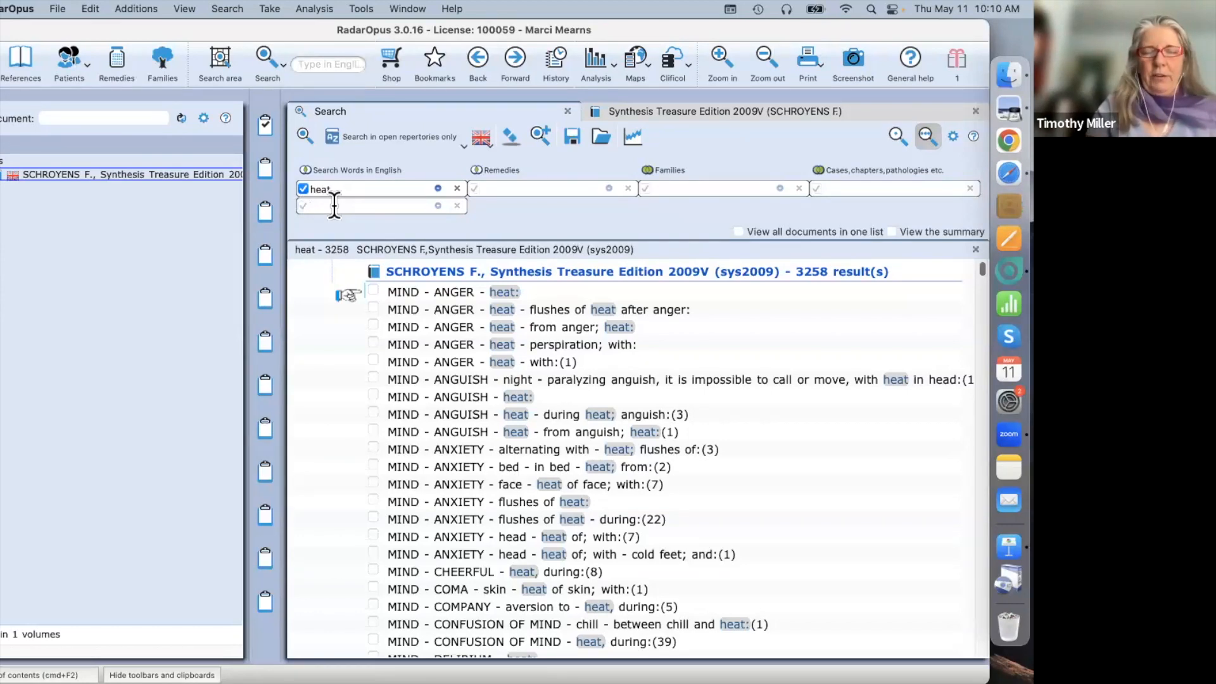
text(a)
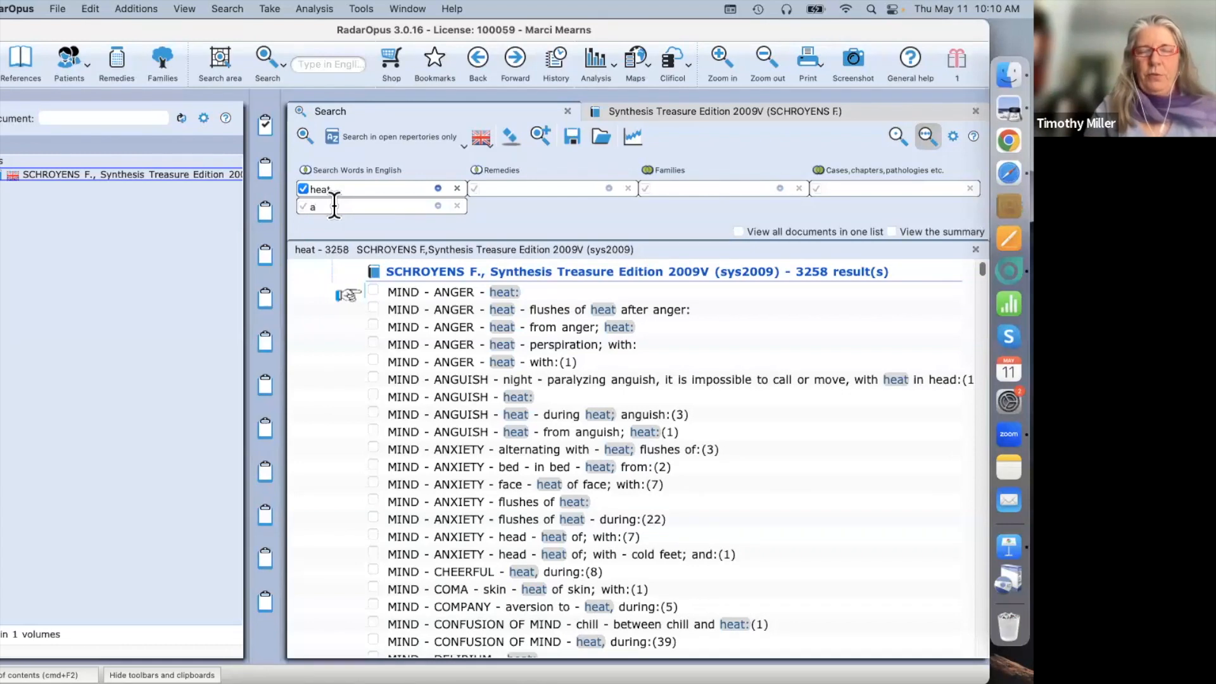
text(gg)
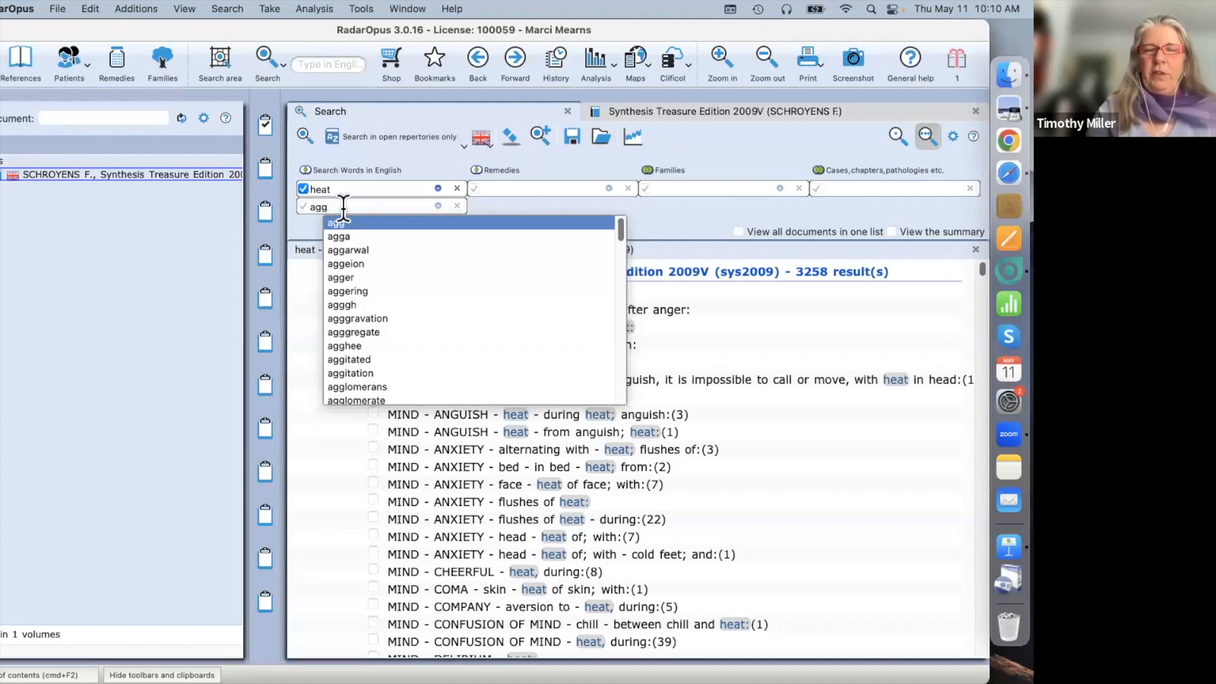
click(343, 208)
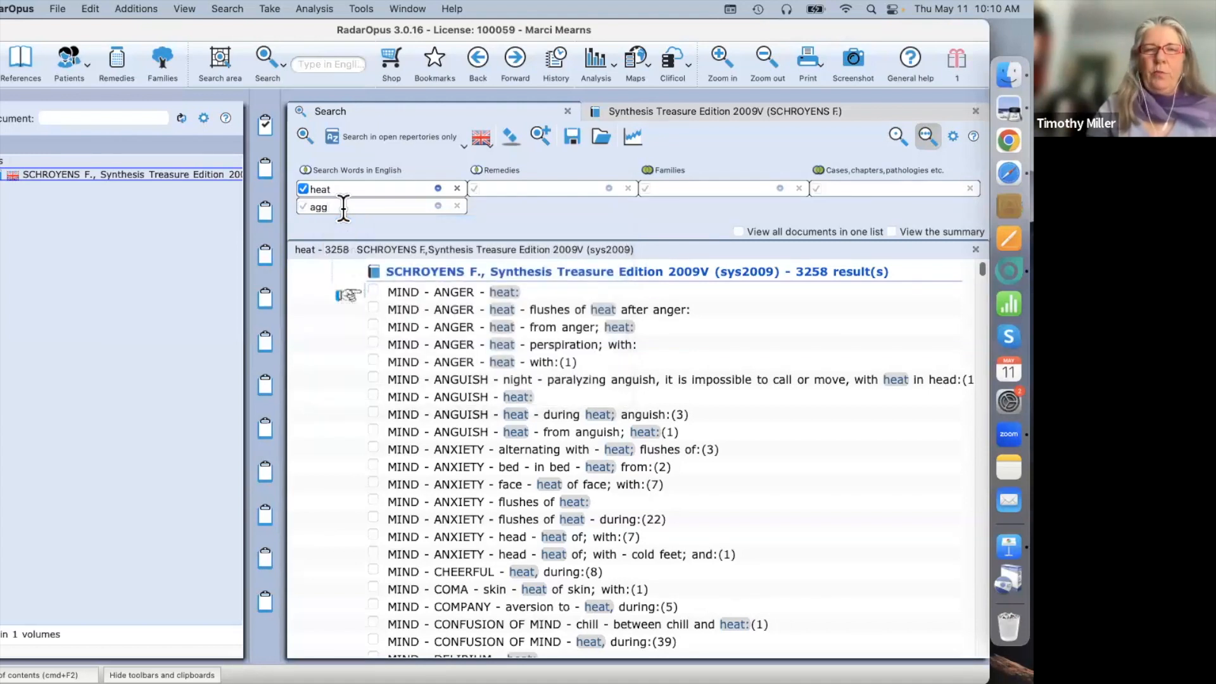
key(Return)
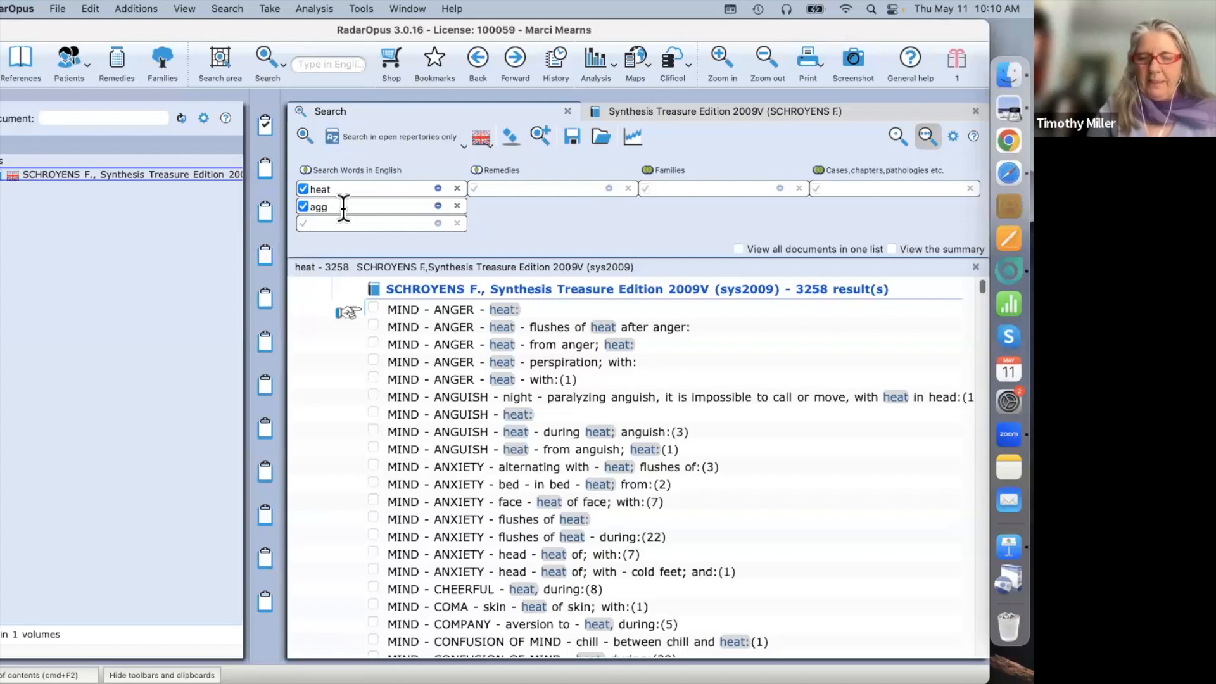
key(Return)
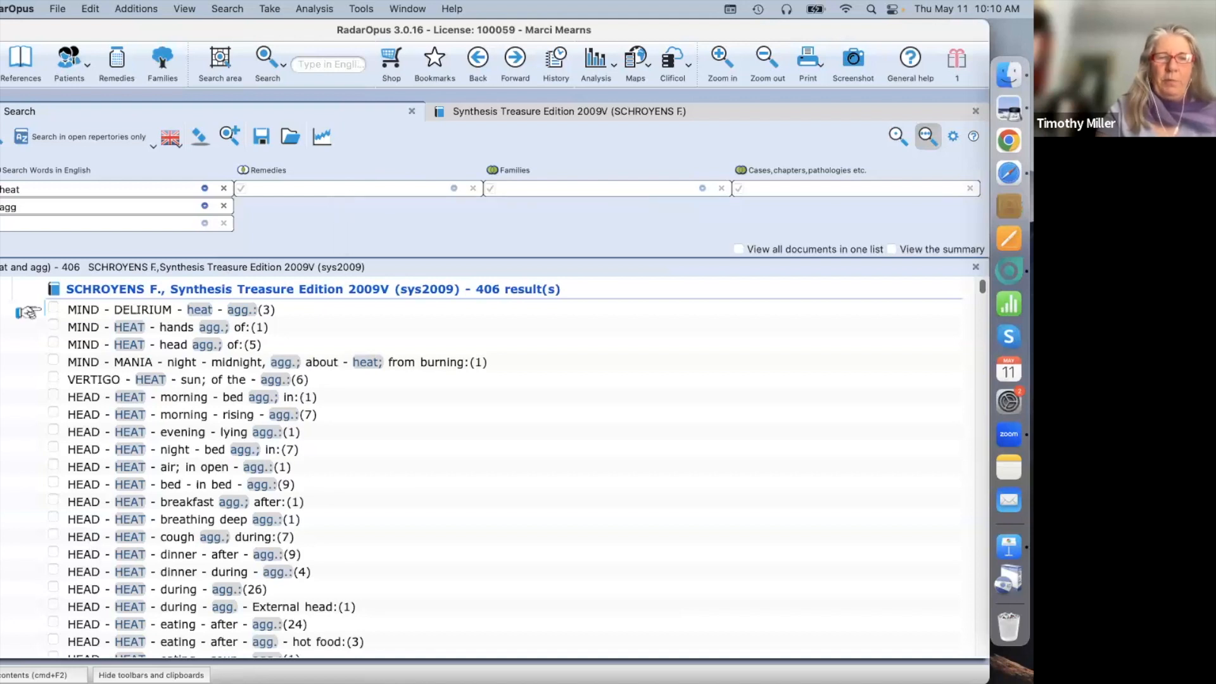
click(3, 675)
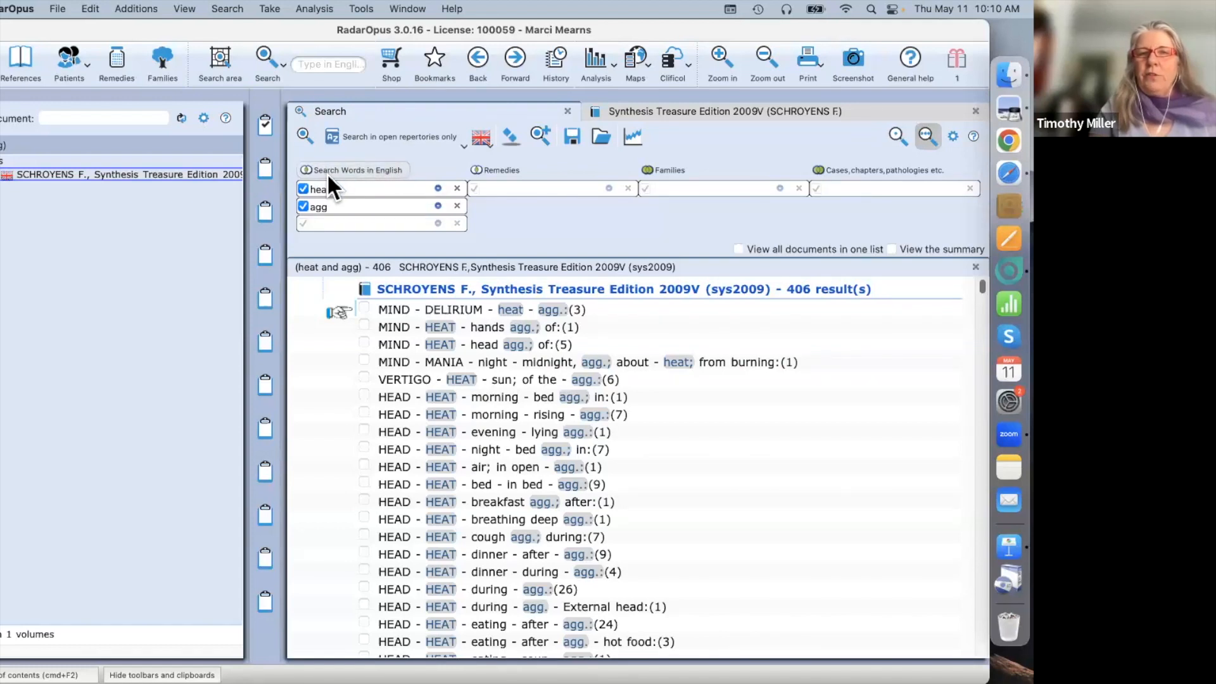
Step: Require all search words in the same sentence, rerun the search with the table of contents shown, and check the matching option
click(367, 169)
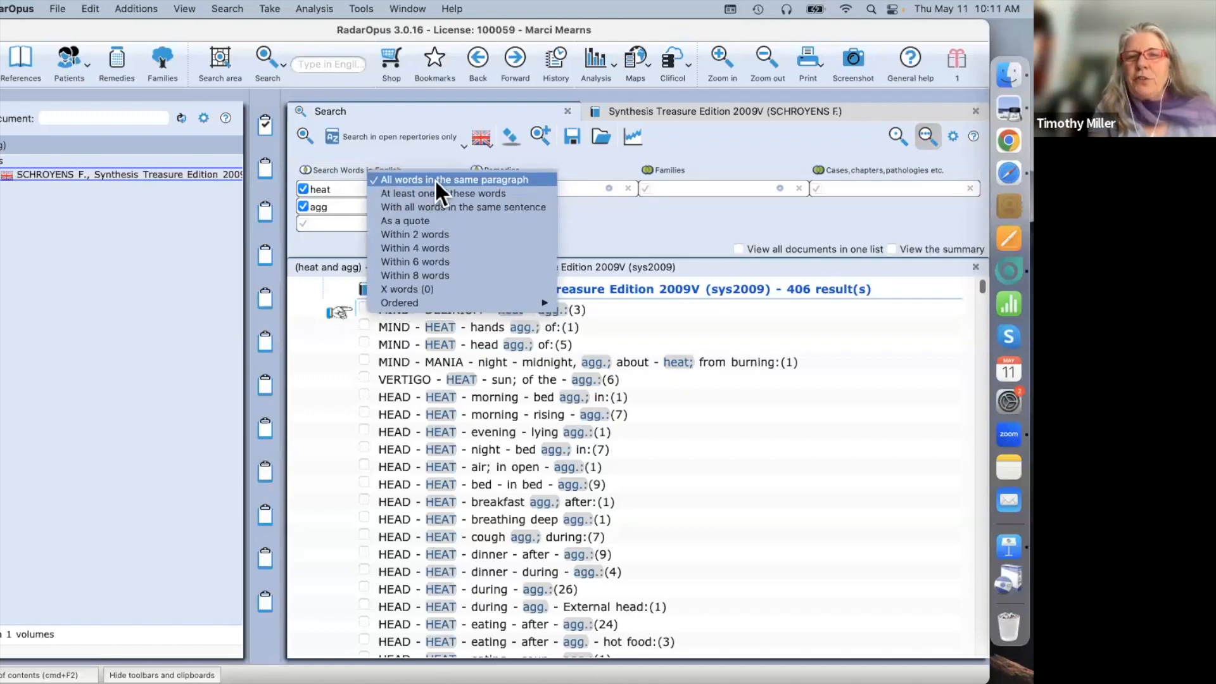
click(465, 207)
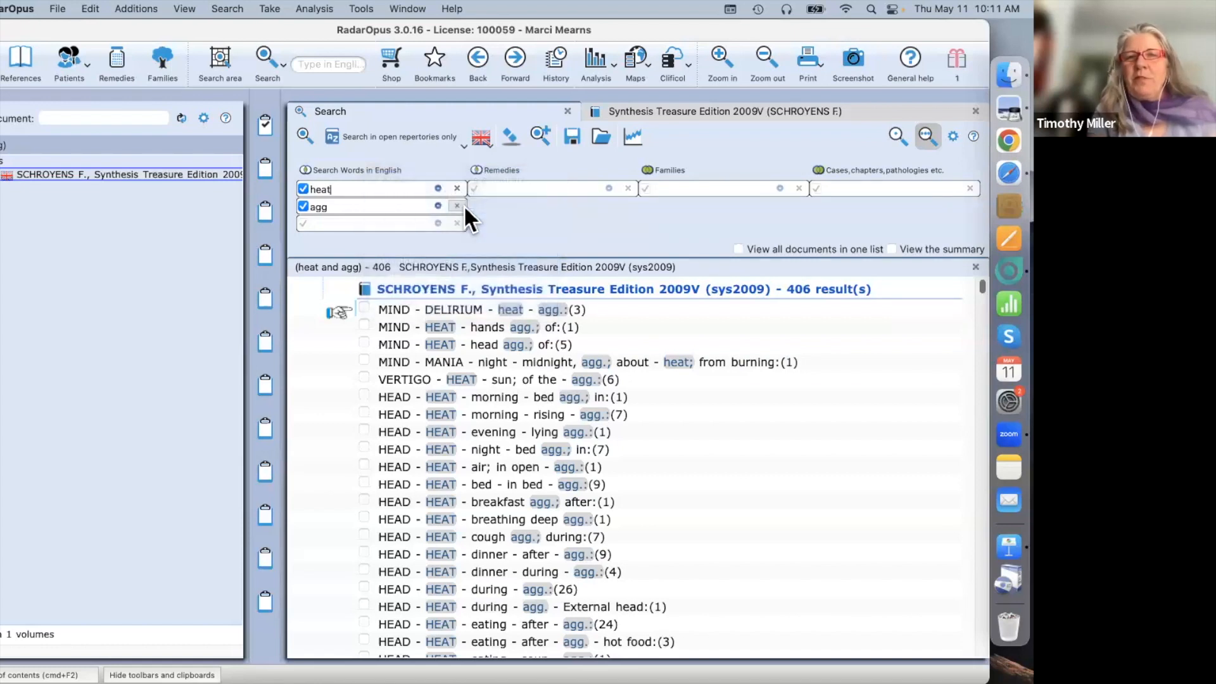
click(301, 133)
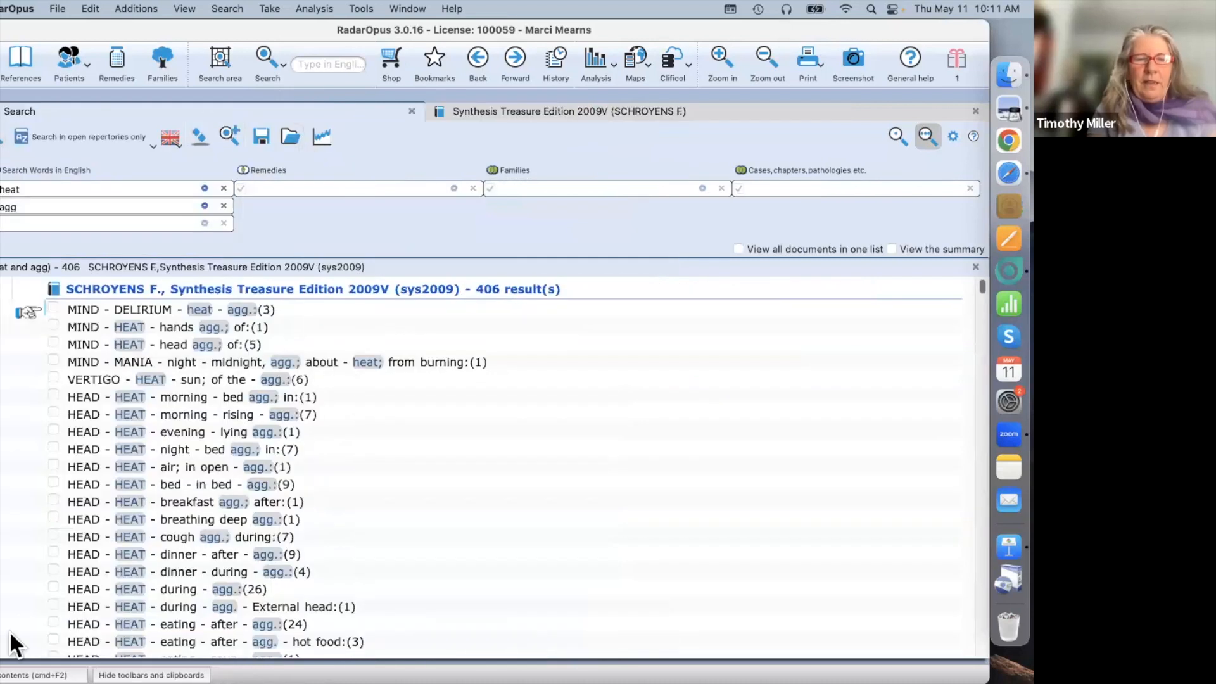
click(38, 675)
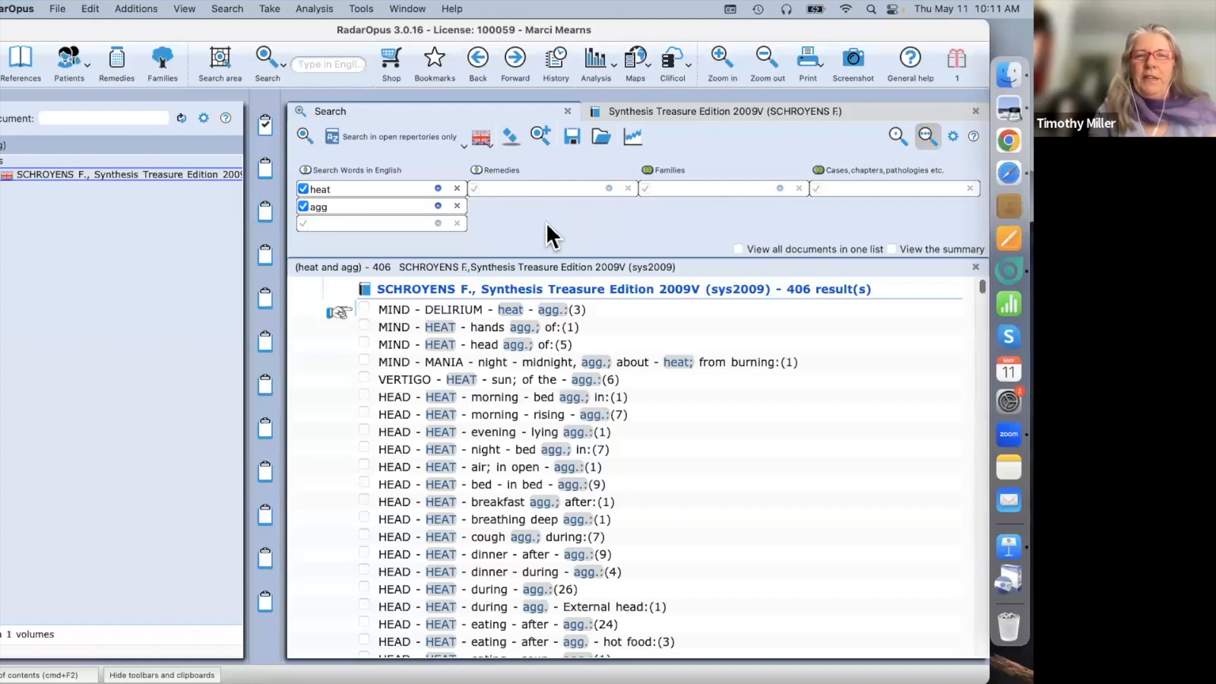
click(363, 169)
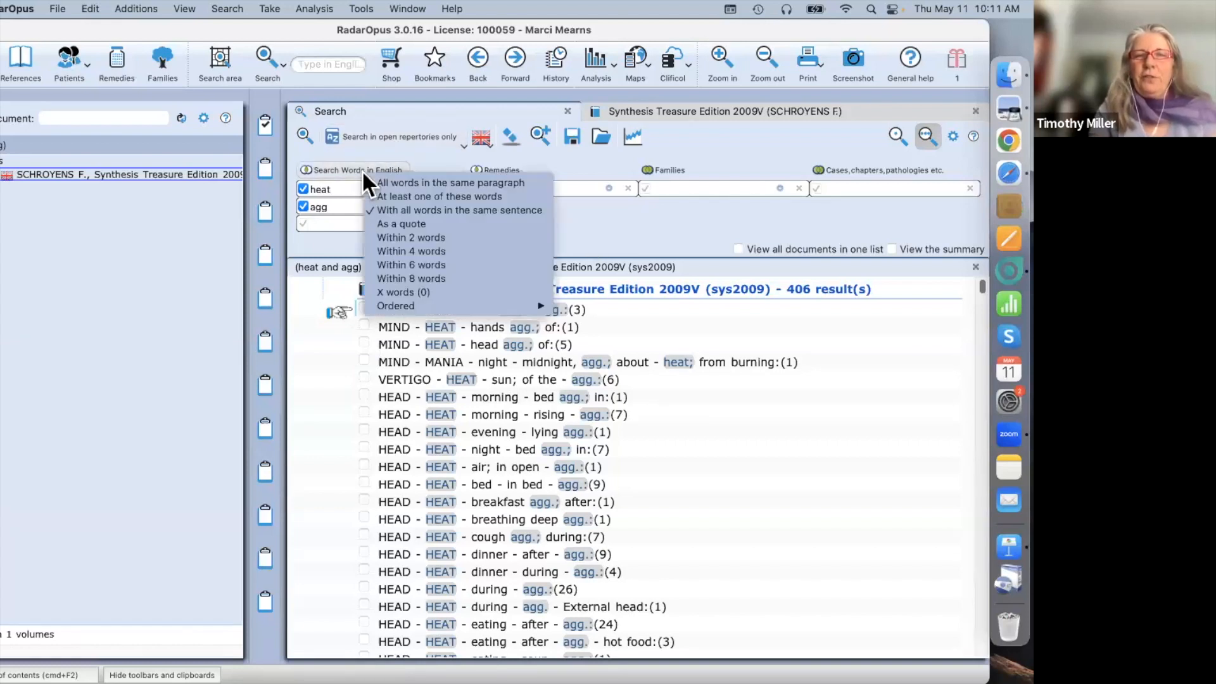
click(618, 219)
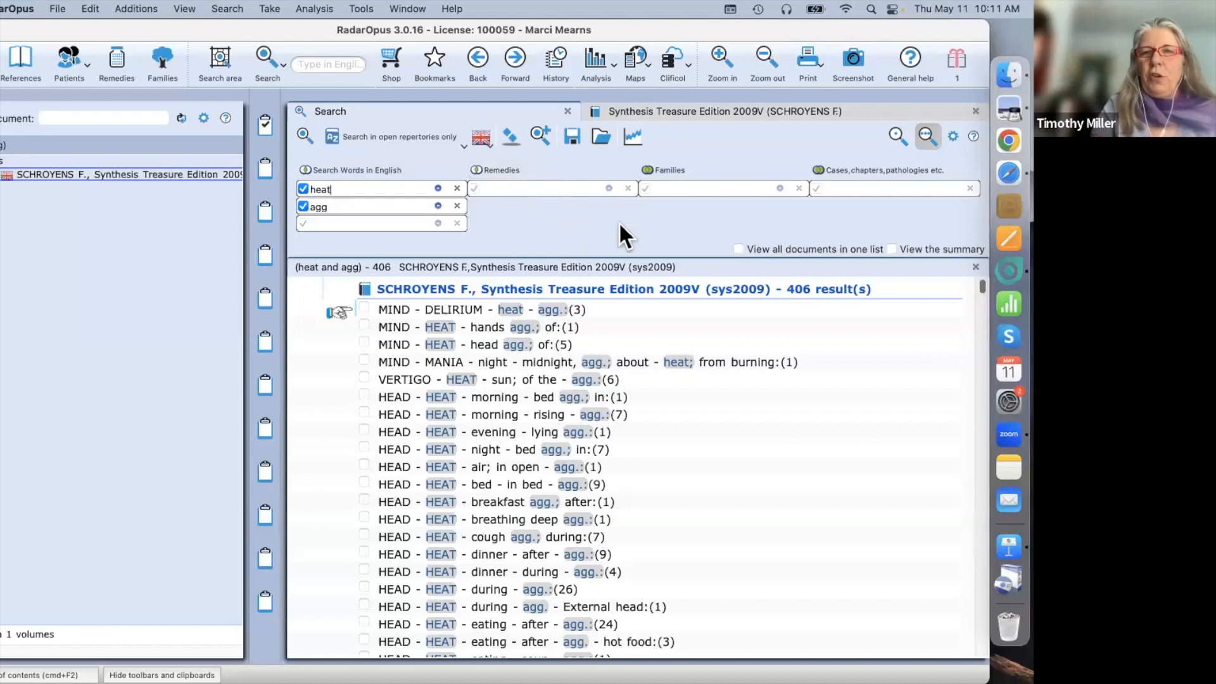
Step: Clear the current search and recall the saved search "1.Flu Modalities.search" from the SearchQueries folder
click(511, 149)
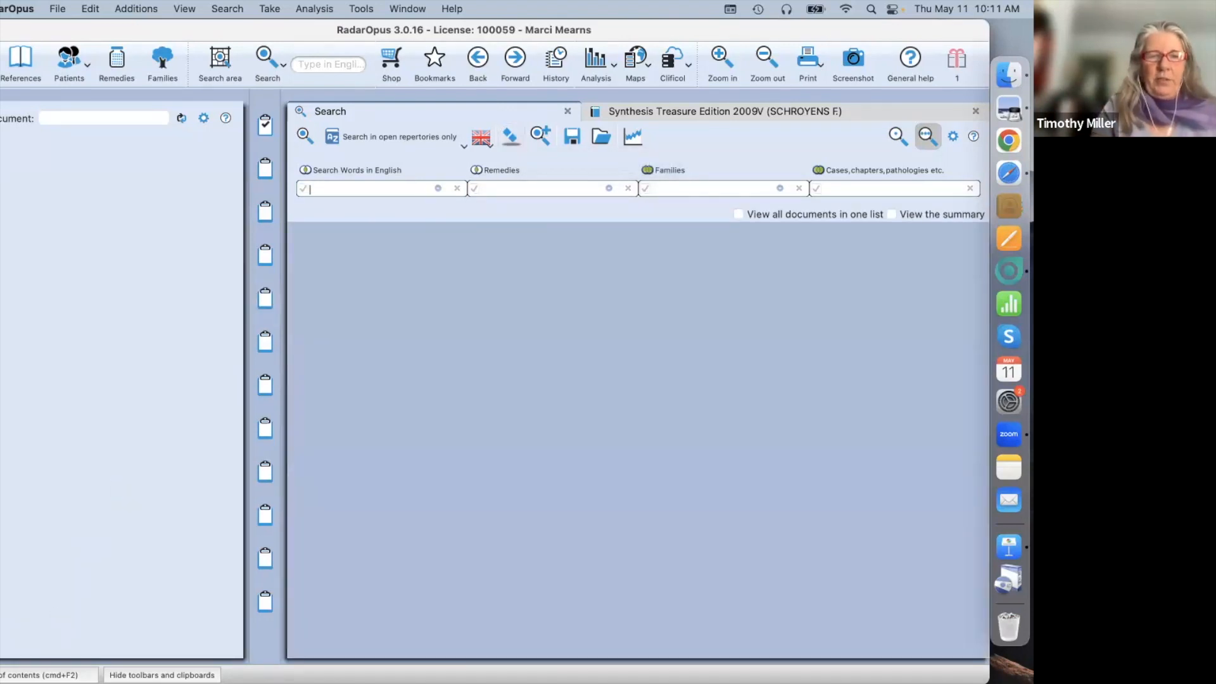
click(38, 675)
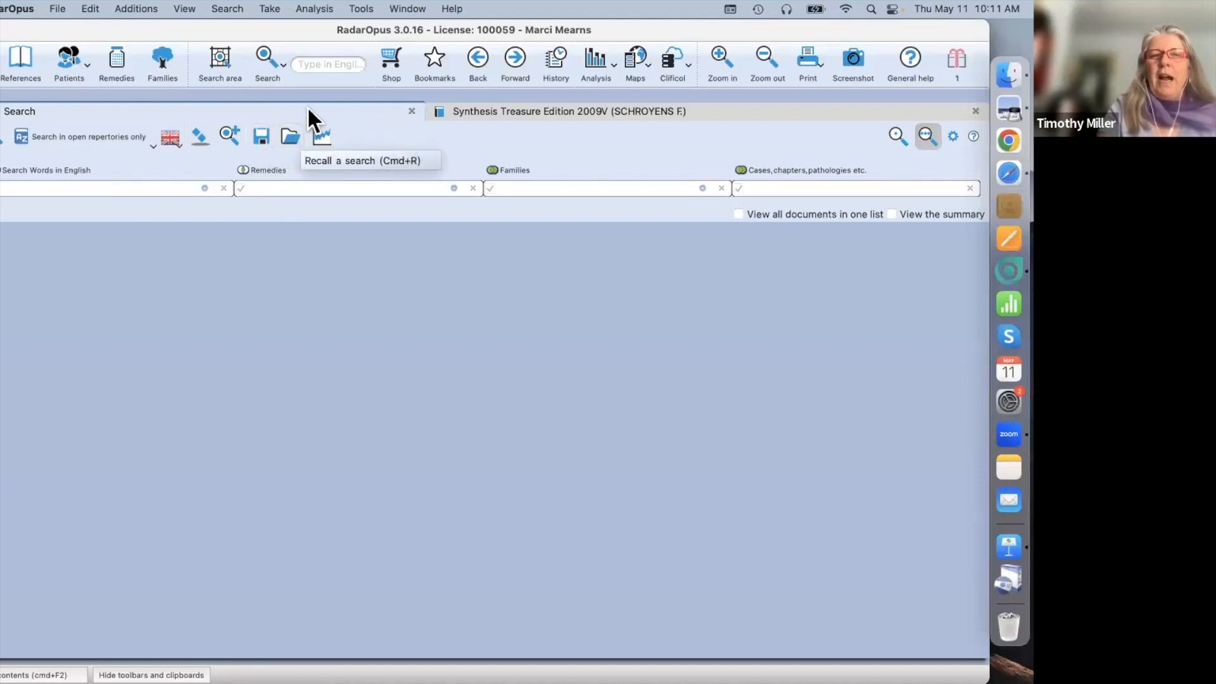
click(289, 136)
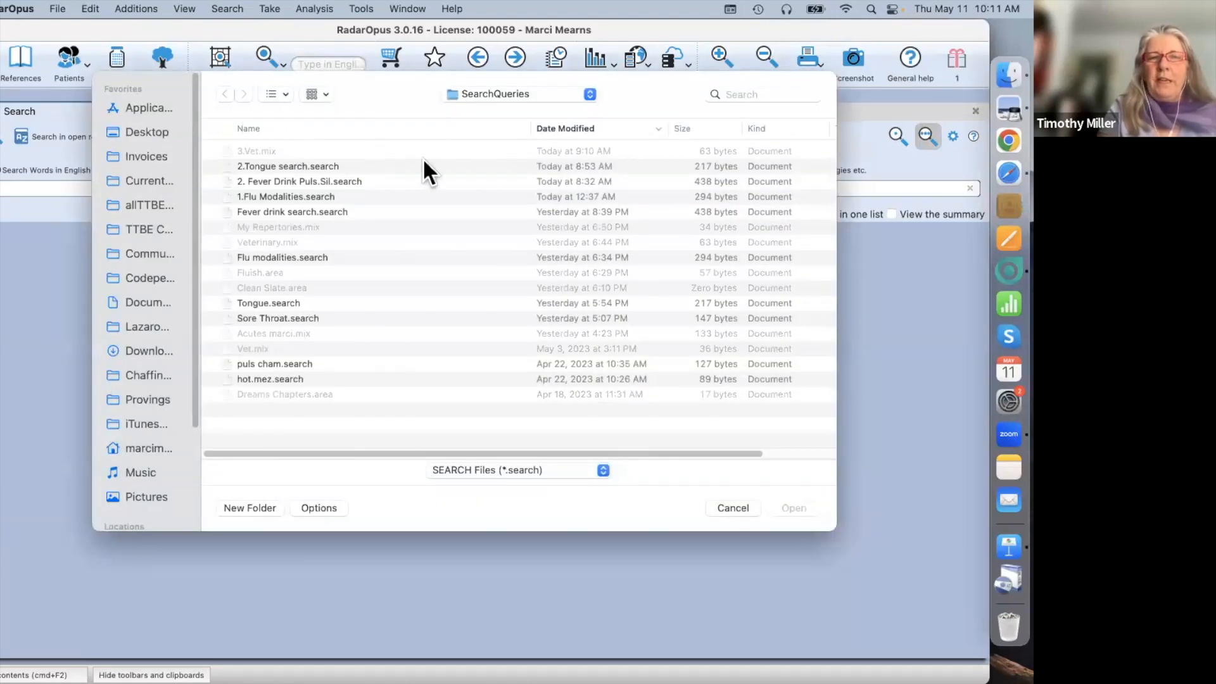
click(259, 195)
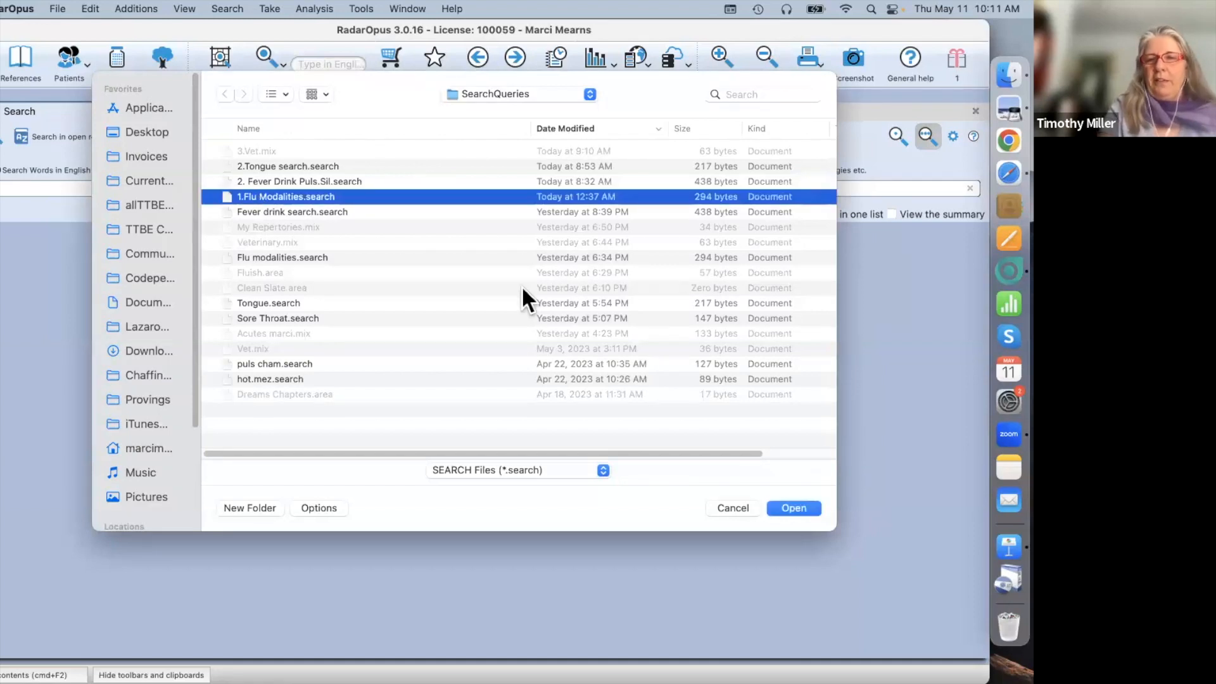
click(793, 508)
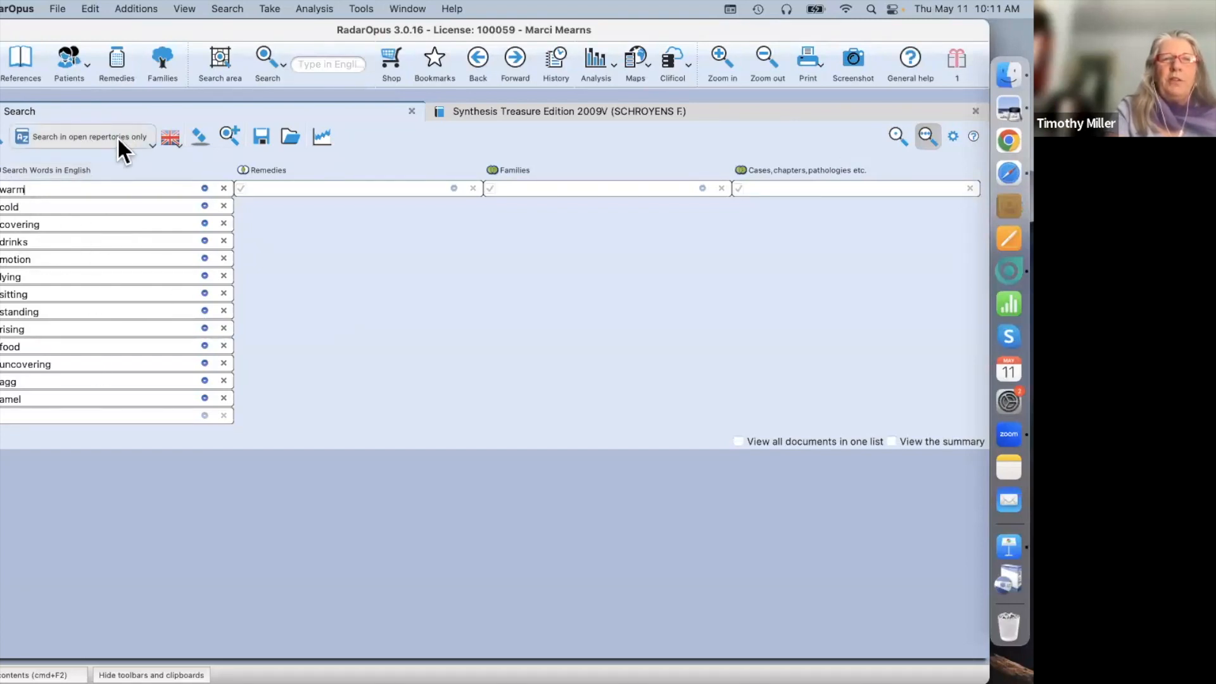
Step: Search the open repertories with only "warm" and "drinks" enabled, and again with only "cold" and "drinks" enabled
click(62, 170)
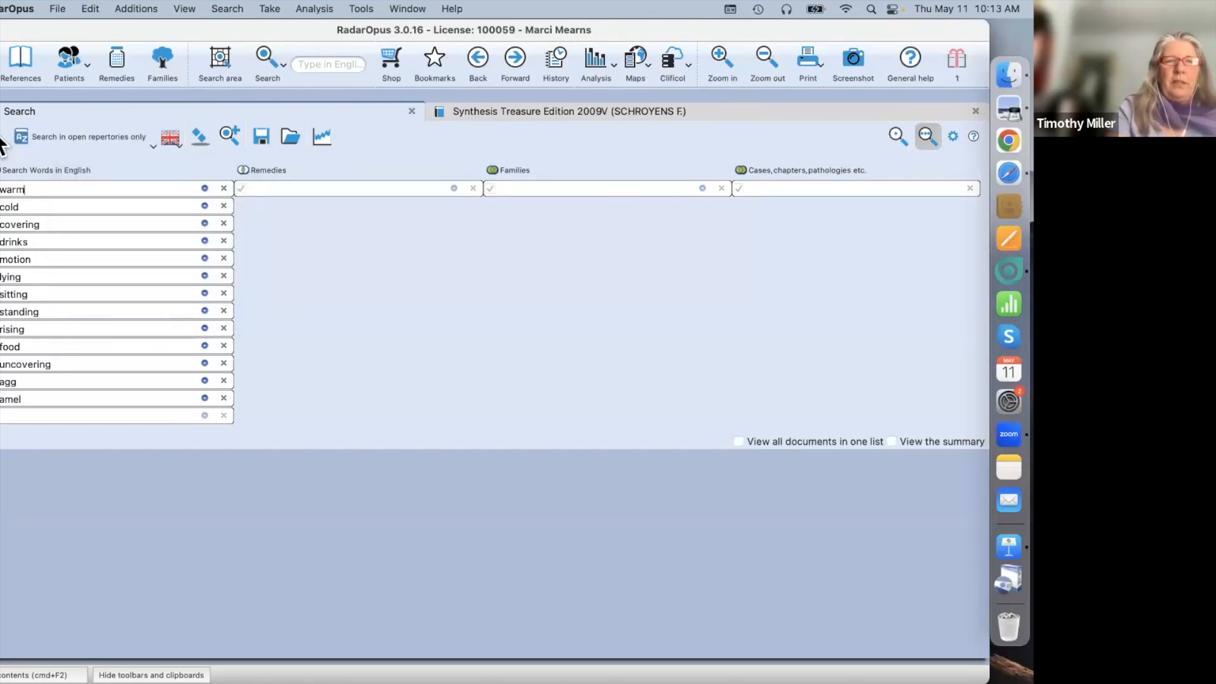
key(Return)
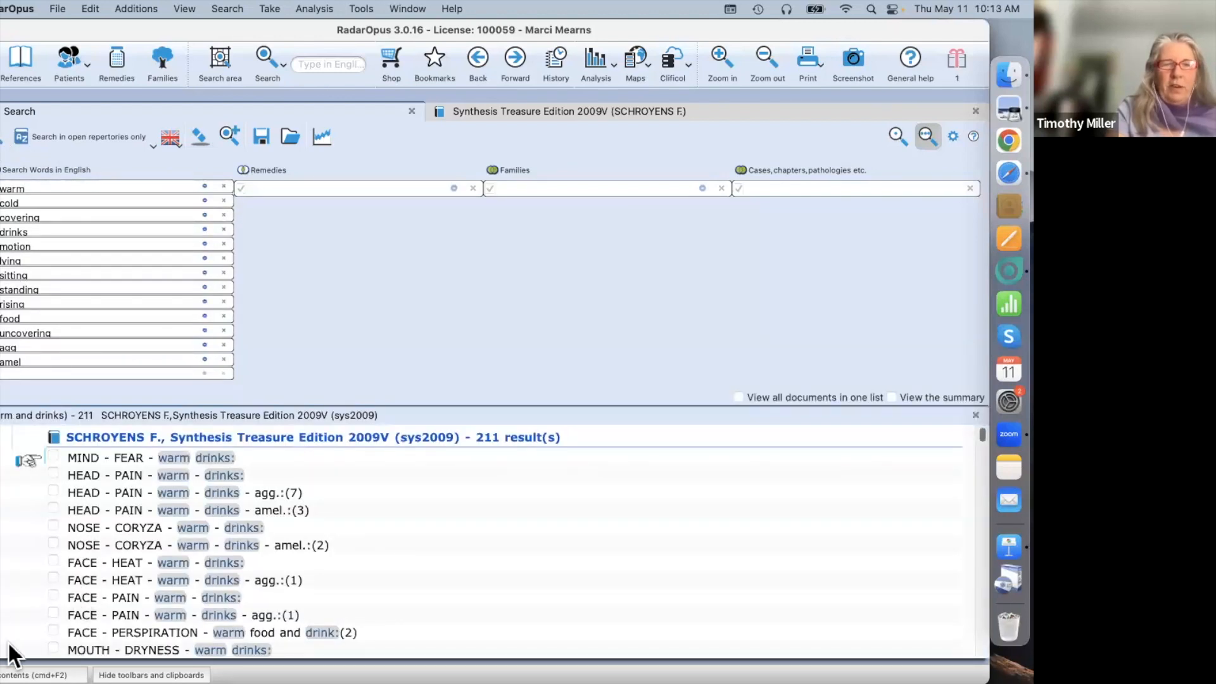
click(13, 675)
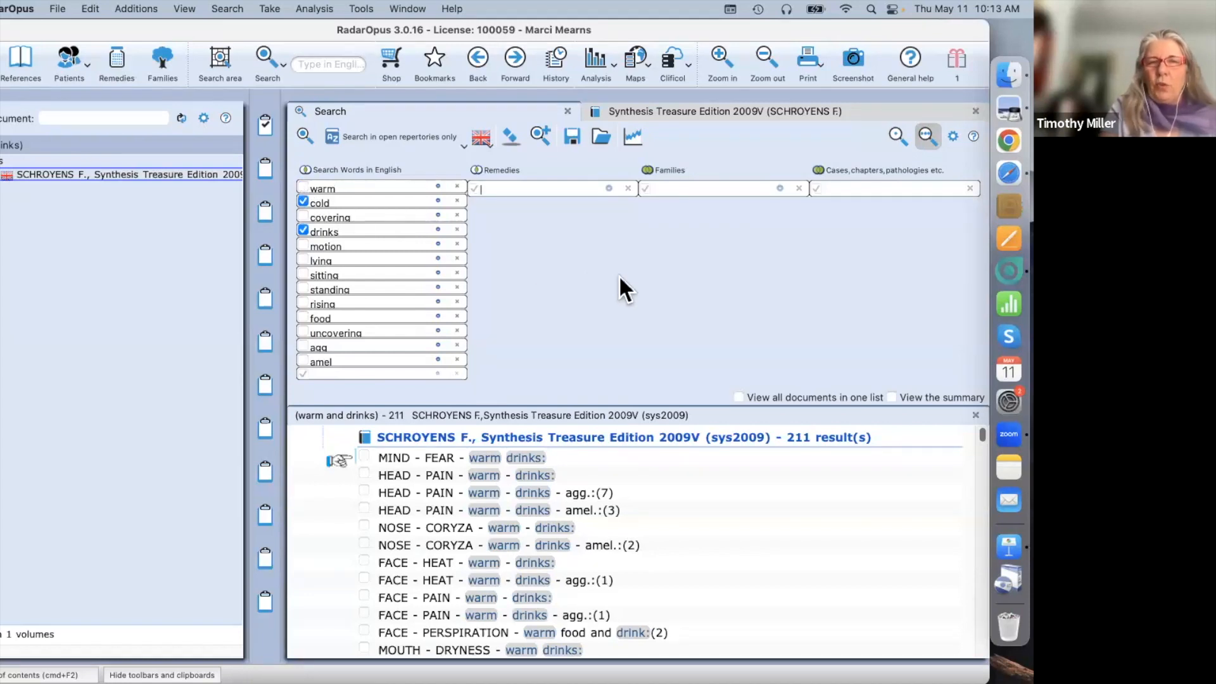
click(303, 135)
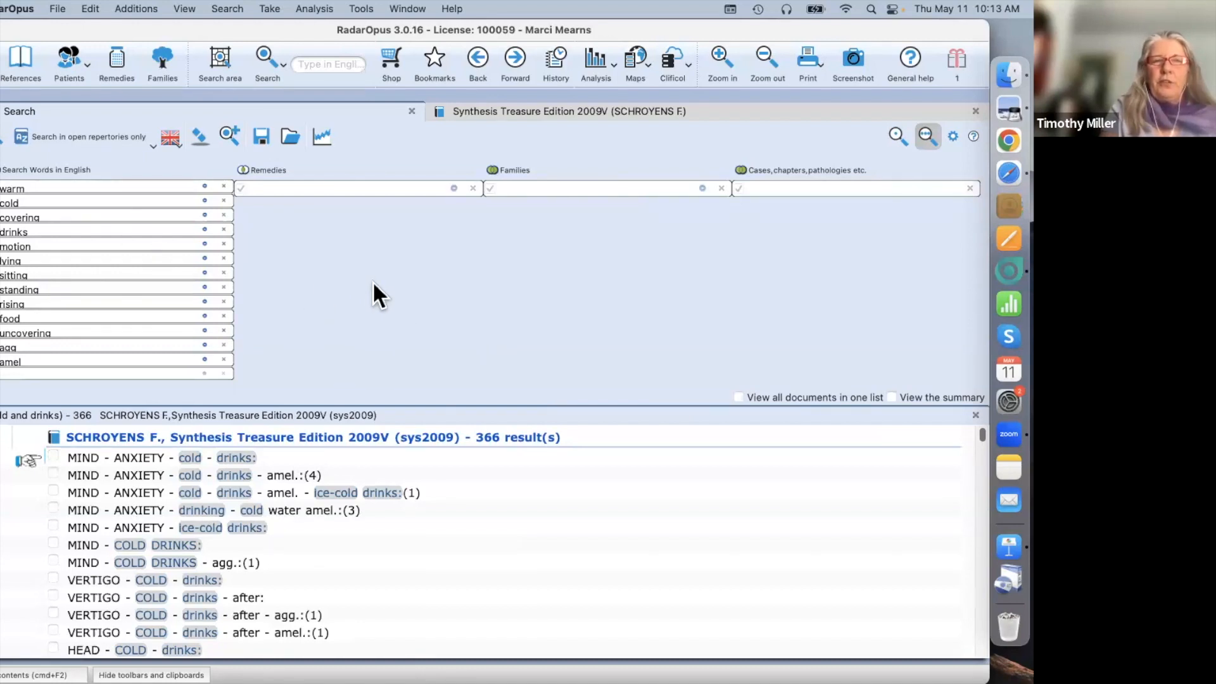
click(2, 189)
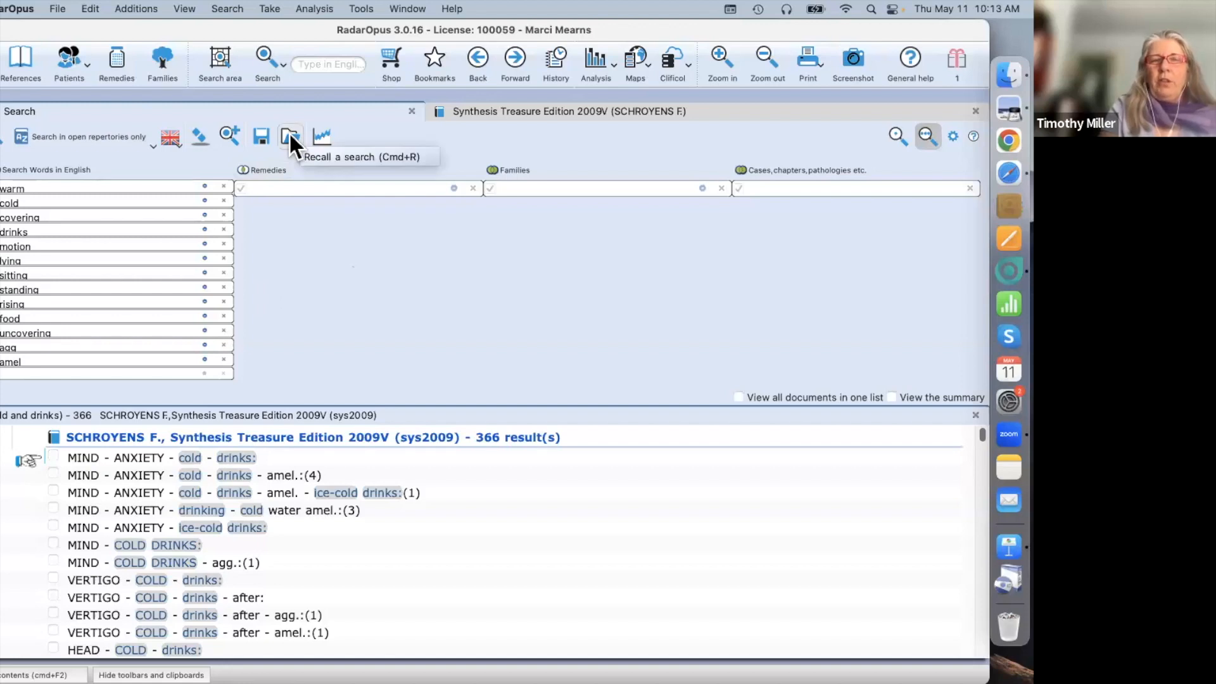
Step: Save the current search parameters in the SearchQueries folder as "1.flu terms"
click(261, 137)
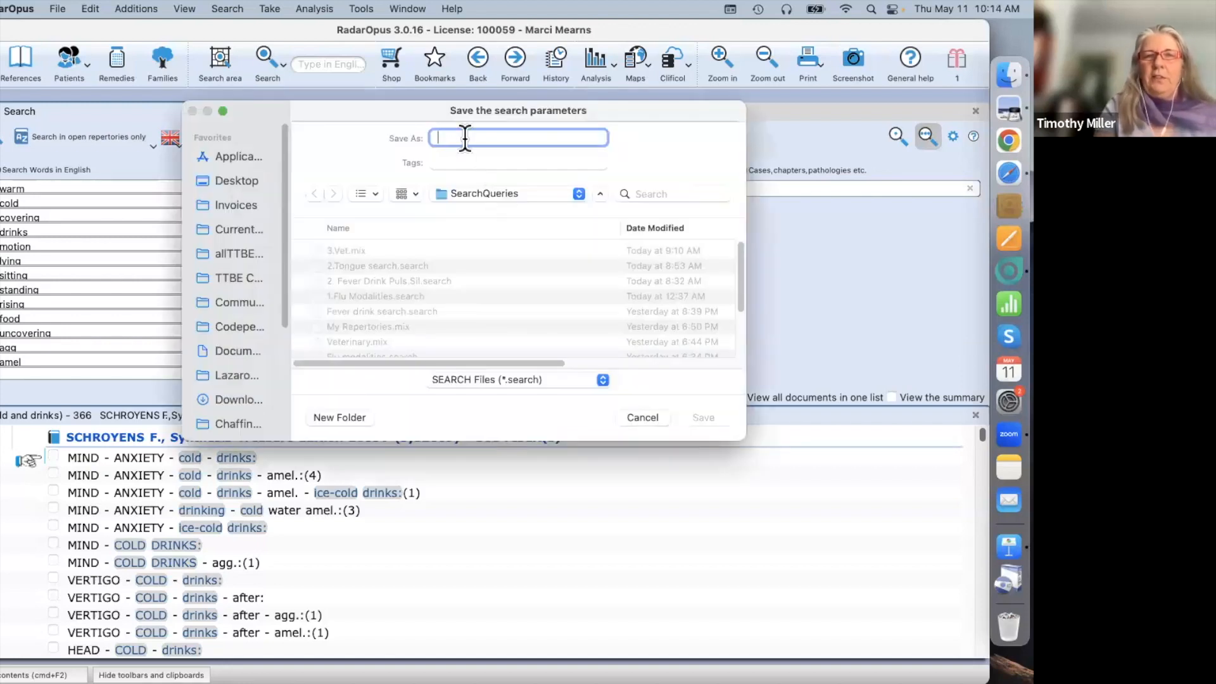
text(1.flu)
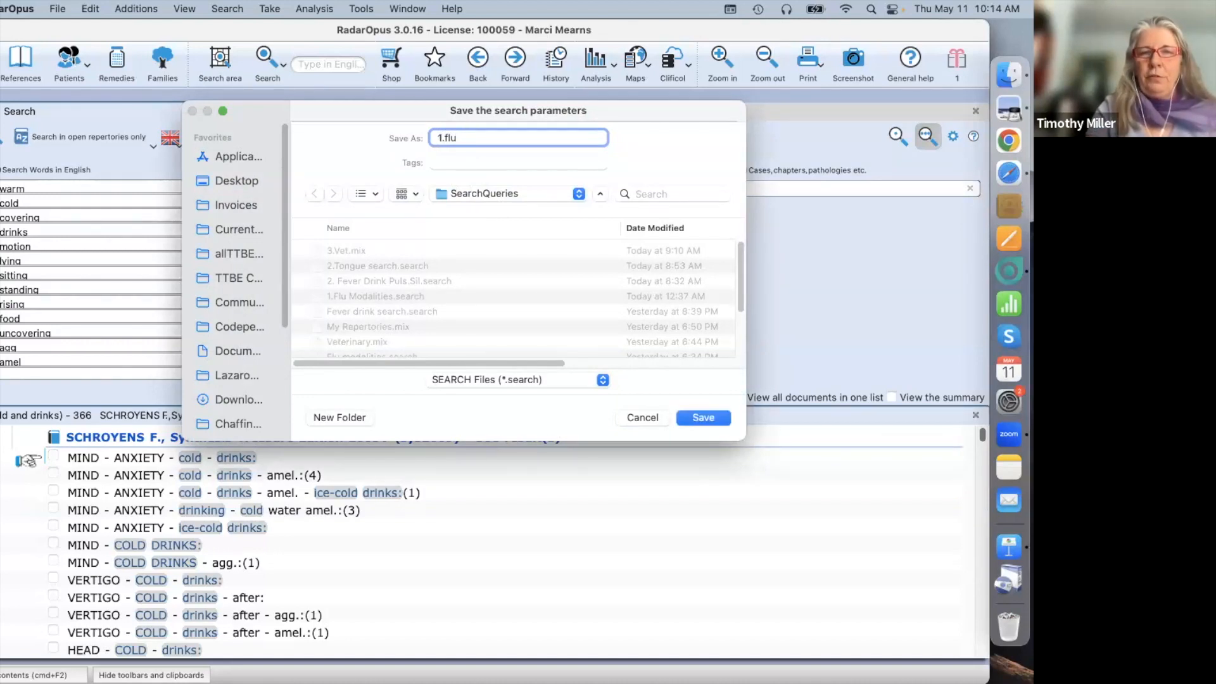
text( terms)
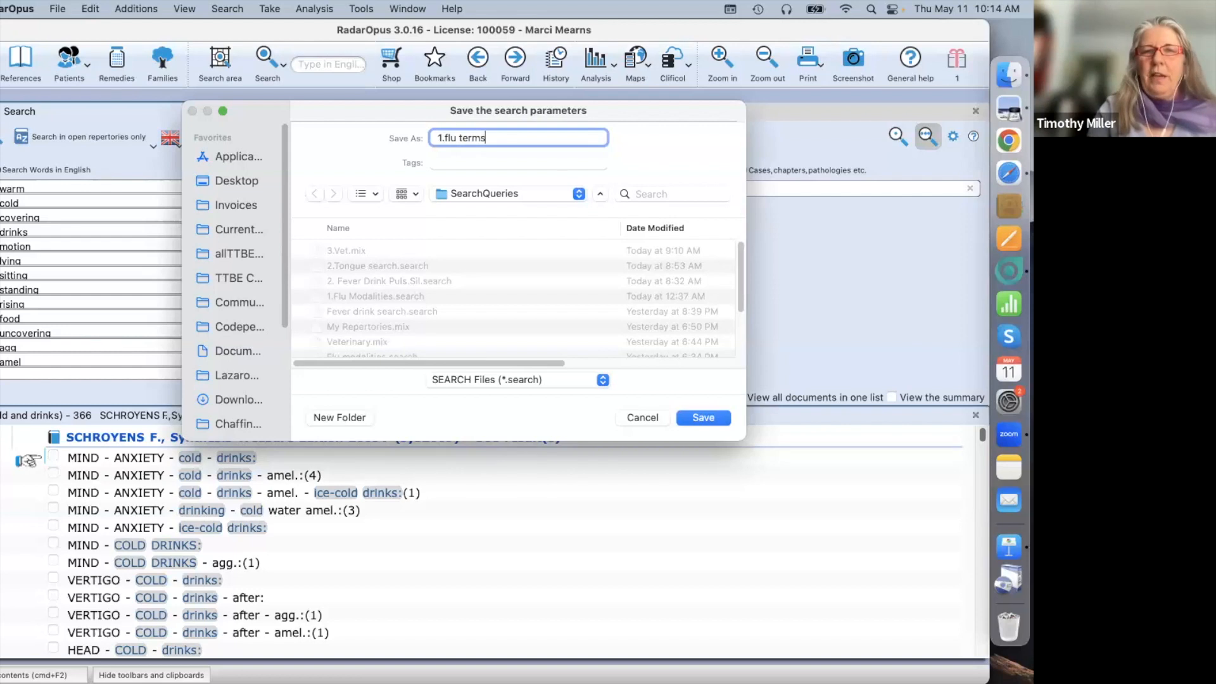
key(Return)
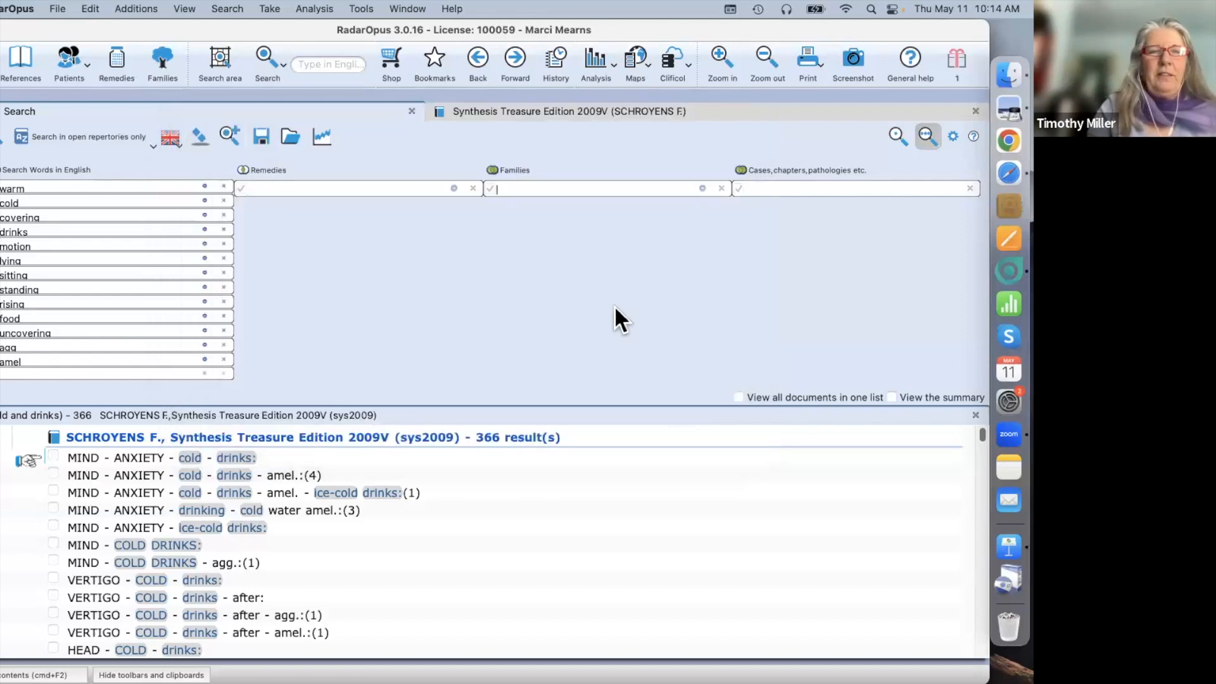
Step: Switch the window to full screen and clear all the search words
click(403, 285)
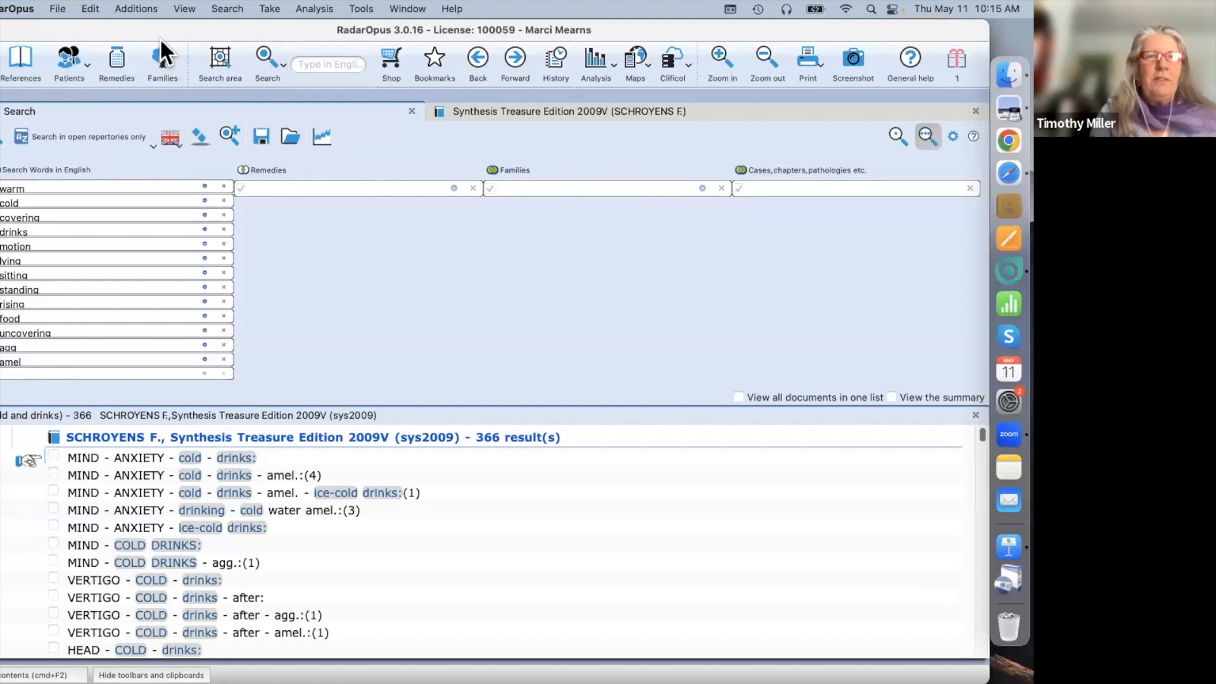
key(ctrl+super+f)
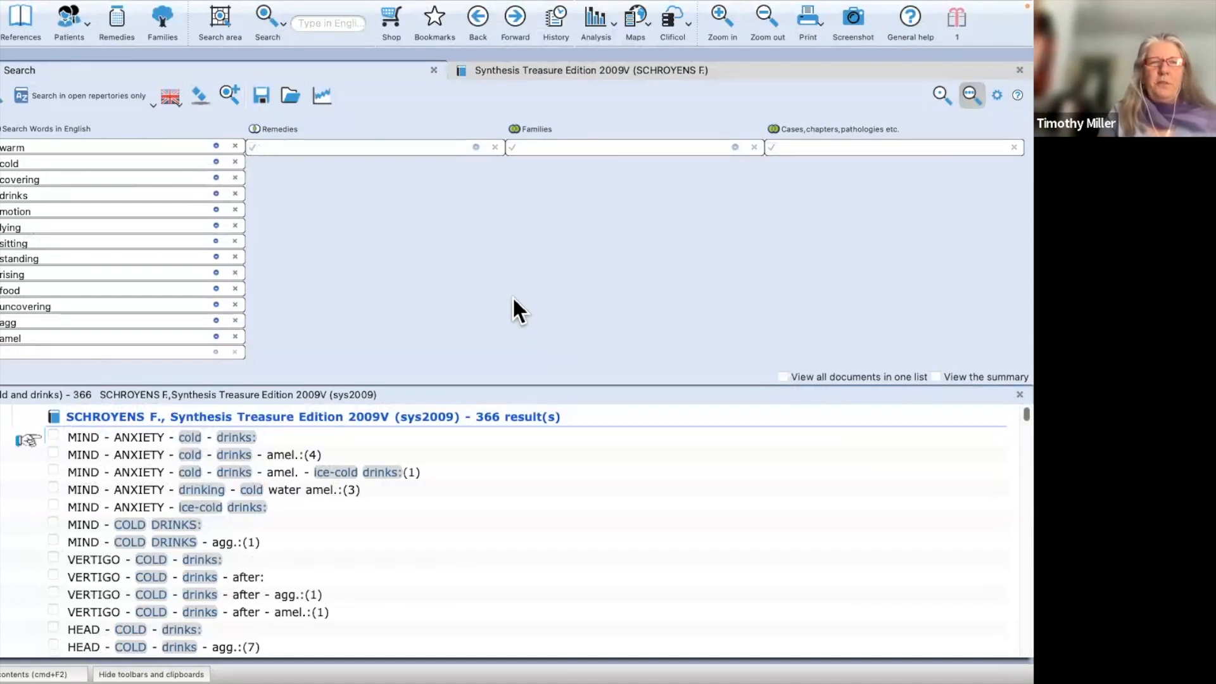
click(201, 95)
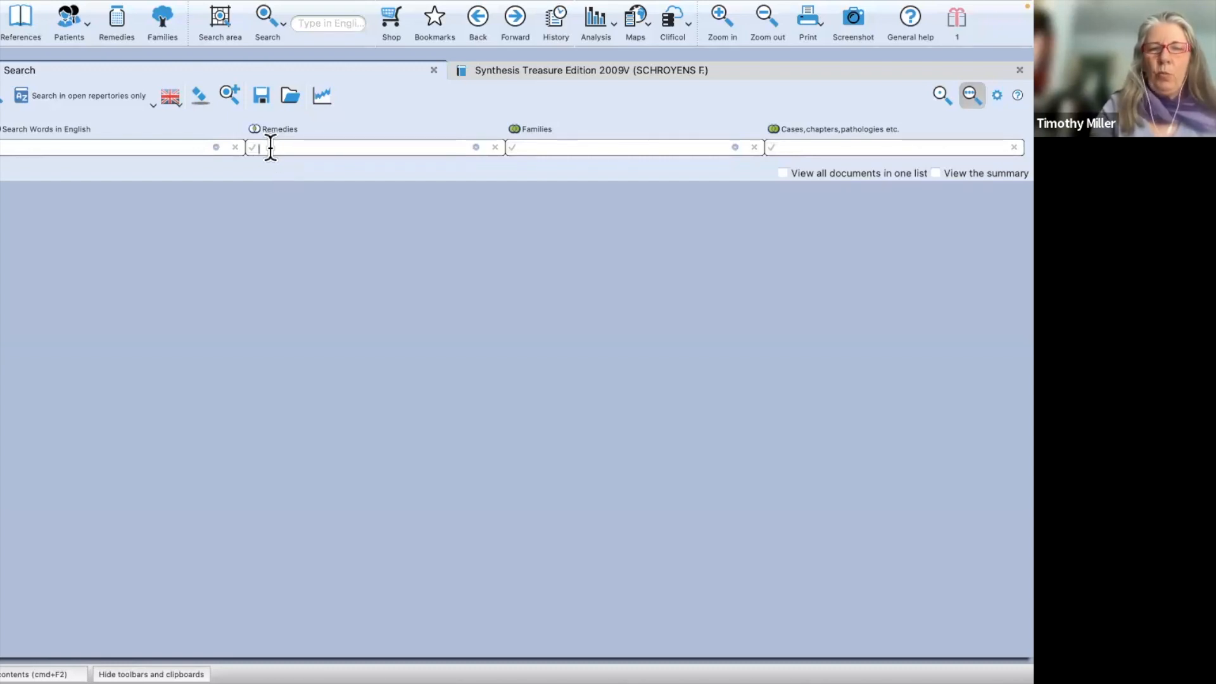
Step: Search the open repertories for the remedy Pulsatilla pratensis and briefly show the table of contents beside the results
text(p)
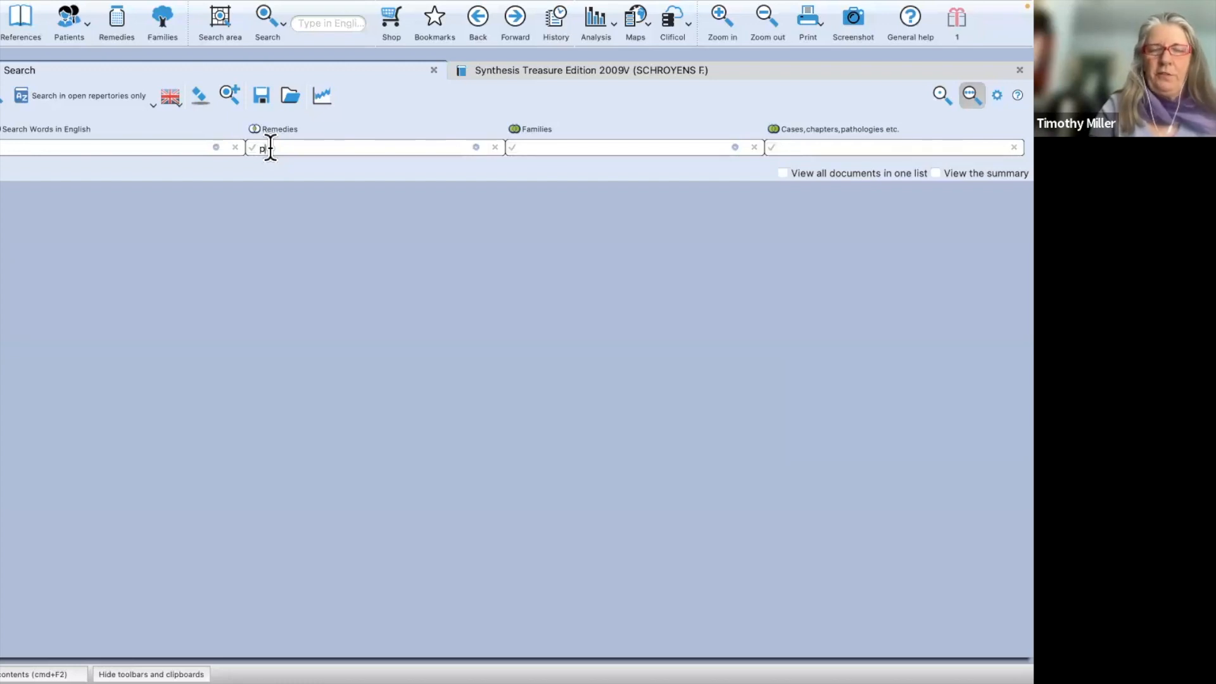
text(u)
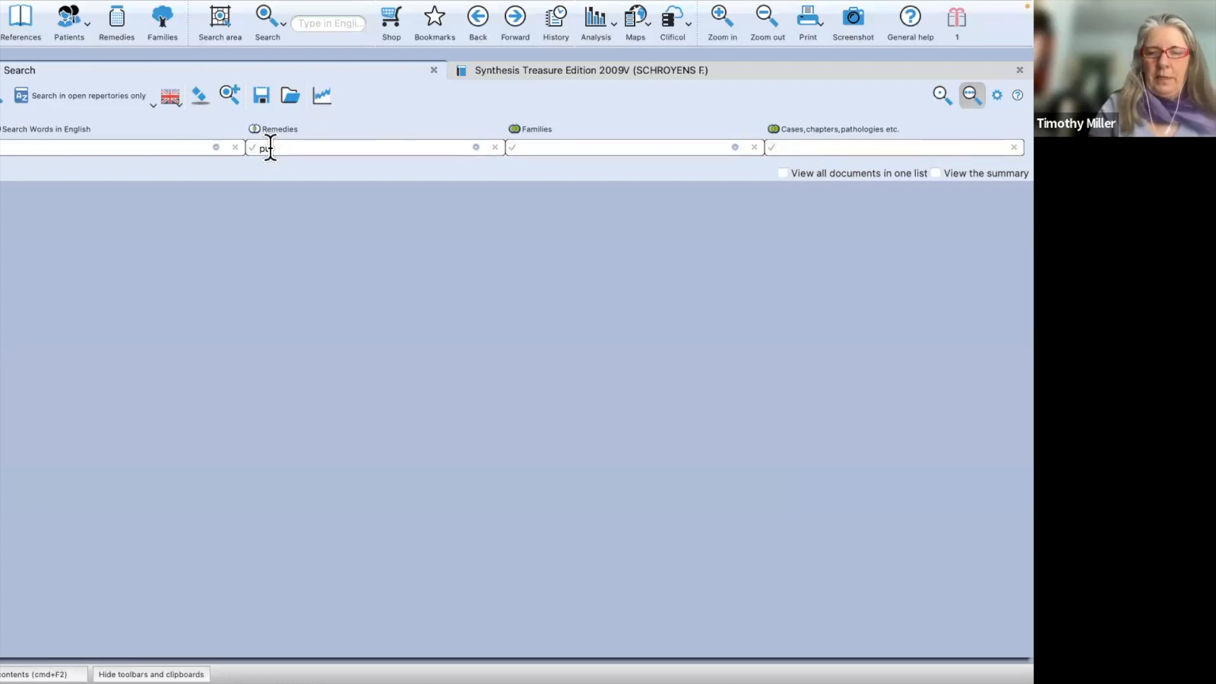
text(l)
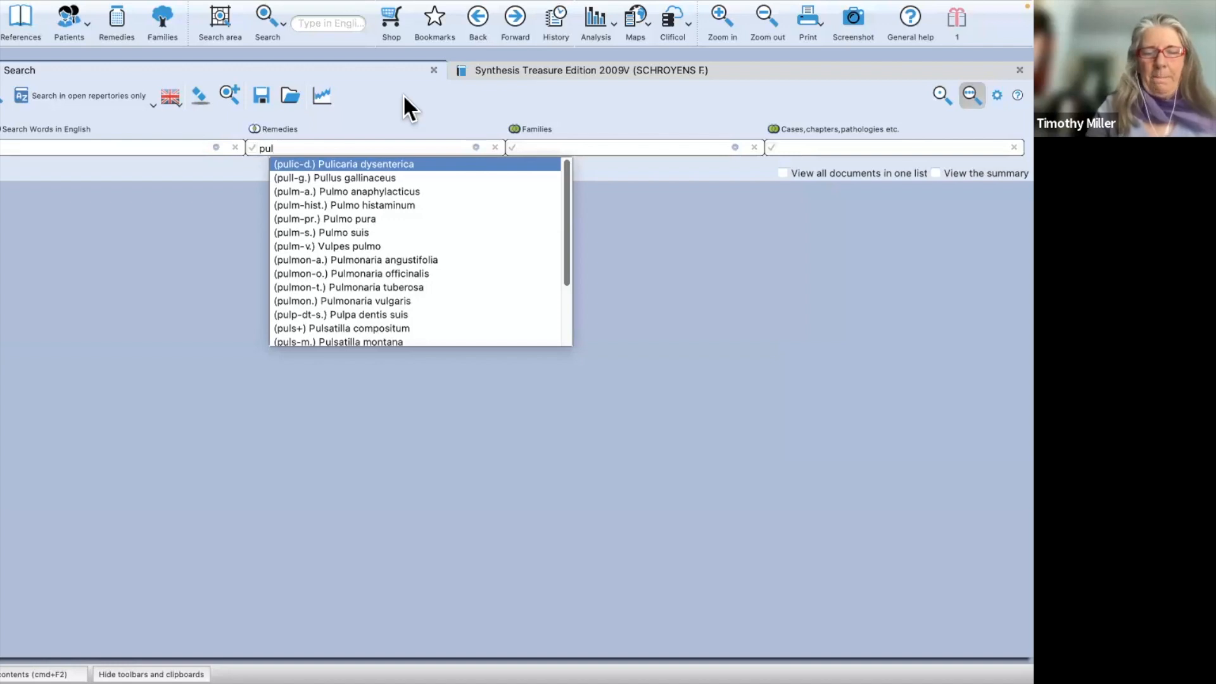
text(s)
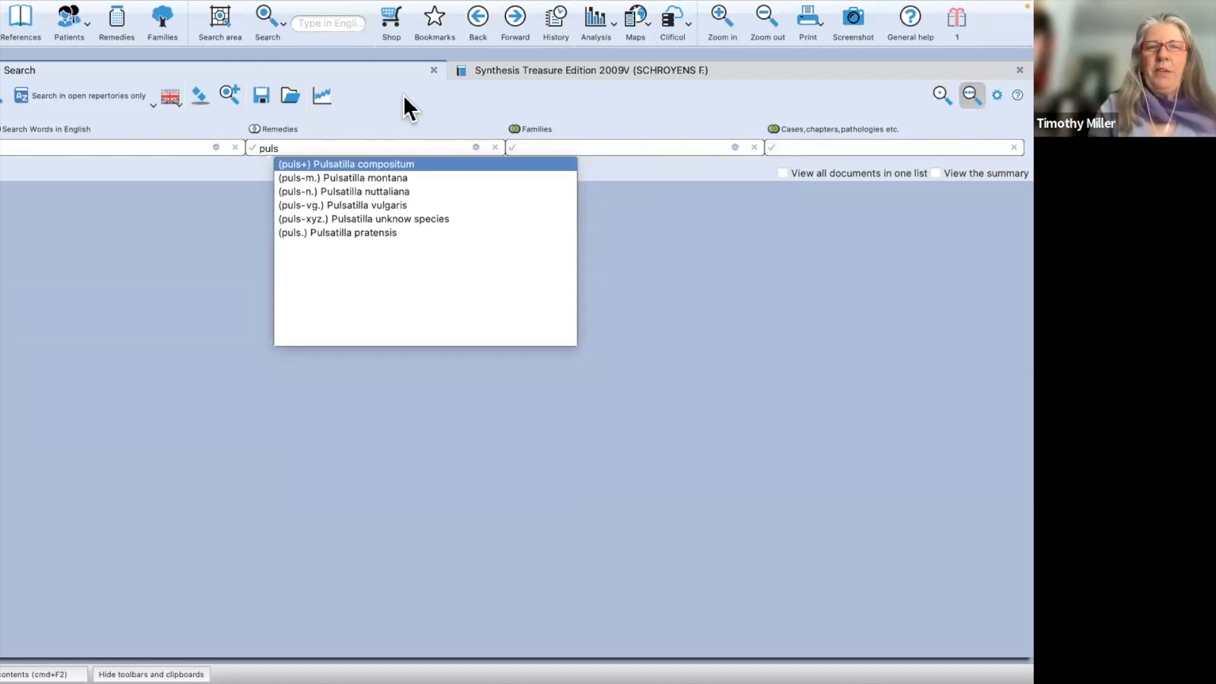
text(.)
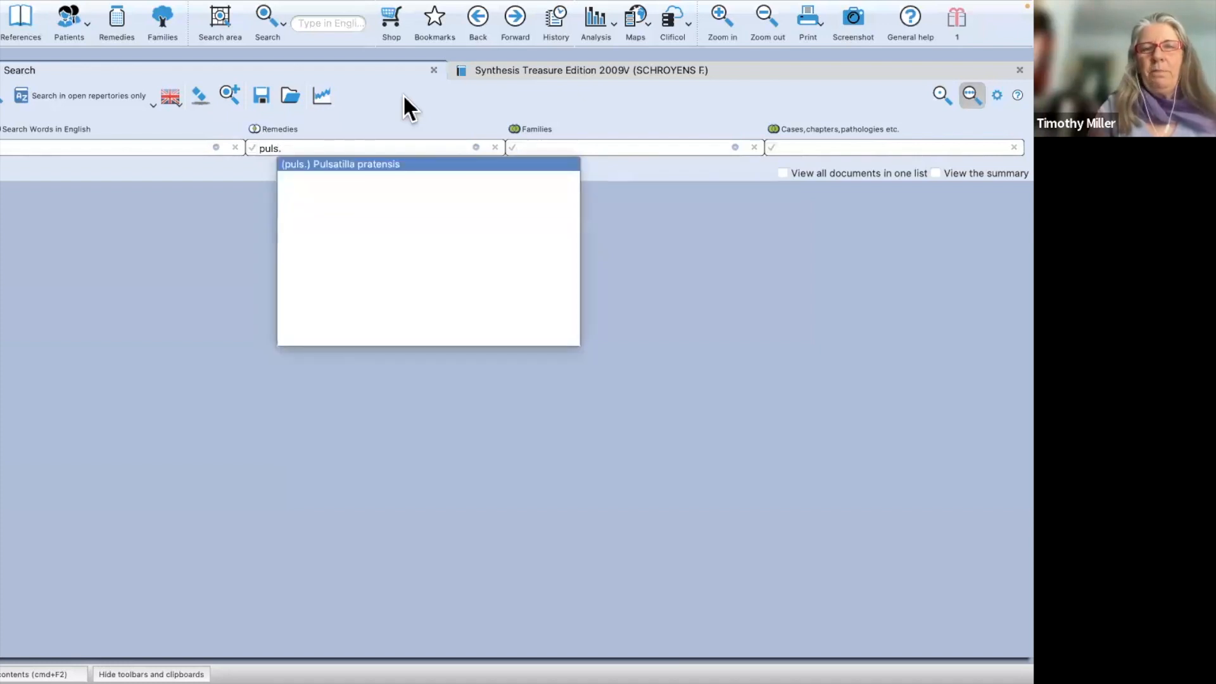
key(Return)
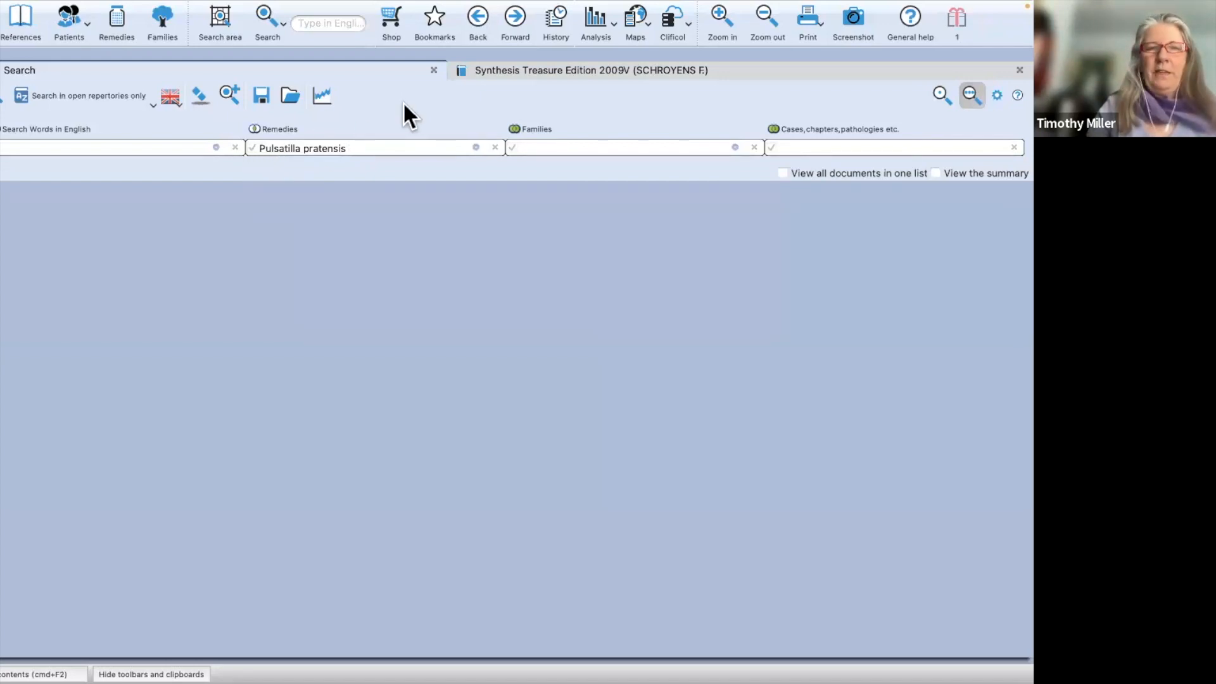
key(Return)
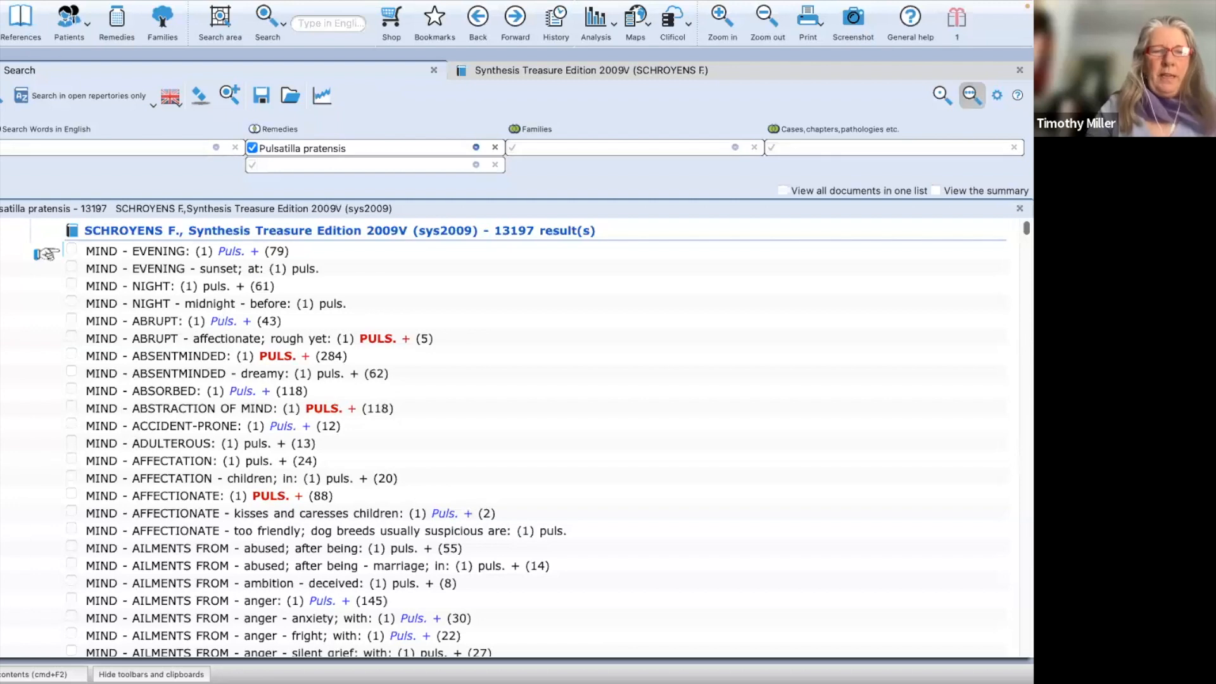
click(39, 674)
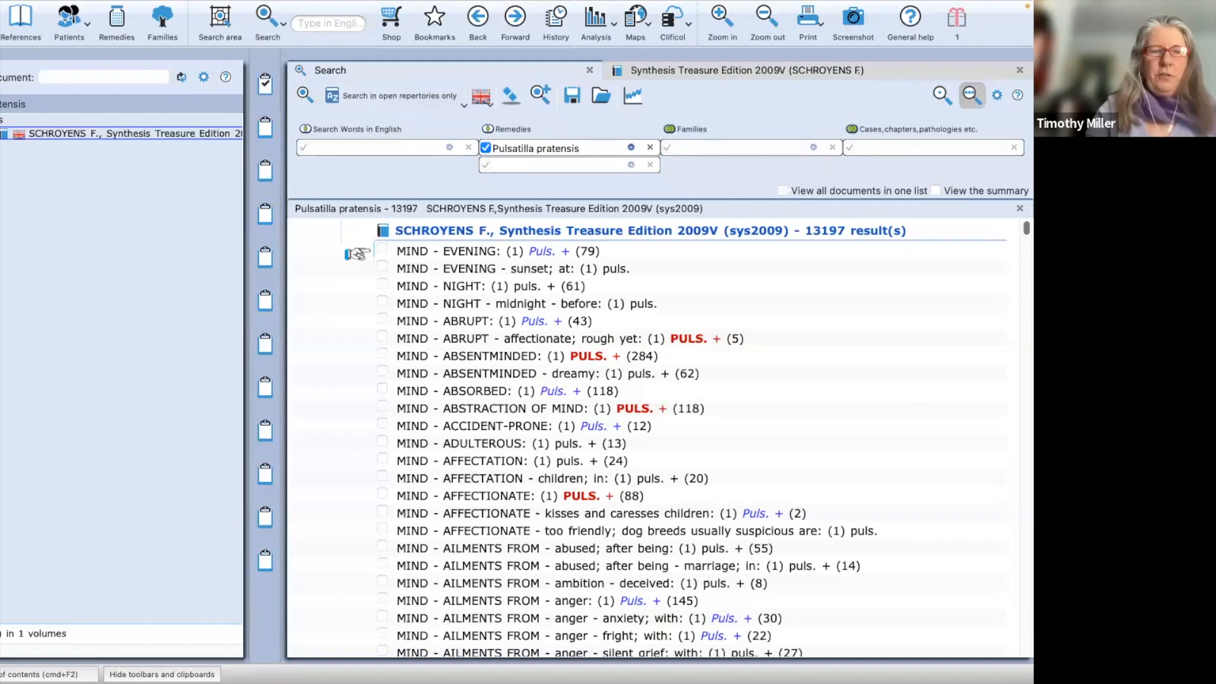
key(super+F2)
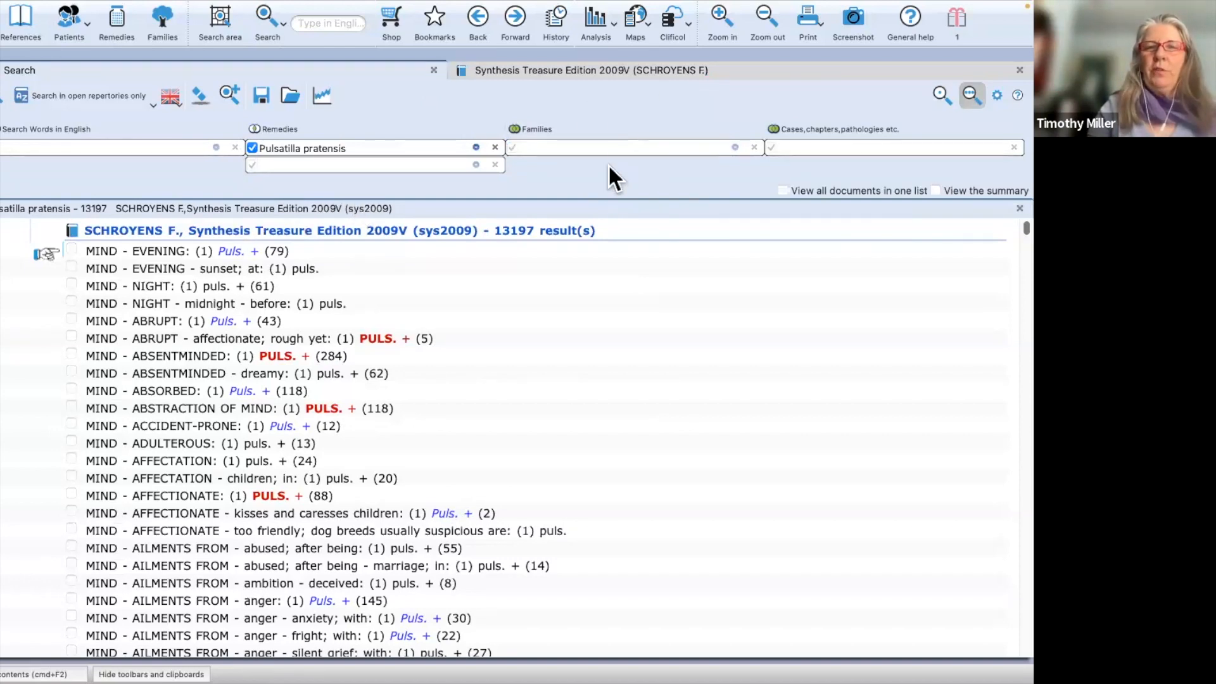
Step: Restrict Pulsatilla pratensis to degrees 3 and 4 in rubrics containing less than or equal to 100 remedies, and rerun the search
click(477, 148)
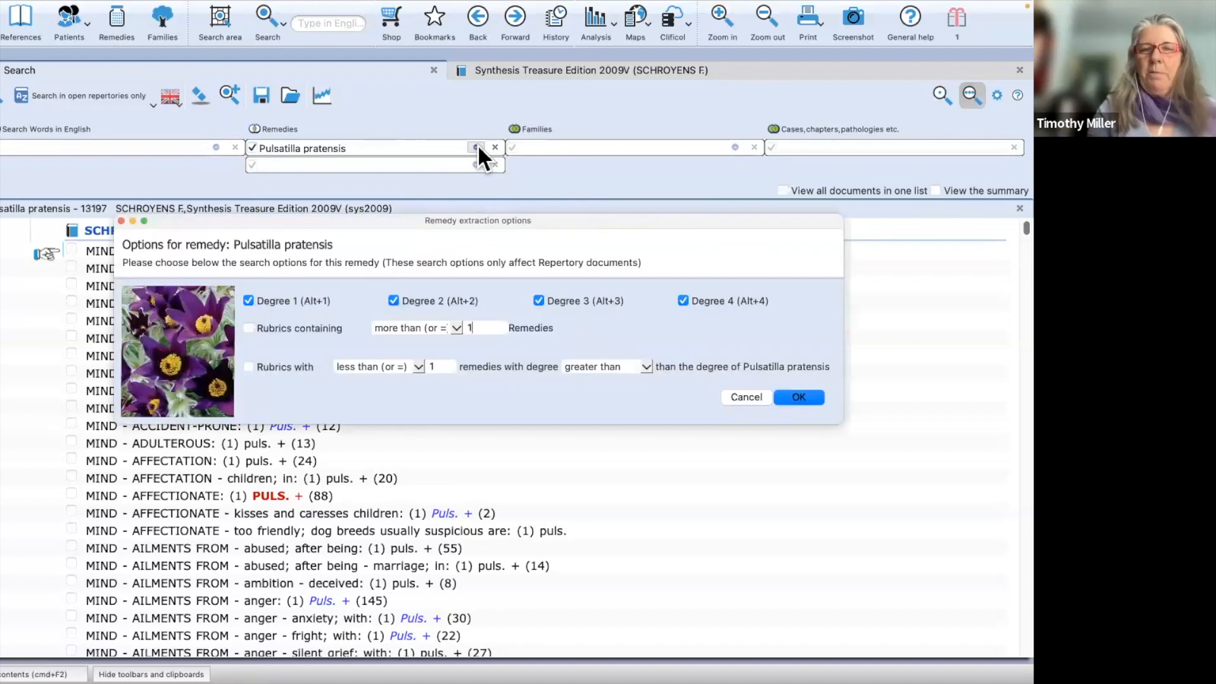
drag(575, 219, 571, 181)
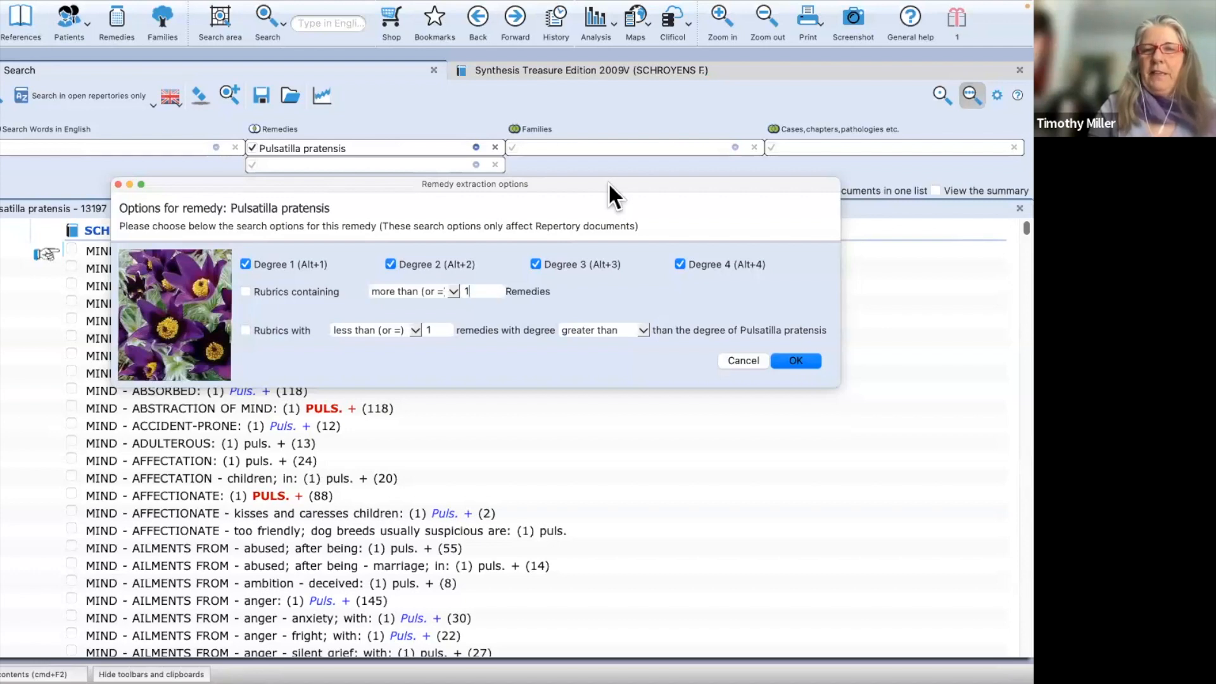
click(246, 265)
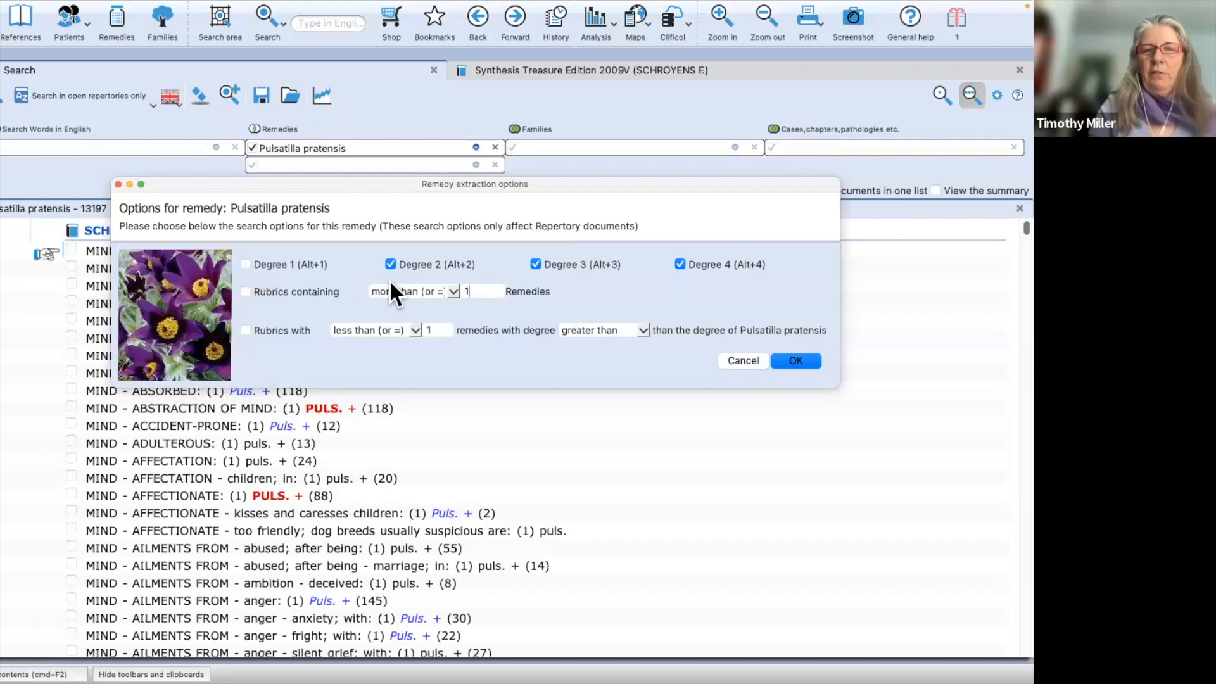
click(390, 264)
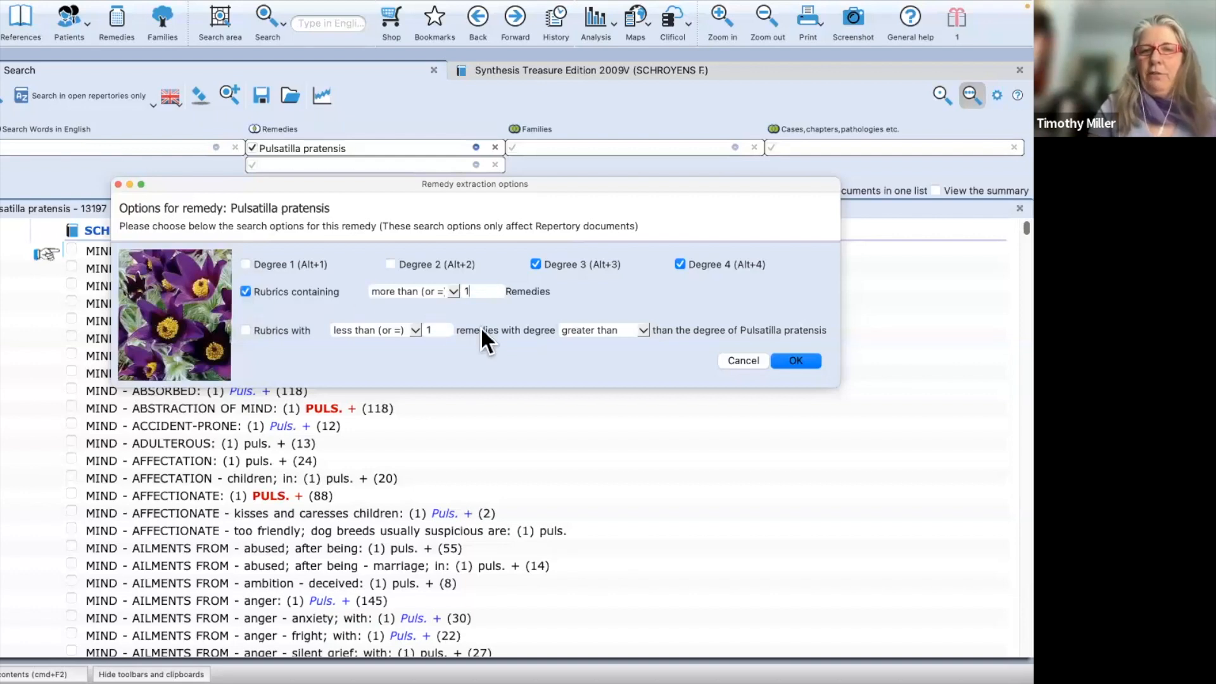
click(452, 291)
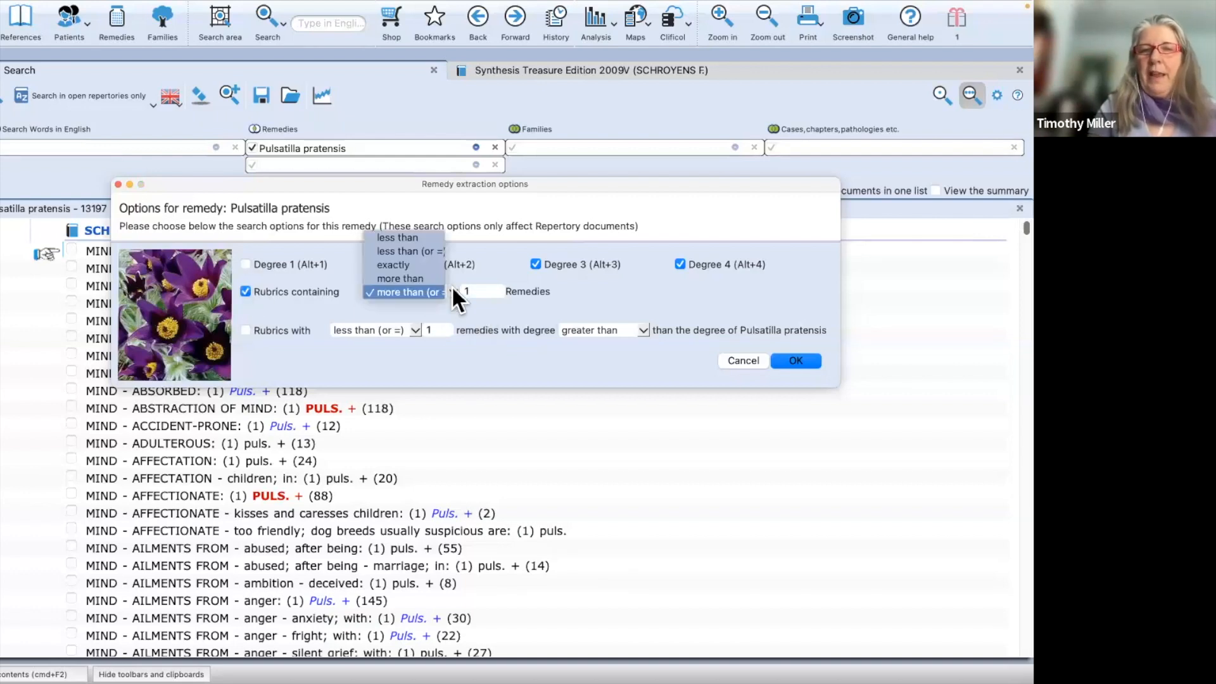
click(417, 251)
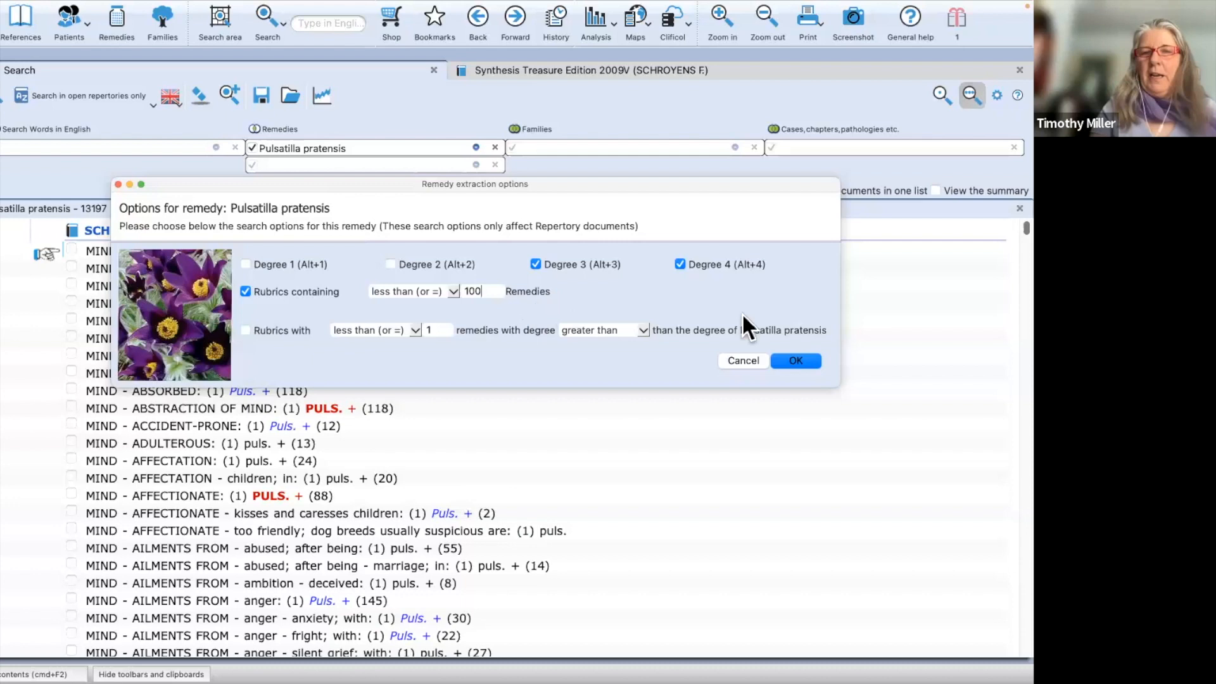
click(796, 361)
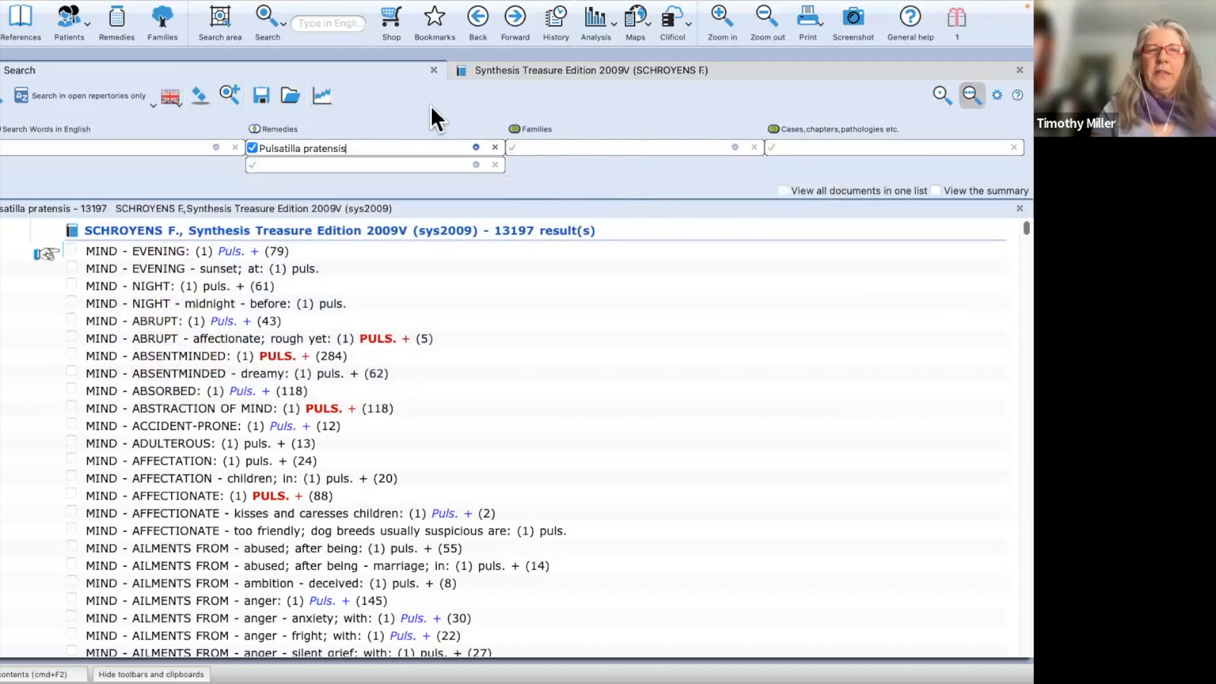
click(2, 95)
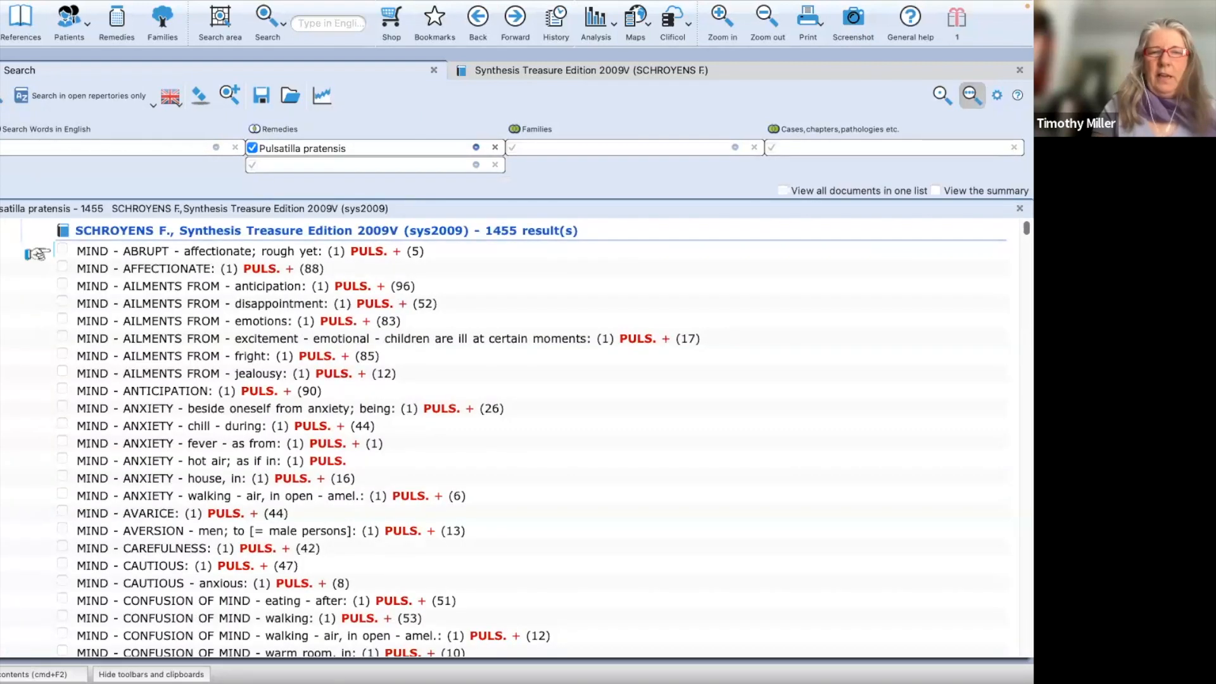
key(super+F2)
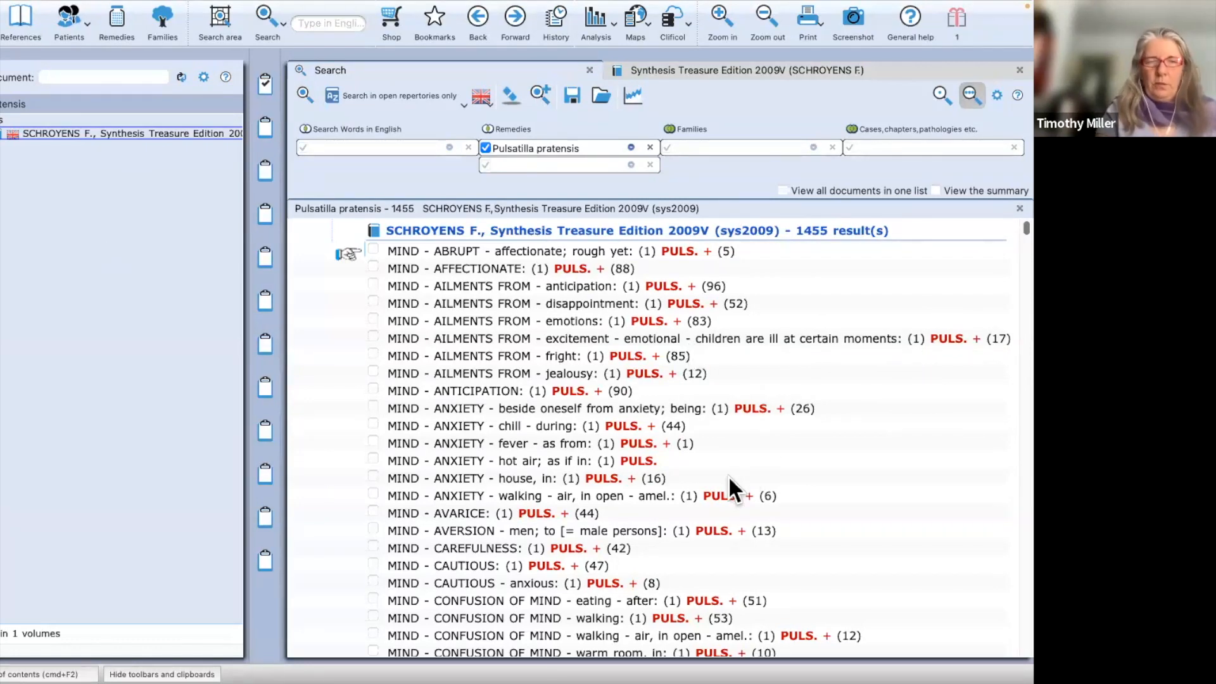
key(super+F2)
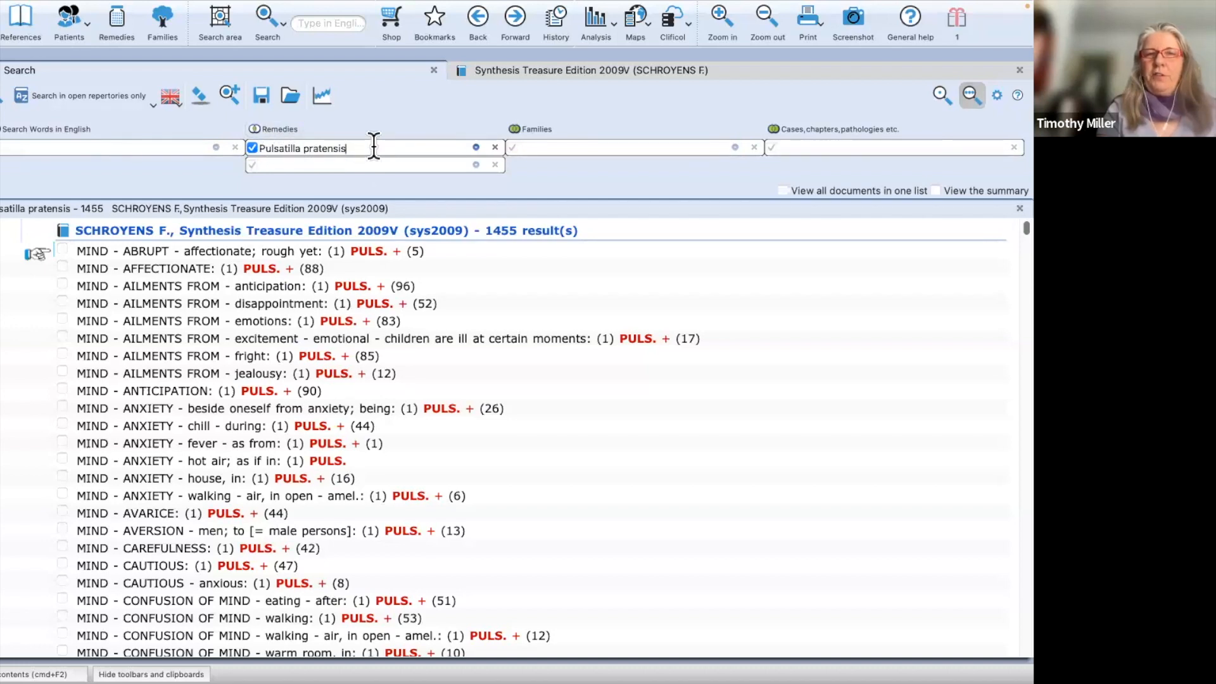
Step: Re-enable Degree 1 and Degree 2 in the extraction options for Pulsatilla pratensis
click(474, 147)
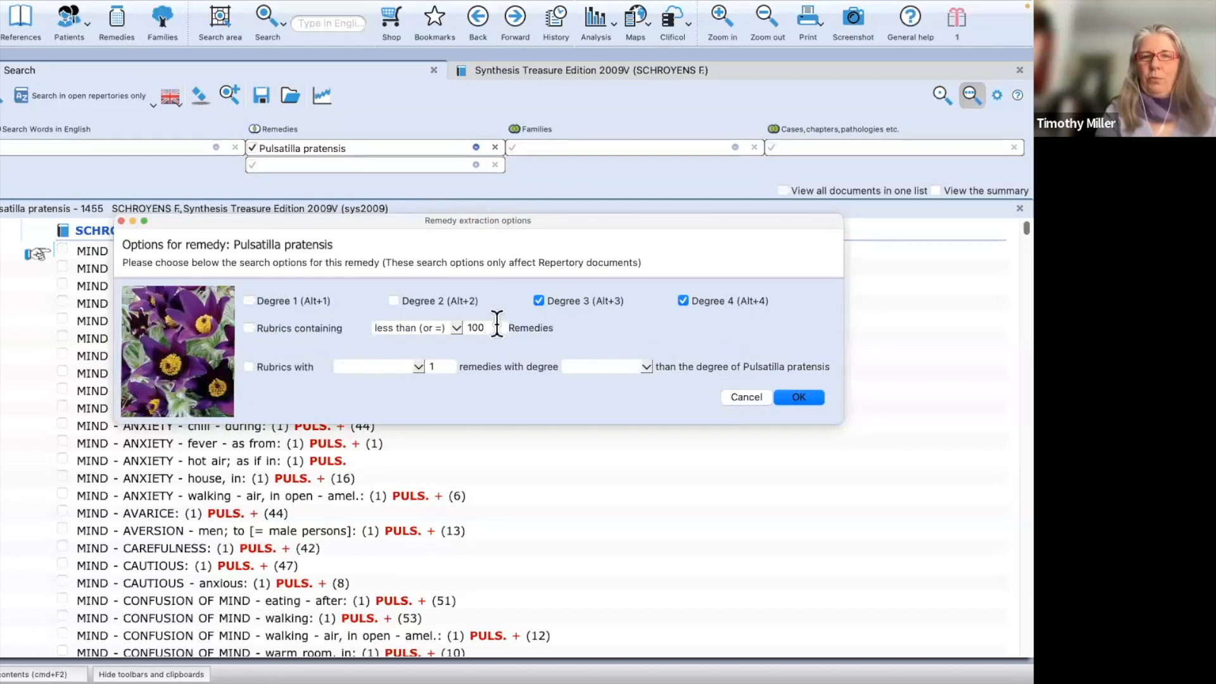
click(250, 301)
click(393, 300)
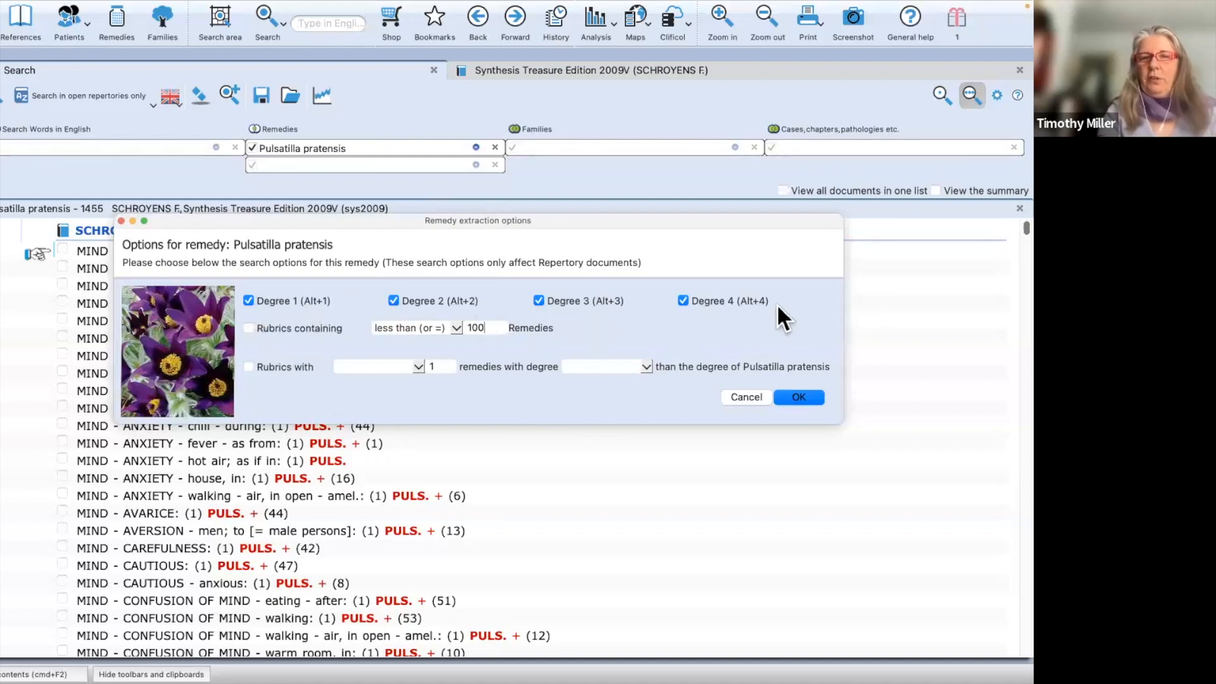
click(794, 397)
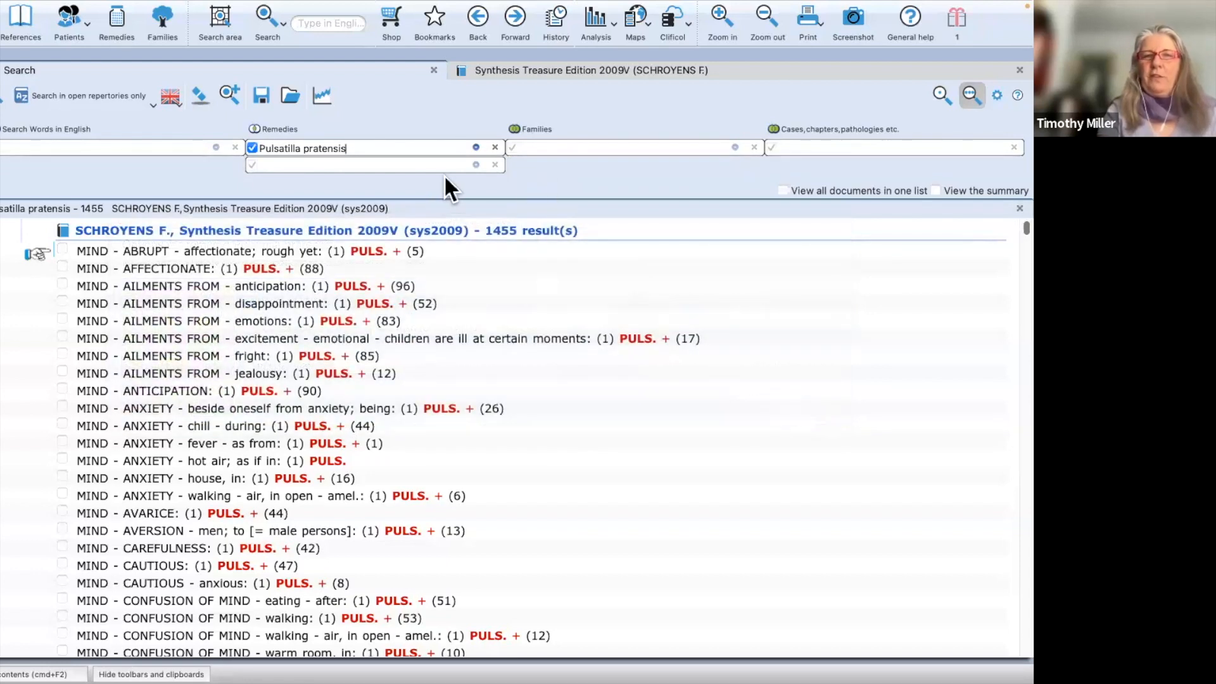
Step: Add Silicea terra and Calcarea carbonica to the remedies and search the open repertories for symptoms with all three
click(334, 164)
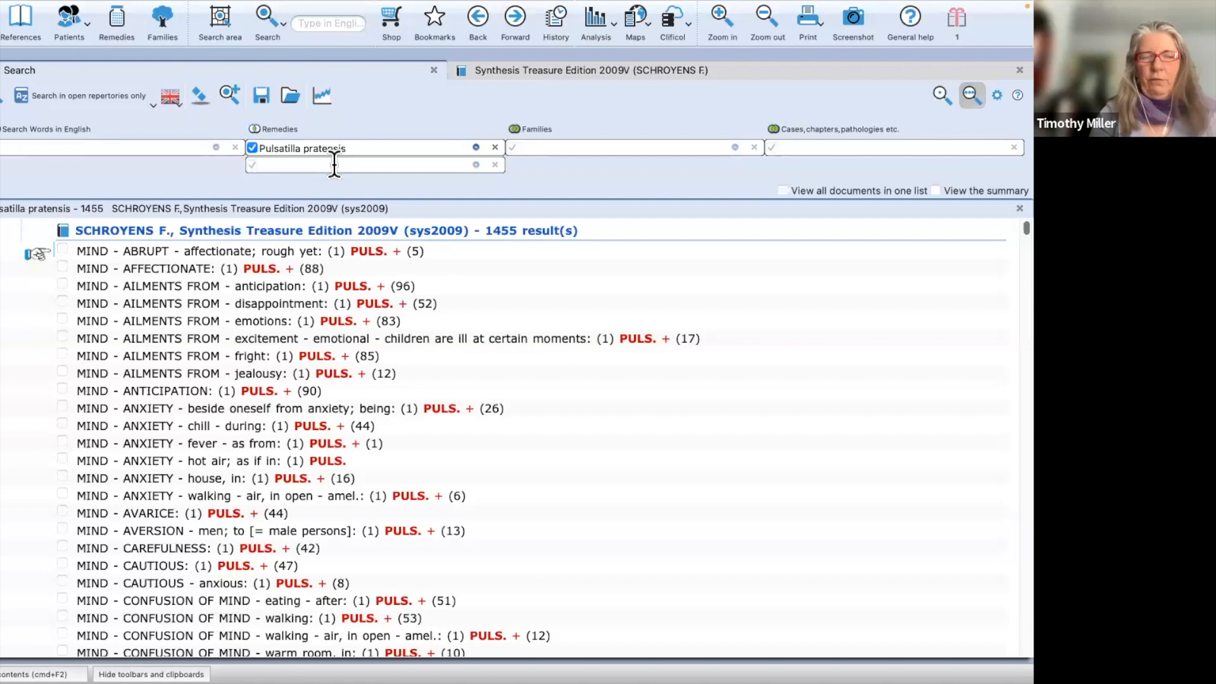
text(sil)
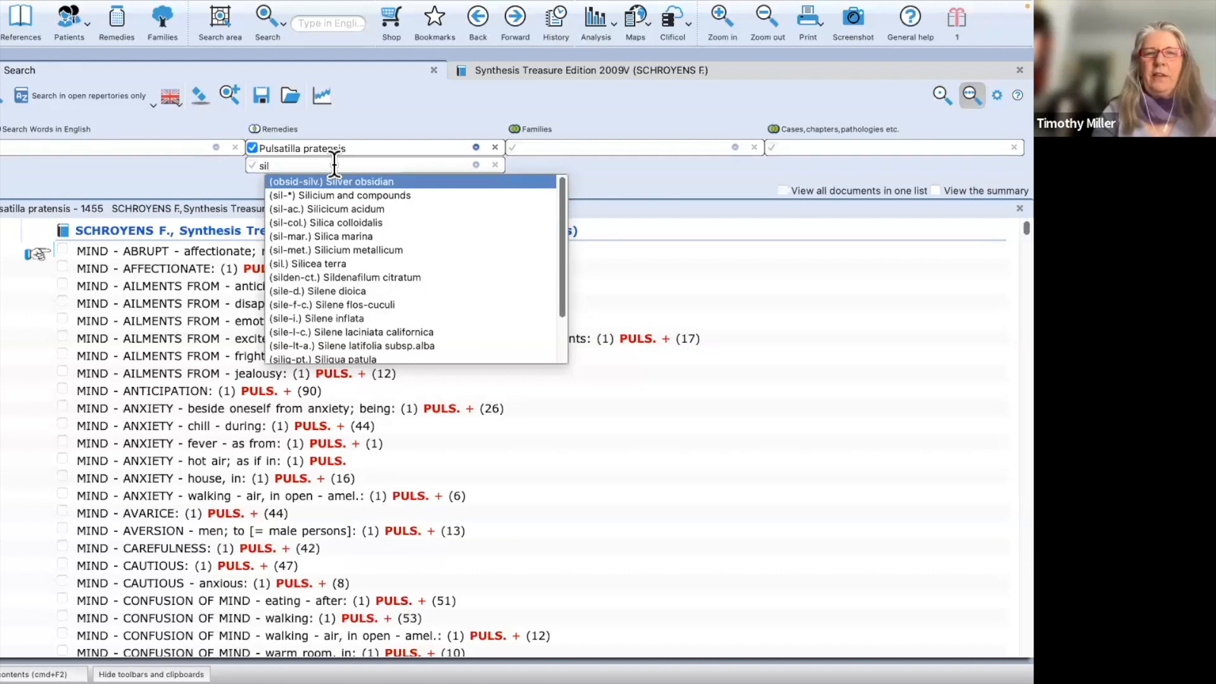
text(.)
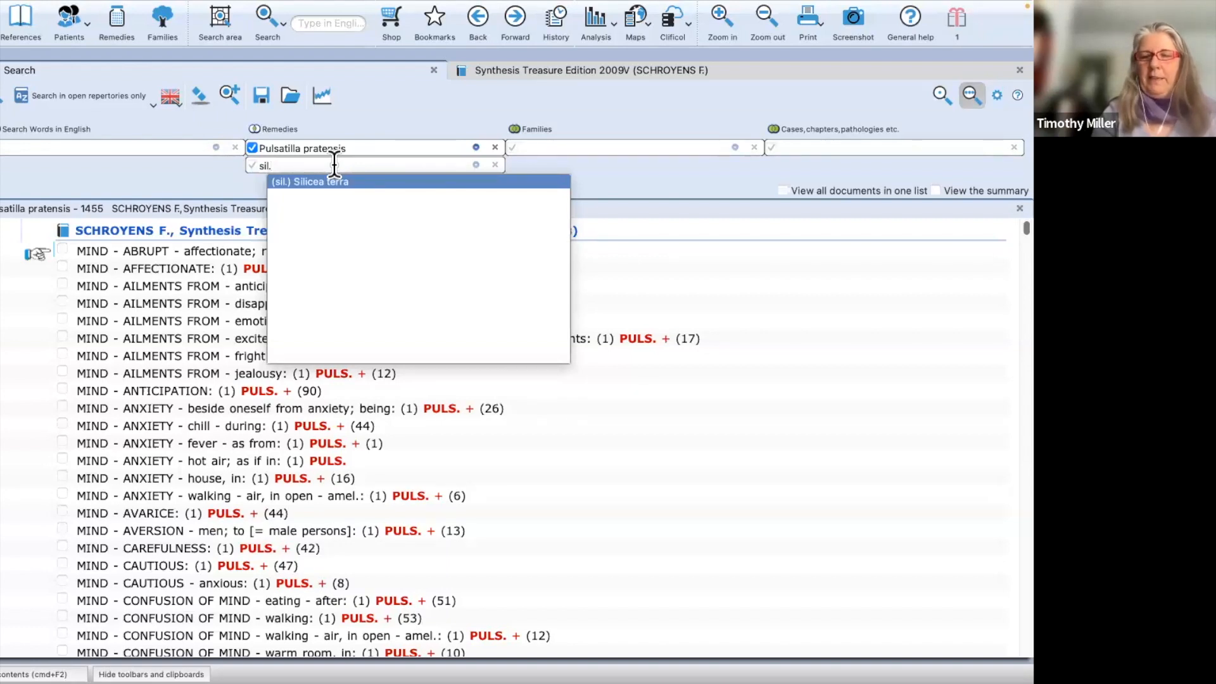
key(Return)
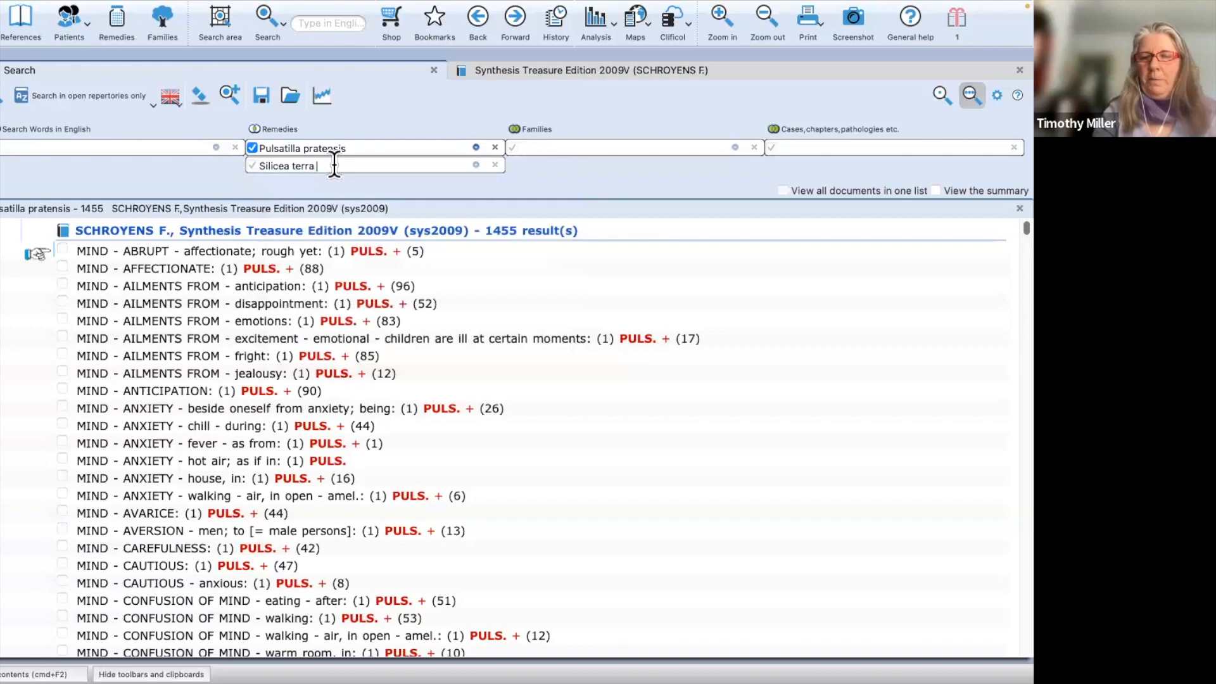
key(Return)
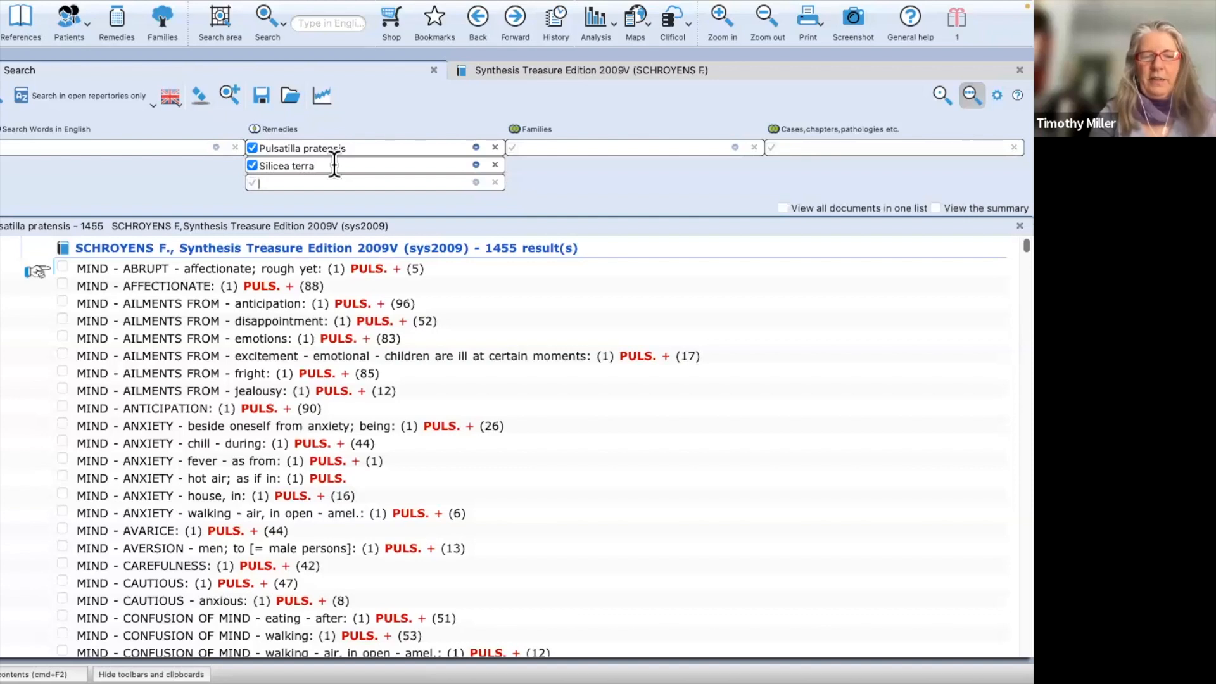
text(calc.)
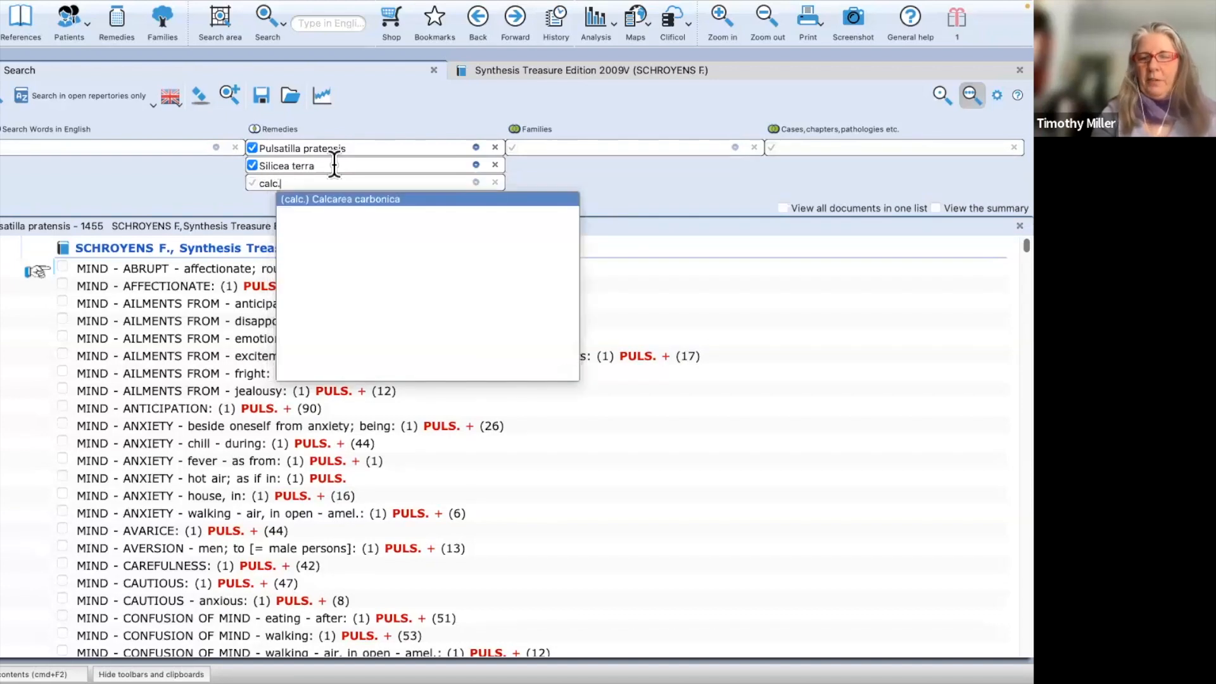
key(Return)
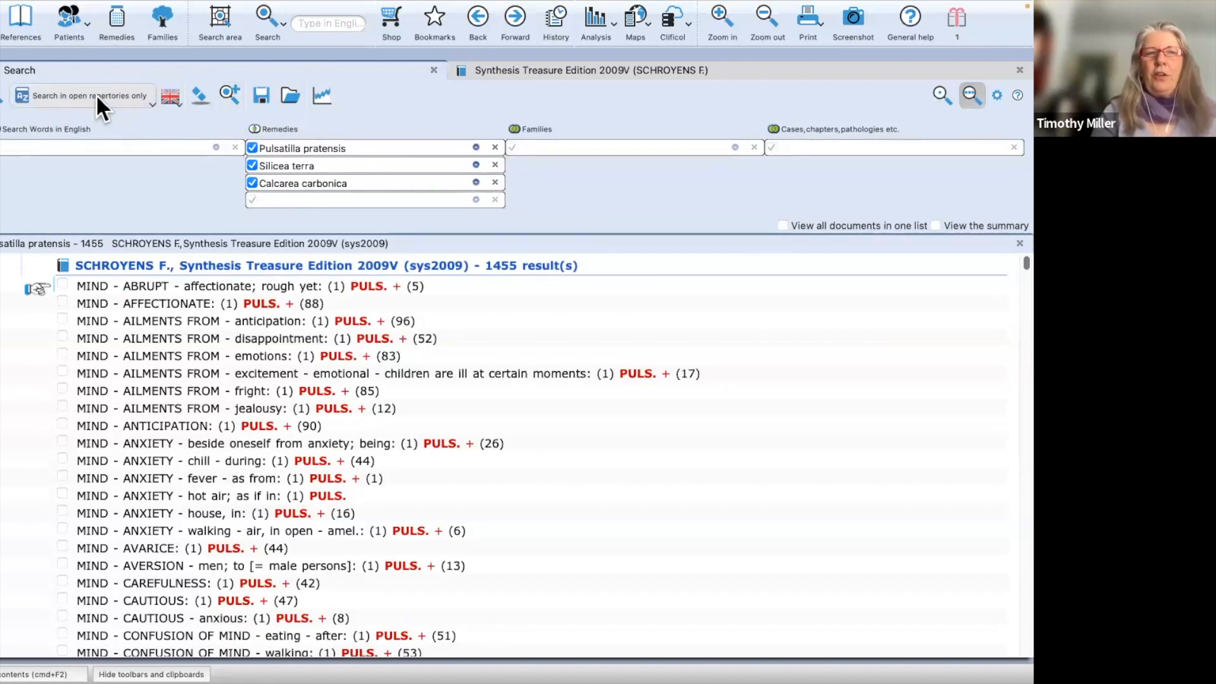
click(2, 101)
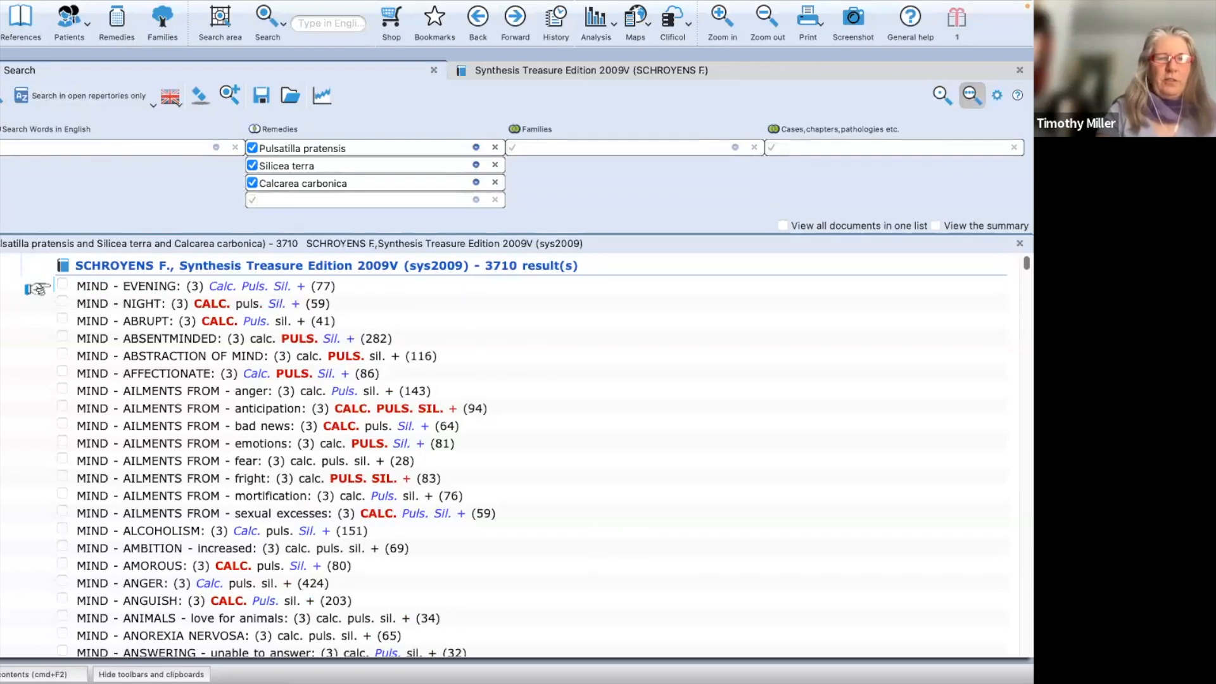
click(7, 675)
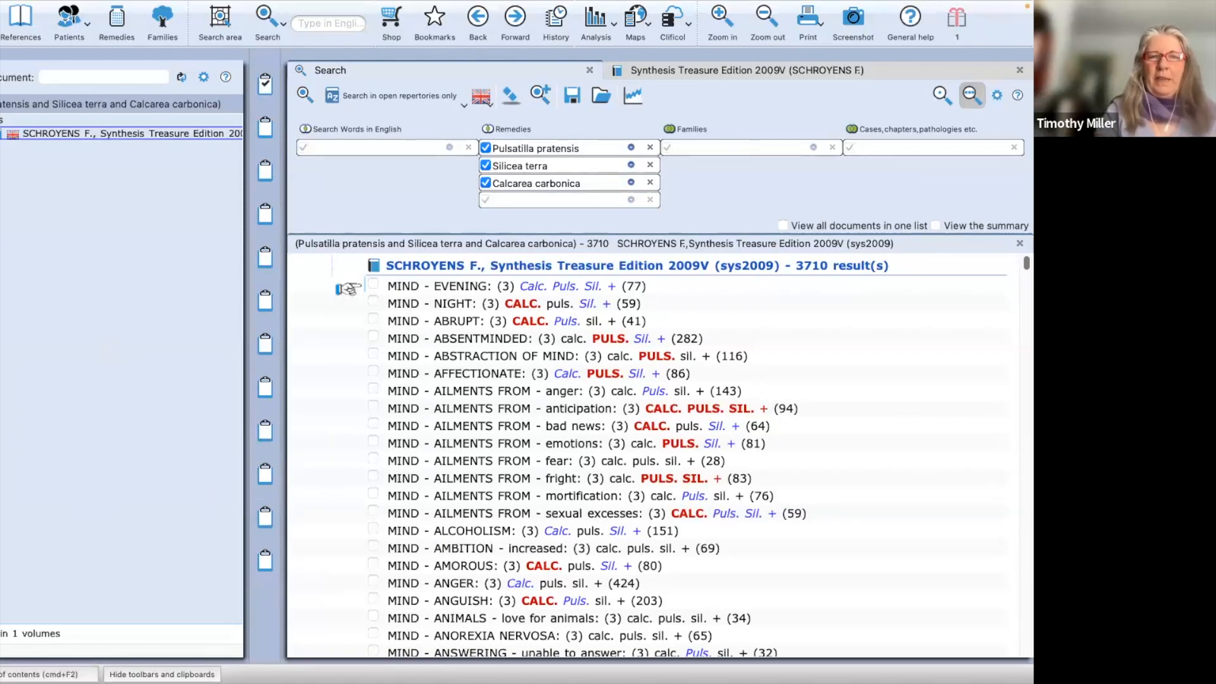
click(6, 675)
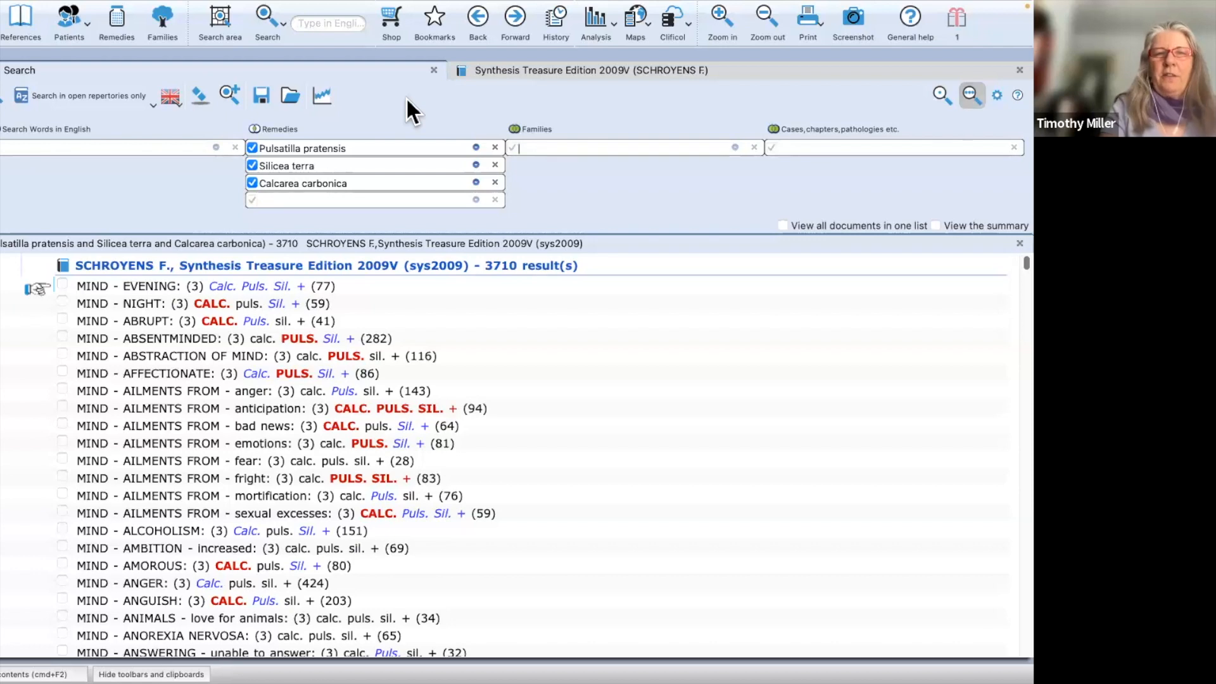
Step: Set the remedy matching to symptoms for each remedy individually and search the open repertories for all three remedies
click(280, 125)
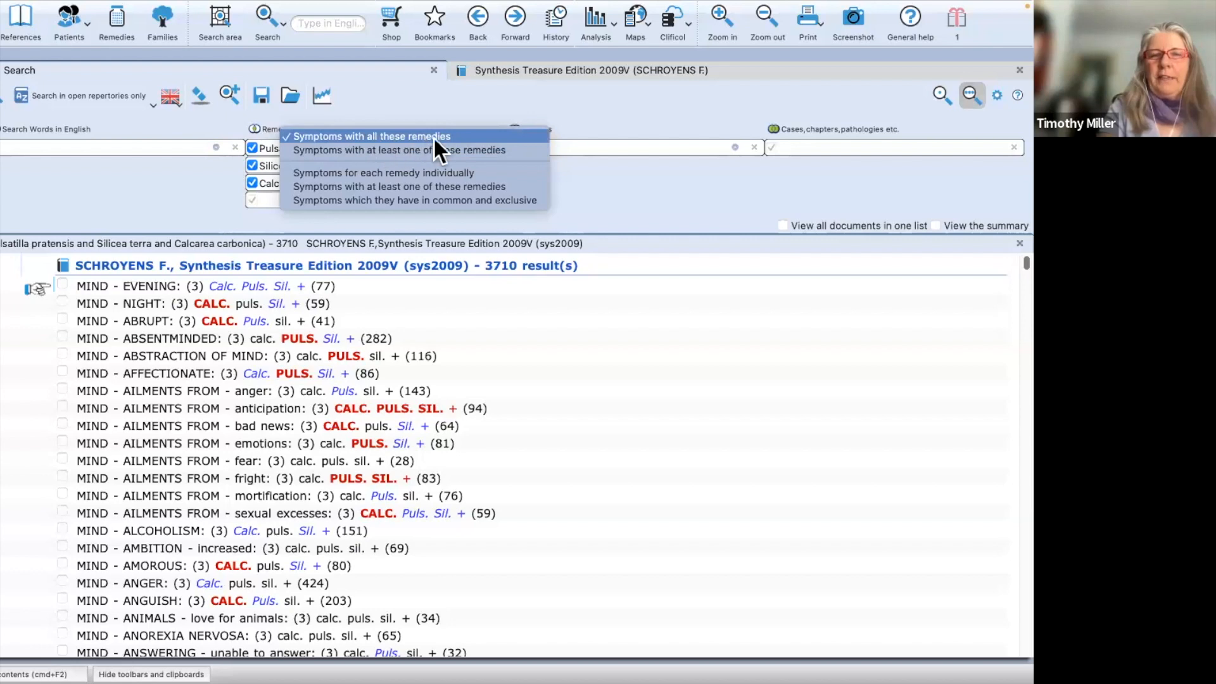
click(479, 134)
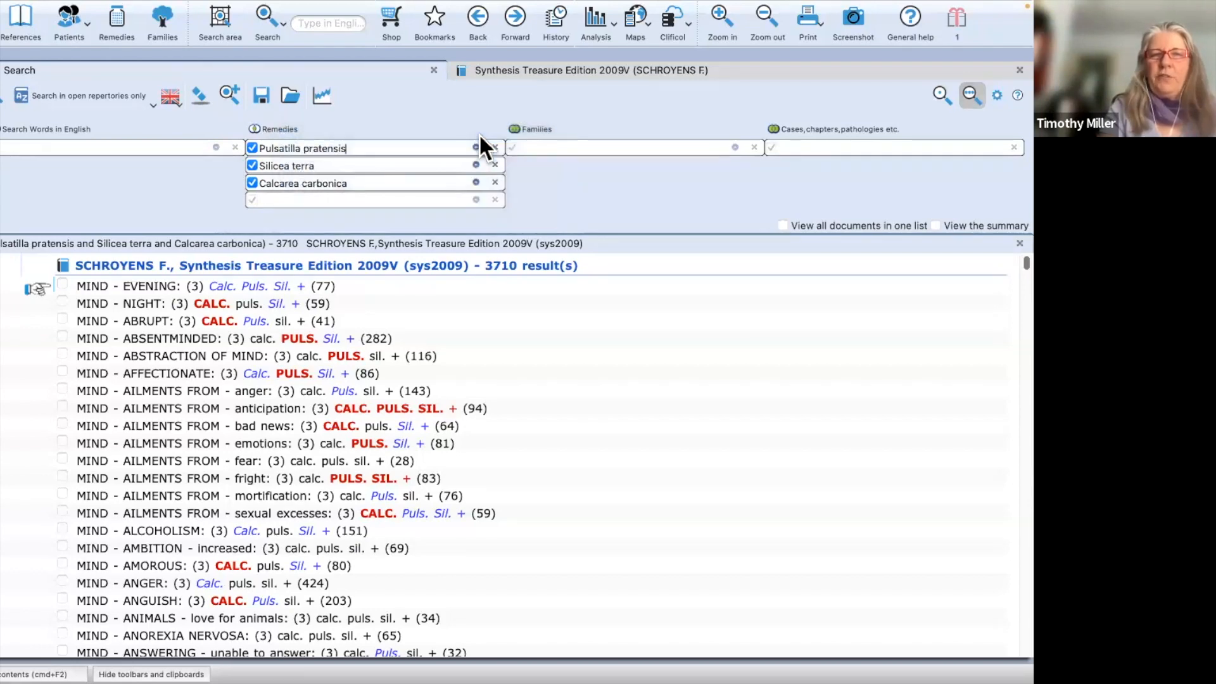
click(281, 126)
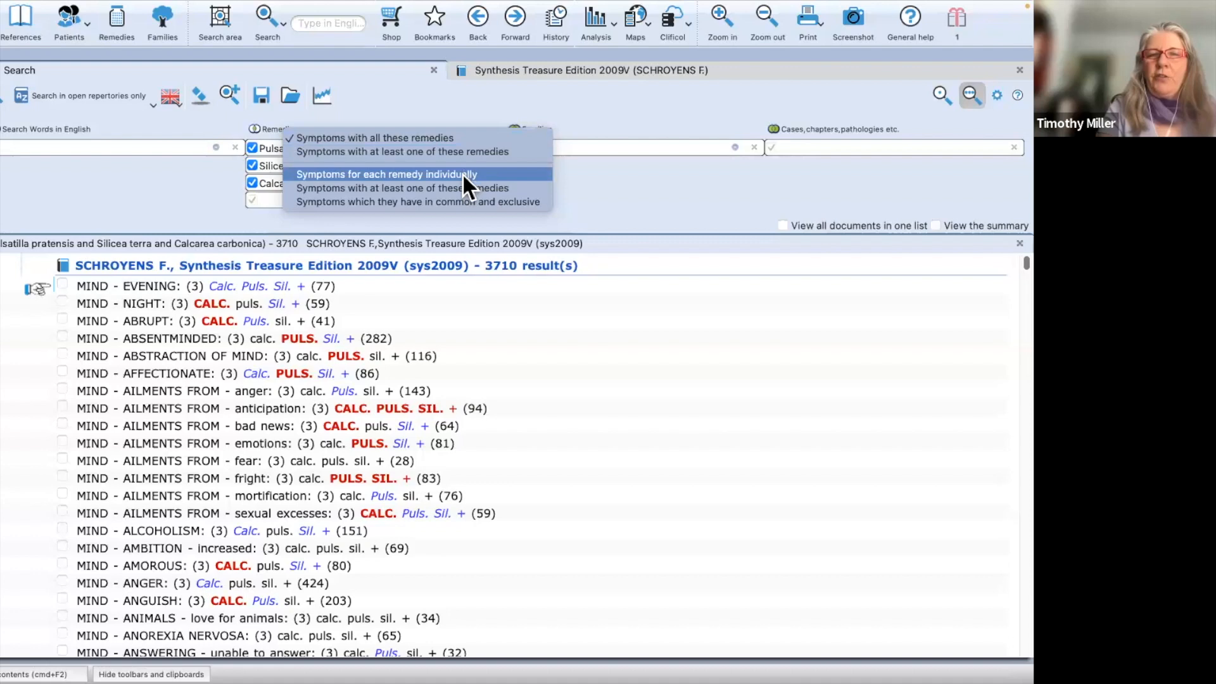
click(504, 173)
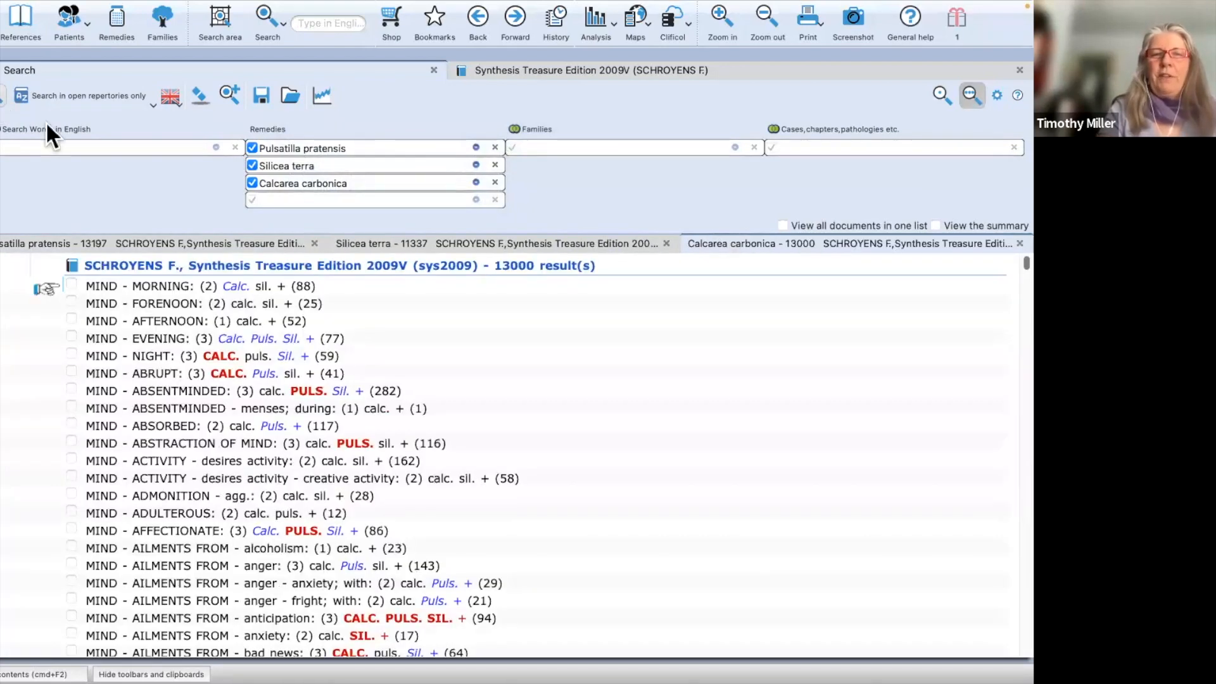
Step: Compare the separate result lists for Pulsatilla pratensis, Silicea terra and Calcarea carbonica
click(268, 123)
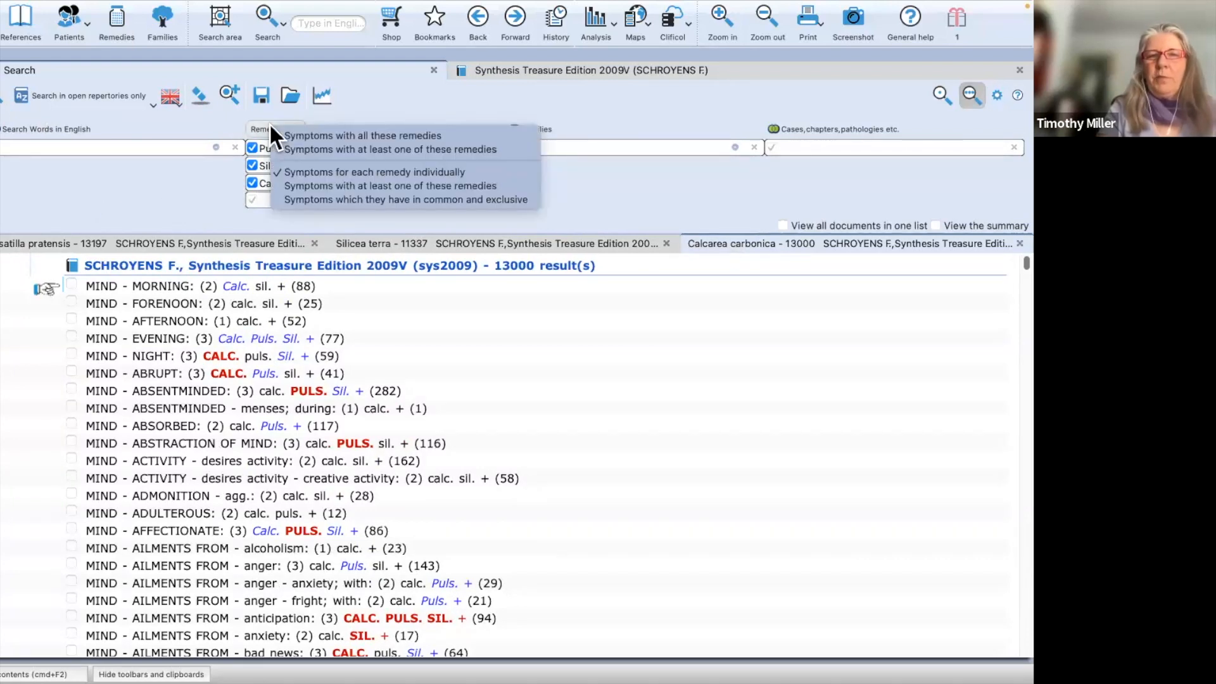
click(610, 104)
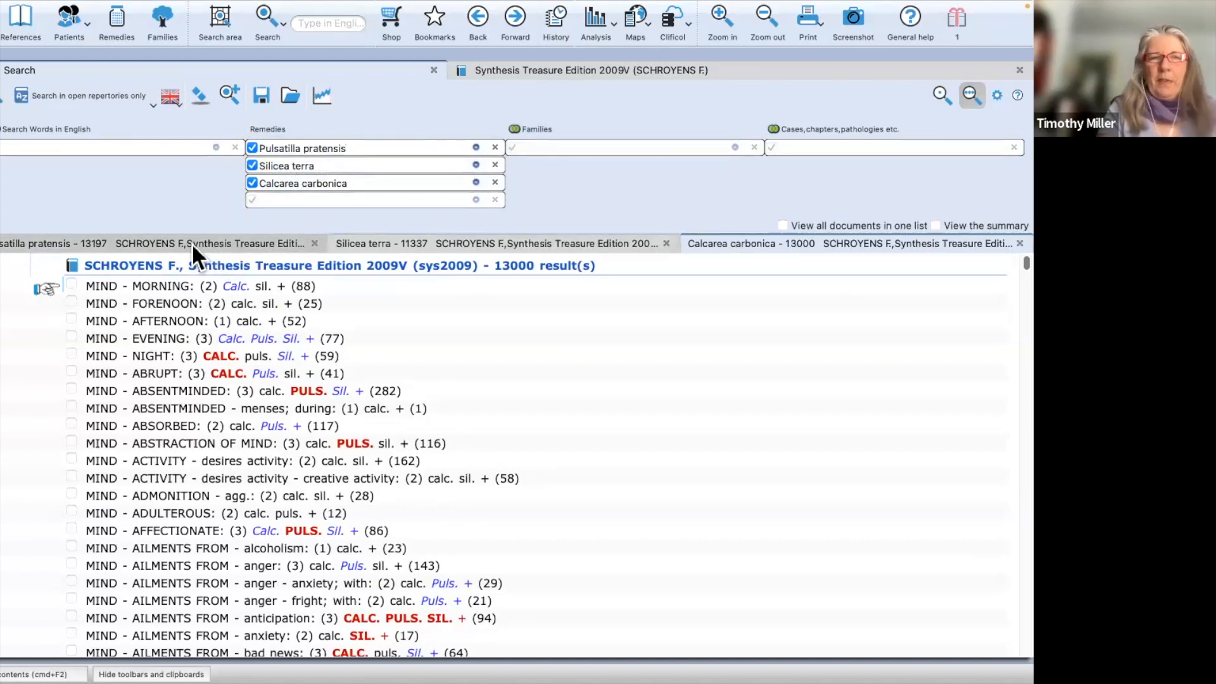
click(111, 239)
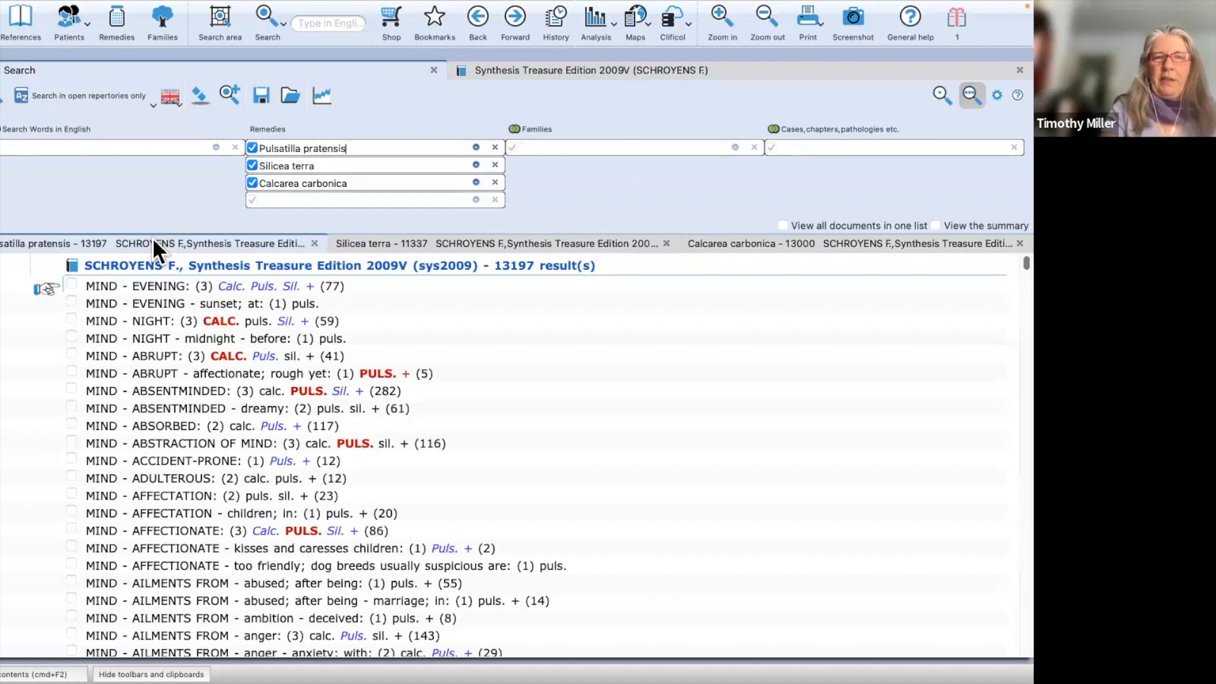
click(470, 242)
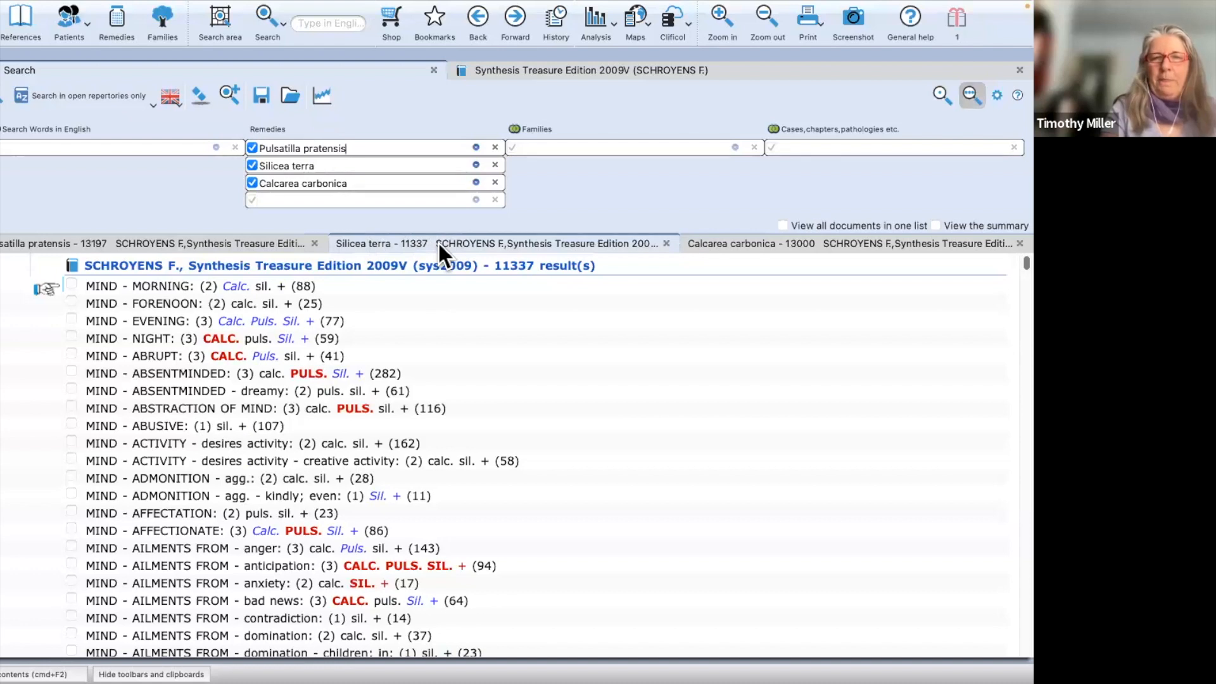
click(808, 246)
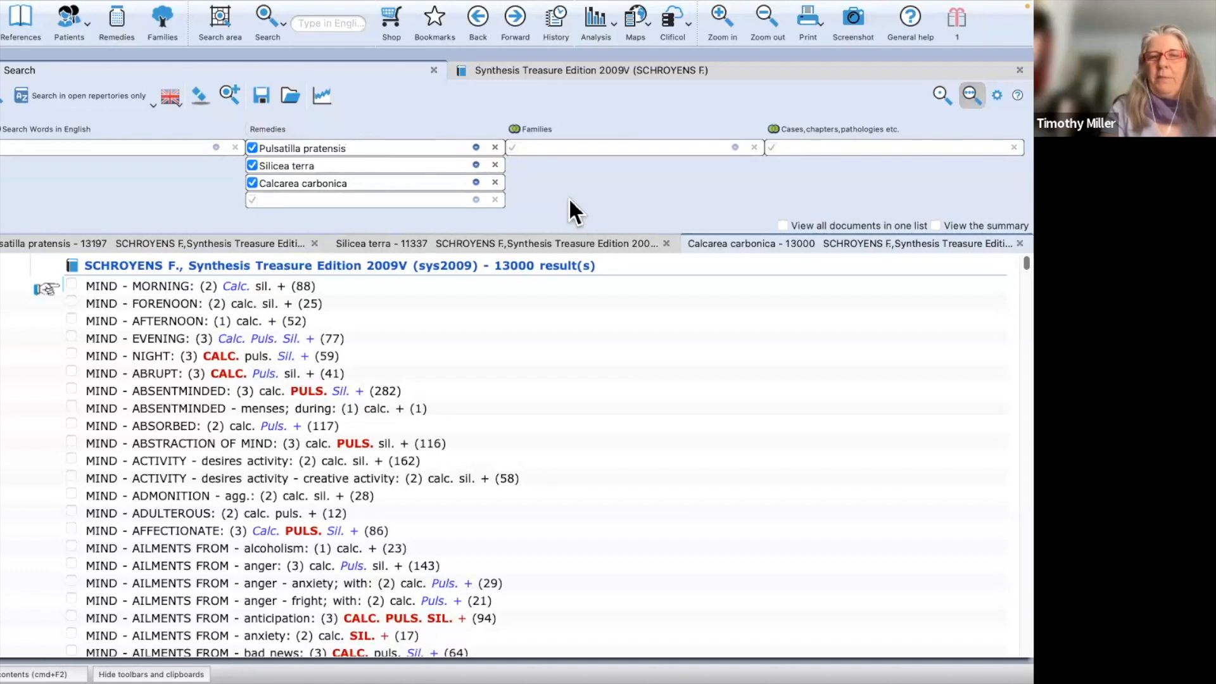
Step: Search for symptoms which Pulsatilla pratensis, Silicea terra and Calcarea carbonica have in common and exclusive
click(277, 128)
click(317, 174)
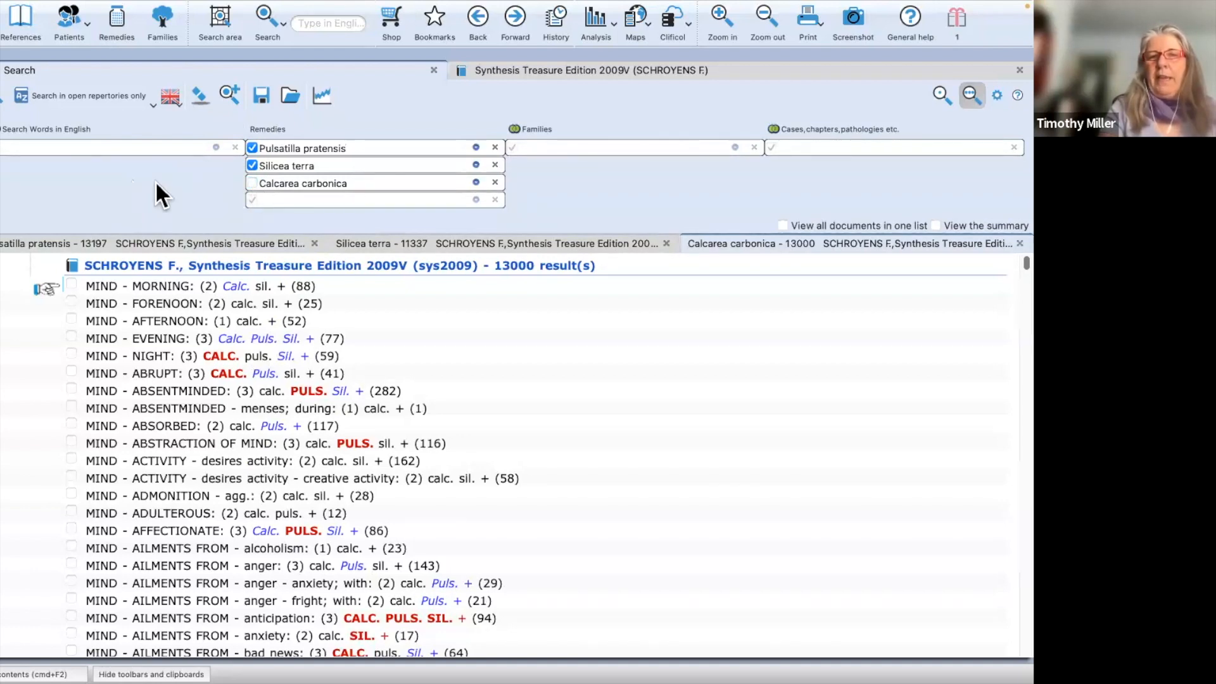
click(249, 184)
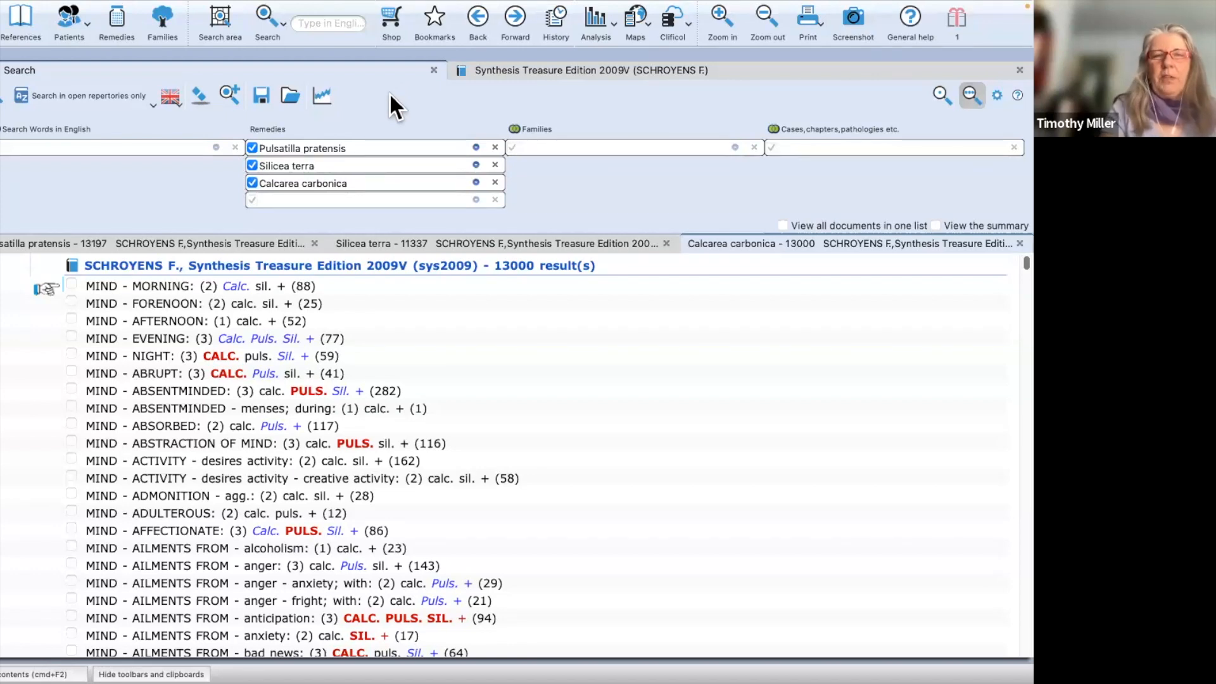
click(273, 126)
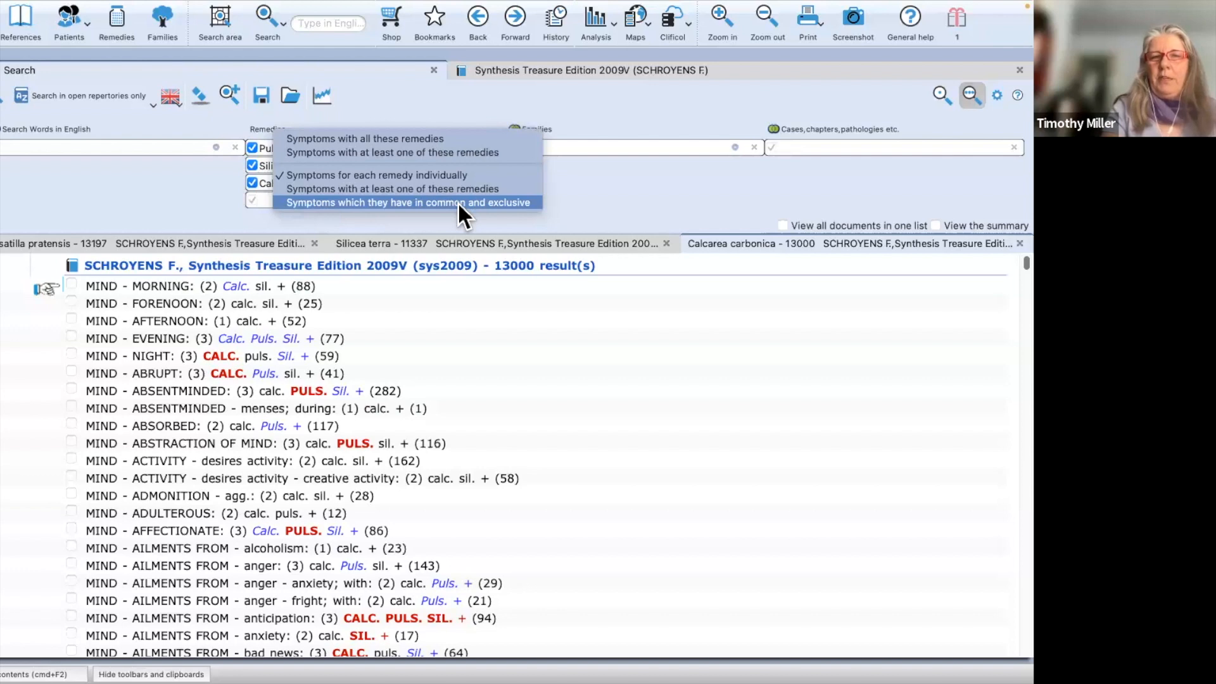
click(420, 202)
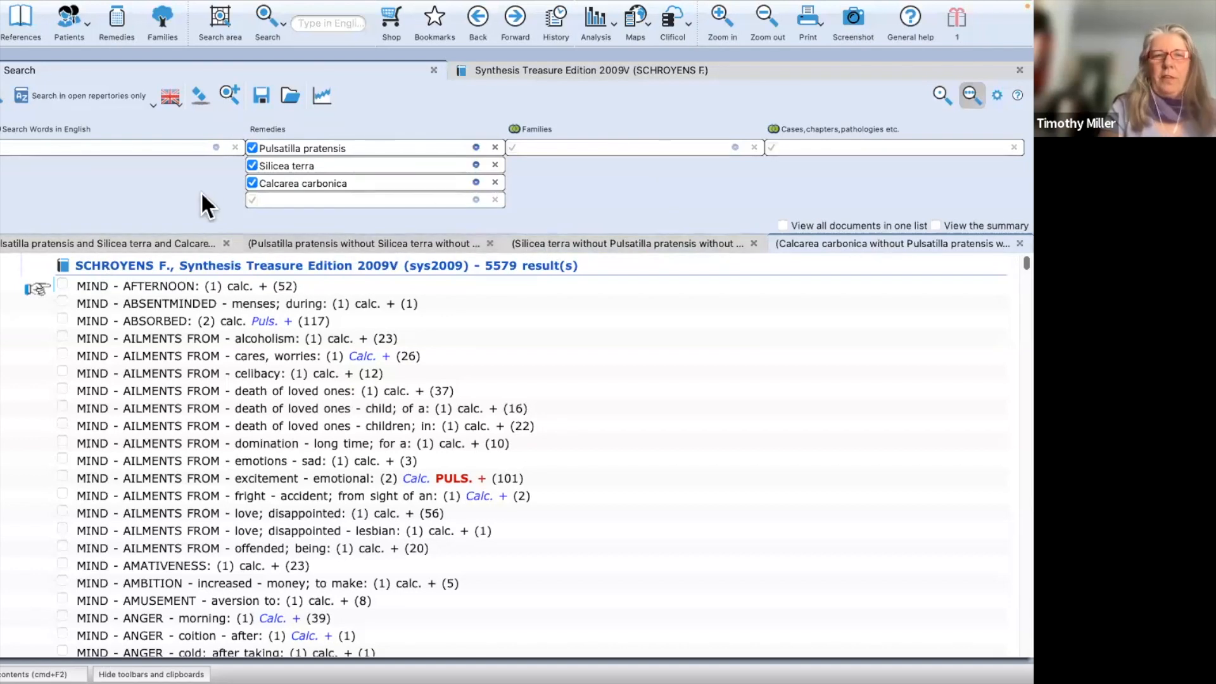
Step: Examine the list of symptoms shared by the three remedies and the lists exclusive to each one
click(98, 242)
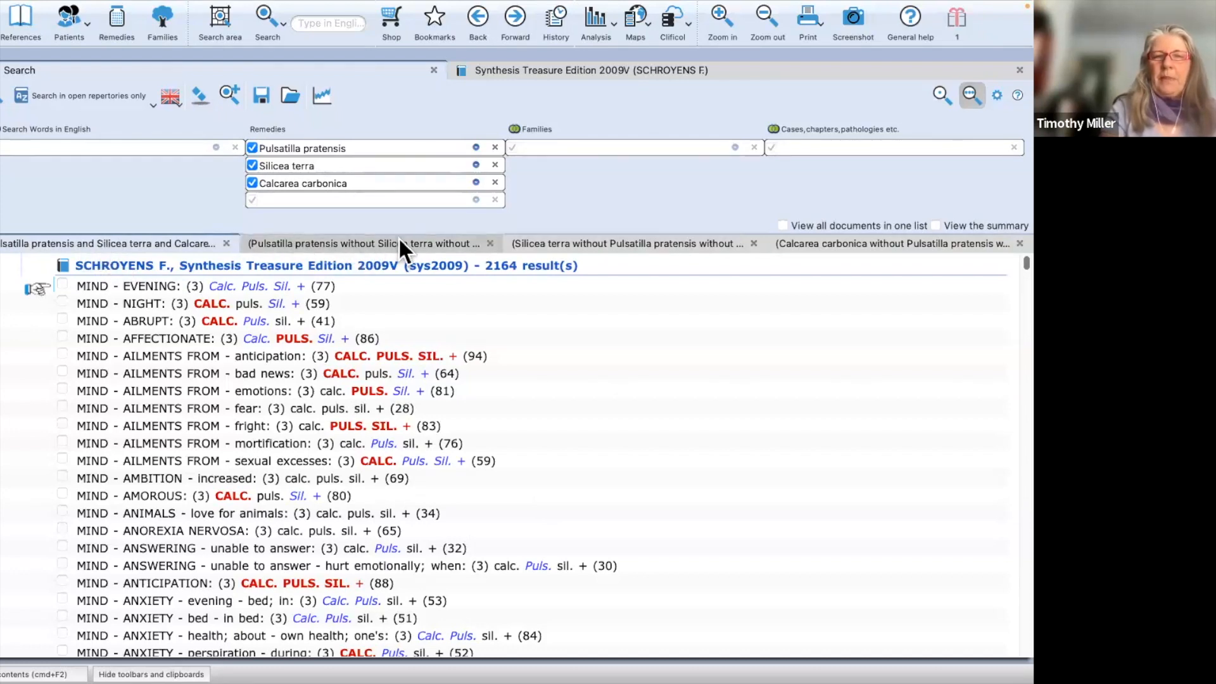
click(366, 242)
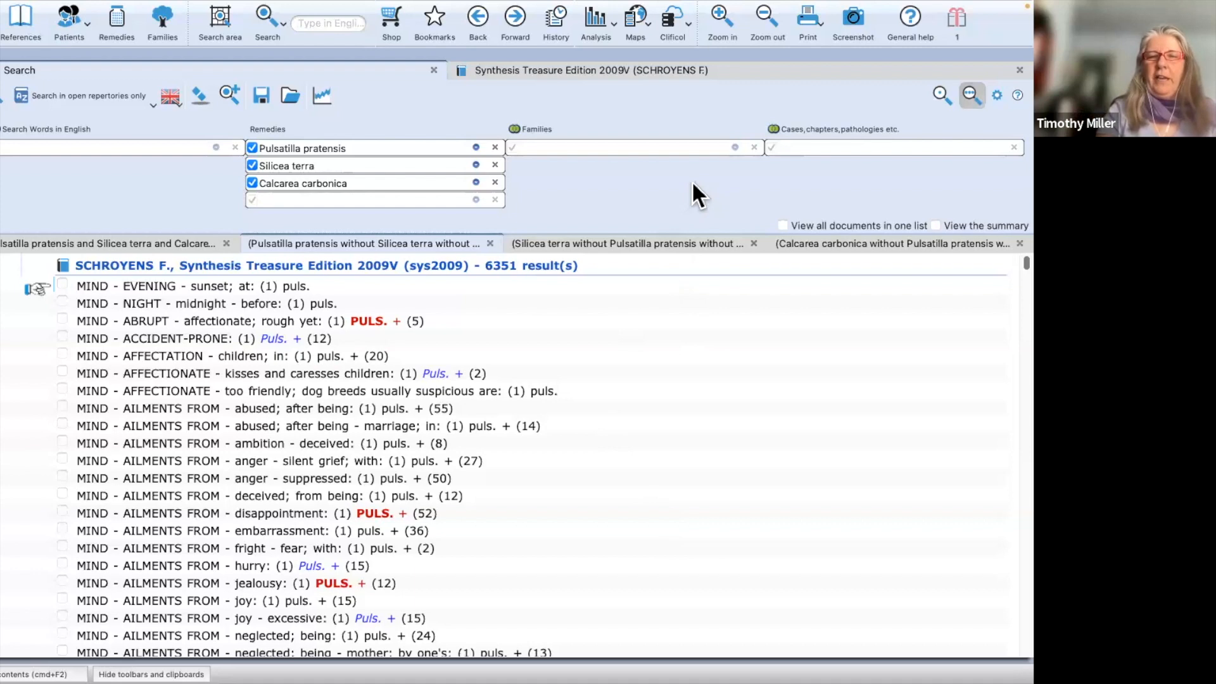
click(638, 246)
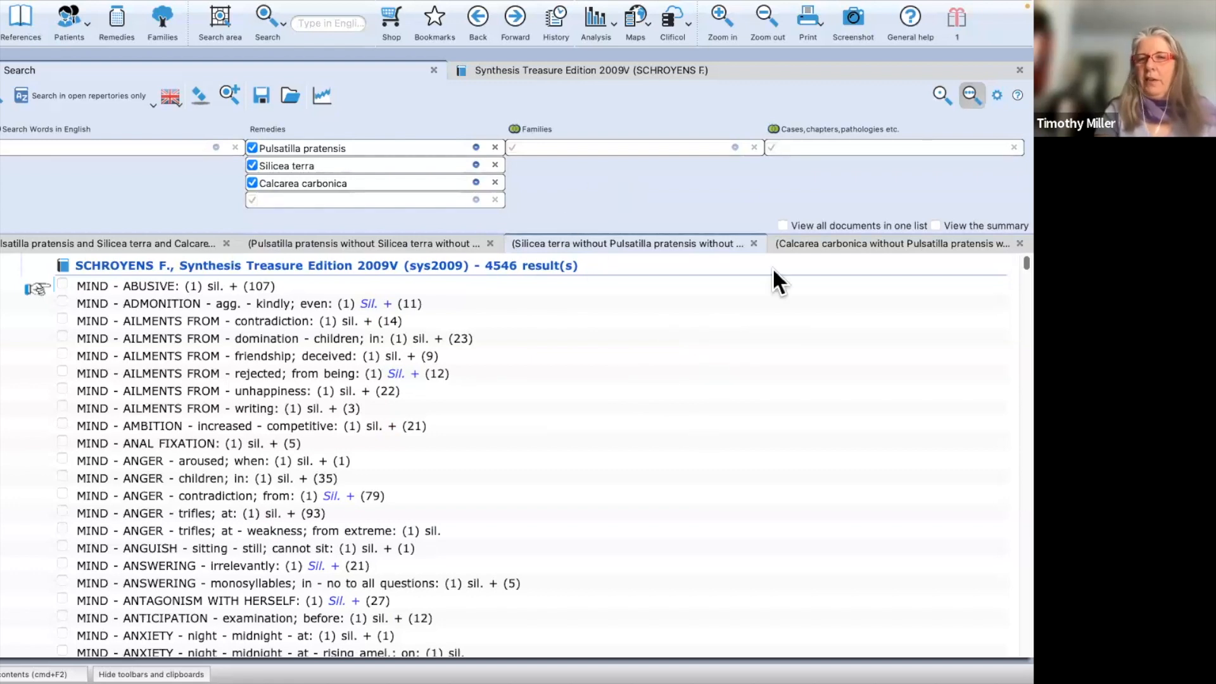
click(896, 243)
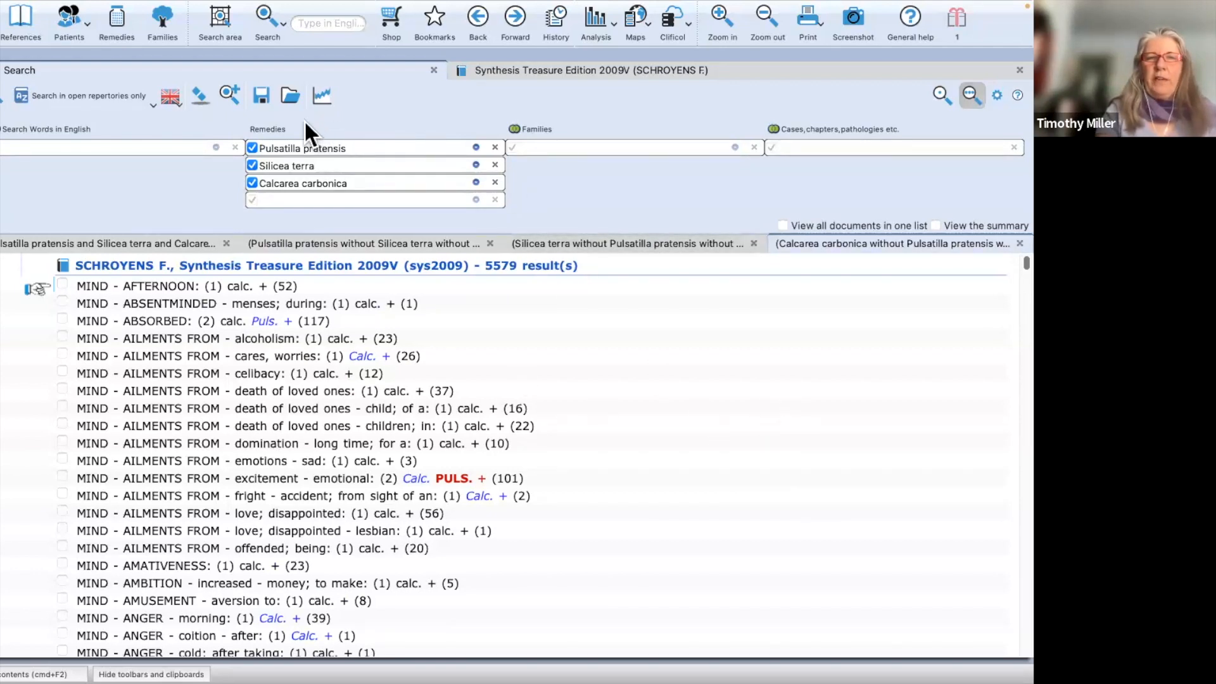
click(280, 120)
click(458, 198)
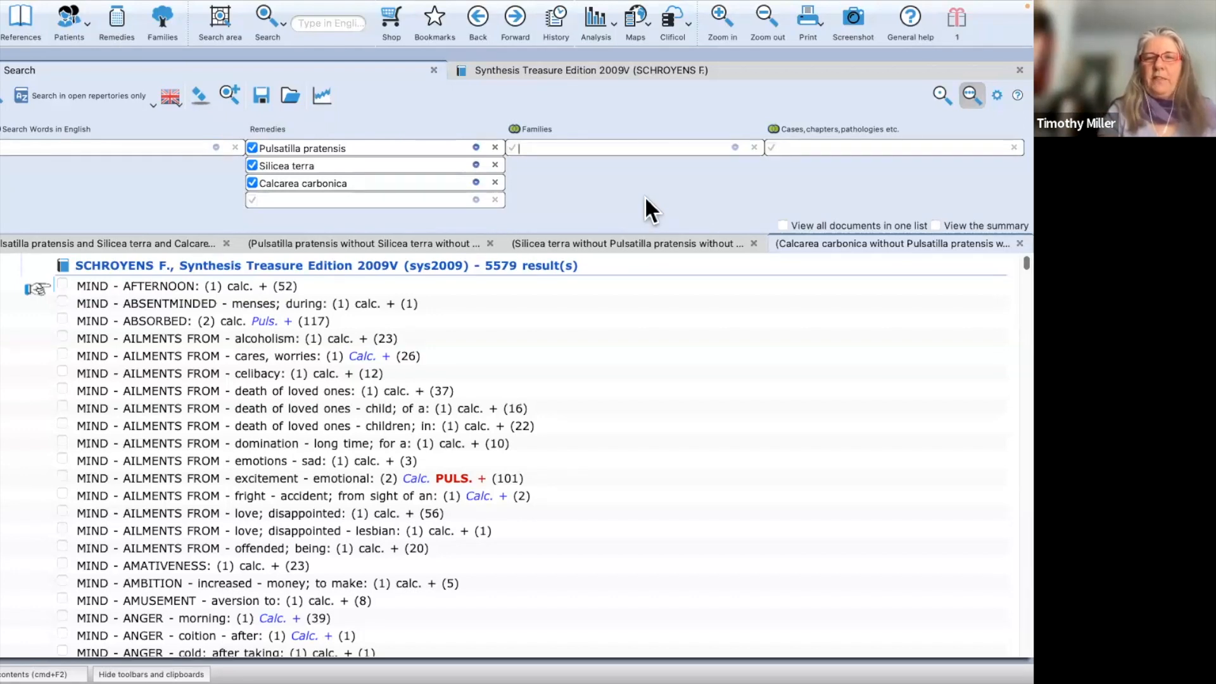
click(86, 242)
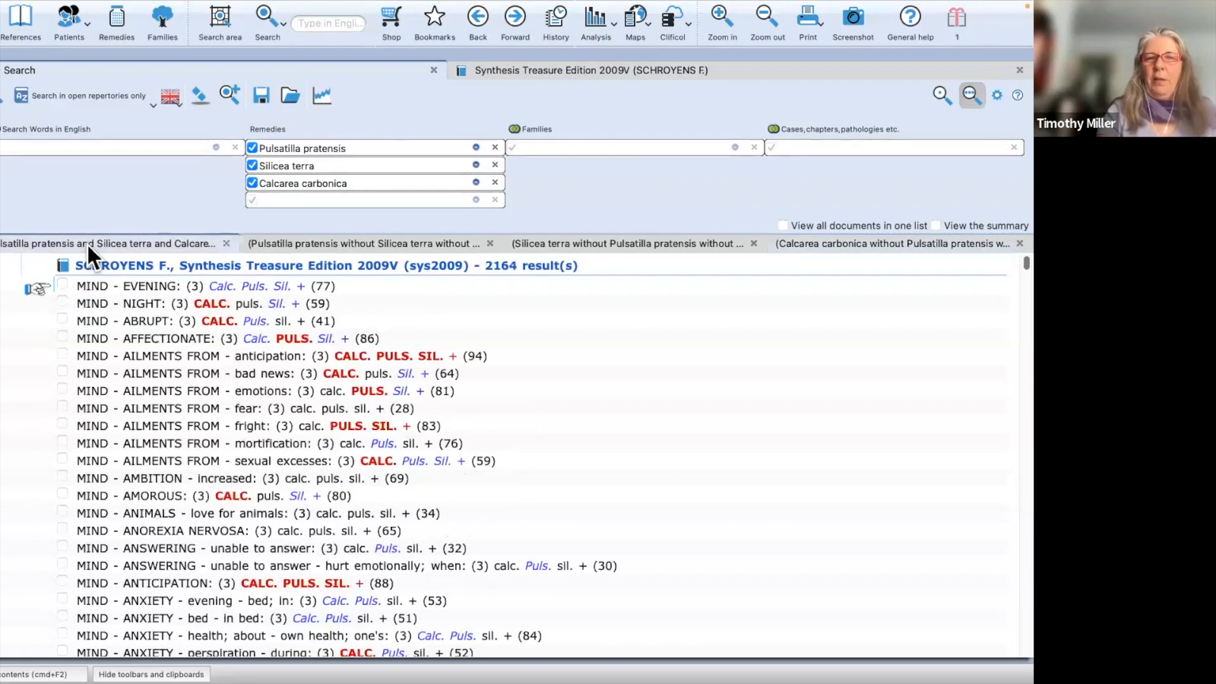
click(375, 246)
click(640, 242)
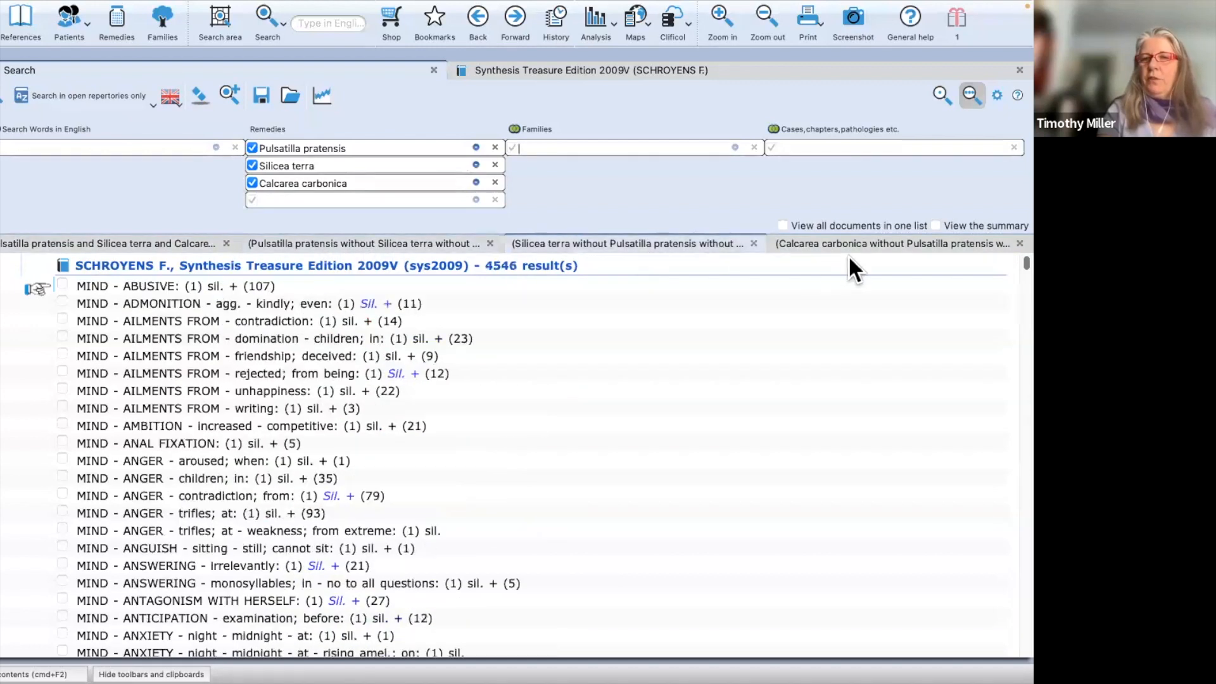
click(862, 247)
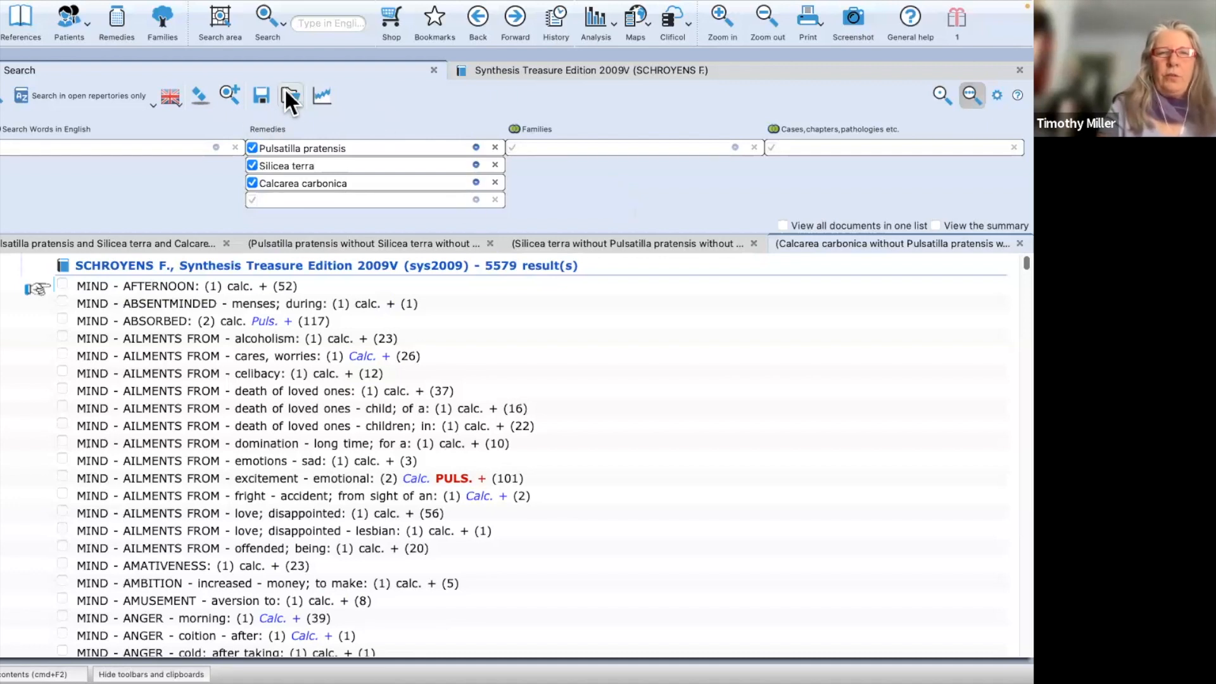
Step: Clear the current search and load the saved search 1.Flu Modalities.search
click(261, 95)
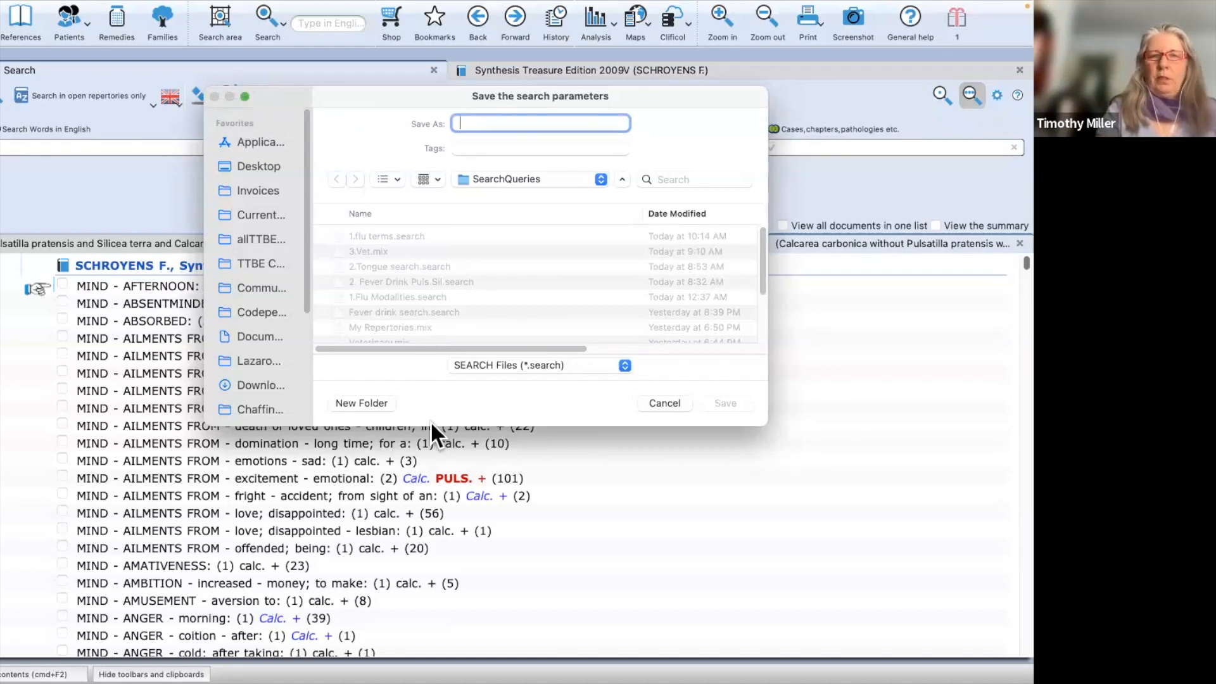
click(675, 397)
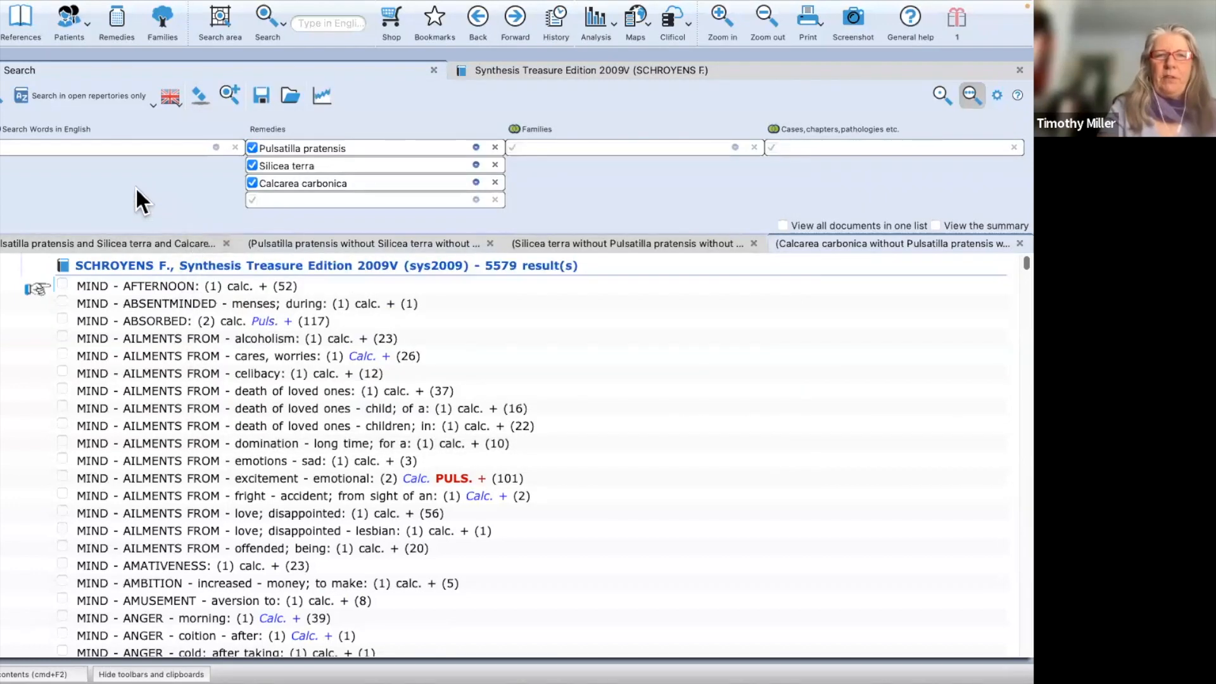
click(200, 96)
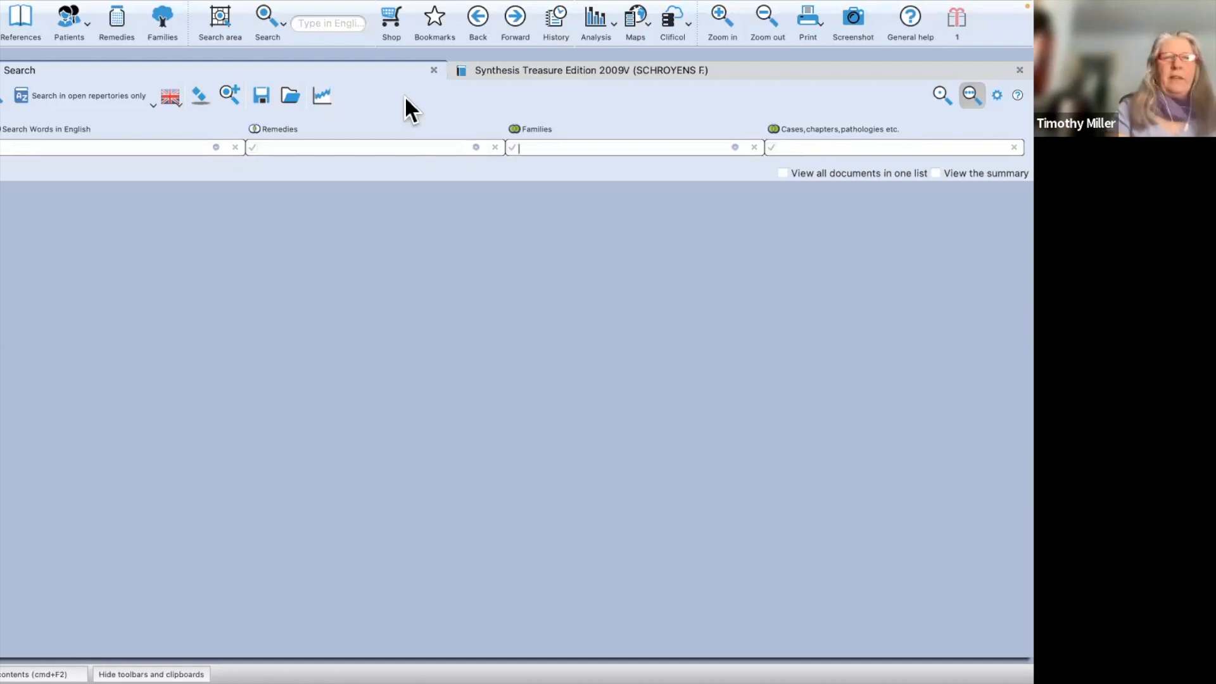
click(292, 96)
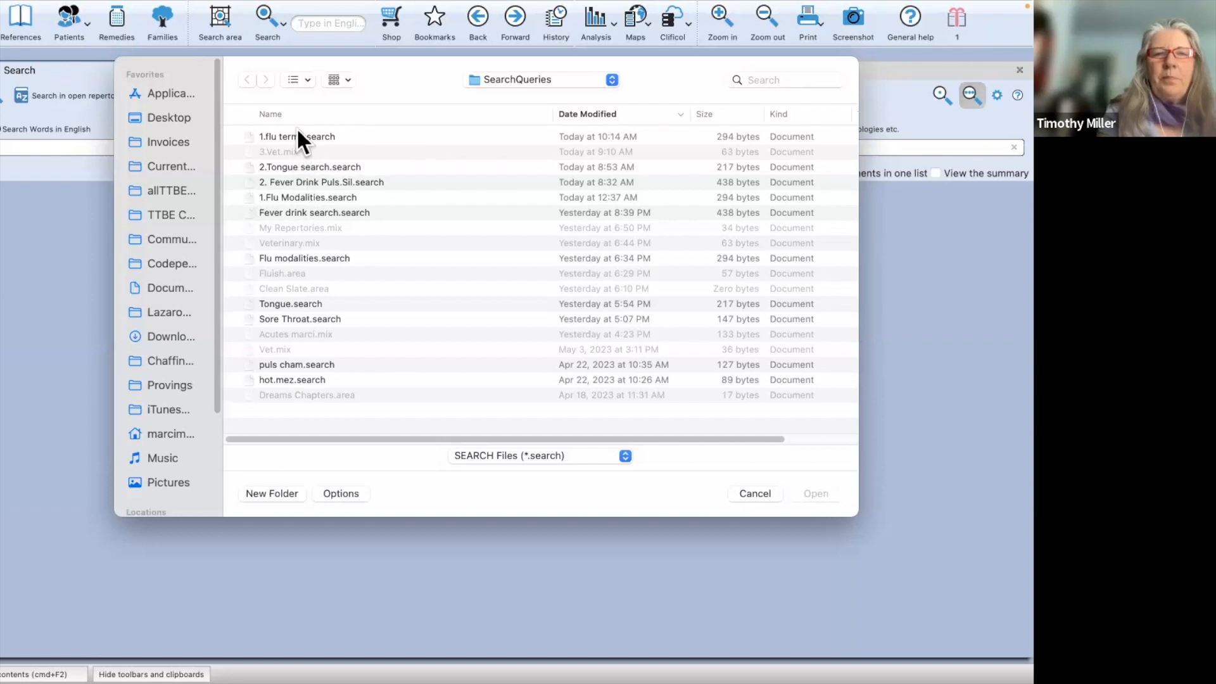
click(291, 197)
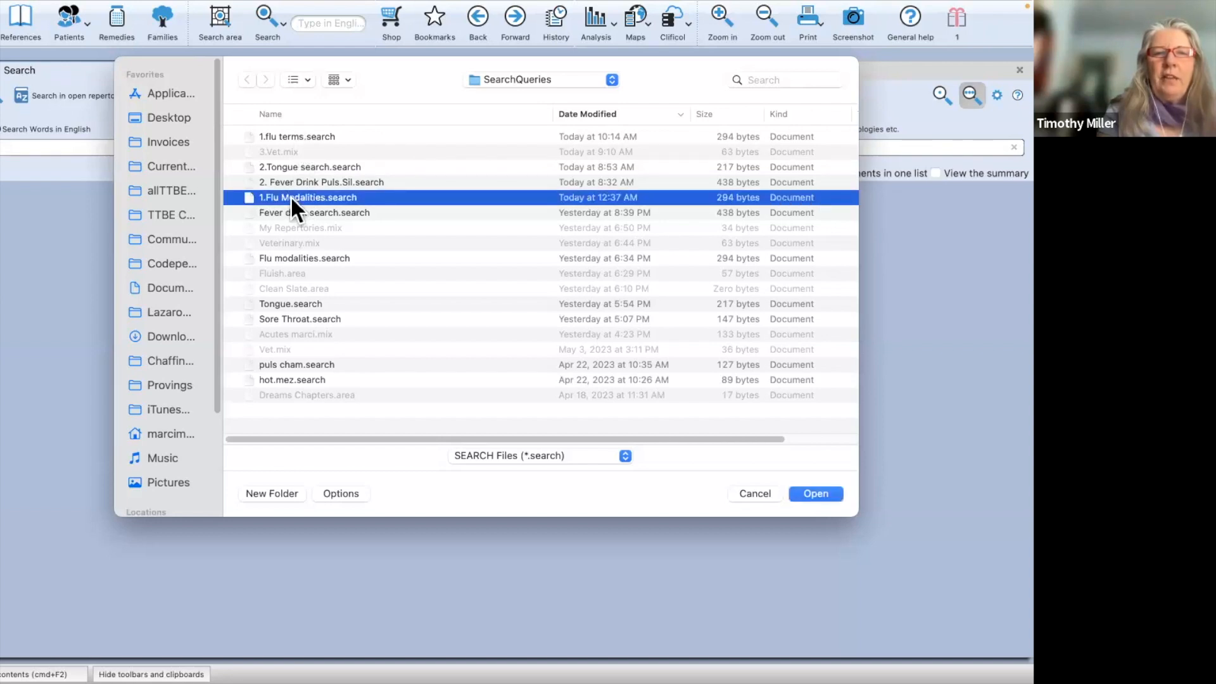
click(821, 492)
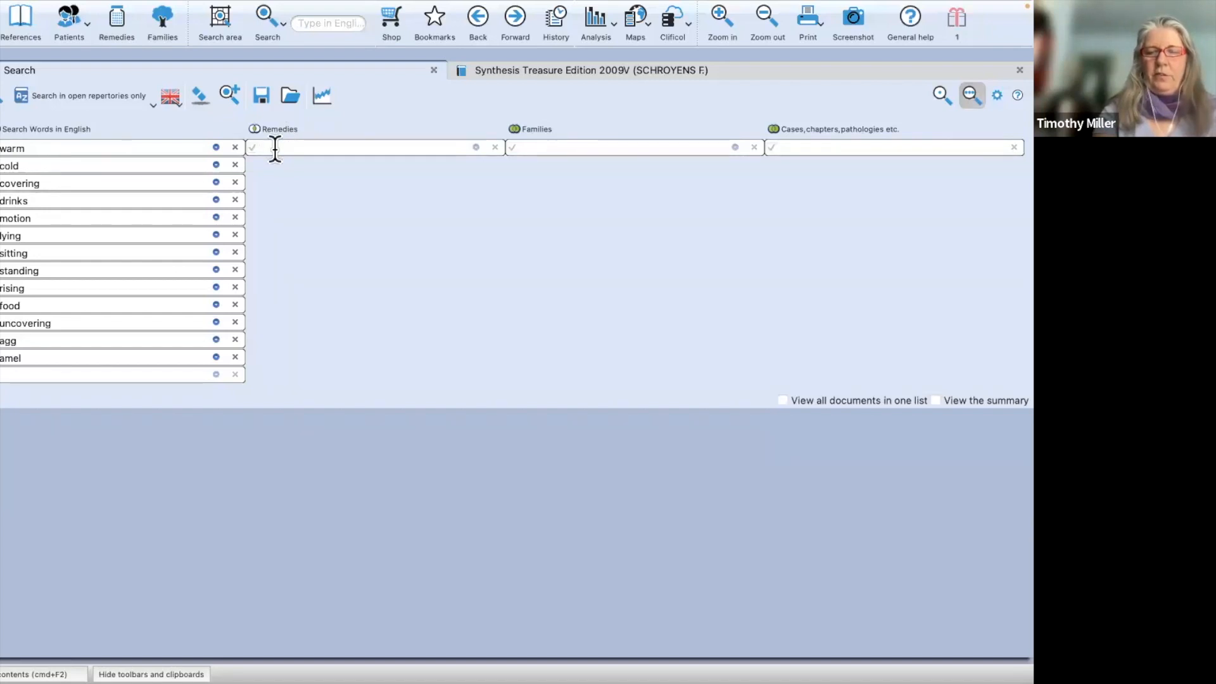
Step: Add Pulsatilla pratensis and Silicea terra as remedies, matched by symptoms which they have in common and exclusive
text(Pulsatilla pratensis)
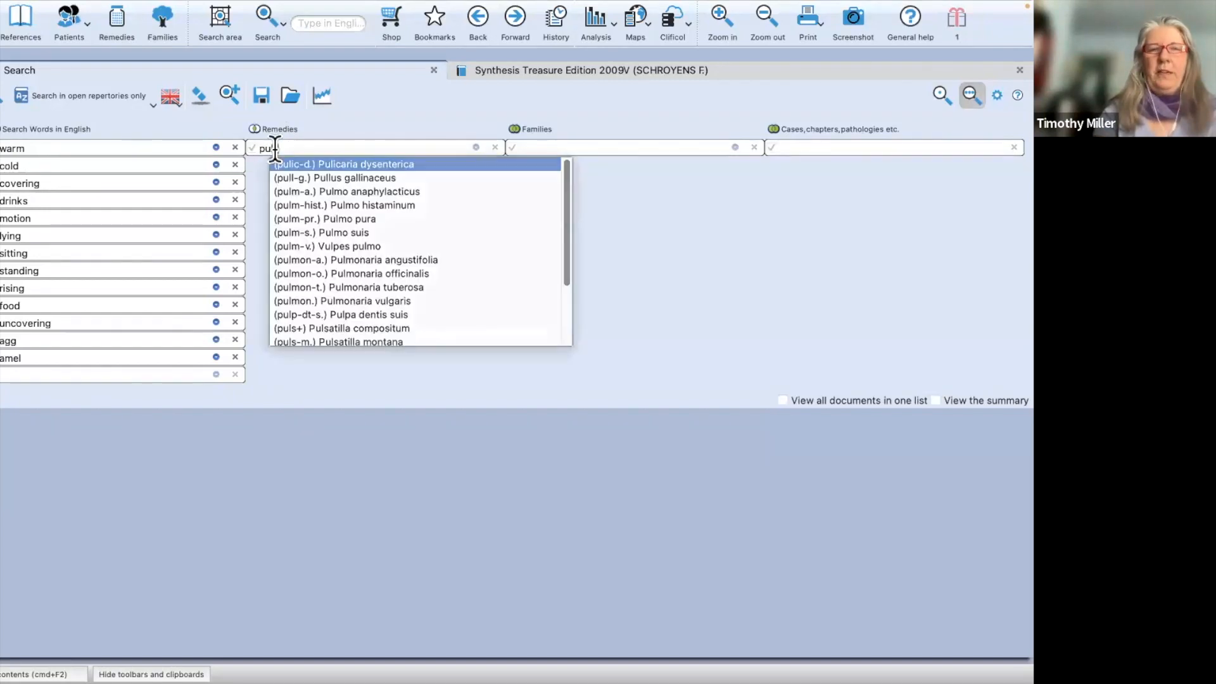
key(Return)
text(s)
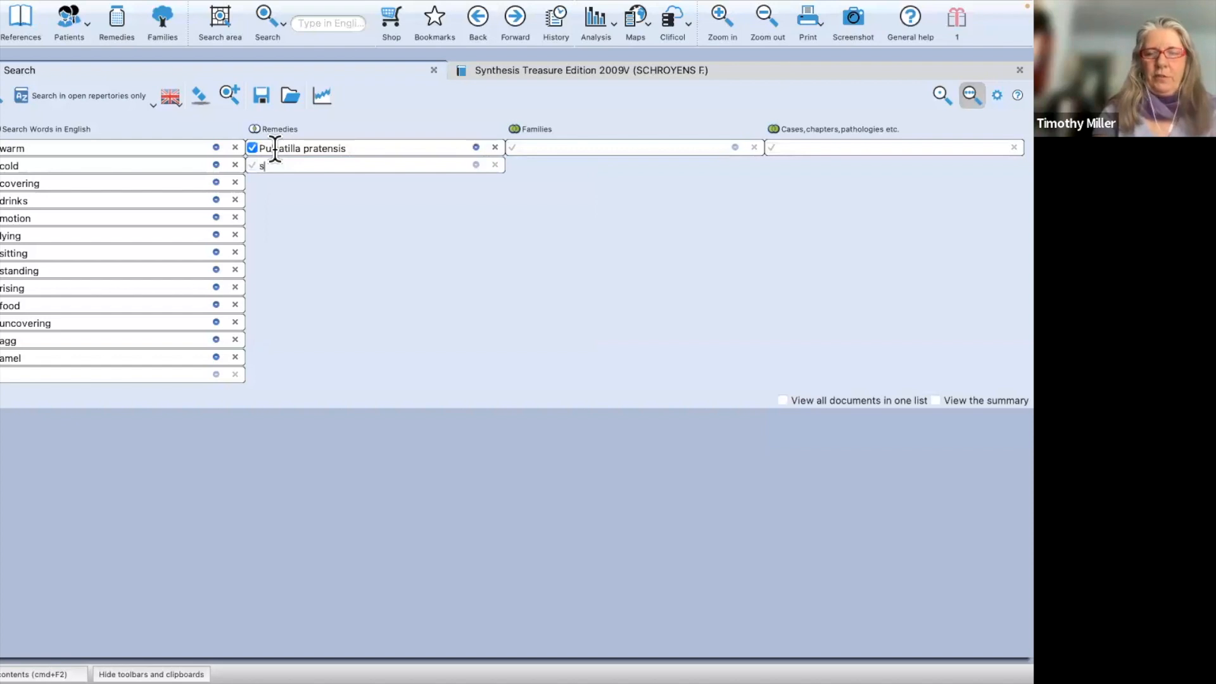
text(il.)
key(Return)
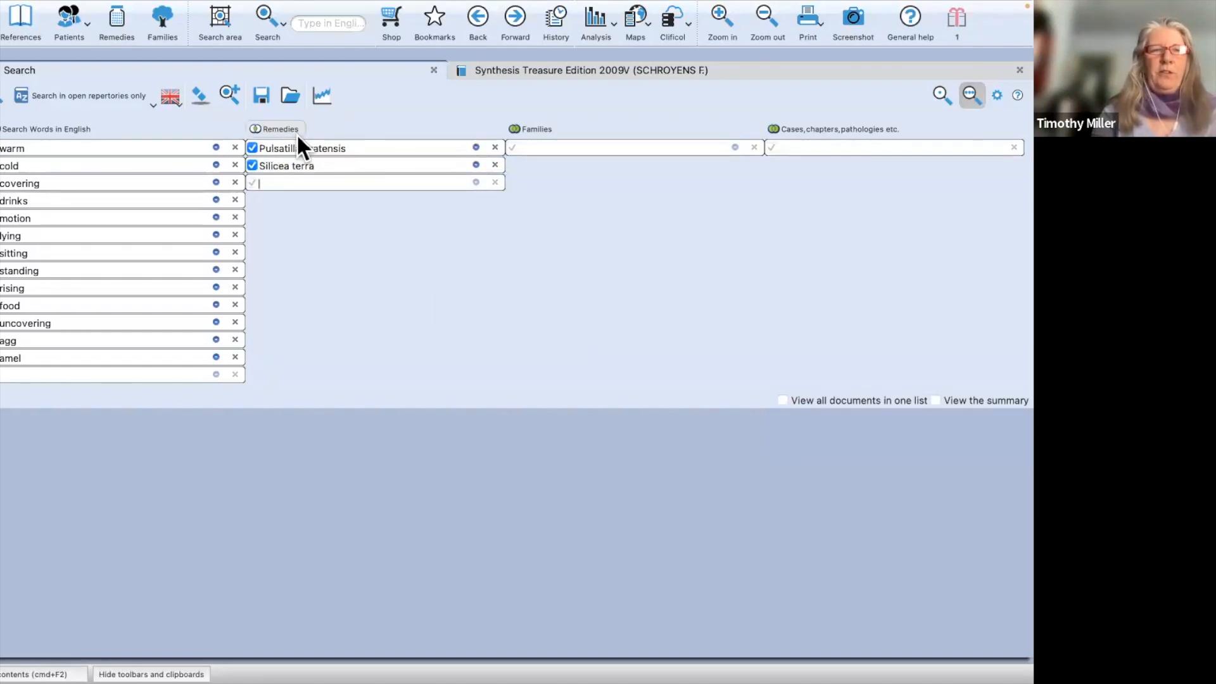
click(272, 130)
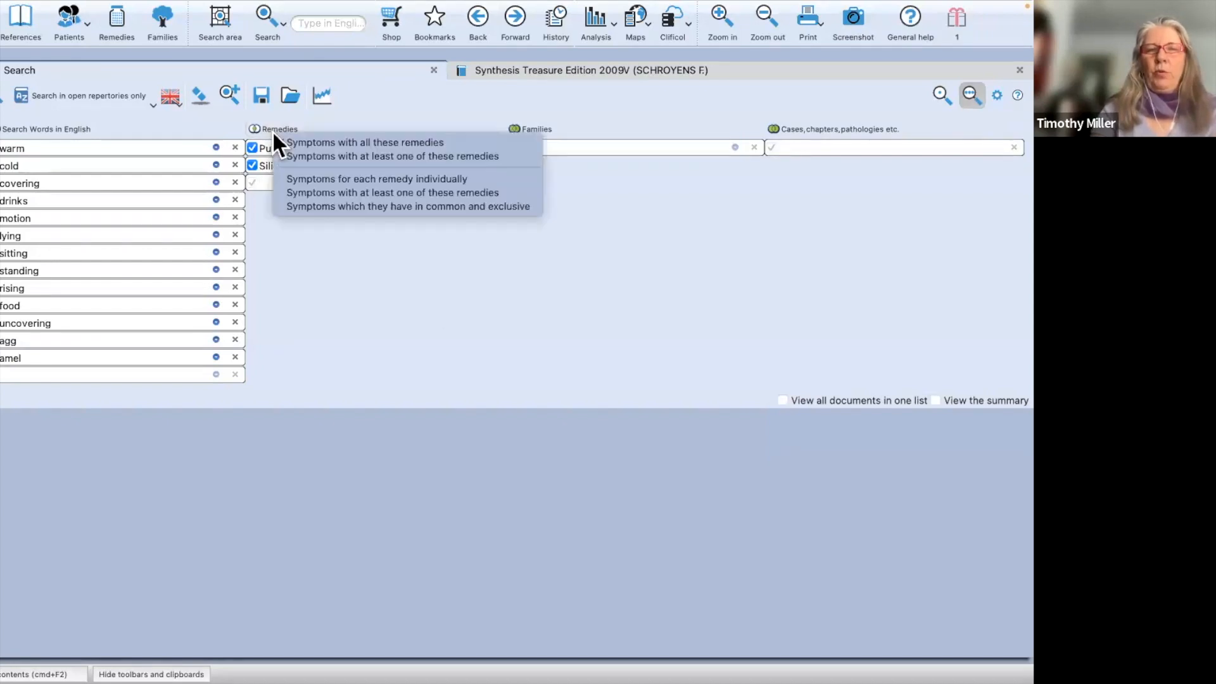
click(380, 204)
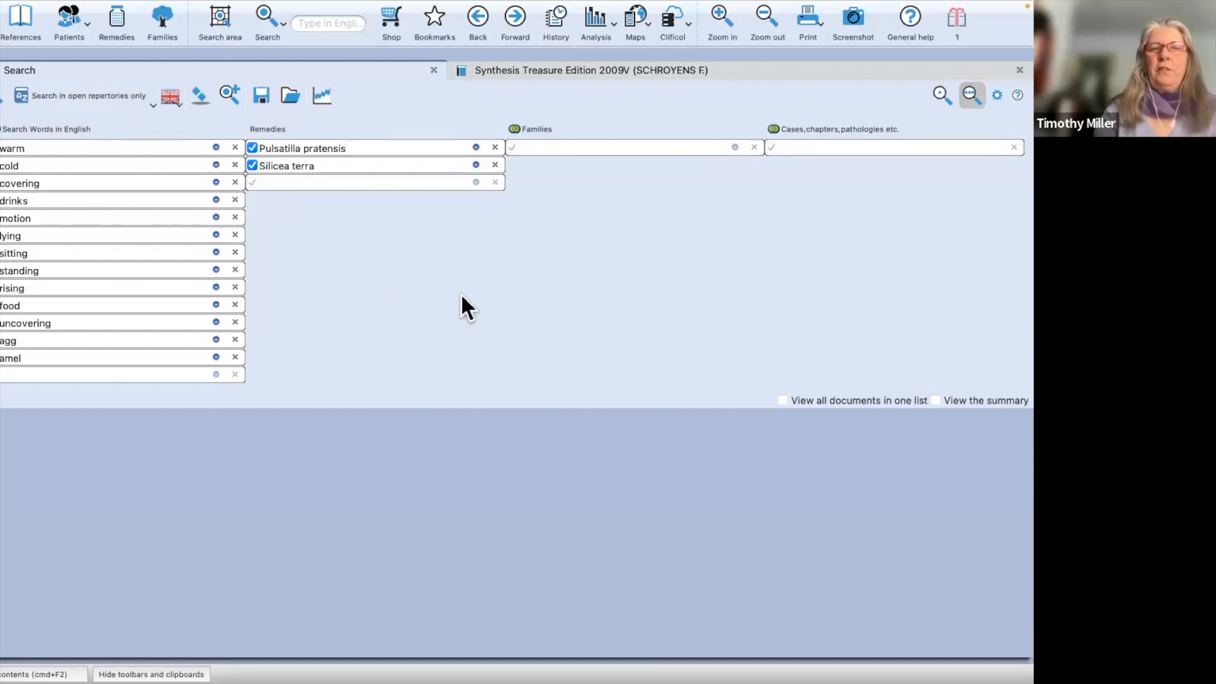
Step: Match all words in the same paragraph and search for cold and drinks together with the two remedies
click(40, 127)
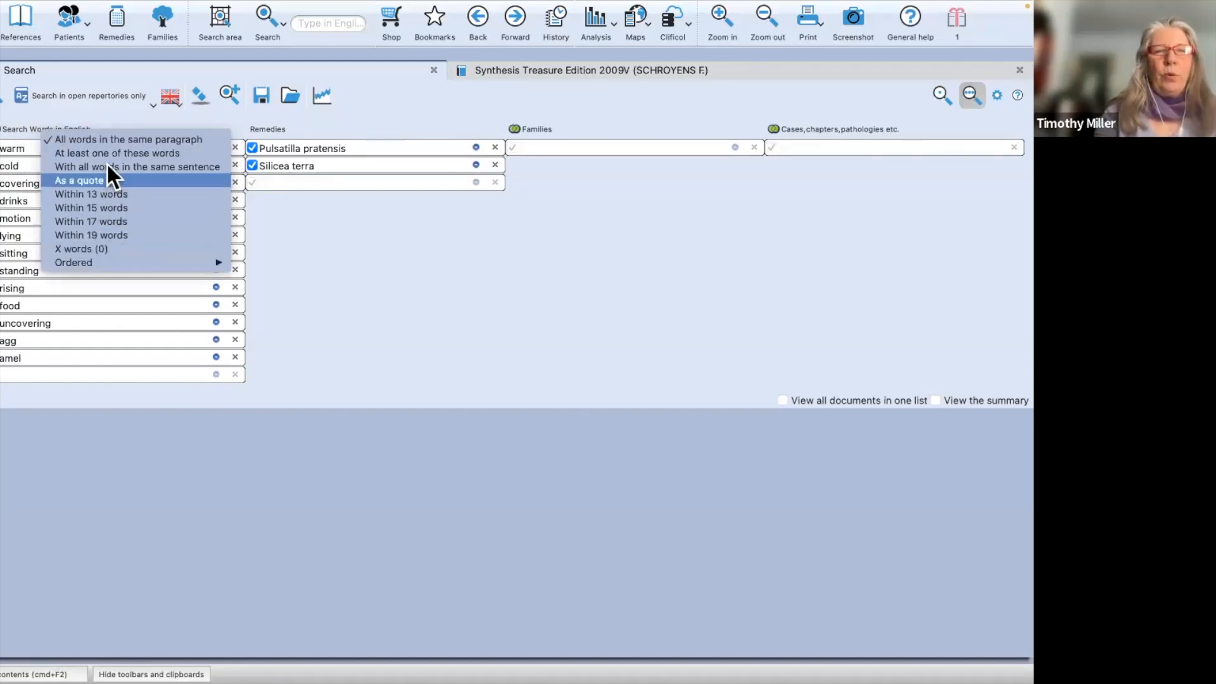
click(93, 138)
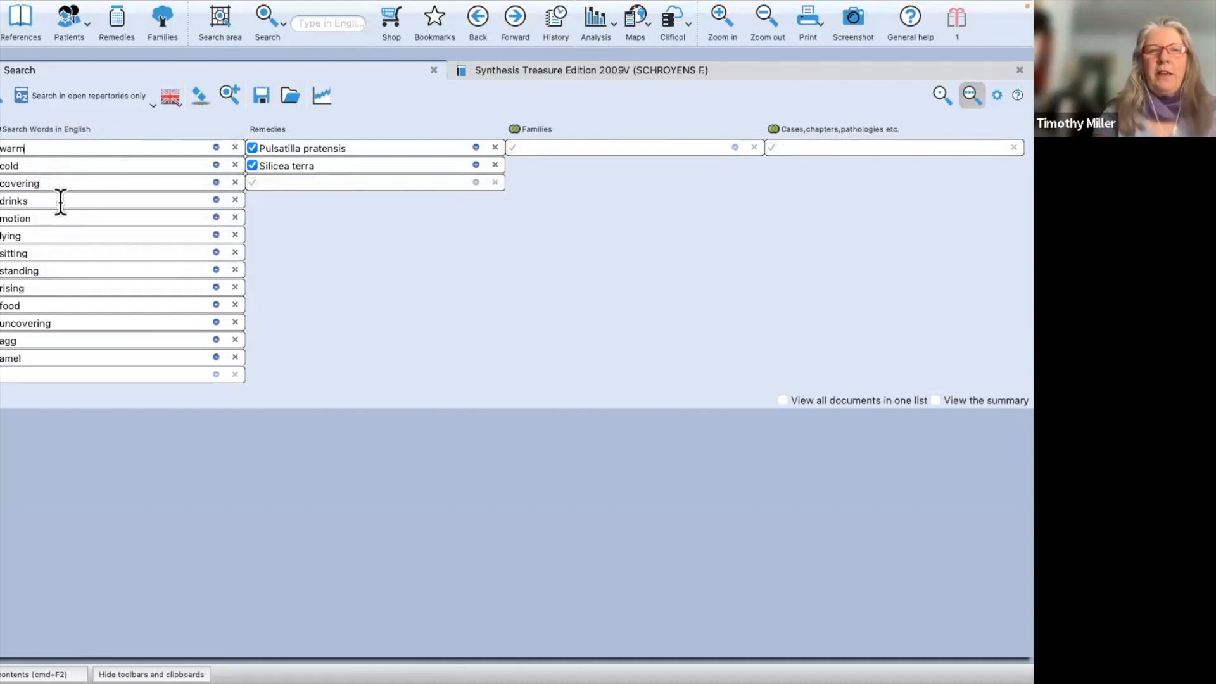
click(2, 107)
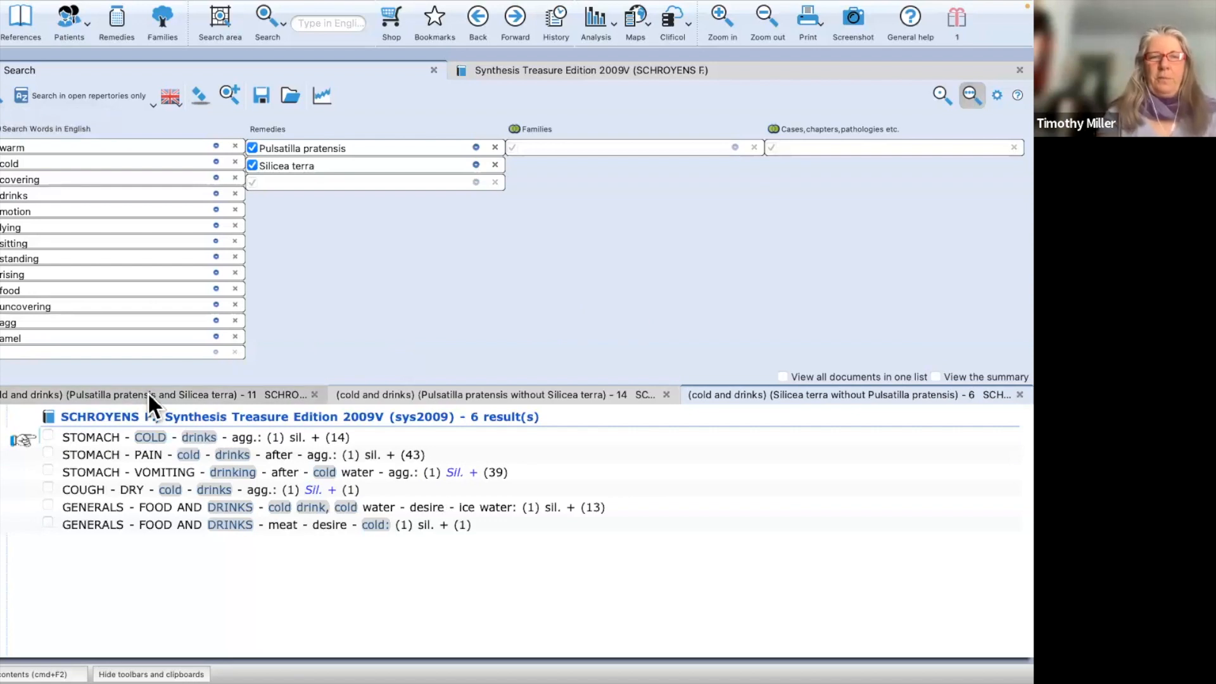
Step: Compare the cold drinks symptoms shared by Pulsatilla pratensis and Silicea terra with those exclusive to each remedy
click(182, 393)
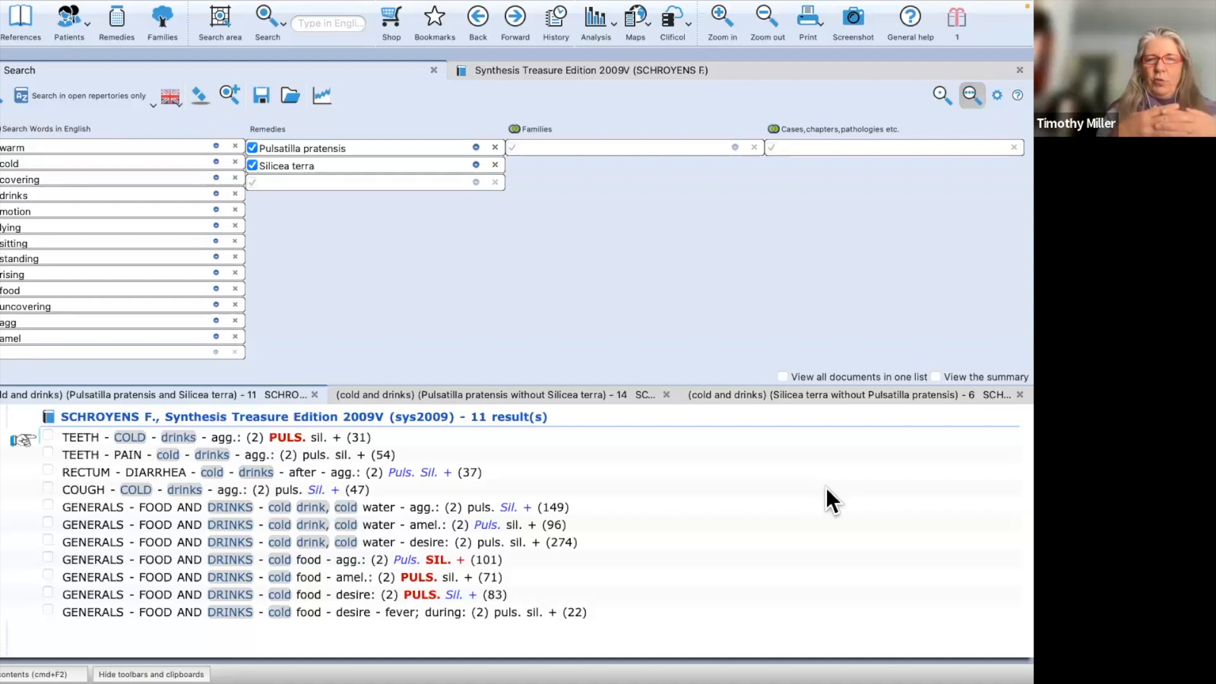
click(538, 396)
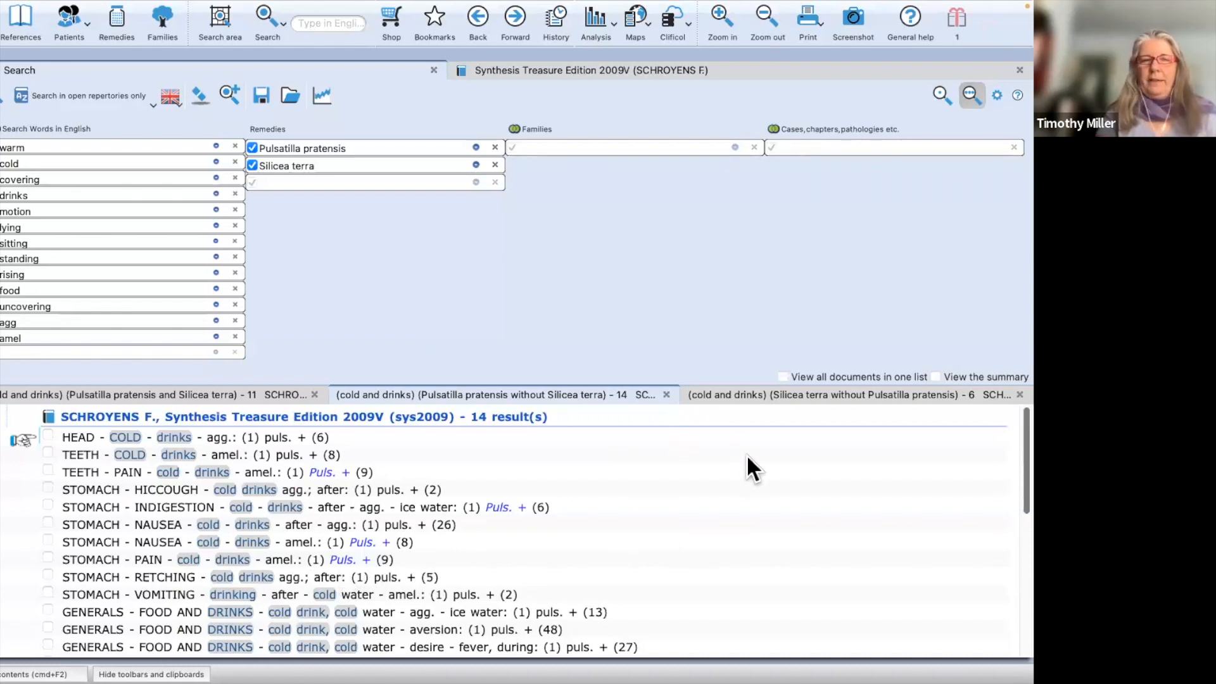
click(803, 395)
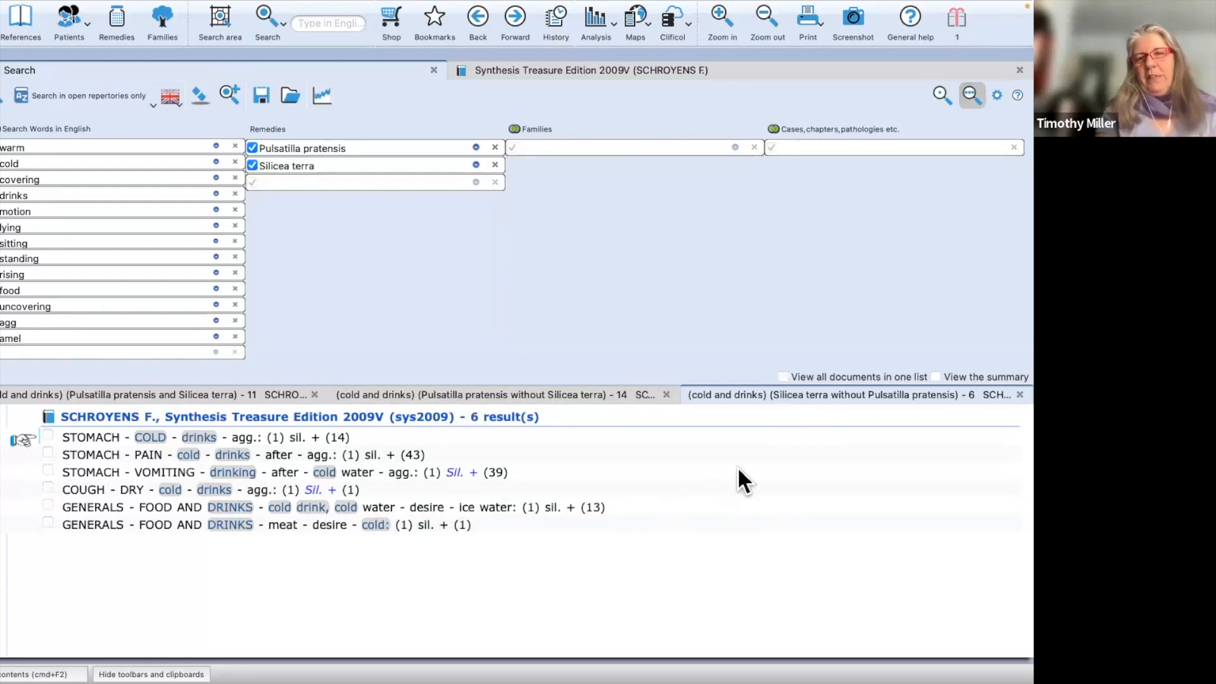
Step: Expand the Silicea-only rubric on desire for ice water, view it in the Synthesis repertory, and return to the search
click(572, 508)
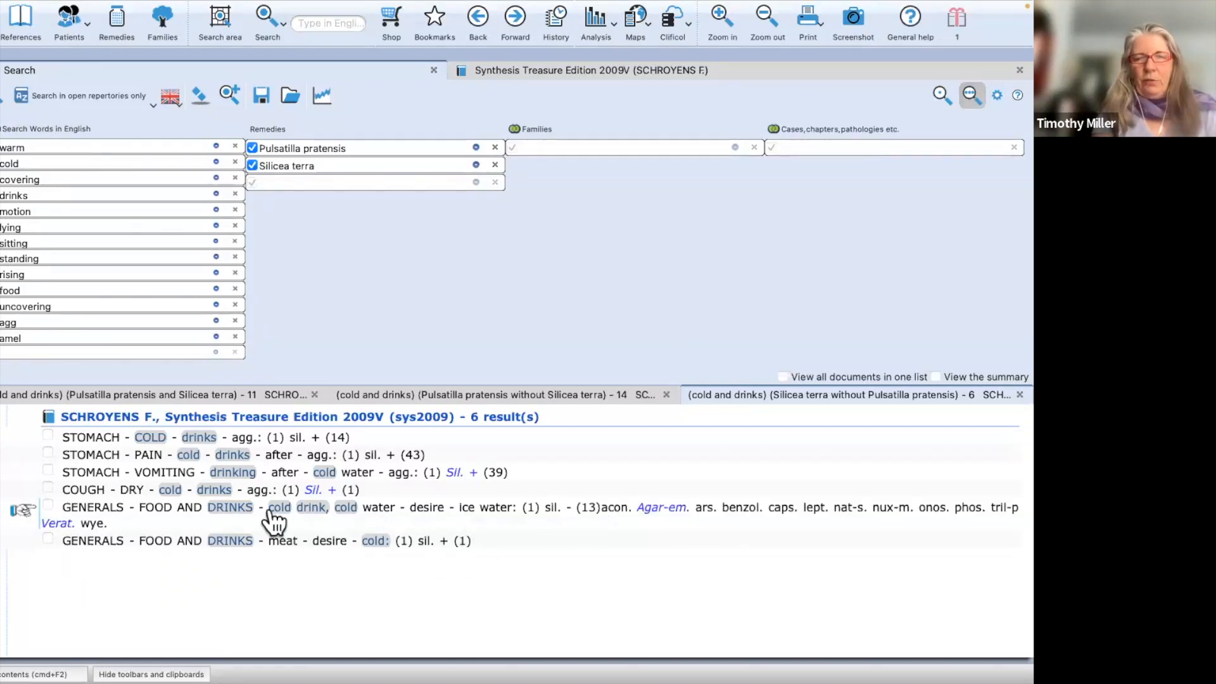
click(195, 505)
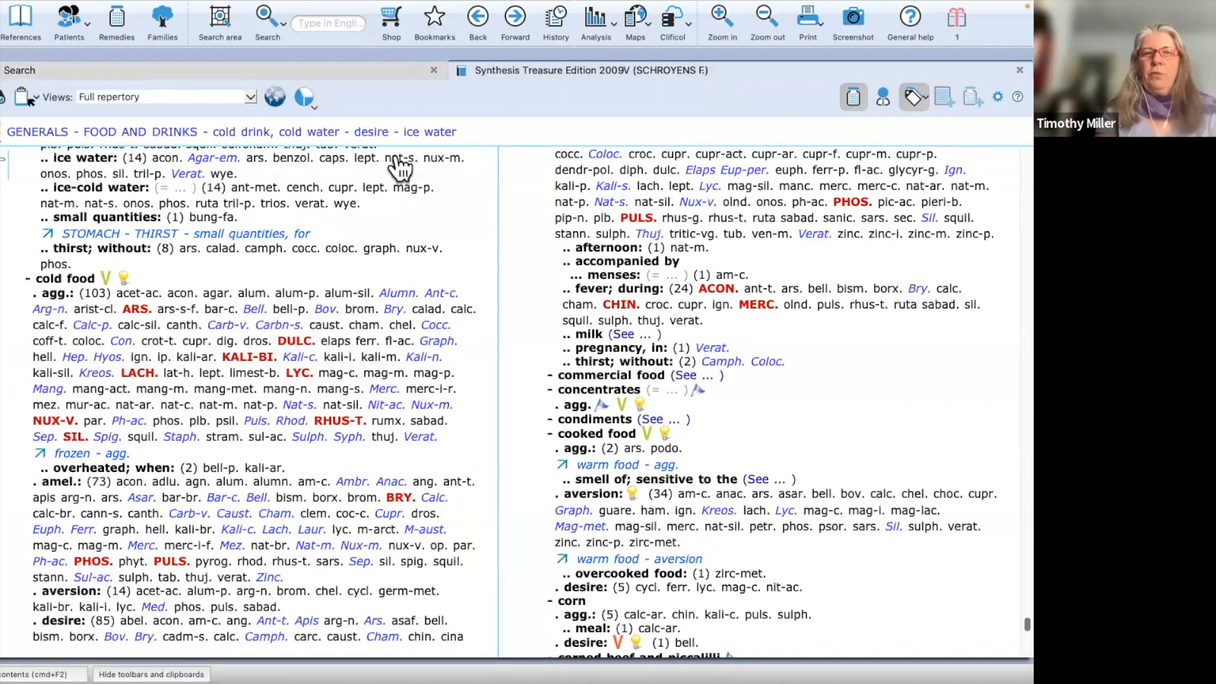
click(317, 67)
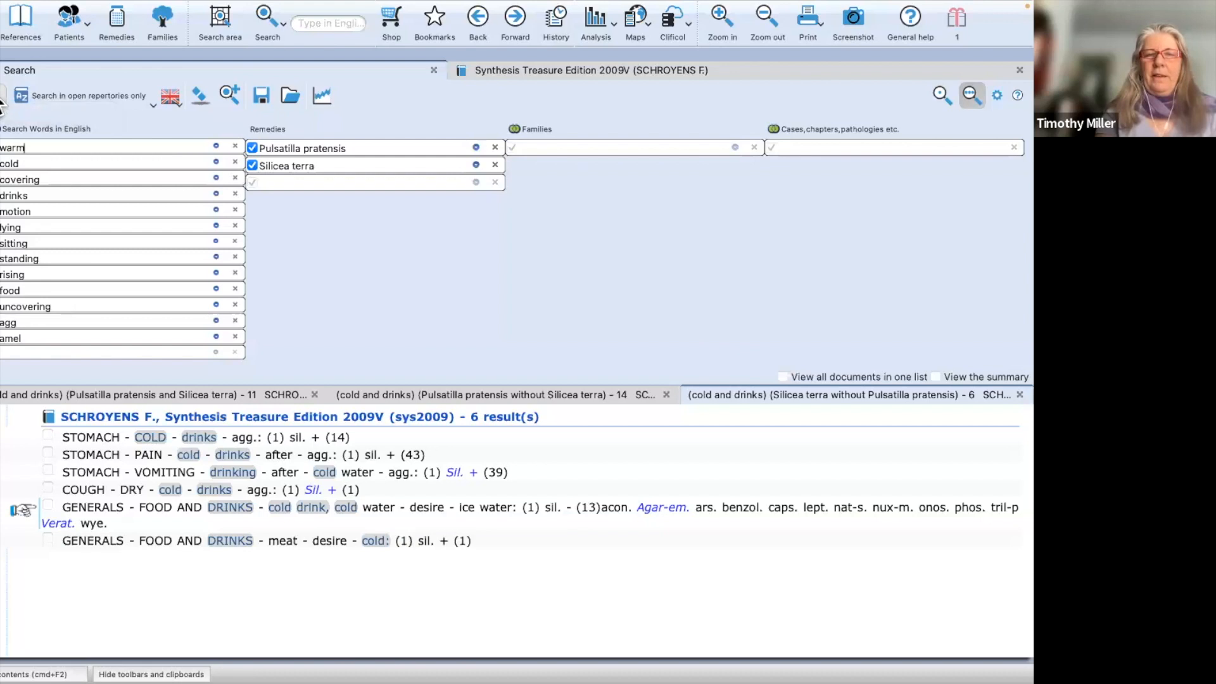
Step: Search for warm and drinks with the two remedies and review their common and exclusive symptom lists
click(1, 97)
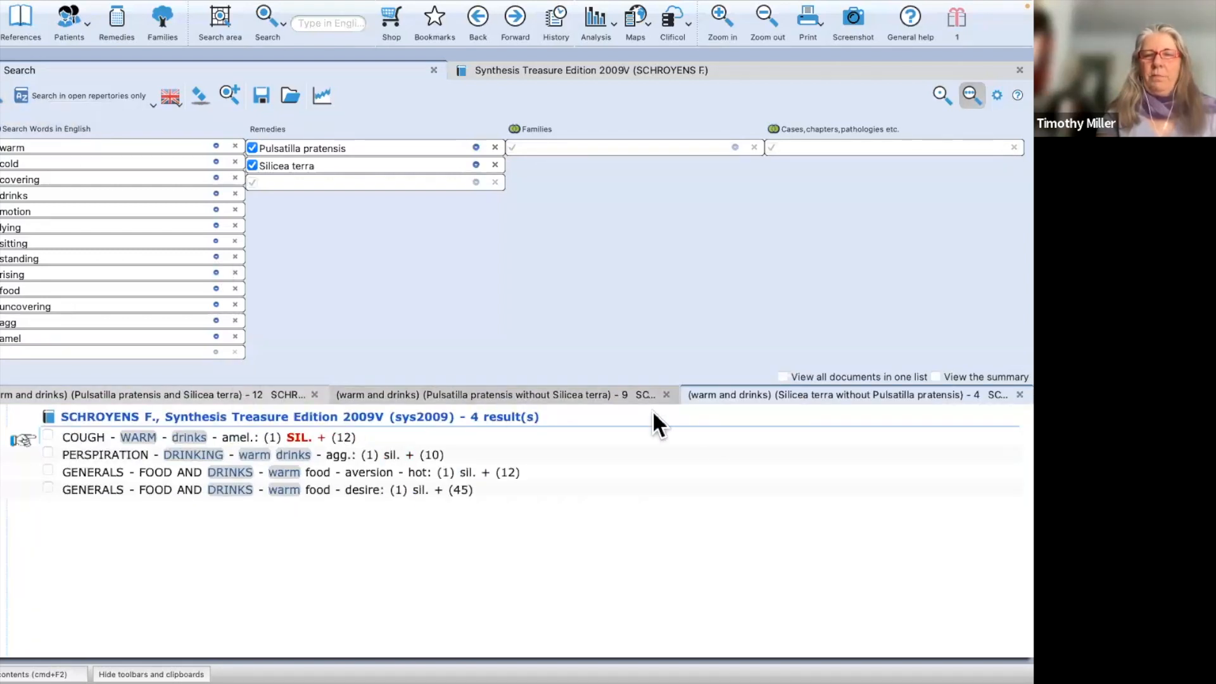
click(544, 396)
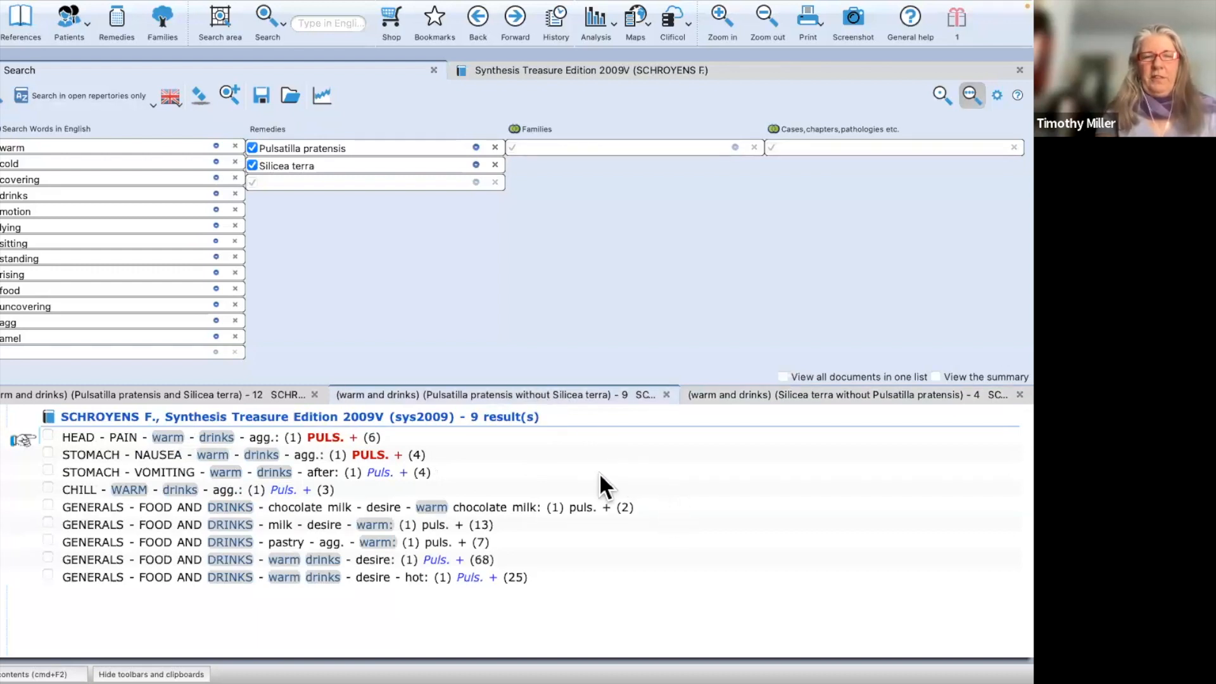
click(750, 406)
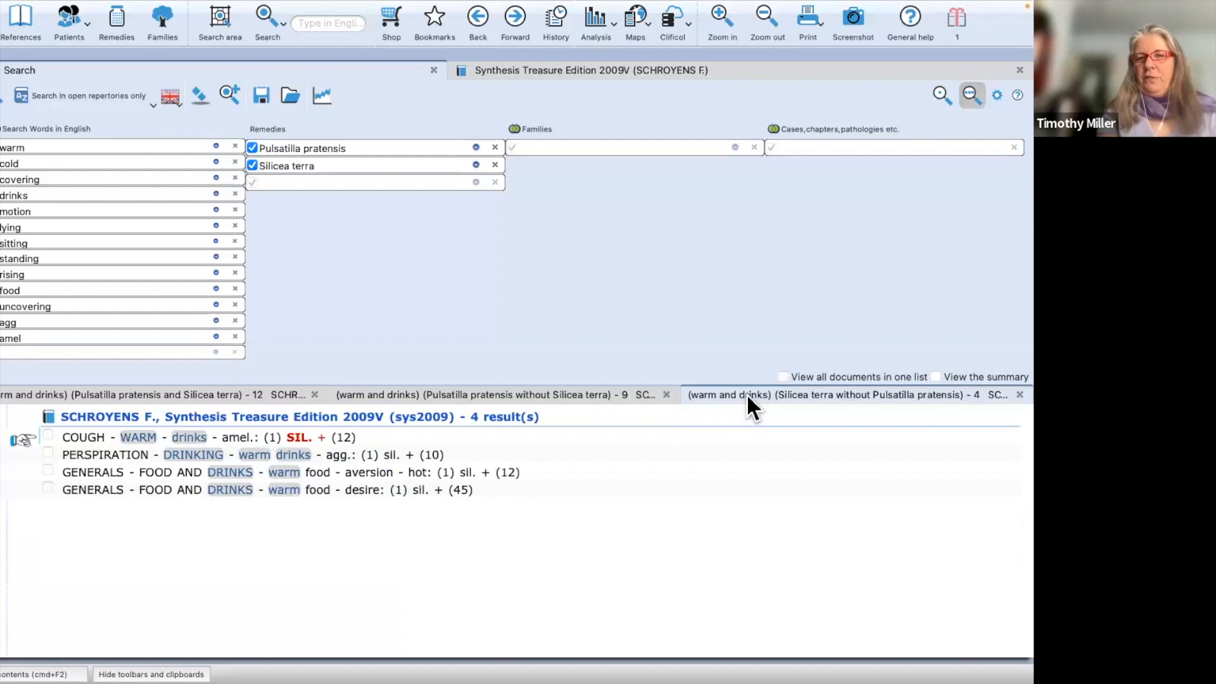
click(561, 394)
click(158, 397)
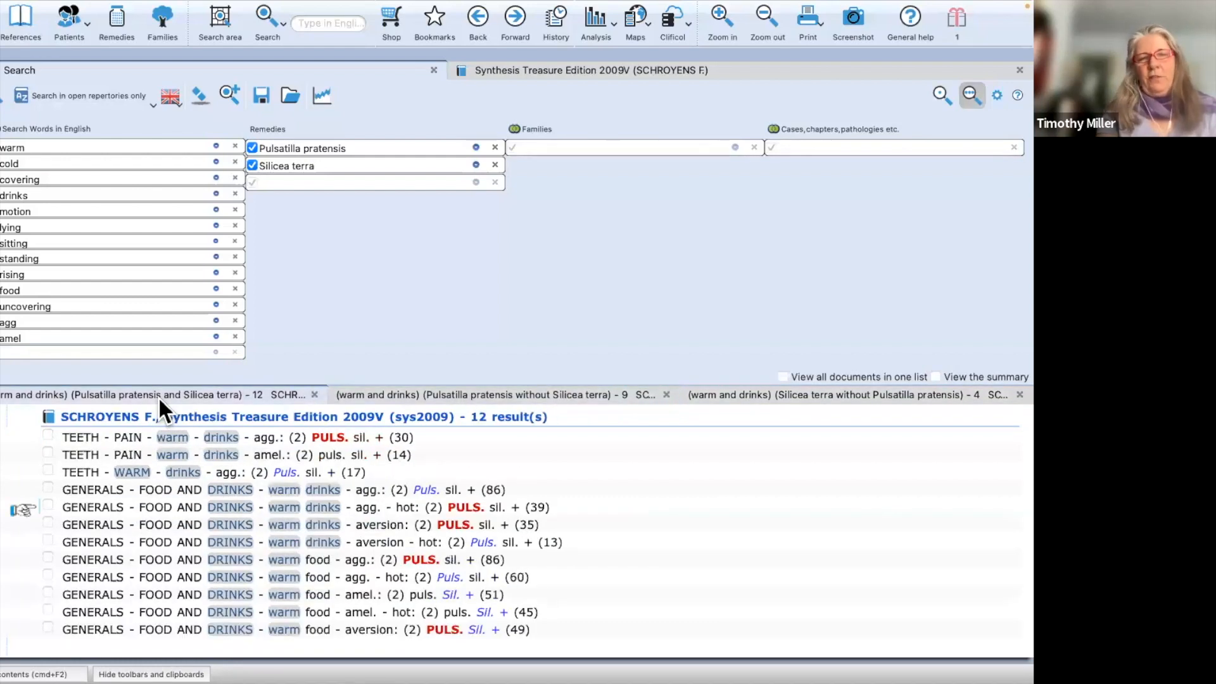
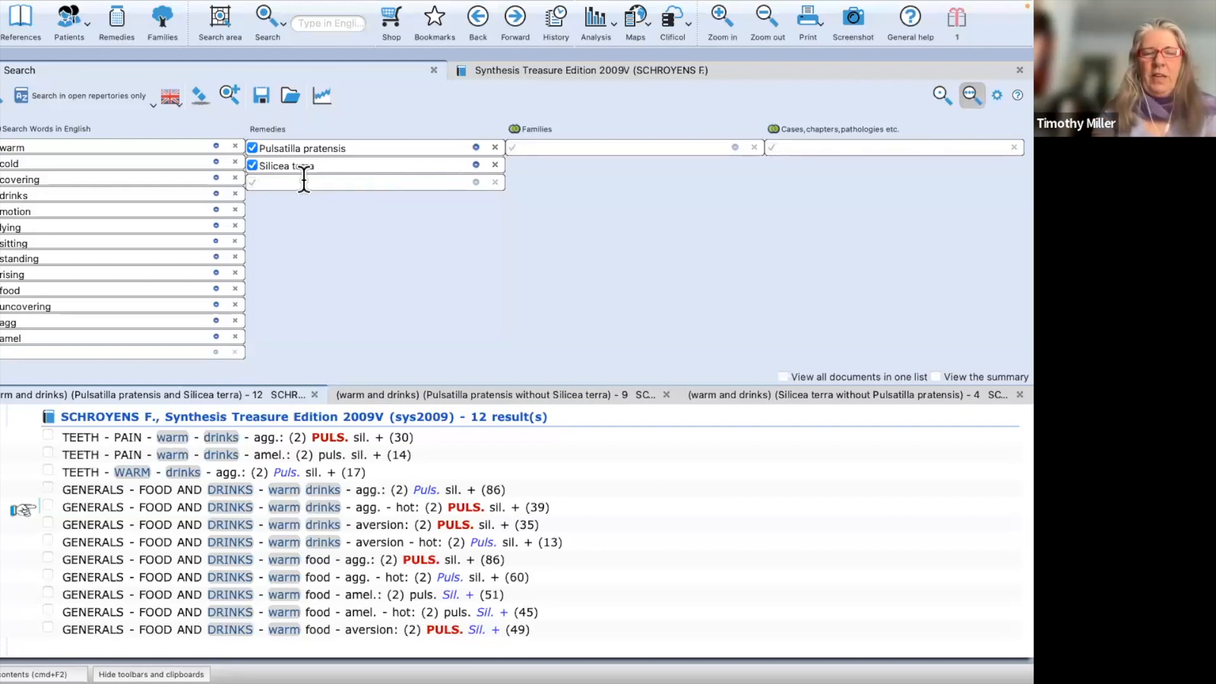
Step: Add Rhus toxicodendron as a remedy, deselect Pulsatilla pratensis, and search for warm and drinks again
text(rhu)
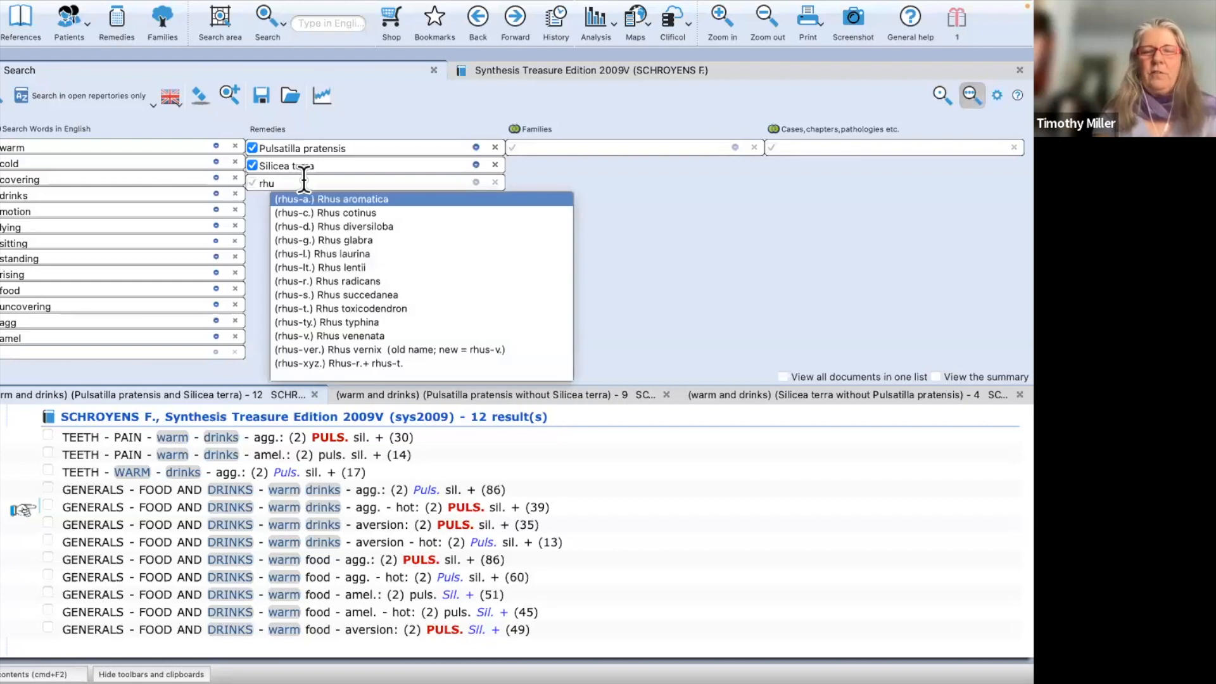
text(s-t.)
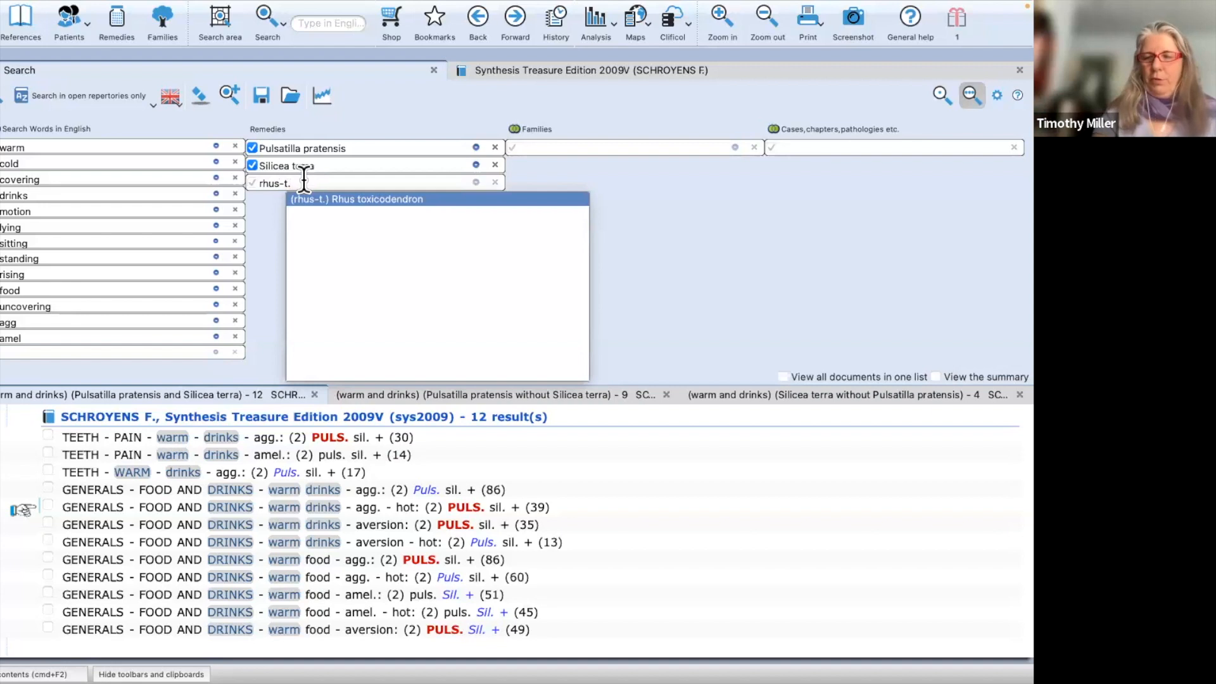
key(Return)
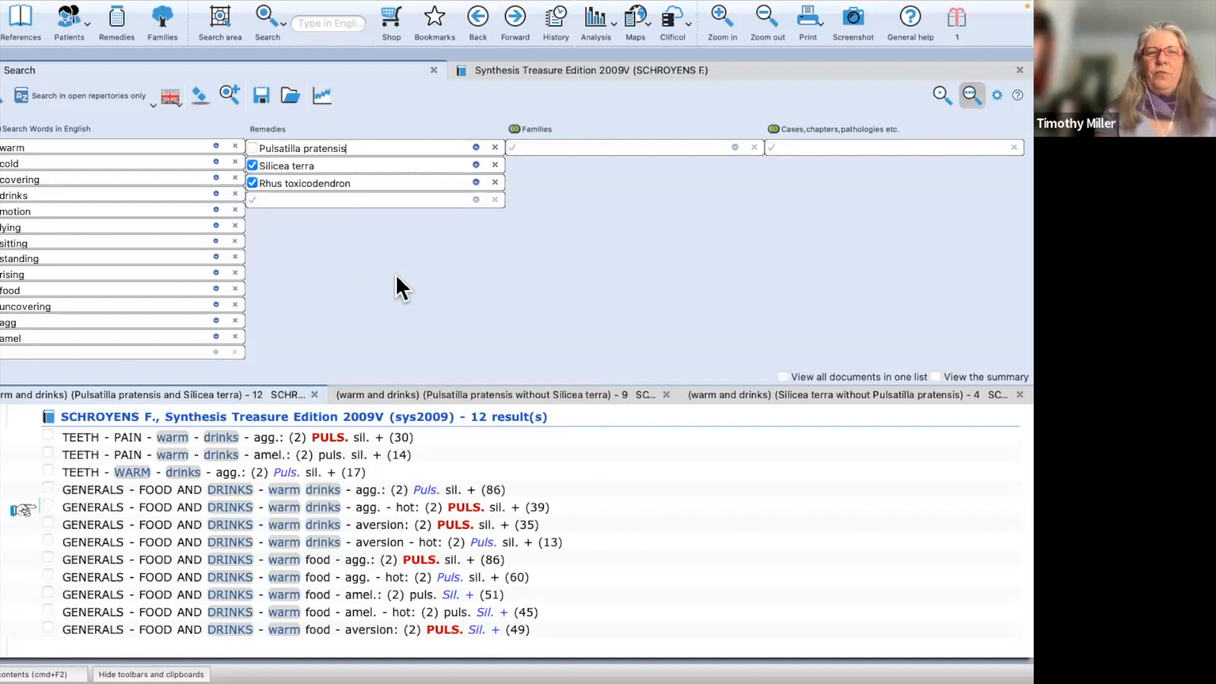
click(276, 141)
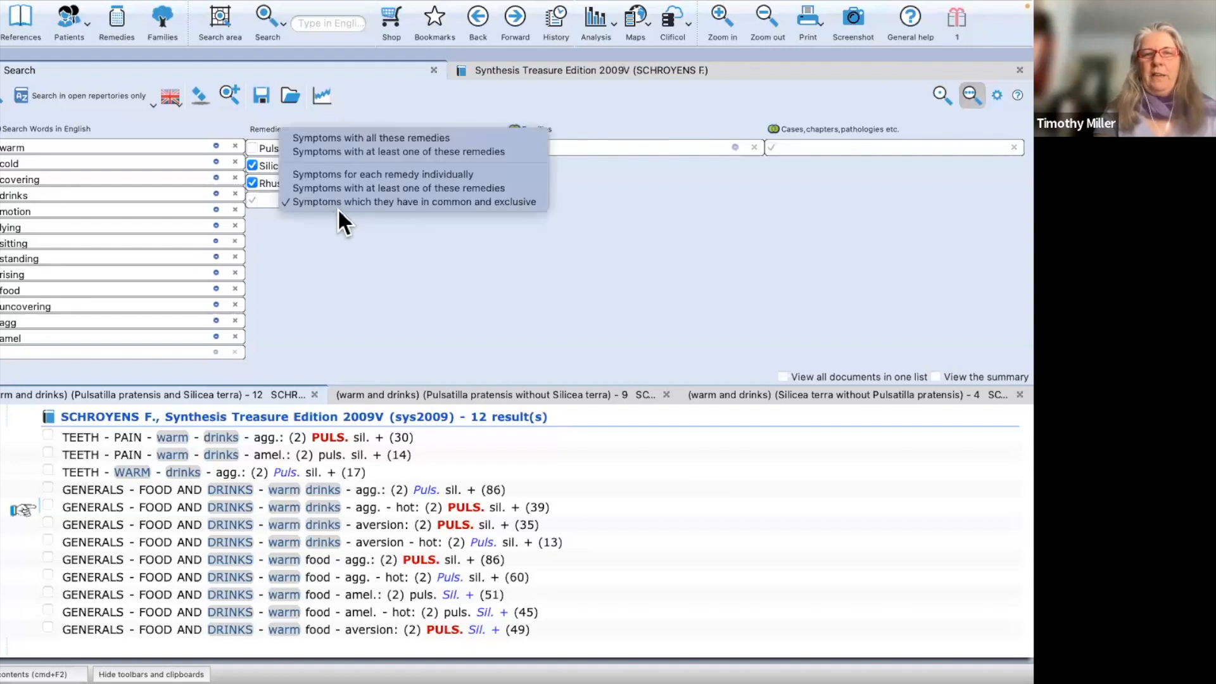
click(39, 146)
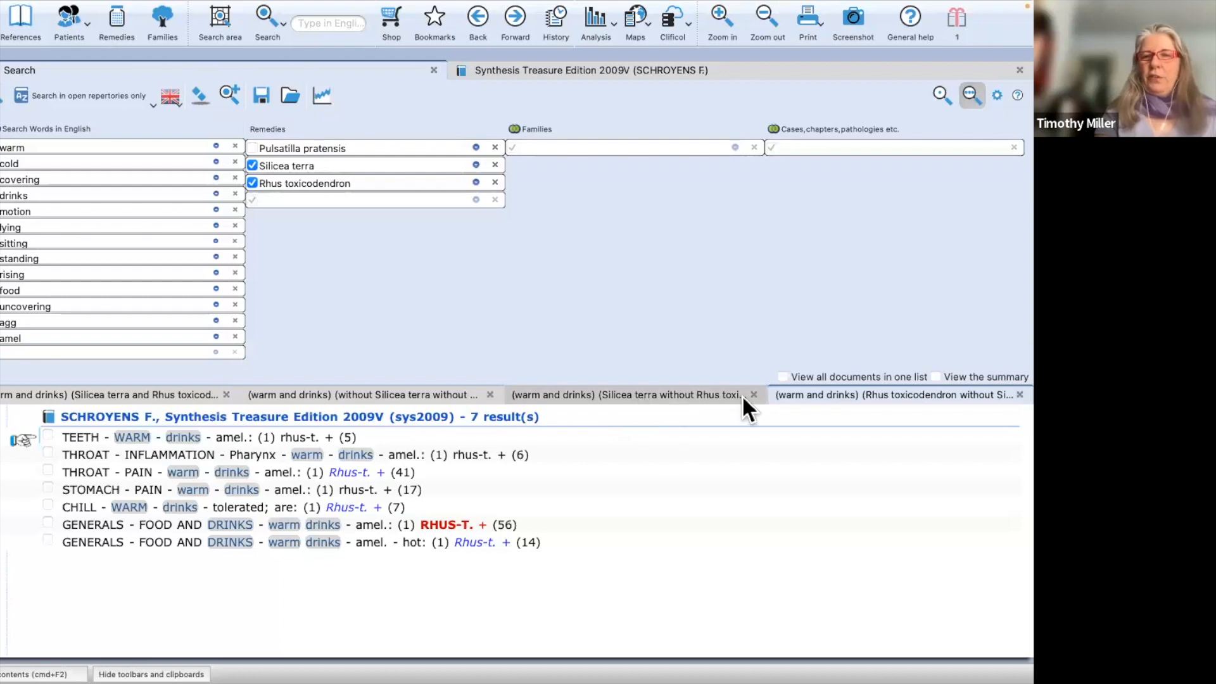
Step: Review the symptoms shared by Silicea terra and Rhus toxicodendron and close the empty result list
click(104, 396)
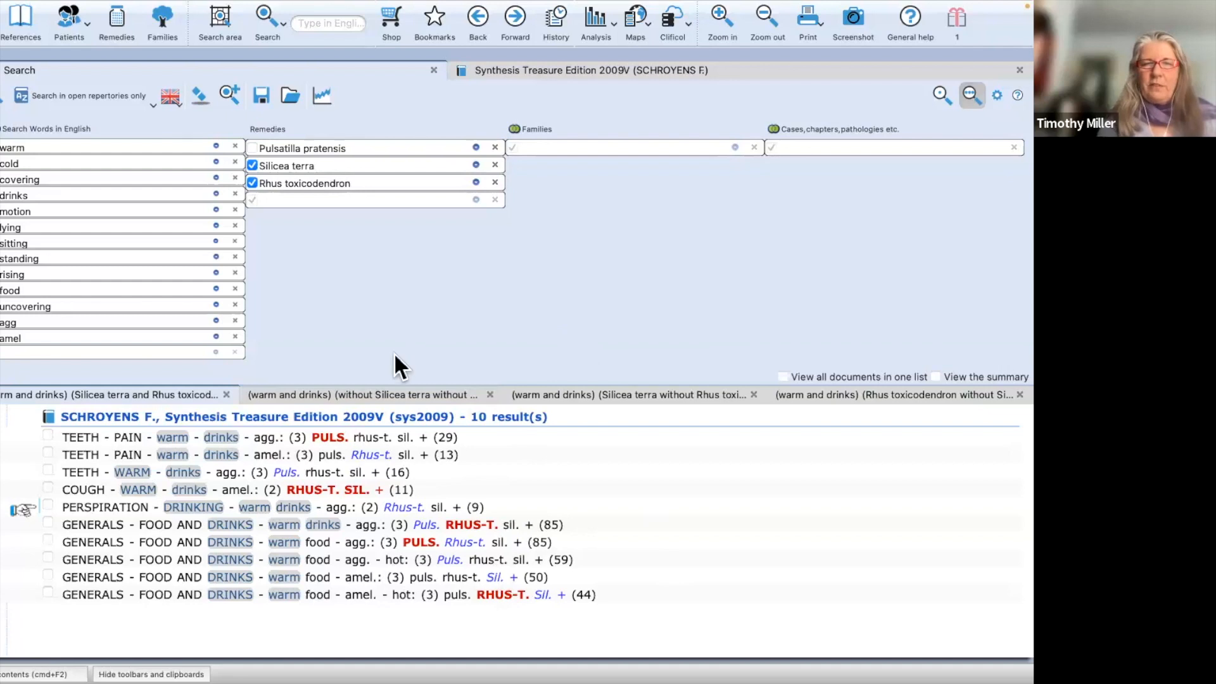
click(368, 398)
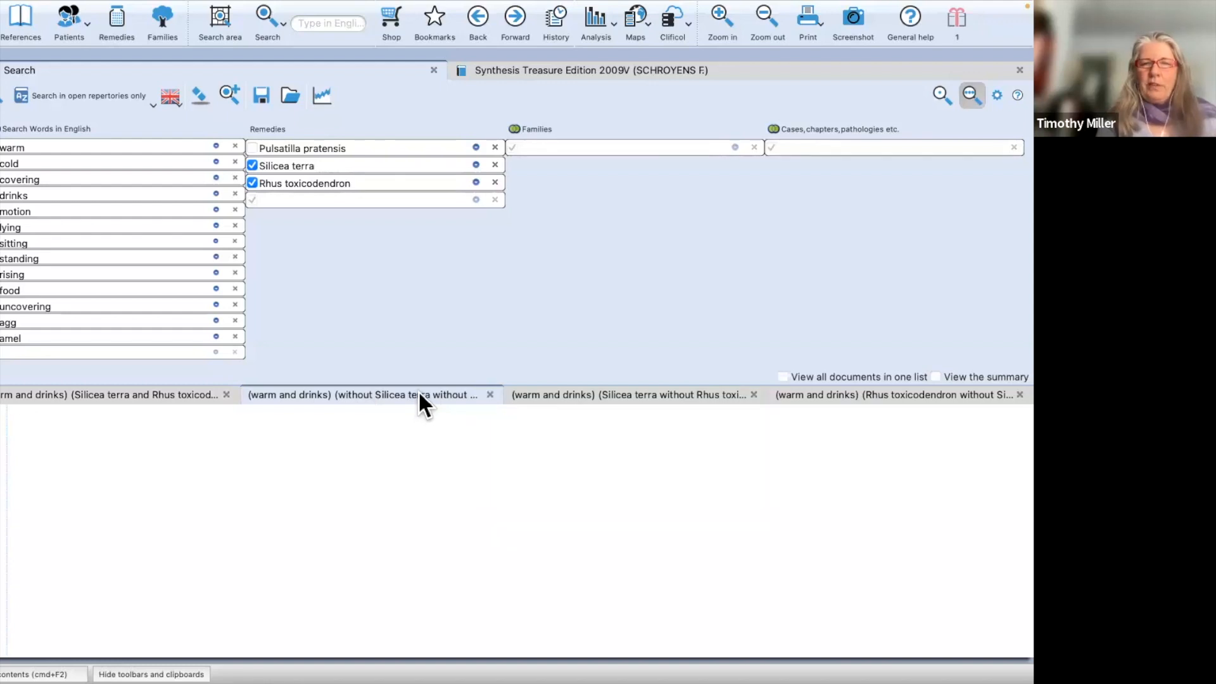
click(490, 395)
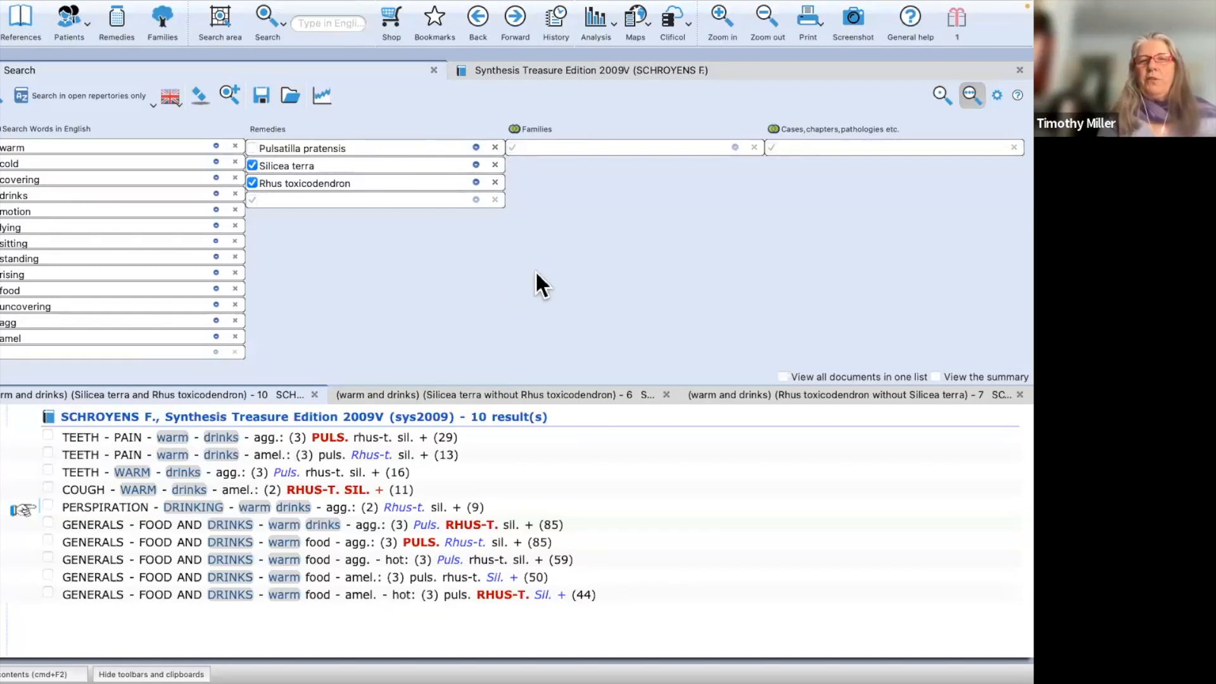
Step: Remove Pulsatilla pratensis from the remedies, repeat the warm and drinks search, and compare the common and exclusive symptom lists
click(494, 147)
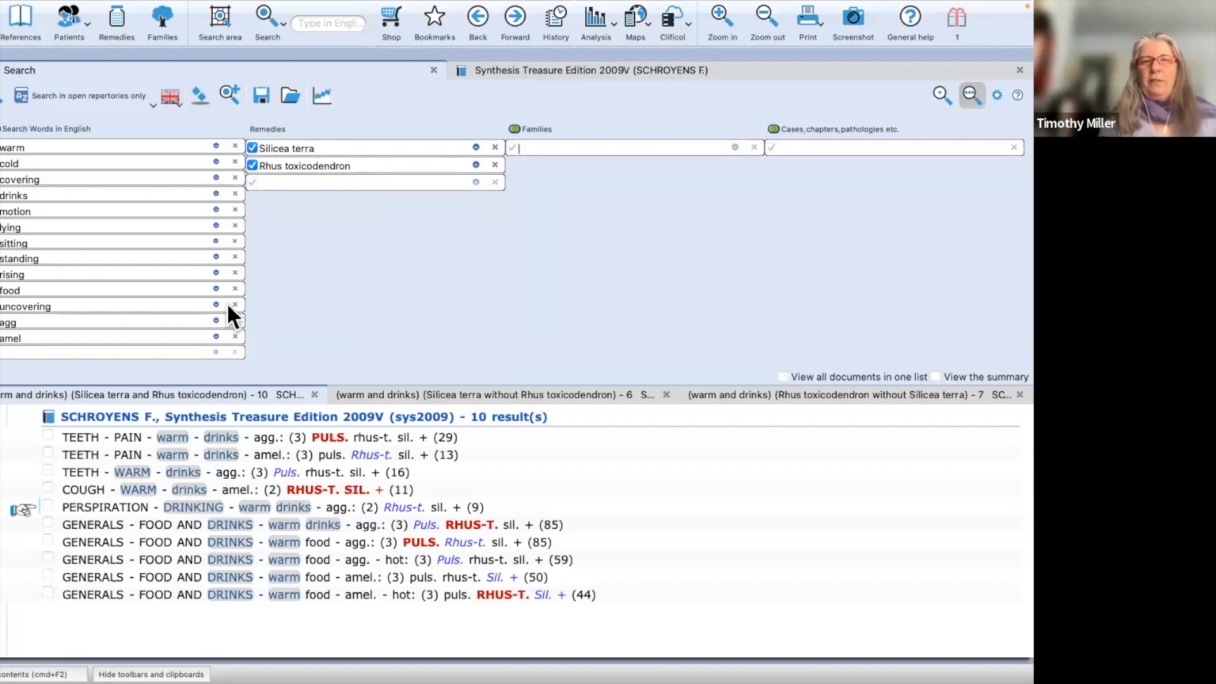
click(1, 104)
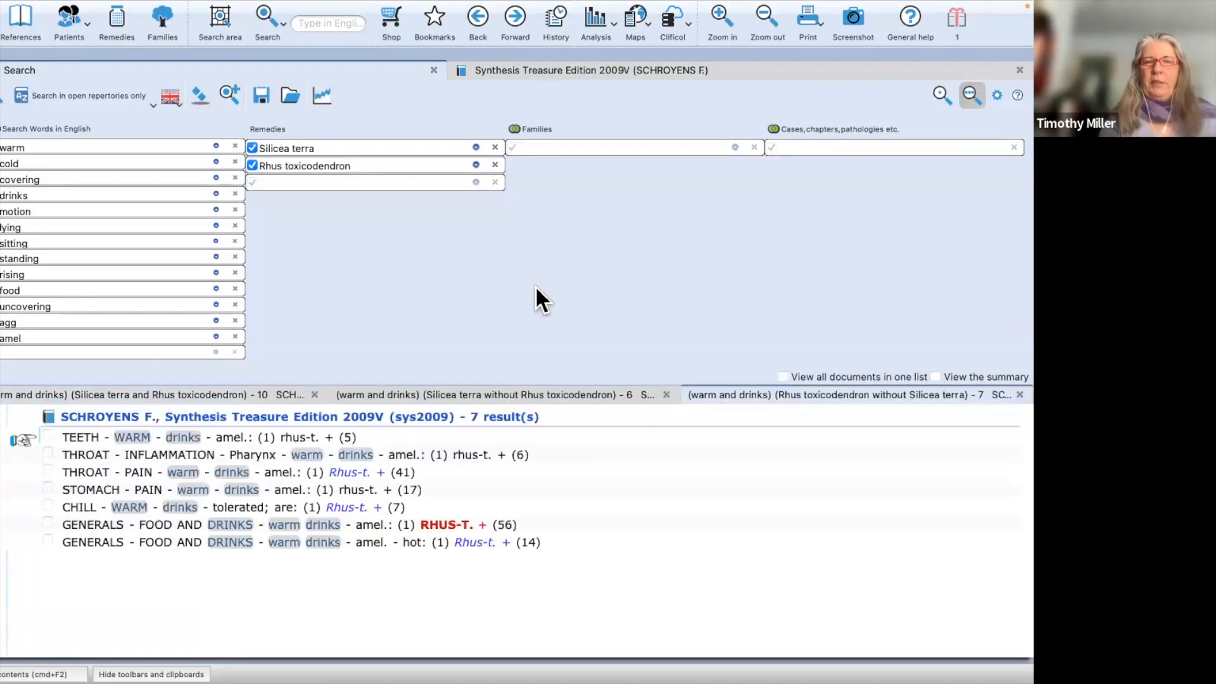
click(124, 396)
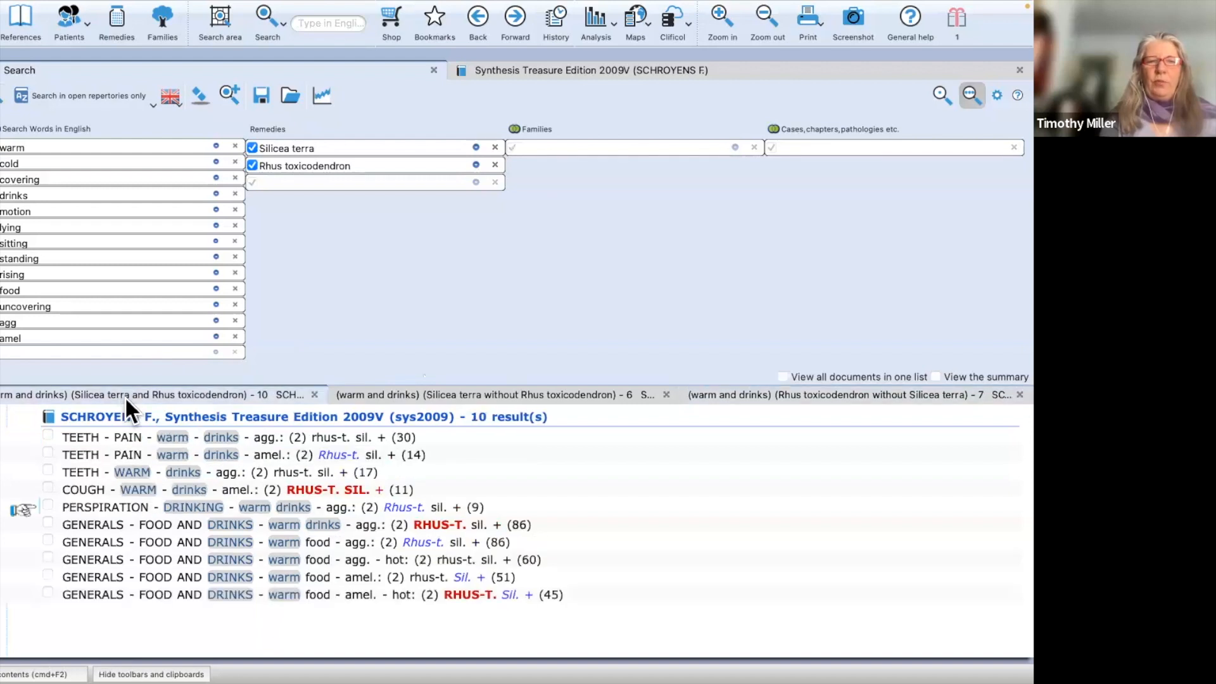
click(501, 395)
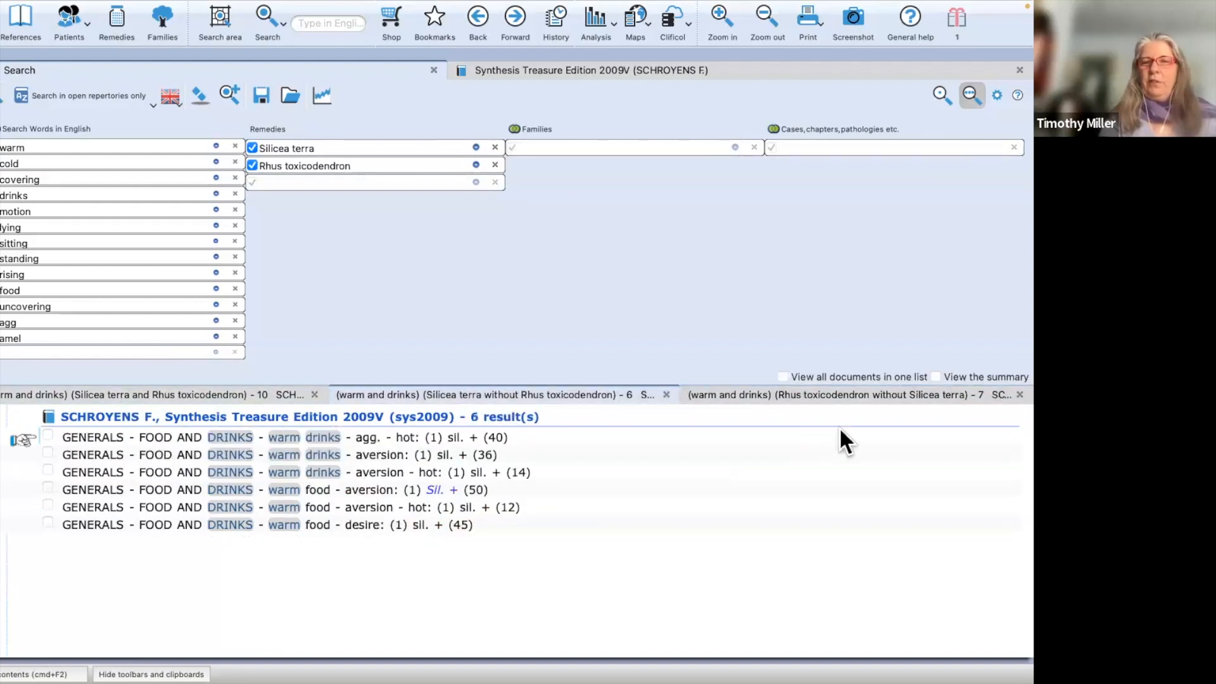
click(853, 398)
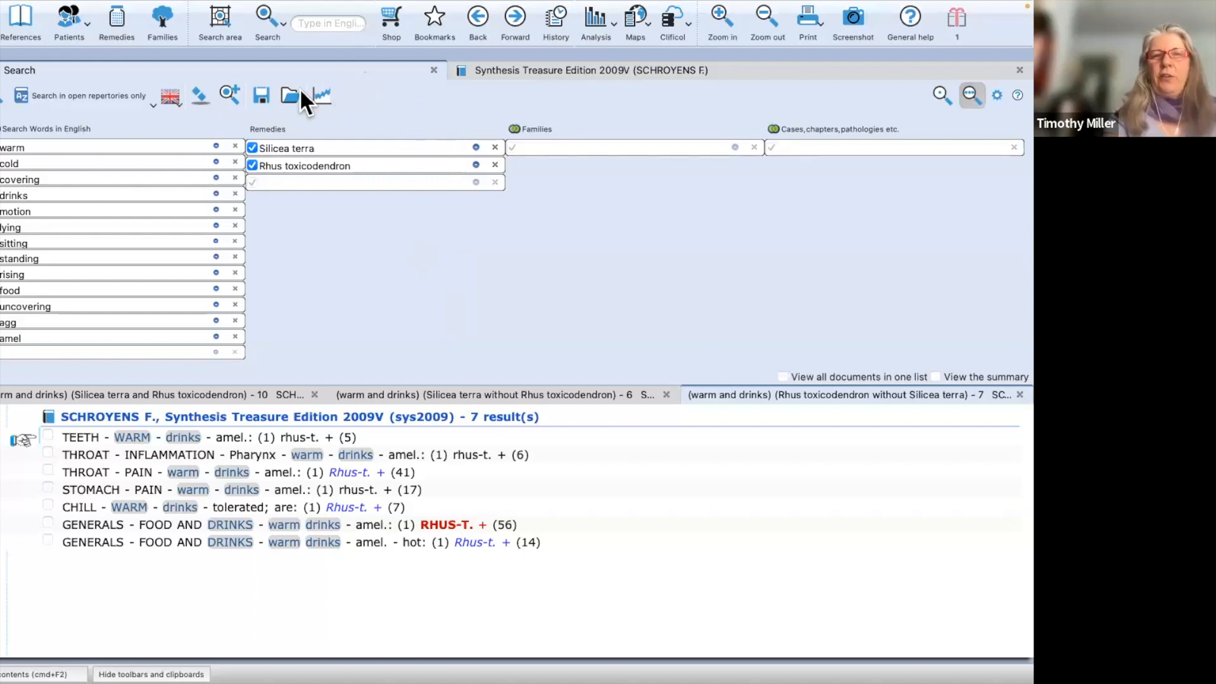
Step: Save the search parameters as "test search sil rhus" in the SearchQueries folder
click(259, 95)
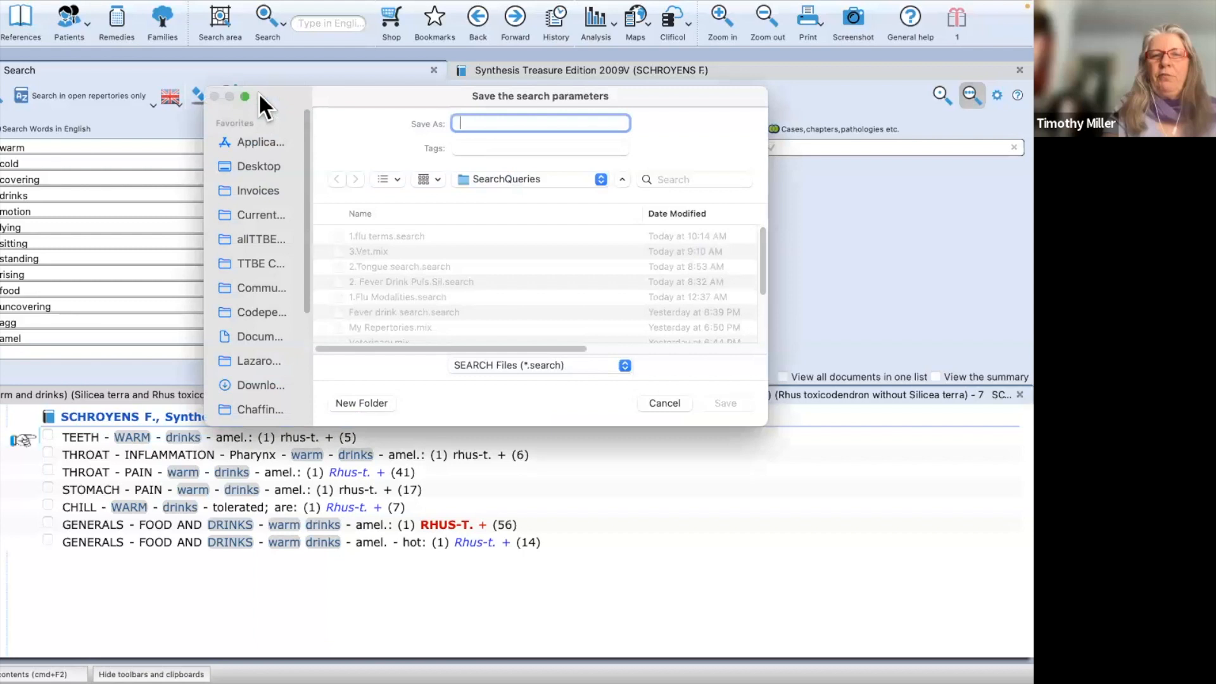
text(test )
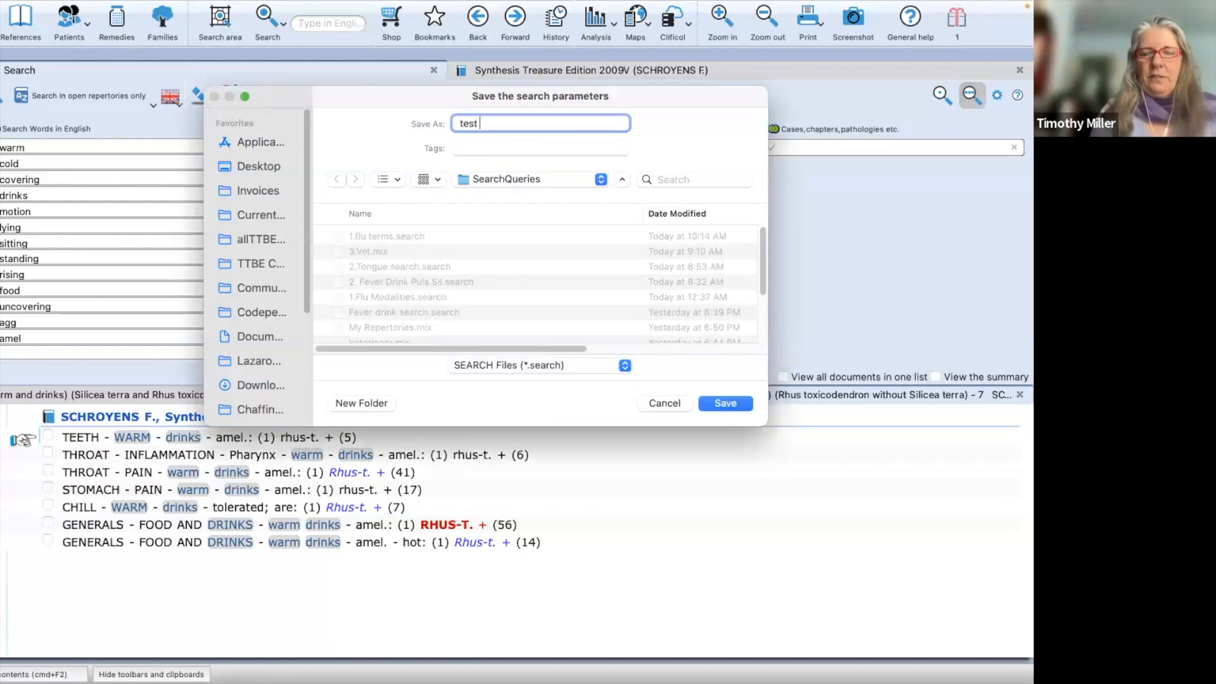
text(search )
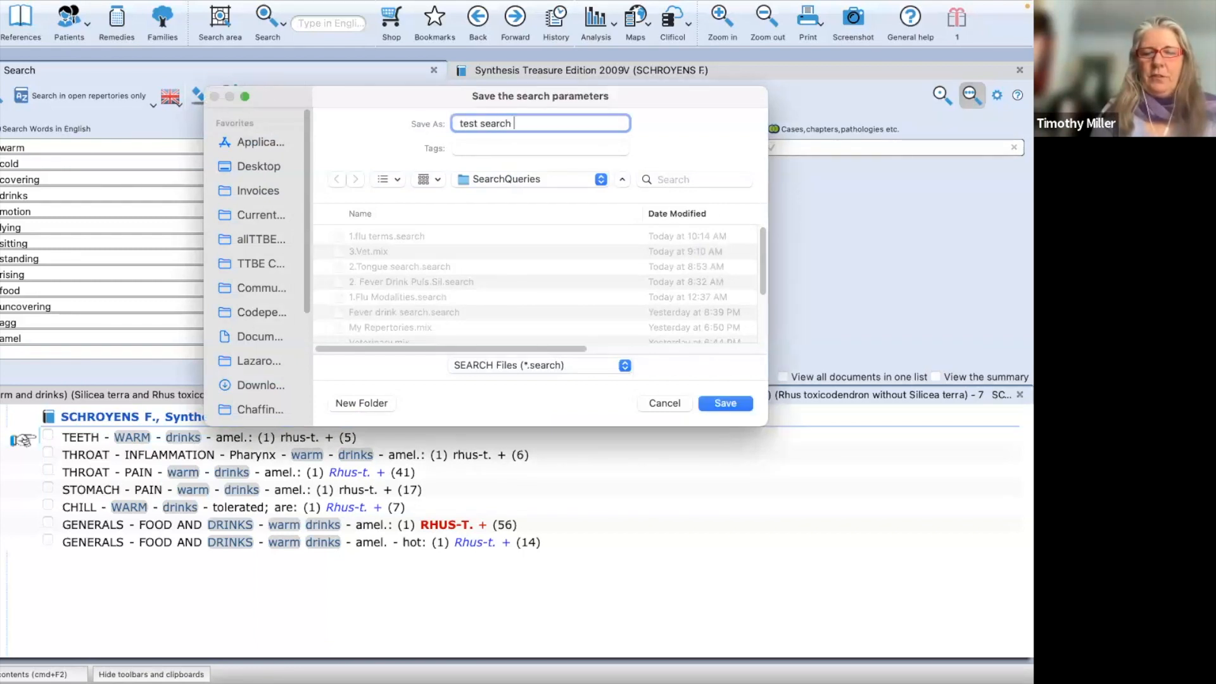
text(sil rhust)
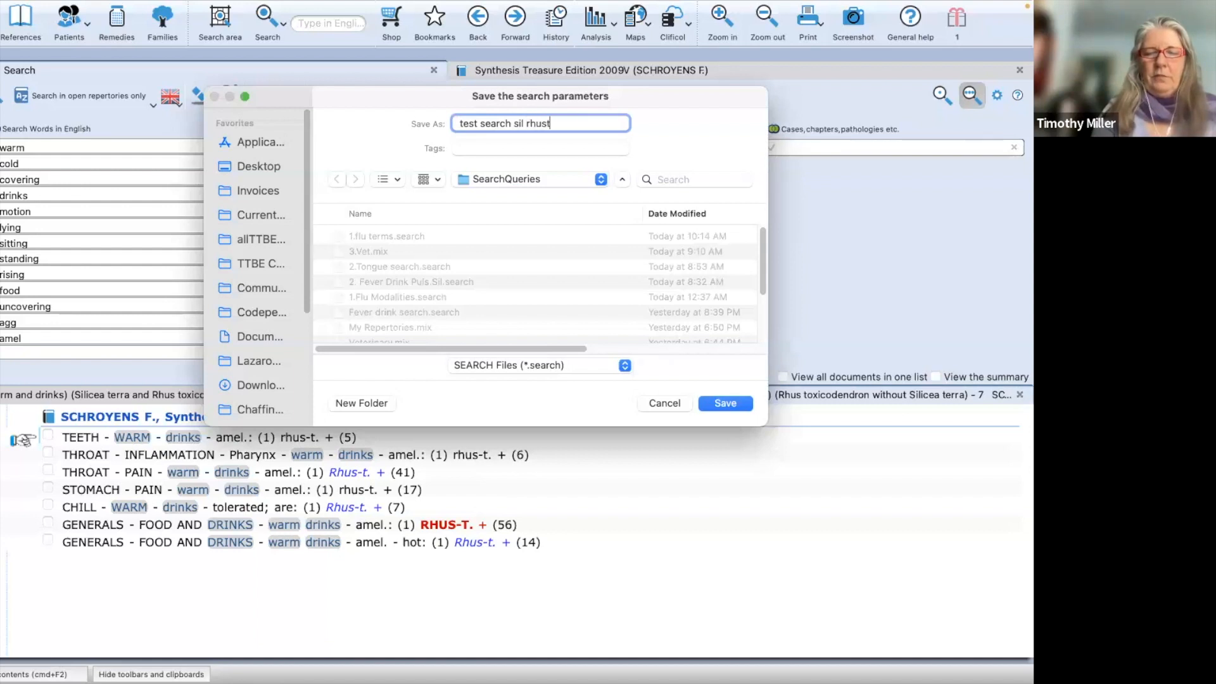
key(BackSpace)
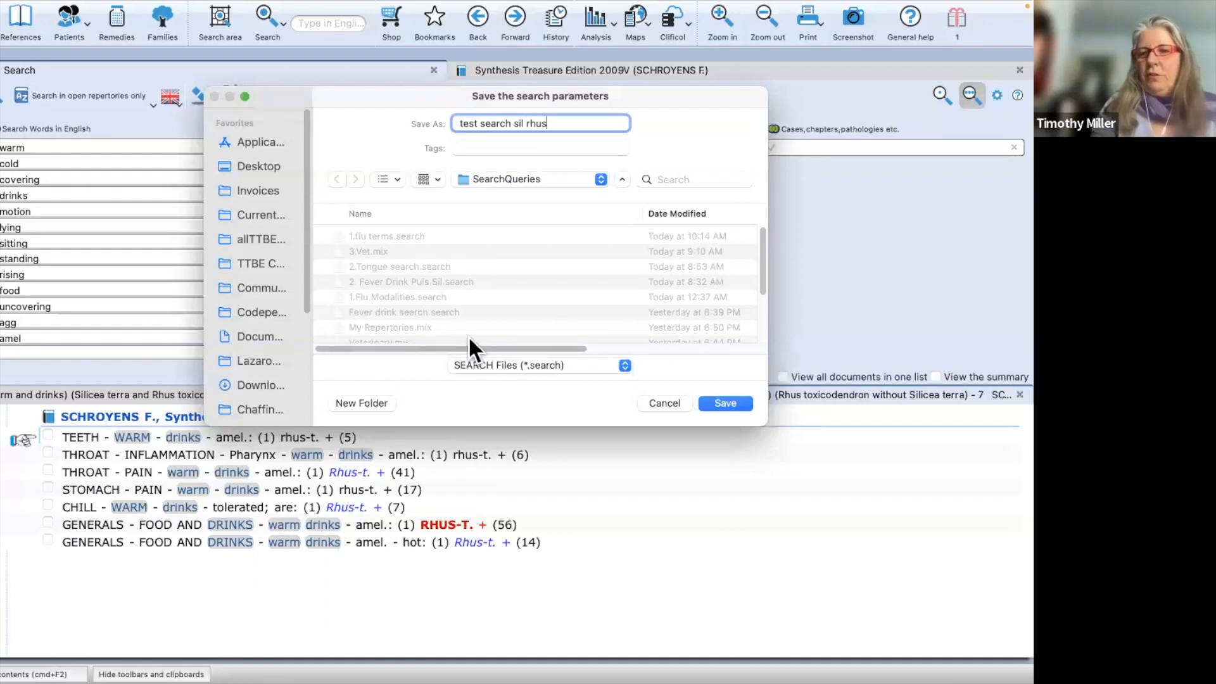
click(722, 403)
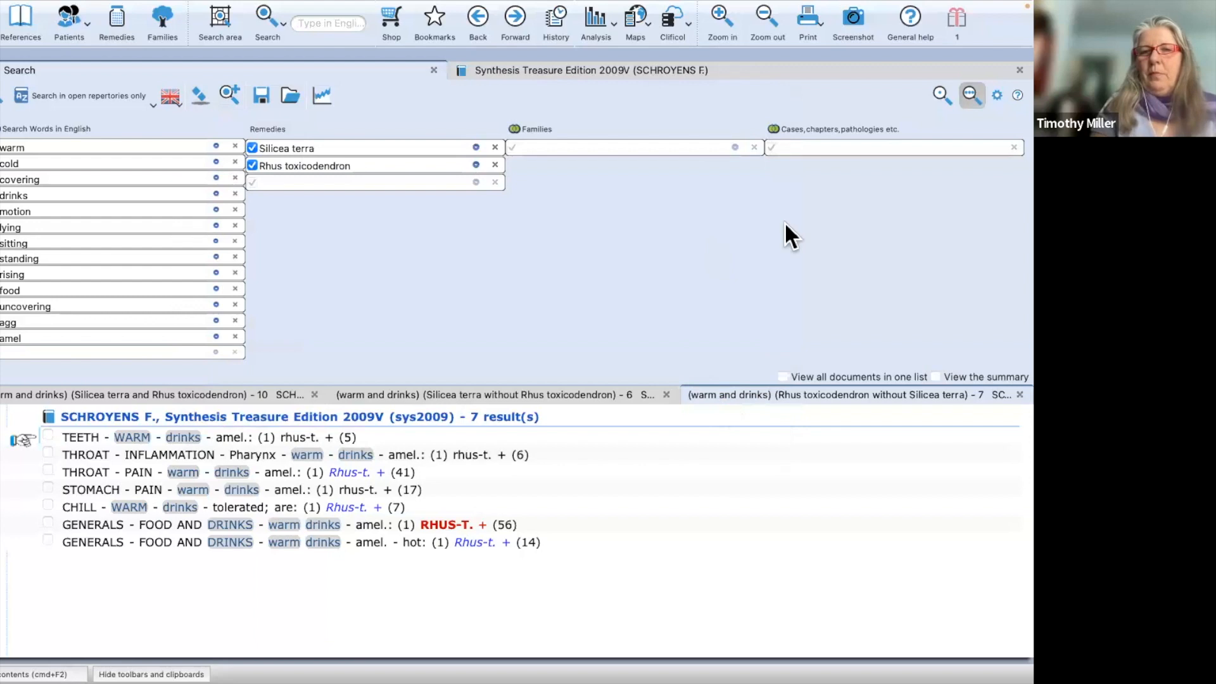
Step: Clear the search form, load the saved search test search sil rhus.search, and empty the form again
click(201, 95)
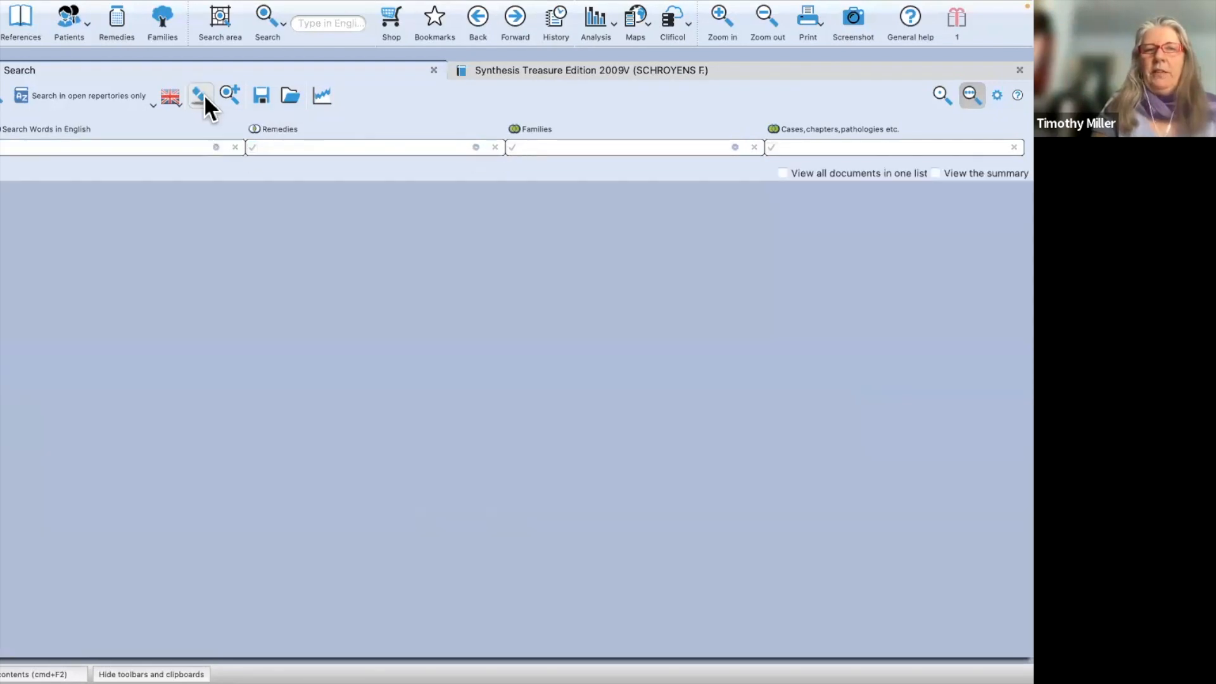
click(292, 95)
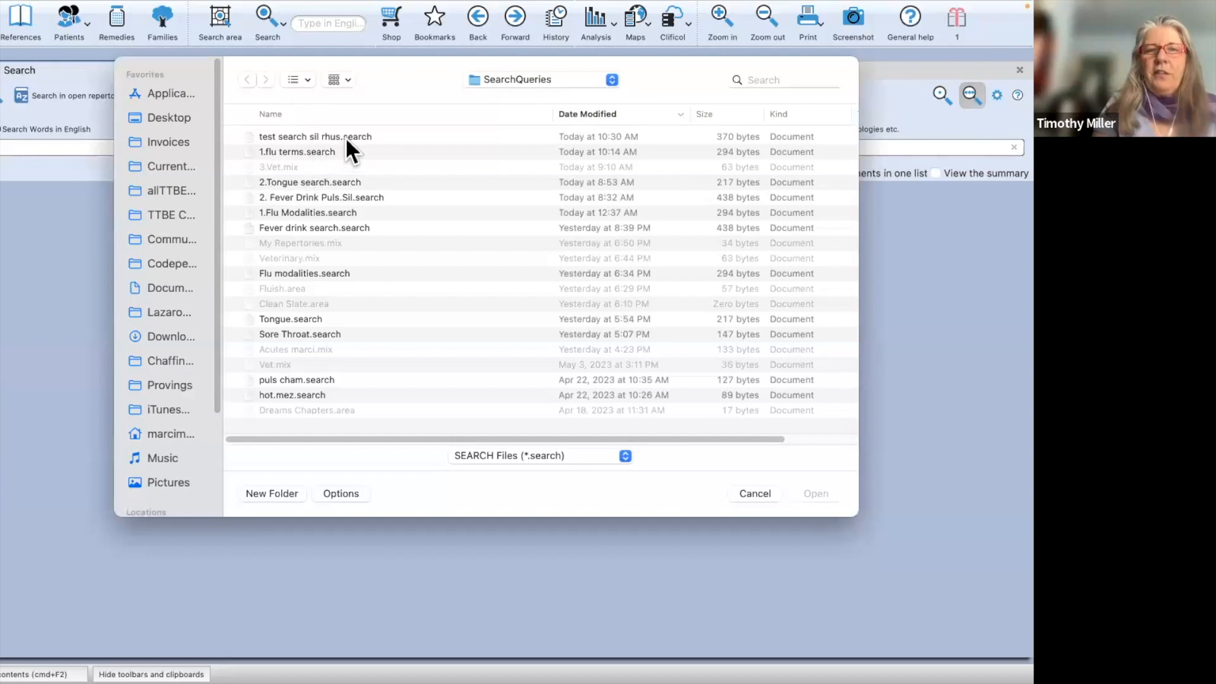
click(347, 138)
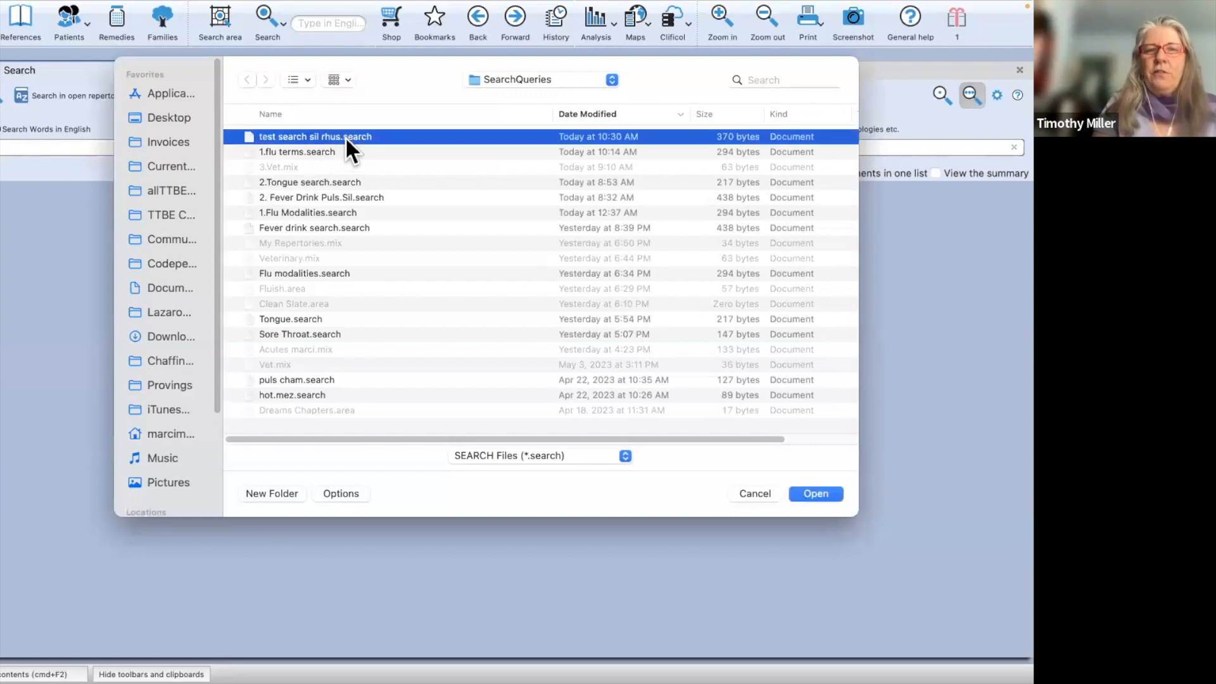
click(815, 492)
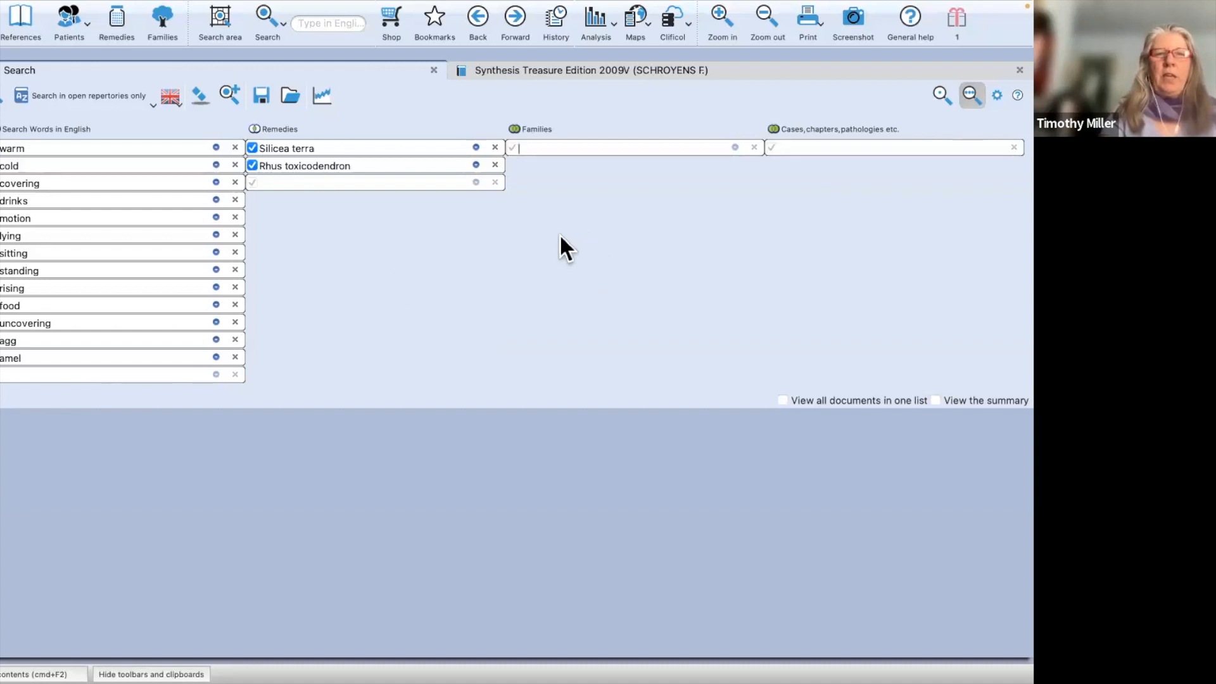
click(200, 93)
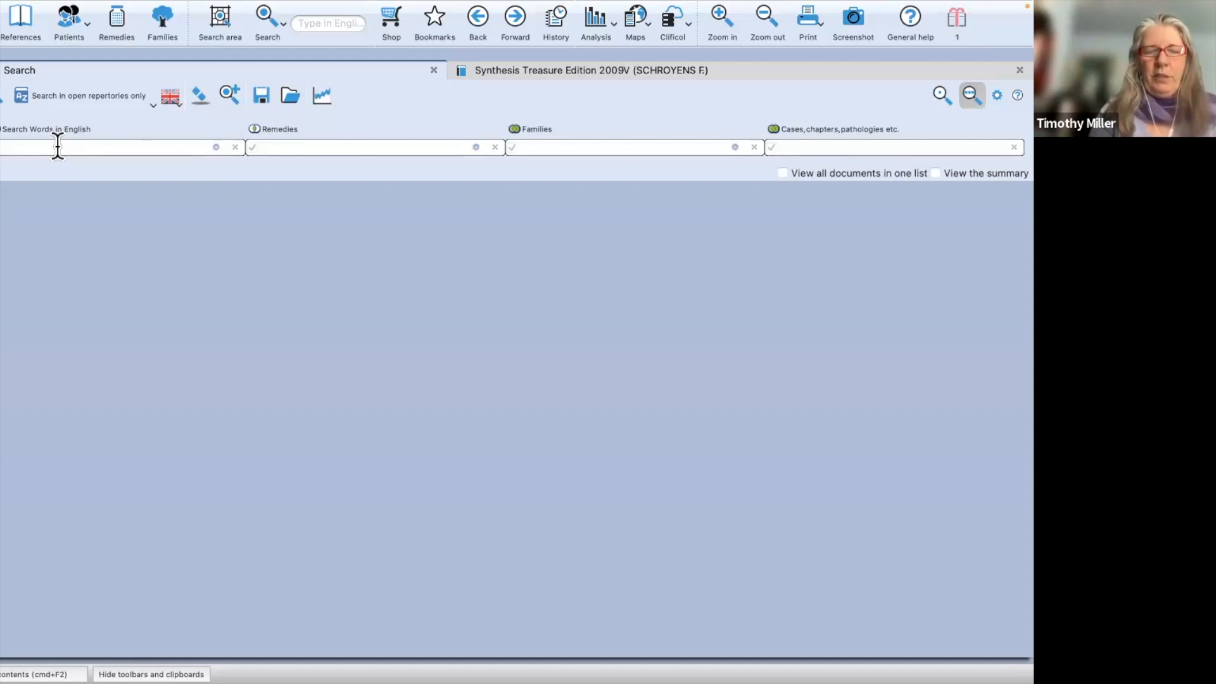
Step: Enter "heat" as the search word and add its synonym "warmth" from the Synonyms dictionary
text(he)
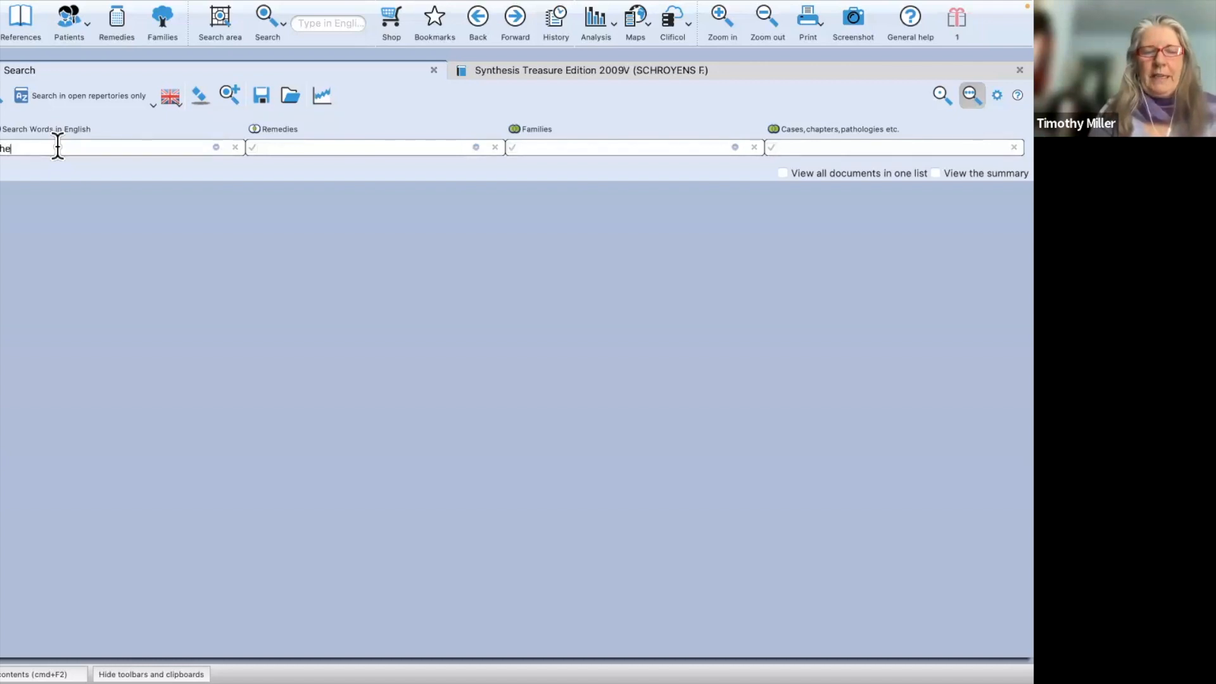
text(at)
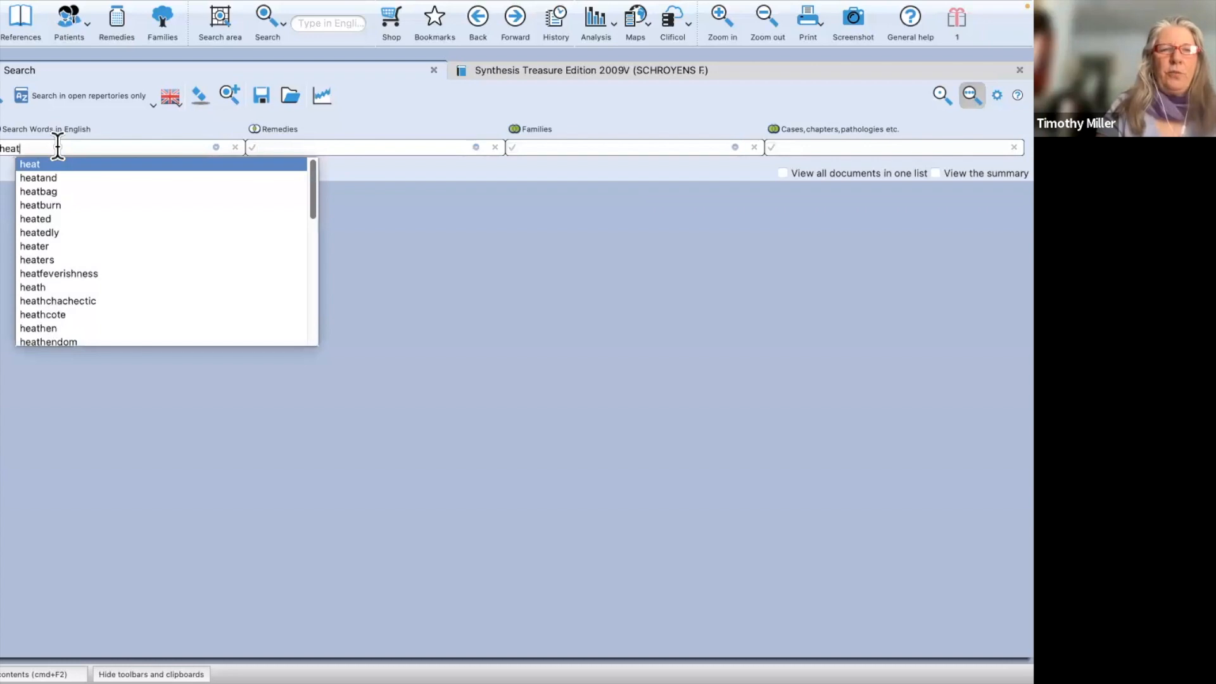
key(Return)
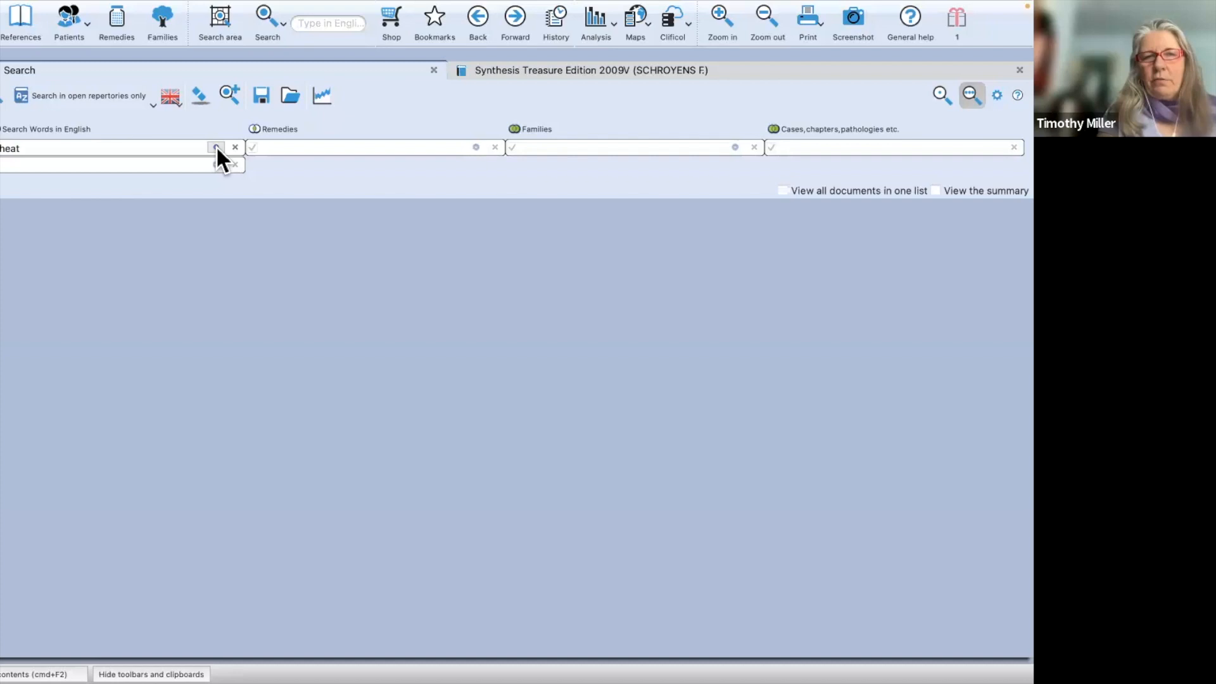
click(216, 148)
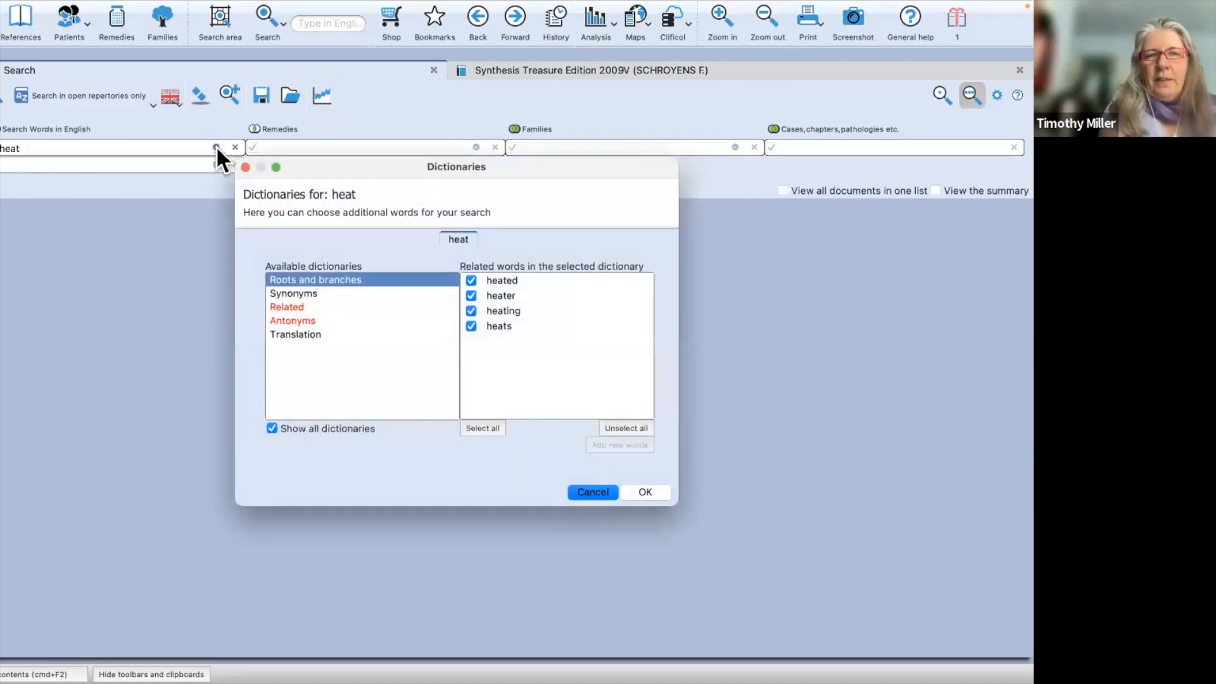
drag(551, 166, 551, 185)
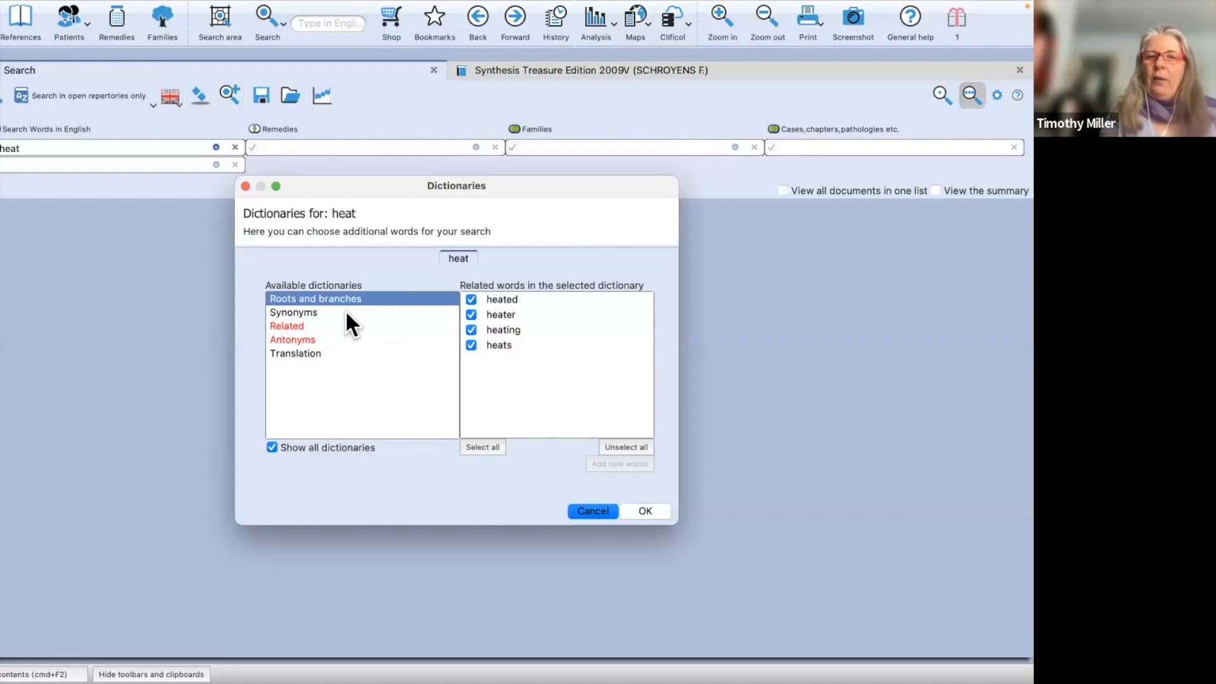
click(295, 312)
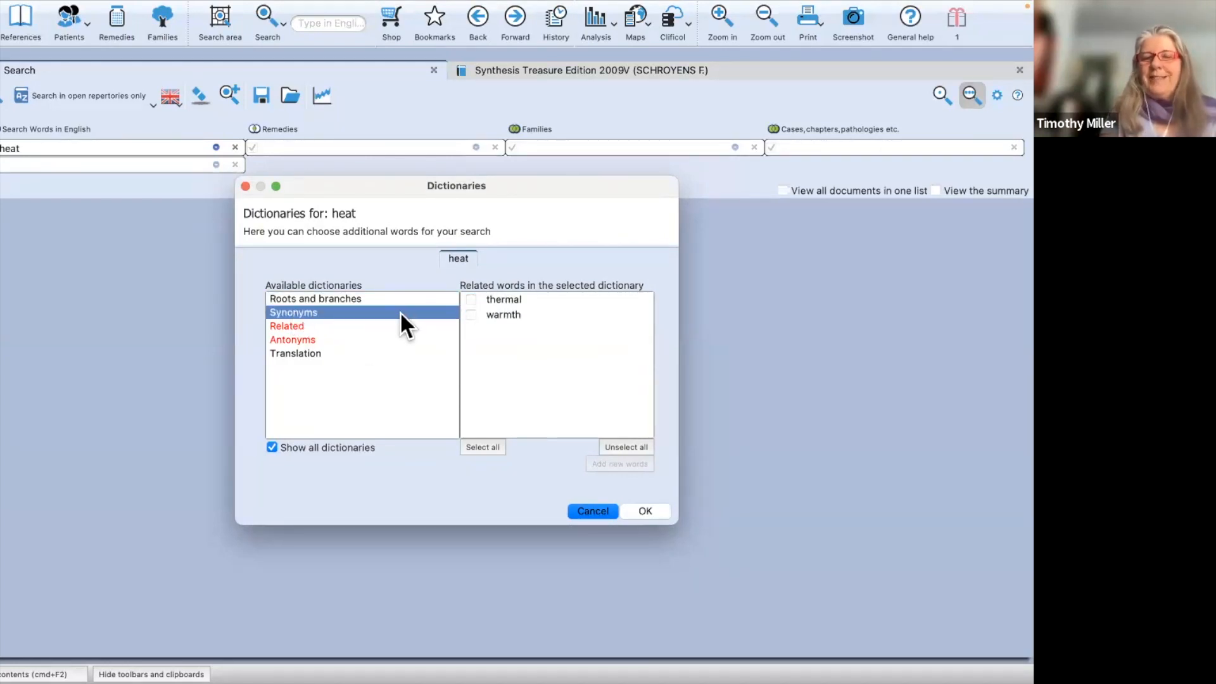
click(472, 315)
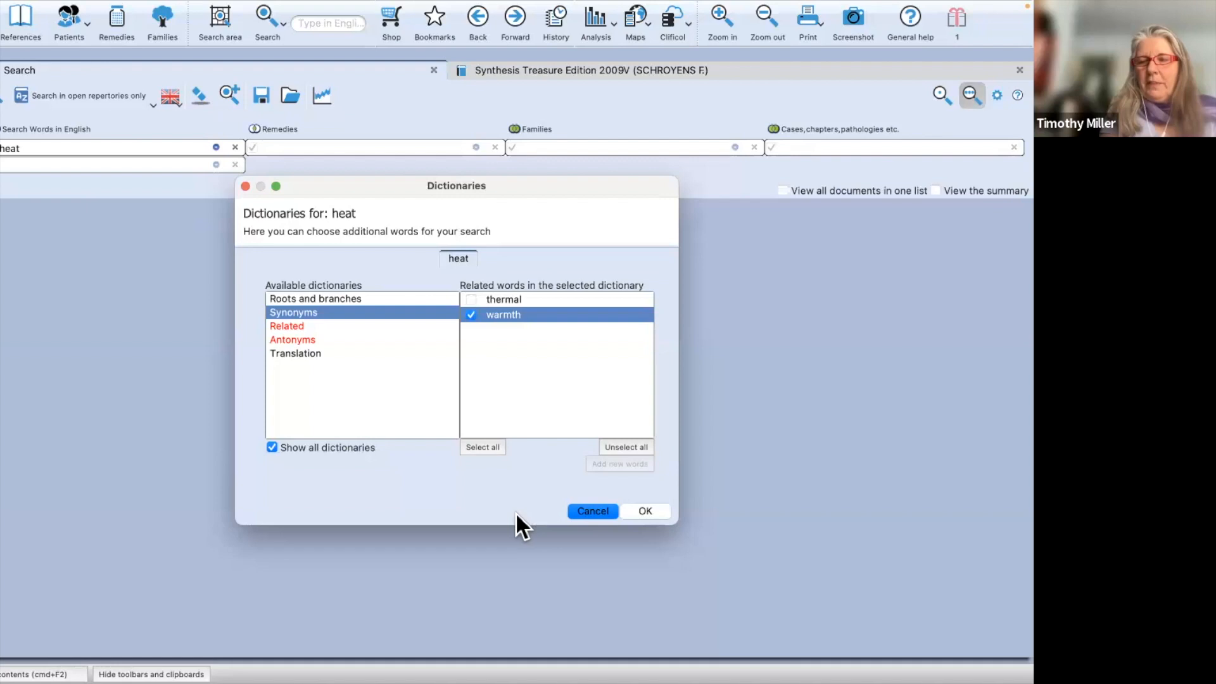
click(641, 512)
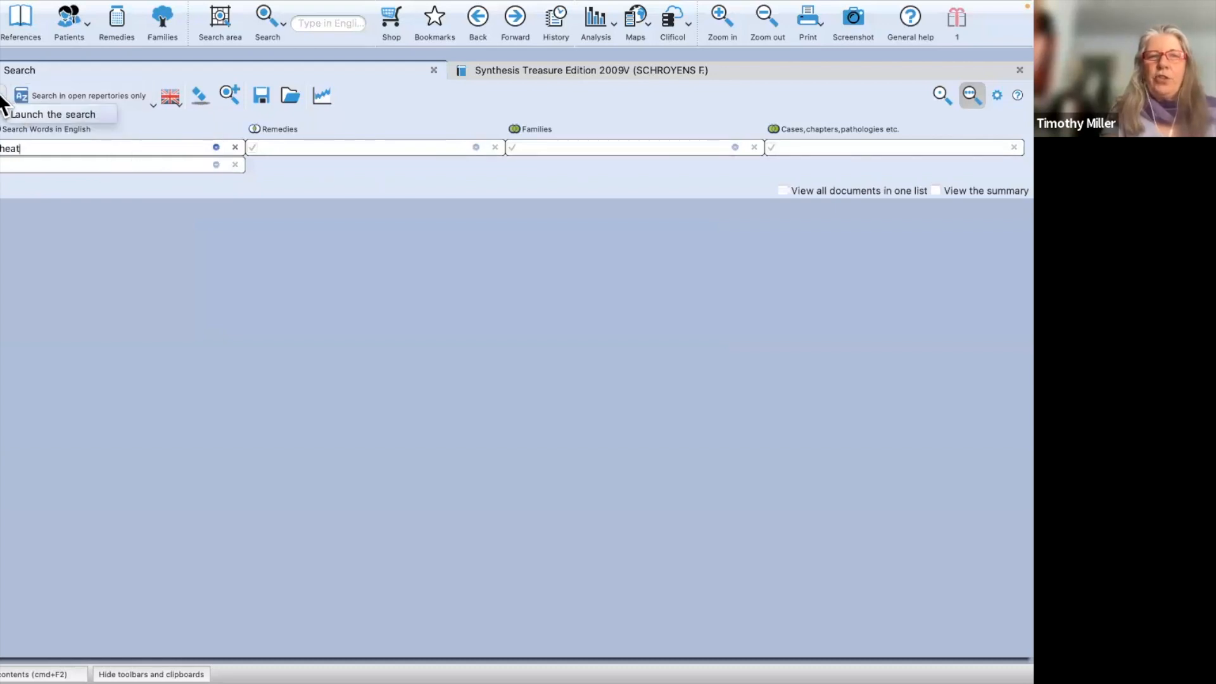
Step: Launch the heat search in the open repertories and browse the resulting symptoms across different chapters
click(3, 105)
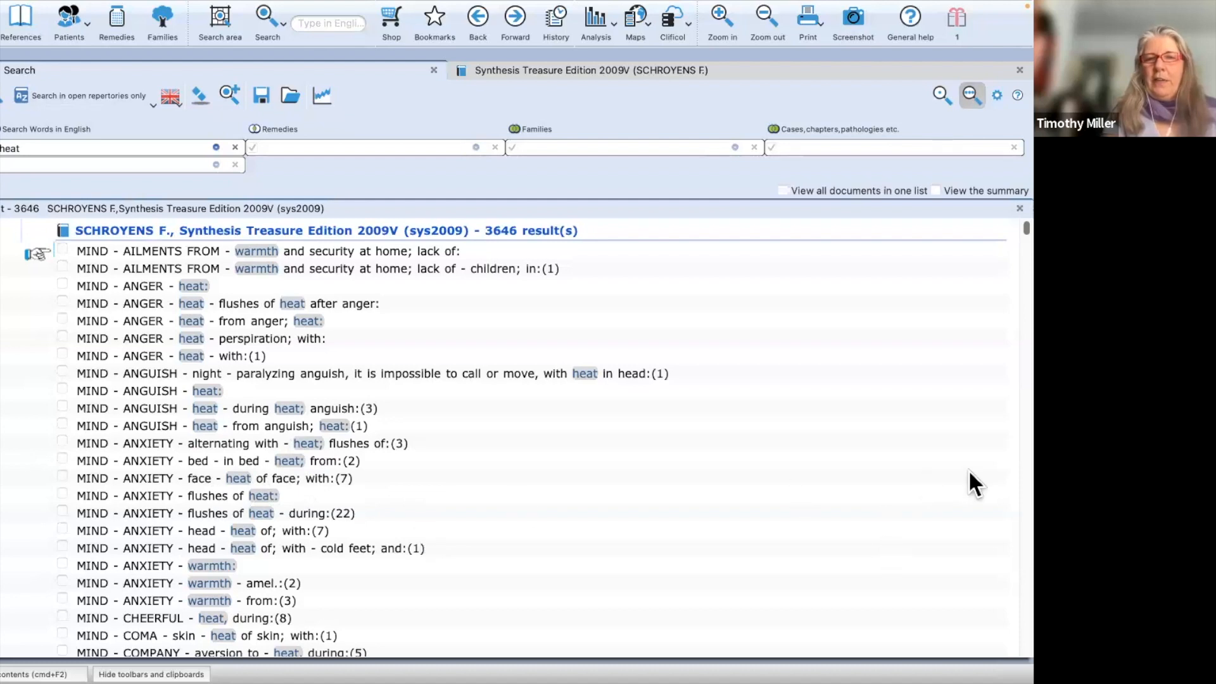
click(1011, 531)
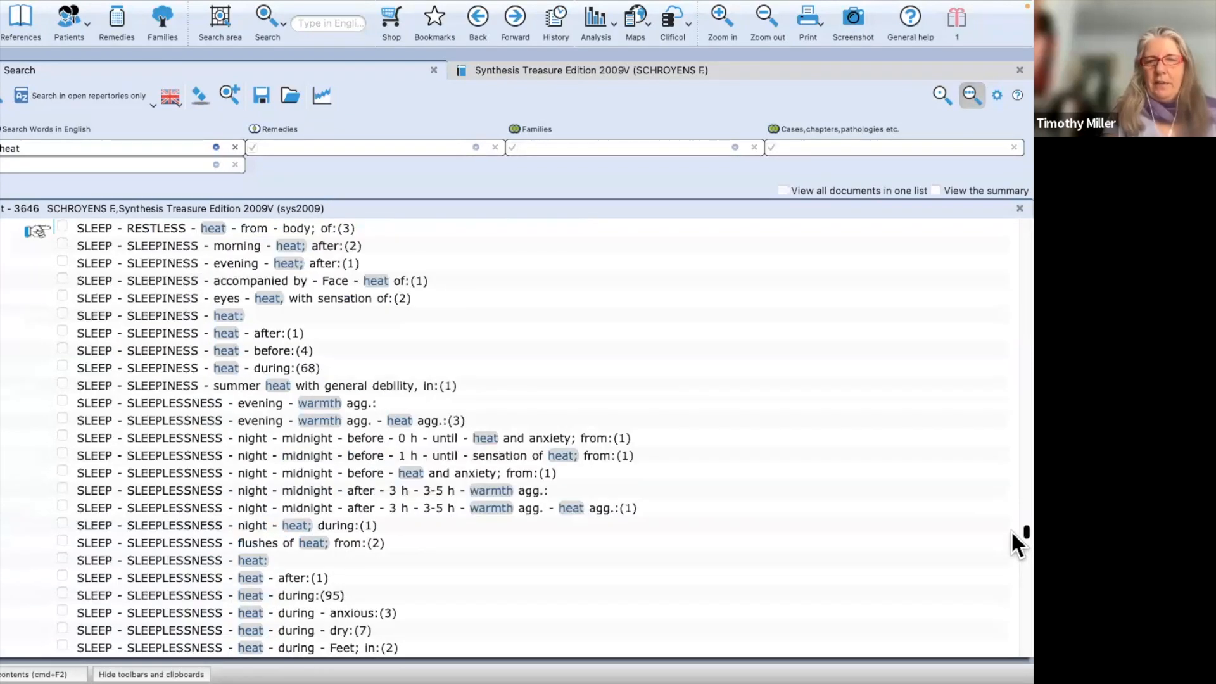
click(1011, 600)
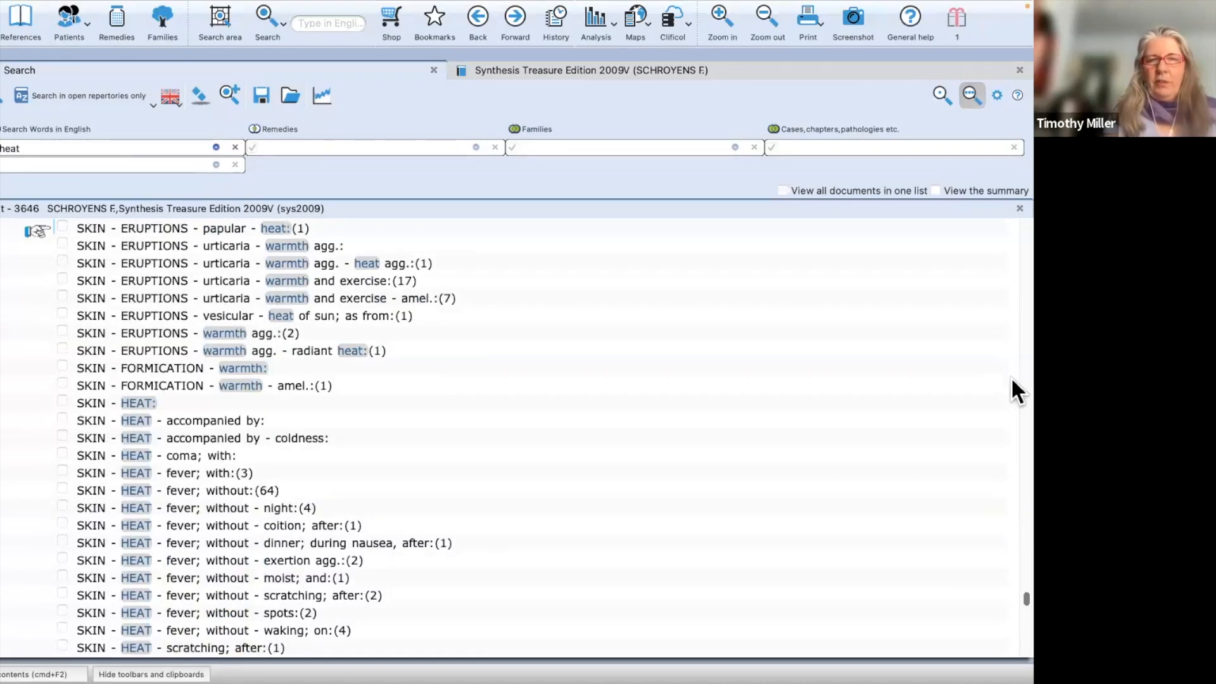
click(1012, 413)
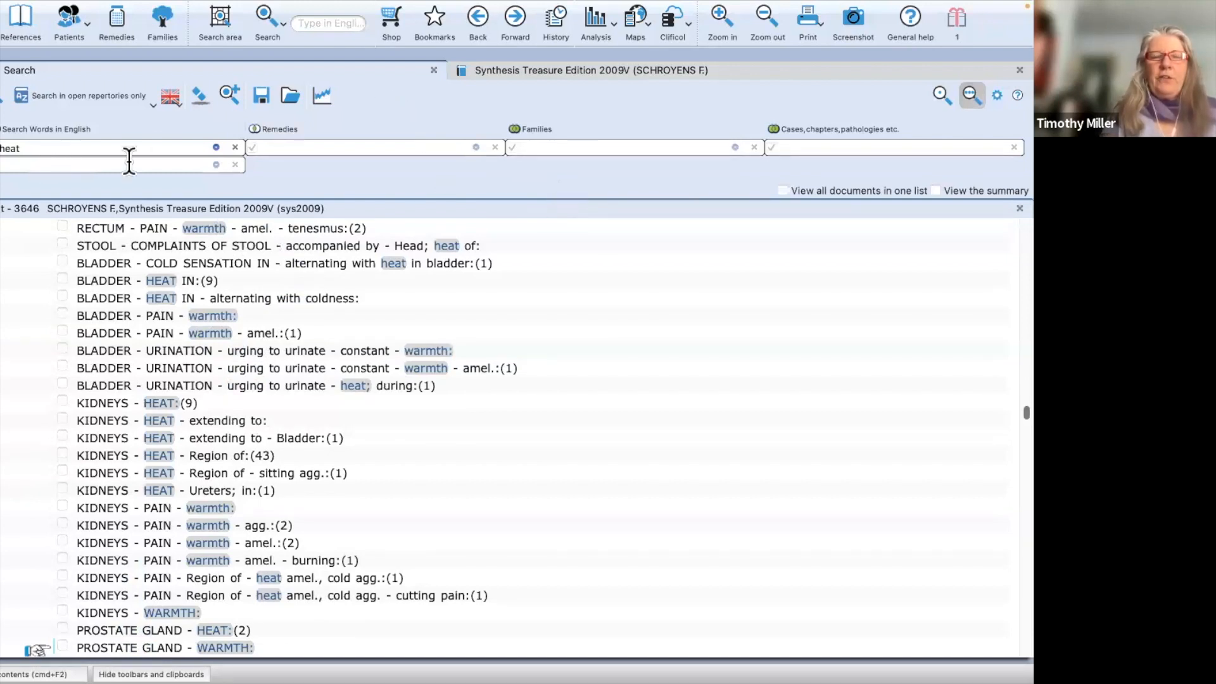
Step: Check the dictionary words for heat and the default settings for synonyms and roots and branches in the search options
click(216, 146)
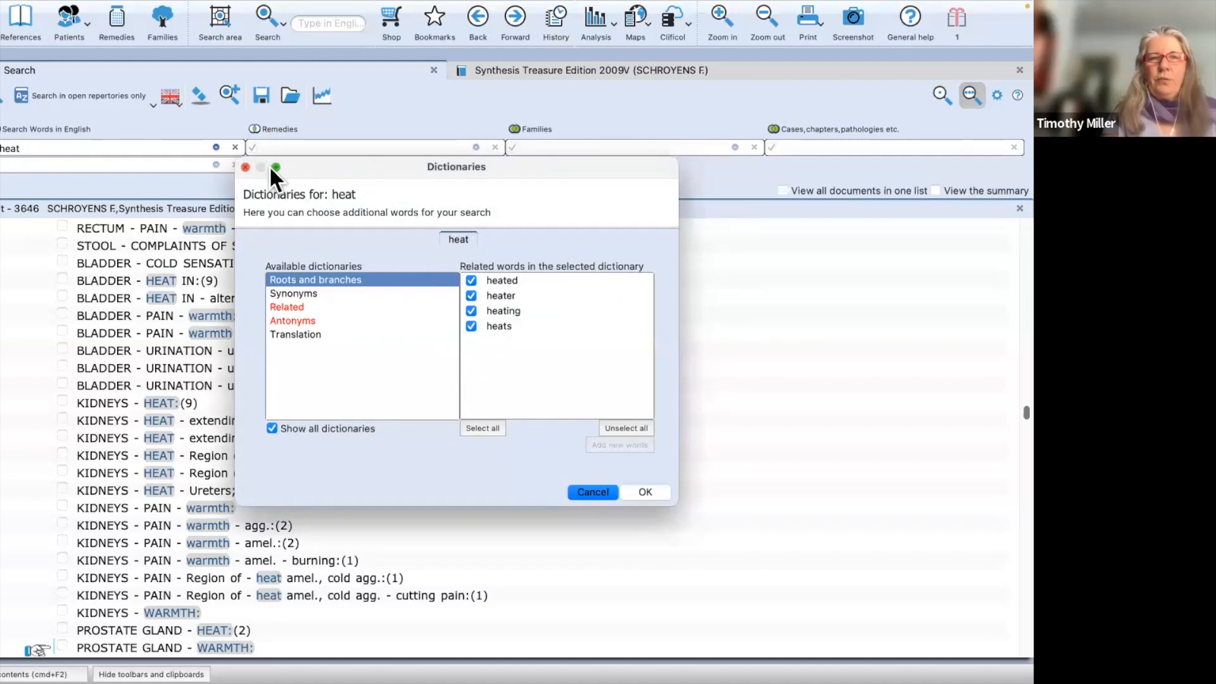
click(246, 168)
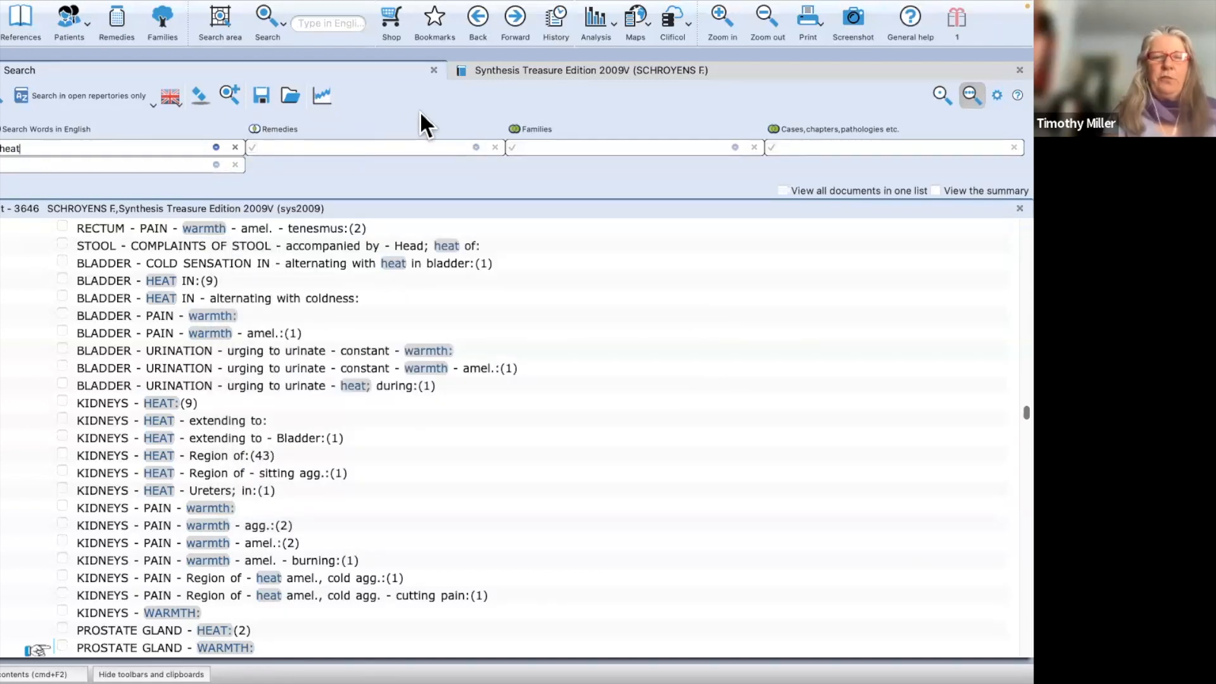
click(996, 95)
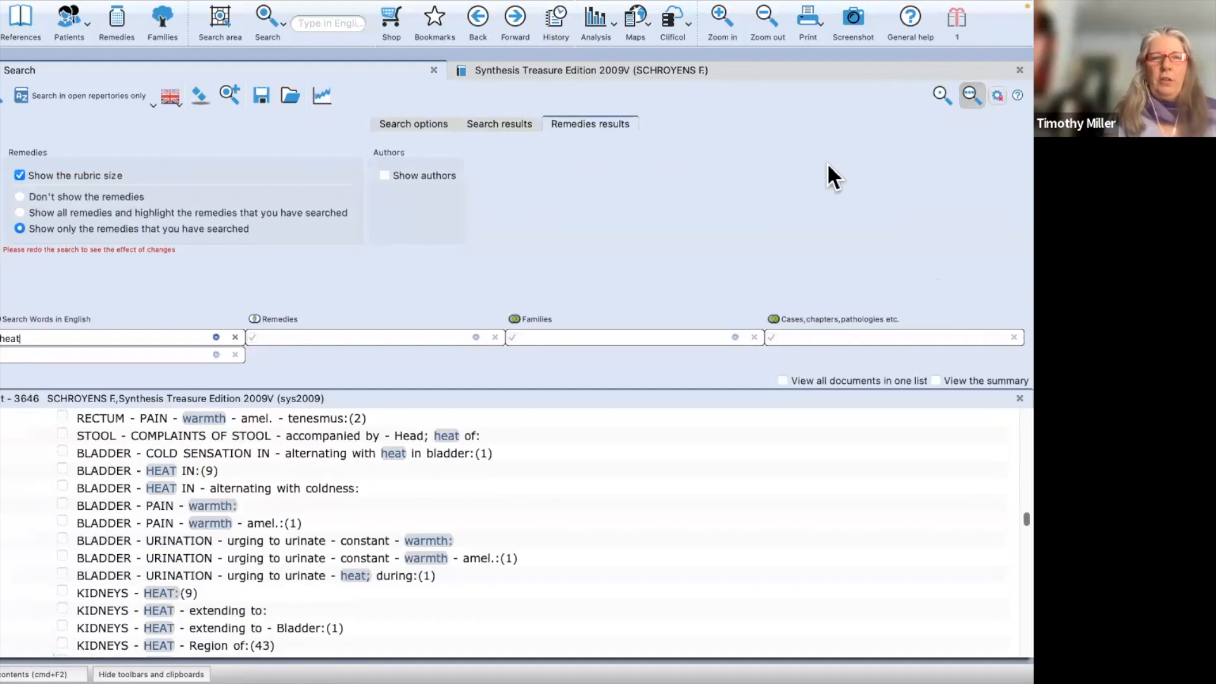
click(398, 127)
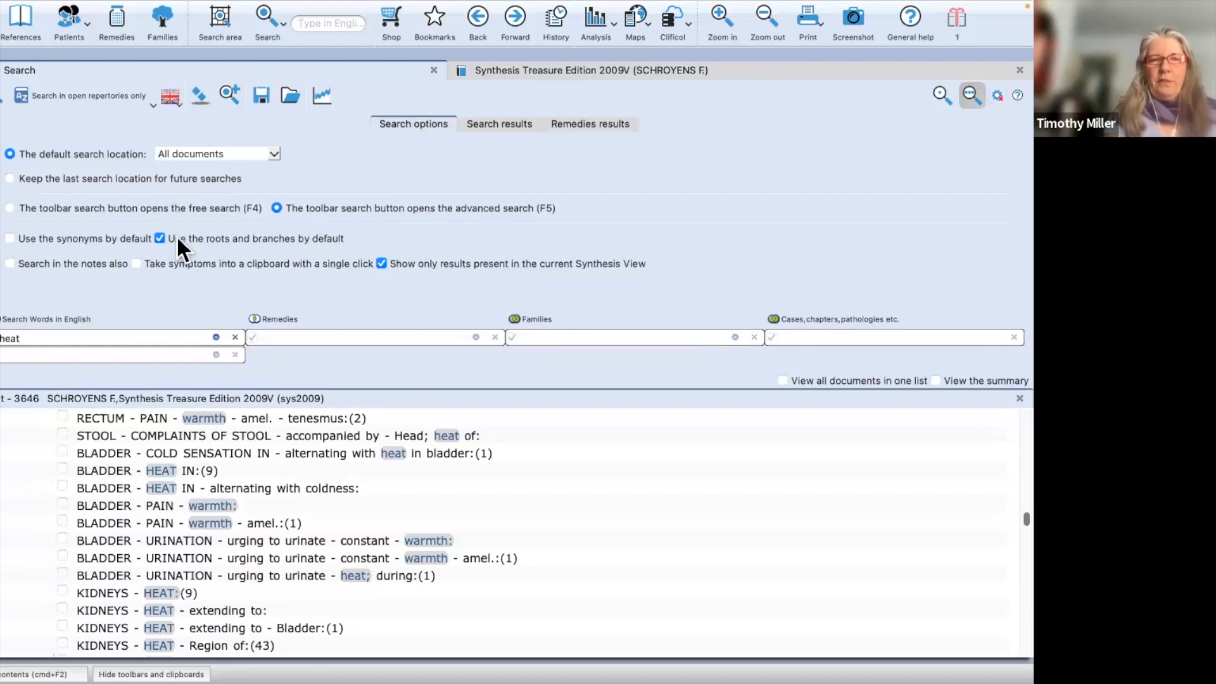
click(996, 94)
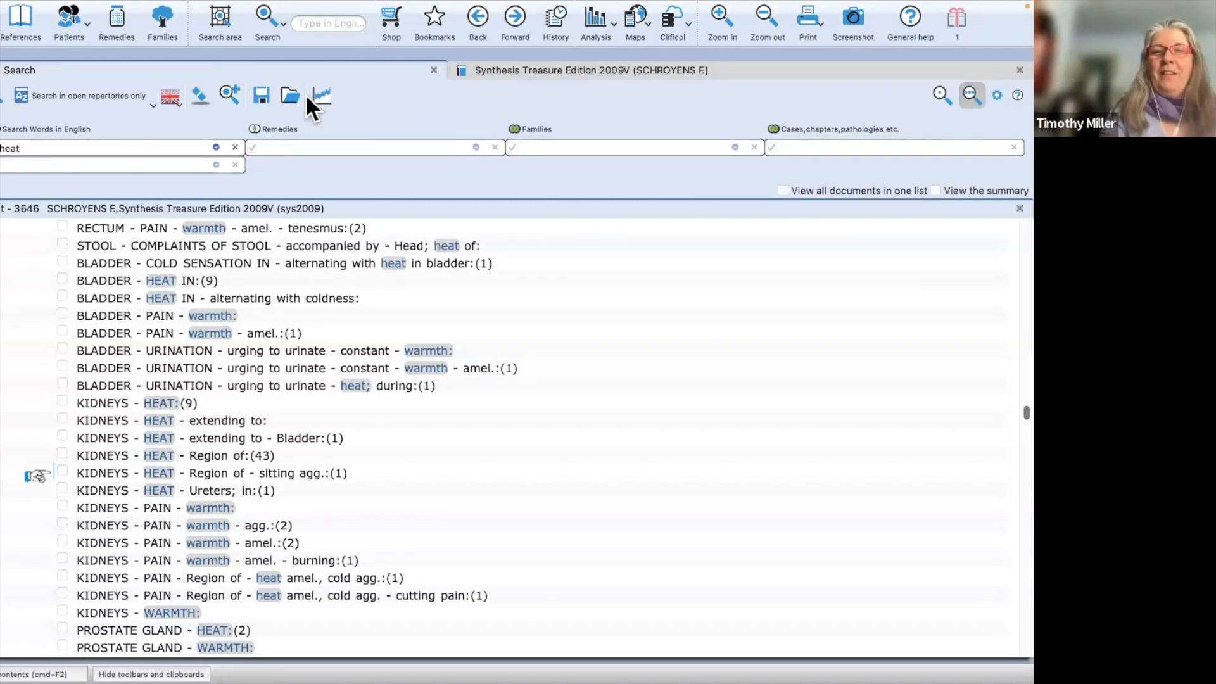
Step: Look over the saved searches in the SearchQueries folder and the dialog for saving search parameters, without loading or saving anything
click(289, 94)
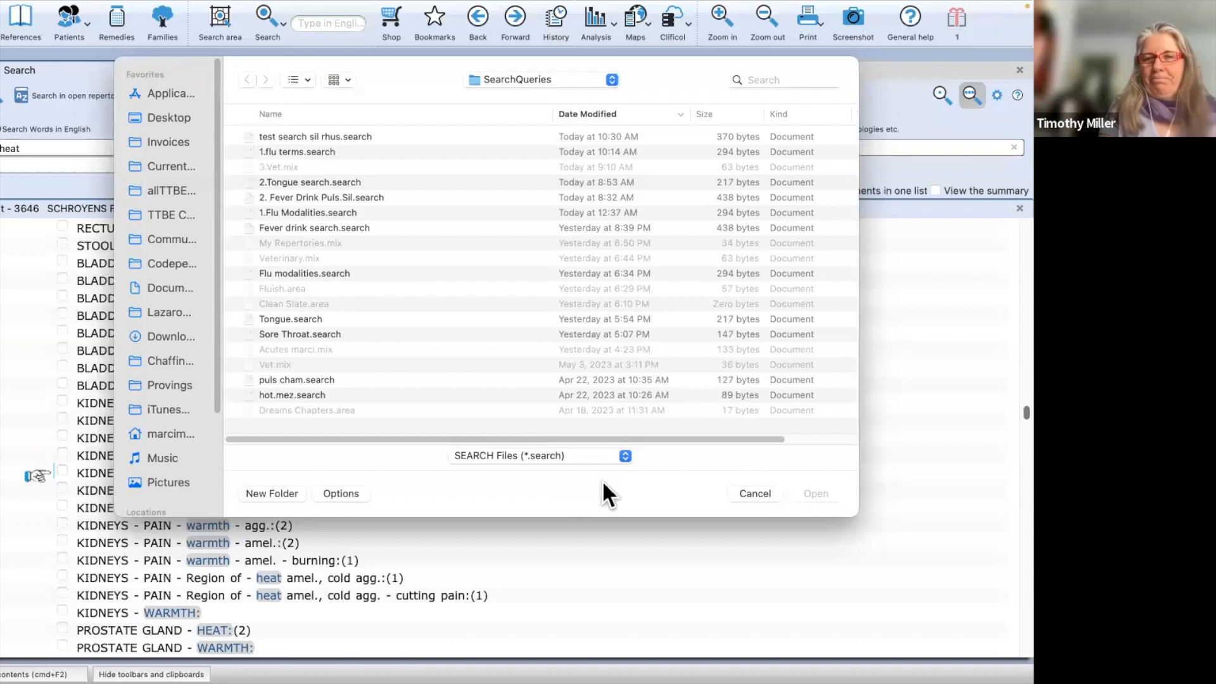
click(754, 494)
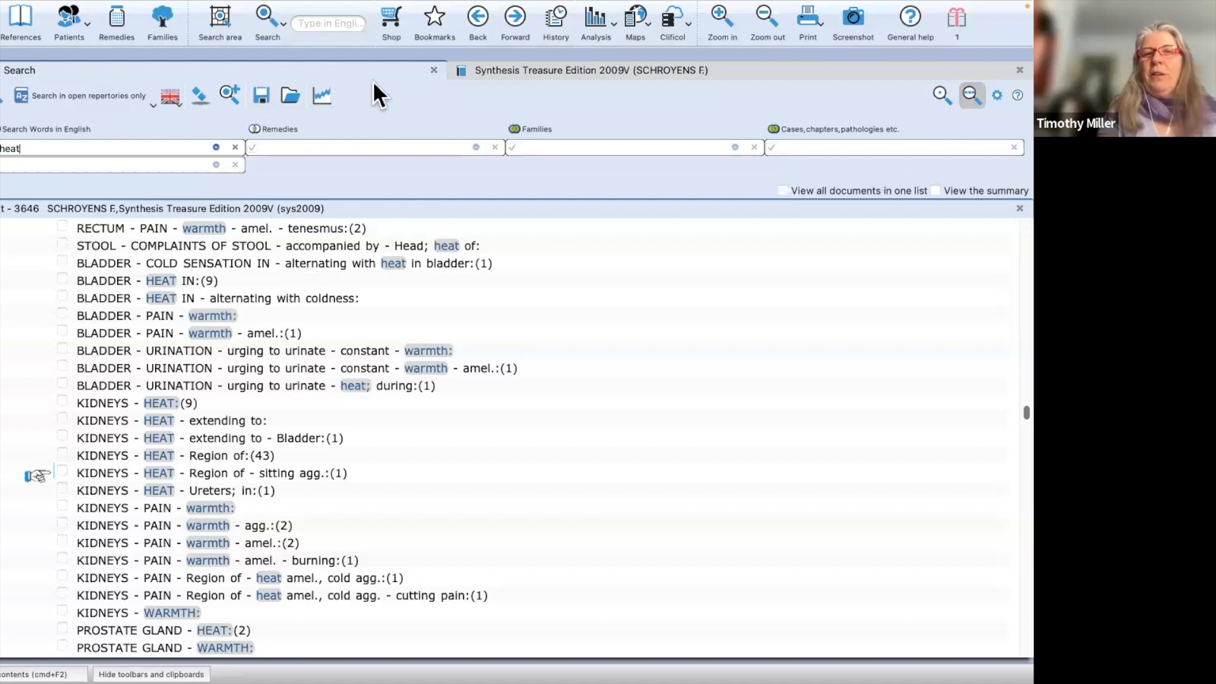
click(291, 96)
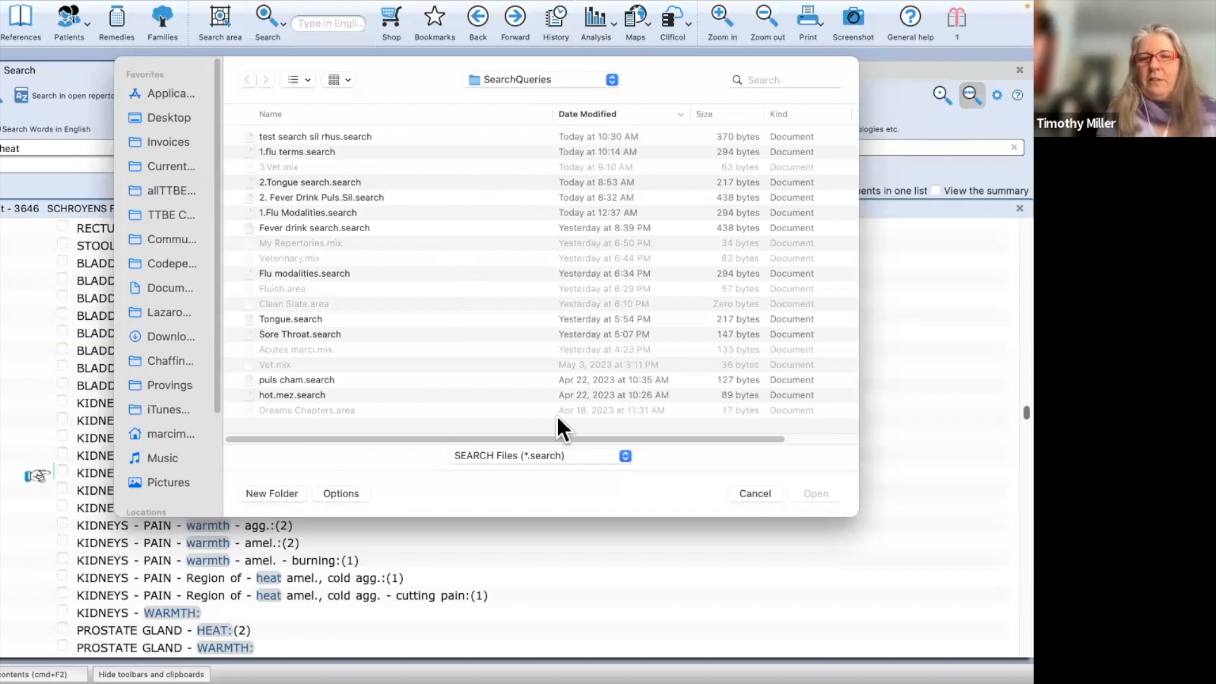
click(752, 494)
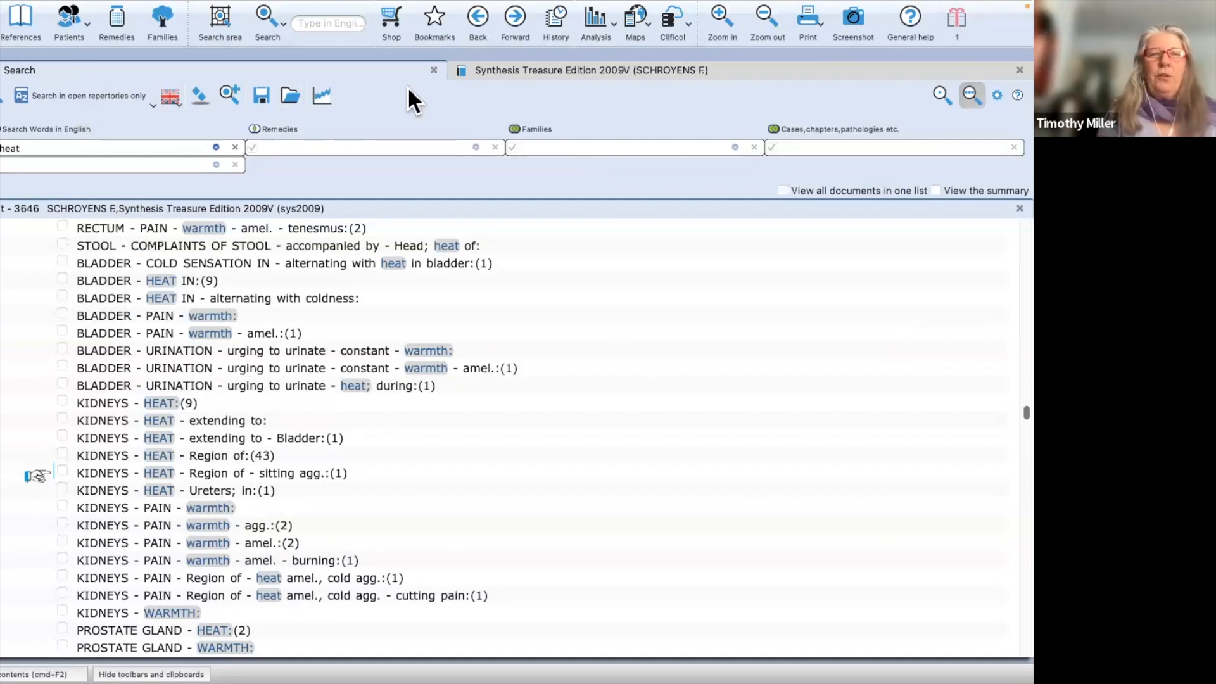
click(291, 94)
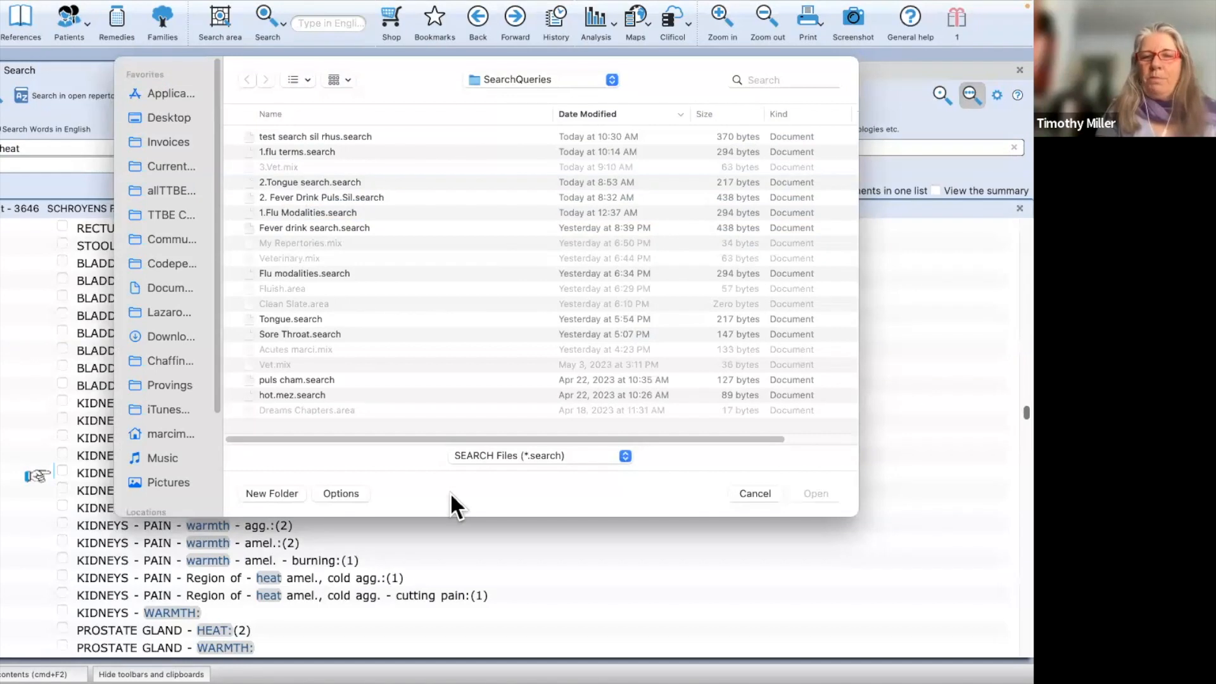
click(755, 493)
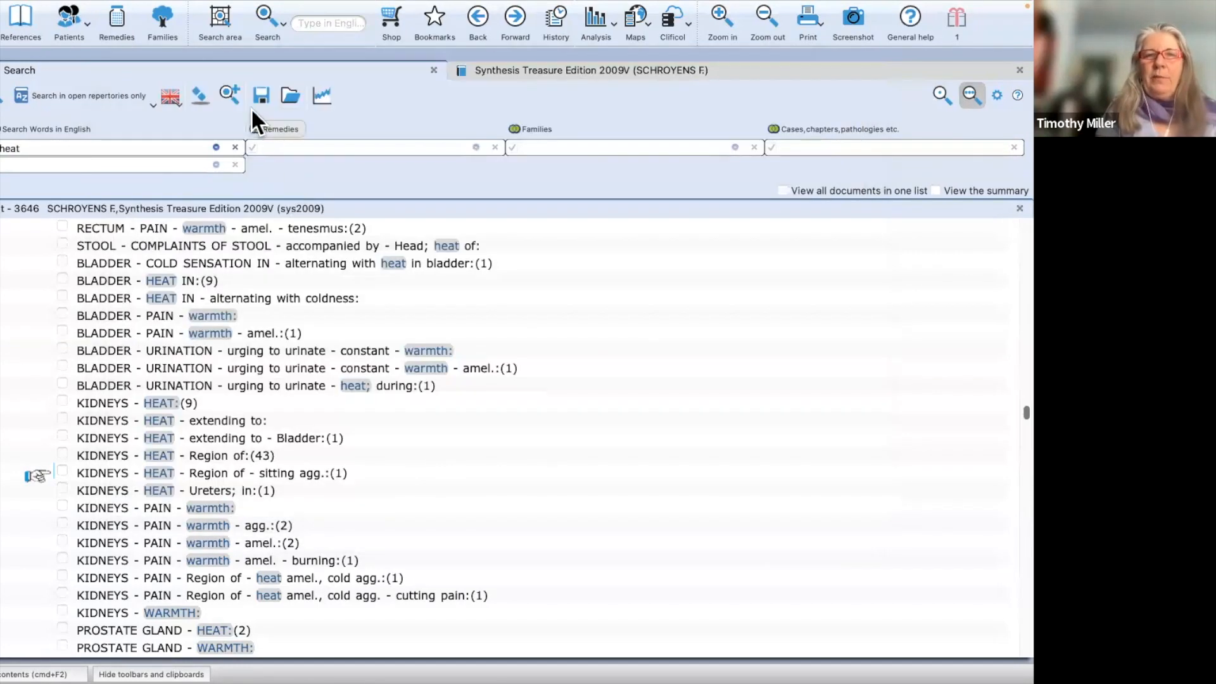
click(261, 96)
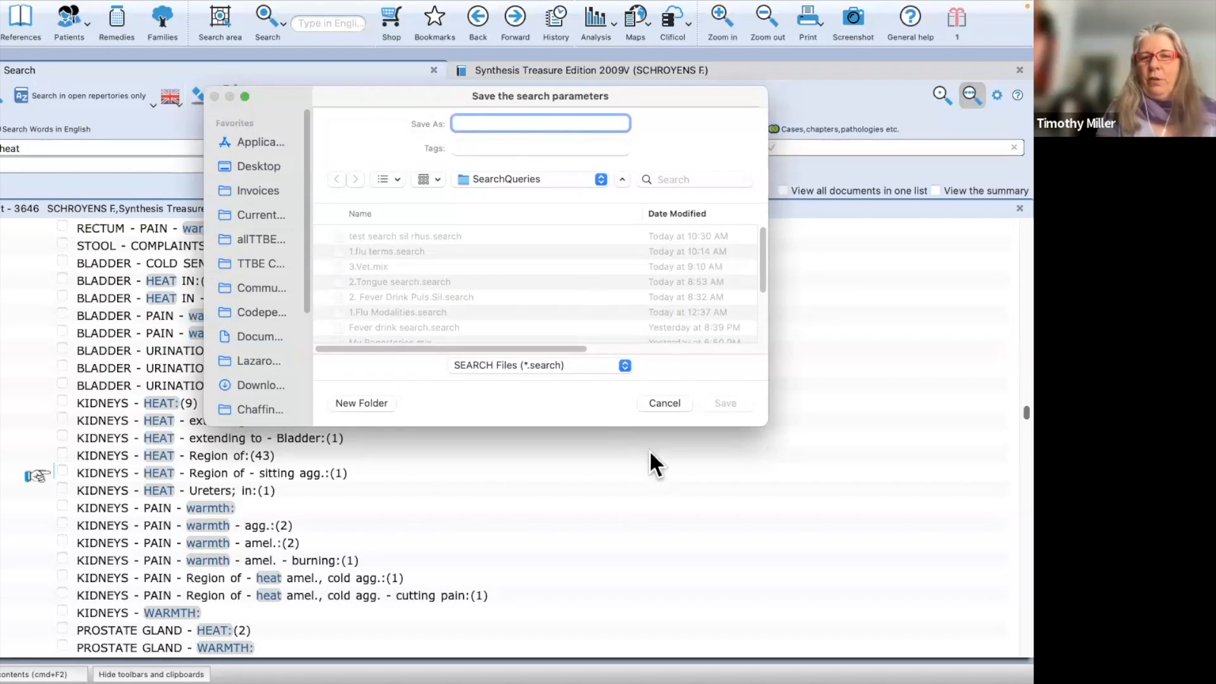
click(665, 403)
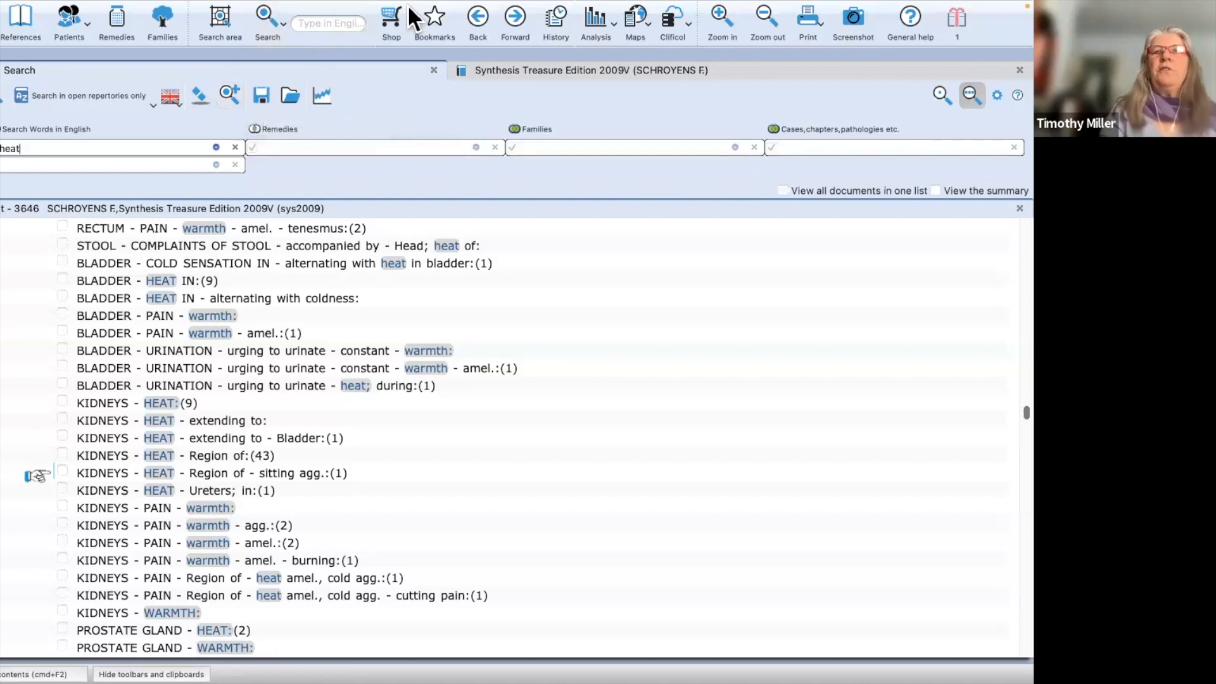
mouse_move(408, 5)
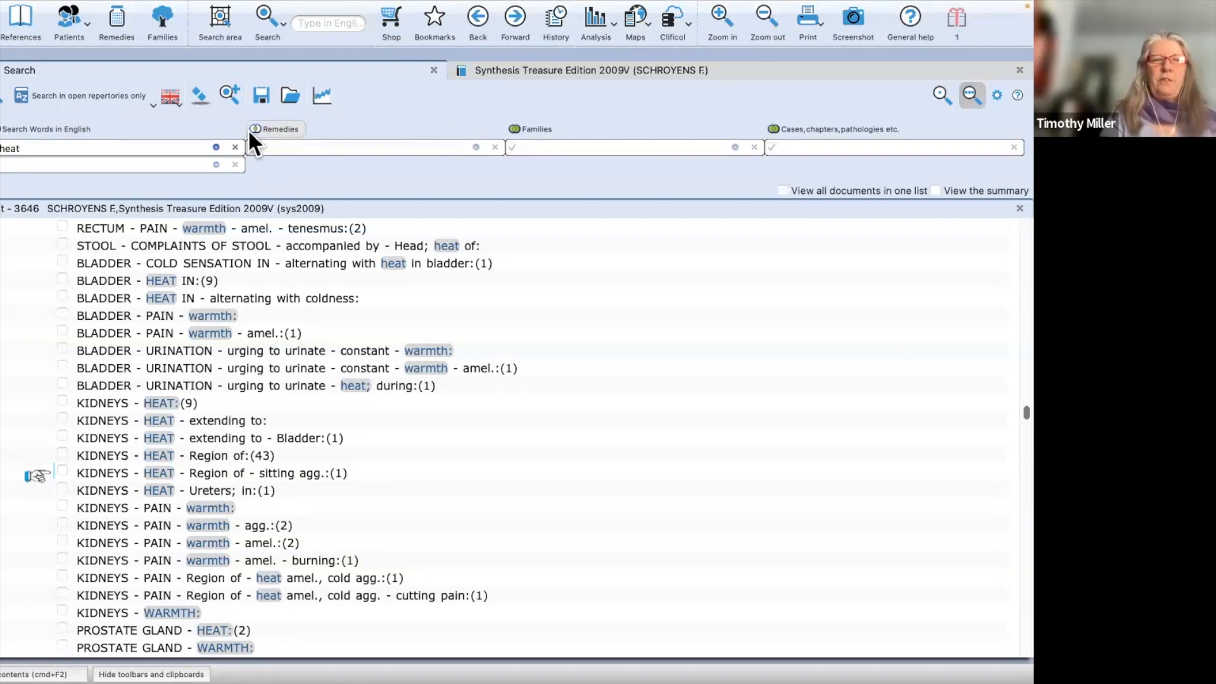
Step: Load the saved search 1.flu terms.search into the search form
click(291, 94)
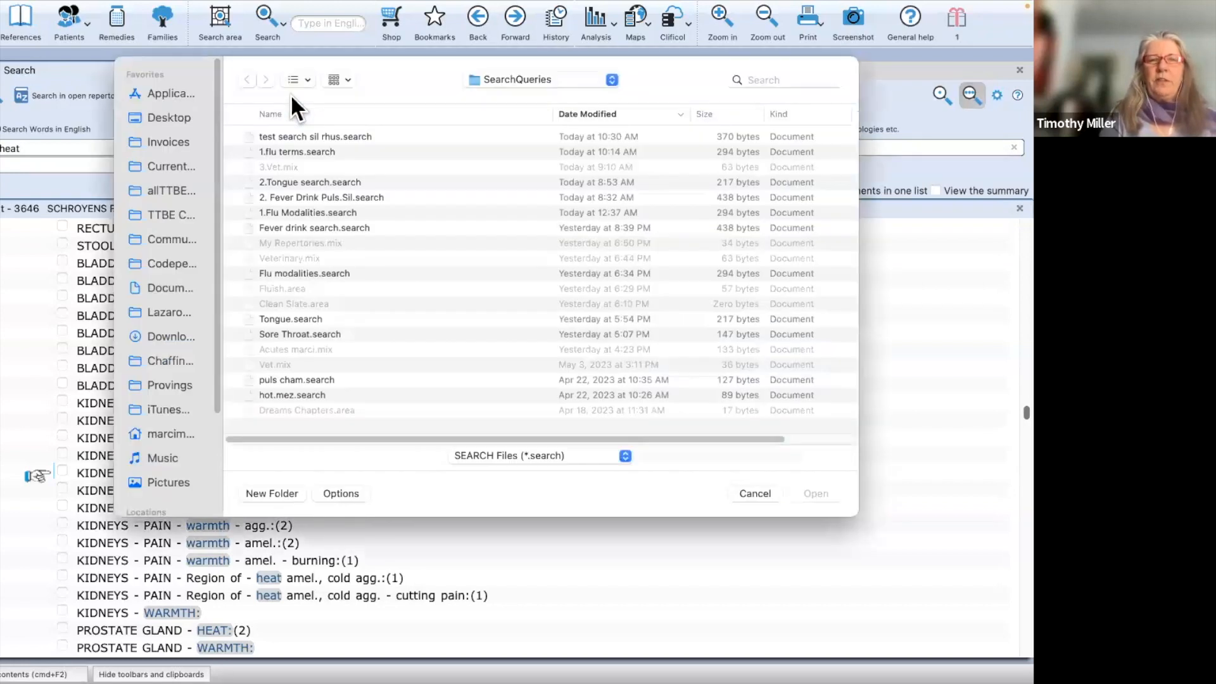
click(318, 152)
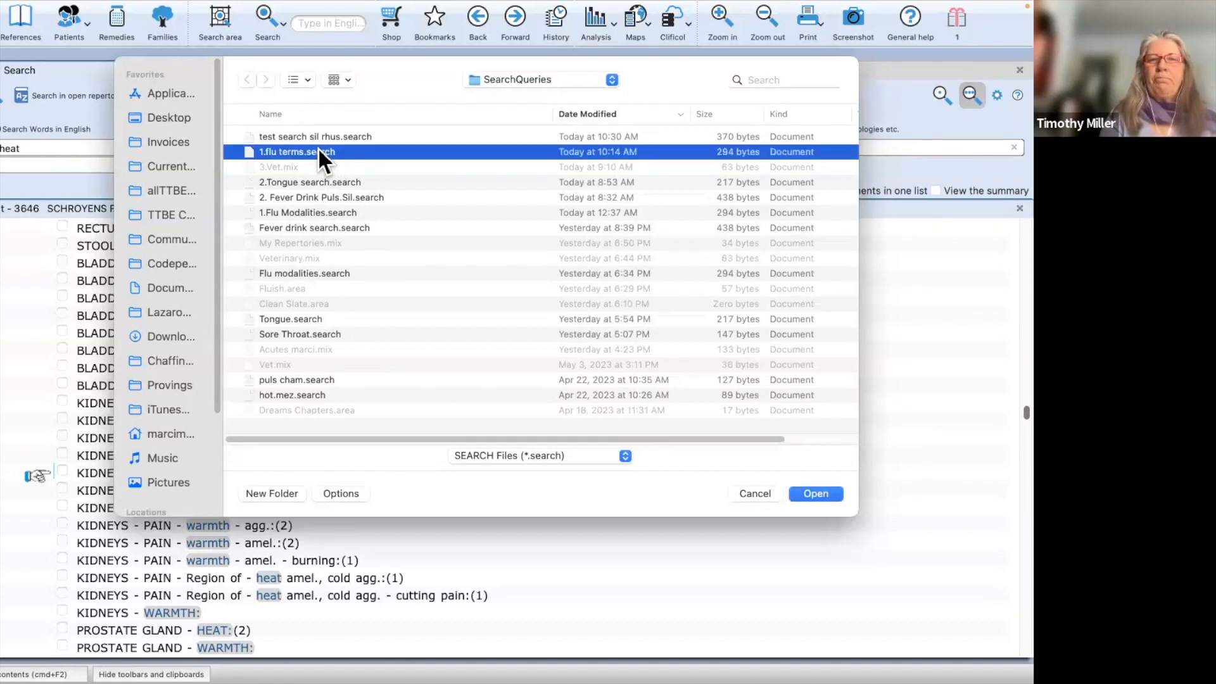
click(809, 495)
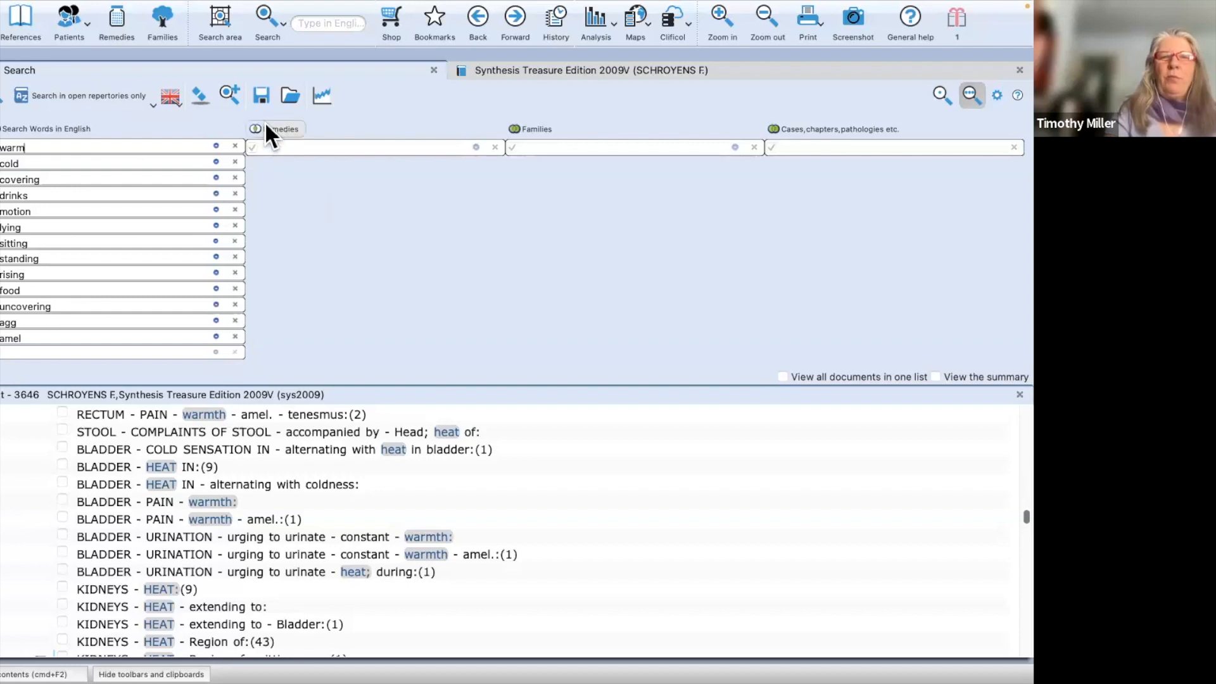
Step: Load the saved search 2.Tongue search.search into the search form
click(289, 95)
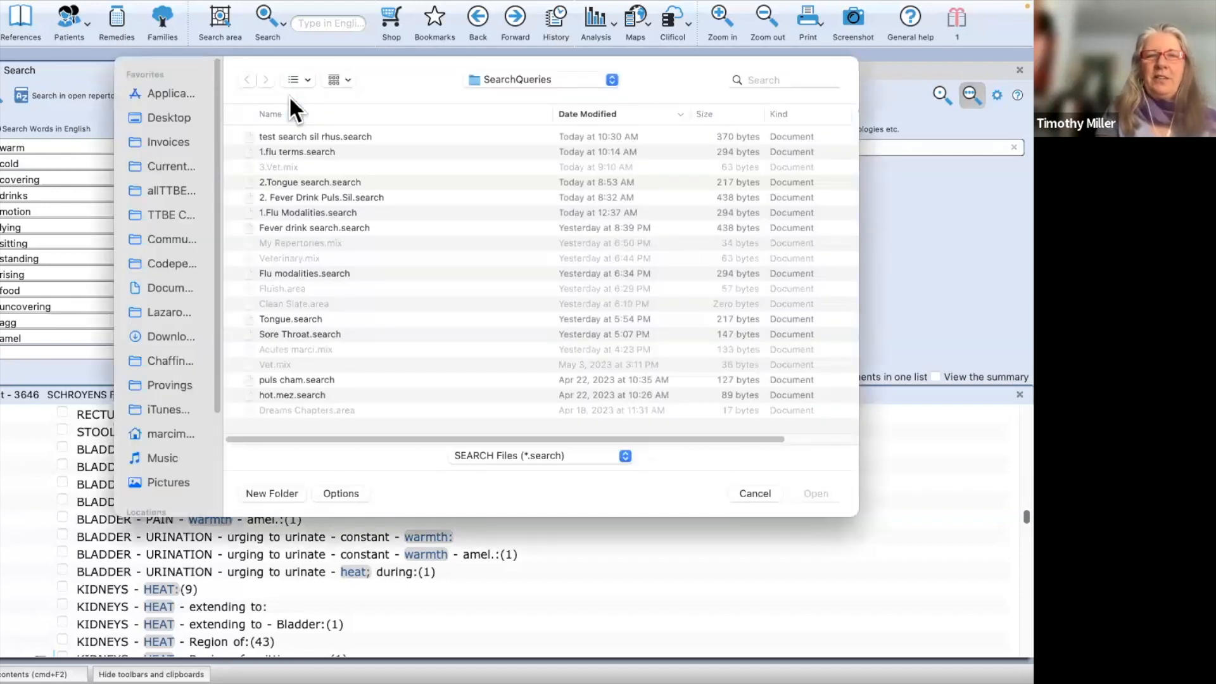
click(284, 182)
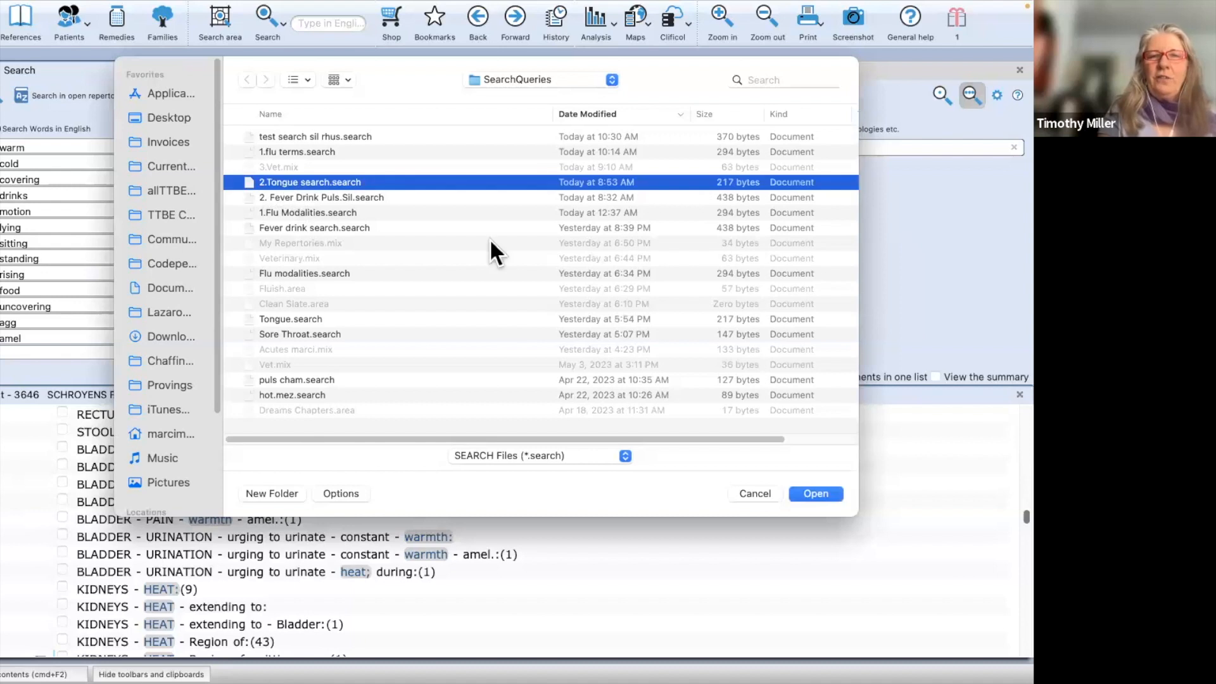
click(816, 493)
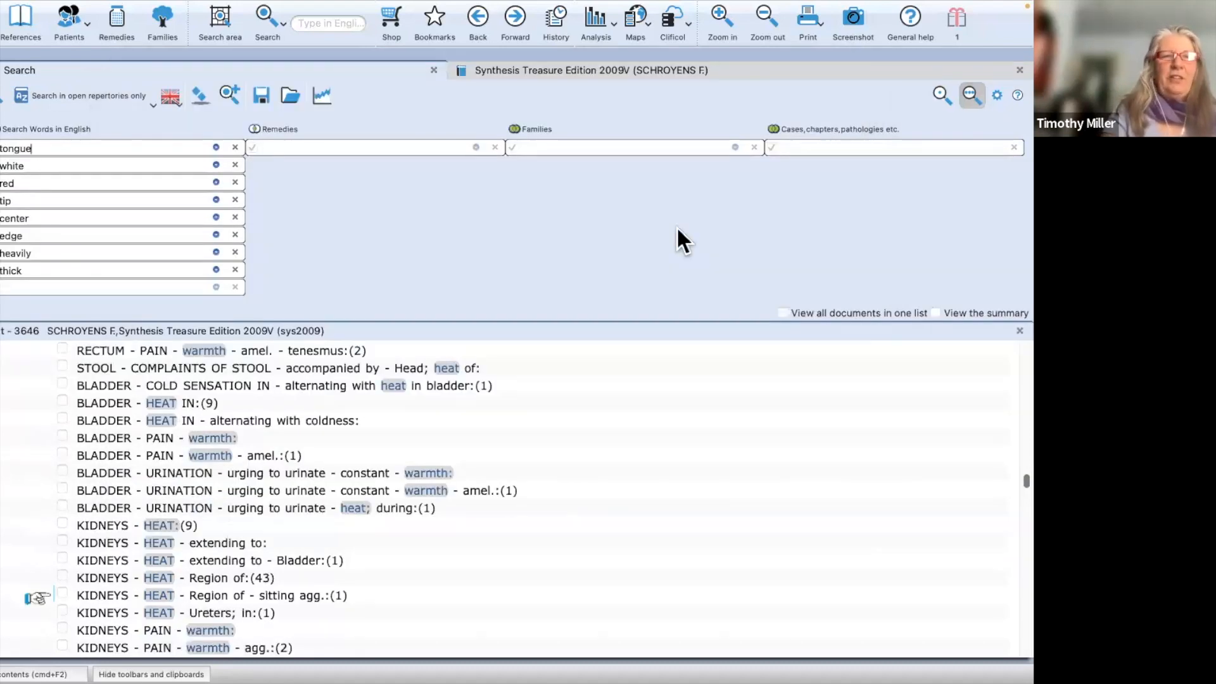
Step: Set the search location for the tongue search to all documents
click(388, 215)
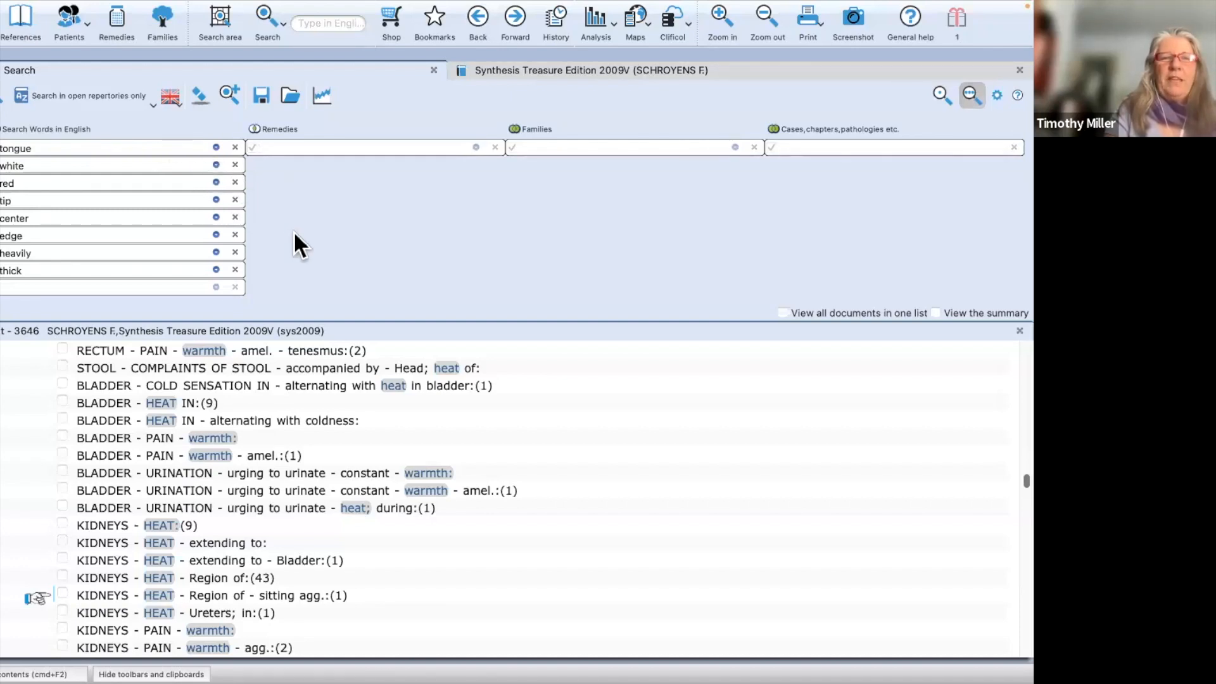
click(88, 94)
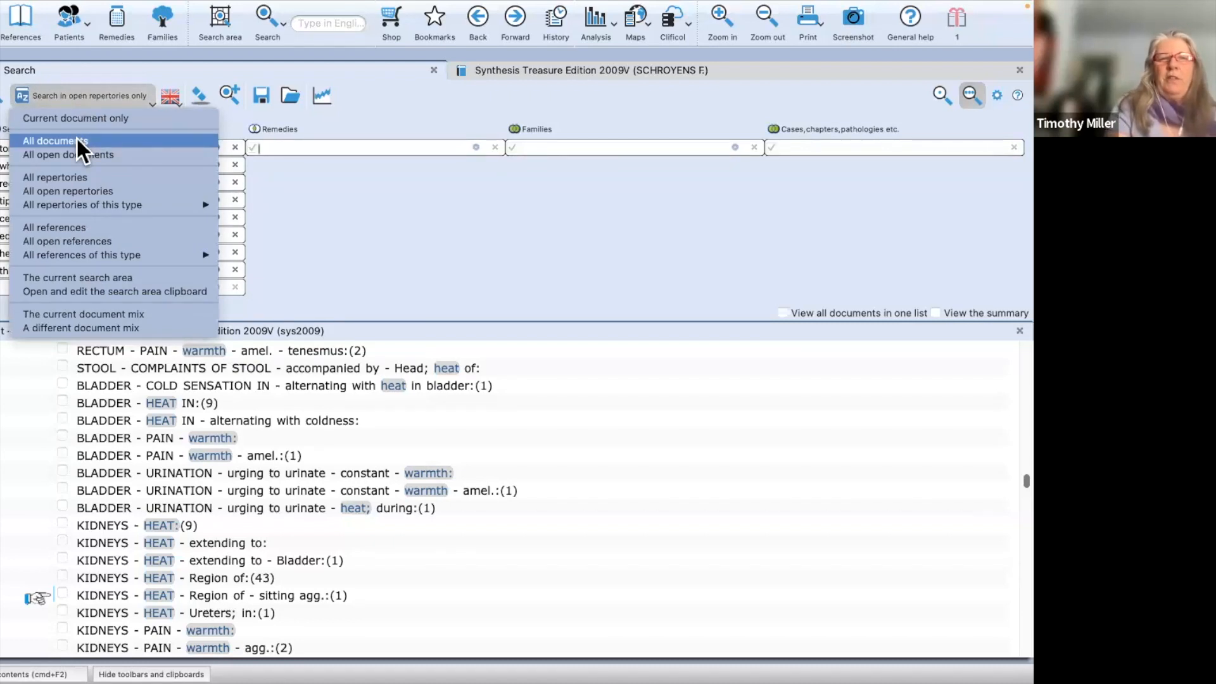
click(49, 137)
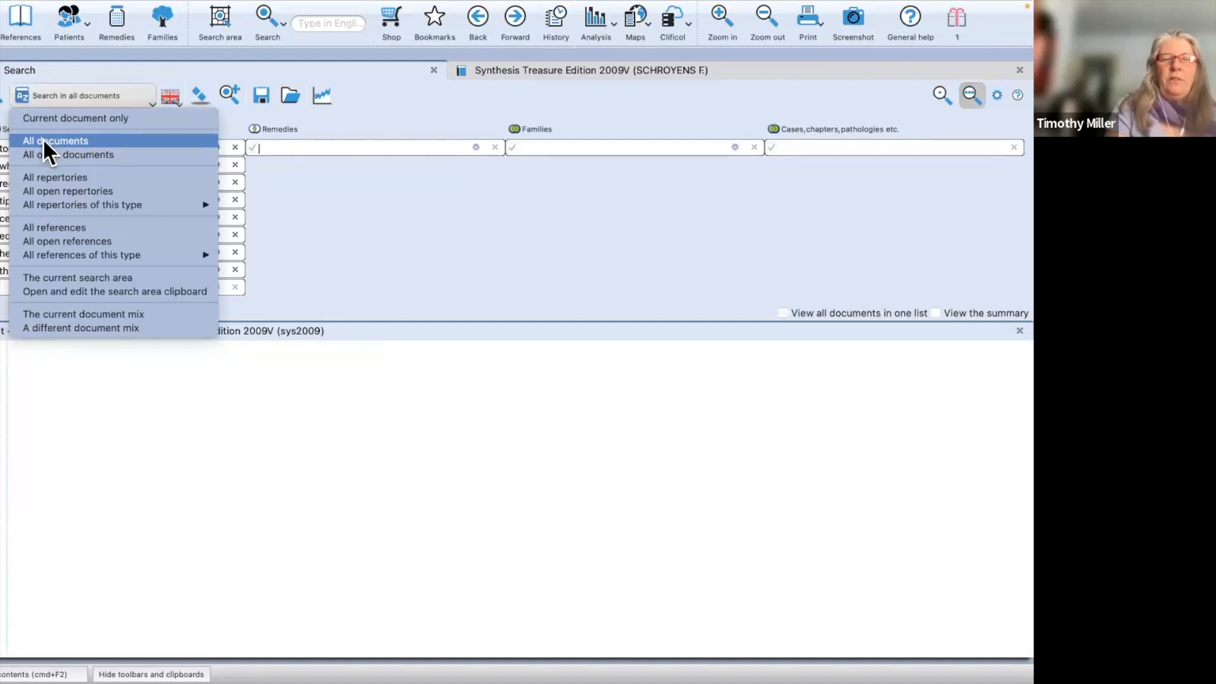
Step: Run the tongue and white search in all documents and view the results from Synthesis Treasure Edition 2009V
click(43, 138)
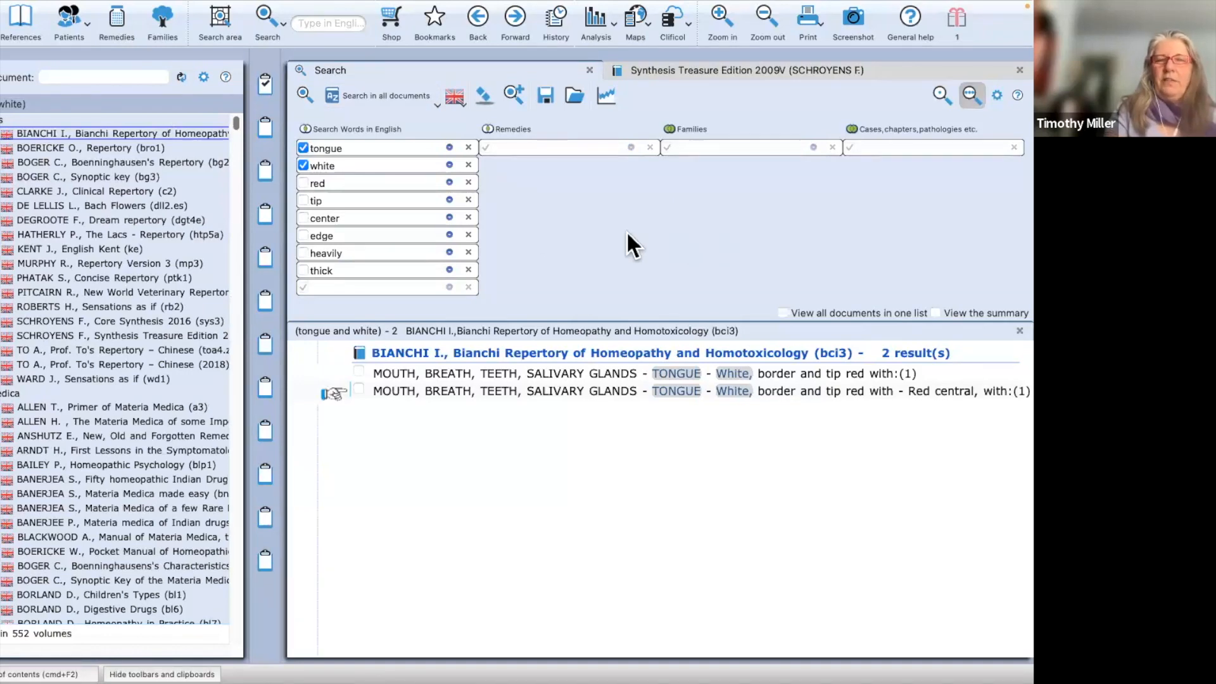
click(379, 123)
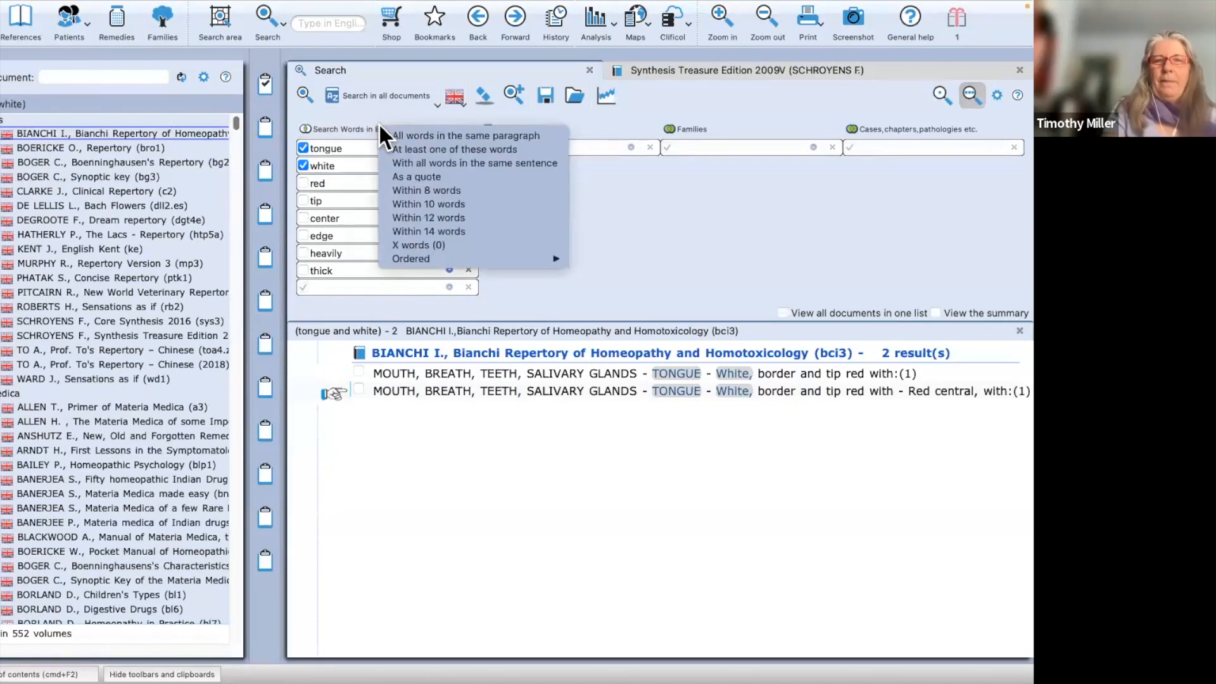
click(629, 205)
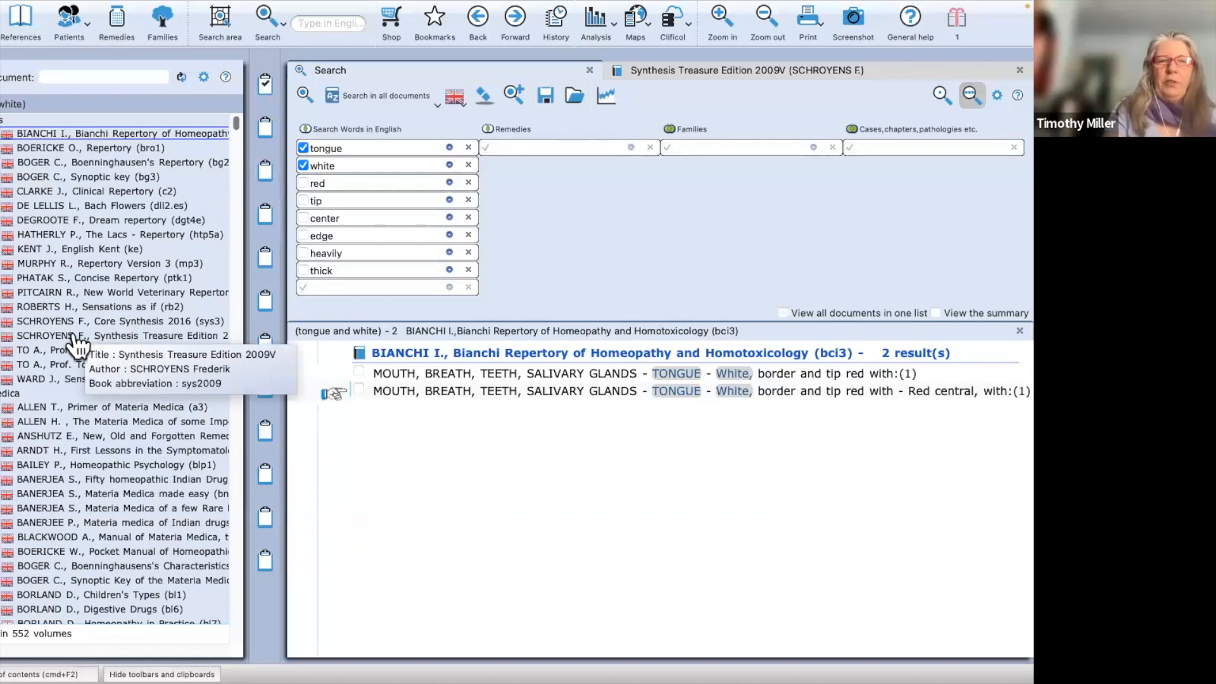
click(42, 338)
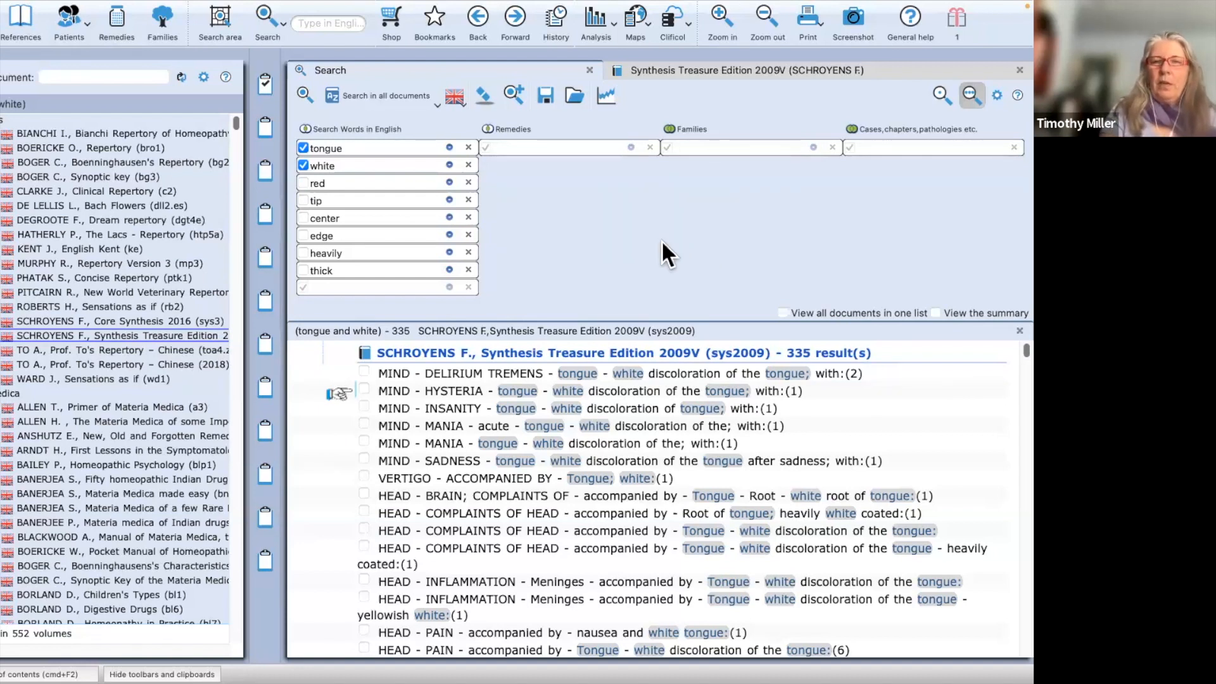
Step: Try the tongue and white search with all repertories as the location, and with all references
click(397, 93)
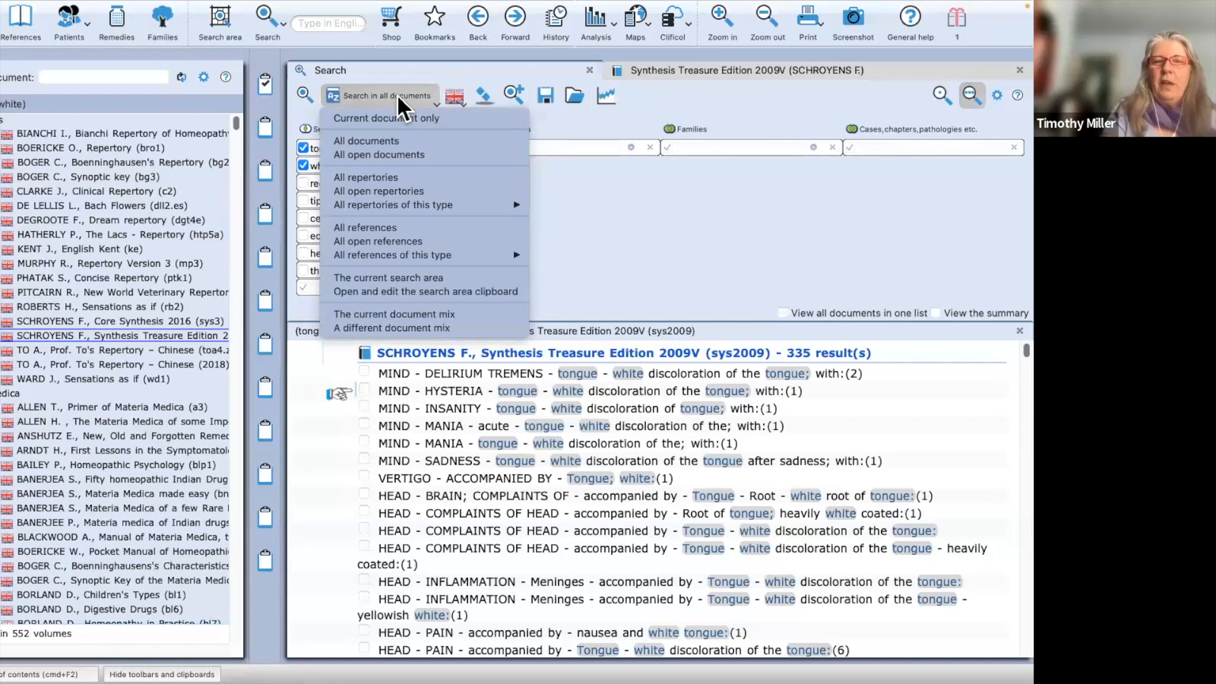
click(389, 178)
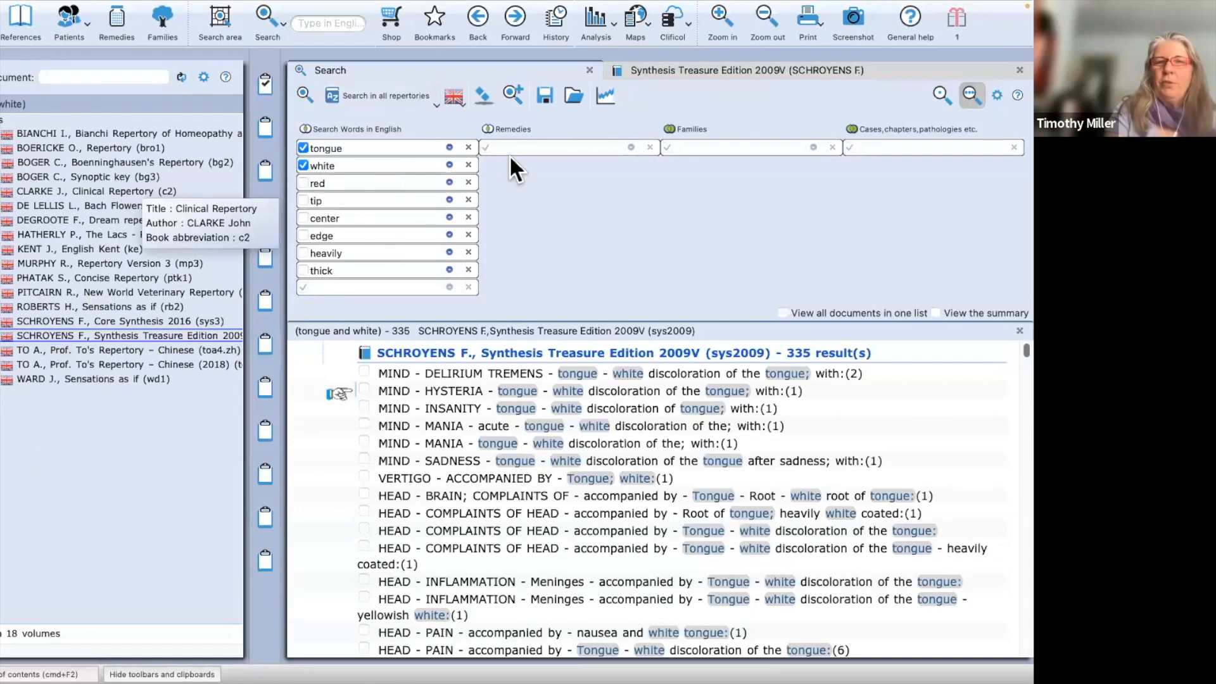
click(375, 84)
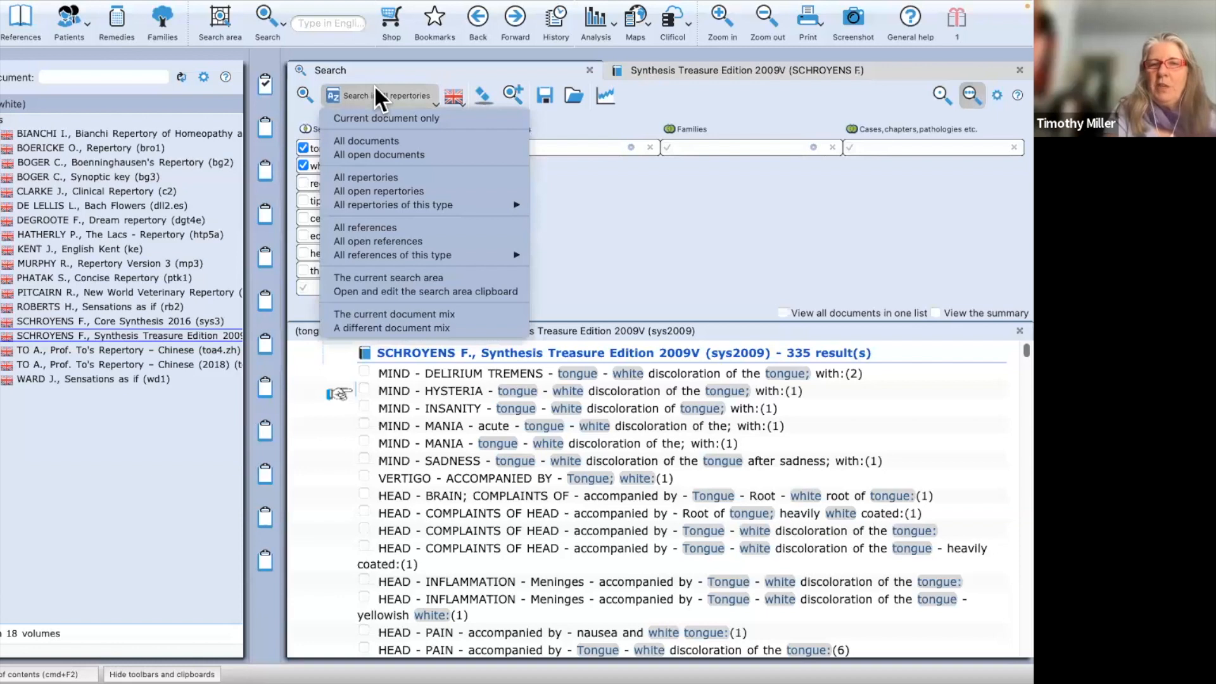
click(374, 227)
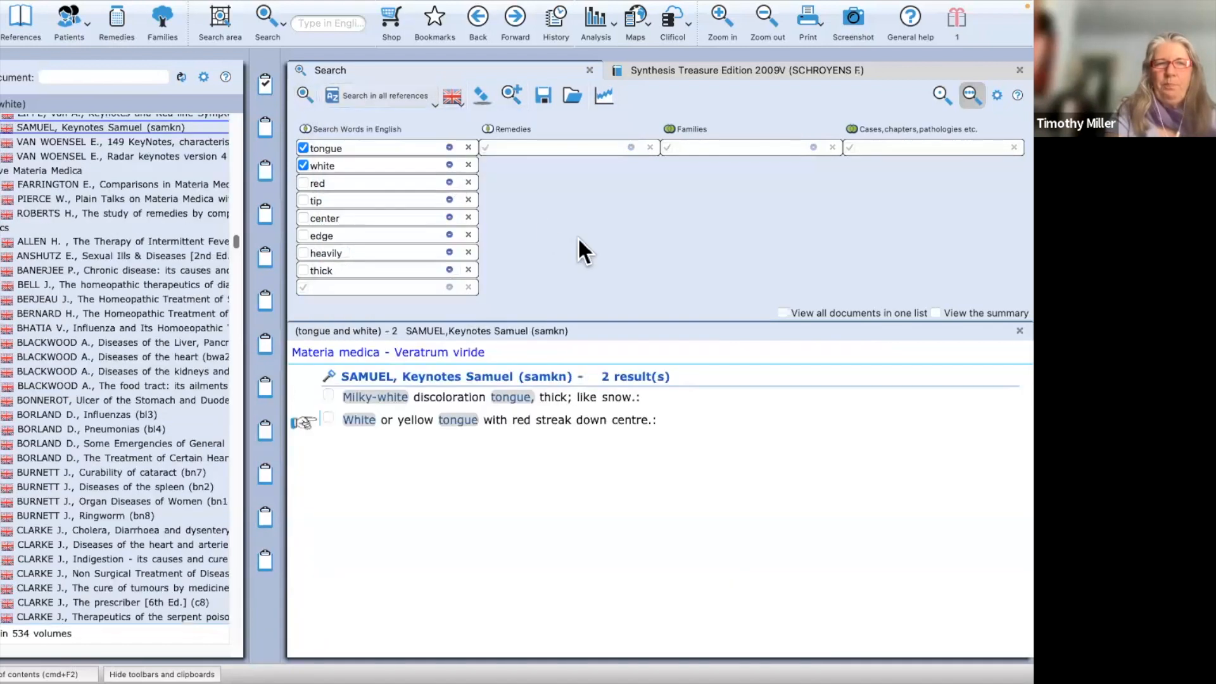
drag(235, 237, 229, 105)
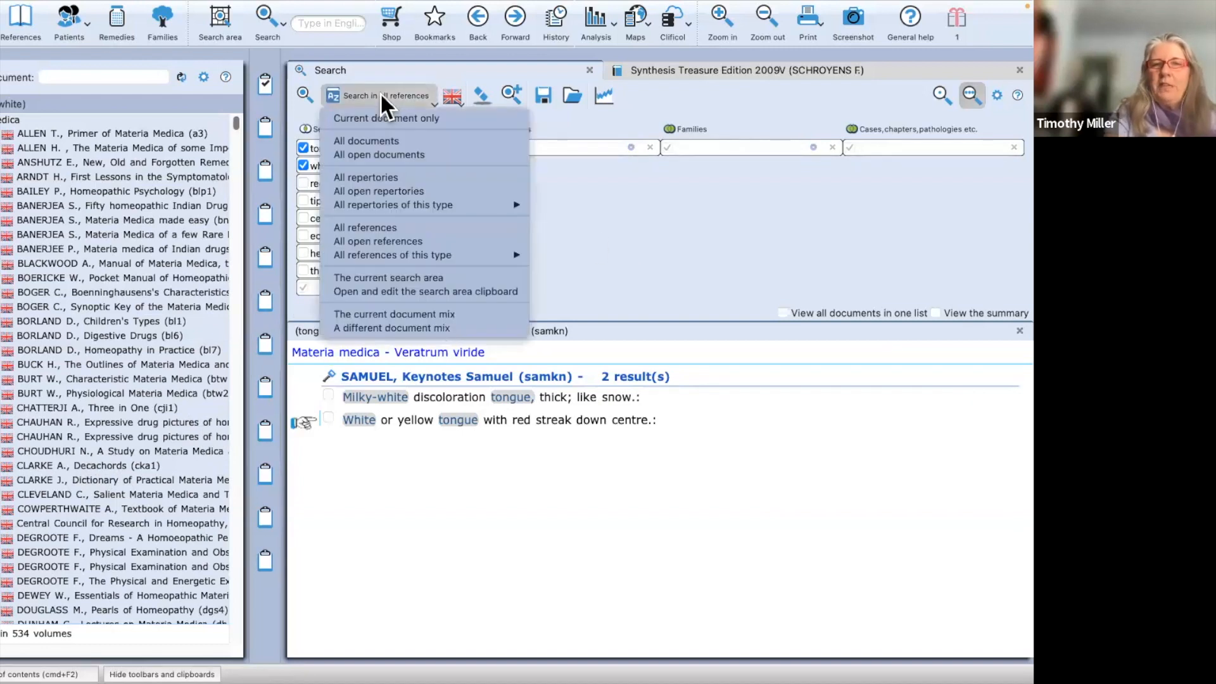
Step: Restrict the search to references of the Keynotes type and look at results in Keynotes and Characteristics with Comparisons
mouse_move(391, 258)
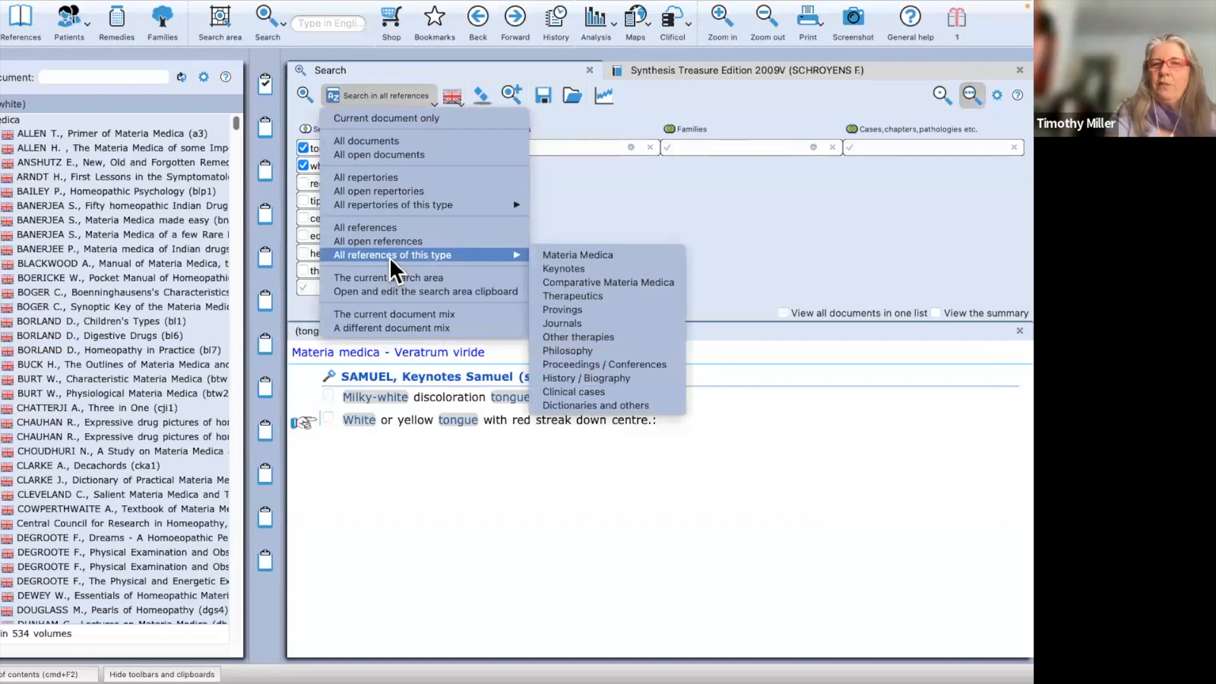
click(581, 268)
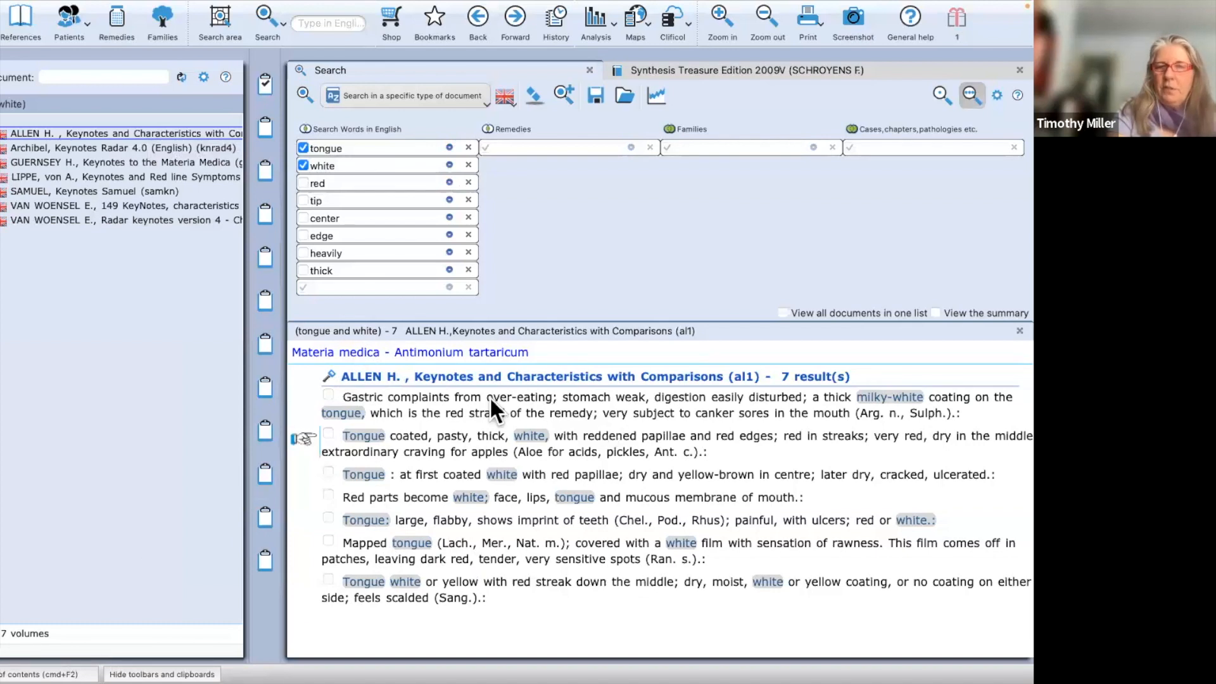
click(436, 393)
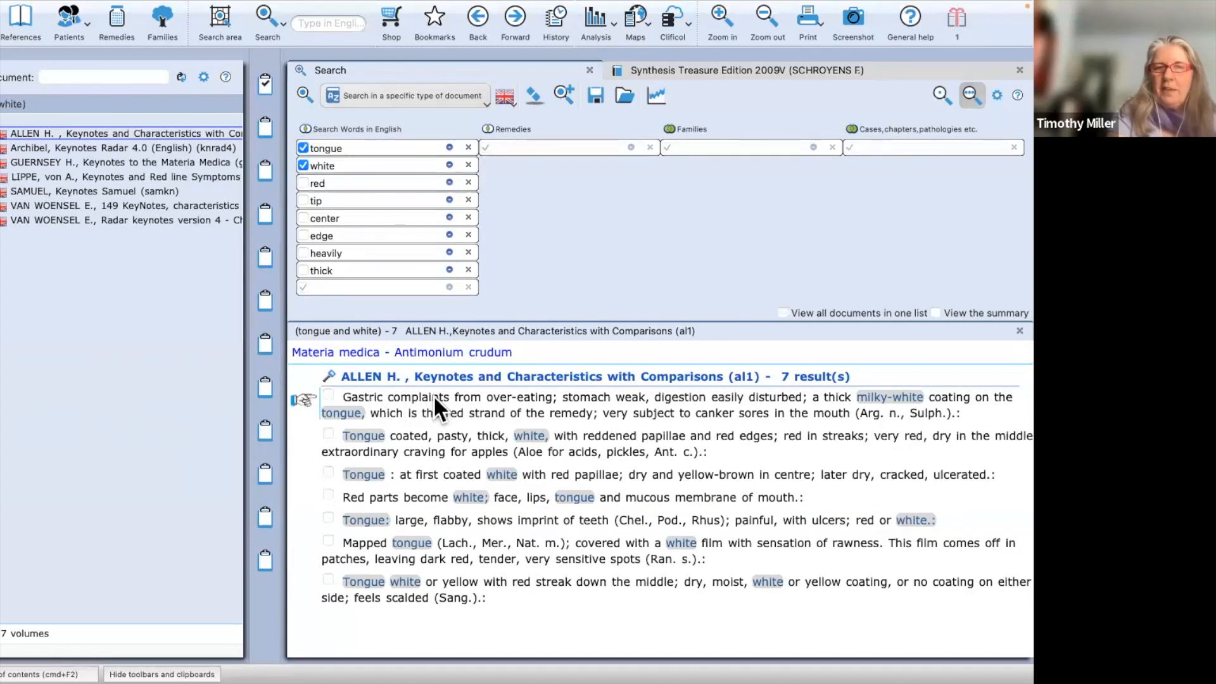
click(428, 434)
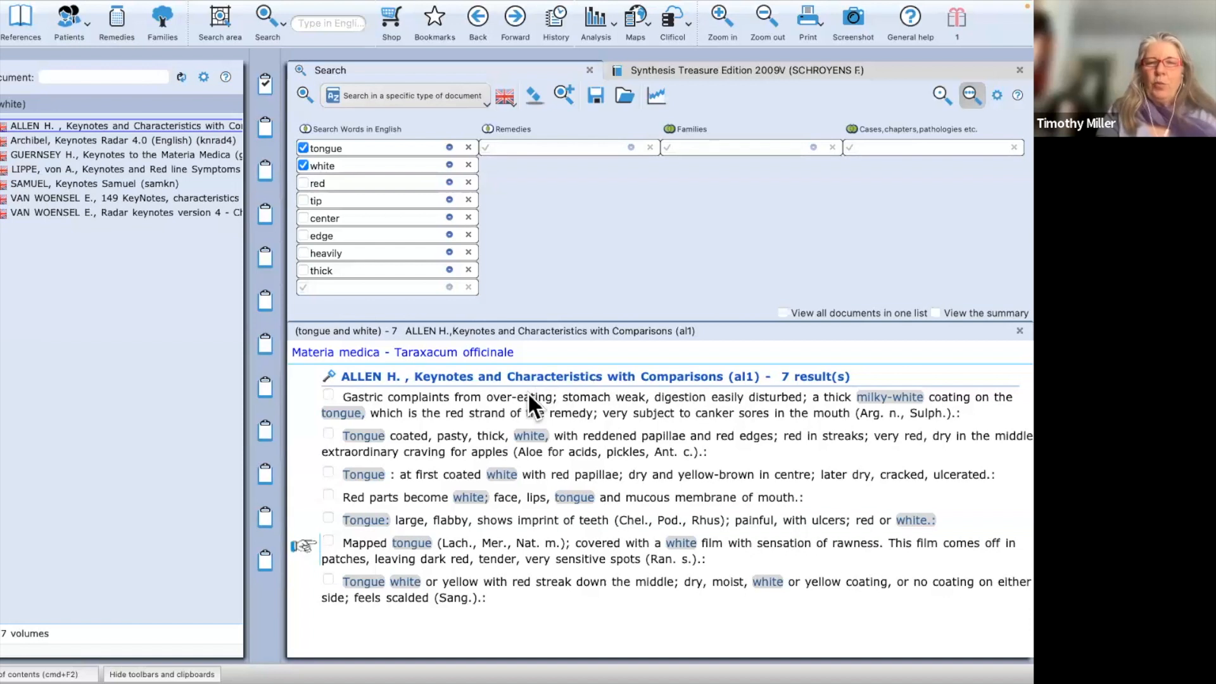
Step: Select all rubrics found in Keynotes and Characteristics with Comparisons and add them to the first clipboard
right_click(427, 405)
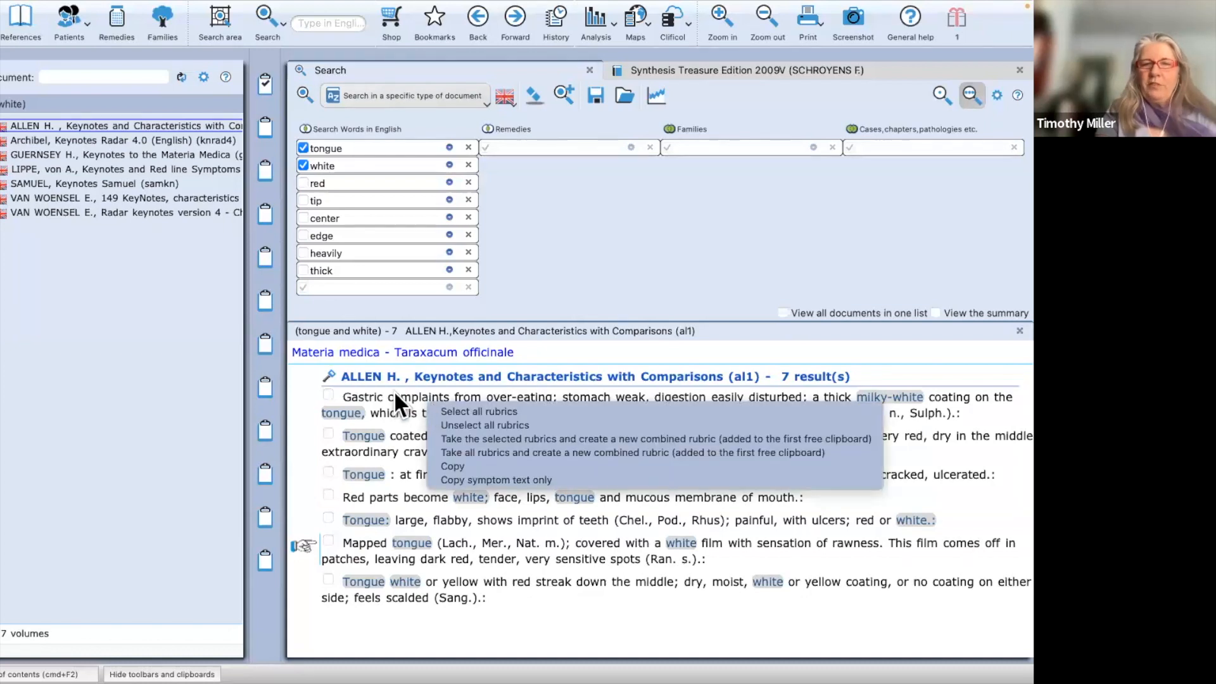
click(461, 412)
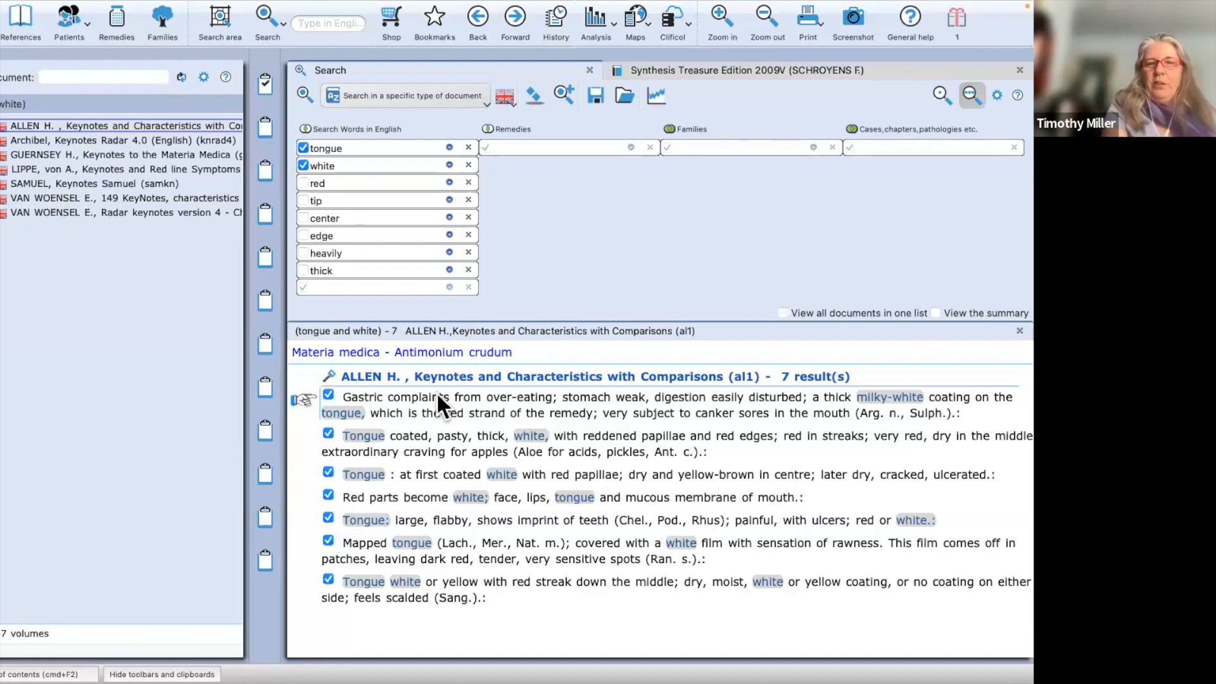
drag(436, 392, 265, 81)
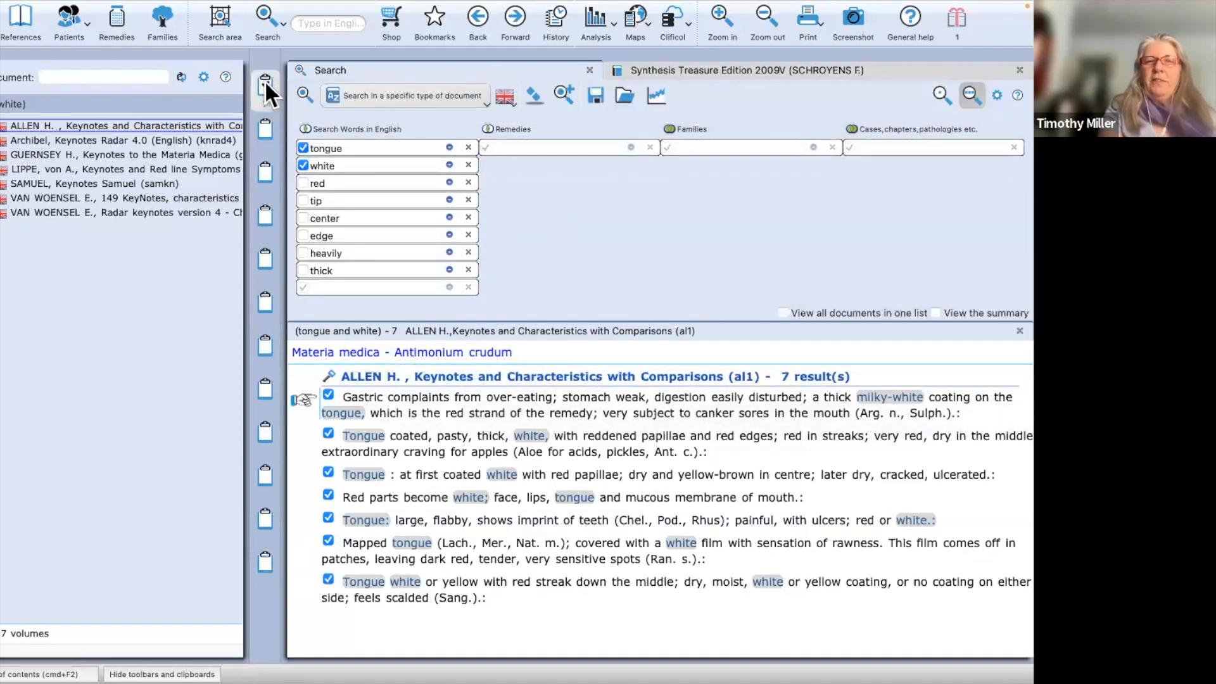
Step: Open the analysis of the first clipboard, with the table of contents hidden and the symptom column widened to show more rubric text
double_click(265, 81)
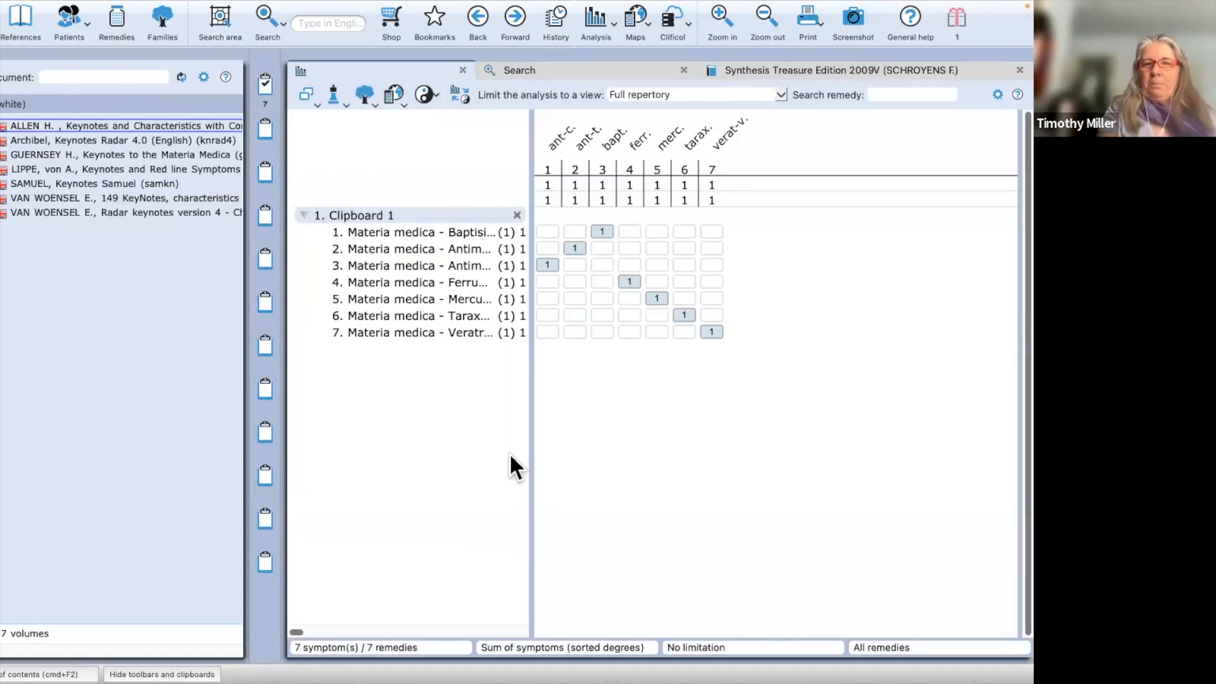
click(38, 675)
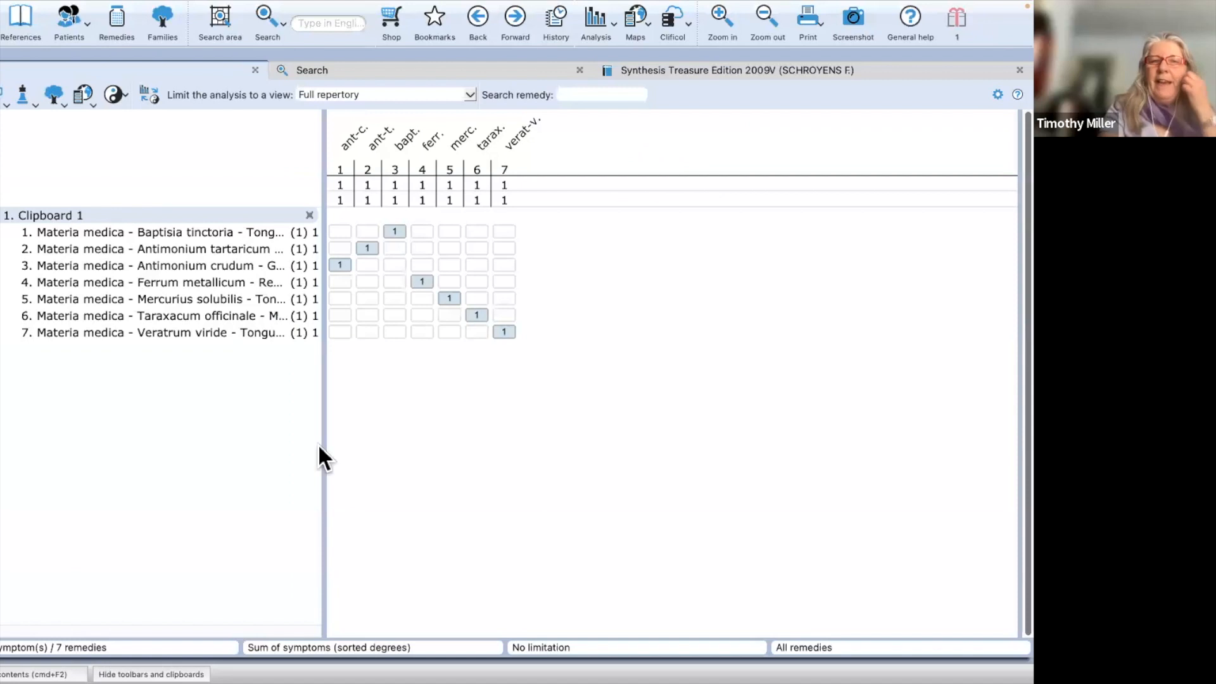
drag(325, 440, 544, 424)
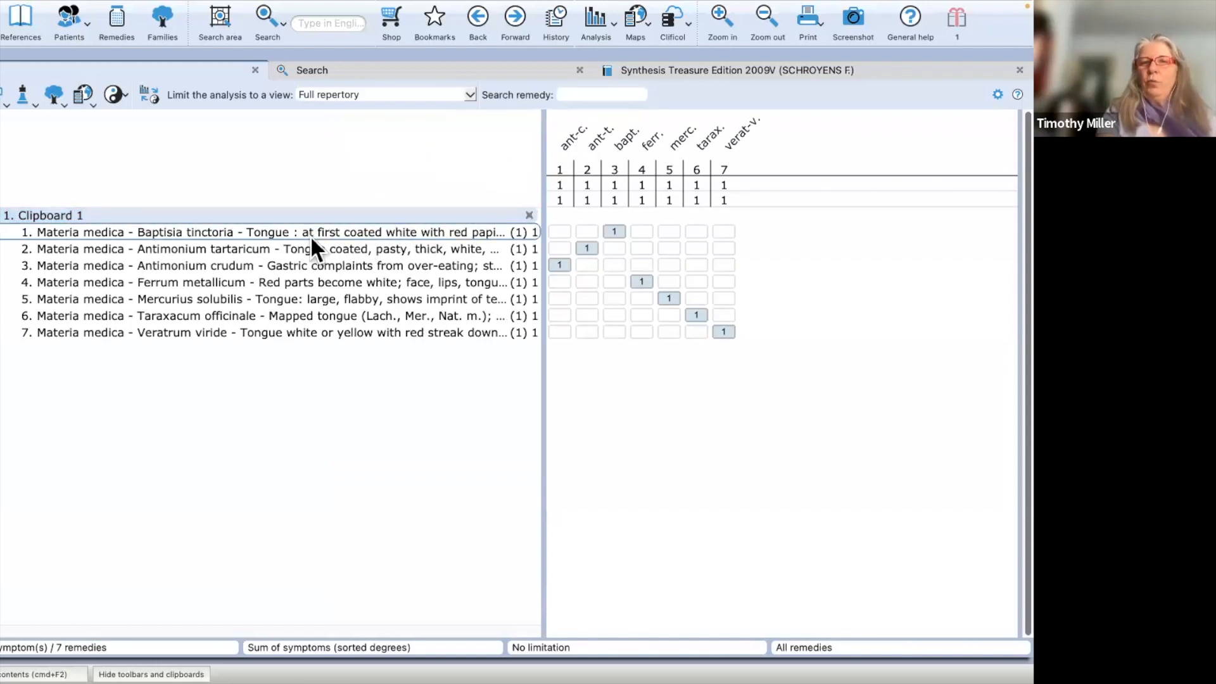
Step: View the details of the Baptisia tinctoria symptom and its passage in the source book, and return to the search
mouse_move(310, 236)
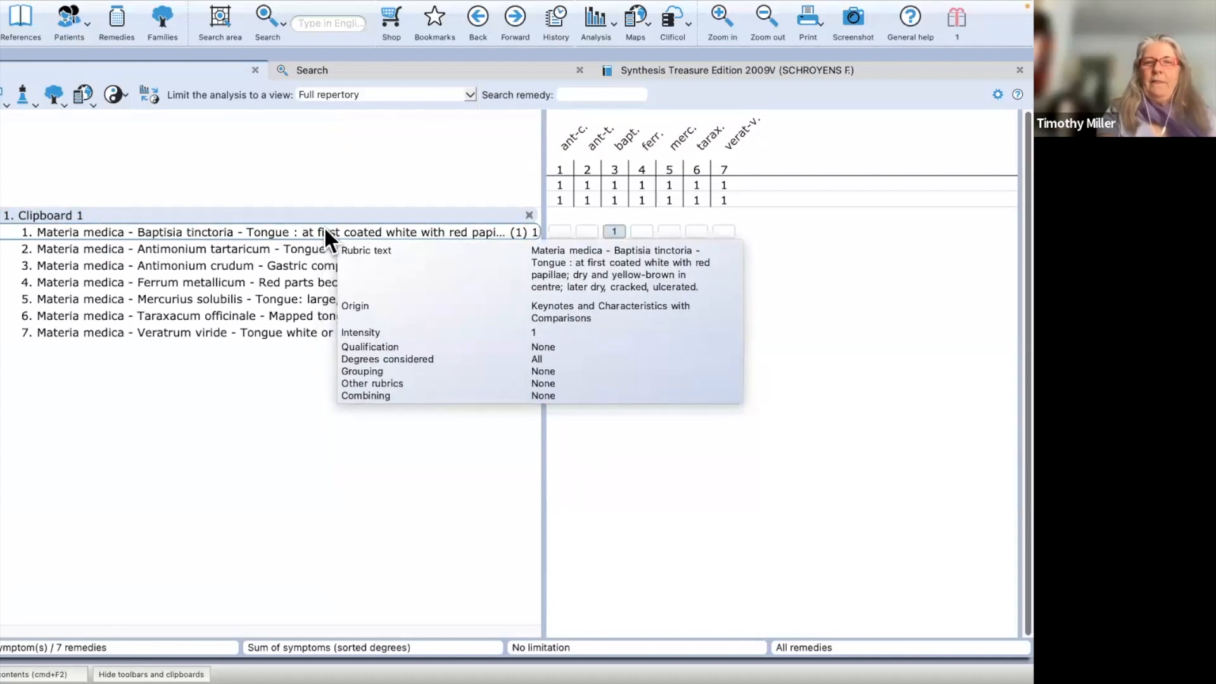
double_click(268, 232)
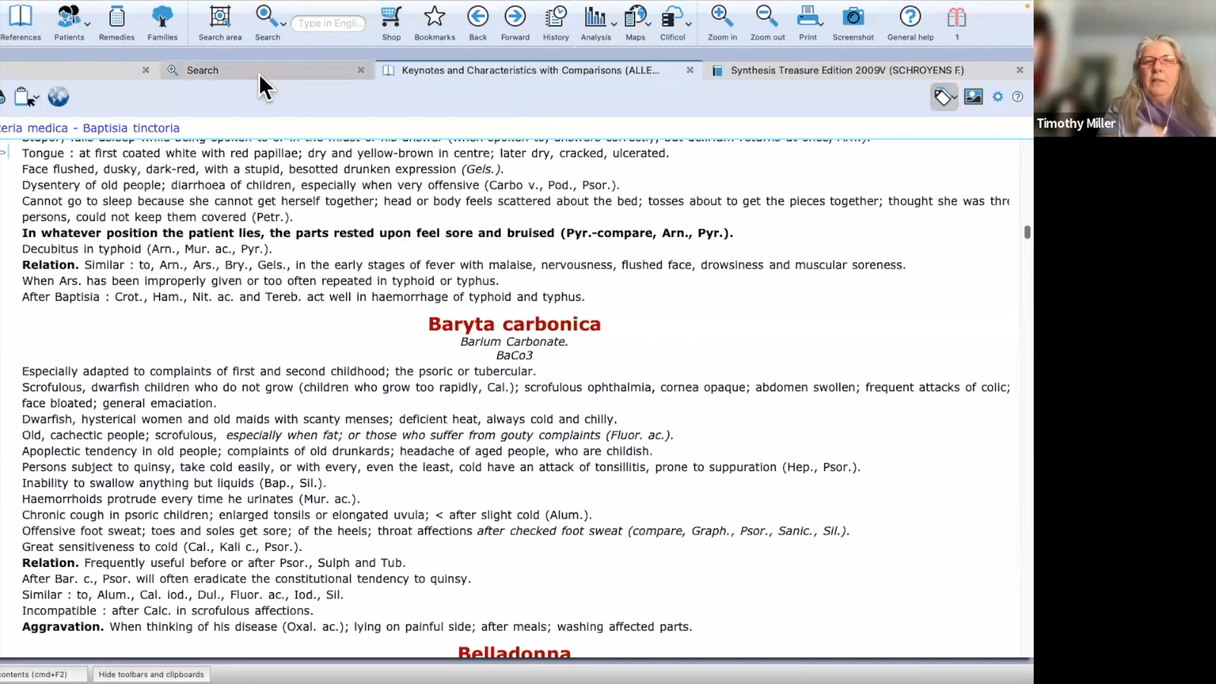
click(278, 68)
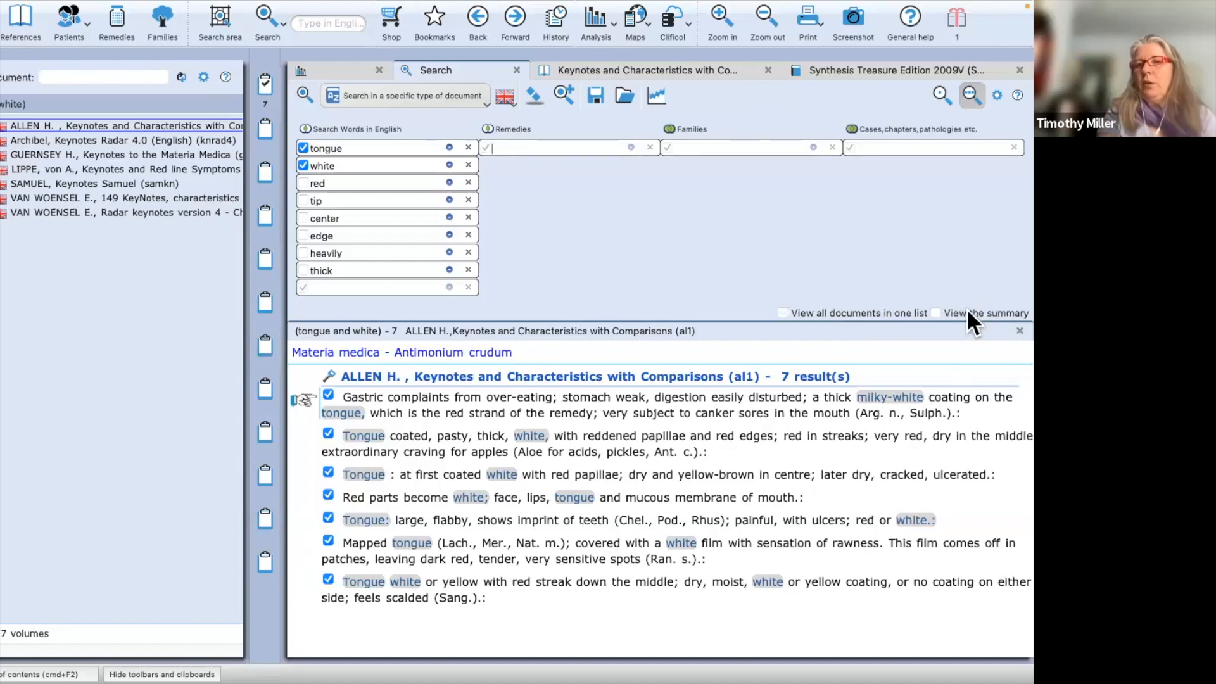
Step: Show the tongue and white results from all the Keynotes documents in one list
click(784, 313)
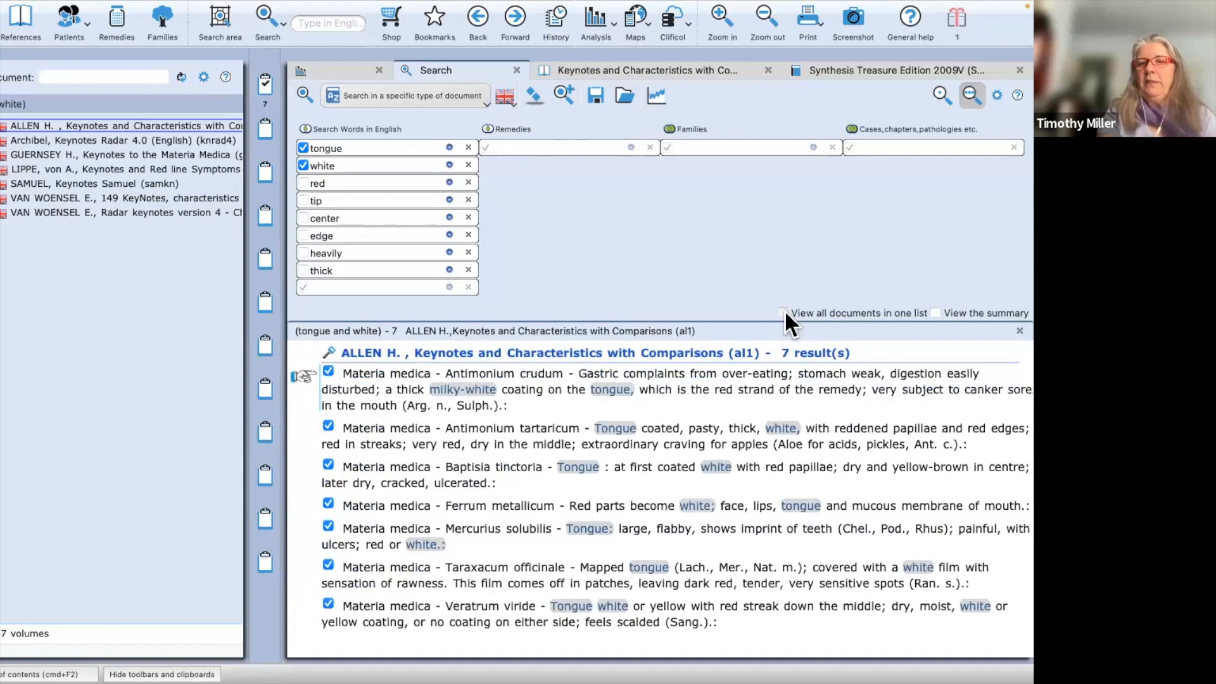
click(785, 312)
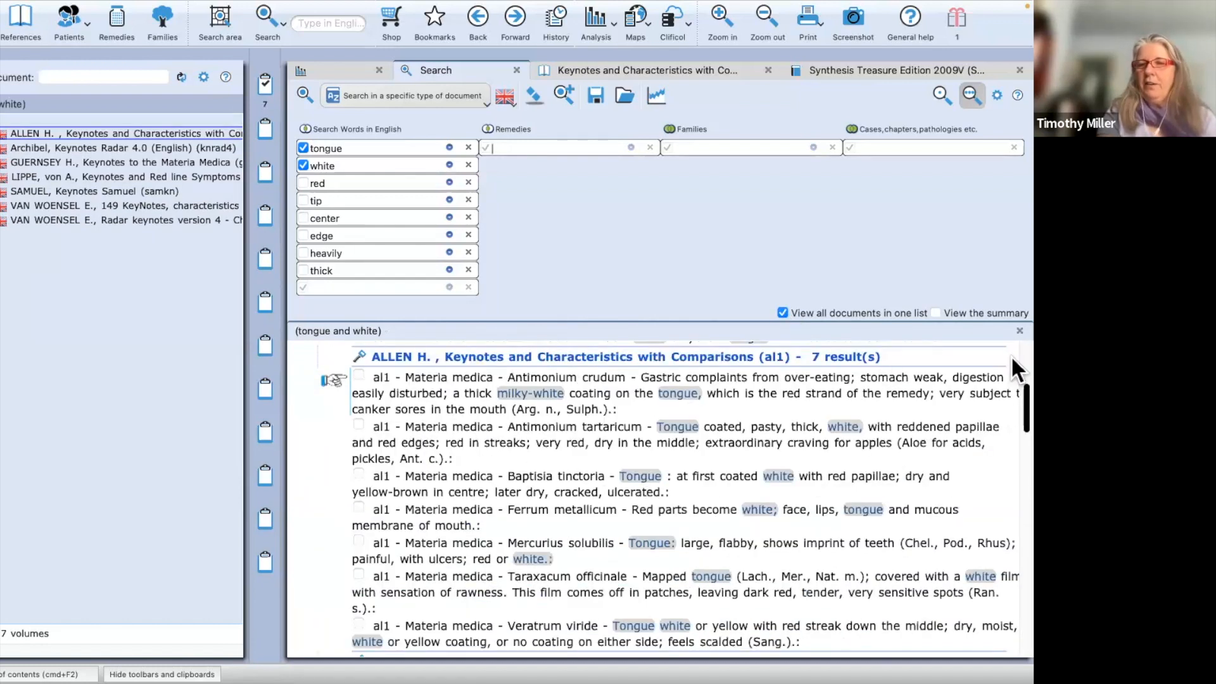
scroll(1011, 358, up, 5)
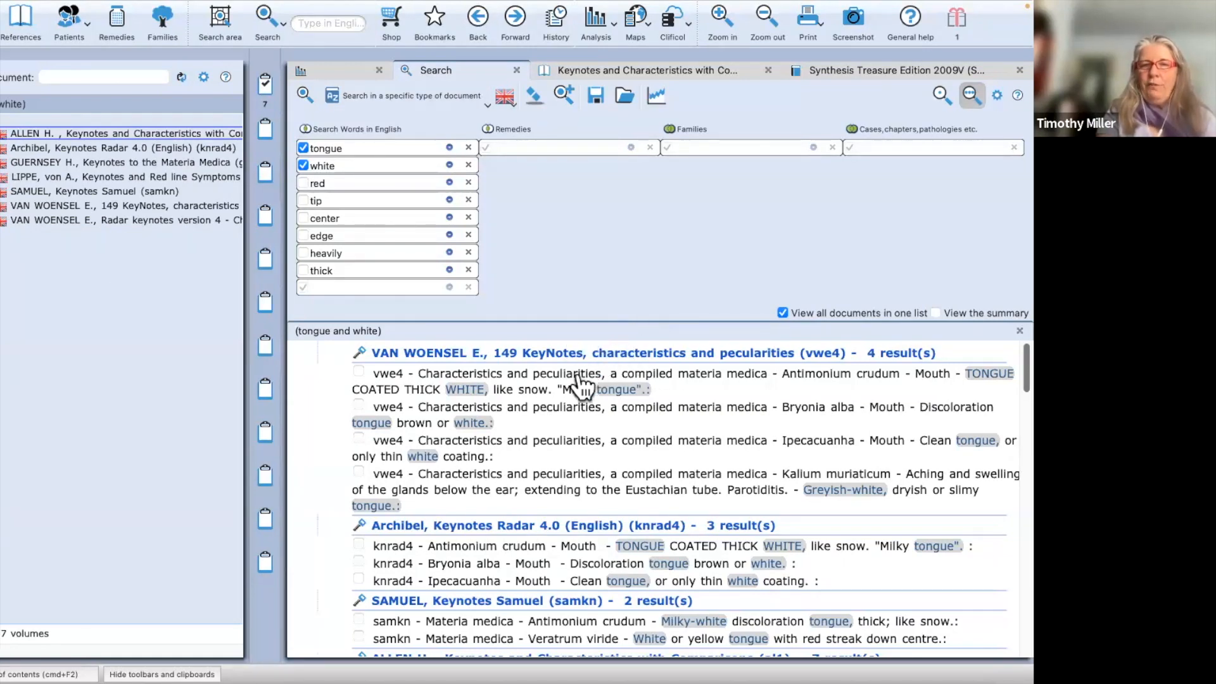
Step: Go through the combined tongue and white results, including the symptoms in the Guernsey and Lippe keynotes
key(Down)
key(Down)
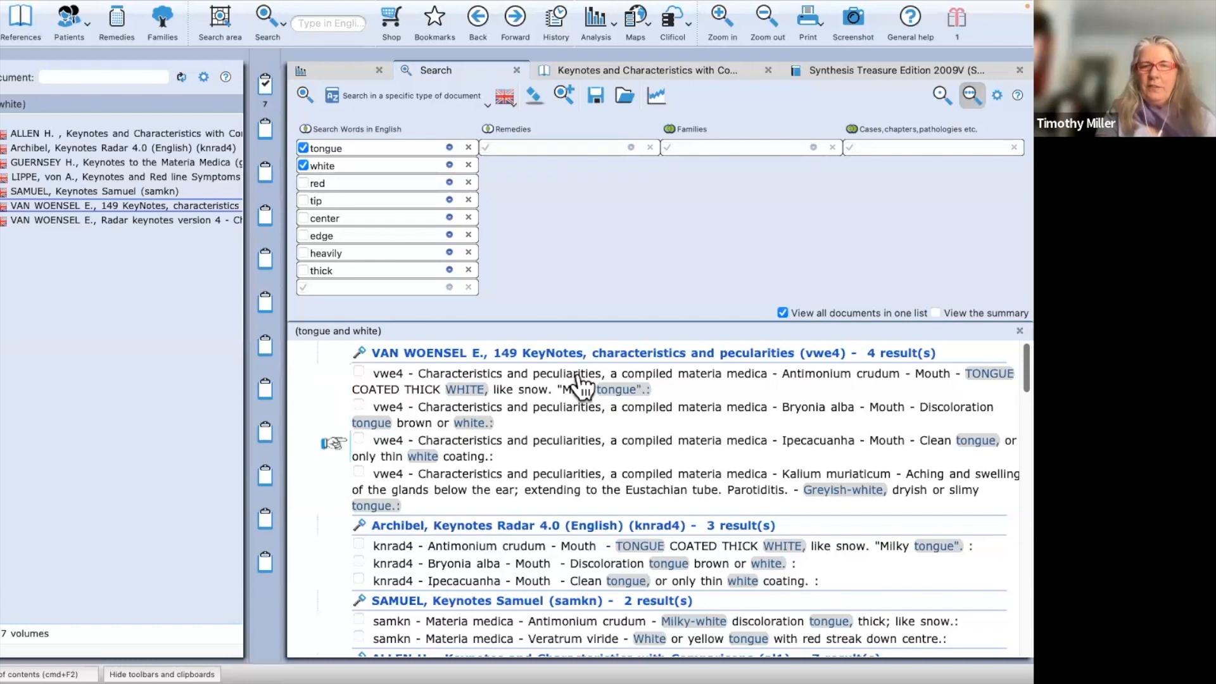
key(Down)
key(Down)
key(Down)
key(Down)
key(Down)
key(Down)
key(Down)
key(Down)
key(Down)
key(Down)
key(Down)
key(Down)
key(Down)
key(Down)
key(Down)
key(Down)
key(Down)
key(Down)
key(Down)
key(Down)
key(Down)
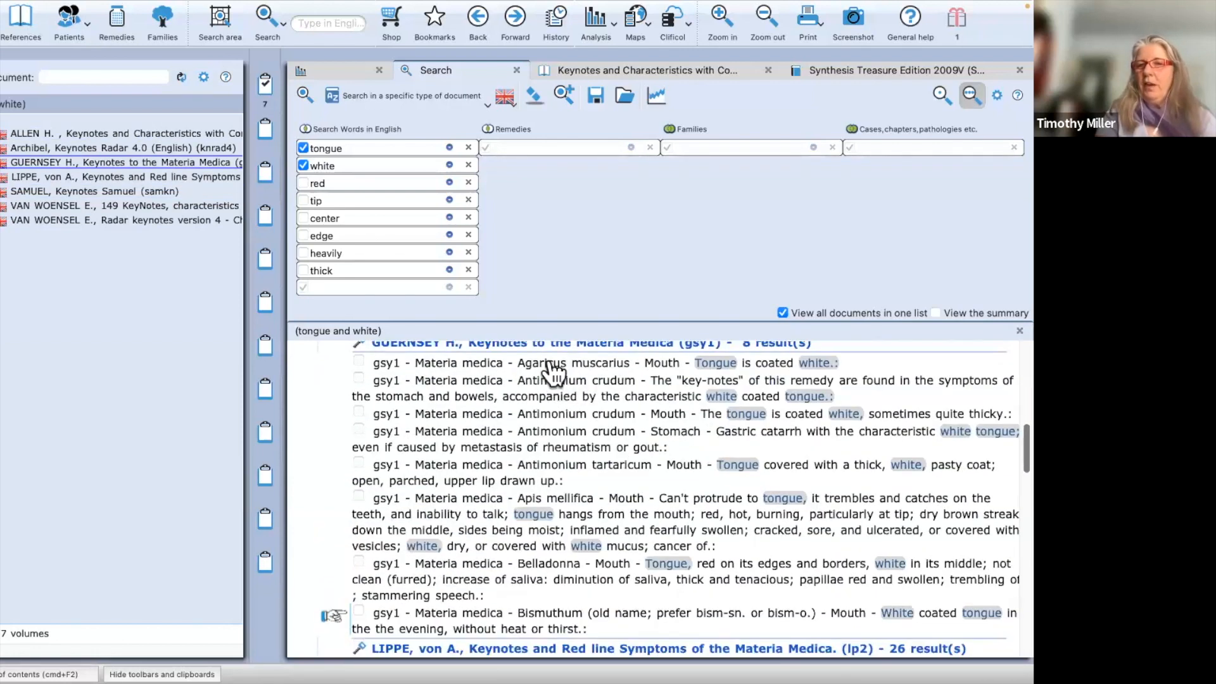
key(Down)
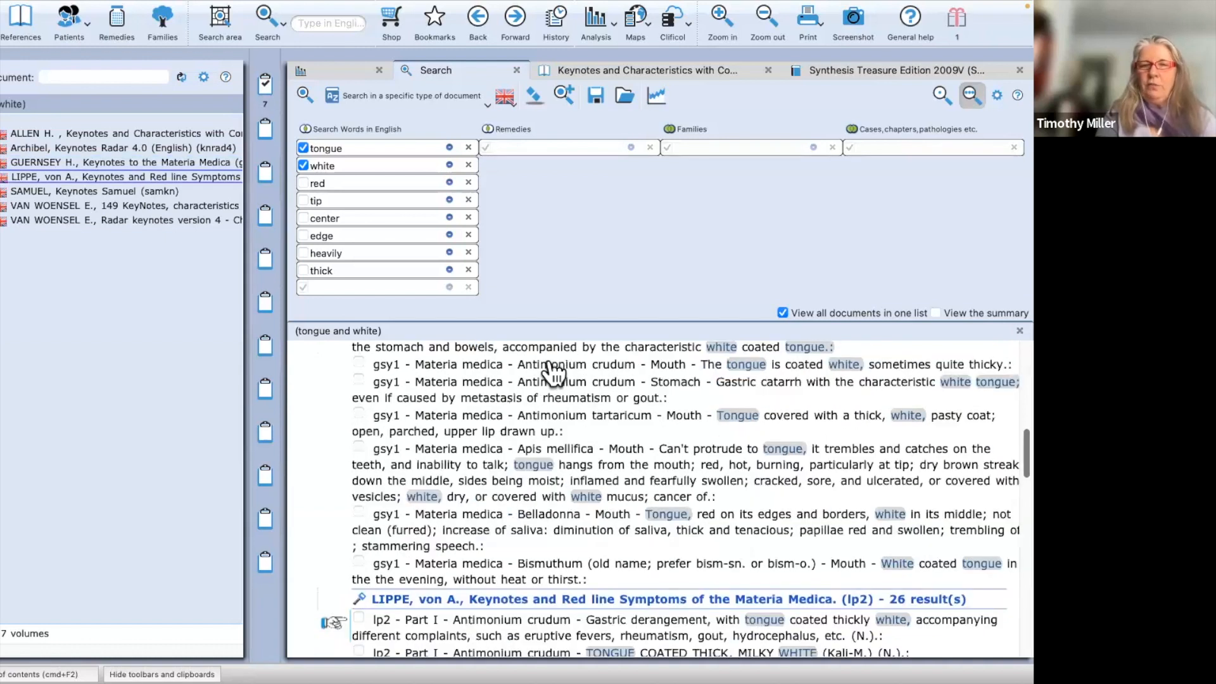
key(Down)
key(Down)
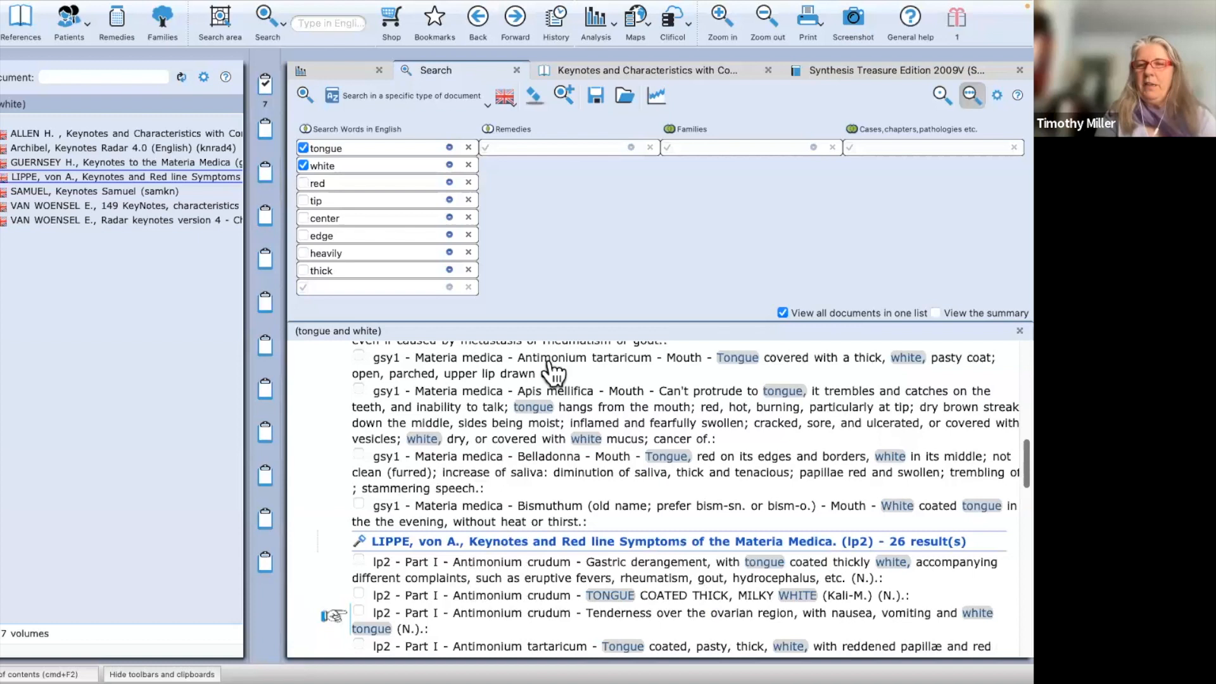
key(Down)
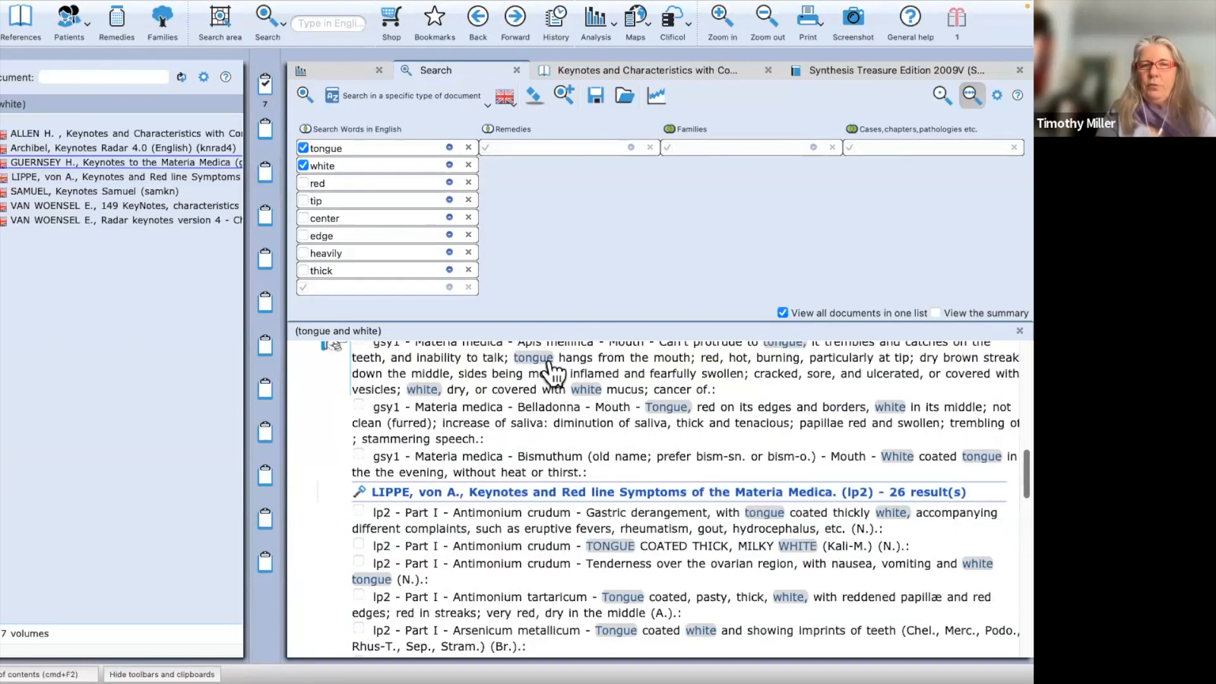
Step: Select all rubrics in the combined Keynotes list and add them to the first clipboard
right_click(549, 363)
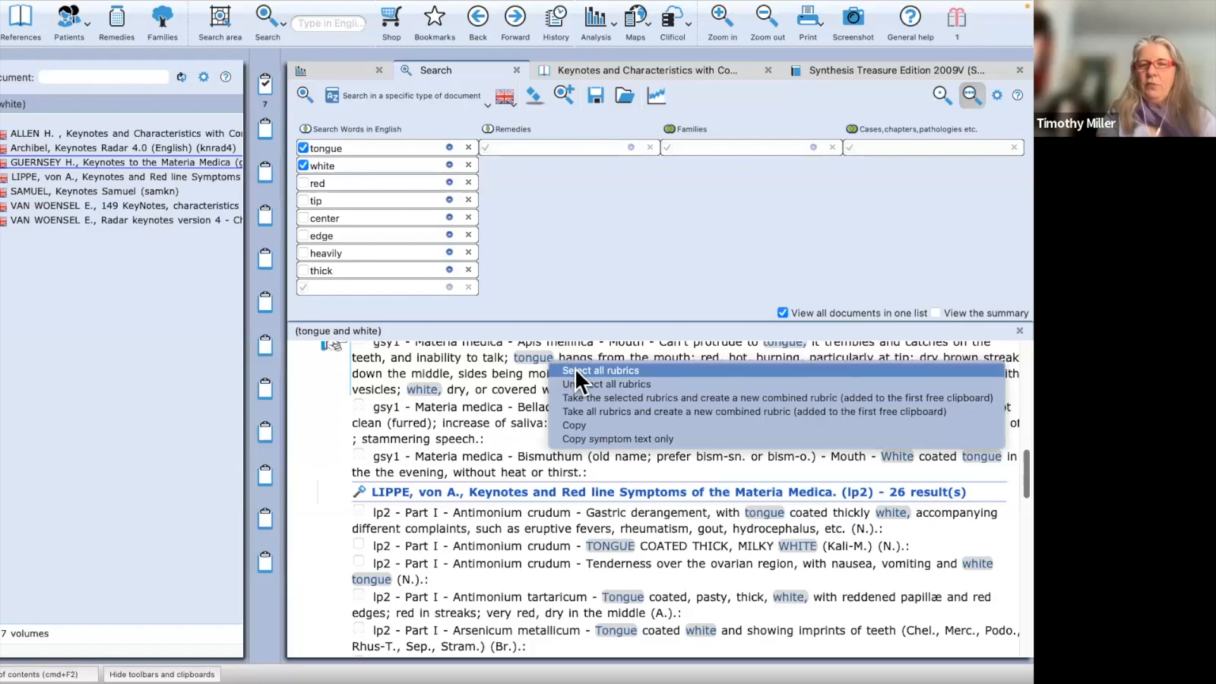
click(575, 370)
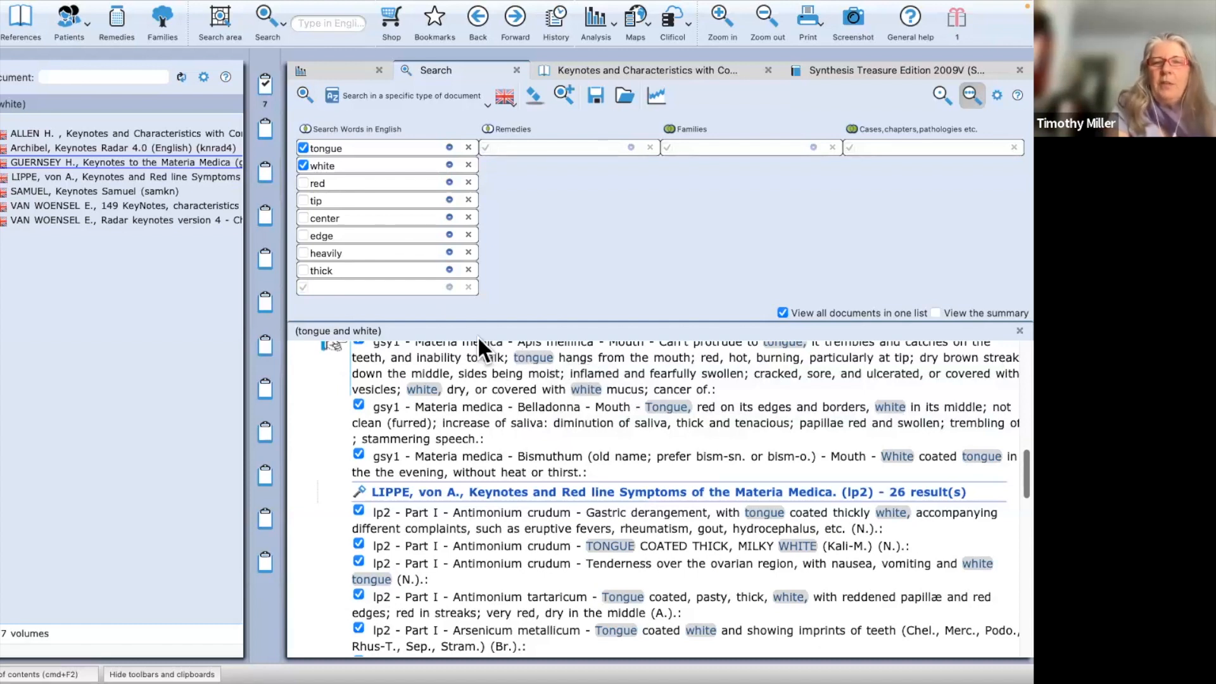
drag(451, 248, 264, 79)
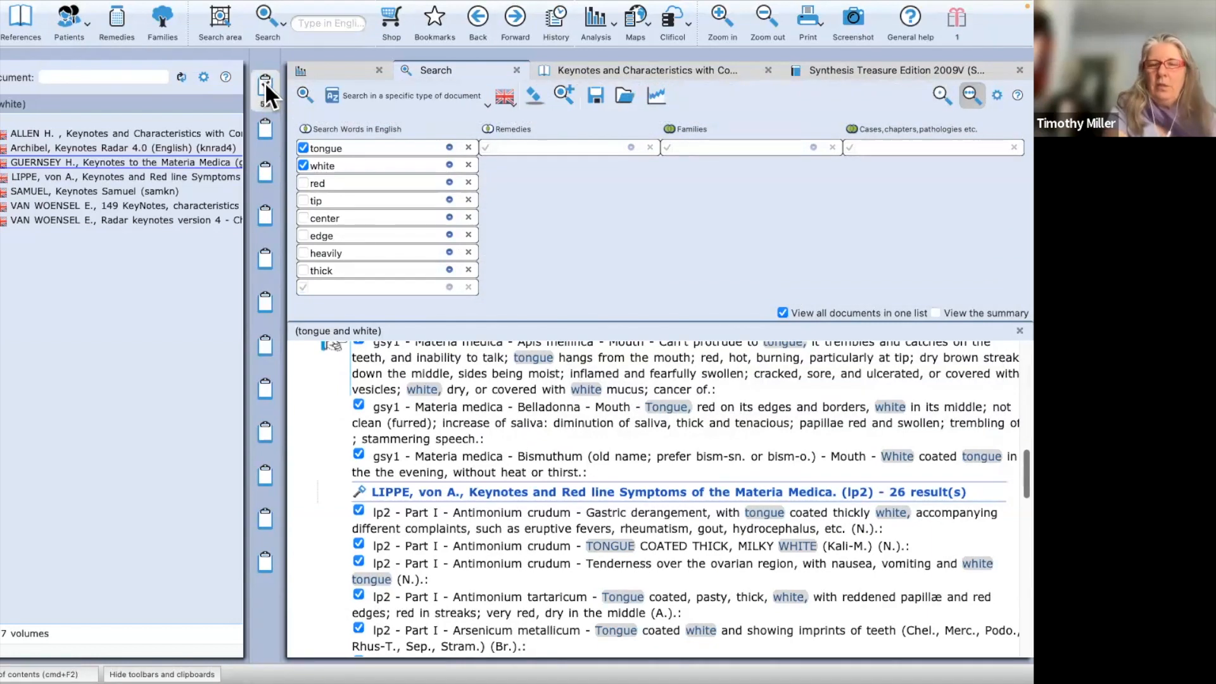
Step: Open the analysis of the expanded first clipboard and hide the table of contents
click(264, 82)
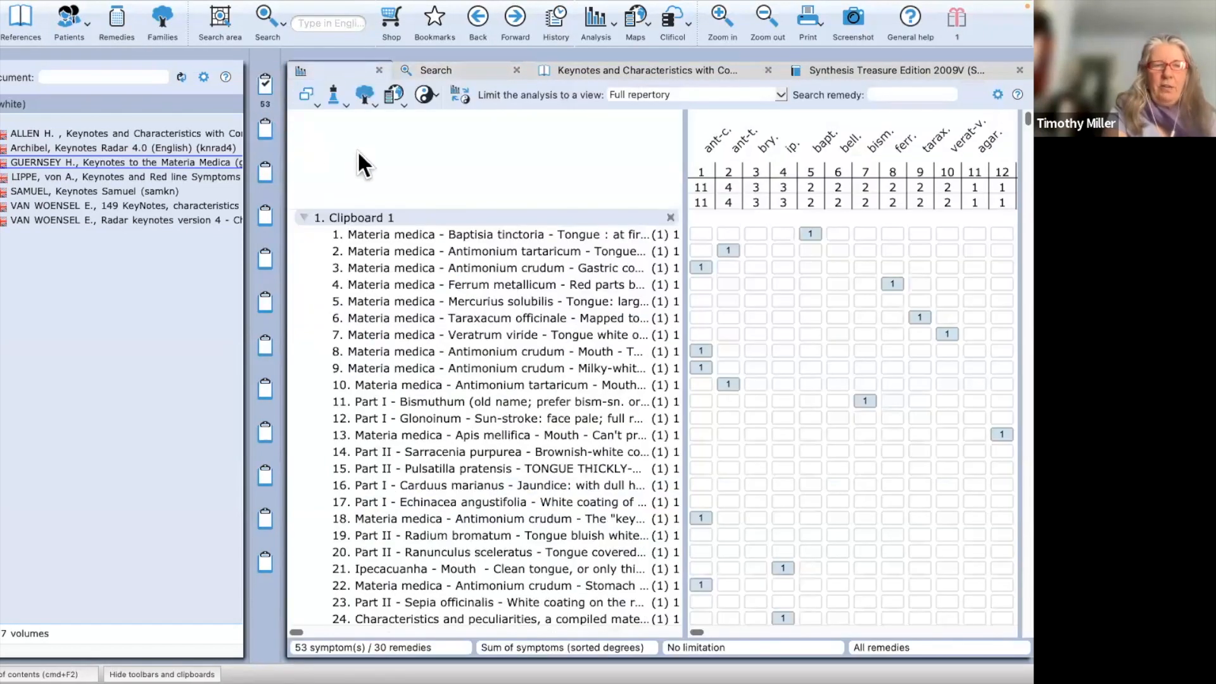
click(45, 674)
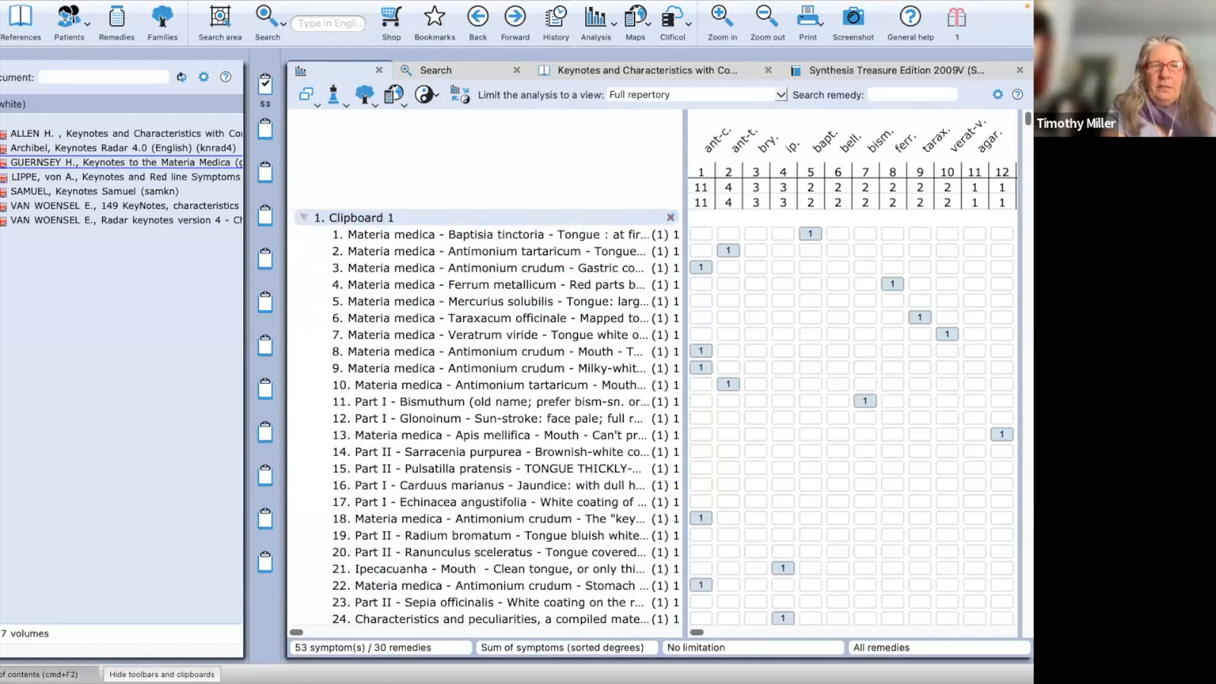
Step: Look across all remedies in the first clipboard's analysis and open the Guernsey rubric on Antimonium crudum's white-coated tongue in its source
click(954, 631)
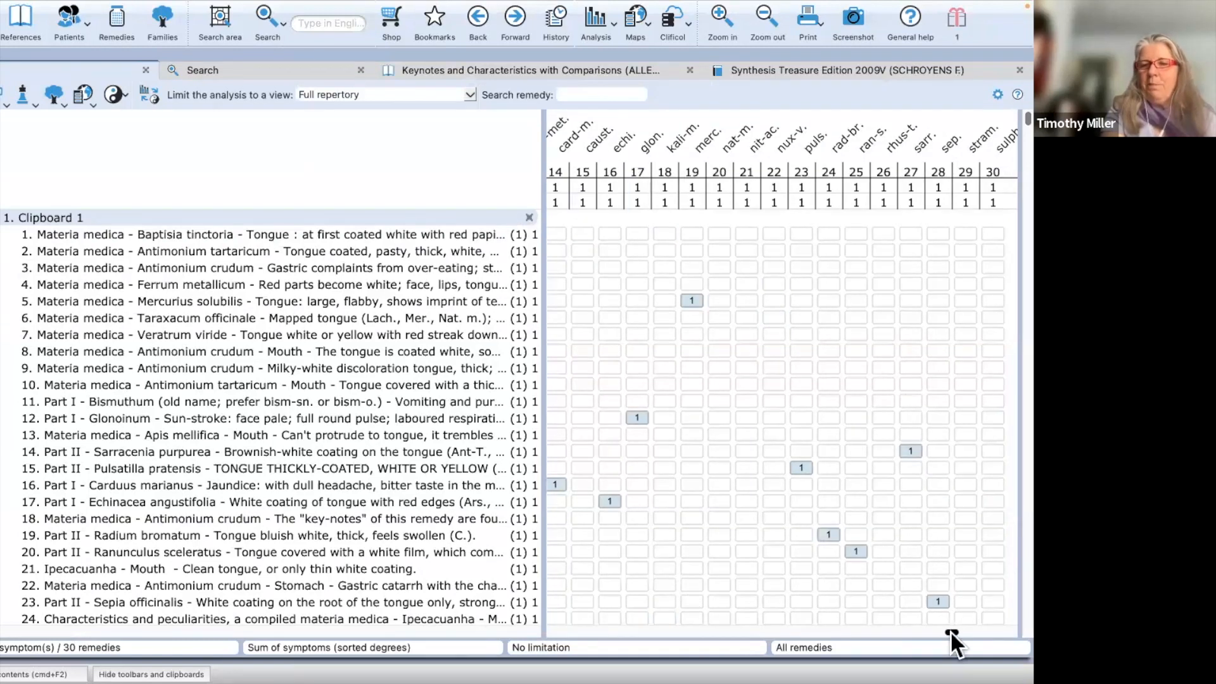
drag(950, 631, 497, 640)
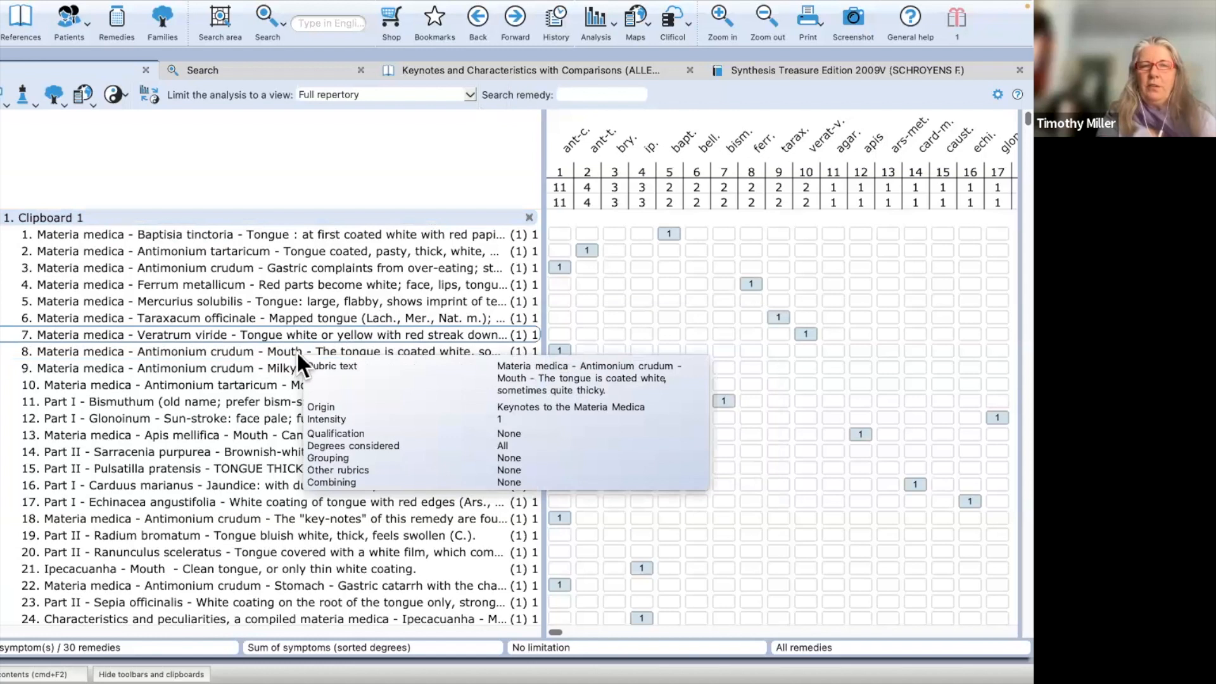
double_click(233, 349)
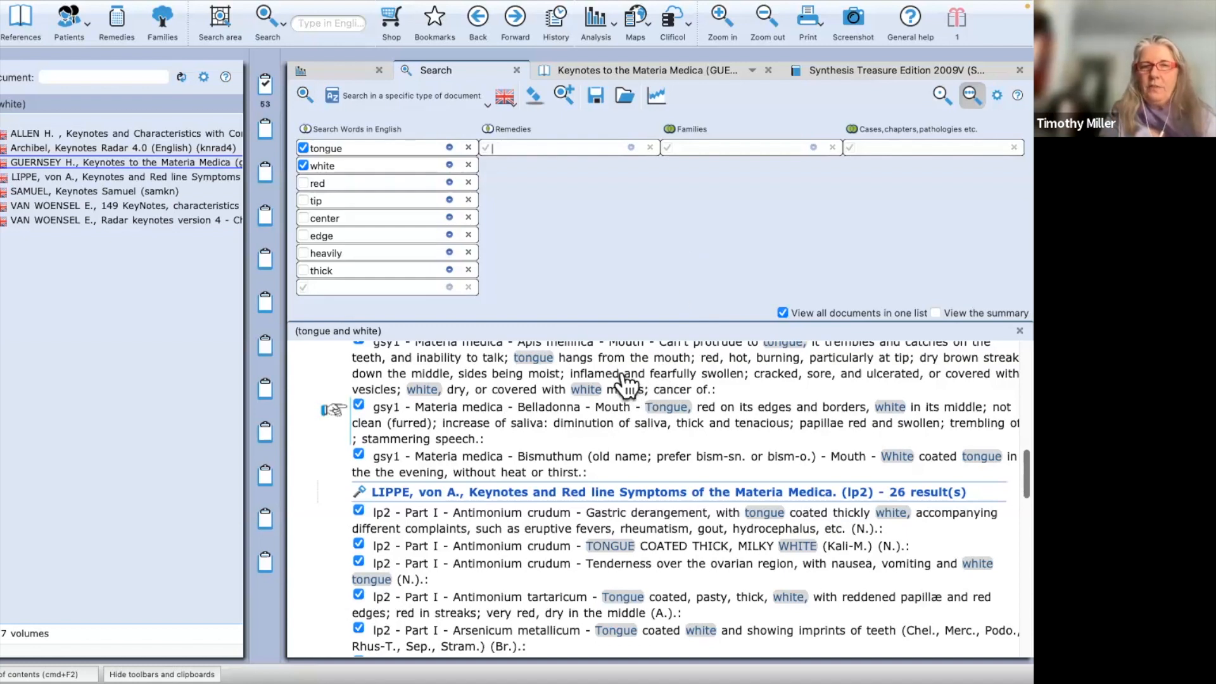
Step: Combine all tongue and white rubrics from the Keynotes results into one new rubric on the first free clipboard, keeping the suggested name
right_click(560, 405)
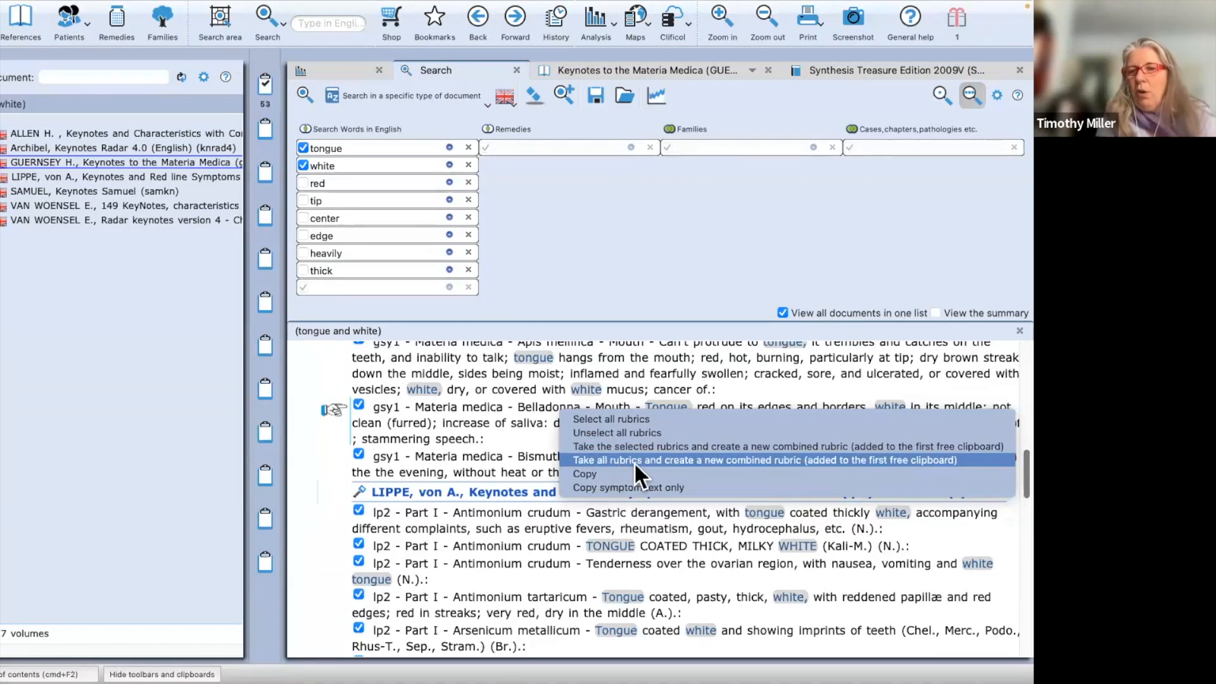
click(733, 457)
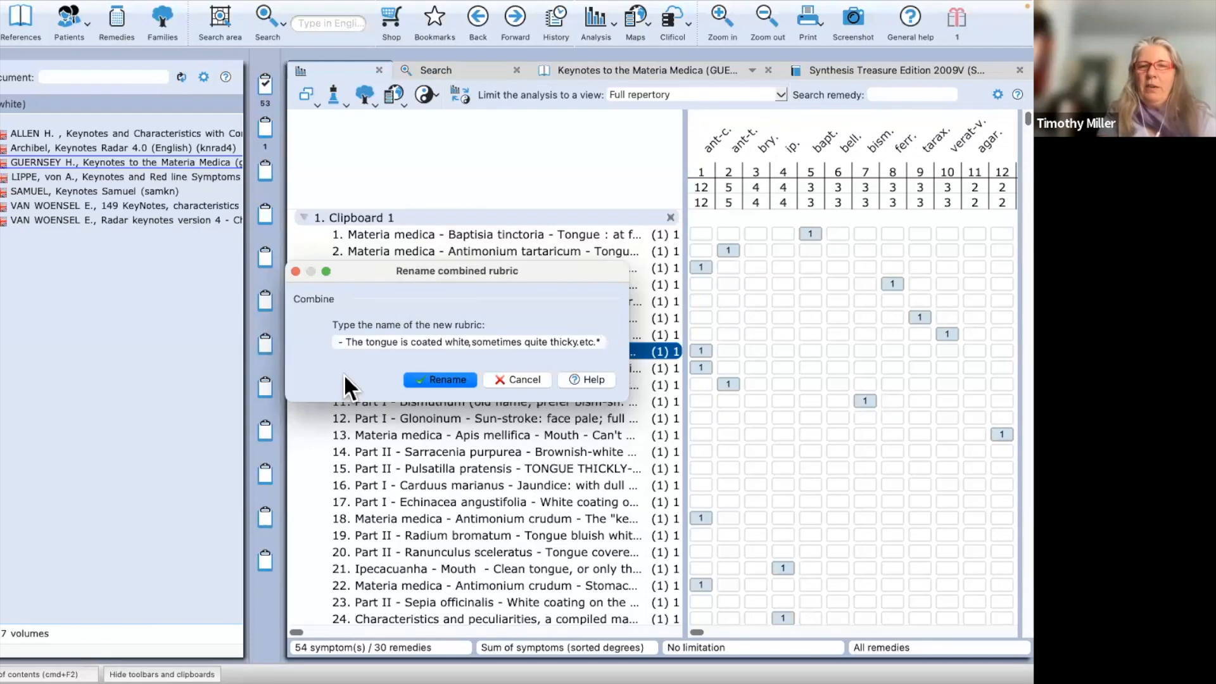
click(437, 379)
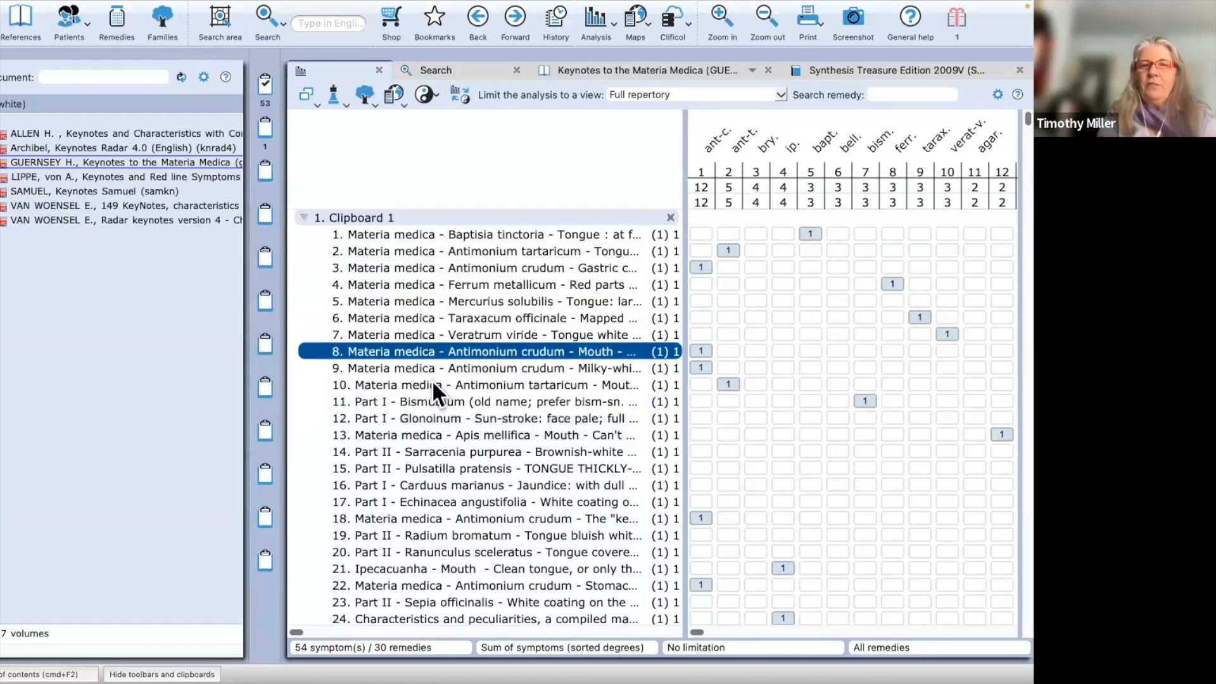
Step: Show only the second clipboard in the analysis, hide the table of contents, narrow the rubric column and select the combined rubric
click(261, 127)
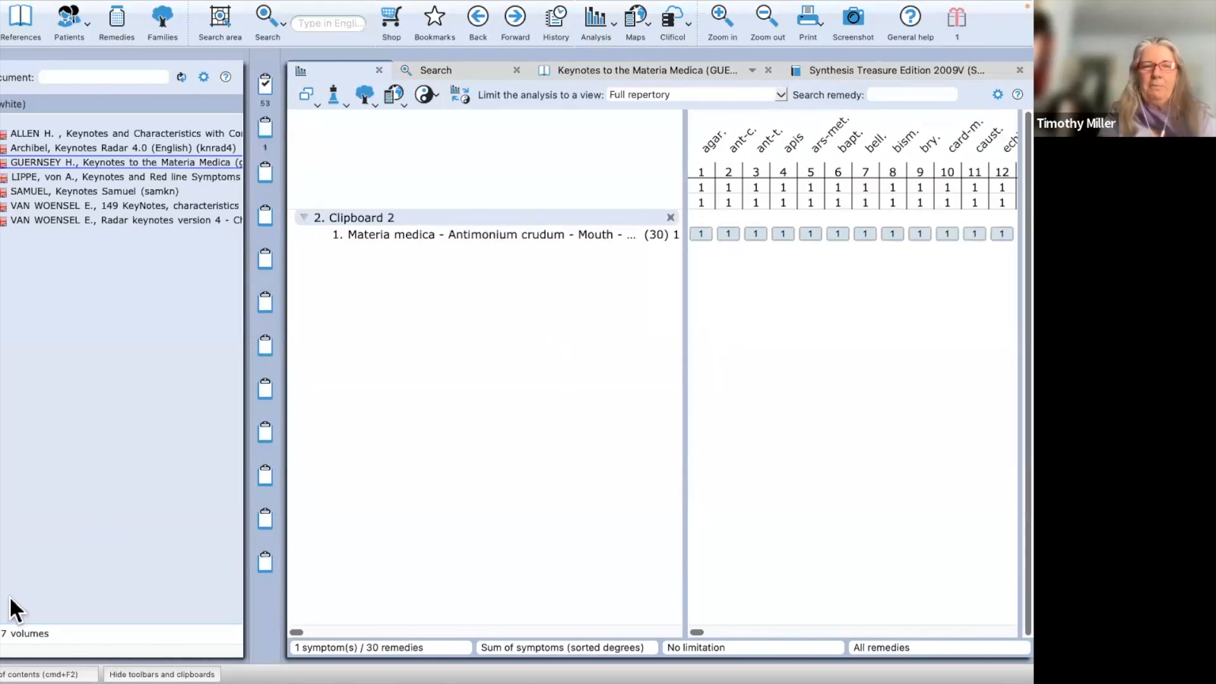
click(38, 674)
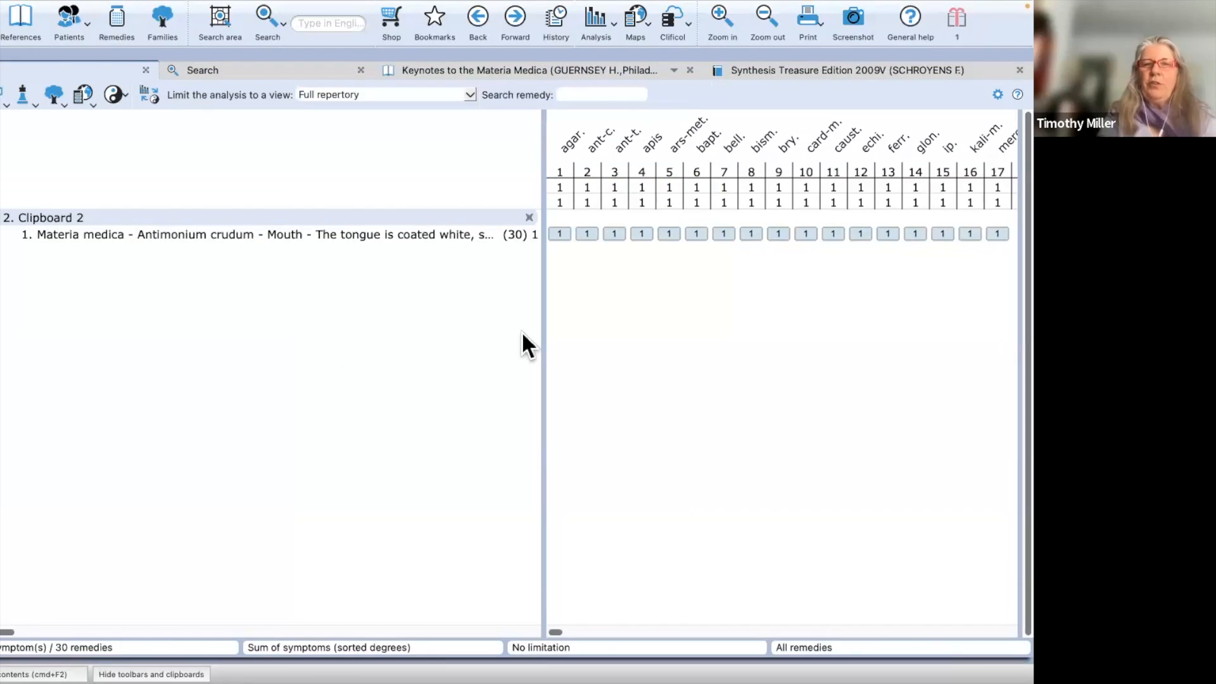
drag(543, 348, 335, 341)
click(232, 237)
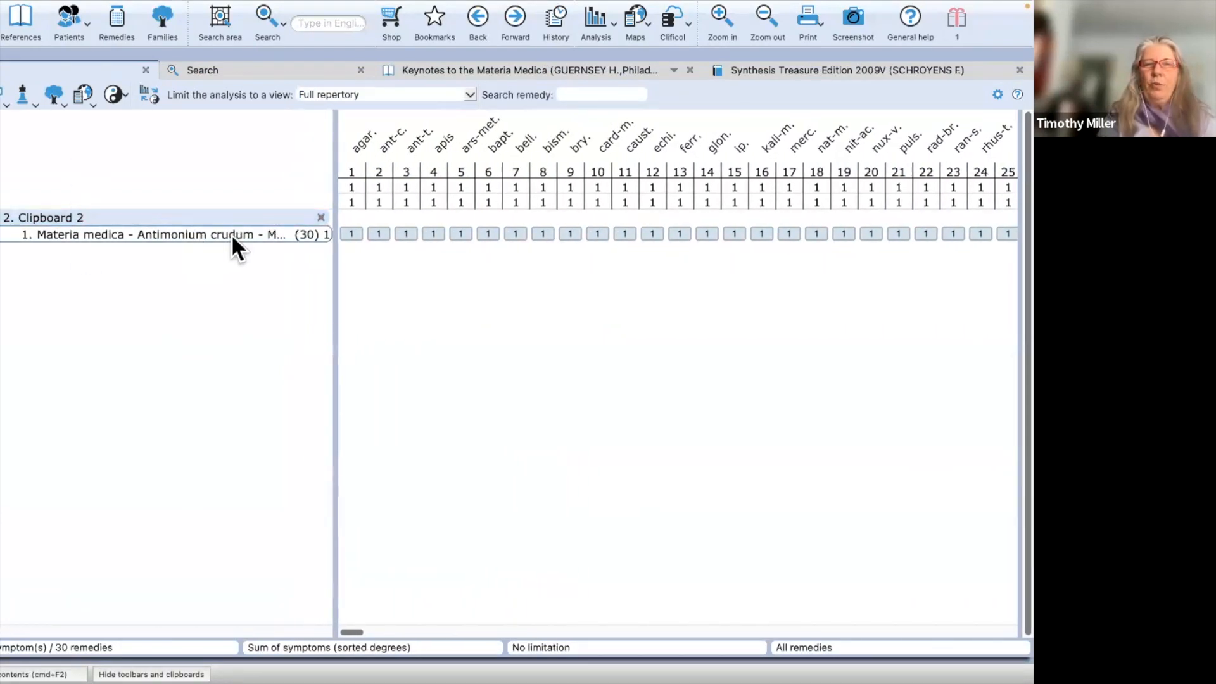
click(232, 236)
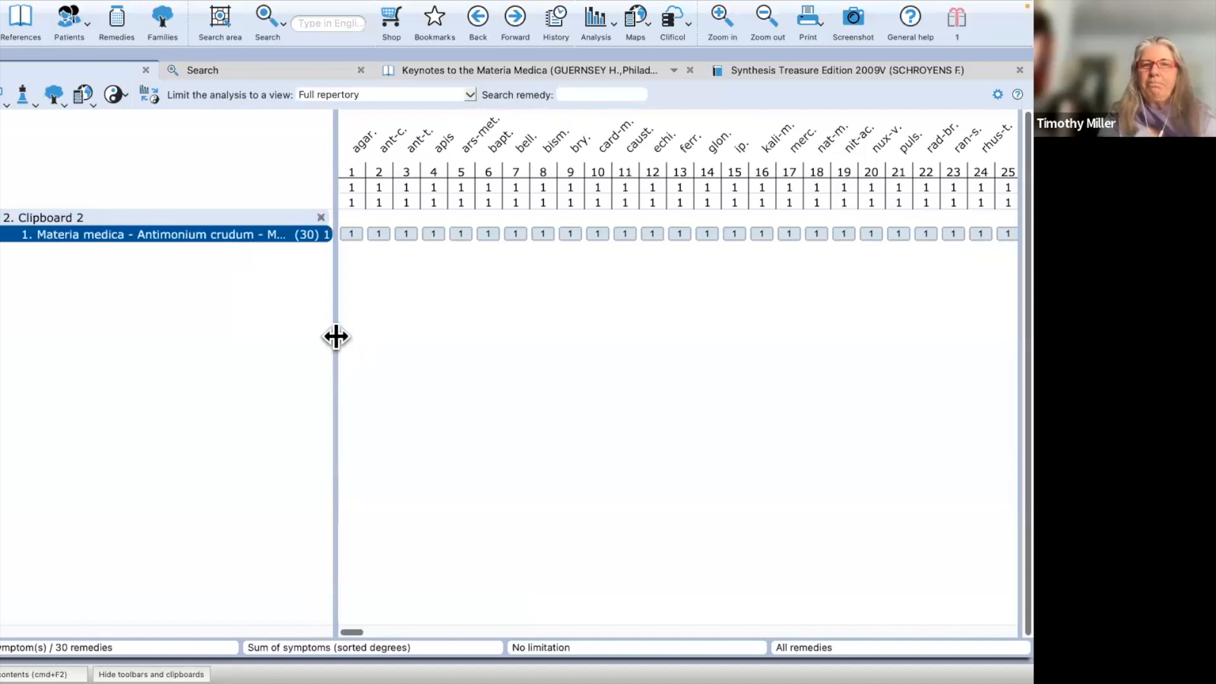
Step: Examine the group and combine options for all rubrics of the first clipboard, and close the dialog without applying them
key(1)
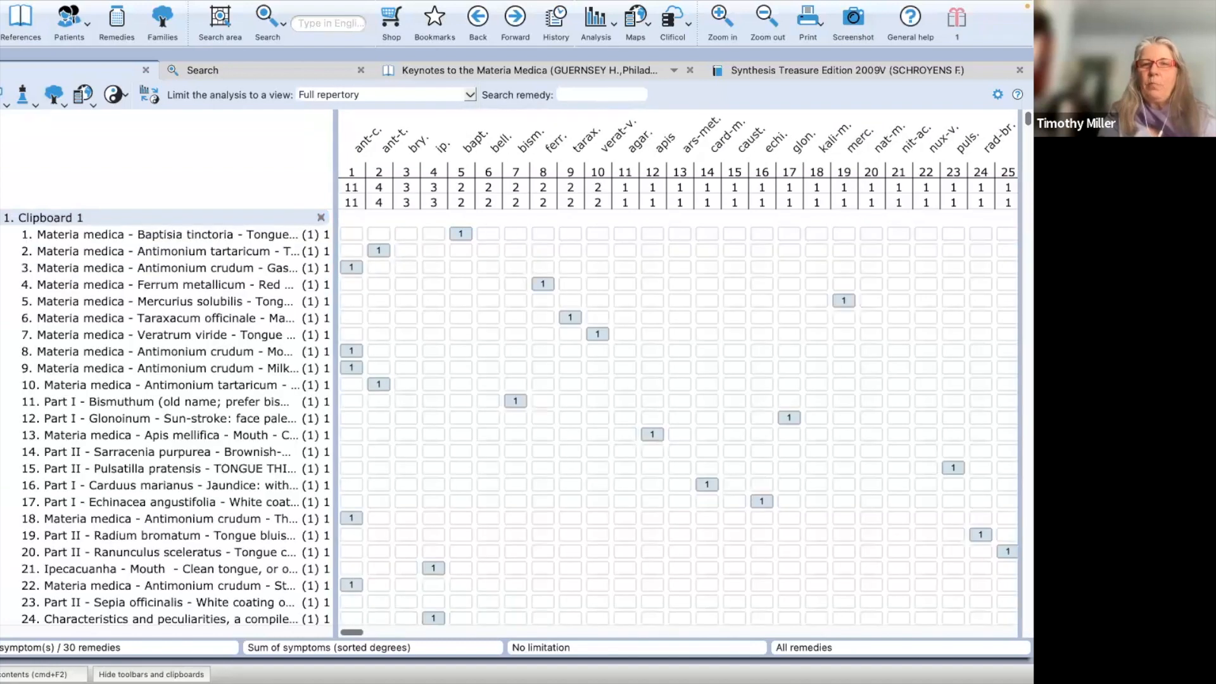
click(185, 232)
key(super+a)
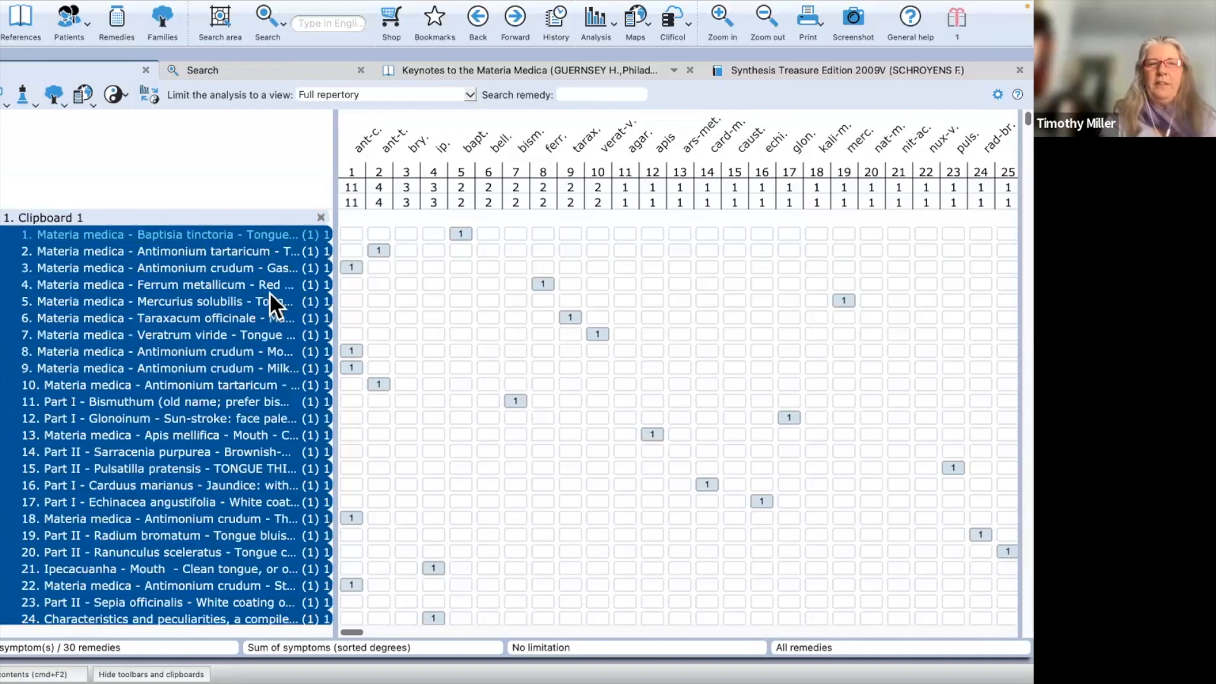
right_click(184, 244)
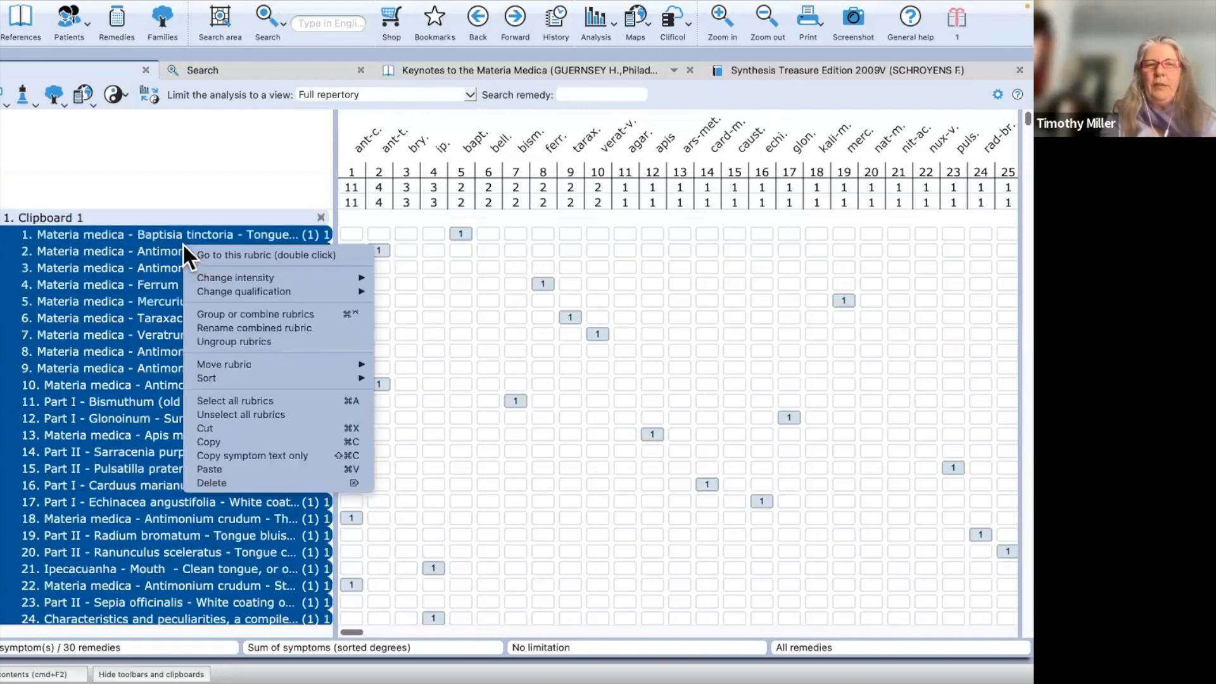
click(227, 314)
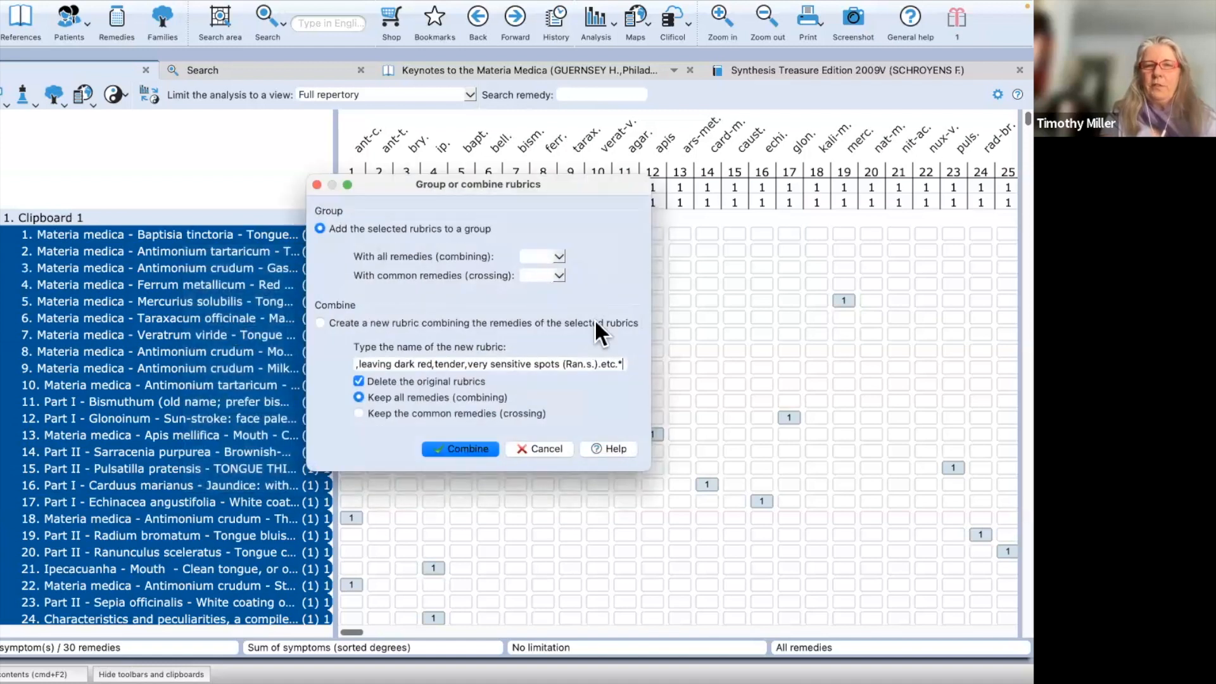
click(320, 323)
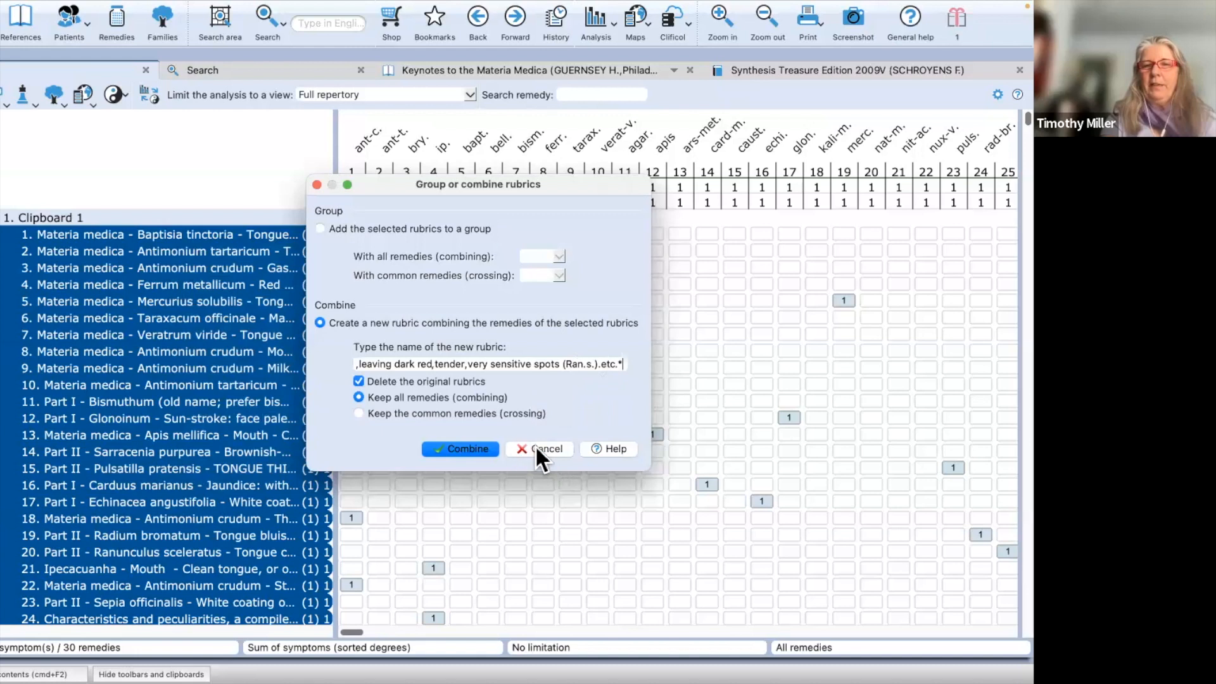
click(320, 230)
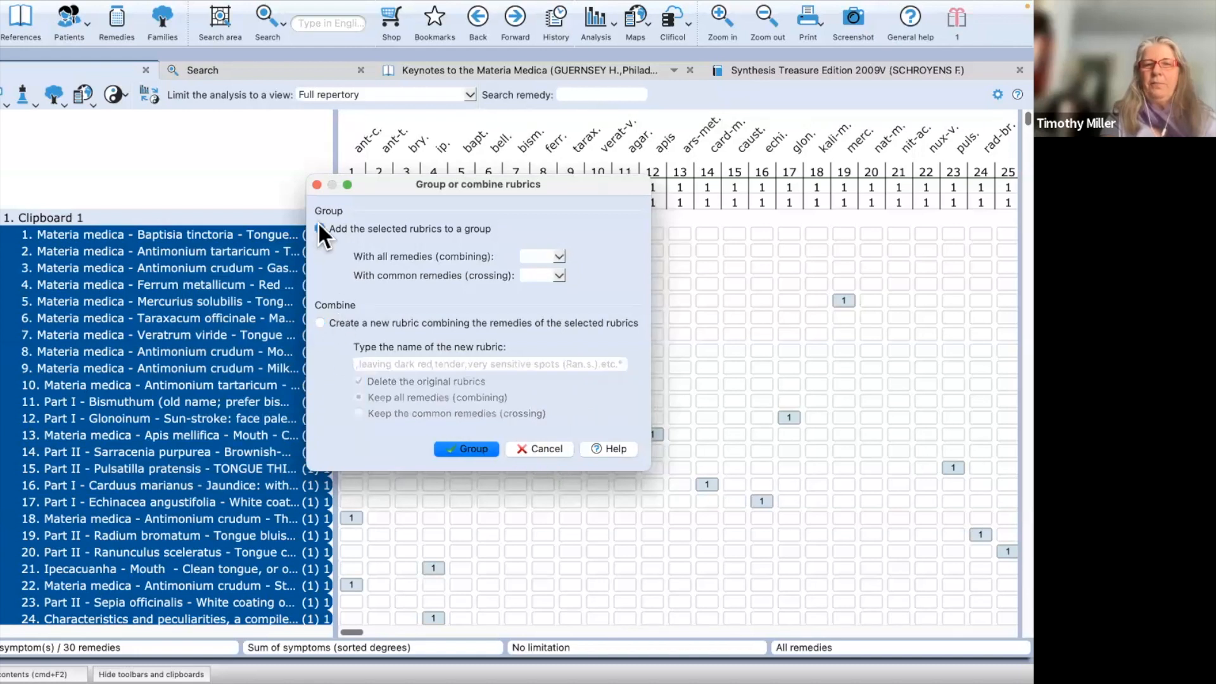
click(317, 184)
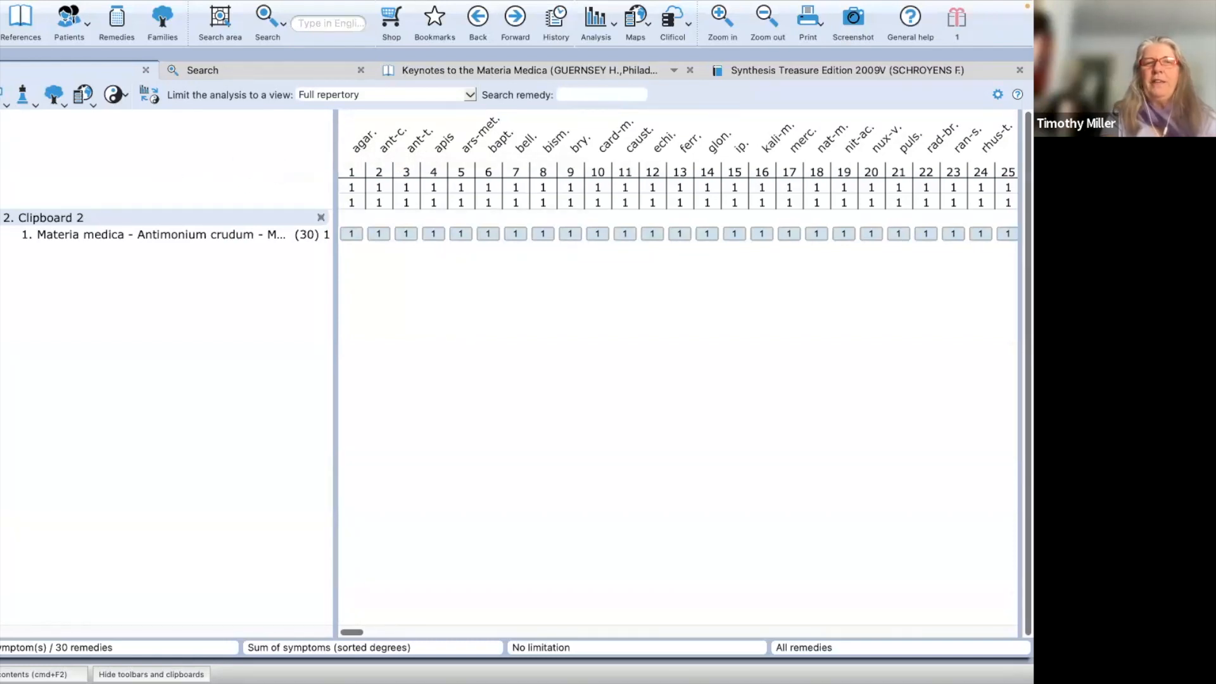
Step: Compare the first clipboard's analysis of separate rubrics with the second clipboard's analysis of the combined rubric
key(1)
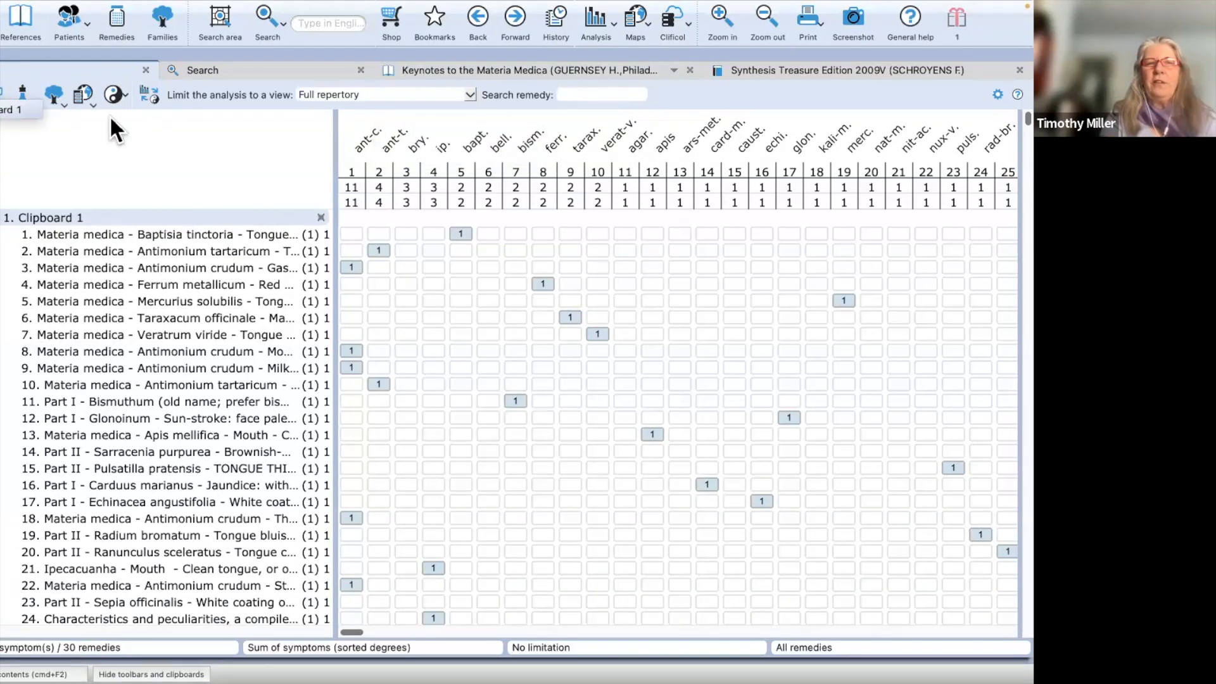
key(2)
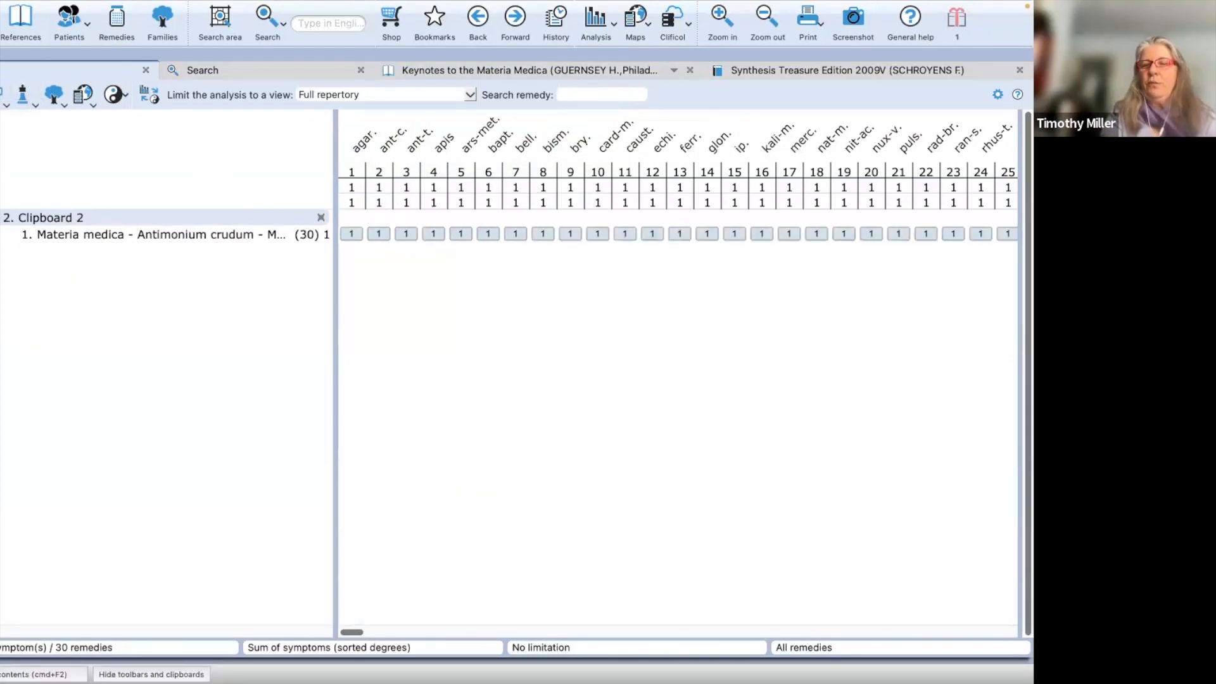
Step: Change the active search words to red and tip, and search all references of the Materia Medica type
click(280, 68)
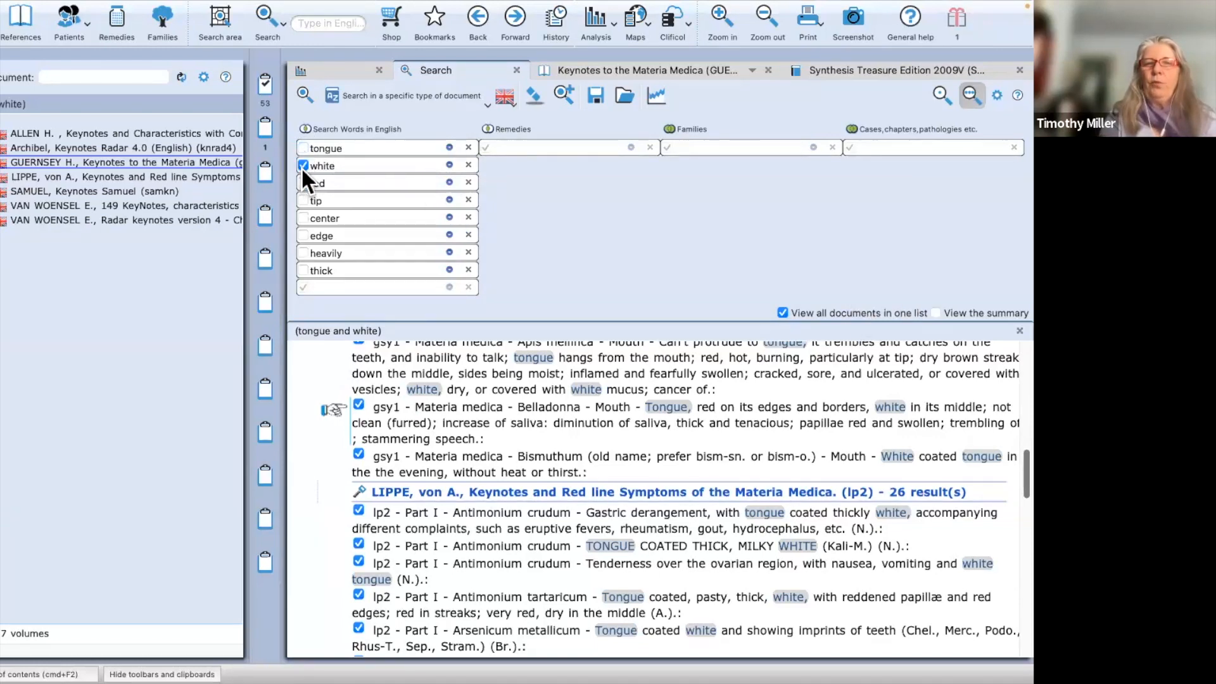
click(303, 198)
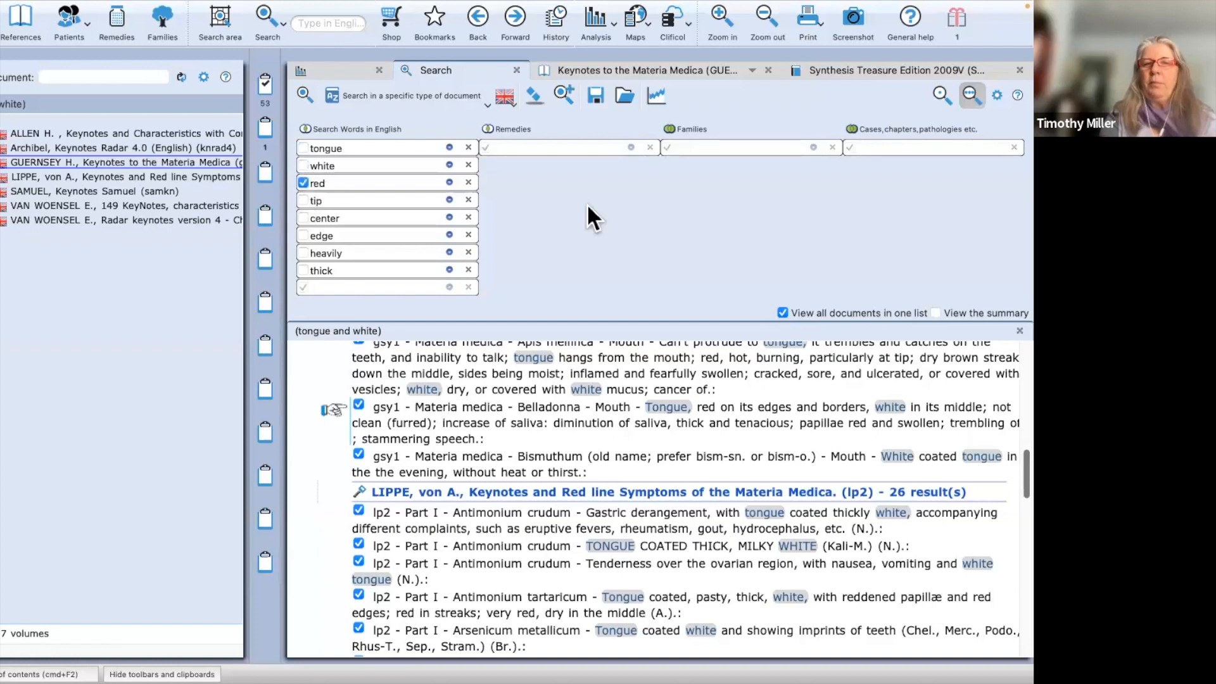
click(433, 95)
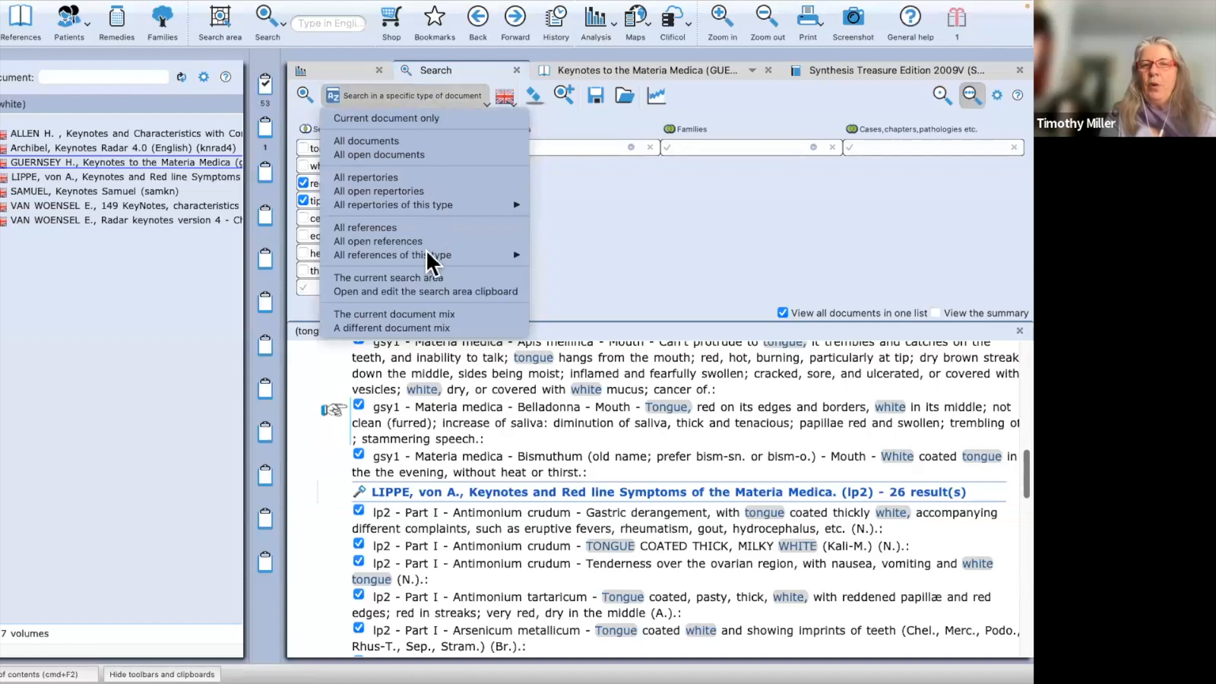
mouse_move(423, 254)
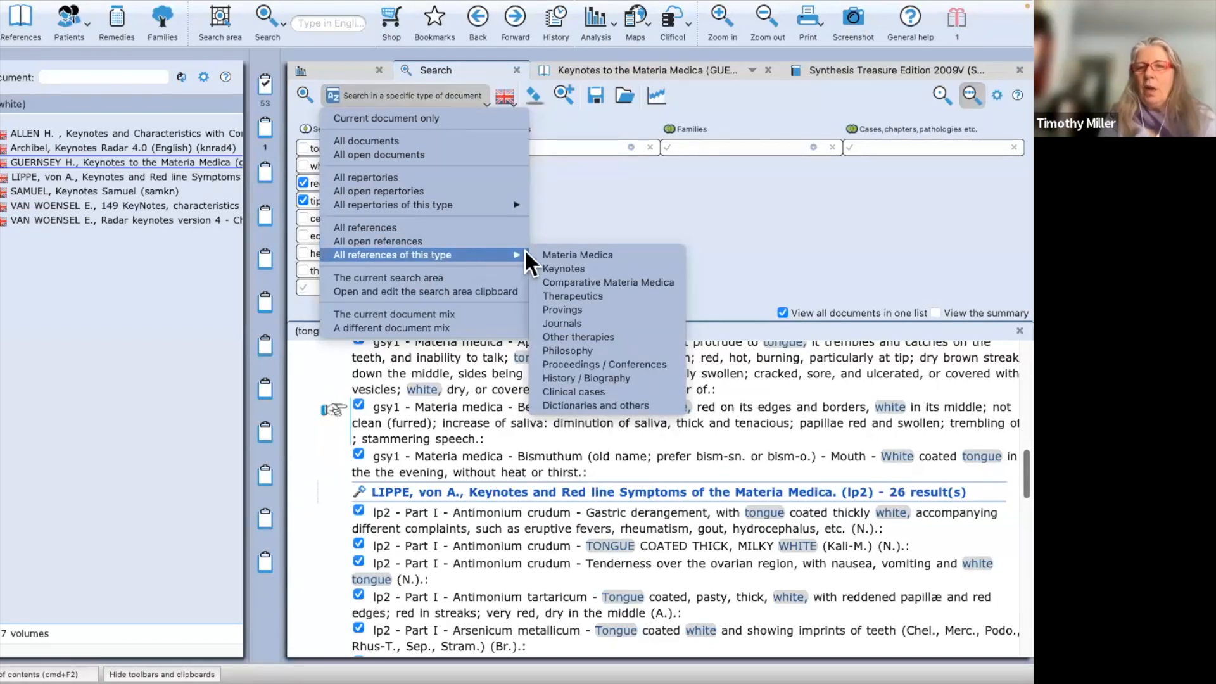
click(546, 254)
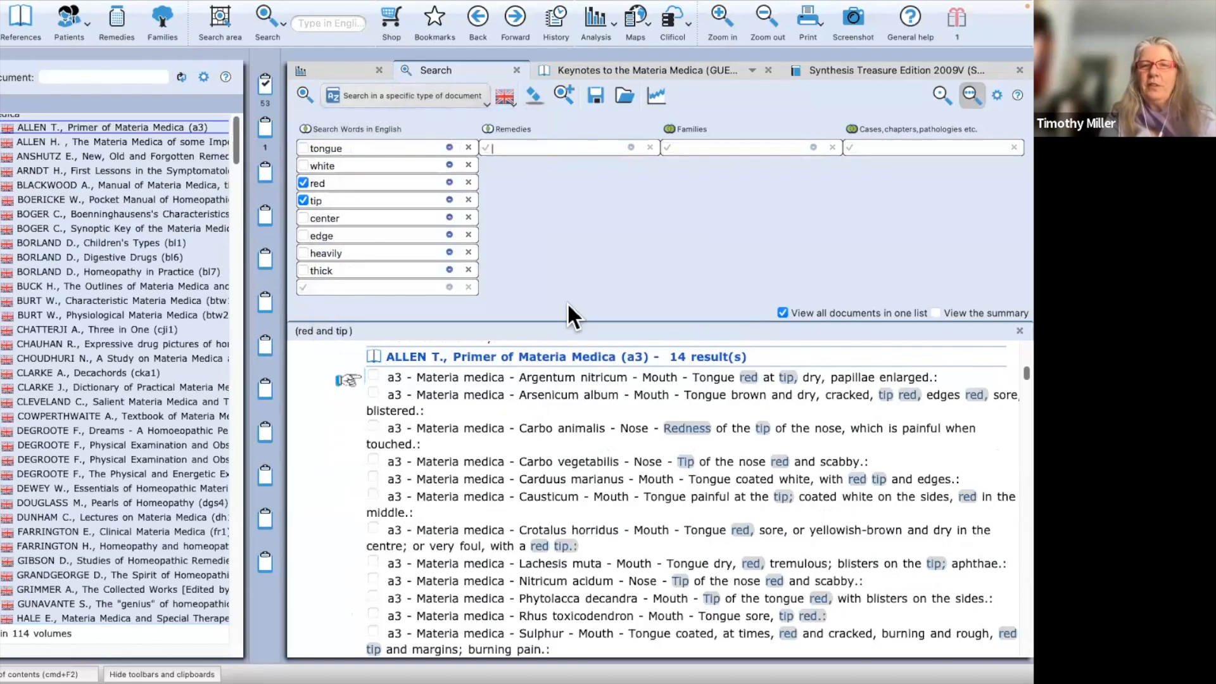
Step: Search for red and tip in all Keynotes references instead, and go to the results in the Allen and Archibel keynotes
click(390, 125)
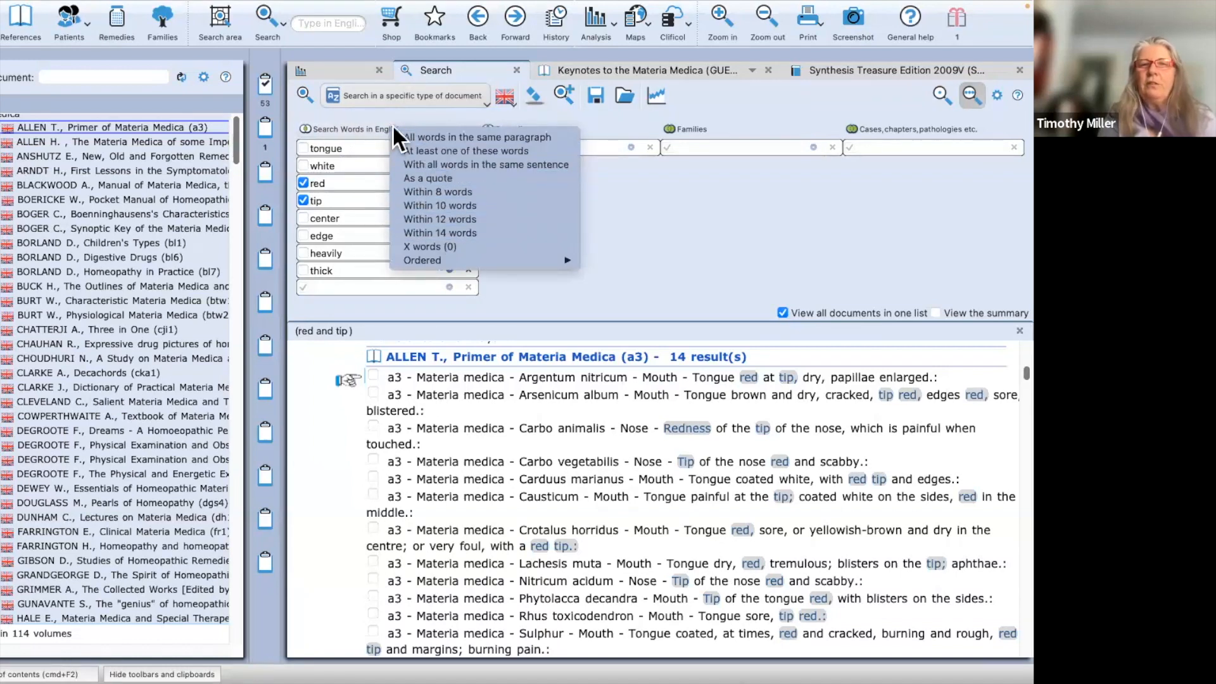
click(450, 94)
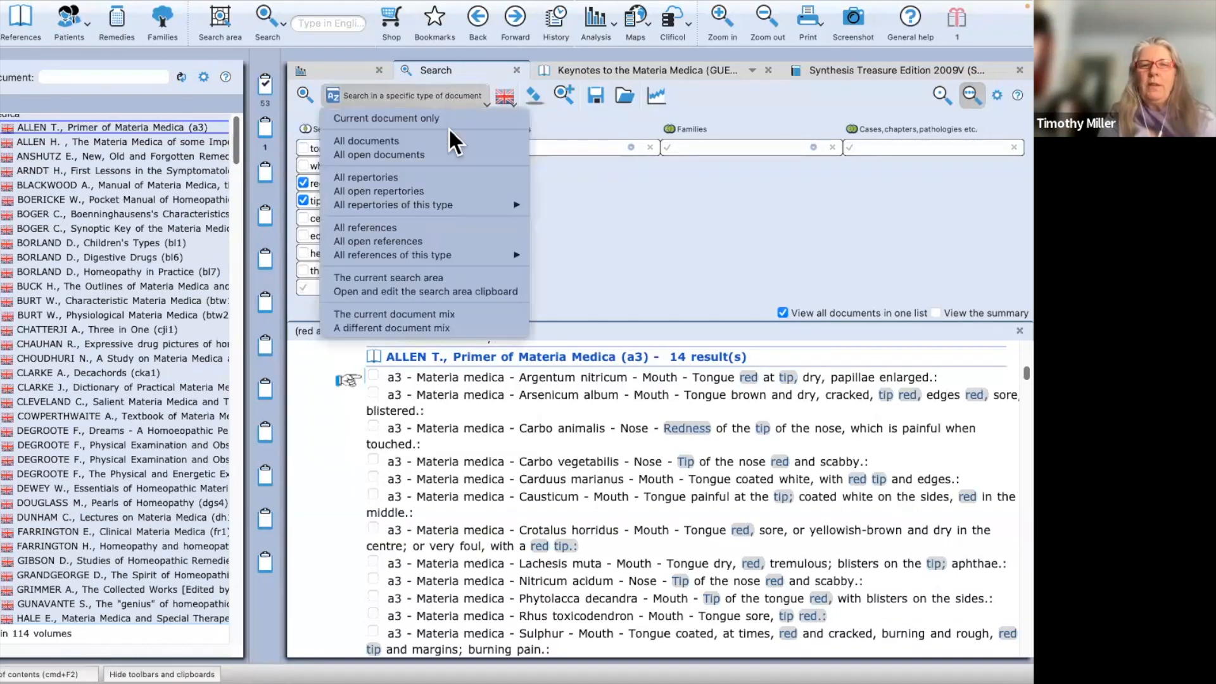
mouse_move(450, 205)
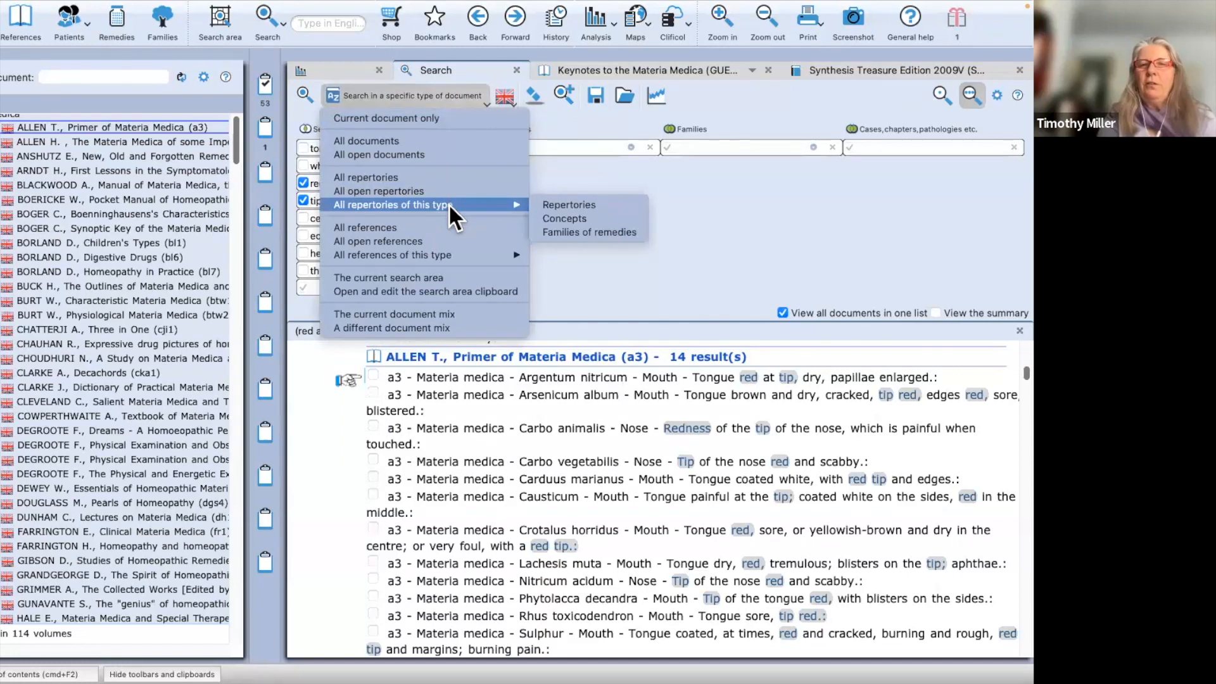
mouse_move(449, 254)
click(567, 265)
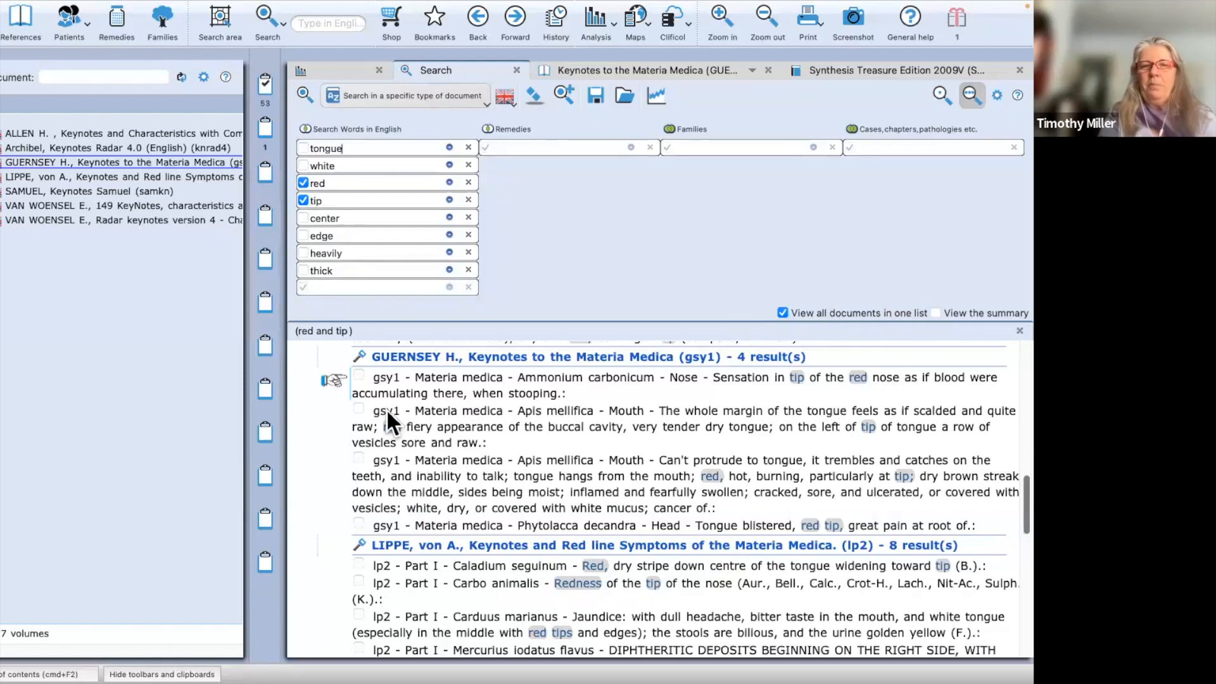
click(160, 133)
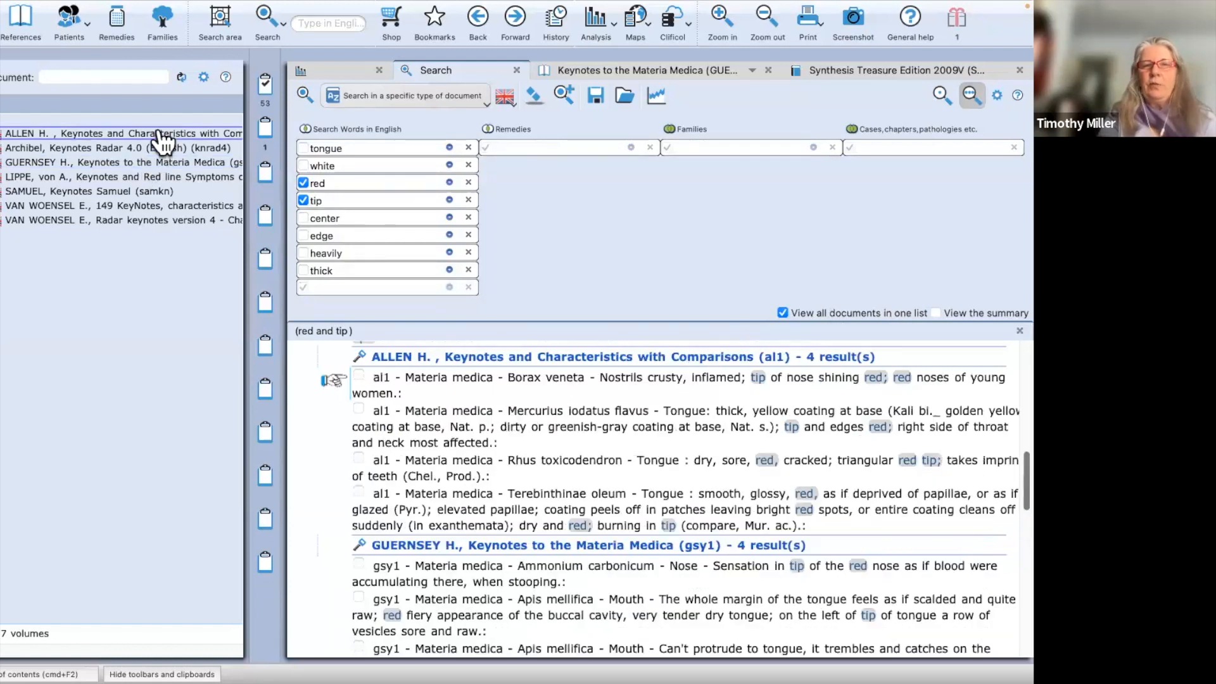
click(61, 148)
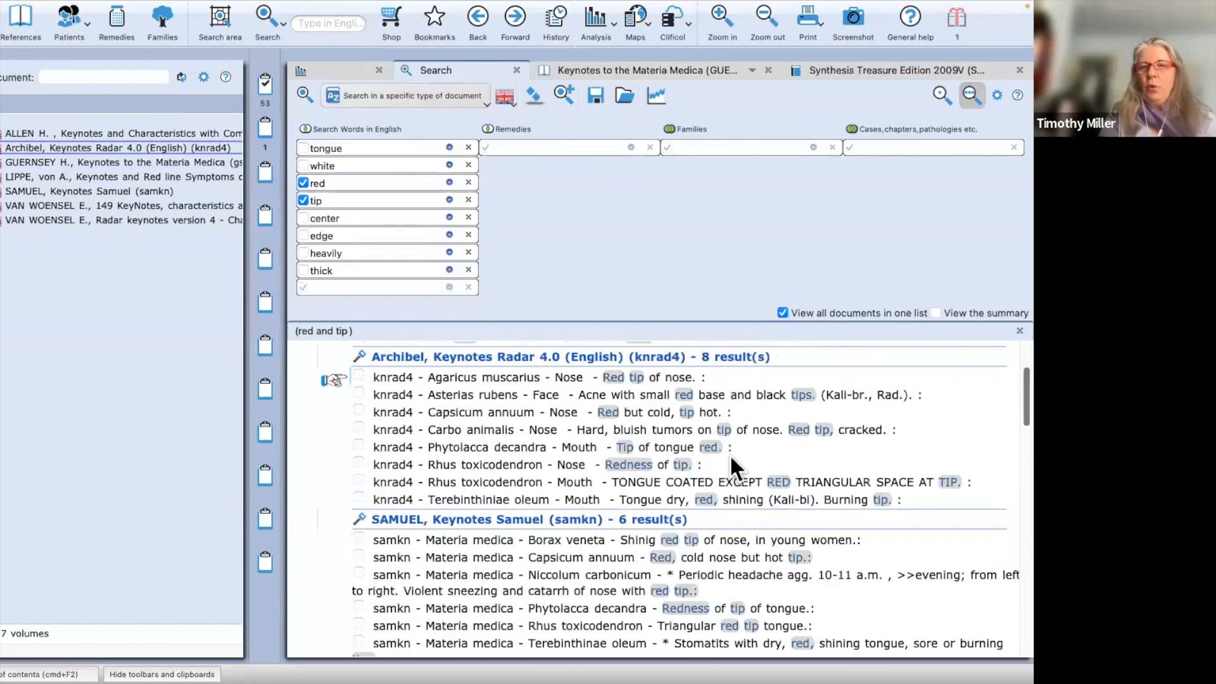
Step: Combine all red and tip rubrics from the Keynotes results into one new rubric on the first free clipboard, keeping the suggested name
right_click(563, 380)
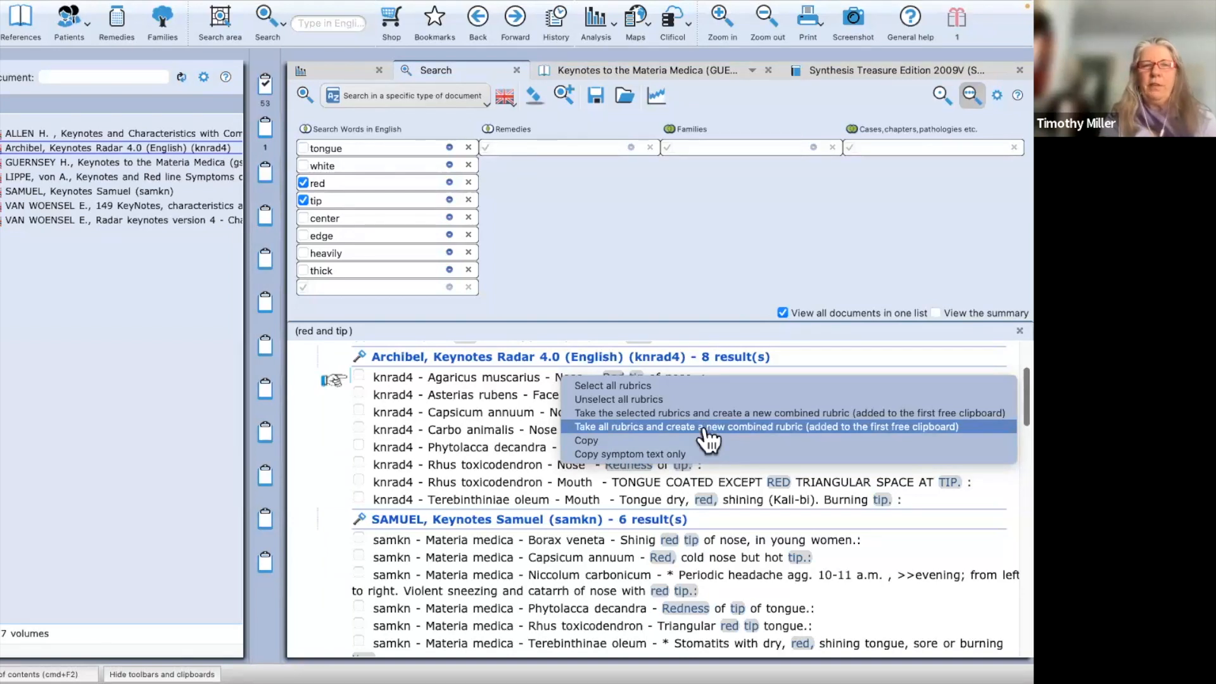
click(704, 425)
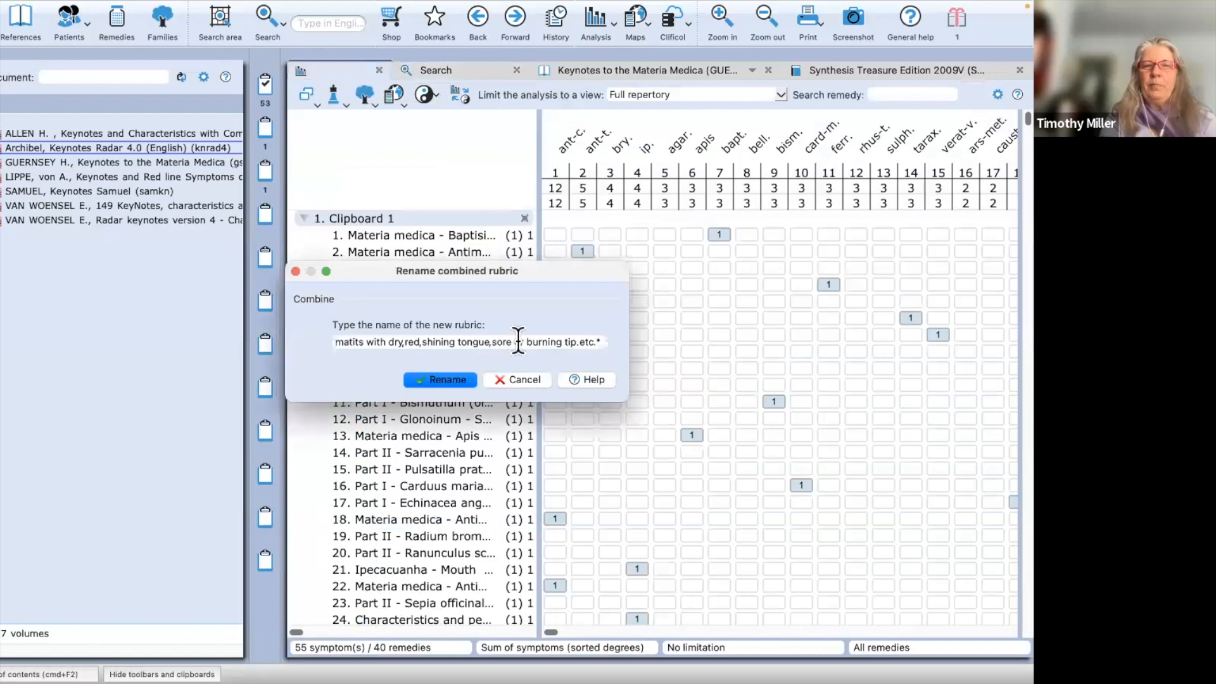
click(446, 375)
Step: Analyse the combined rubrics on clipboards 2 and 3 together, leaving out clipboard 1
click(261, 171)
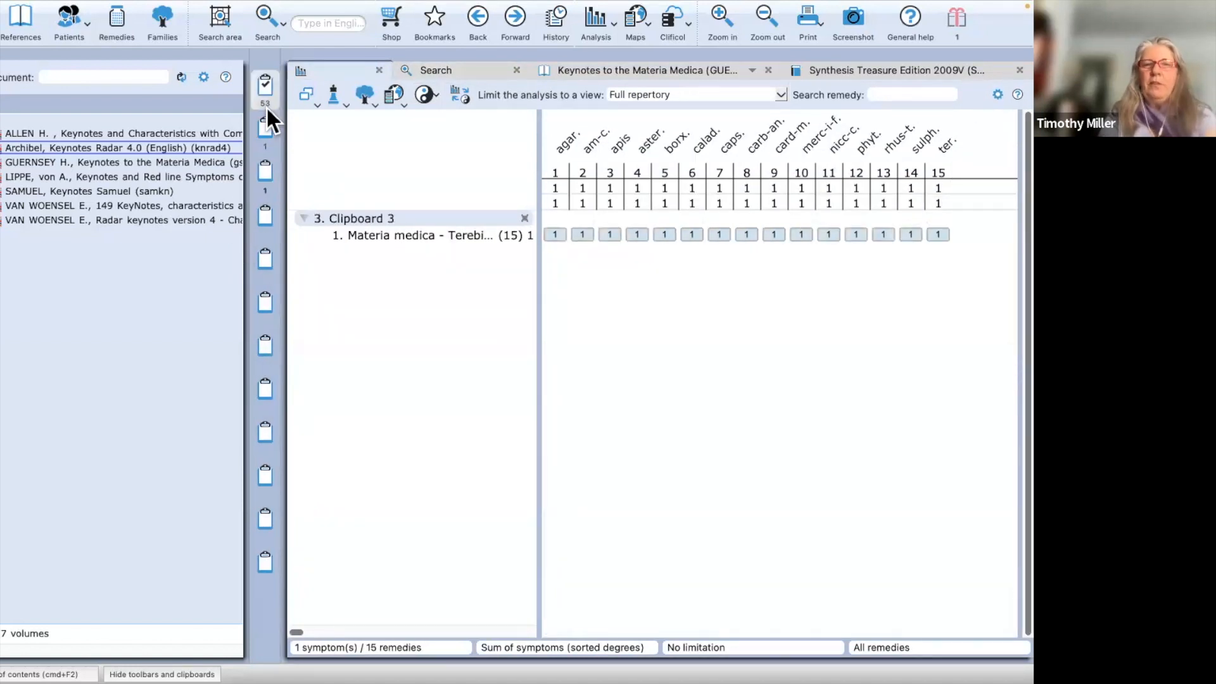
click(262, 126)
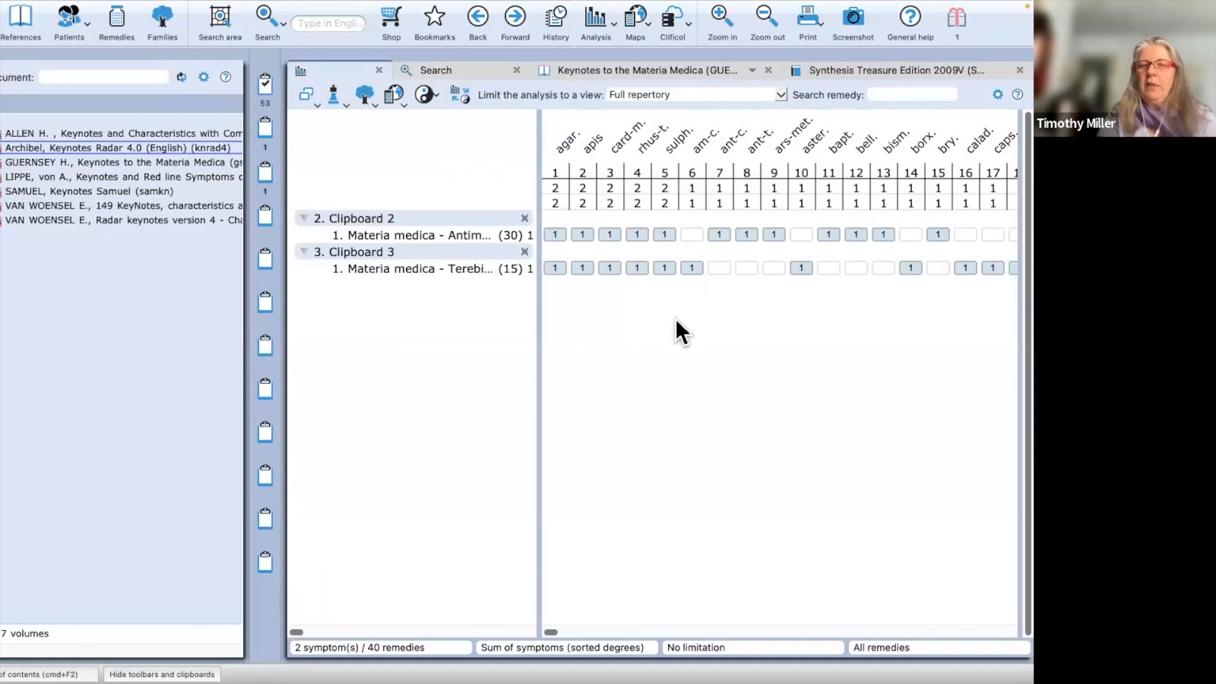
Step: Hide all remedies after am-c., hide sulph. individually, and hide all remedies after rhus-t. in the analysis
right_click(701, 146)
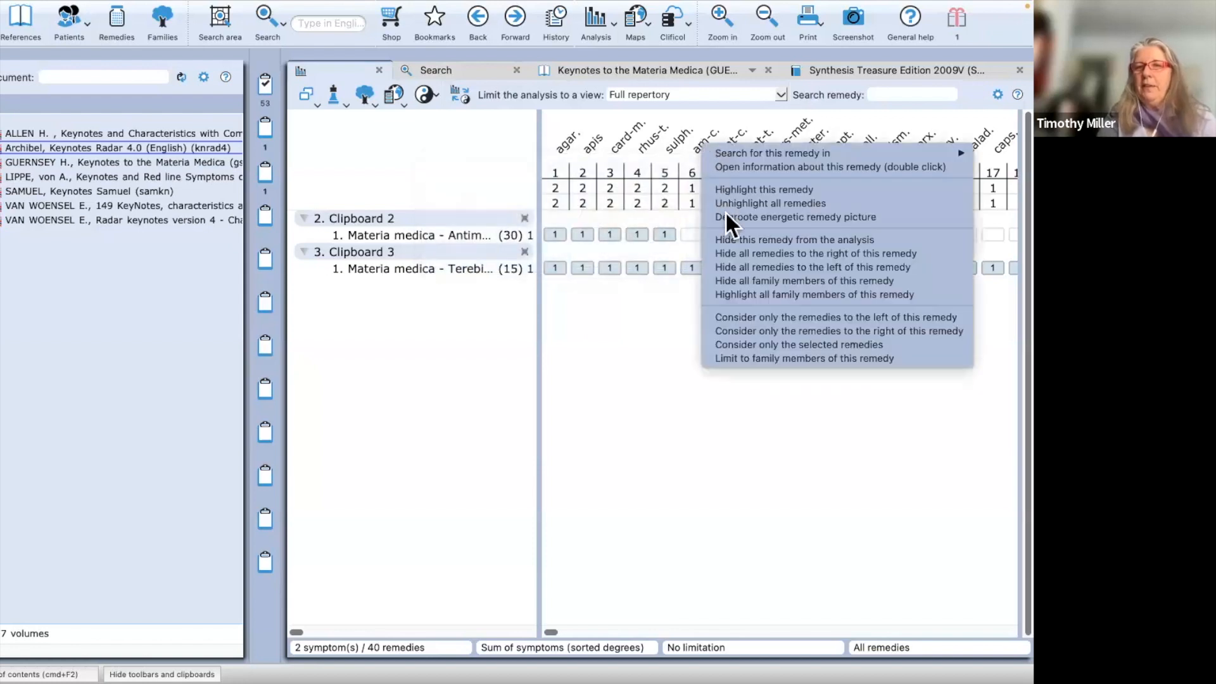
click(732, 253)
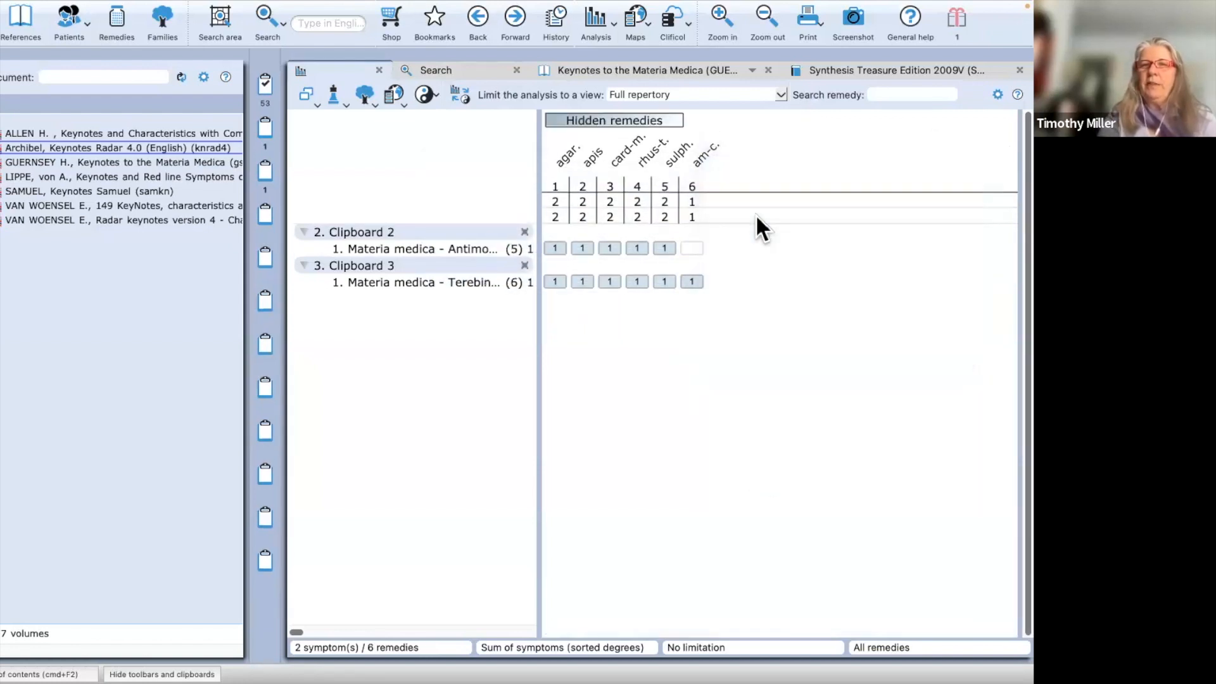
right_click(675, 150)
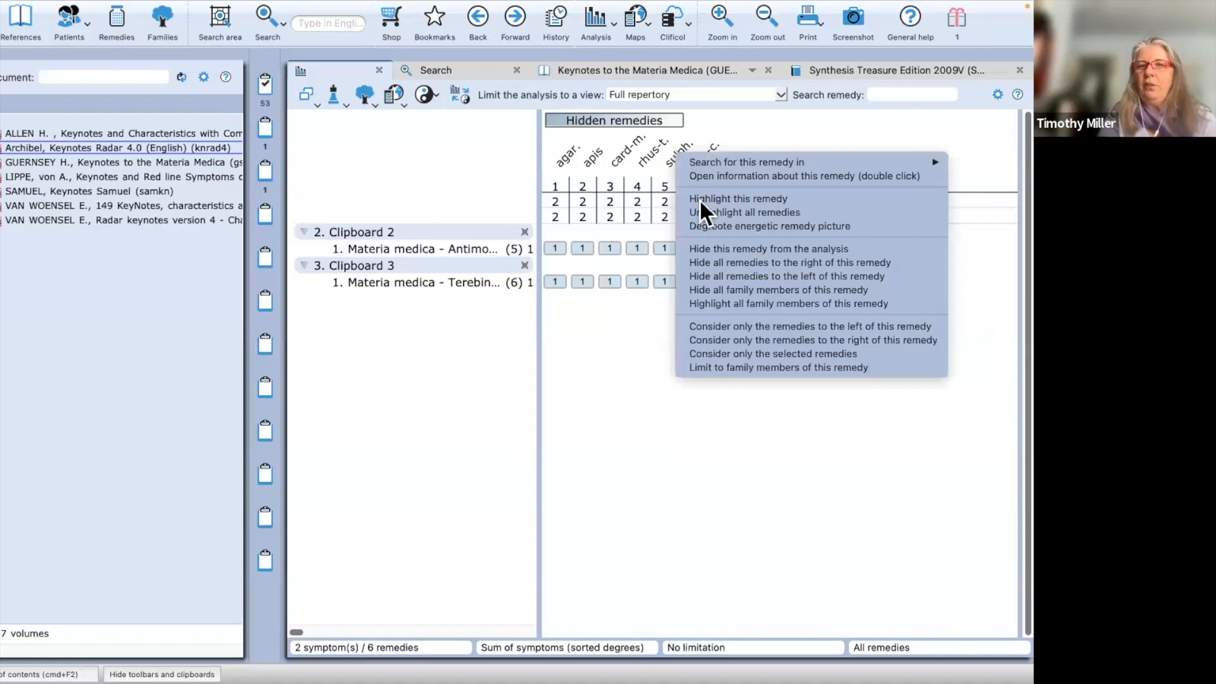
click(712, 249)
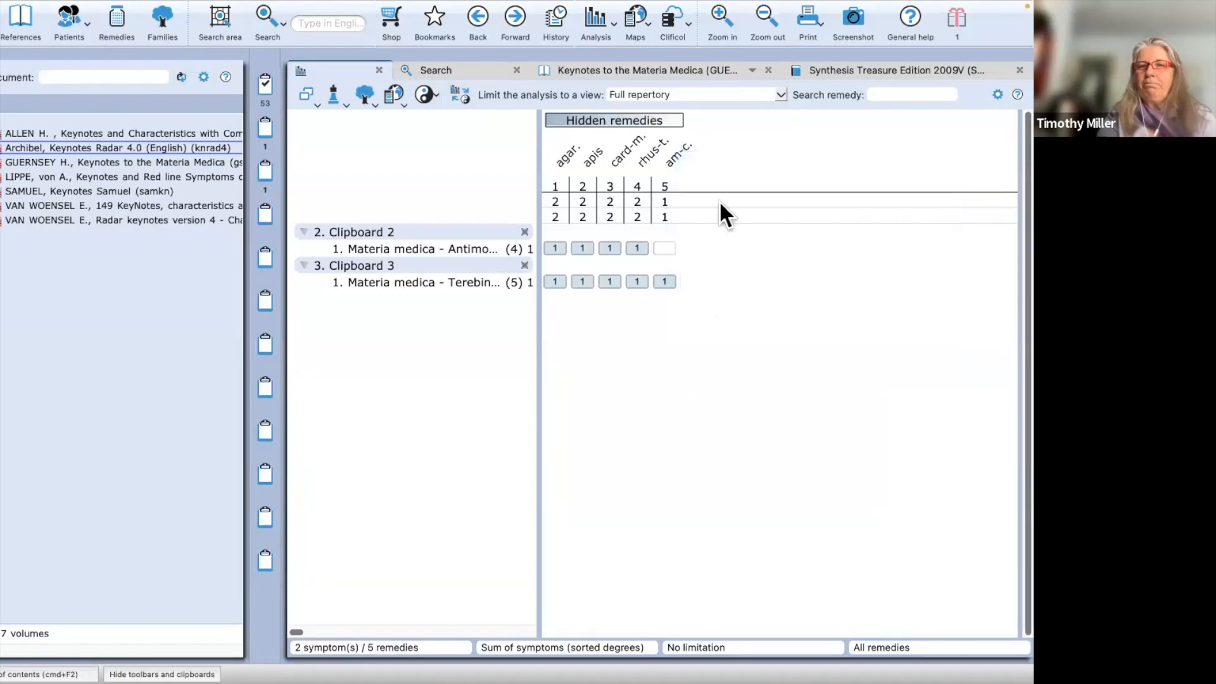
right_click(652, 147)
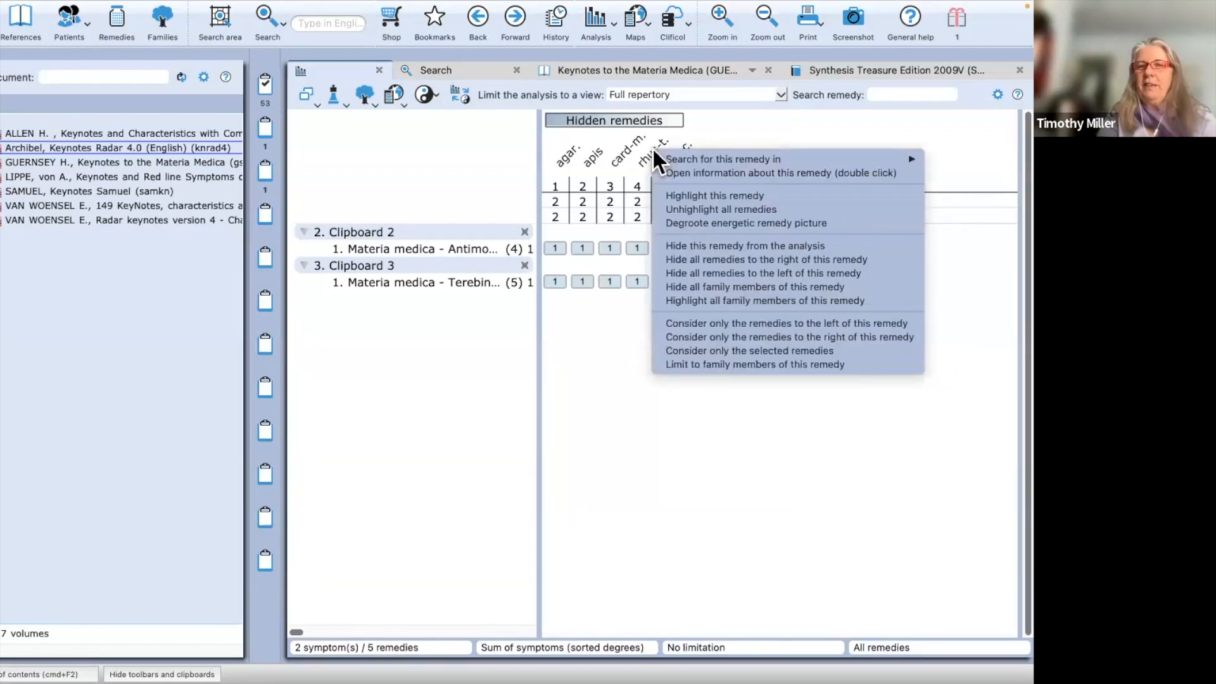
click(689, 260)
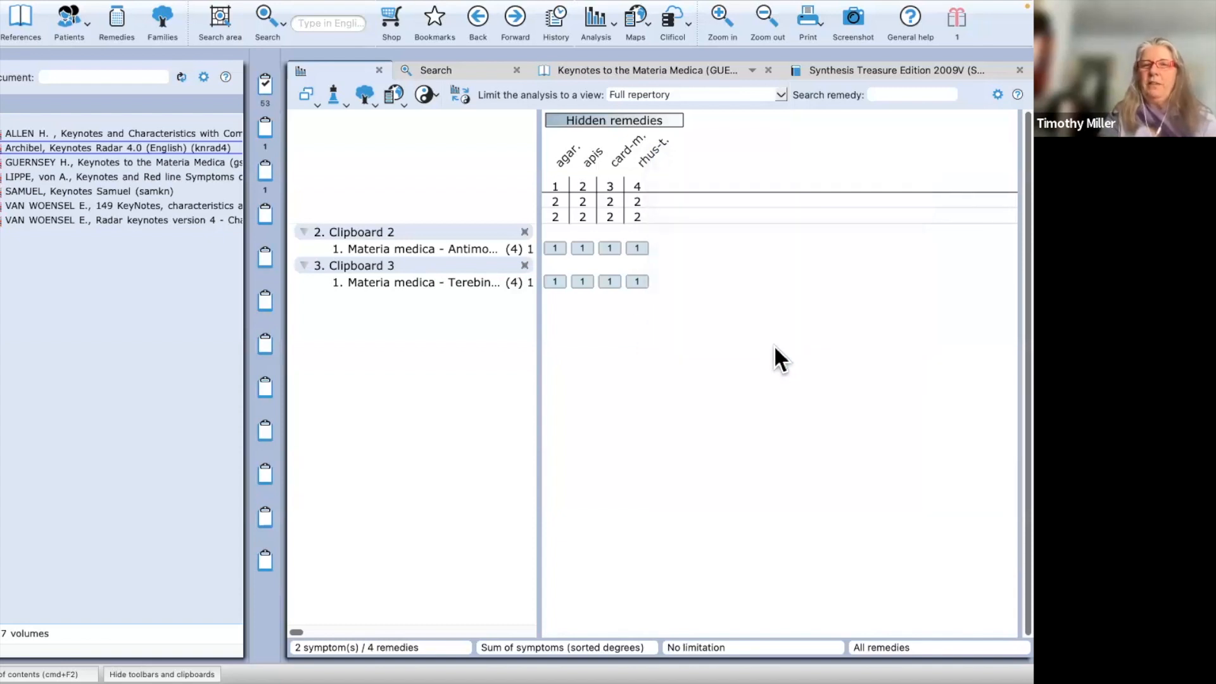
Step: Select all the hidden remedies and show them in the analysis again
click(635, 129)
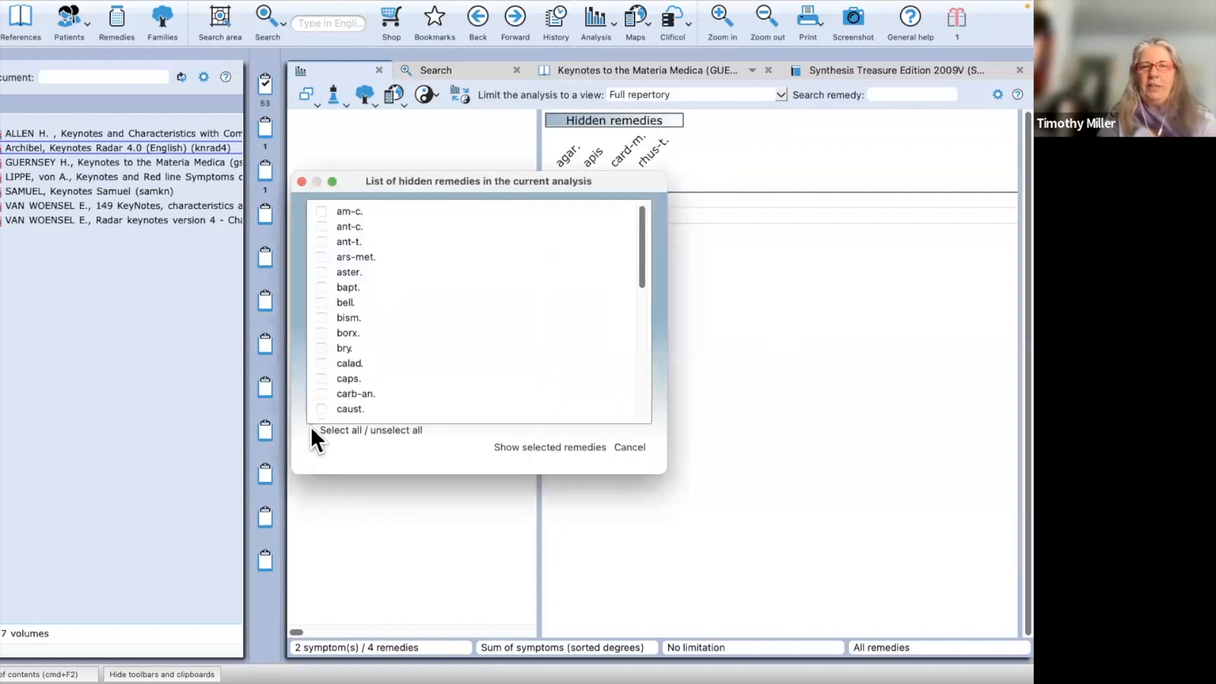
click(311, 429)
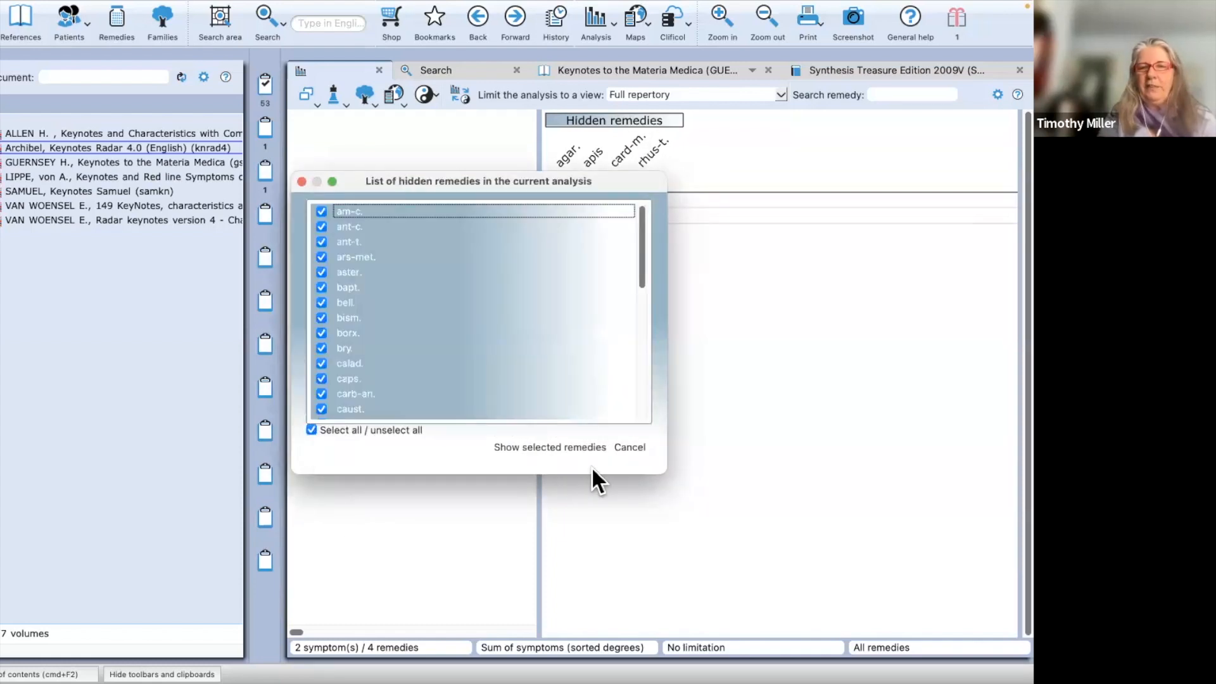
click(551, 448)
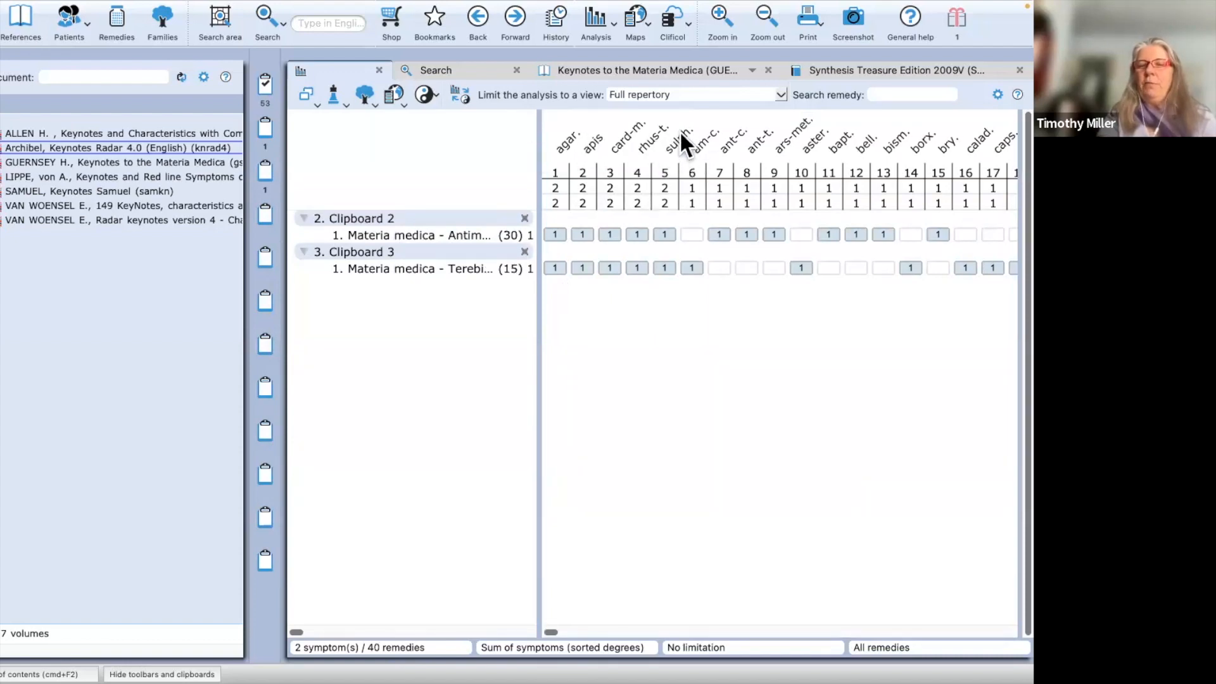
Step: Inspect the details of the combined rubrics on clipboards 2 and 3
click(470, 236)
mouse_move(470, 236)
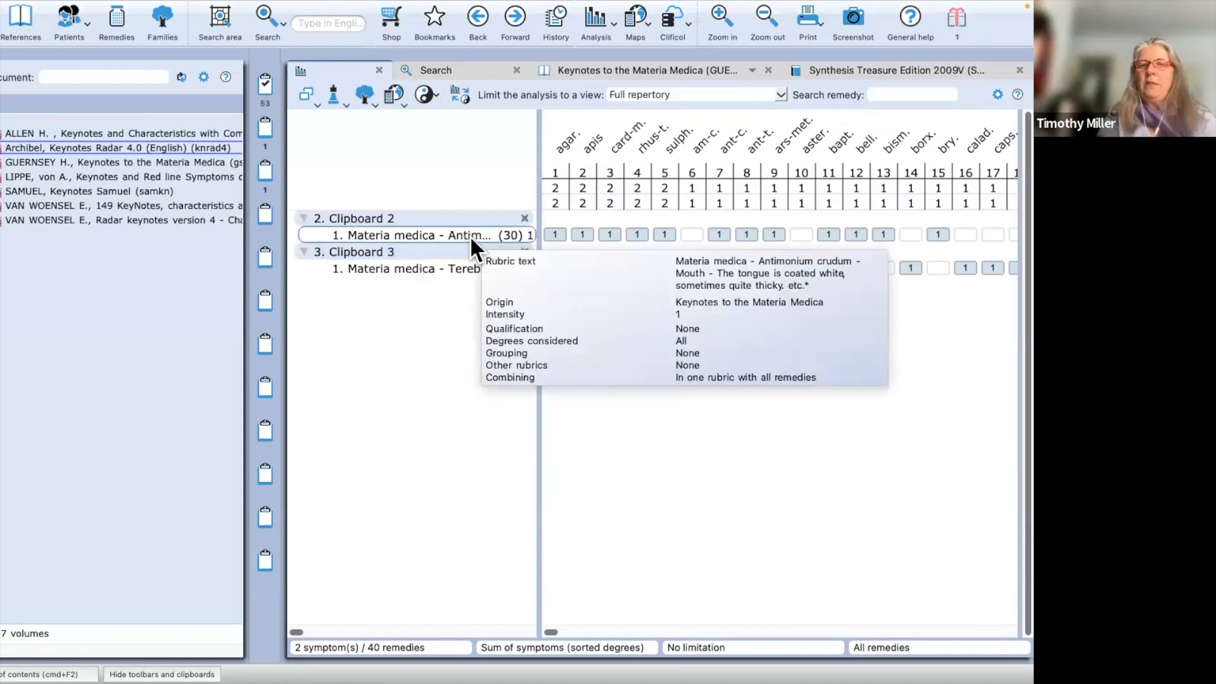
mouse_move(453, 269)
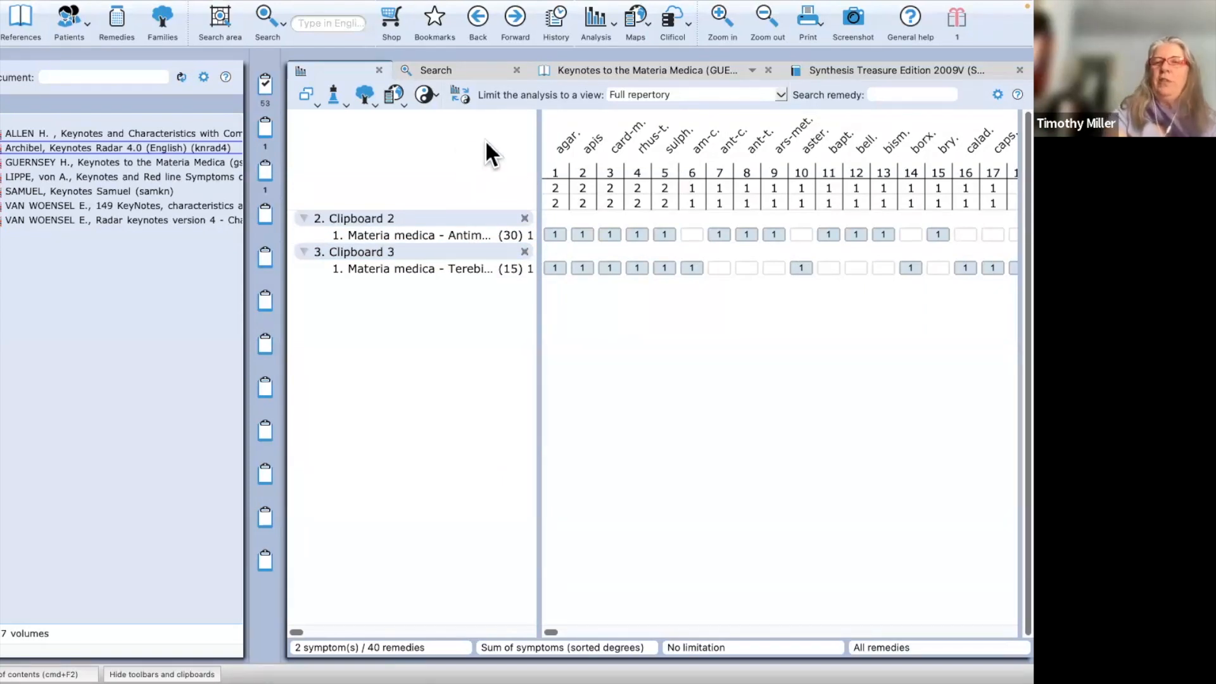
Step: Return to the red and tip results, review the Lippe and Samuel keynotes separately, and restore the single list of all documents
click(473, 69)
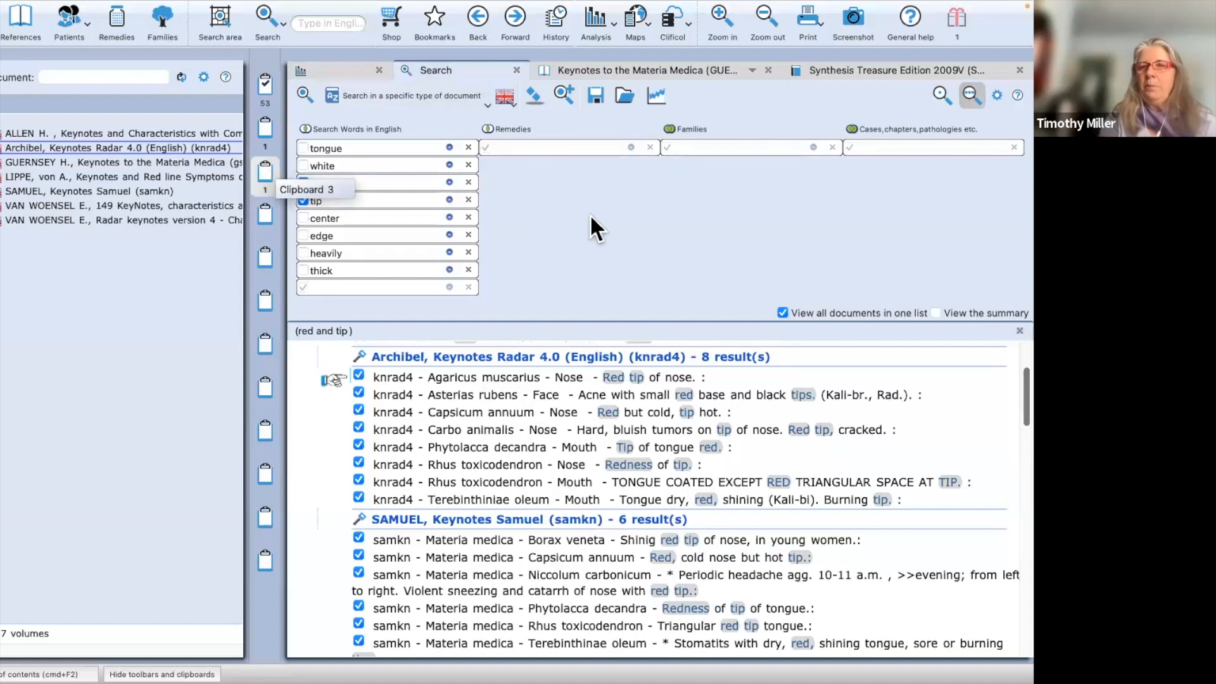
click(423, 629)
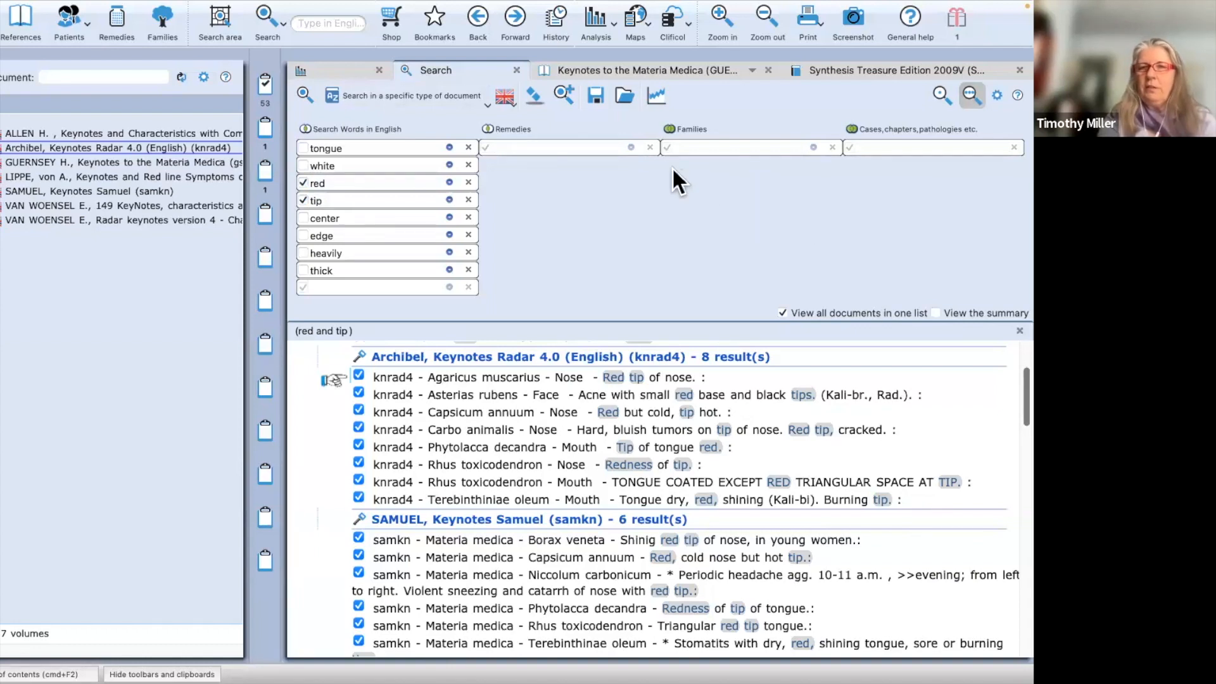
click(622, 244)
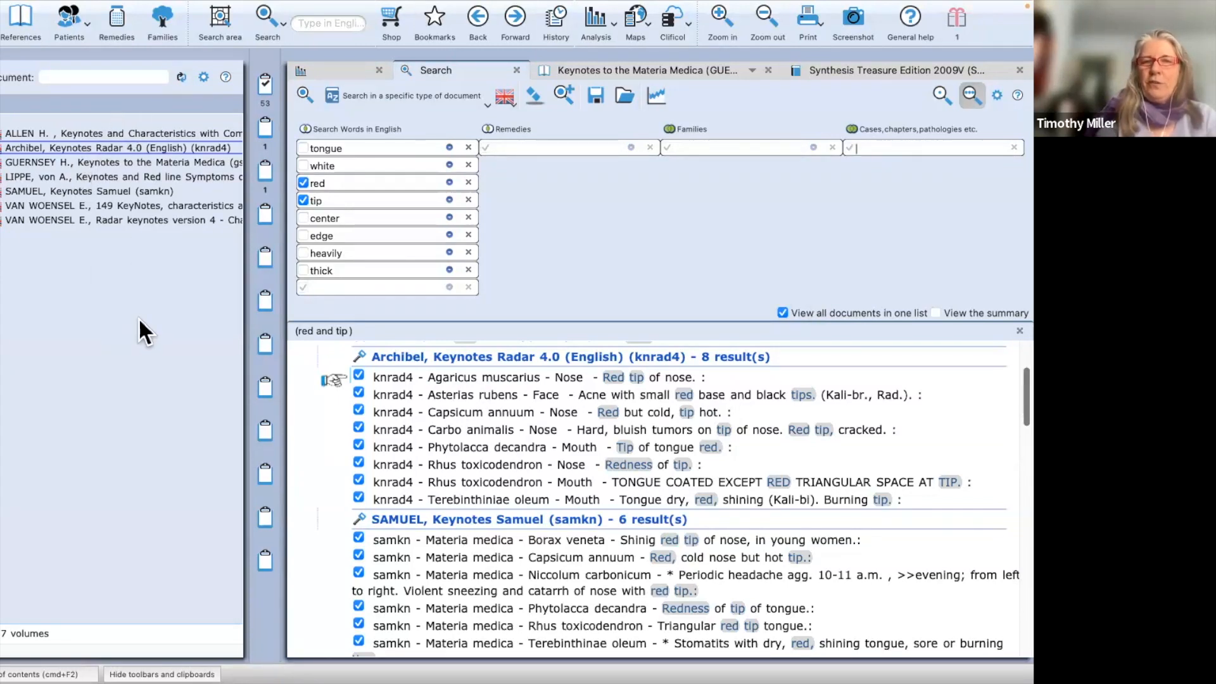
click(783, 312)
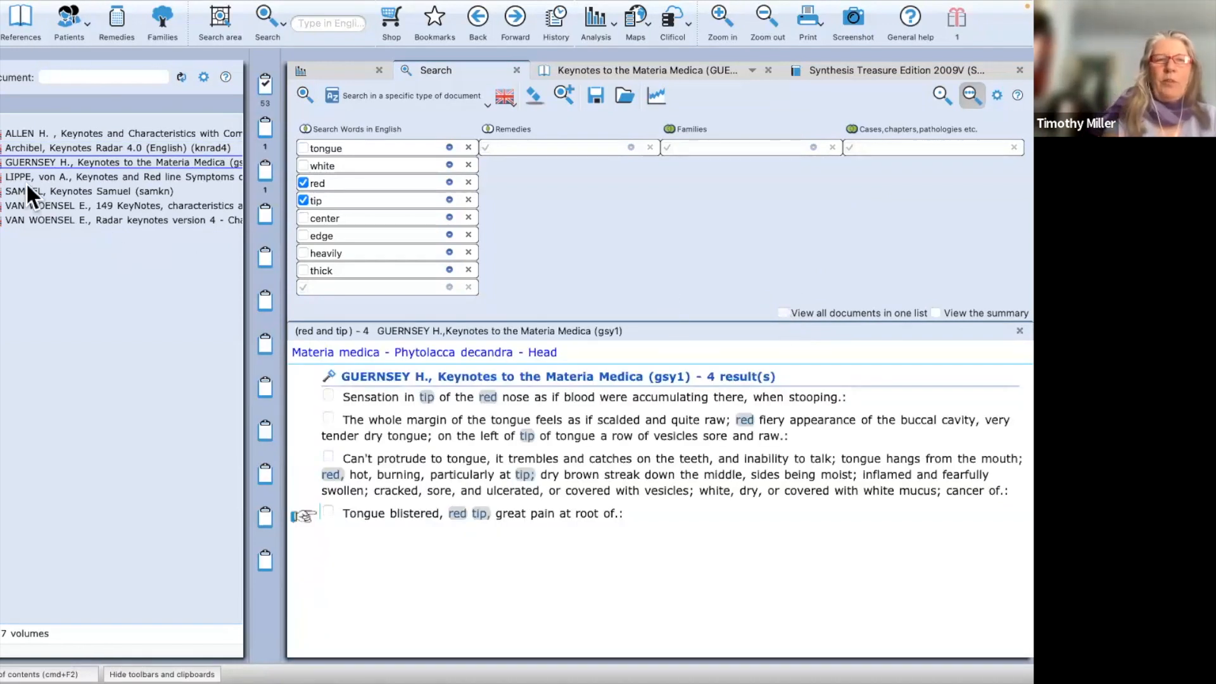
click(60, 180)
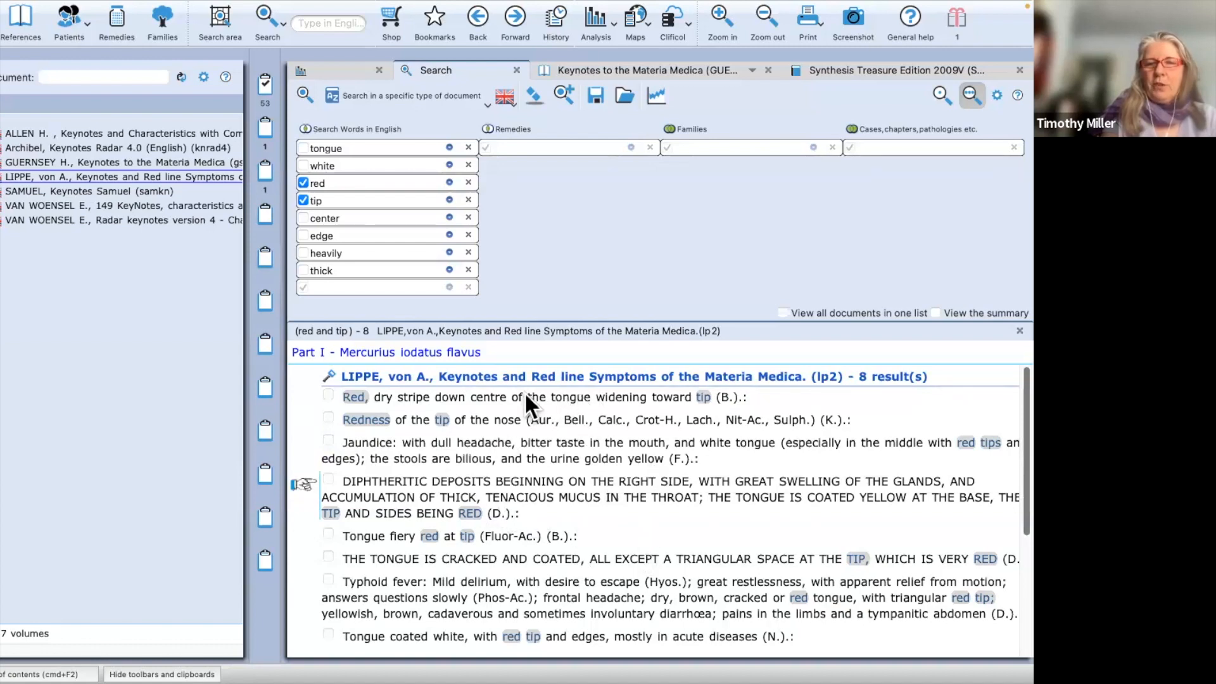
click(60, 192)
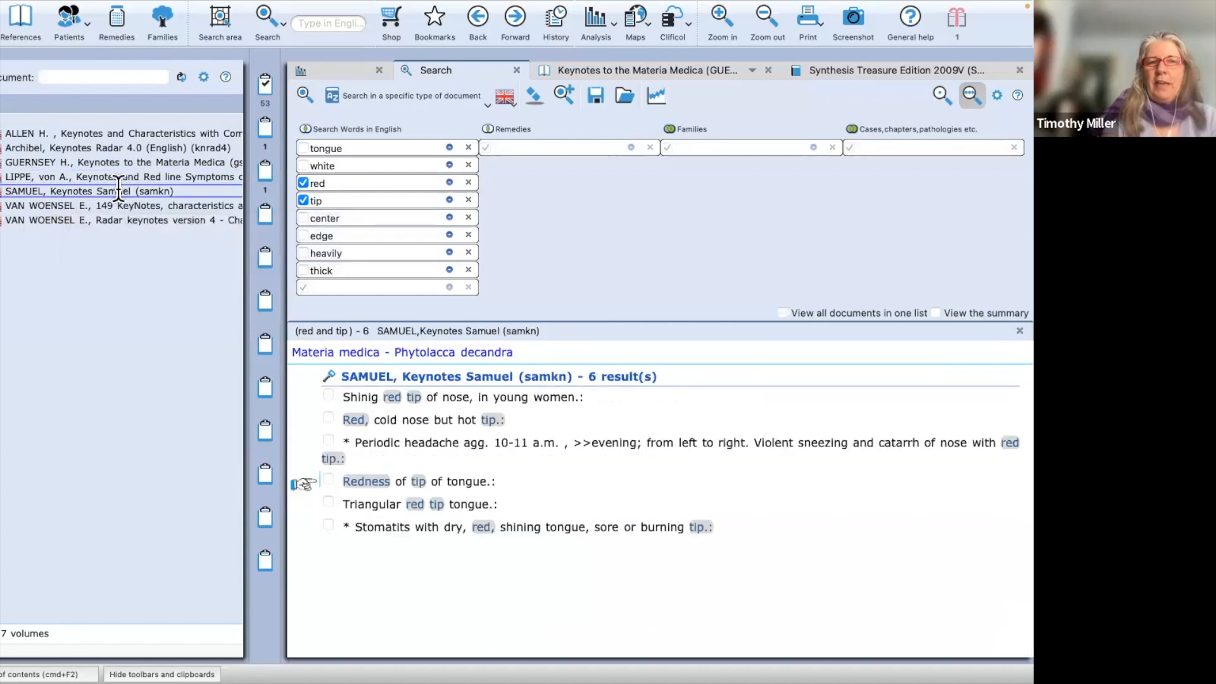
click(783, 311)
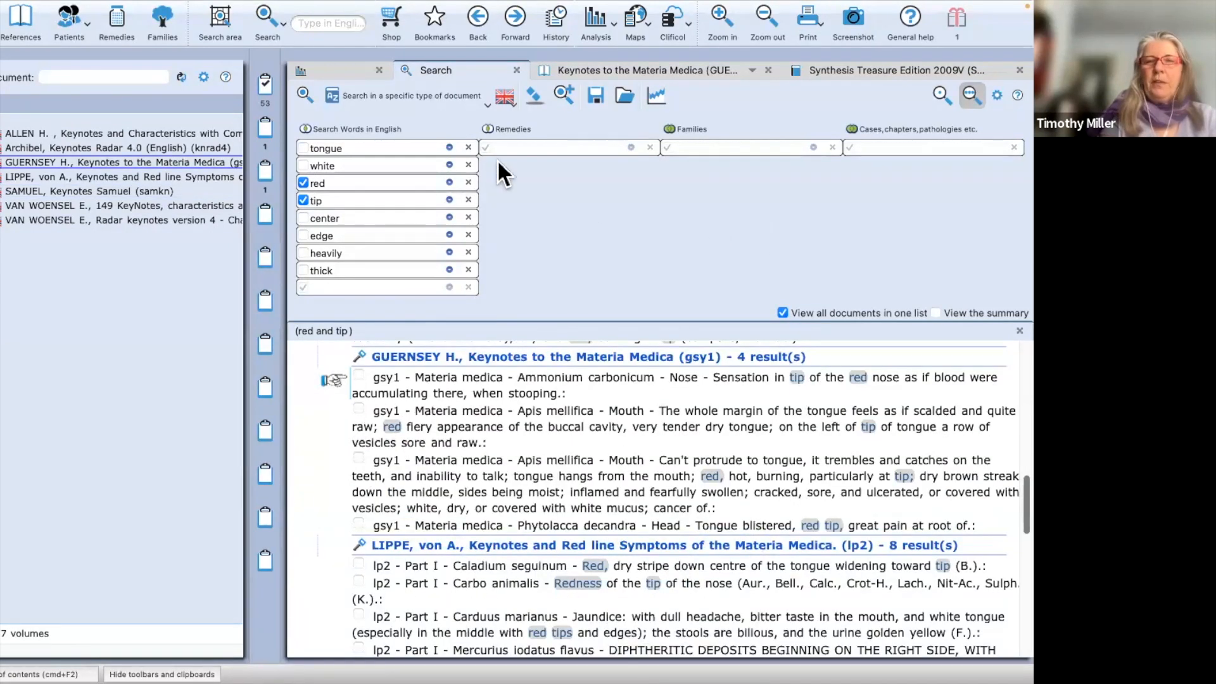
Step: Search for red and tip in all documents, turn off the single list, and show the Synthesis Treasure Edition 2009V results
click(408, 95)
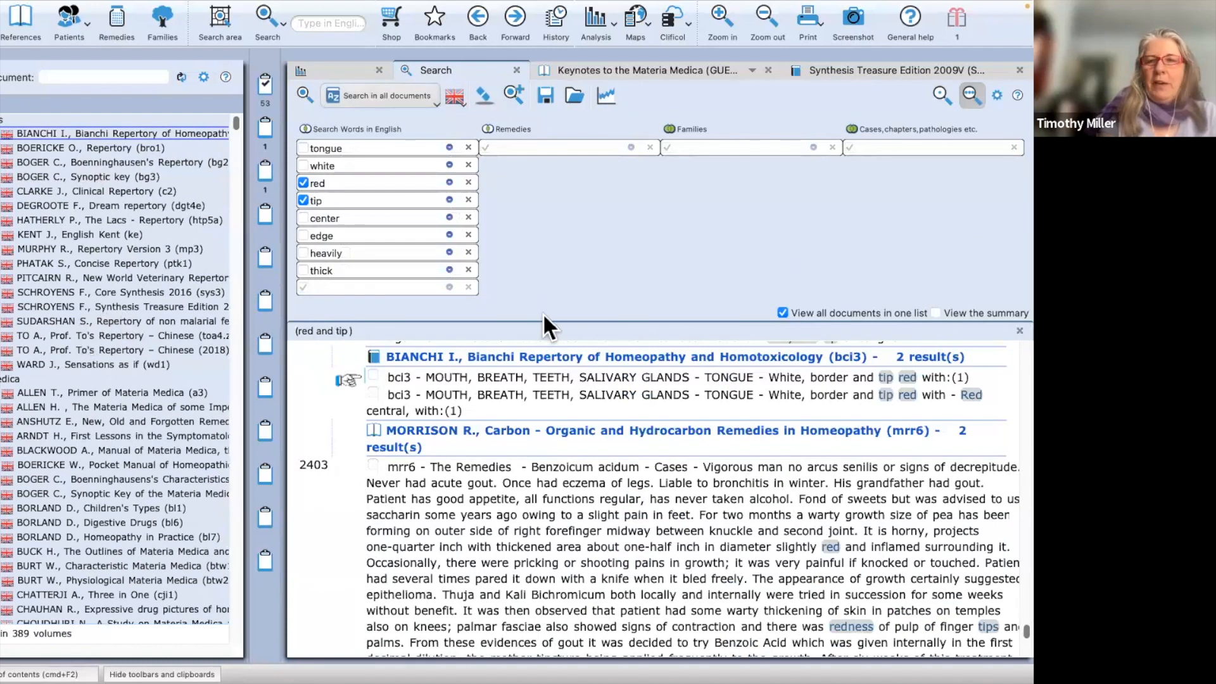
click(783, 311)
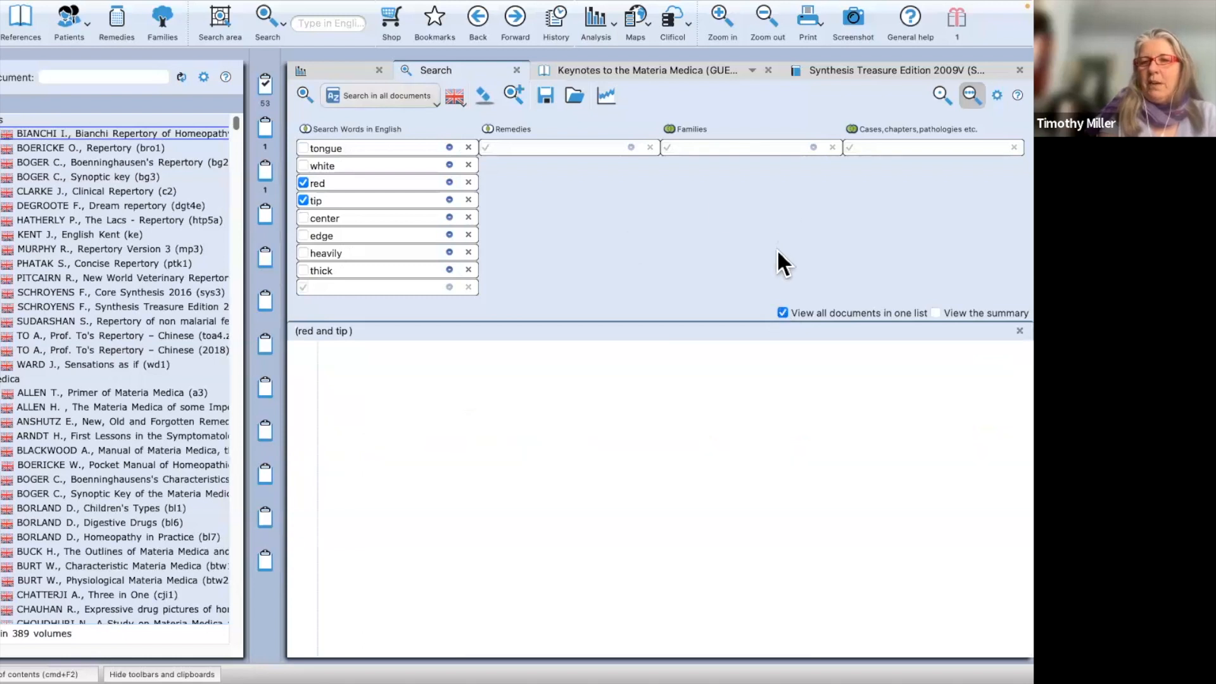
click(73, 308)
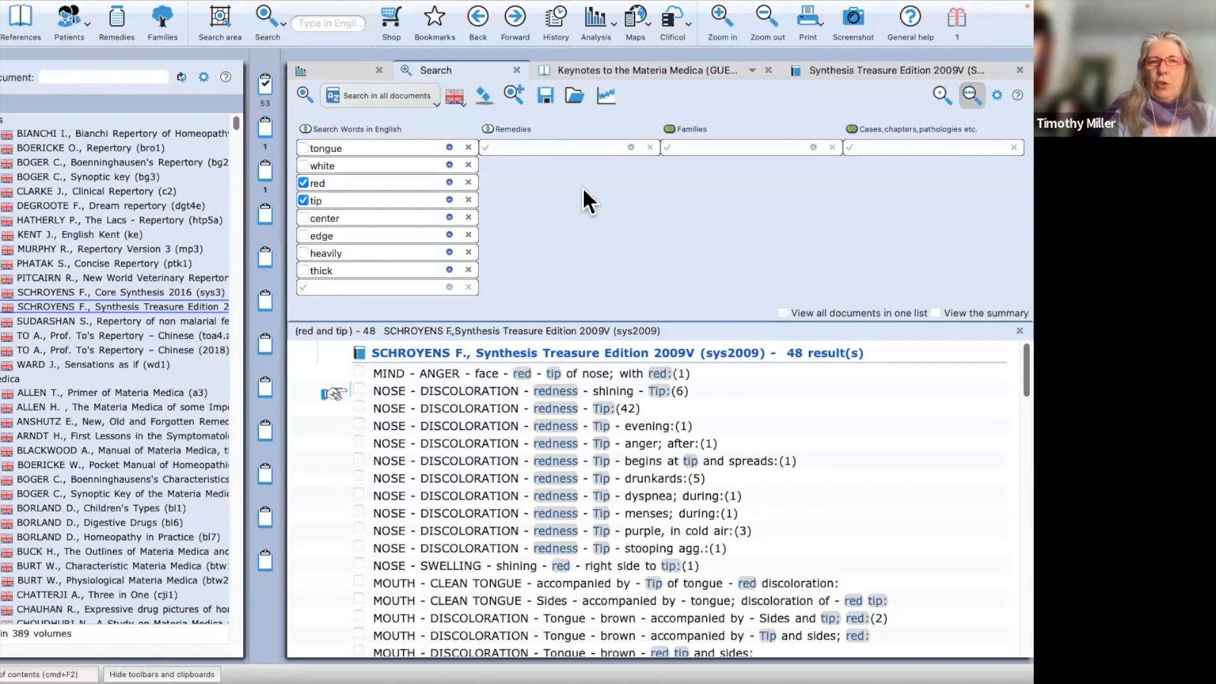
Step: Review the available search locations, and view the open Synthesis repertory and the Guernsey keynotes
click(383, 94)
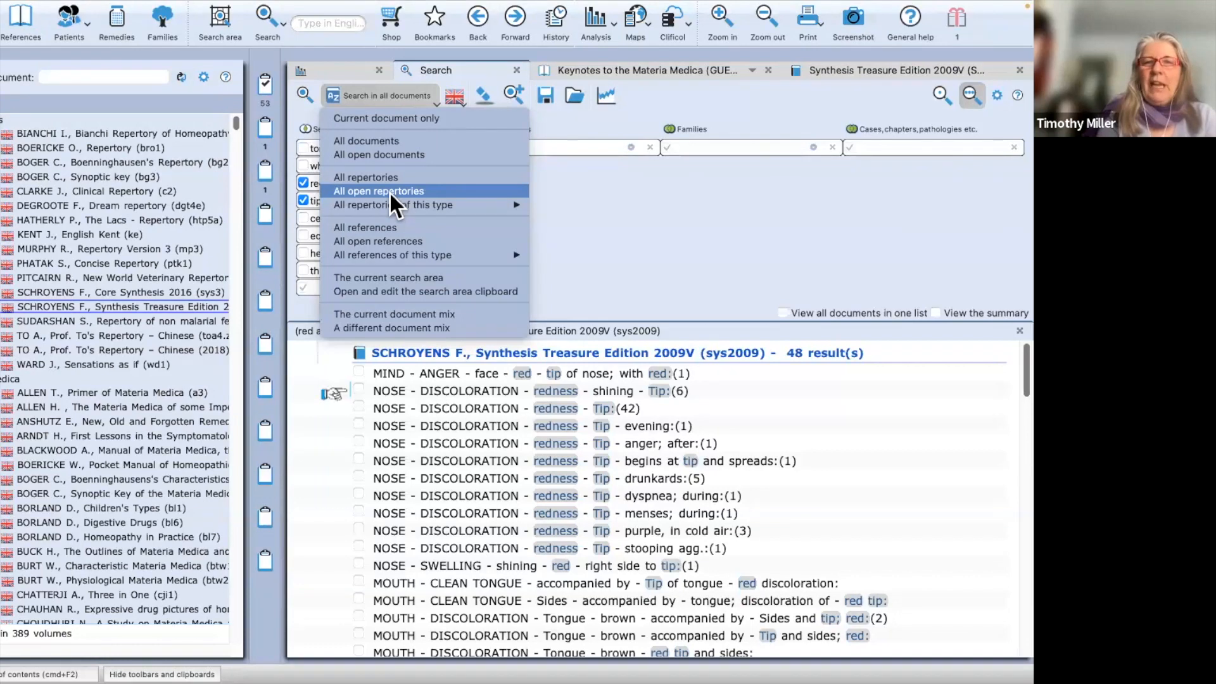
click(735, 211)
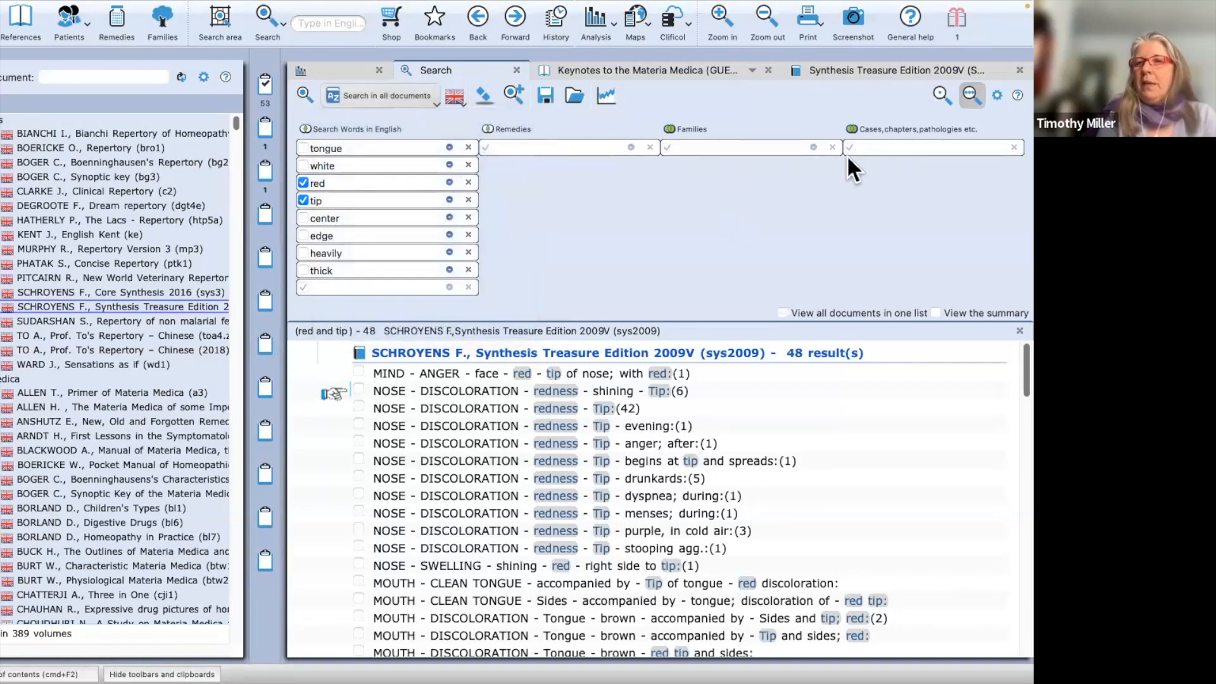
click(887, 67)
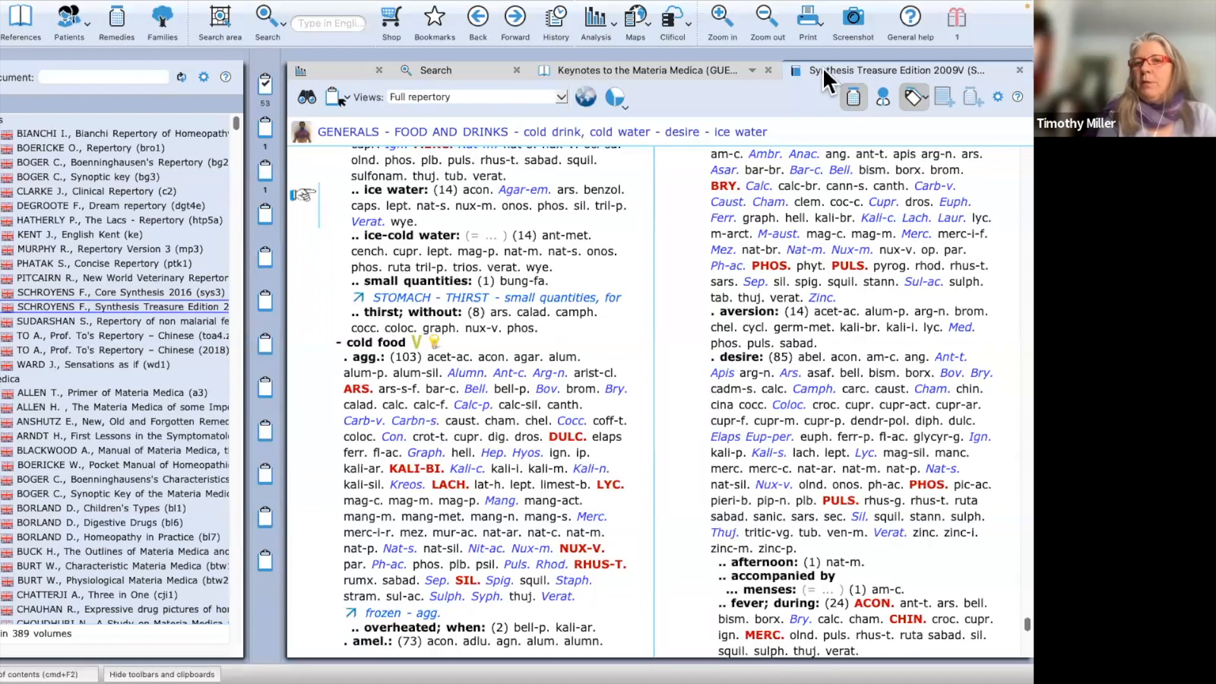
click(679, 66)
double_click(544, 64)
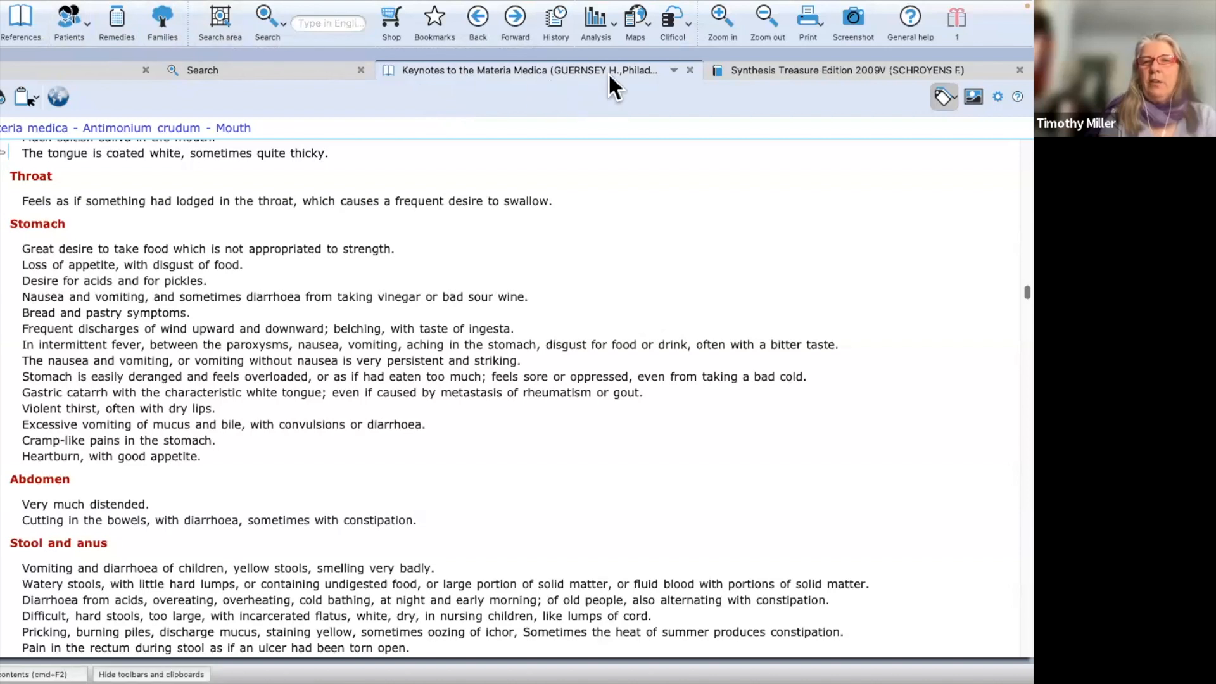
Step: Switch between the open Allen and Guernsey keynotes, ending on the Guernsey keynotes
click(674, 71)
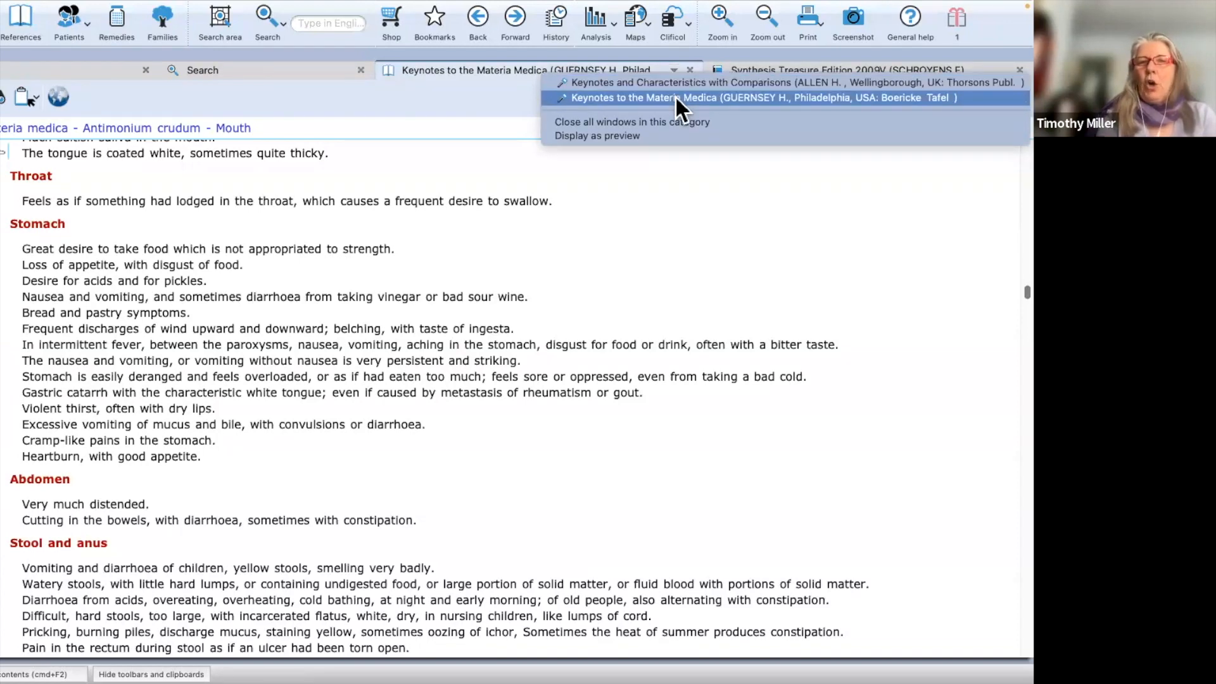
click(664, 81)
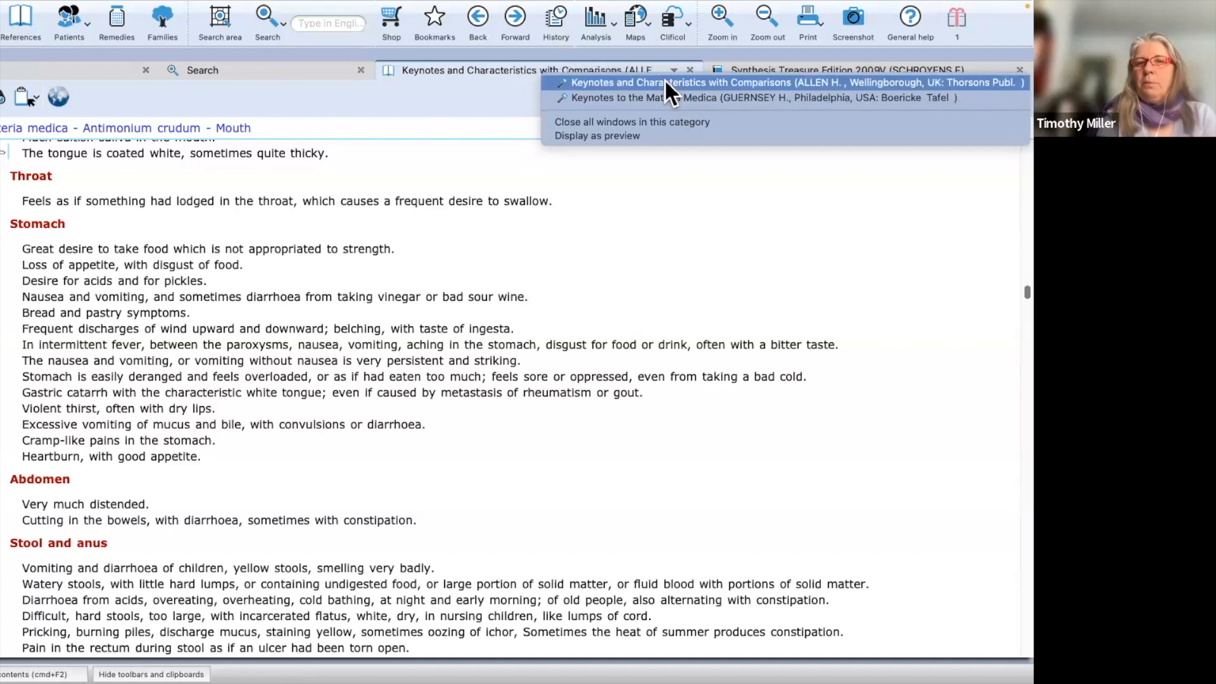
click(672, 68)
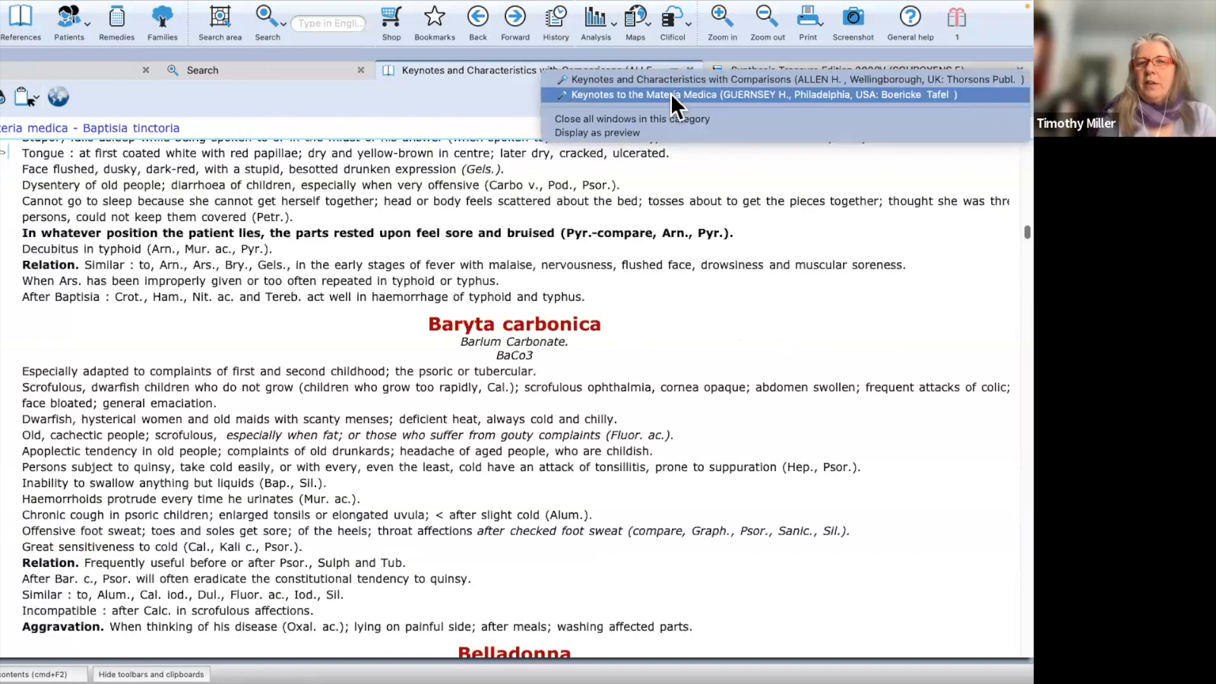
click(670, 95)
Step: Close all open keynotes windows and the analysis window
click(674, 71)
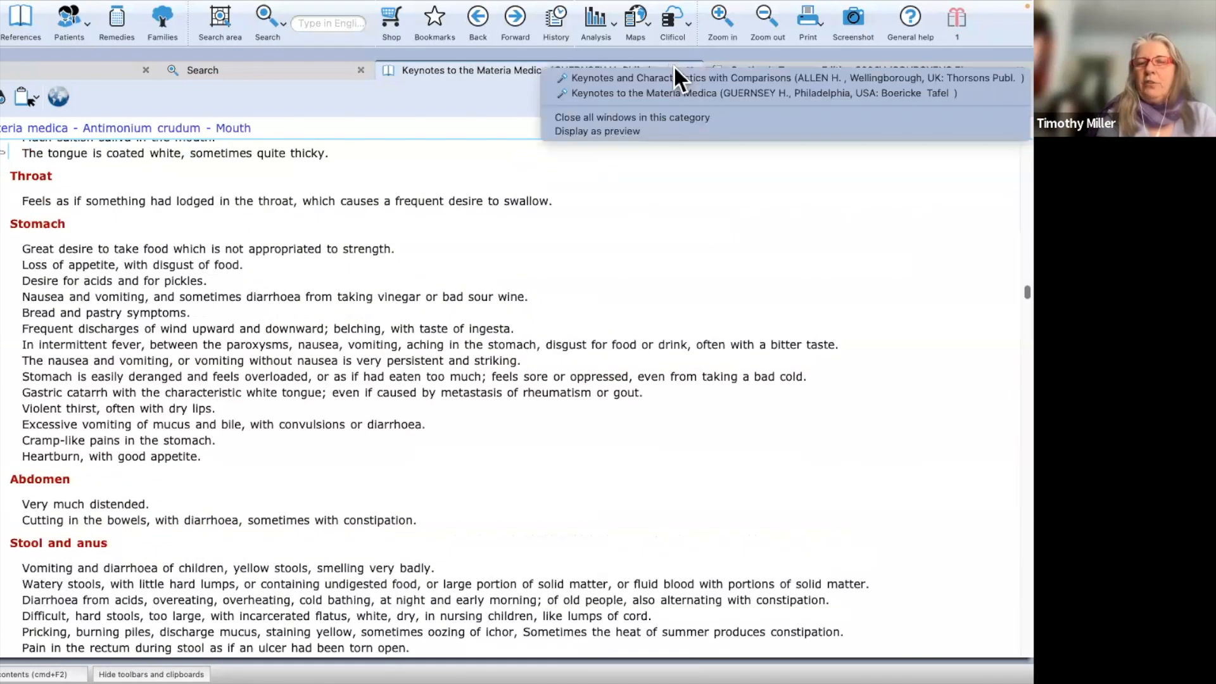
click(664, 119)
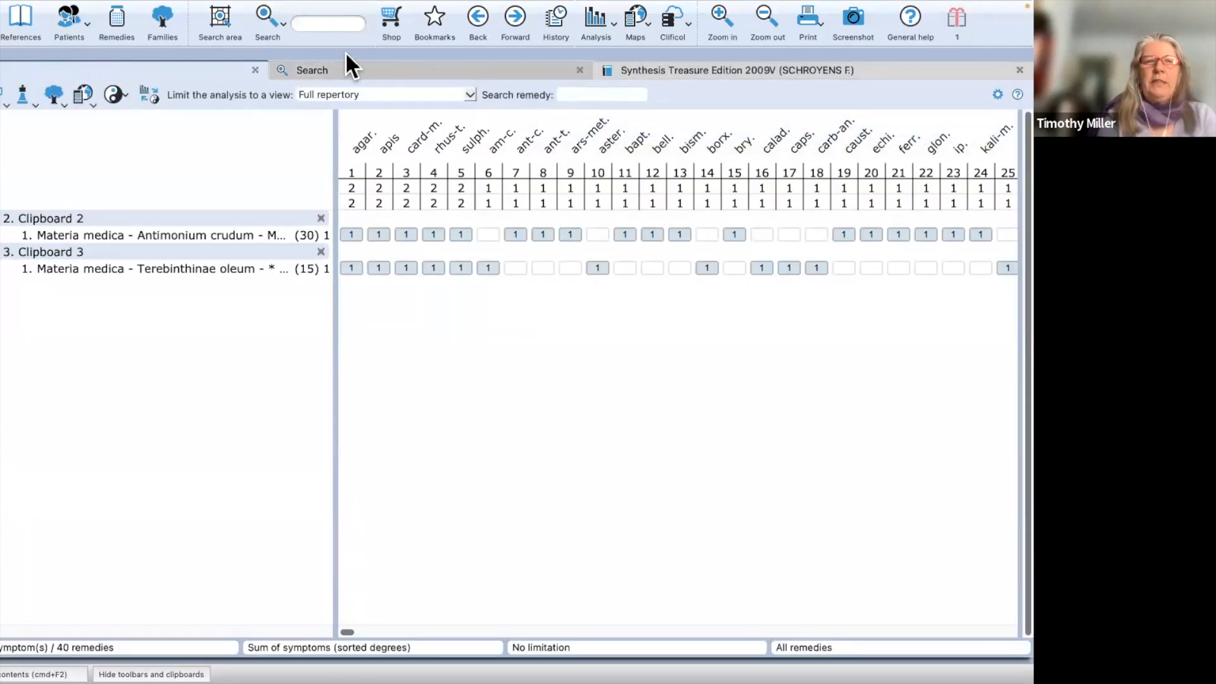
click(257, 70)
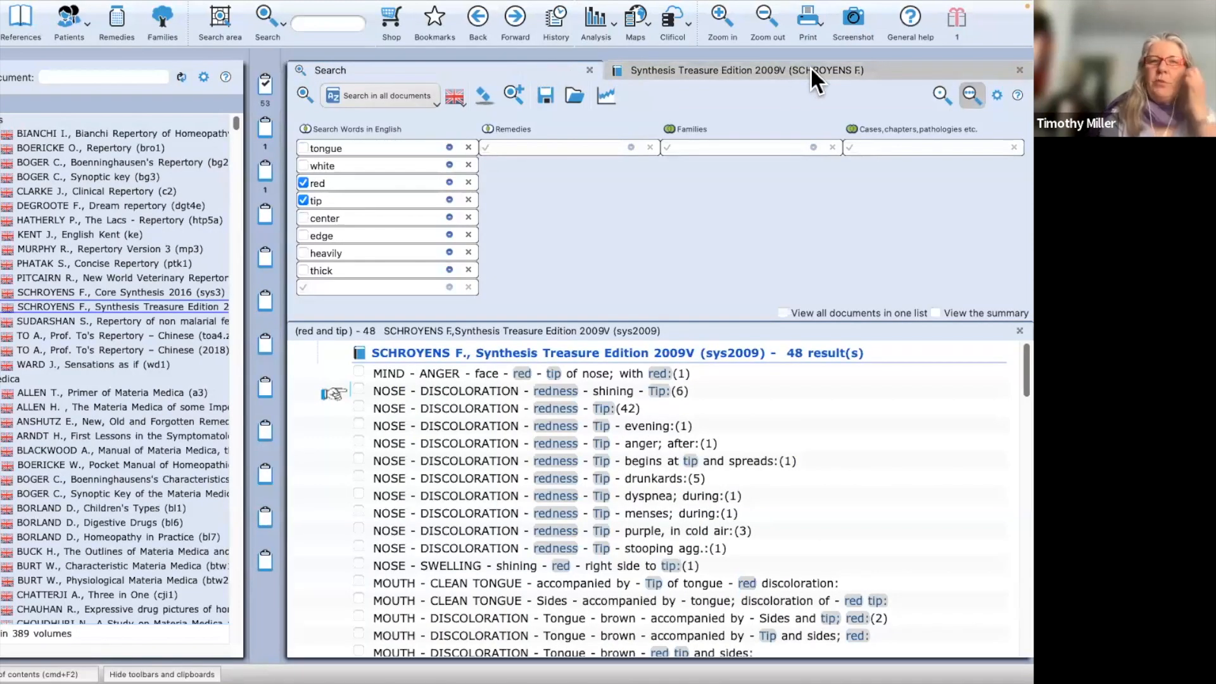
Step: Review the search locations, including the types available for repertories and references, with the red and tip search in view
click(811, 67)
click(525, 64)
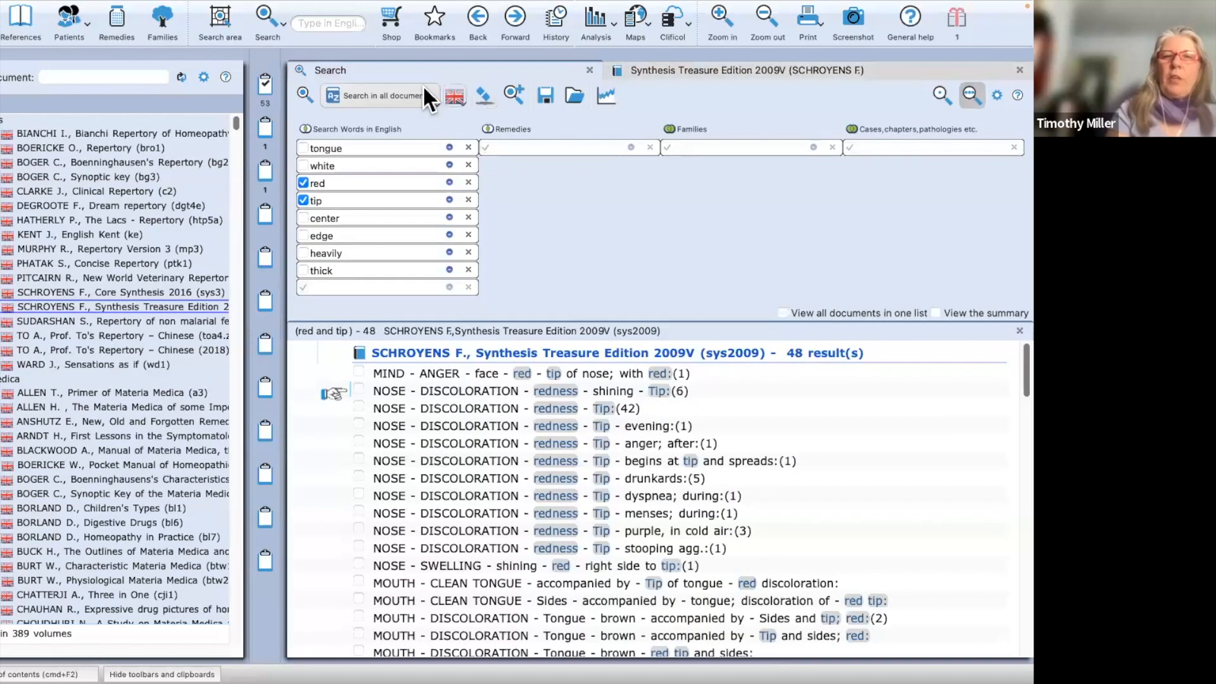
click(400, 92)
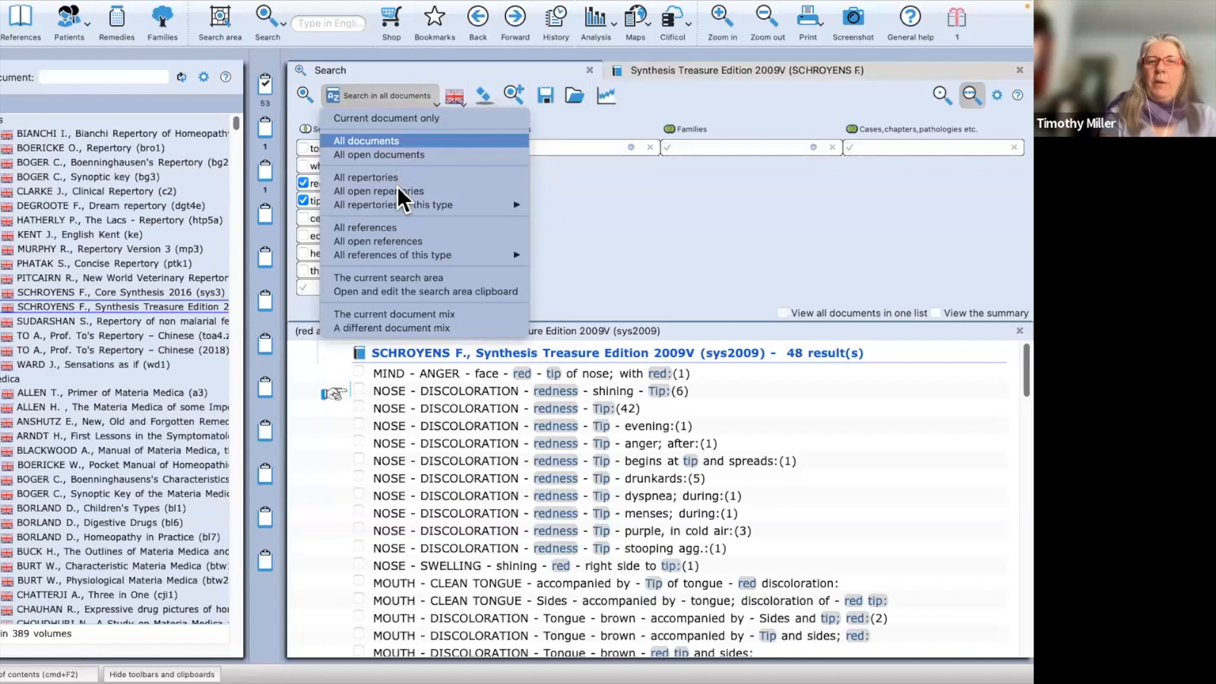
mouse_move(398, 203)
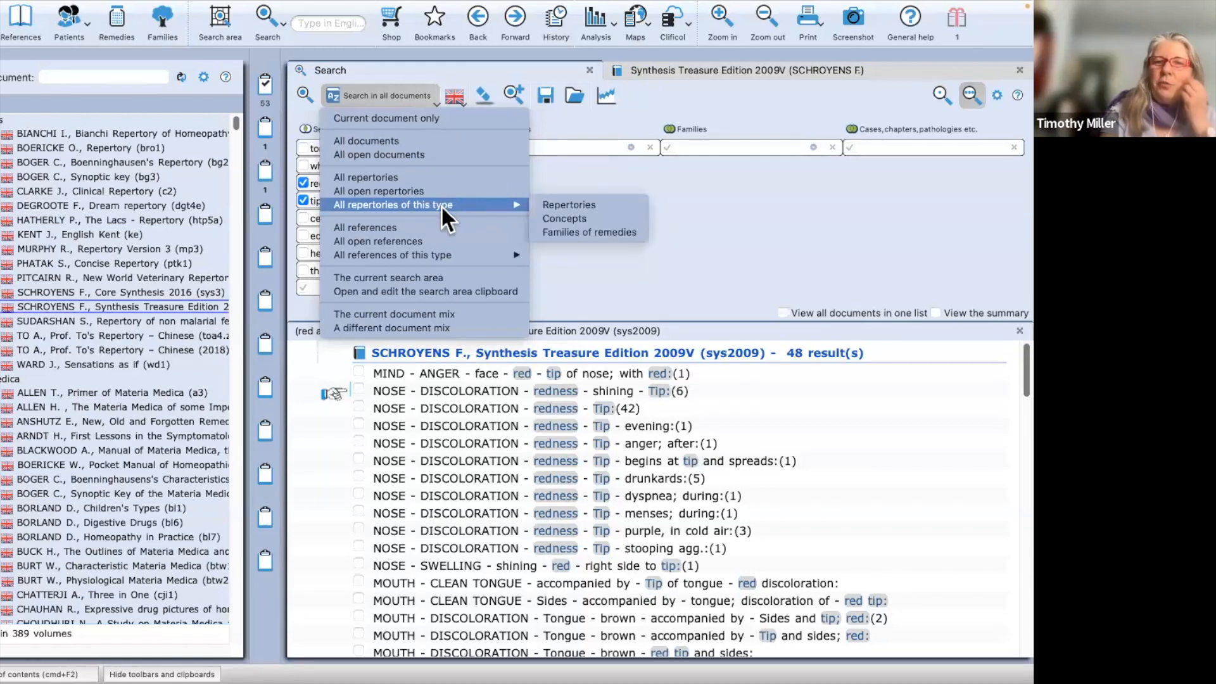
mouse_move(433, 253)
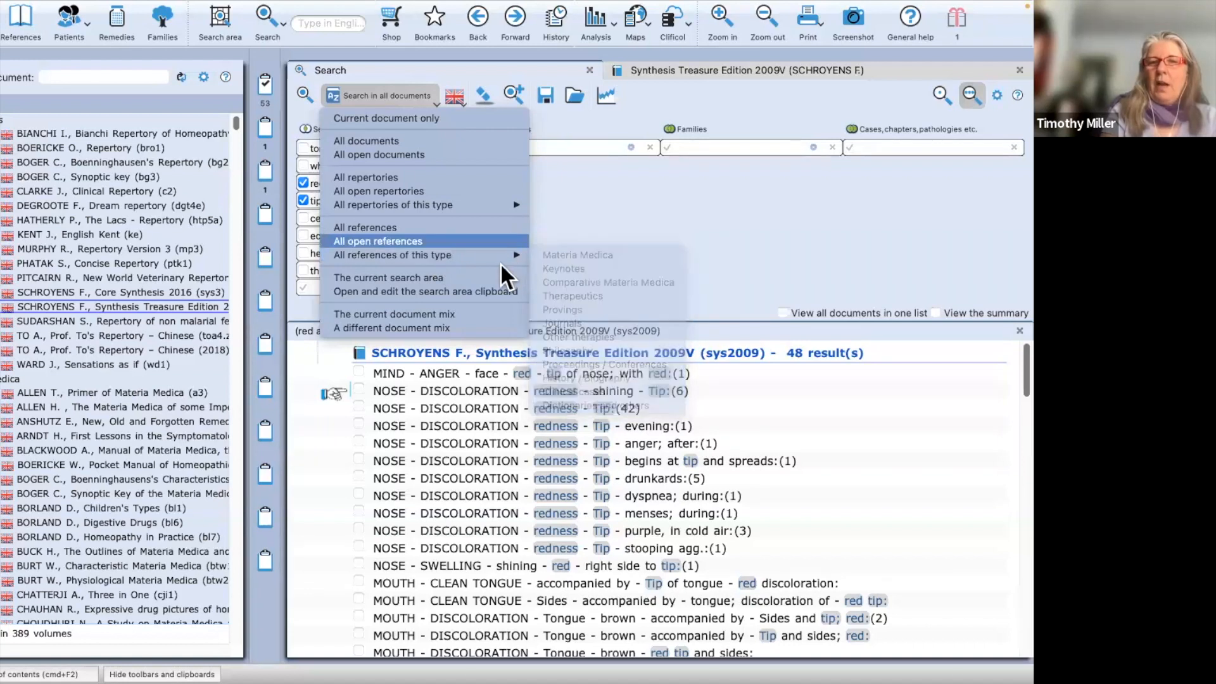
click(640, 206)
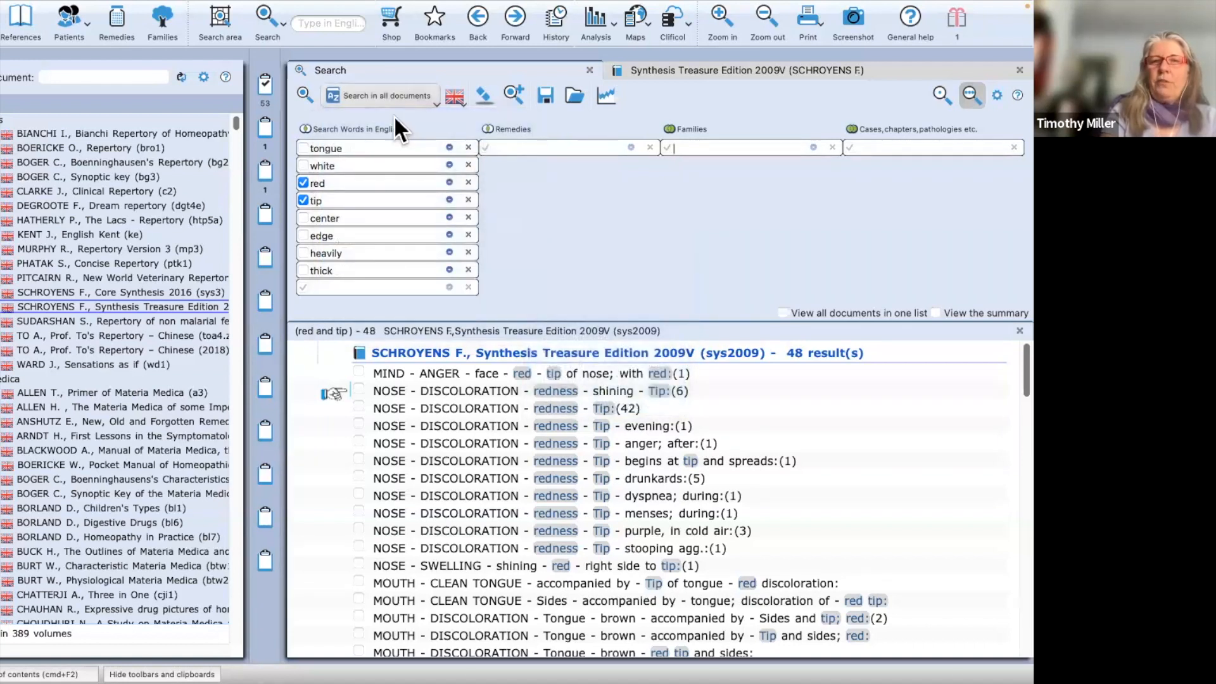
Step: Clear the previous search and enter snakes and dreams as the search words
click(485, 97)
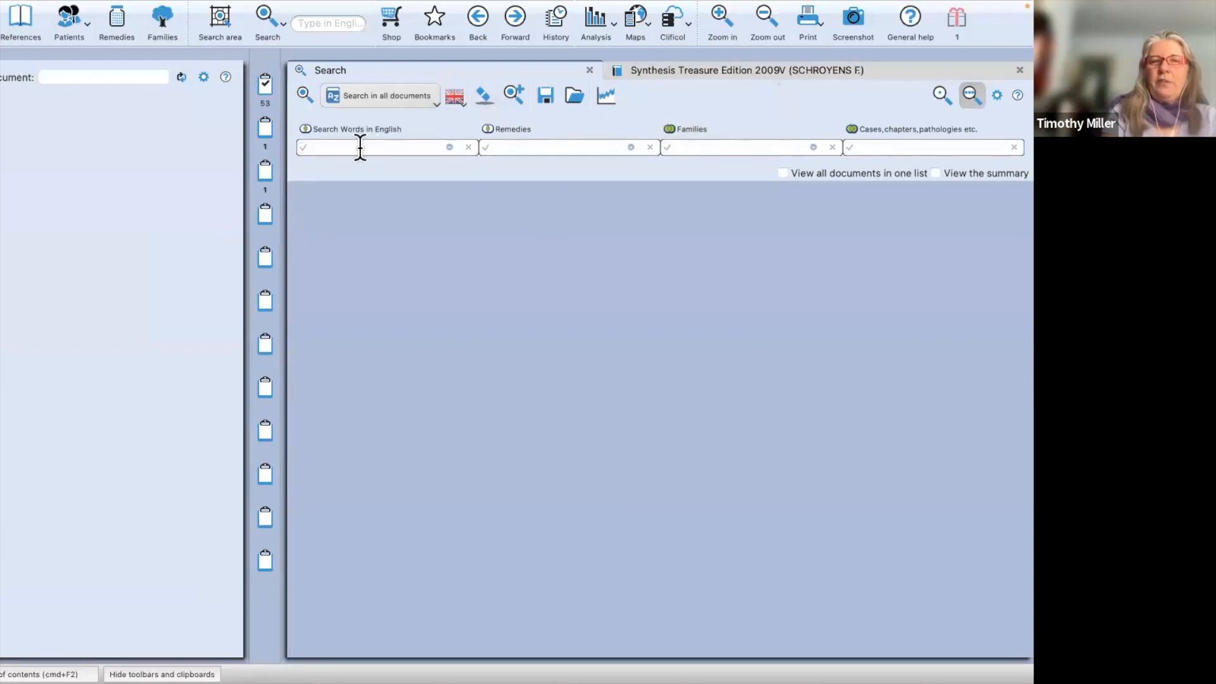
text(snakes)
key(Return)
text(dreams)
key(Return)
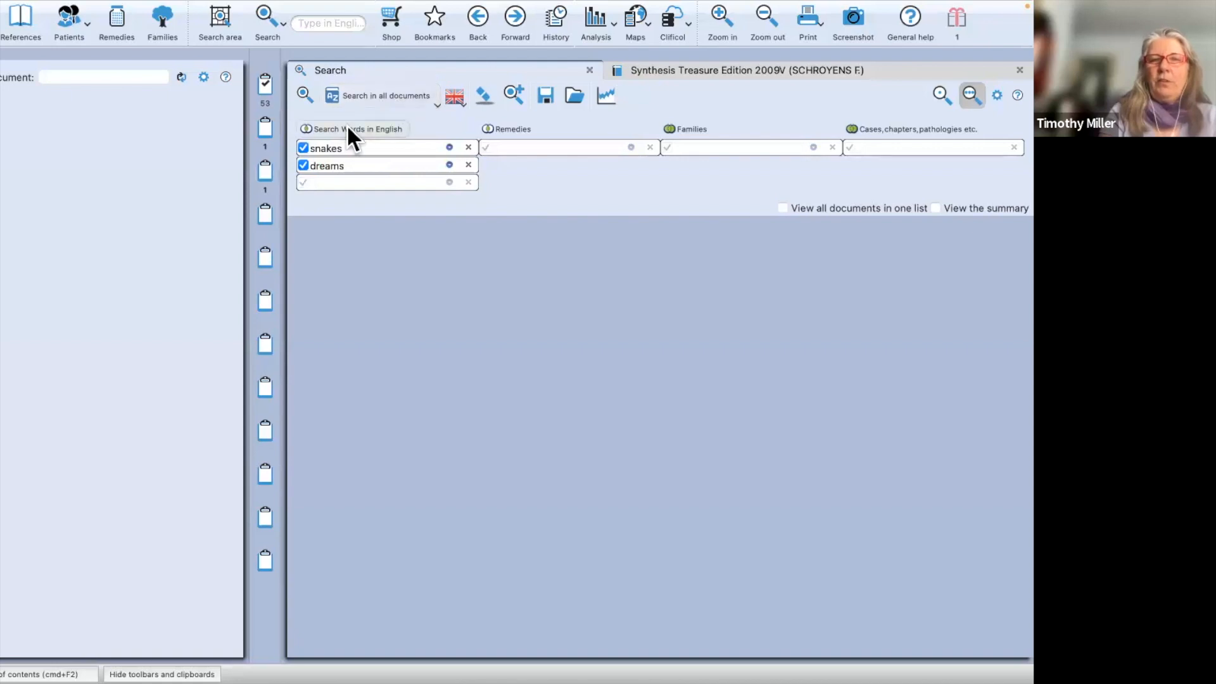
click(347, 124)
click(379, 137)
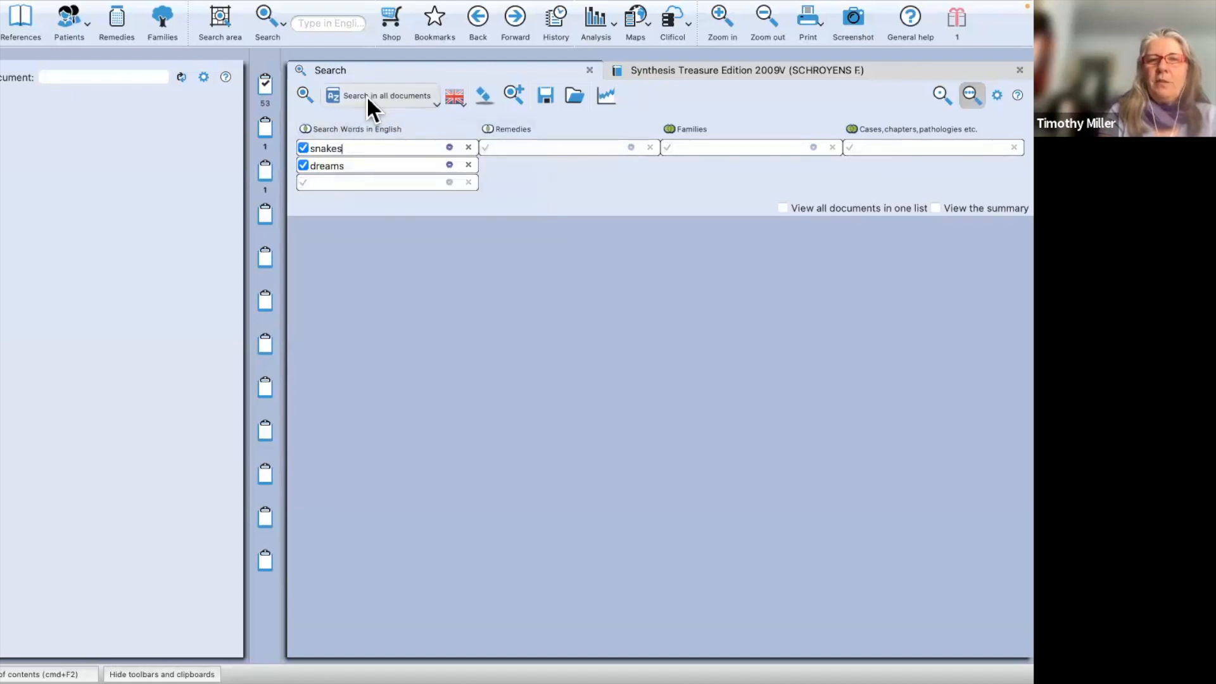
Step: Search for snakes and dreams in all references of the Provings type
click(369, 95)
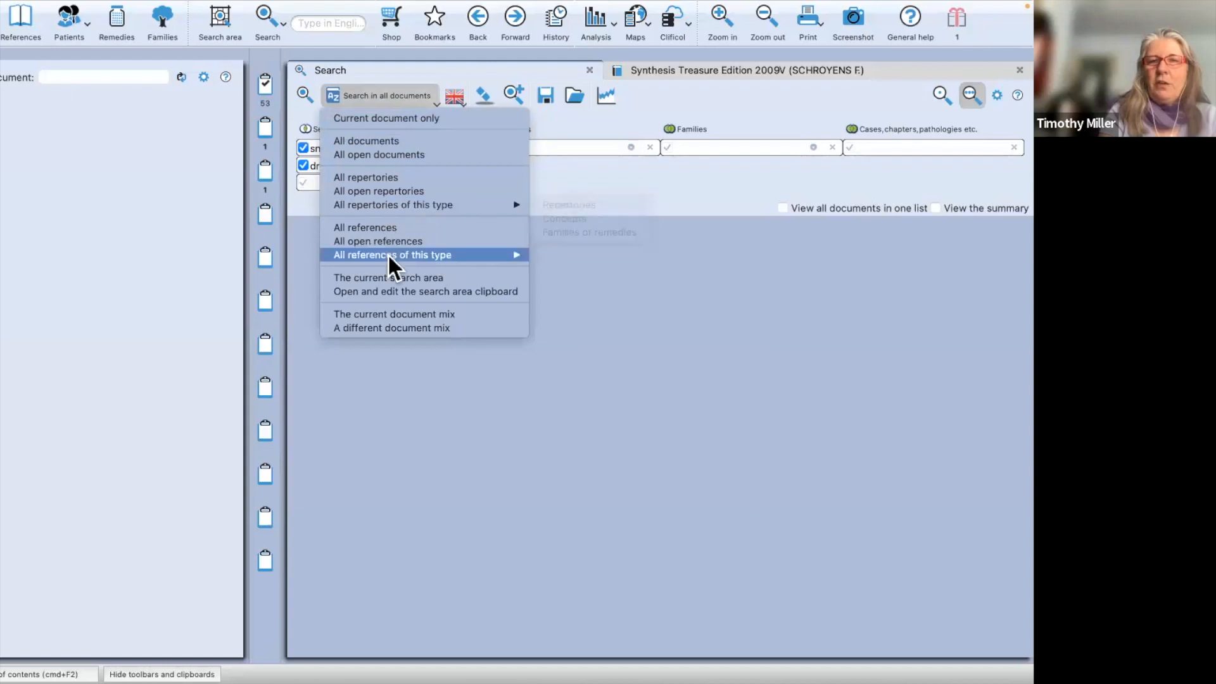
mouse_move(388, 257)
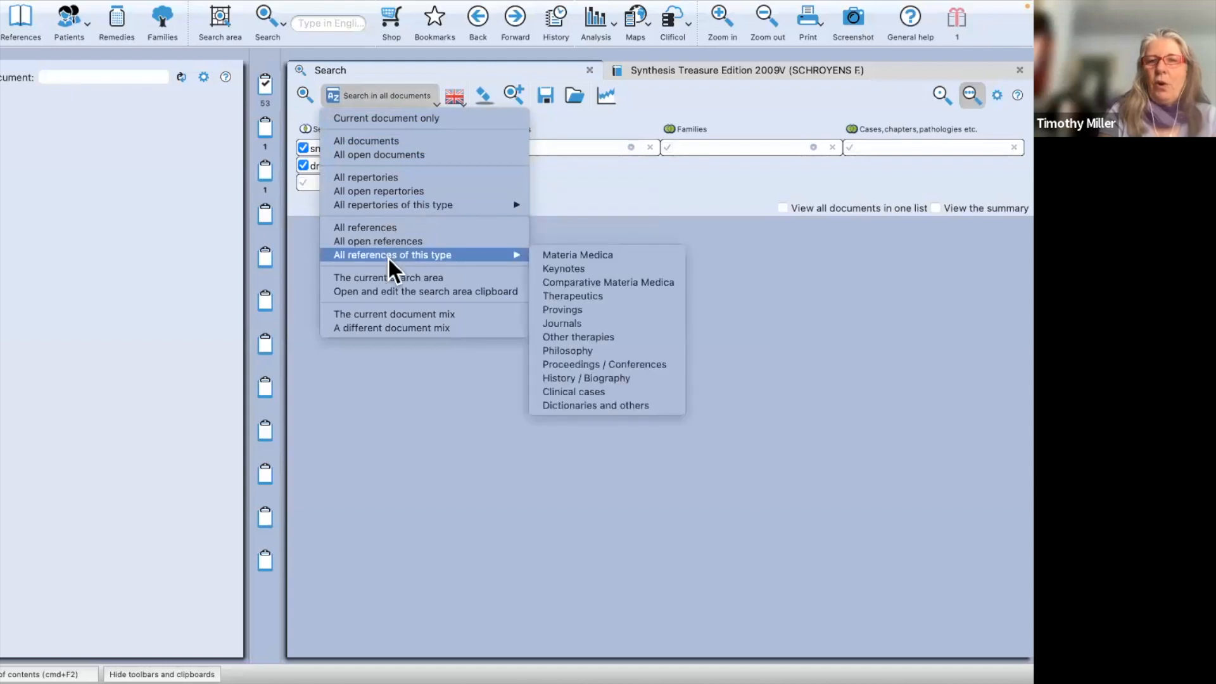
click(593, 310)
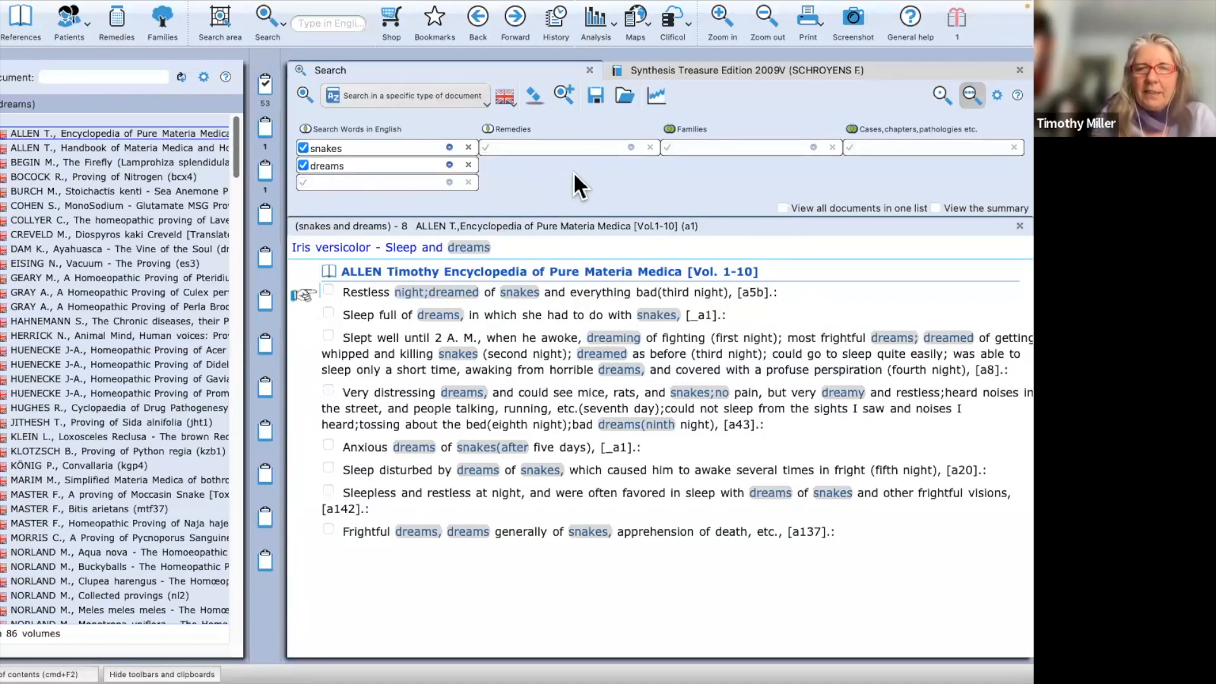
Step: Restrict snakes and dreams to occurrences within 2 words of each other and rerun the search
click(363, 127)
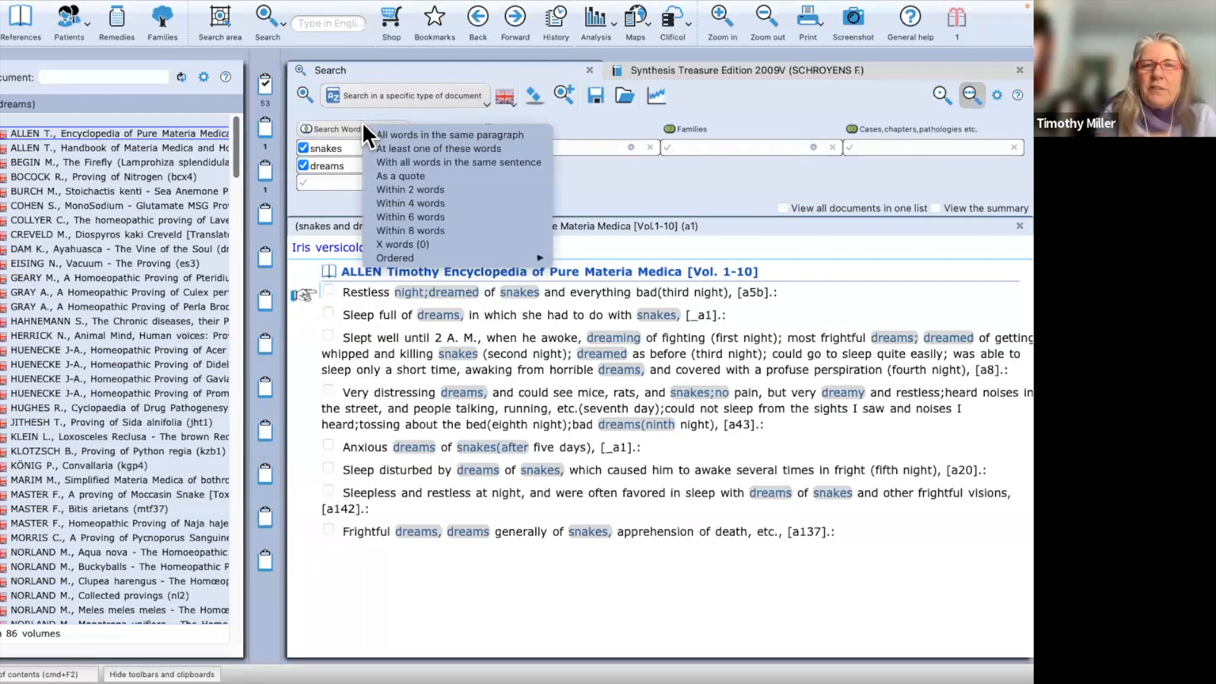
click(390, 189)
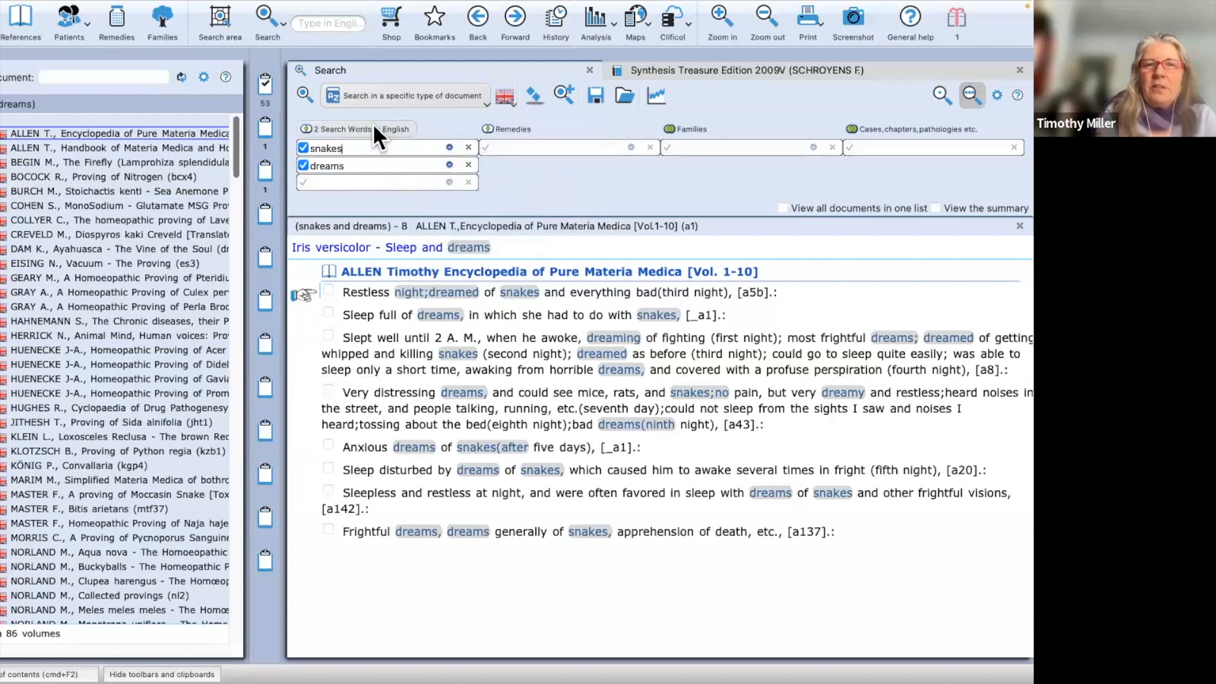
click(299, 90)
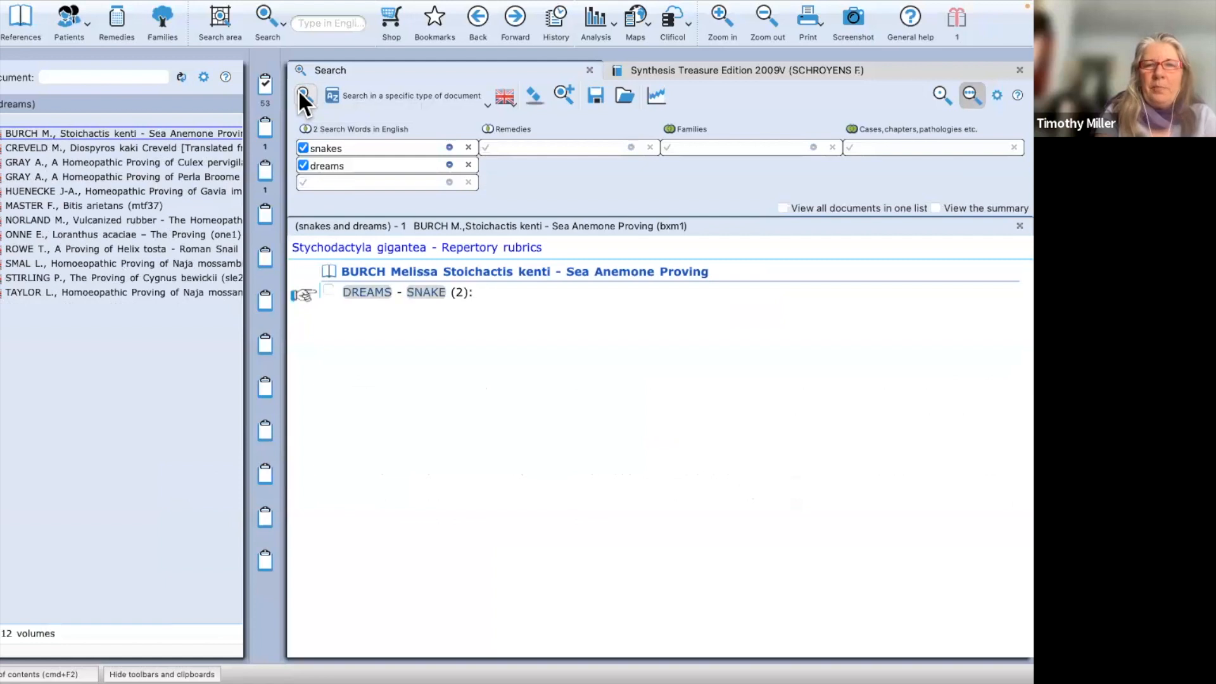
Step: View the results in the Diospyros kaki, Culex pervigilans and Perla Broome provings
click(81, 148)
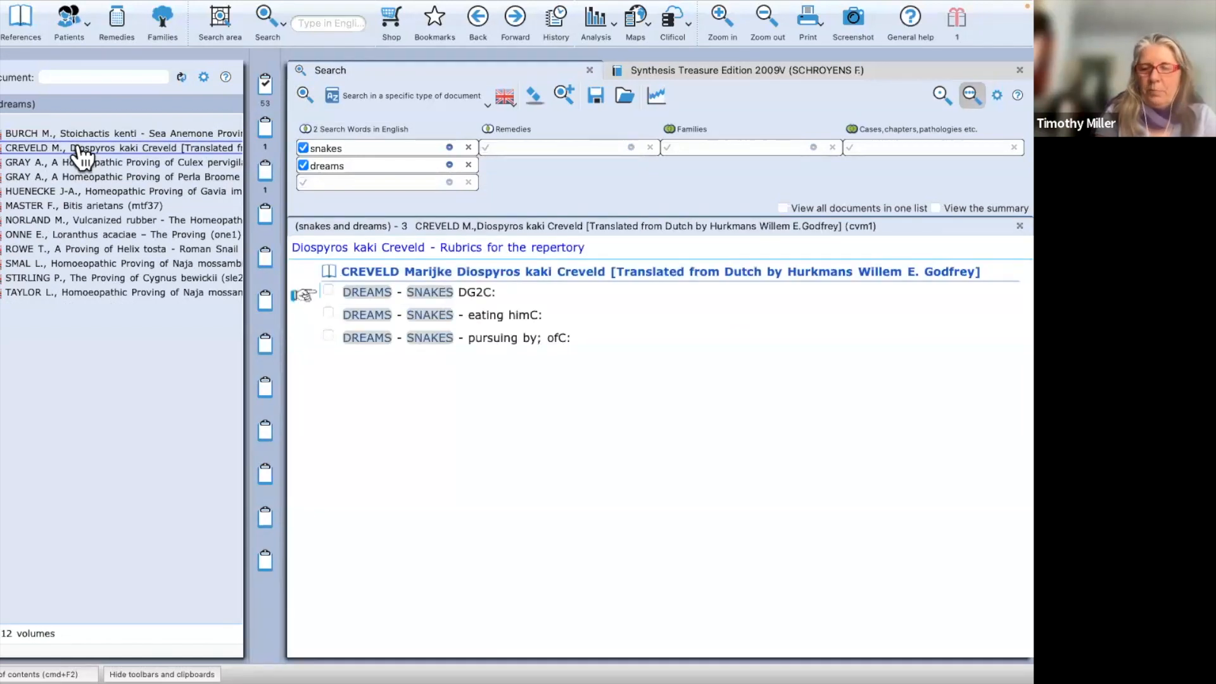
key(Down)
click(88, 163)
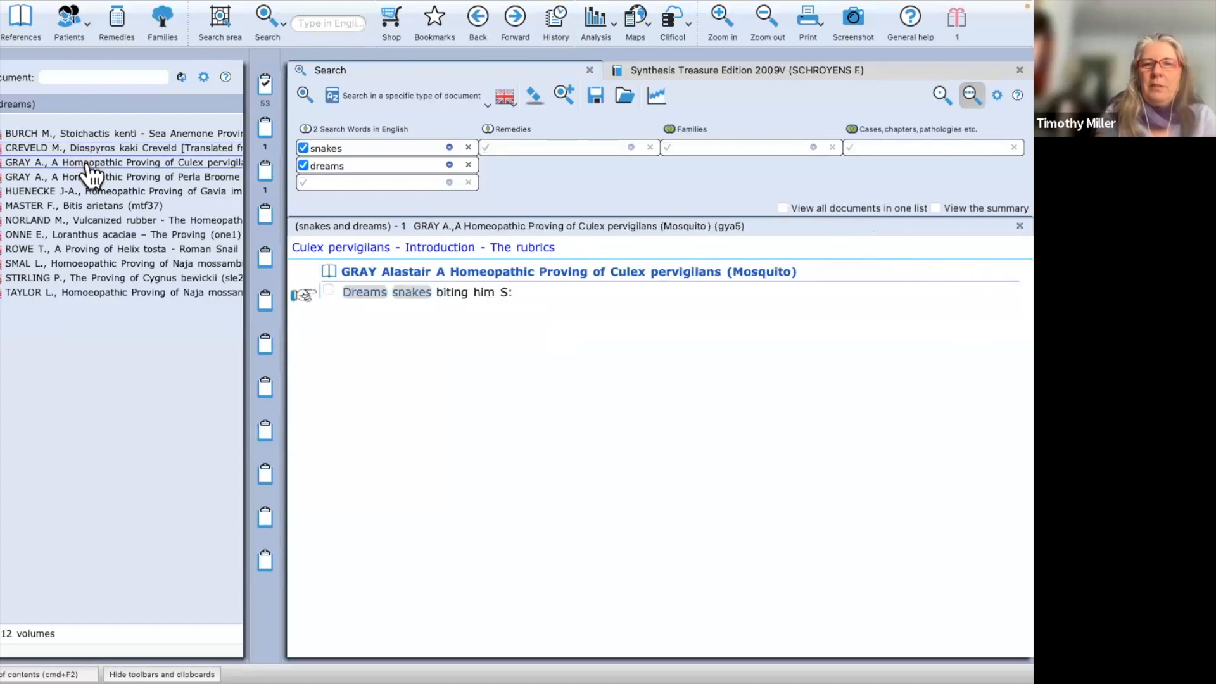
click(94, 177)
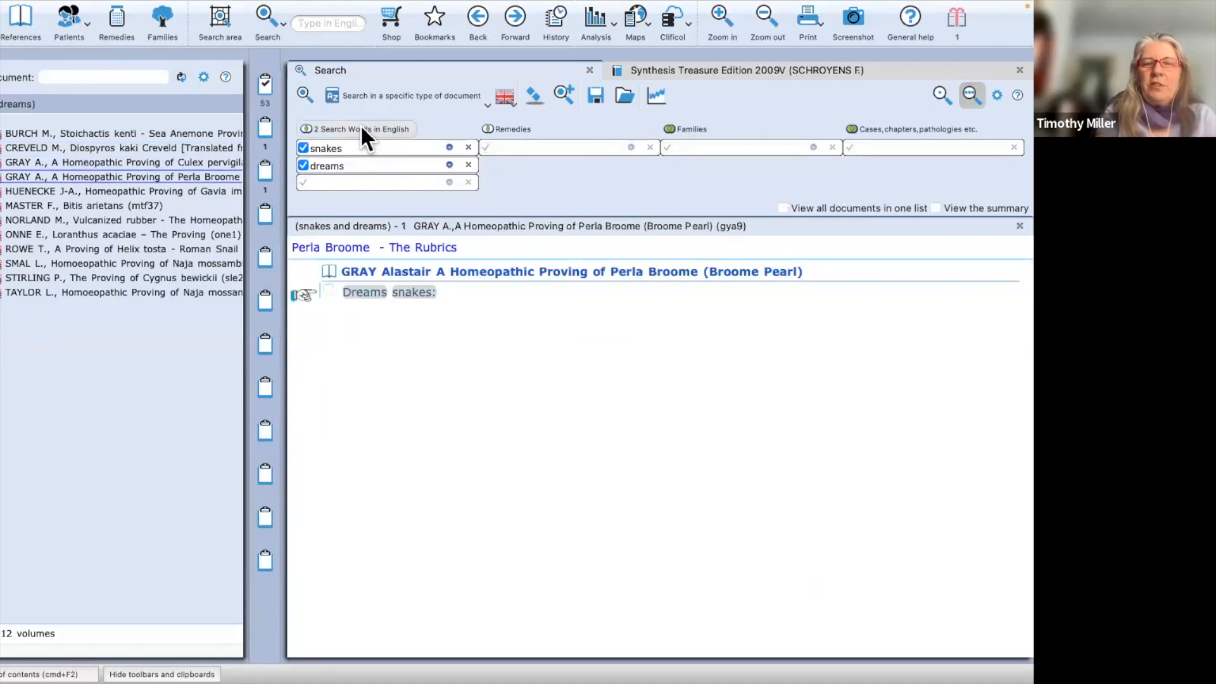
Step: Set the word distance to within 4 words, rerun the search, and show the Provings: Similia similibus curentur results
click(359, 125)
click(392, 205)
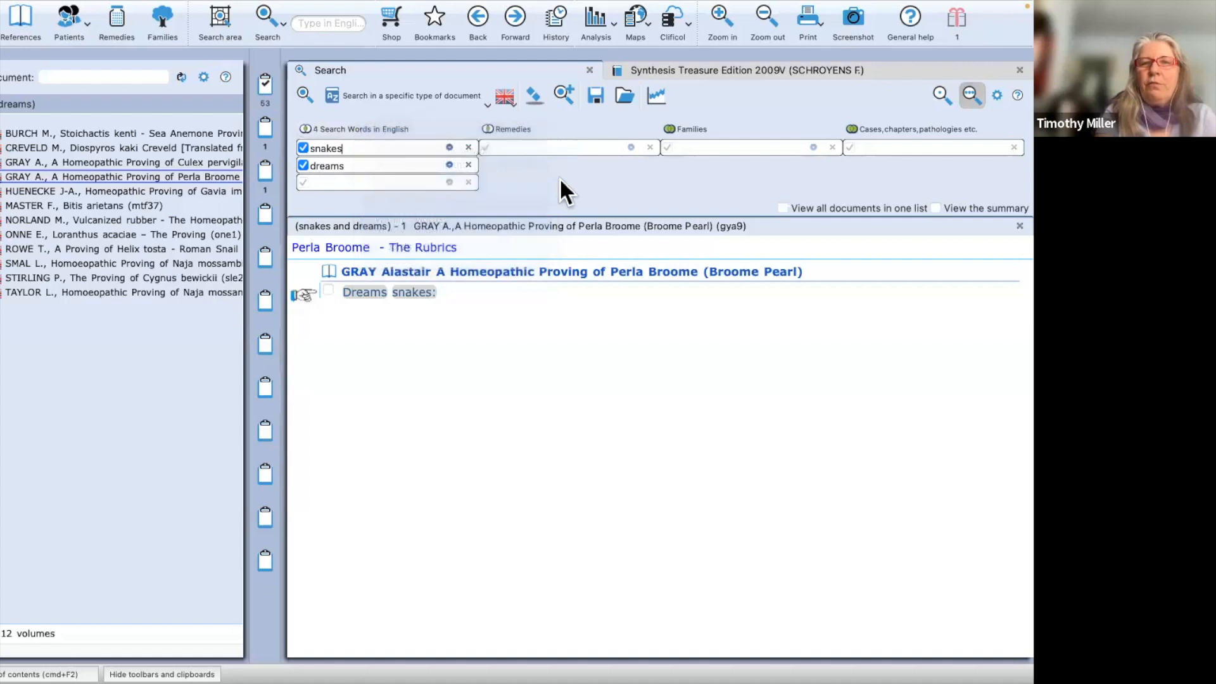
click(304, 92)
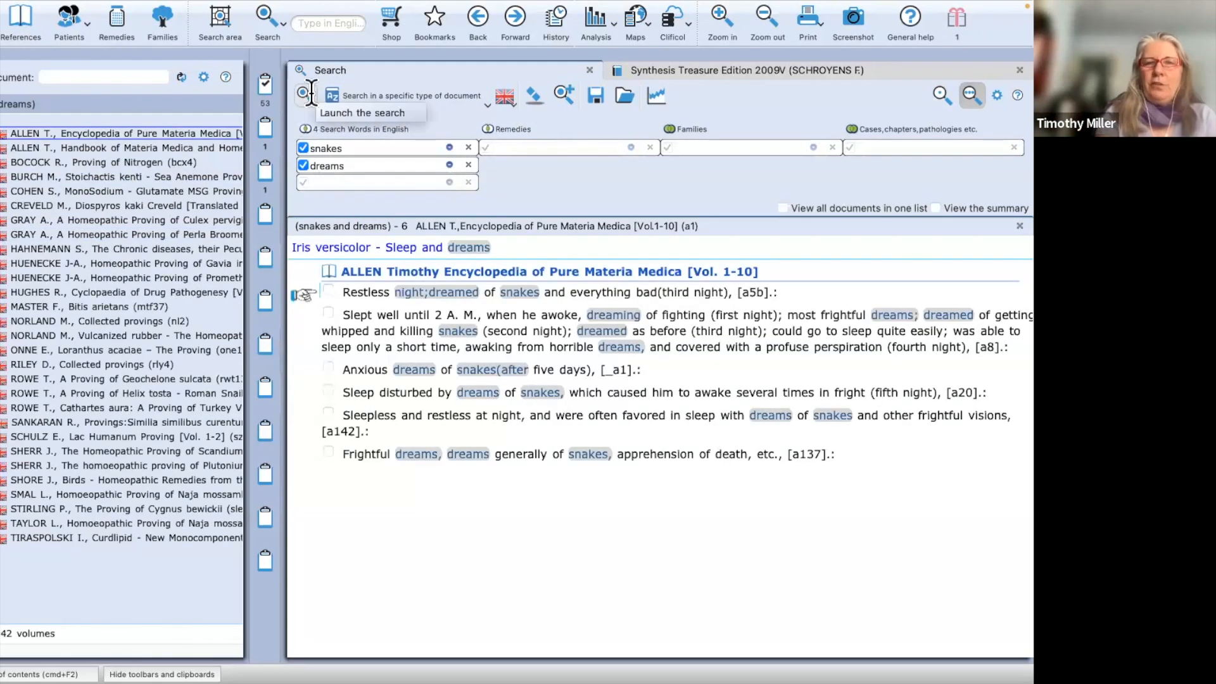
click(146, 423)
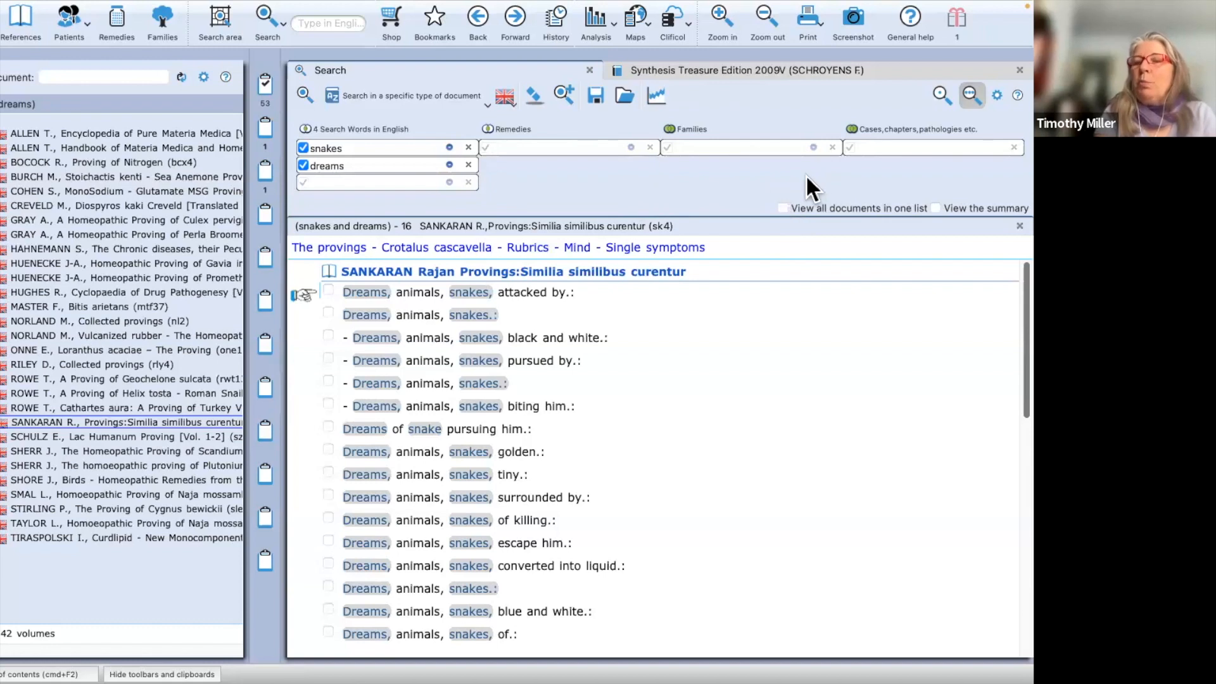
Step: Show the snakes and dreams results from all documents in one list
click(783, 208)
click(782, 207)
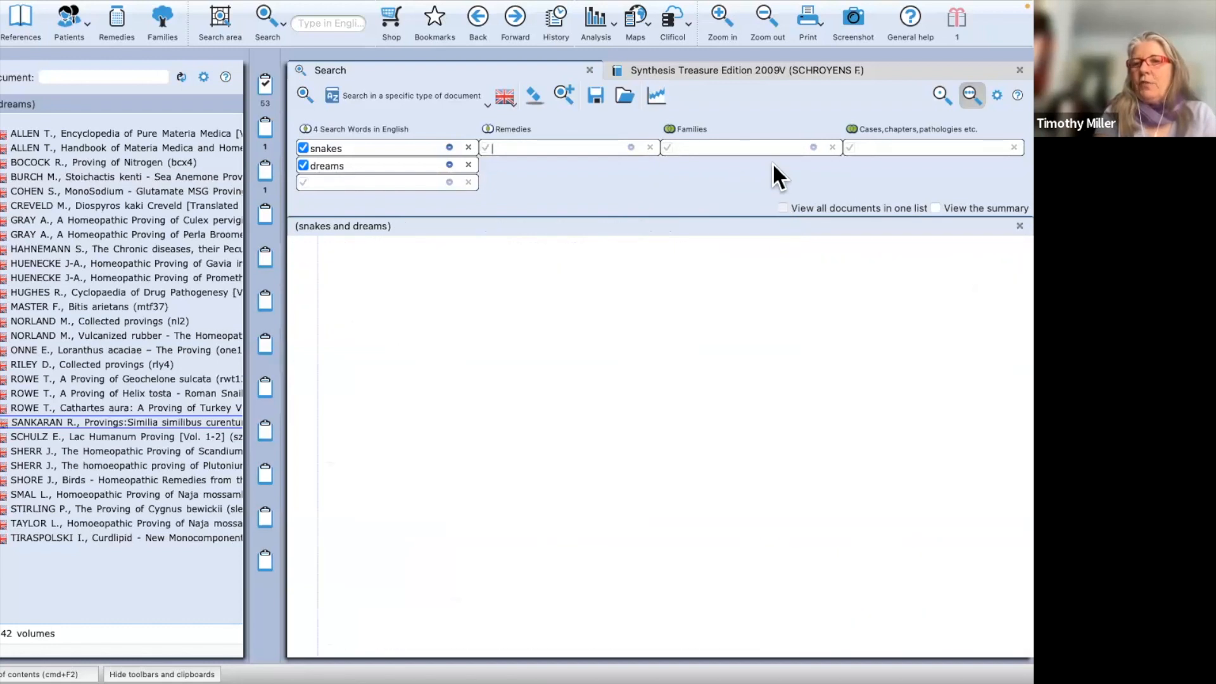
click(782, 208)
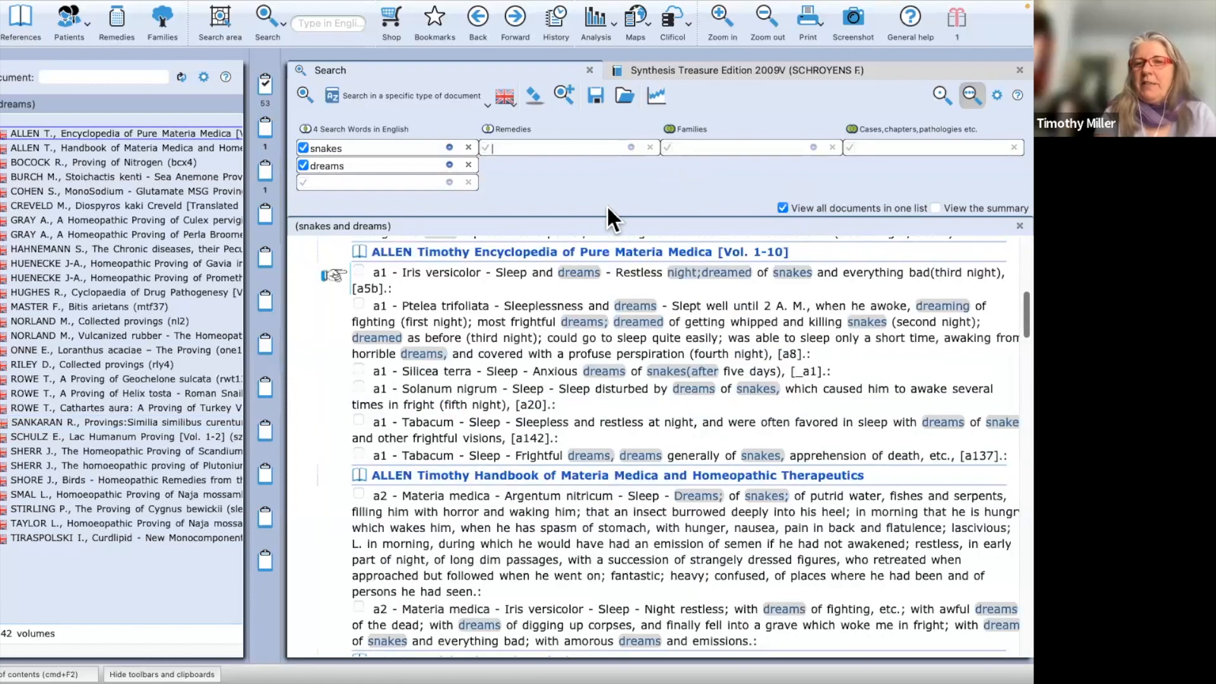
Step: Select all the found rubrics, add them to Clipboard 12, and open that clipboard's analysis
right_click(530, 273)
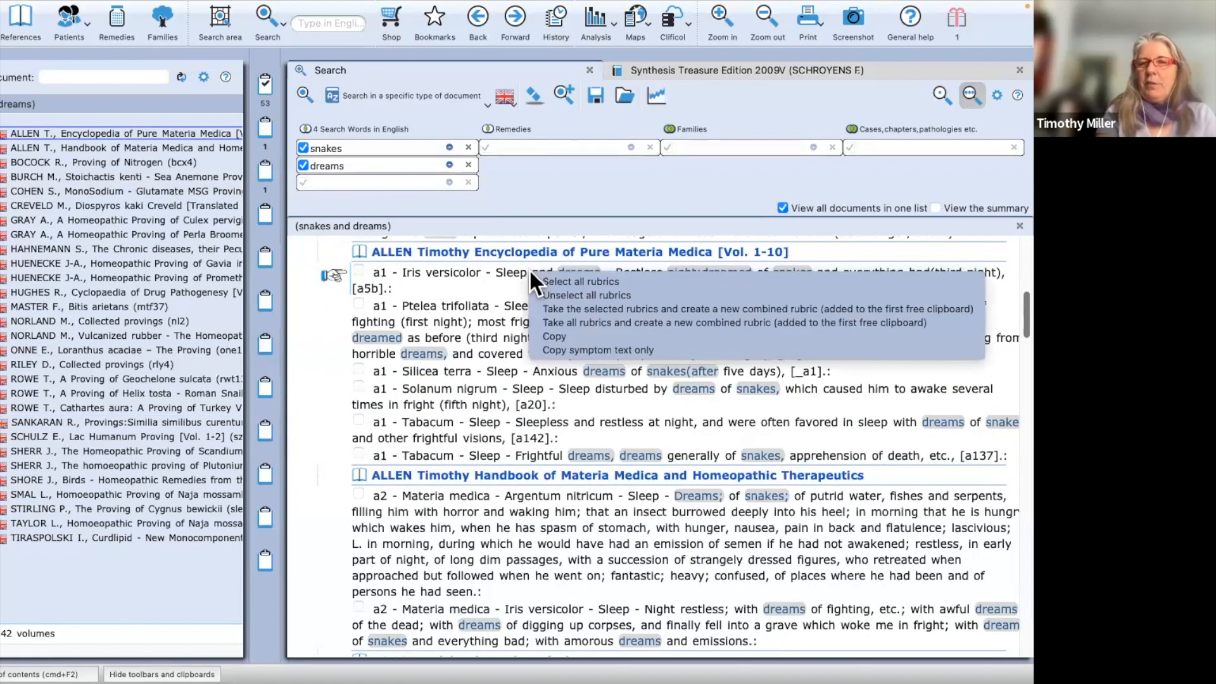
click(546, 281)
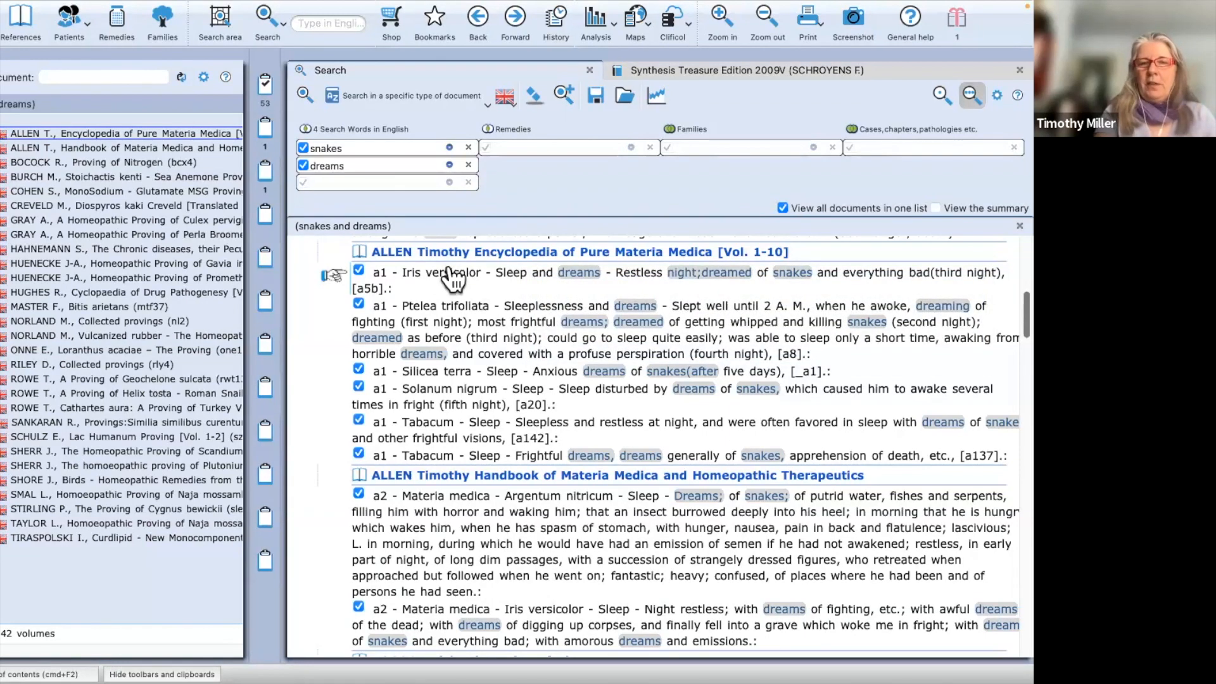
drag(449, 271, 263, 557)
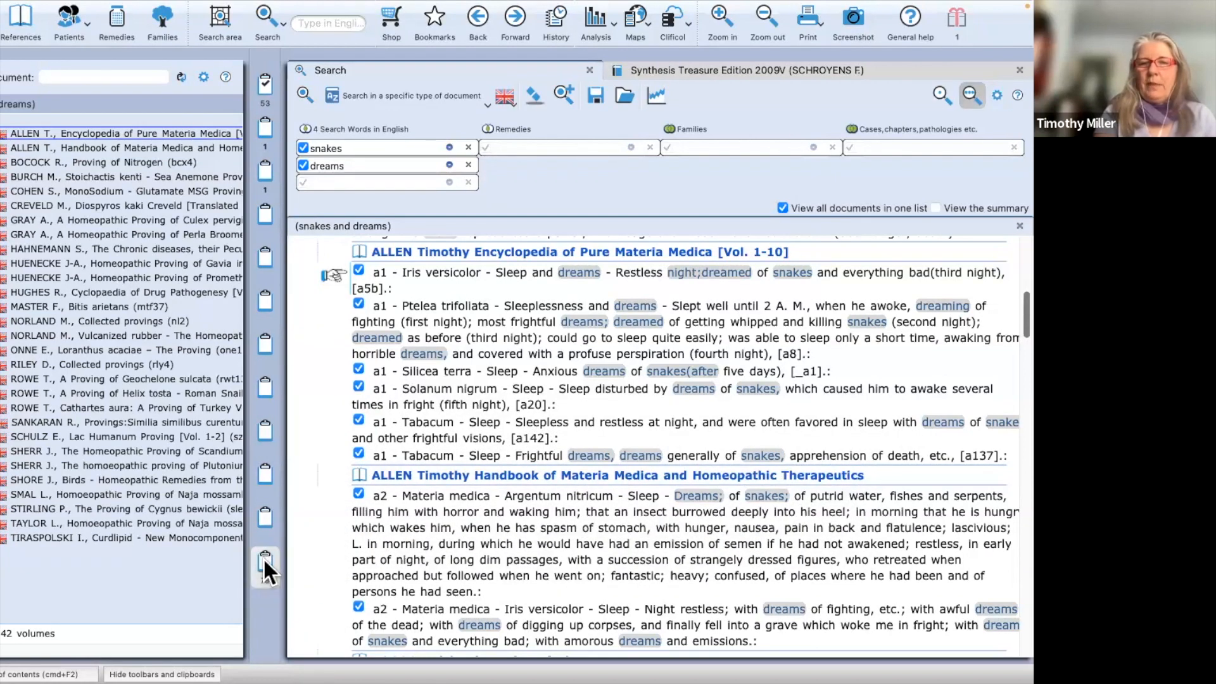
click(269, 567)
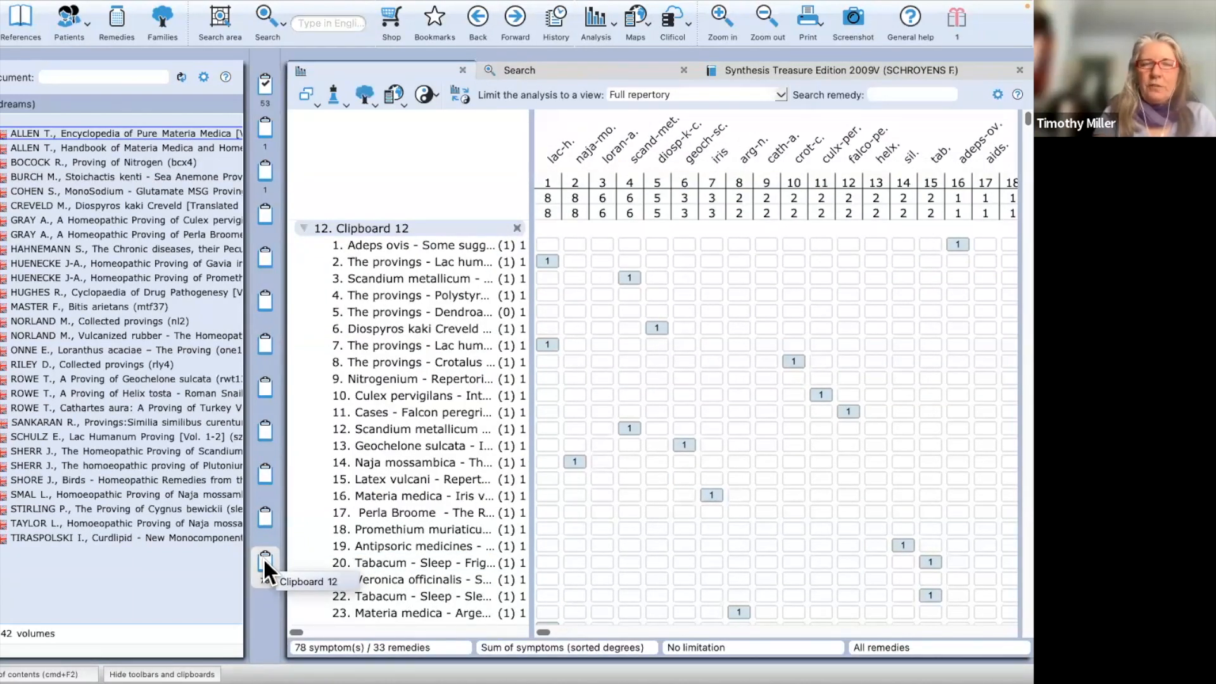
Step: Combine all found rubrics into one rubric in the first free clipboard, accepting the proposed name, and analyse Clipboard 4 alone
click(580, 68)
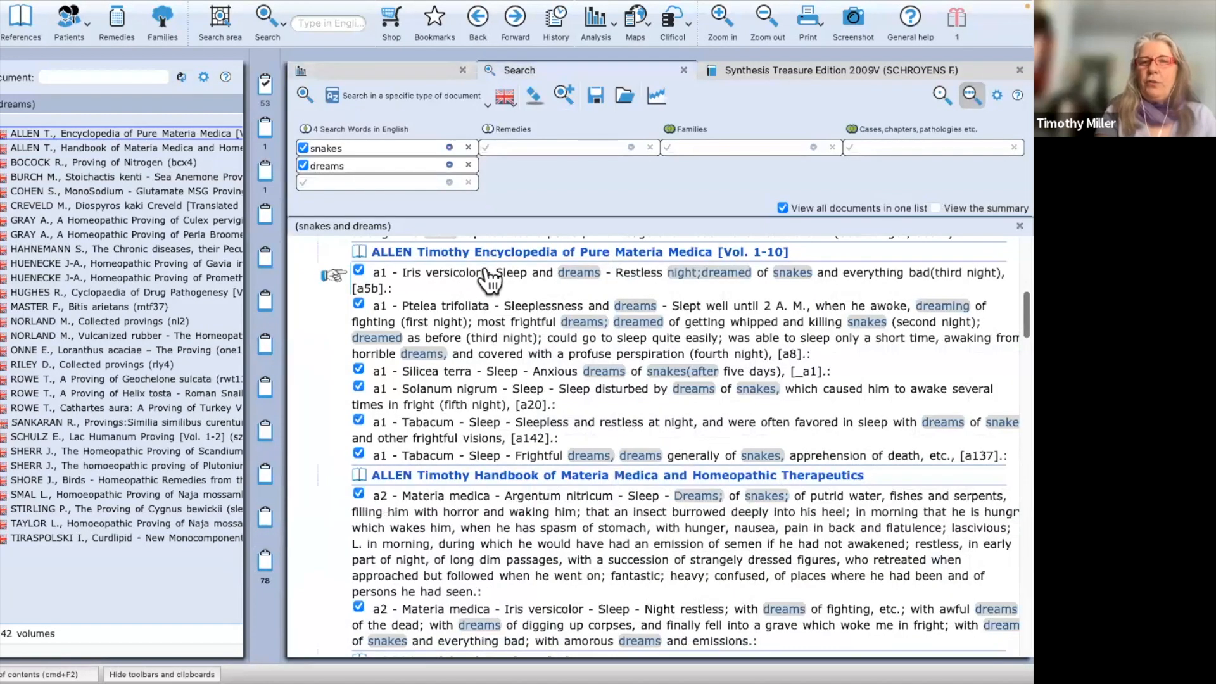
right_click(489, 279)
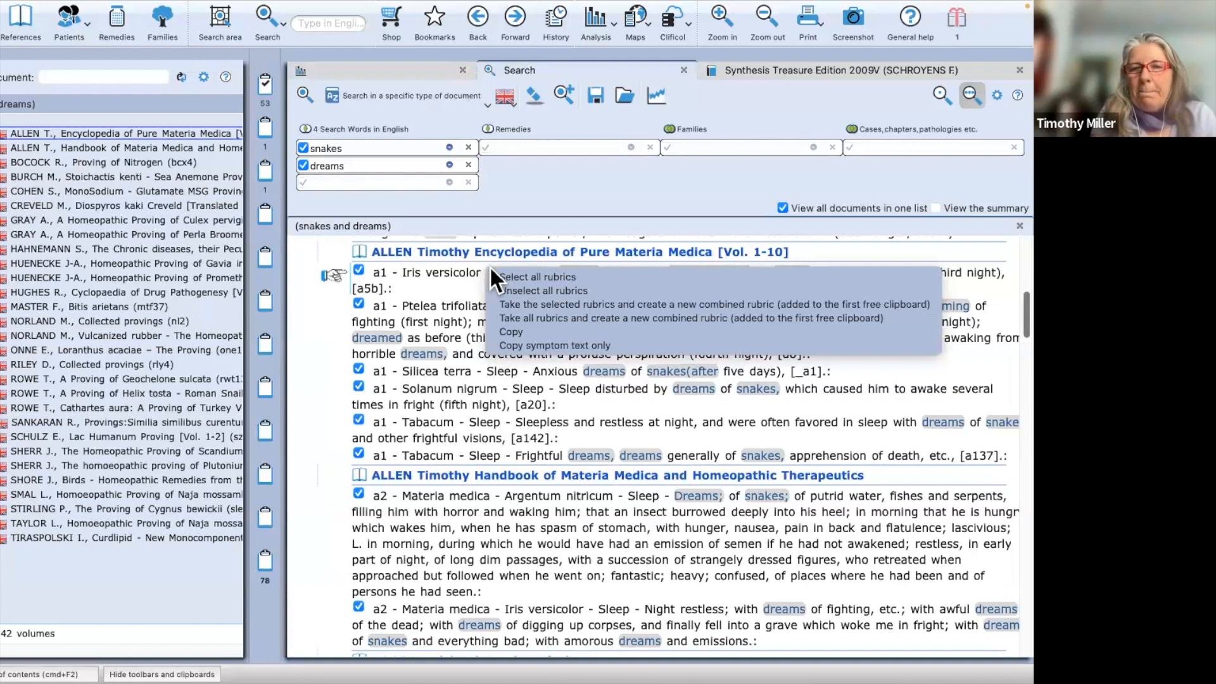
click(527, 318)
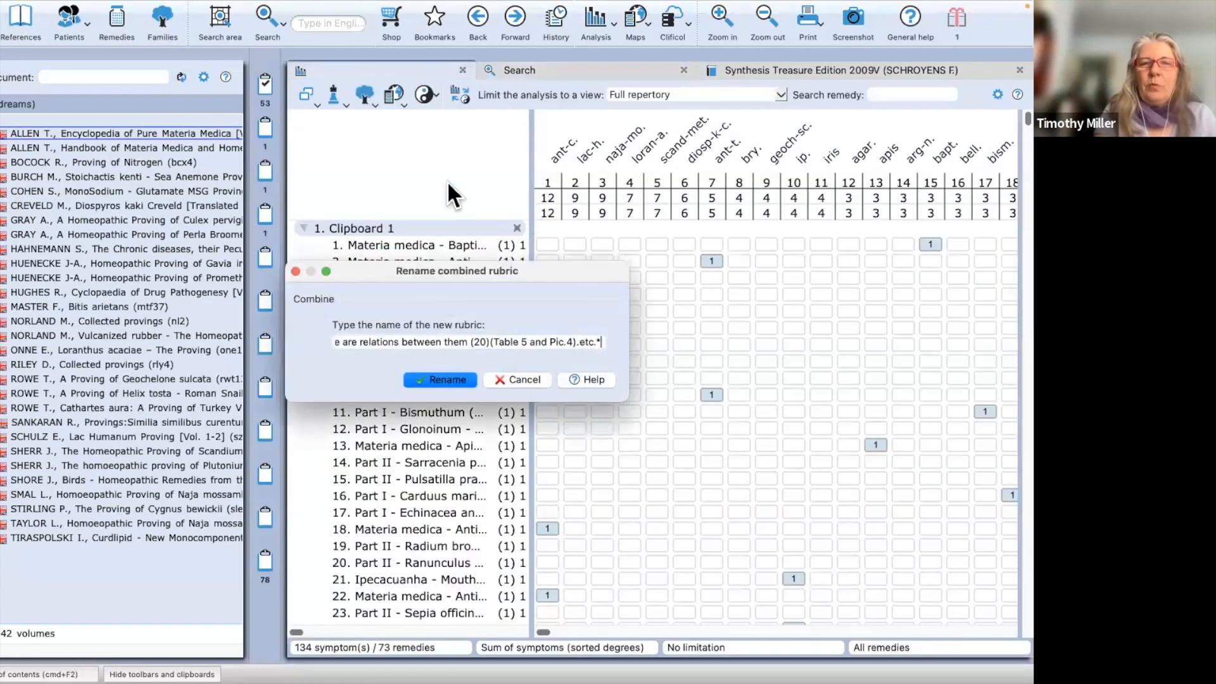
click(444, 380)
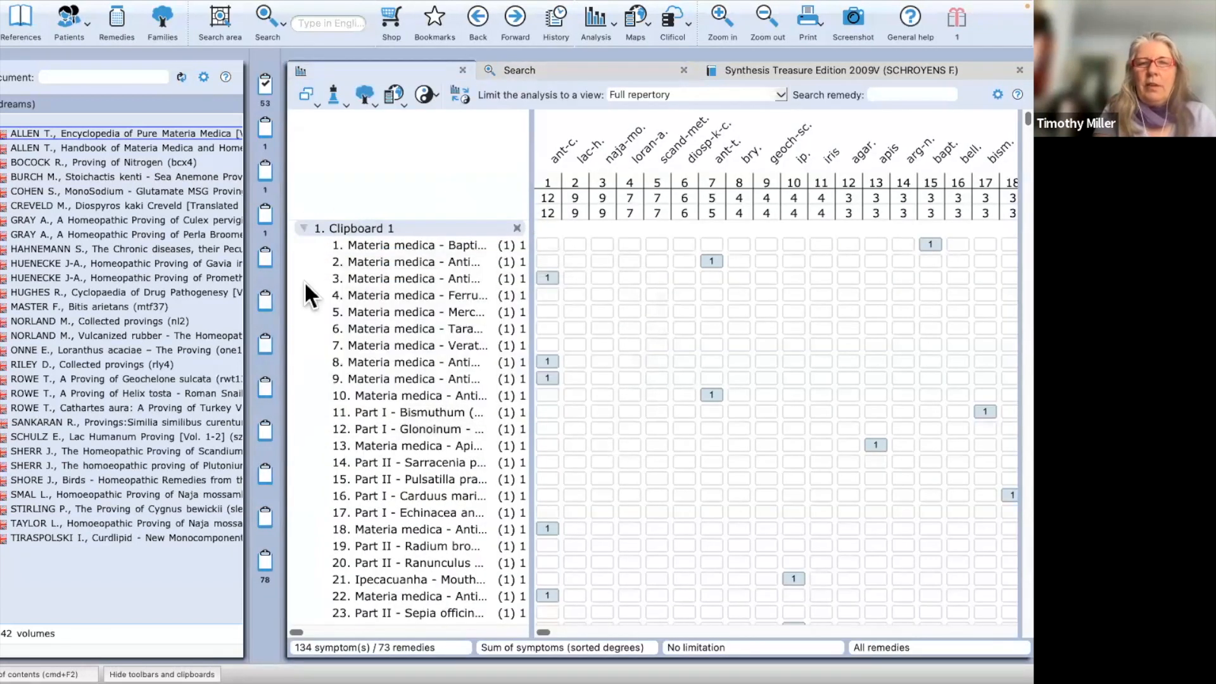
click(259, 214)
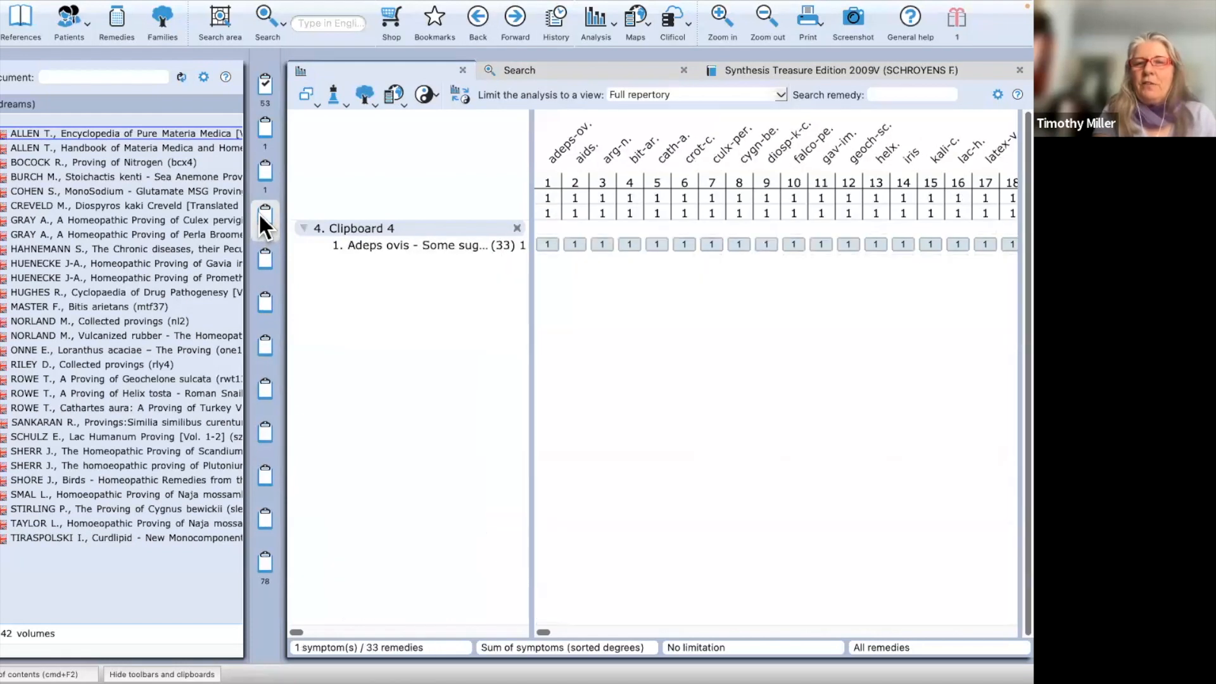
Step: Show the Clipboard 12 analysis, hide the table of contents, and widen the symptom column to reveal the rubric texts
click(266, 564)
click(26, 674)
drag(325, 167, 510, 163)
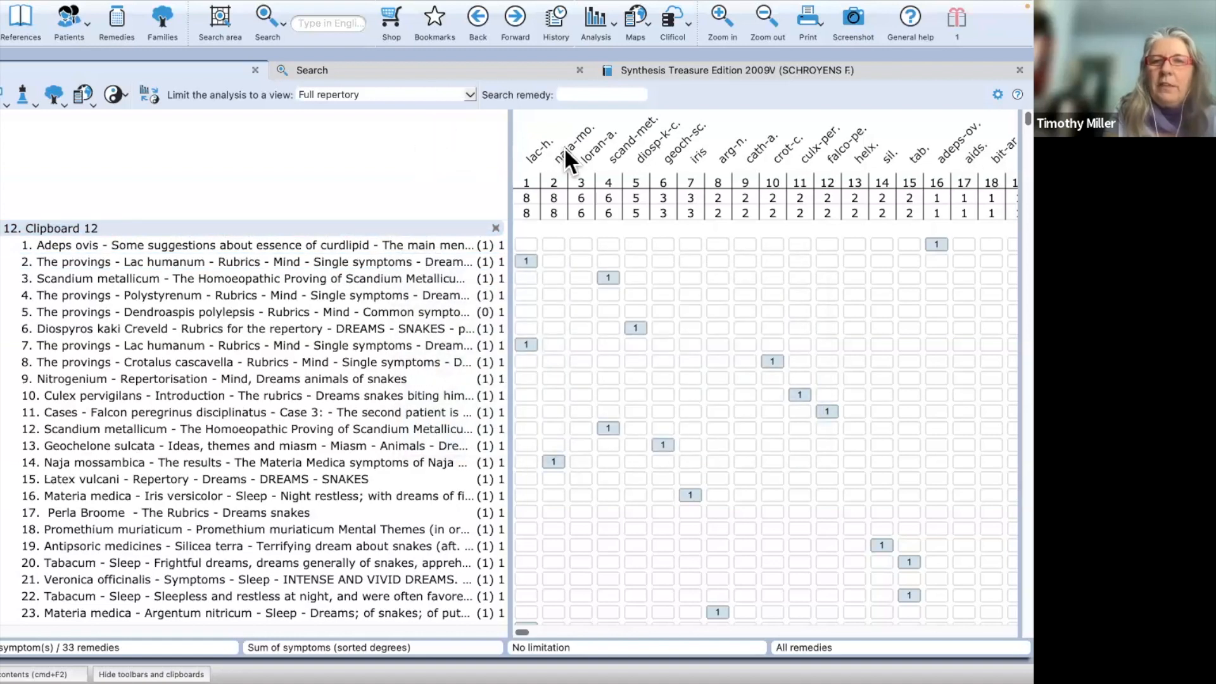
Step: Open the second Lac humanum rubric in its source proving, and return to the Clipboard 12 analysis
mouse_move(413, 254)
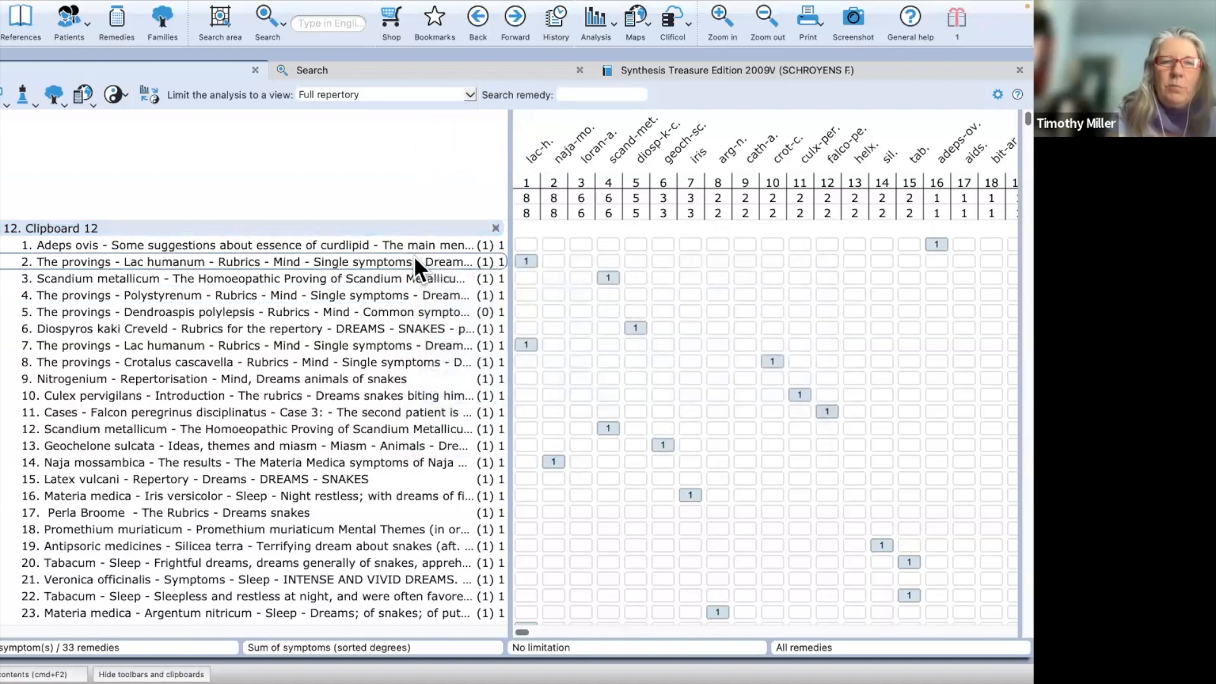
double_click(413, 256)
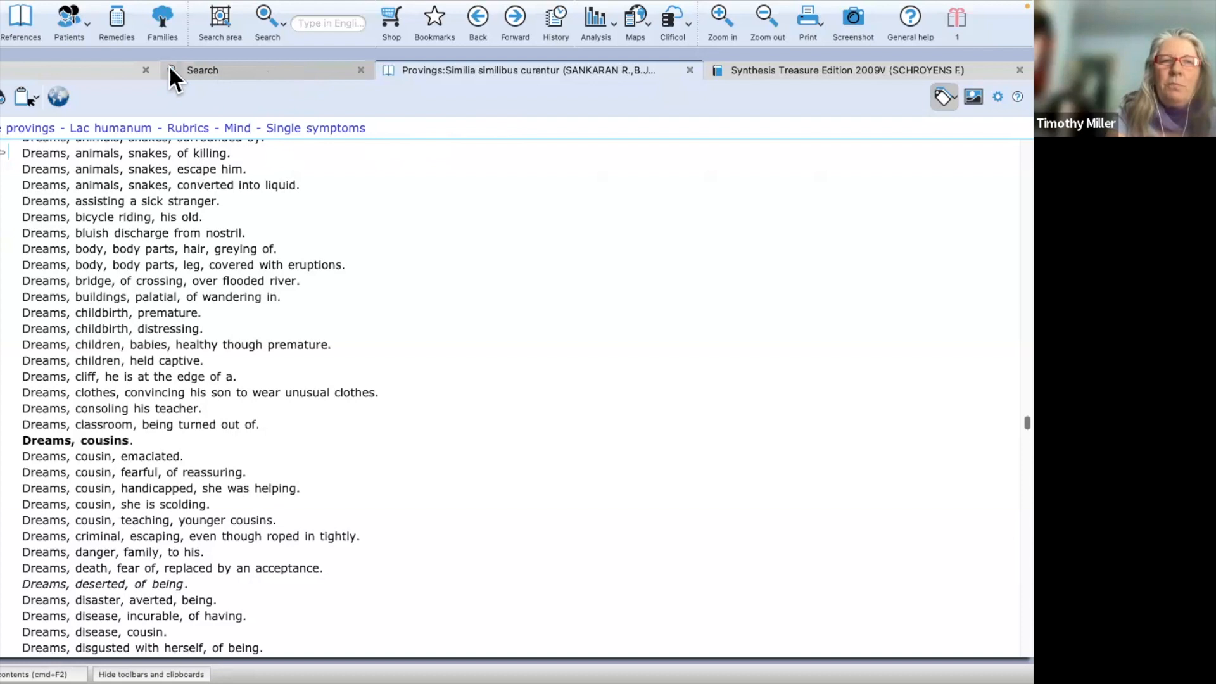
click(96, 69)
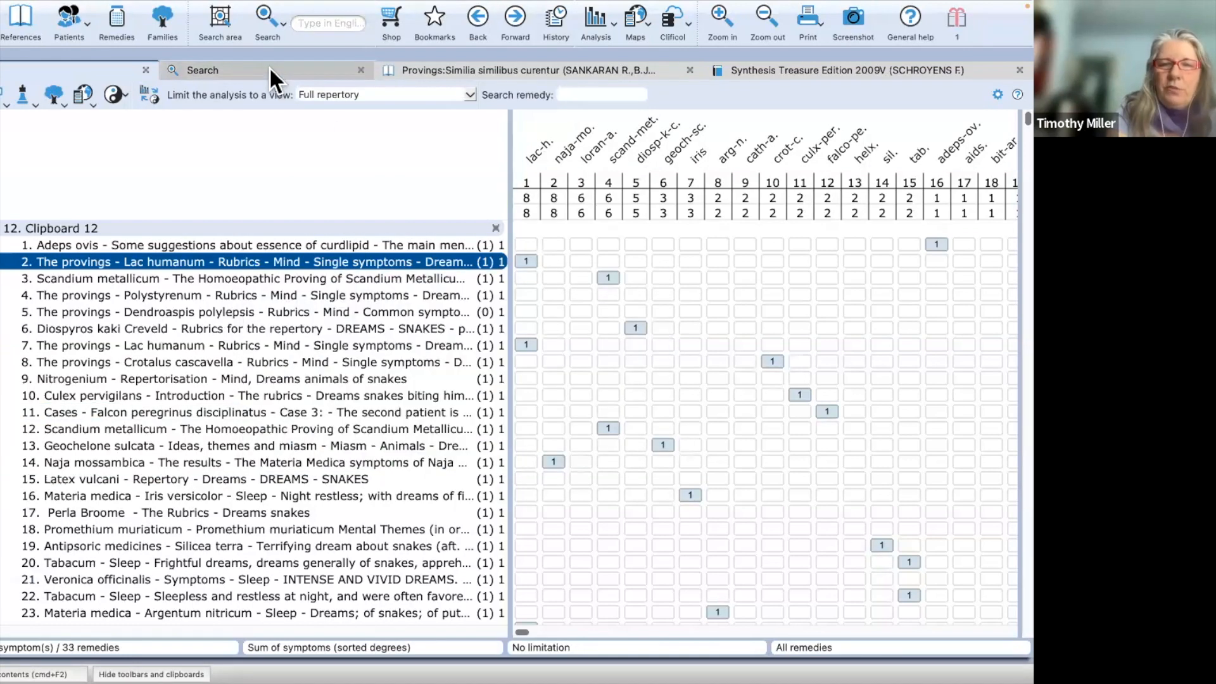
Step: Look at the snakes and dreams search results again, and return to the Clipboard 12 analysis with the table of contents hidden
click(269, 67)
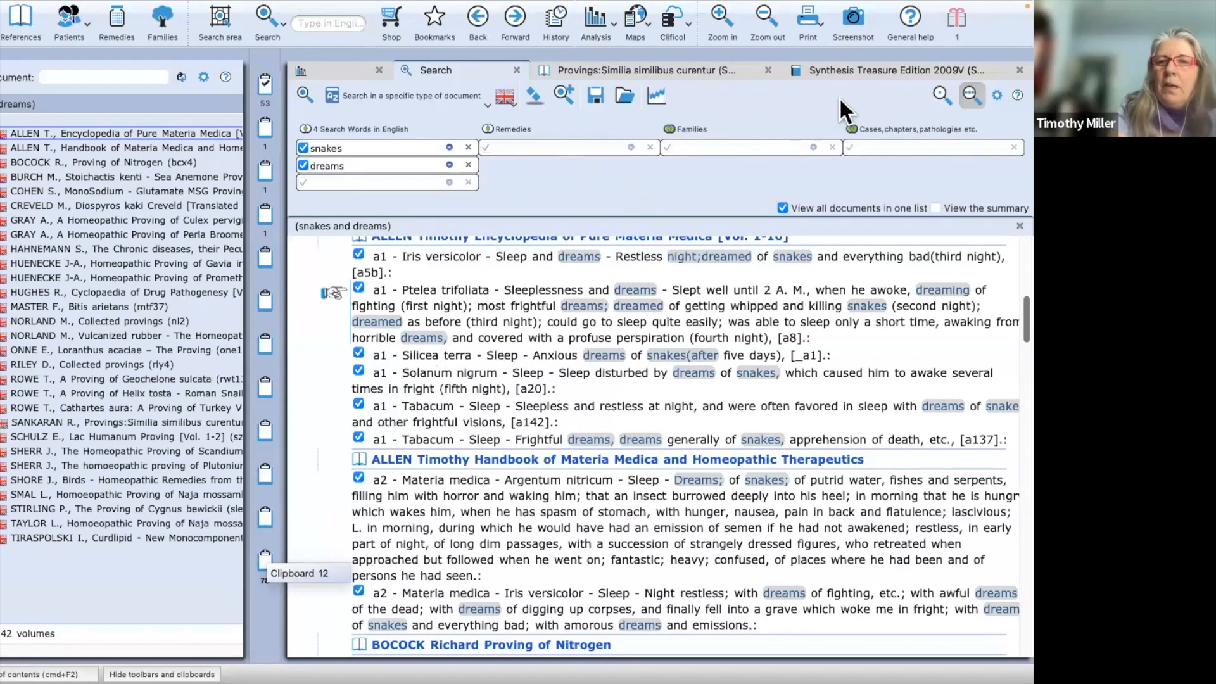
click(339, 64)
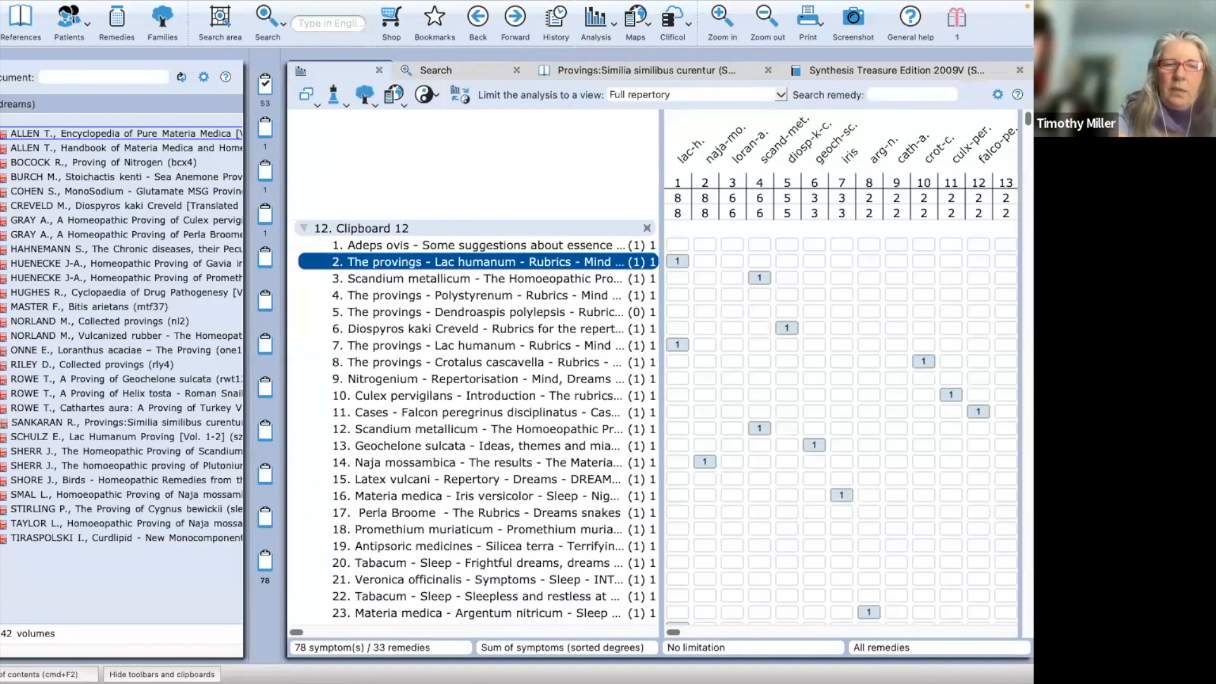
click(38, 674)
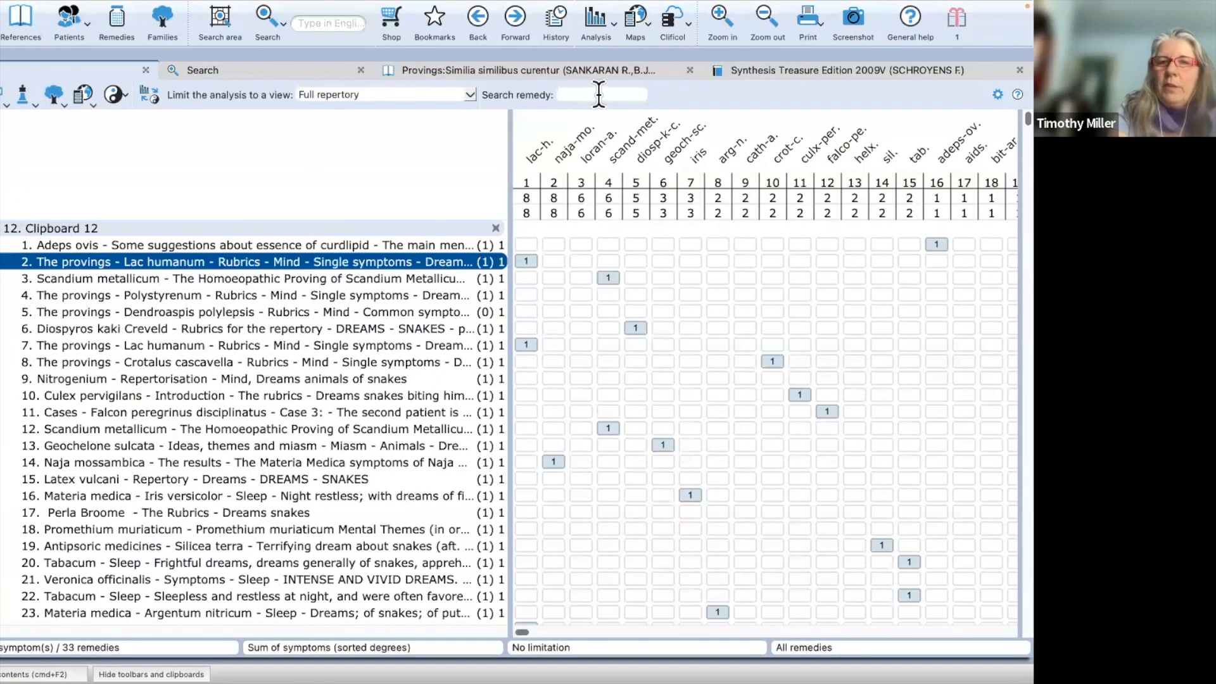
text(sulp)
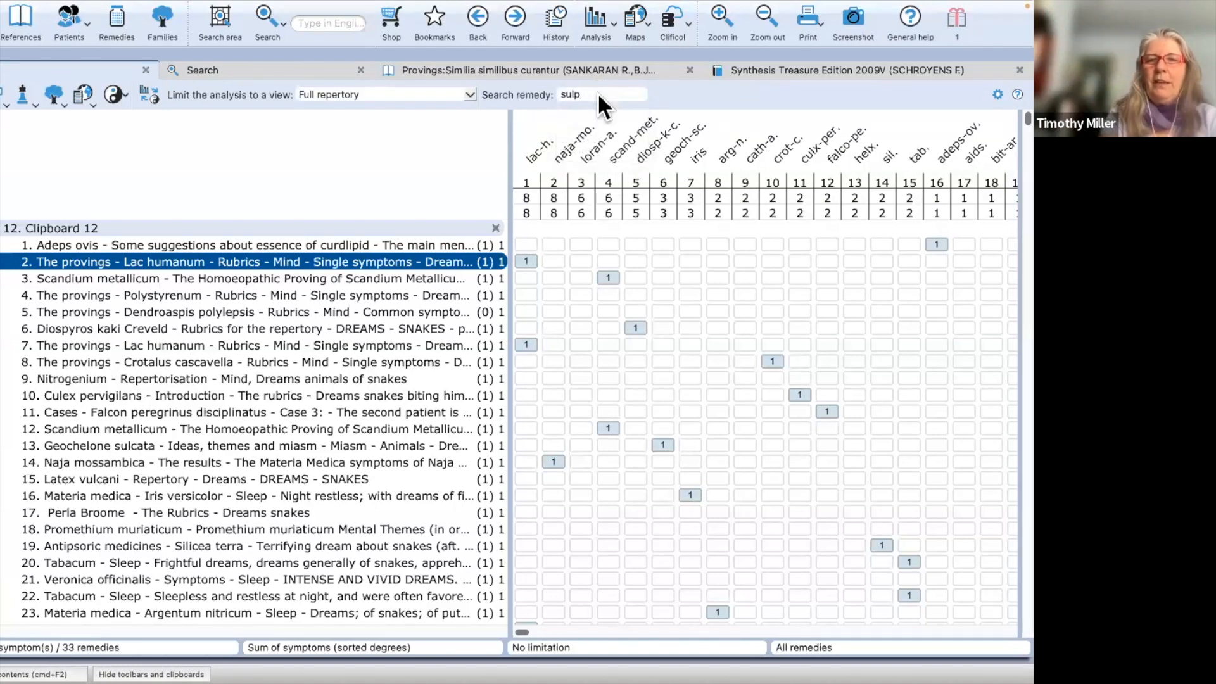
key(BackSpace)
key(BackSpace)
key(BackSpace)
key(BackSpace)
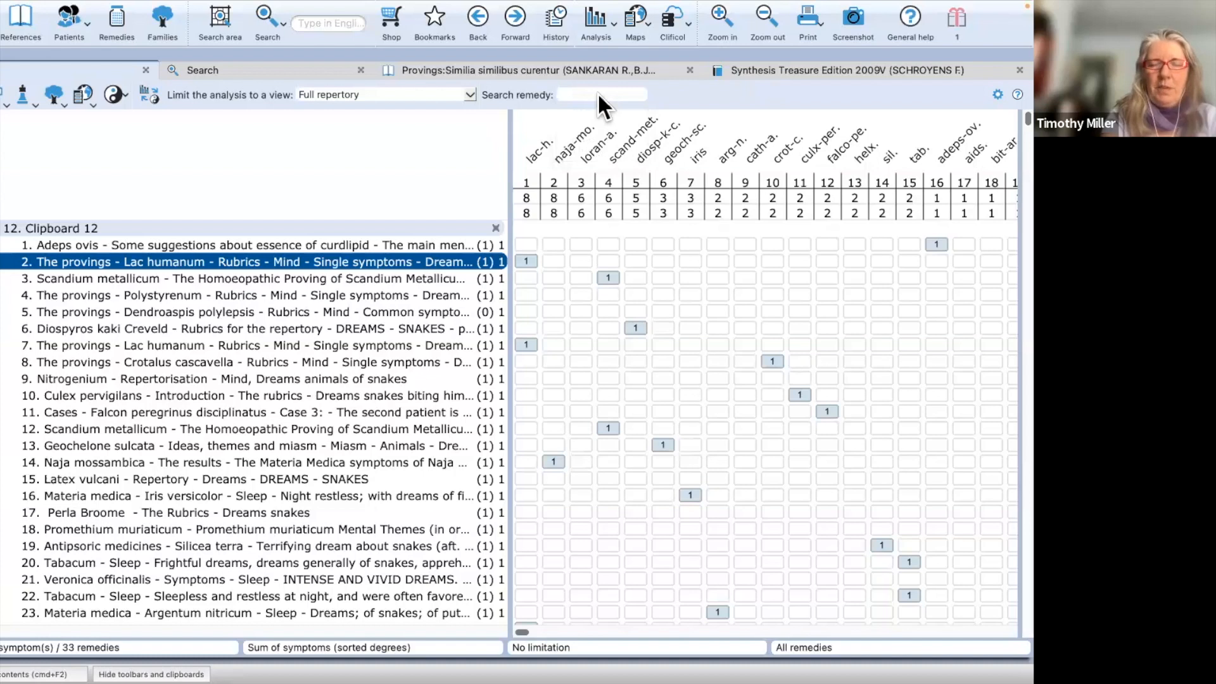
Step: Locate the remedy arg-n. in the snake-dream analysis grid
text(arg)
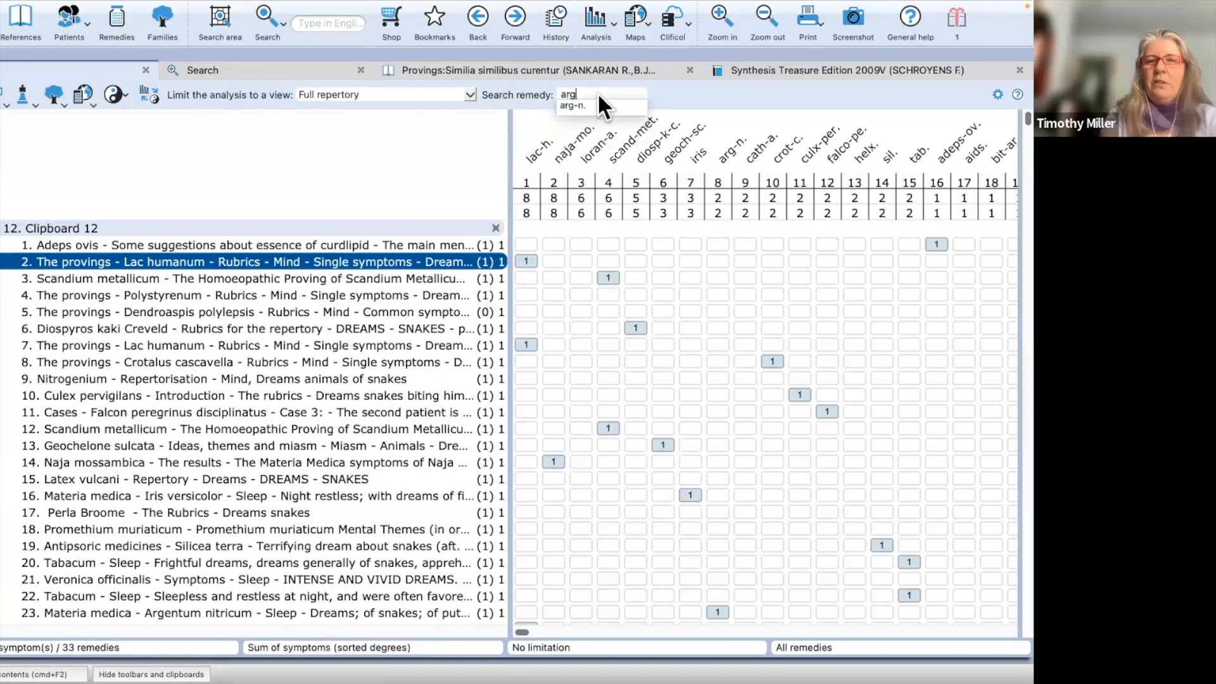
text(-n)
key(Return)
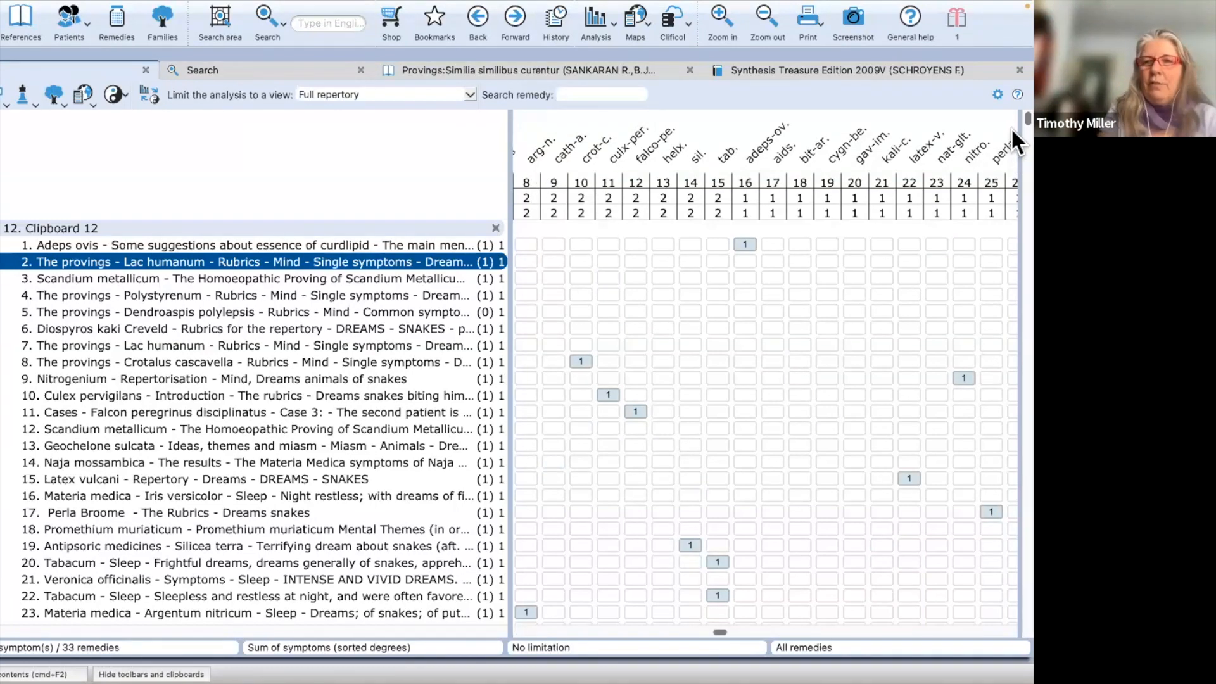
Step: Open the source passage of the Argentum nitricum snake-dream symptom, keeping the Handbook of Materia Medica and Homeopathic Therapeutics as the displayed reference
drag(1012, 124, 1019, 182)
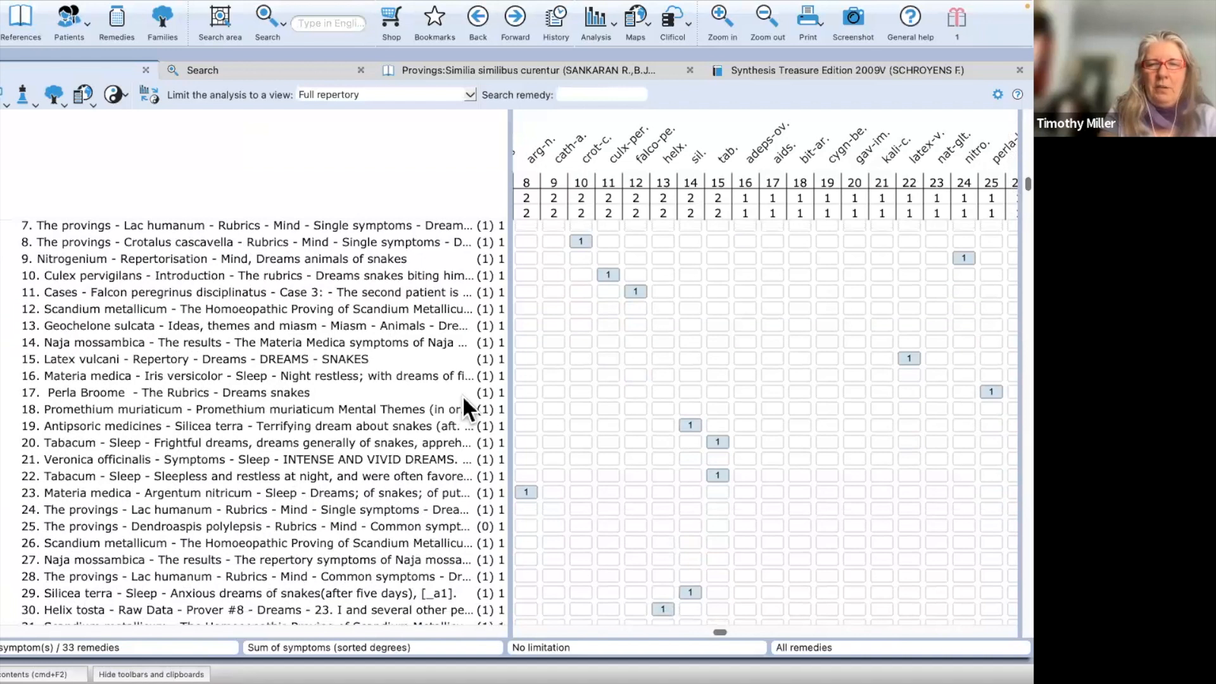
double_click(328, 493)
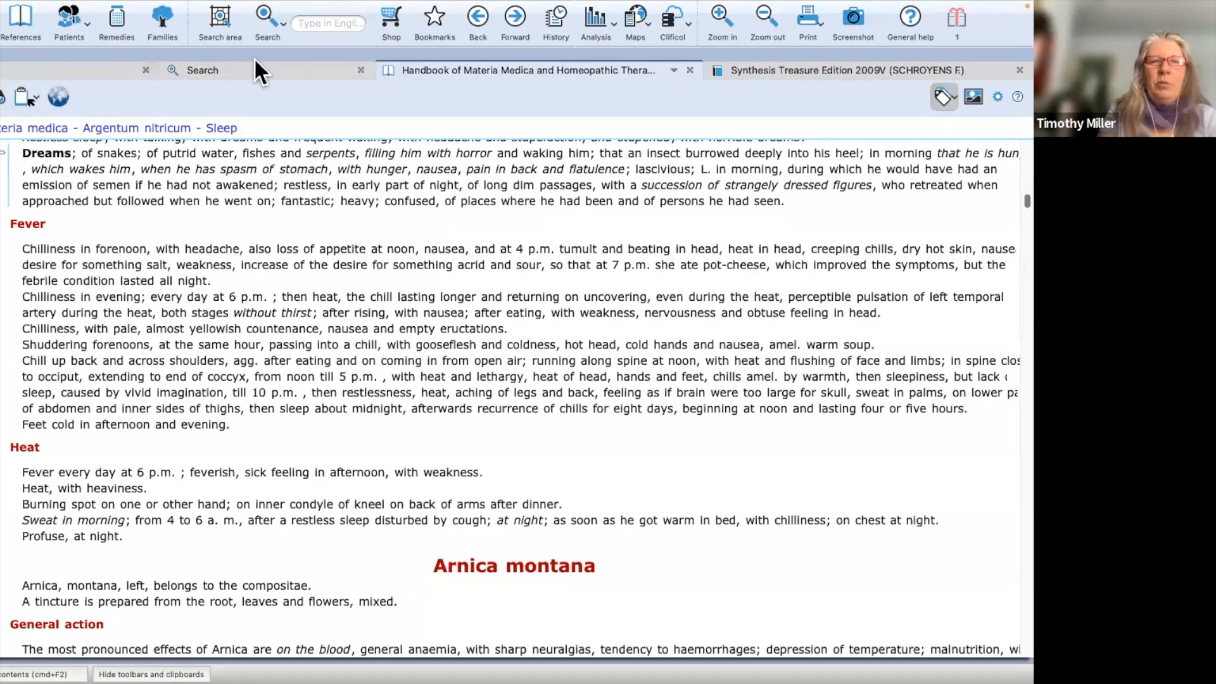
click(78, 67)
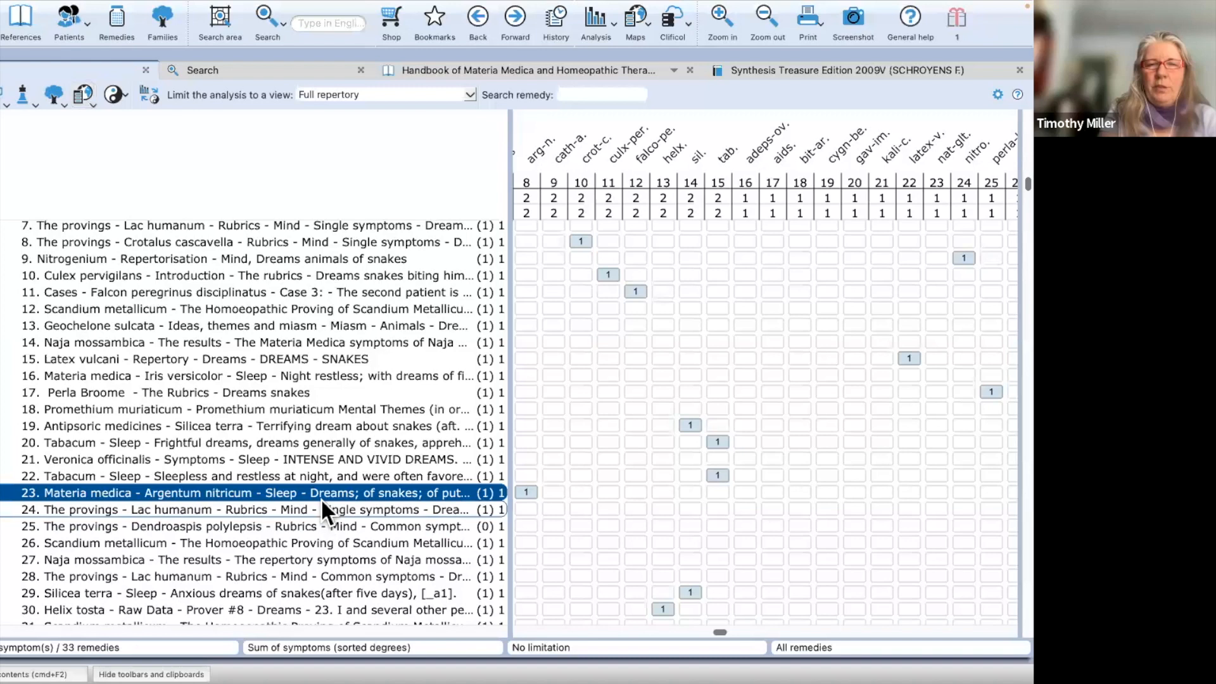
double_click(314, 489)
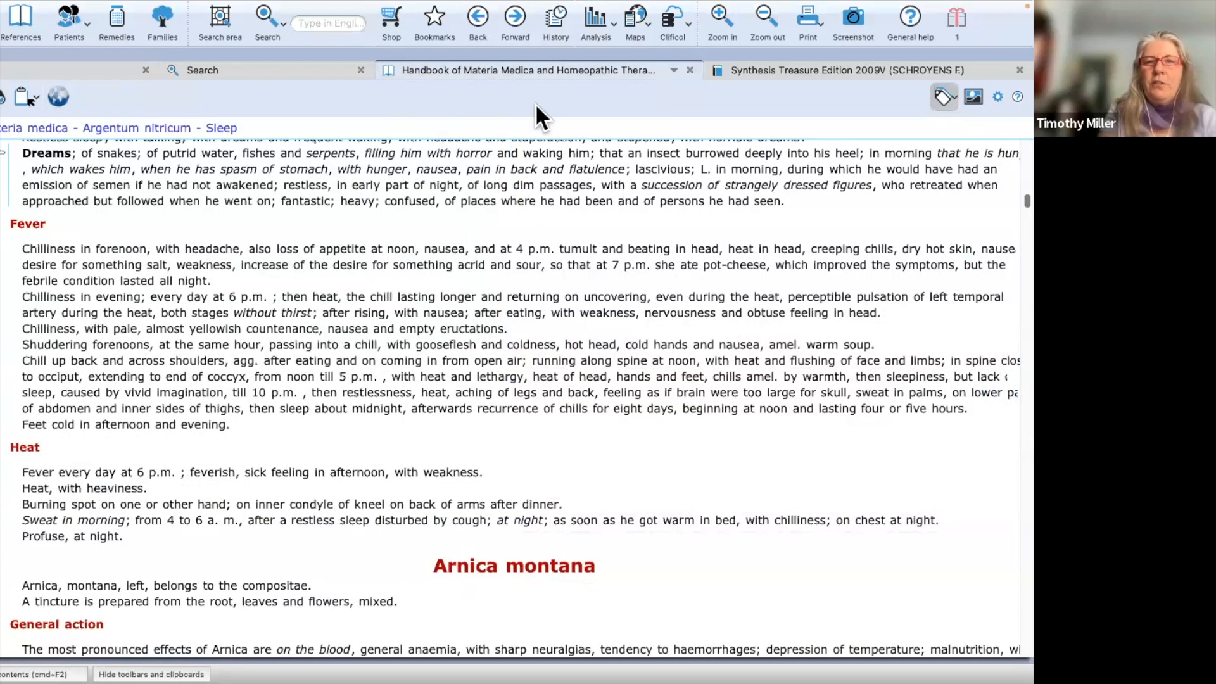
click(674, 71)
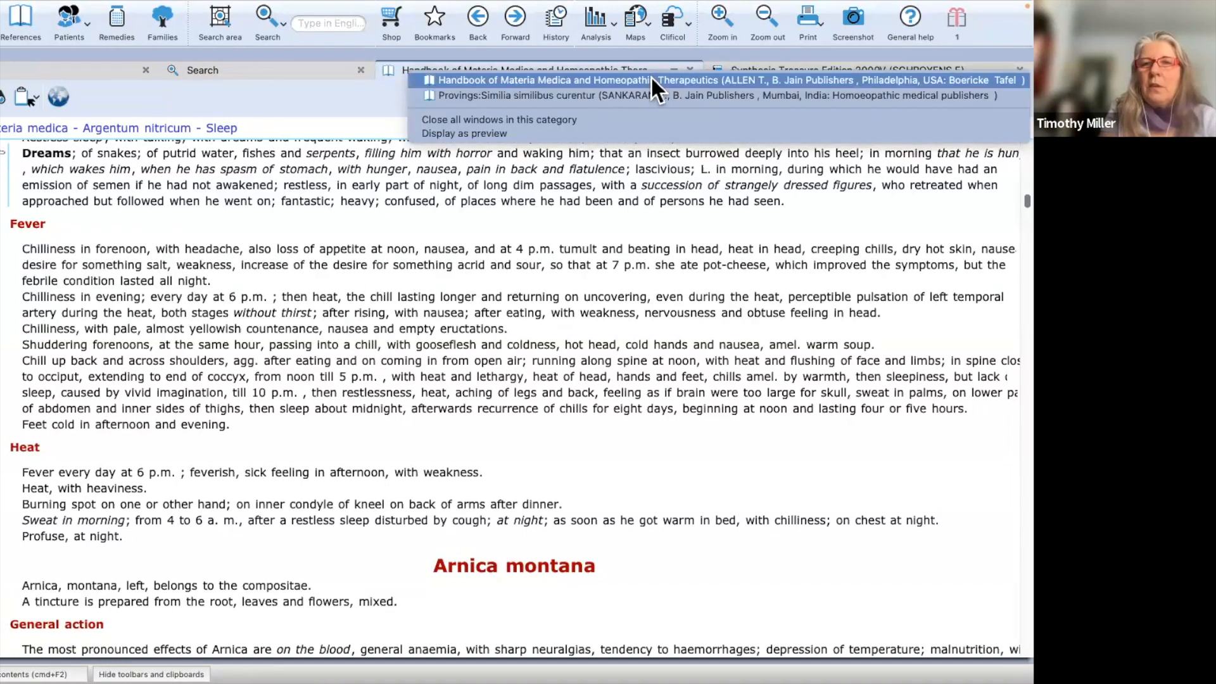
click(651, 78)
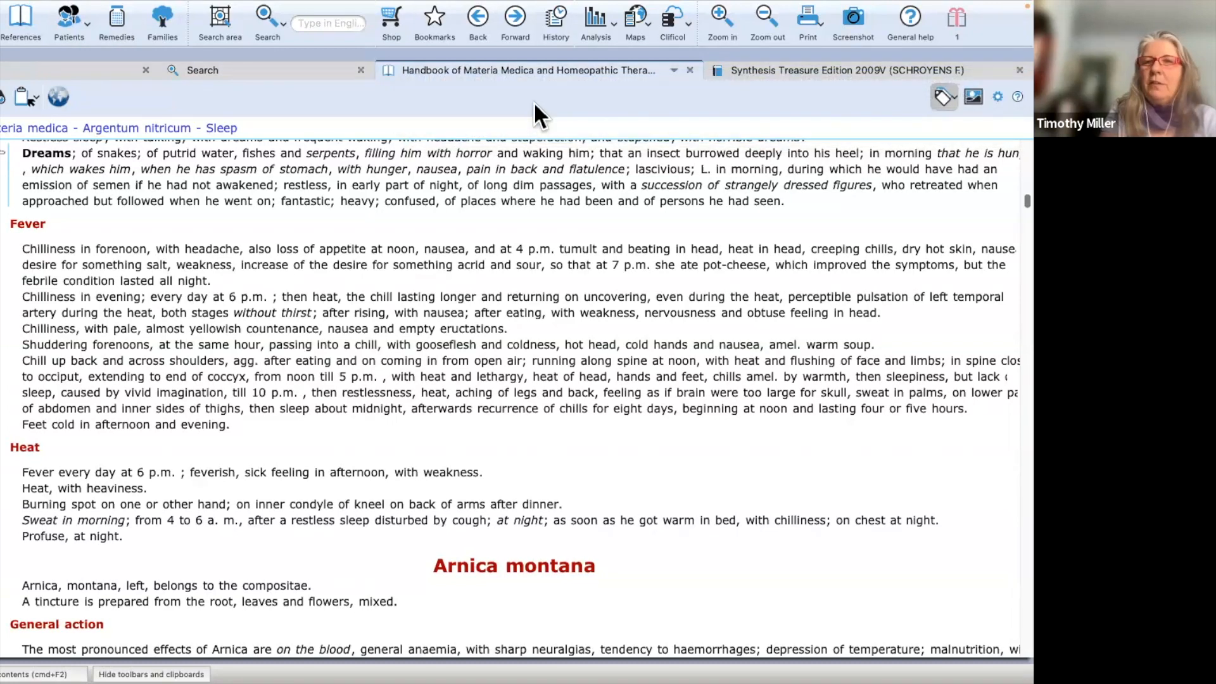
Step: Return to the snakes and dreams search and review the reference types to which a search can be limited
click(283, 70)
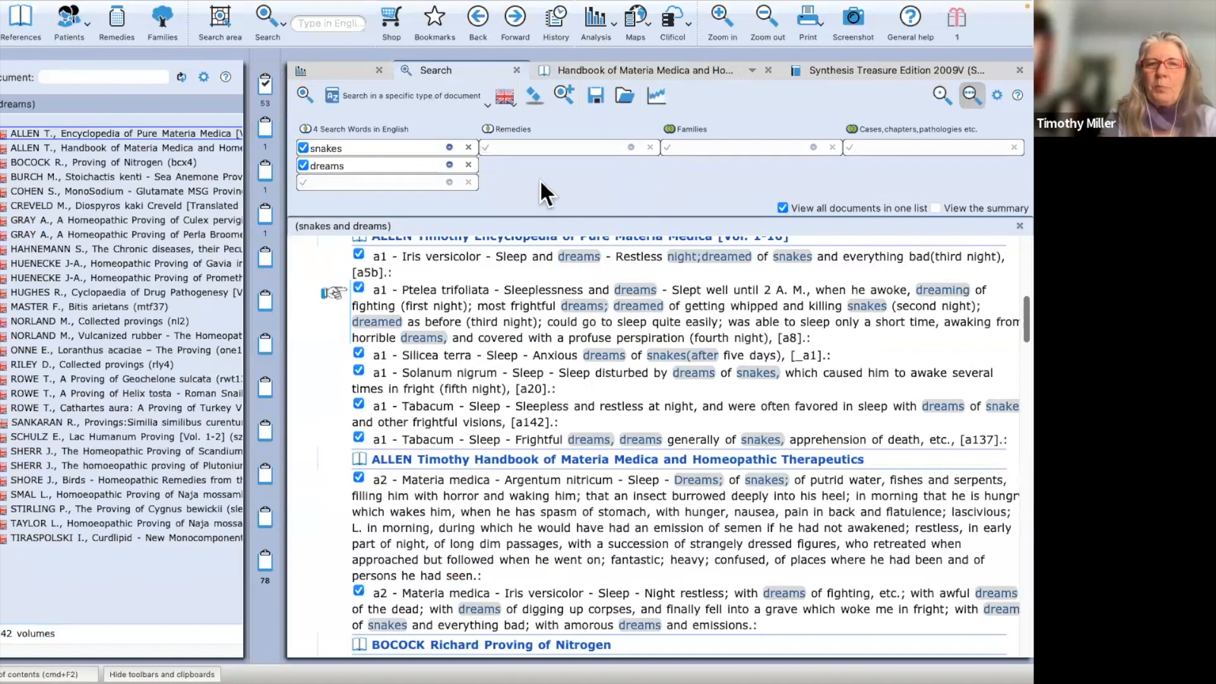
click(415, 95)
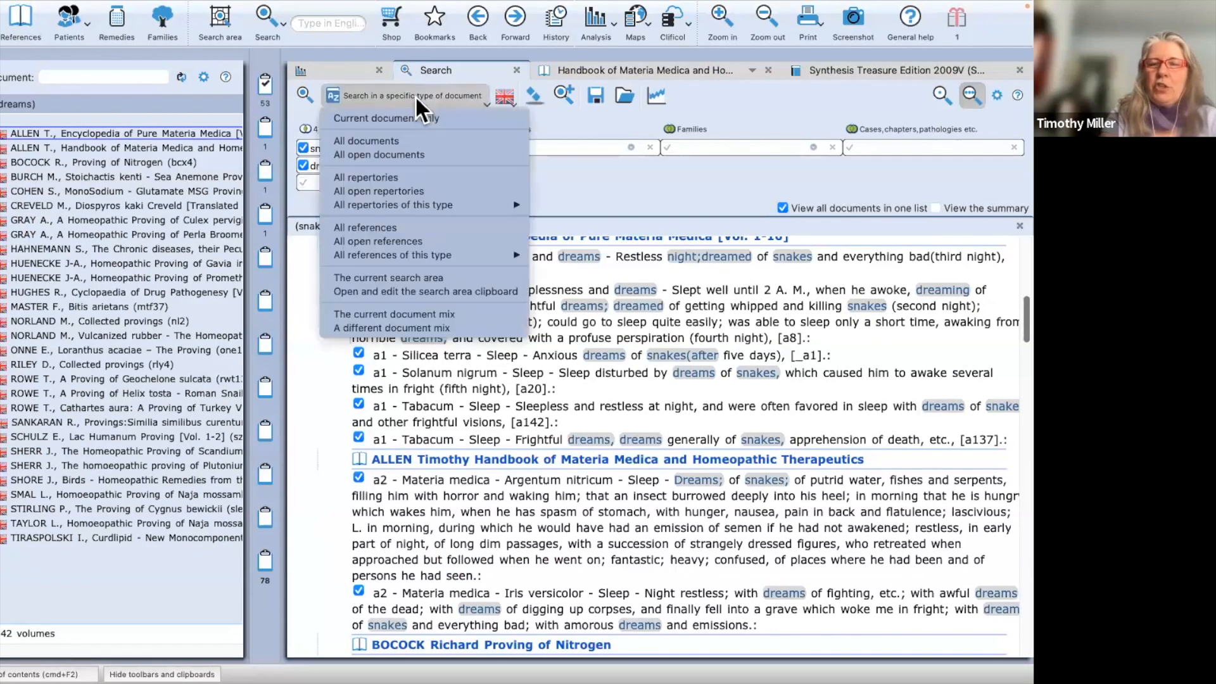
mouse_move(418, 254)
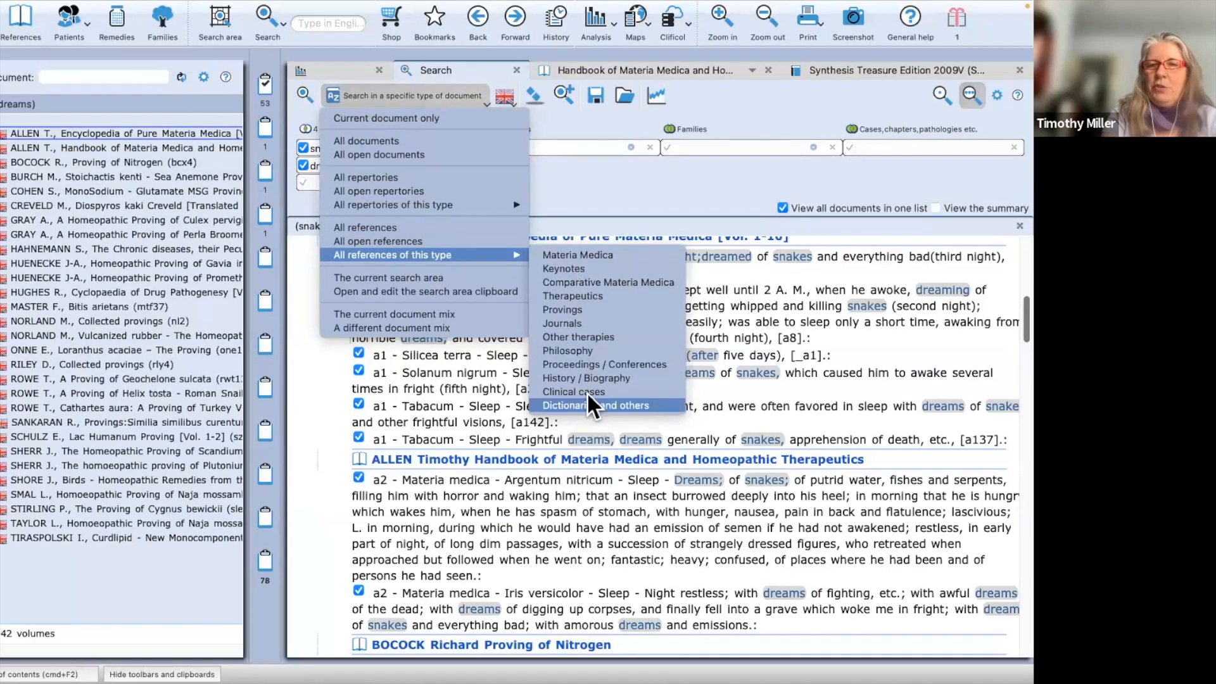
click(682, 188)
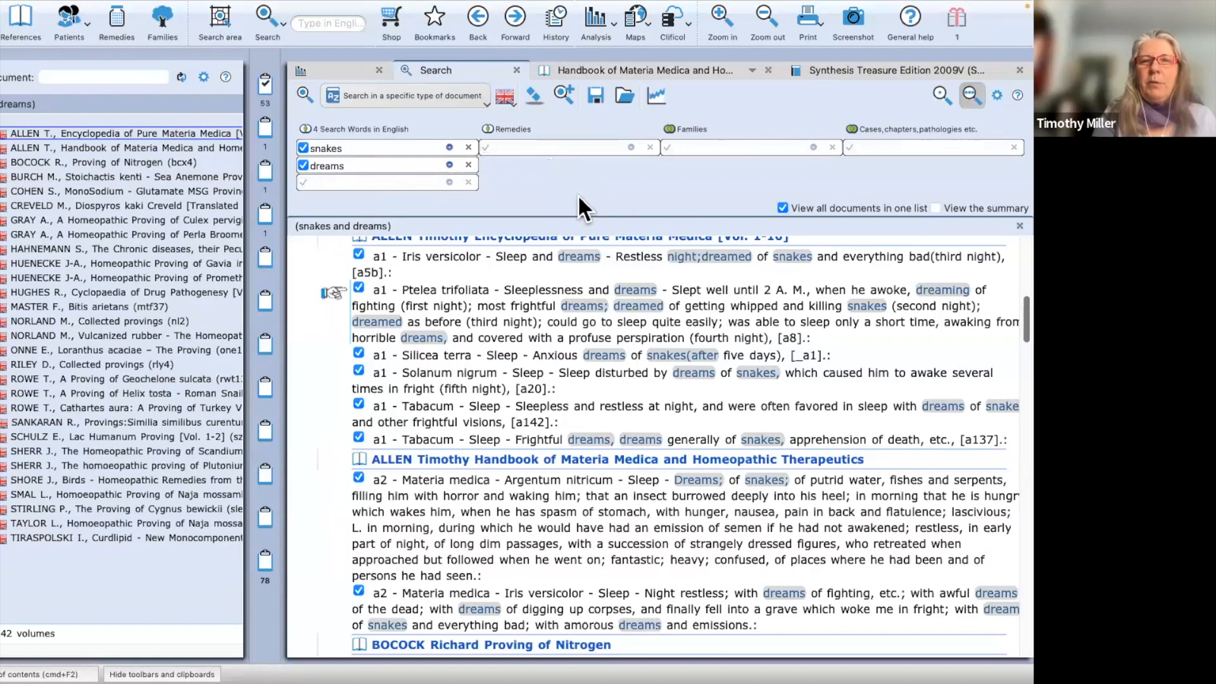
Step: Clear the snakes and dreams search and hide the table of contents
click(534, 93)
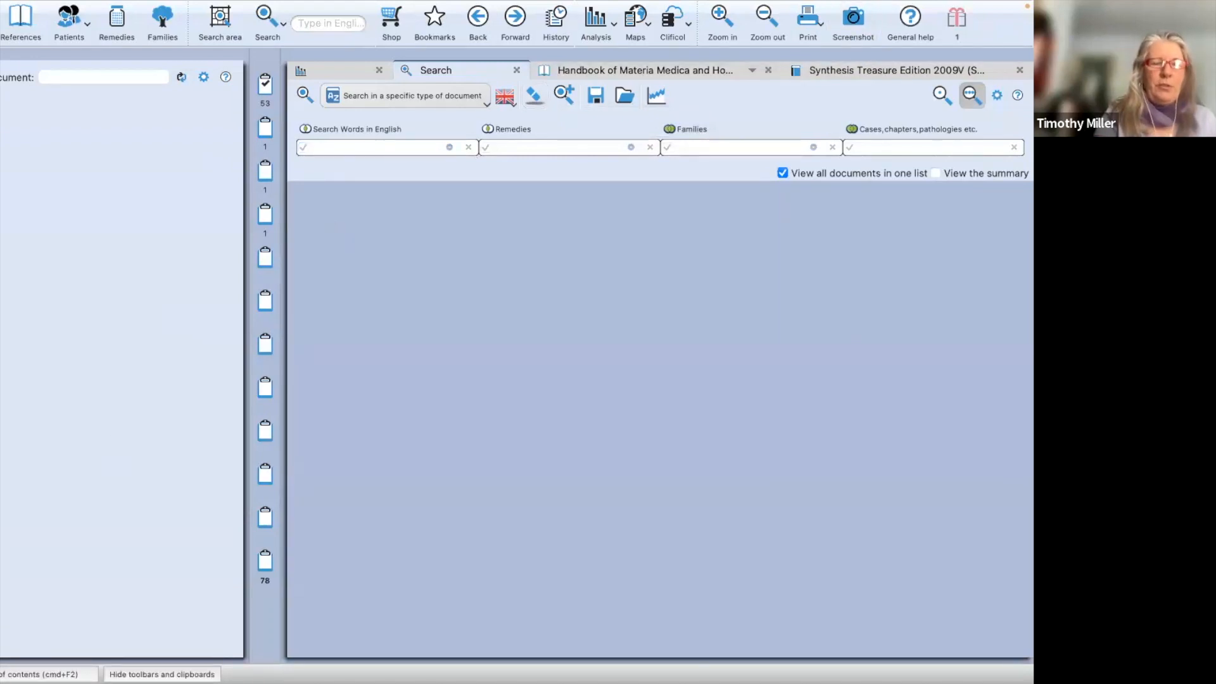
click(38, 675)
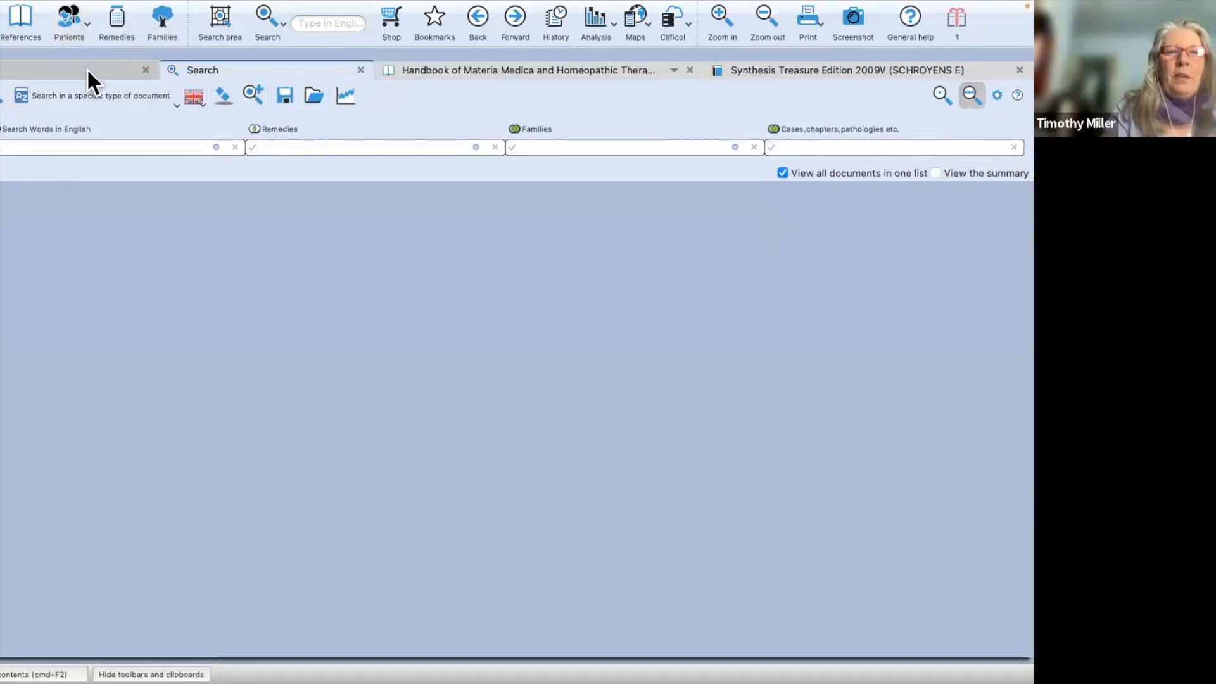
Step: Recall the saved document mix 3.Vet.mix from the SearchQueries folder
mouse_move(51, 5)
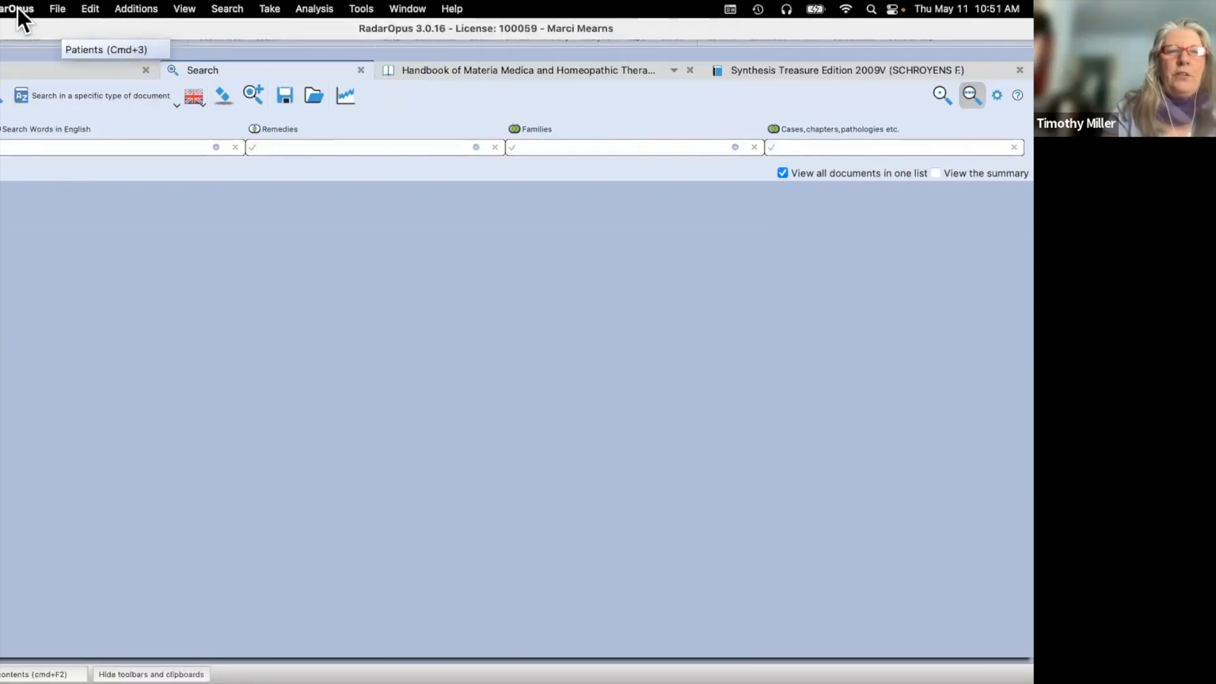
click(59, 6)
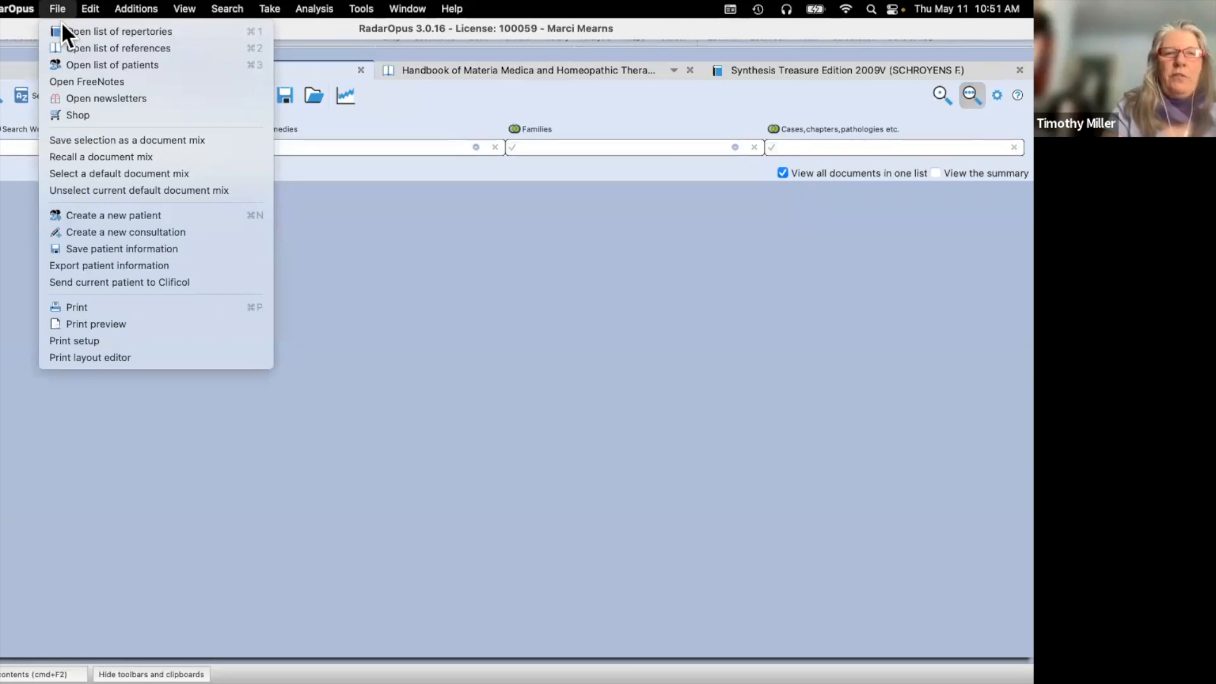
click(162, 157)
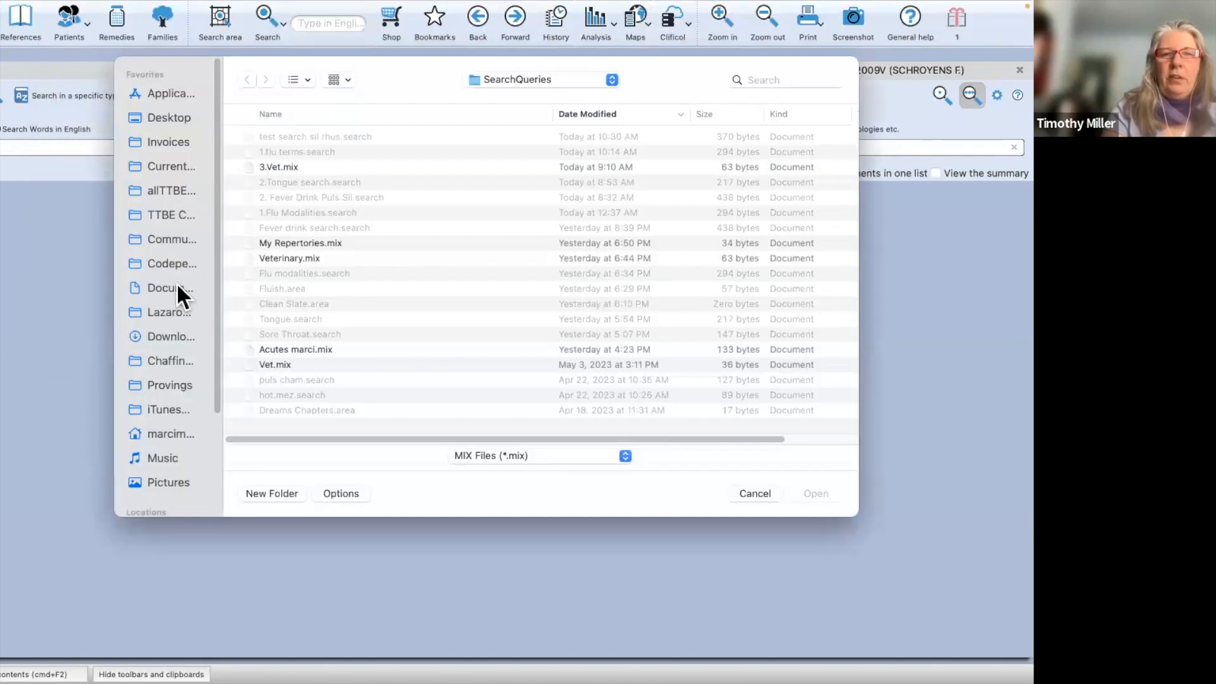
click(280, 166)
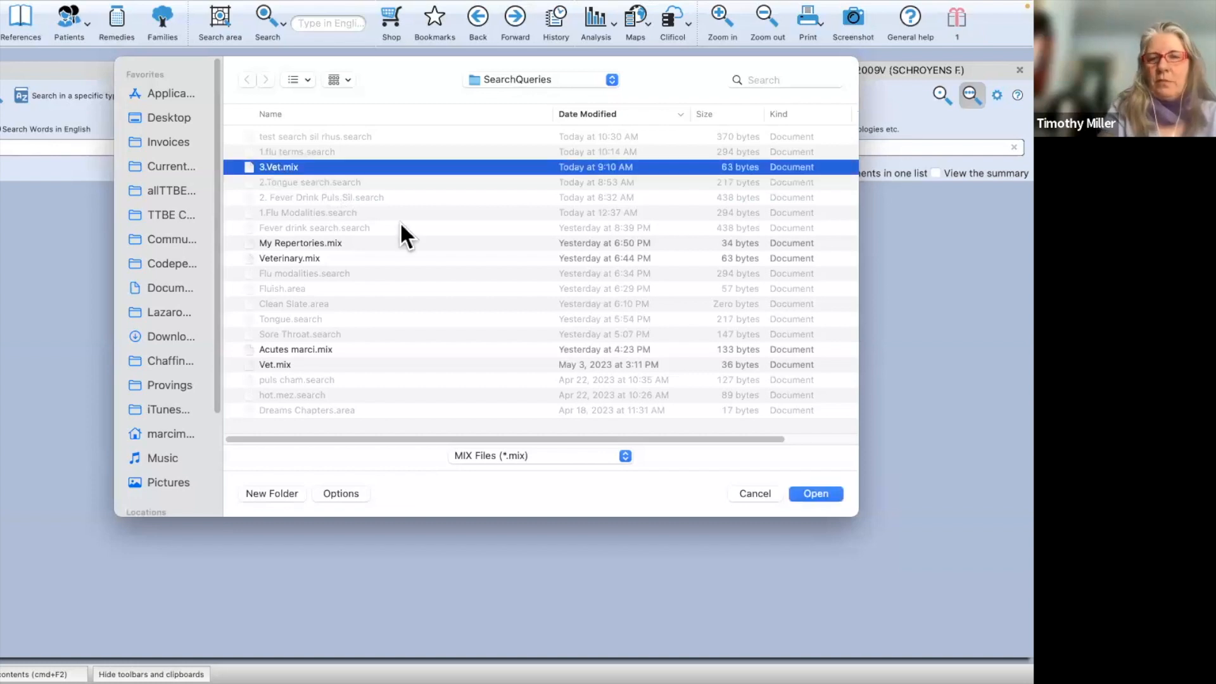
click(812, 495)
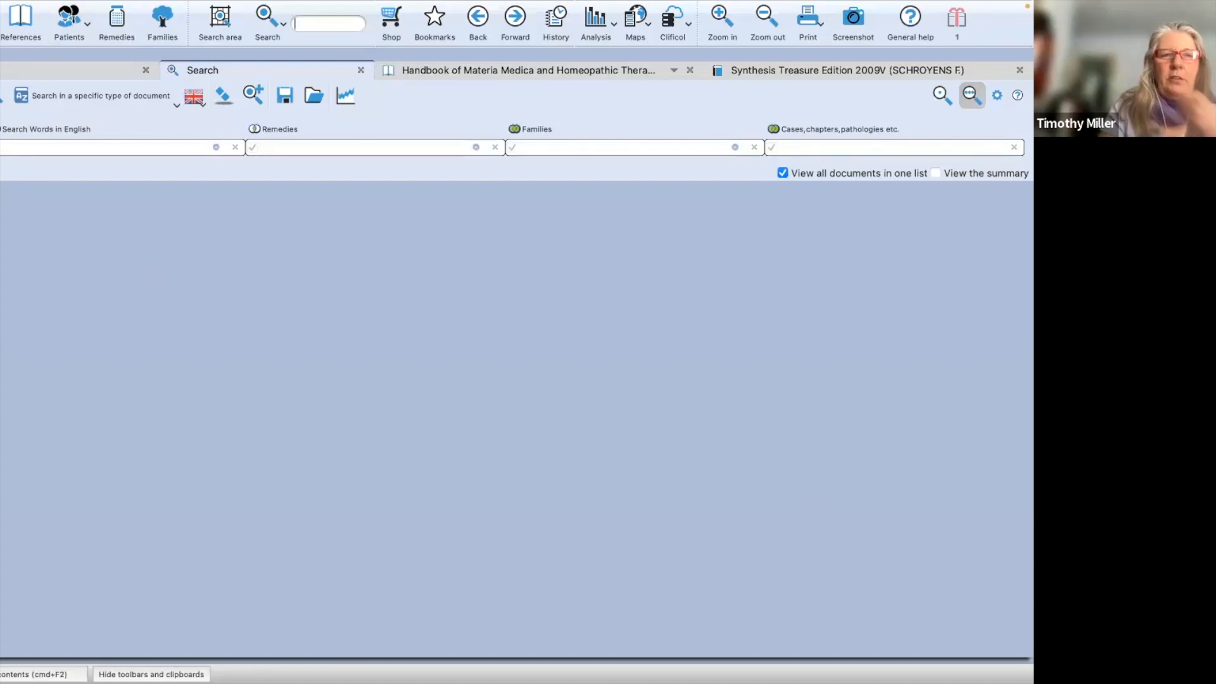
Step: Clear all clipboards, reset their names and set the current one as default, without saving the current analysis
right_click(2, 89)
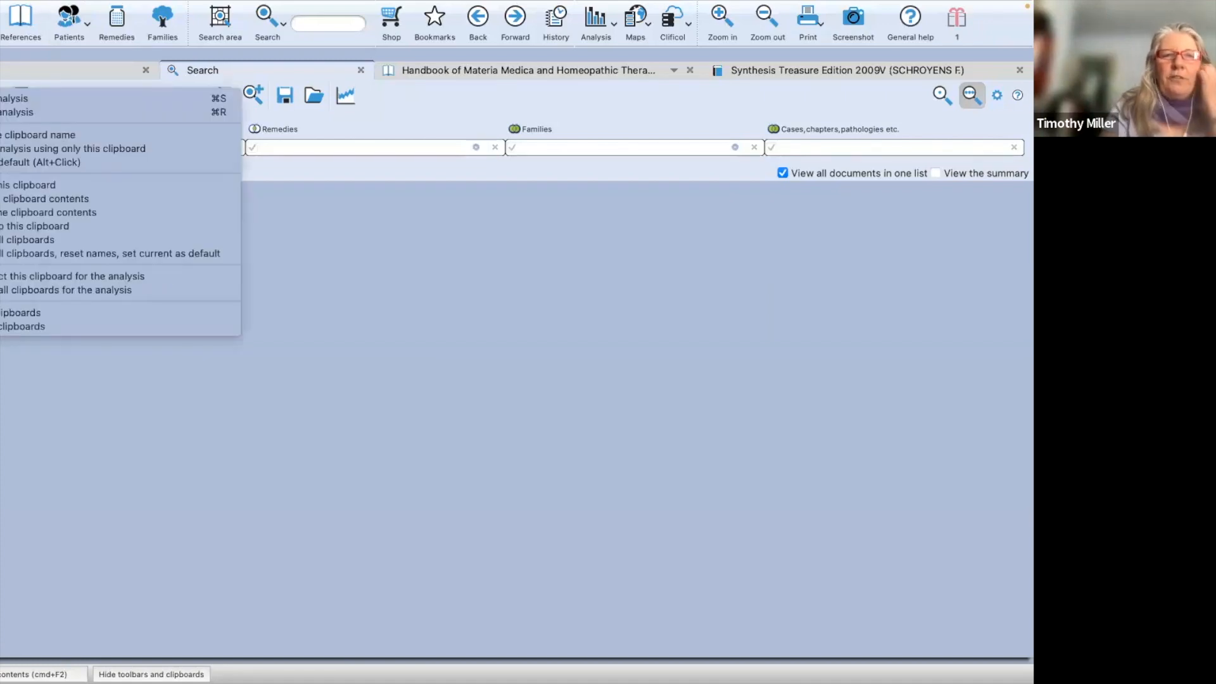
click(15, 253)
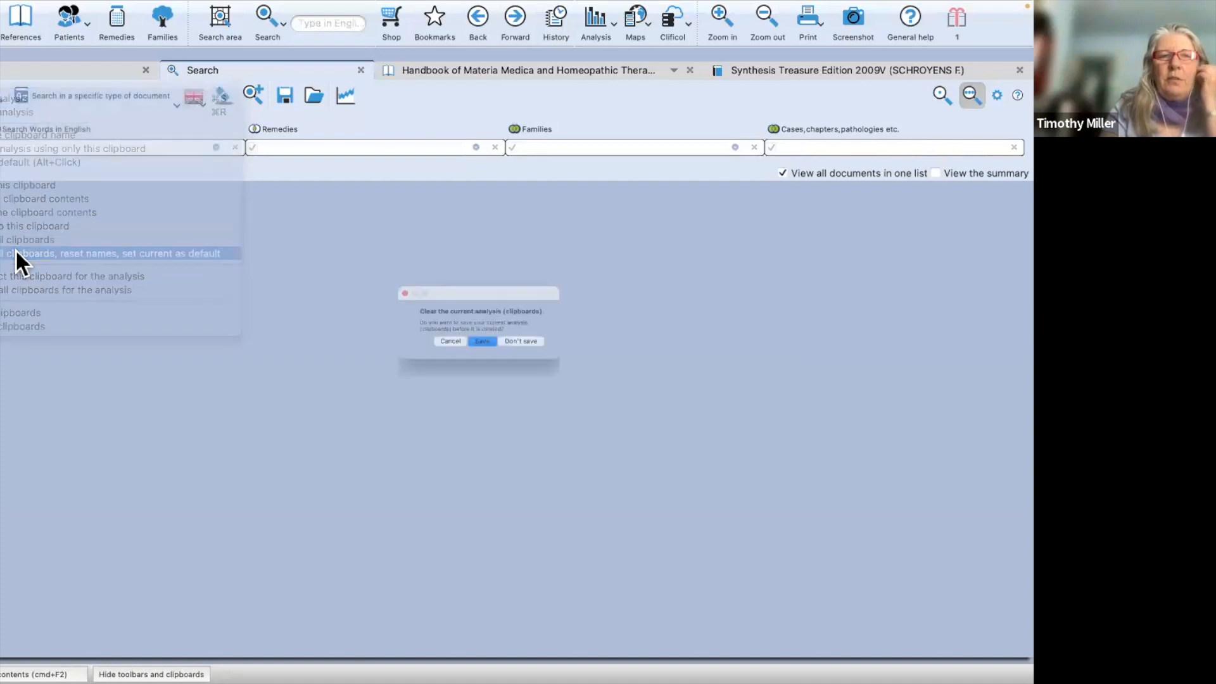
click(542, 351)
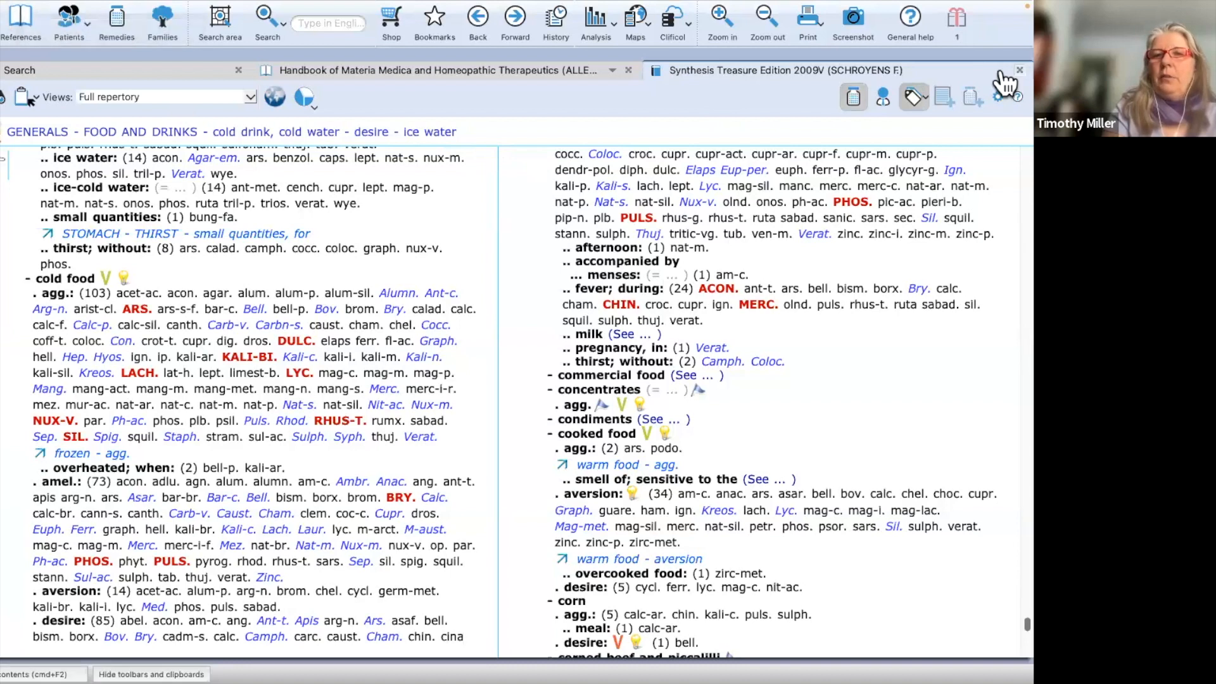
Step: Close the Synthesis Treasure Edition repertory and all open reference books, leaving only the empty search
click(1020, 70)
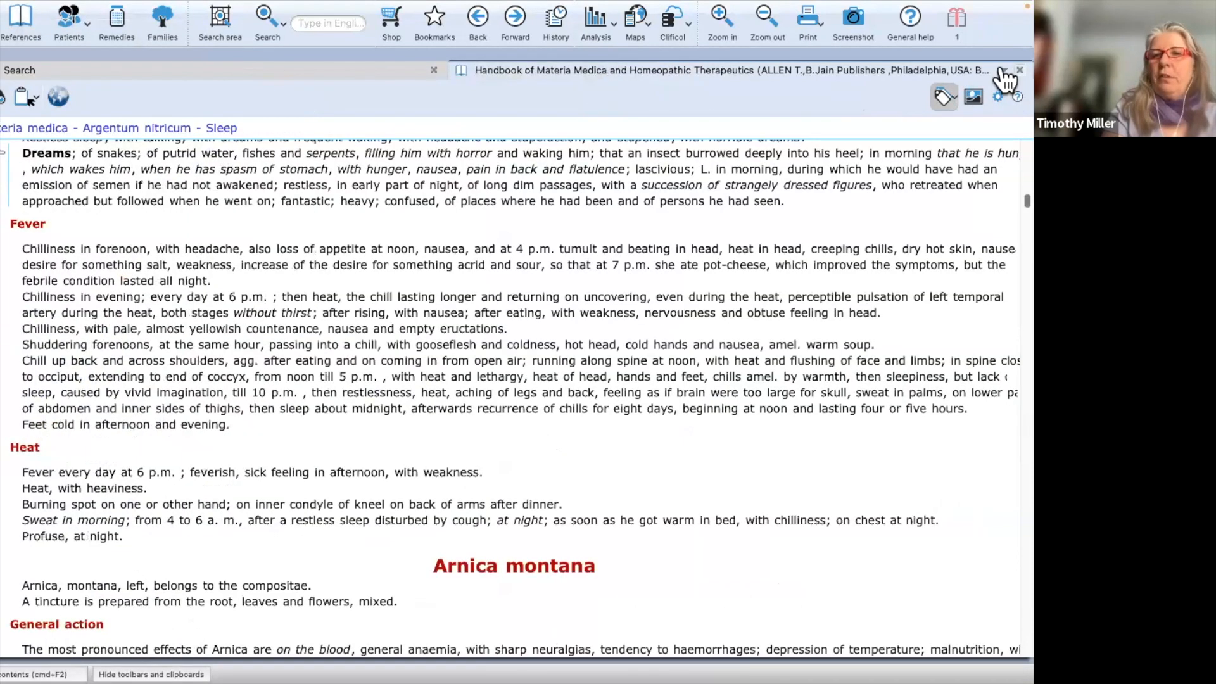
click(1003, 71)
click(766, 115)
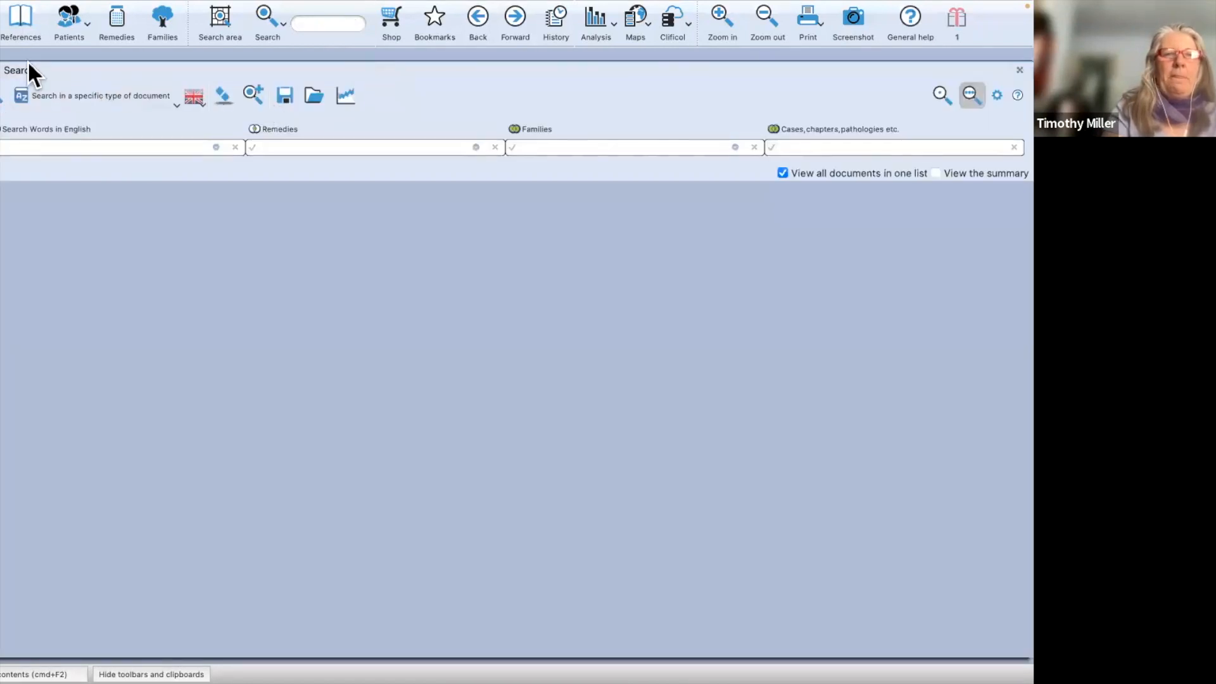
Step: Recall the document mix 3.Vet.mix for use in the empty search
mouse_move(1, 20)
click(57, 9)
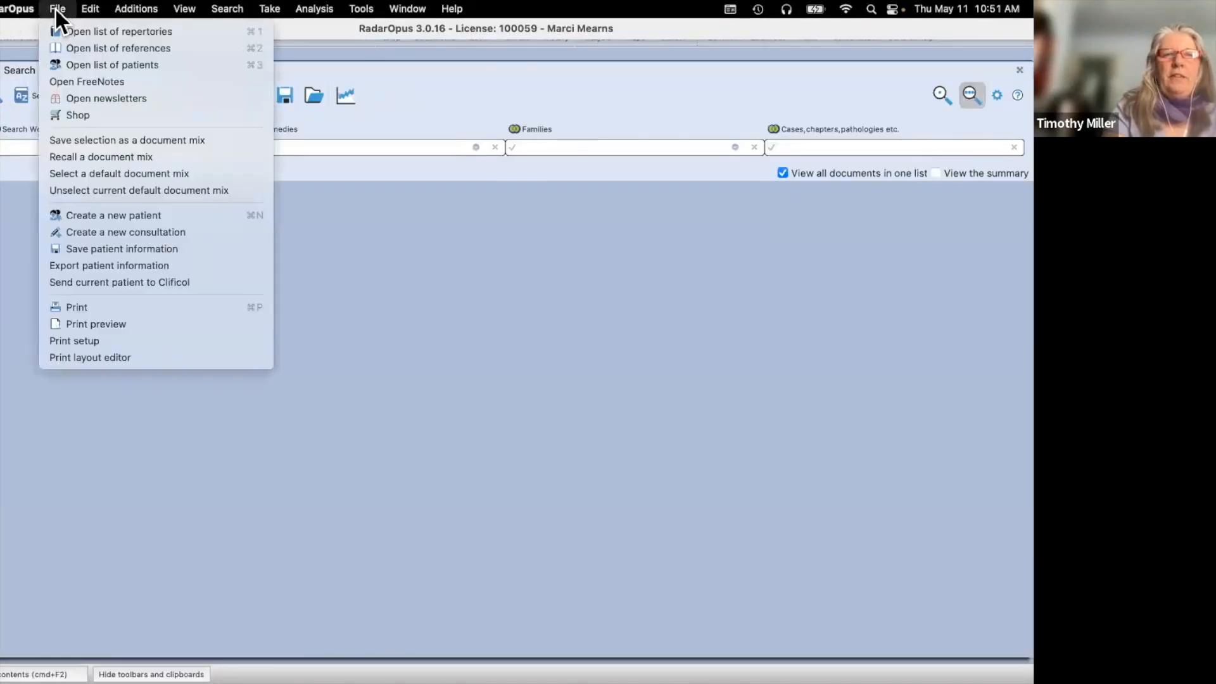
click(84, 155)
click(323, 166)
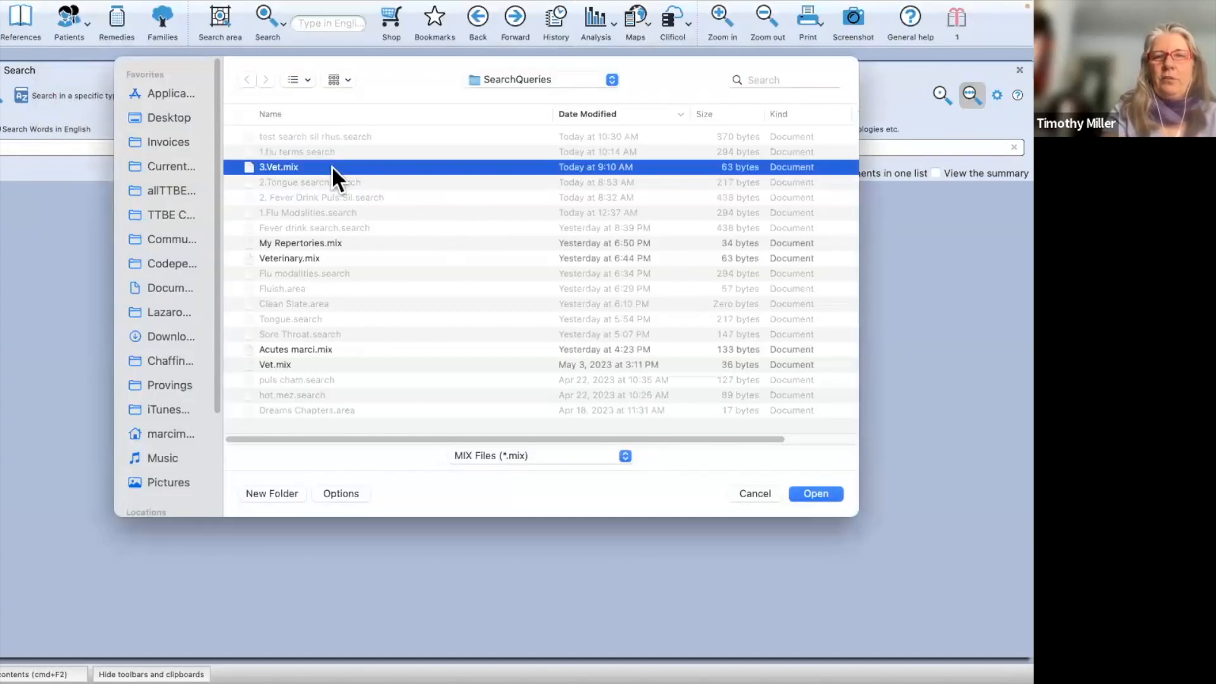
click(820, 491)
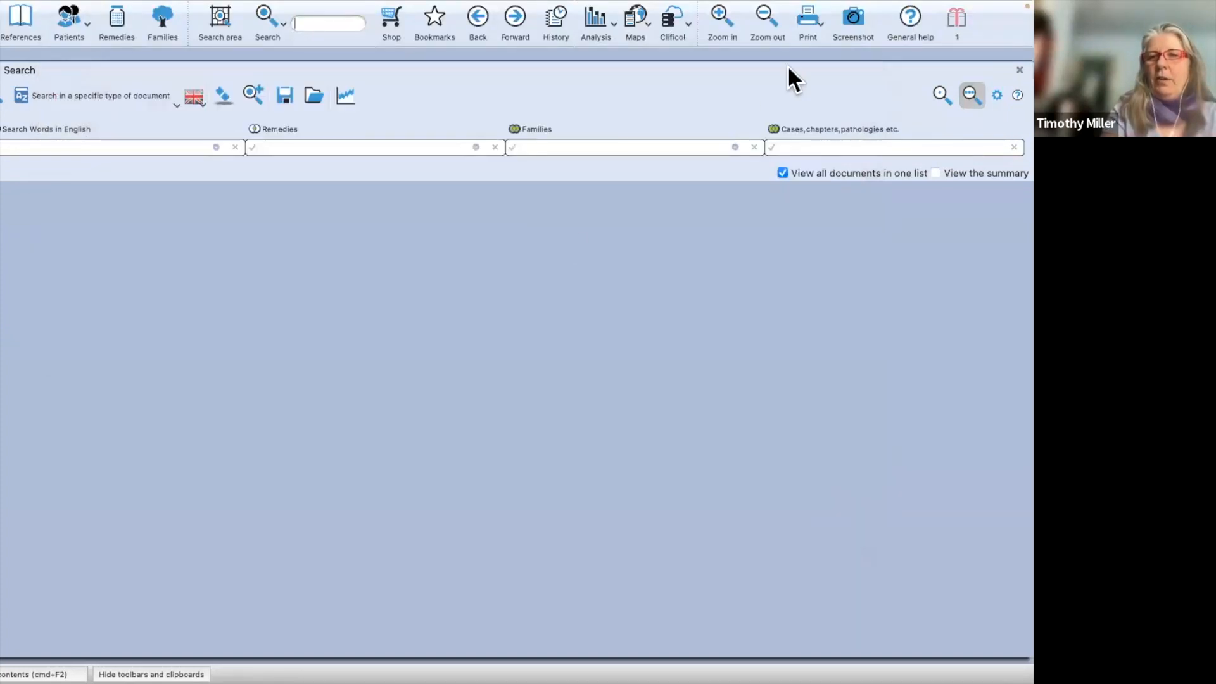
Step: Search the current document mix for the word heat and show the results from Homeopathic Treatment - Pet Animals
click(100, 147)
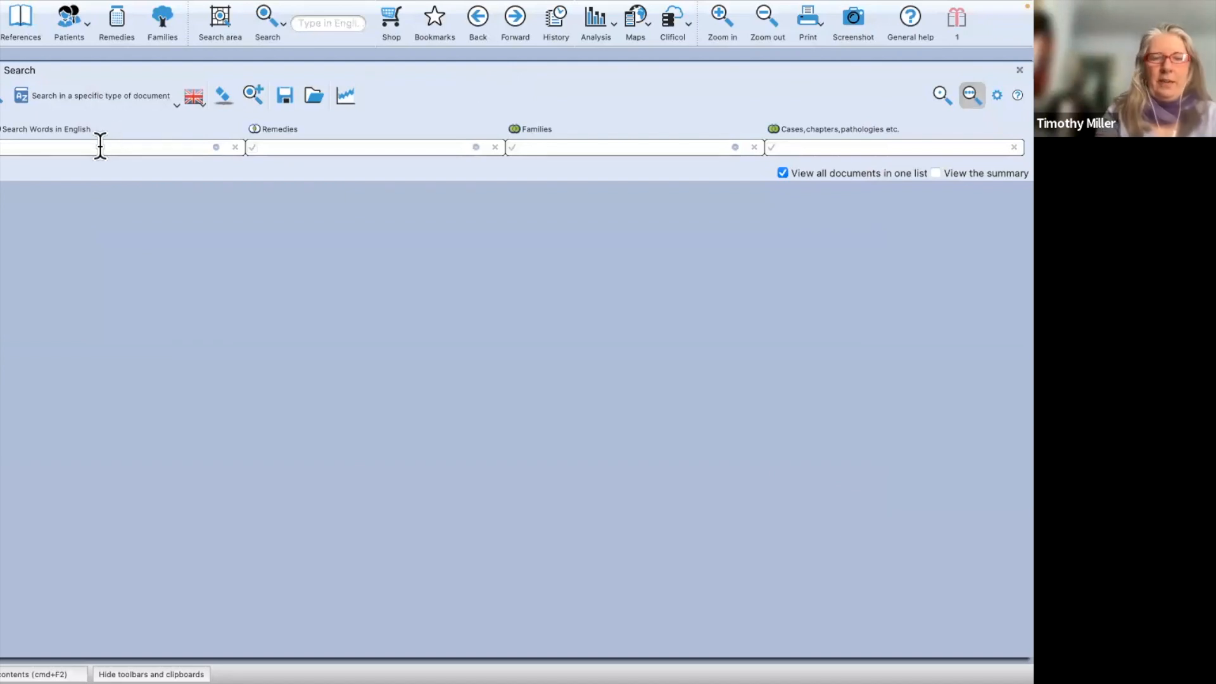
text(heat)
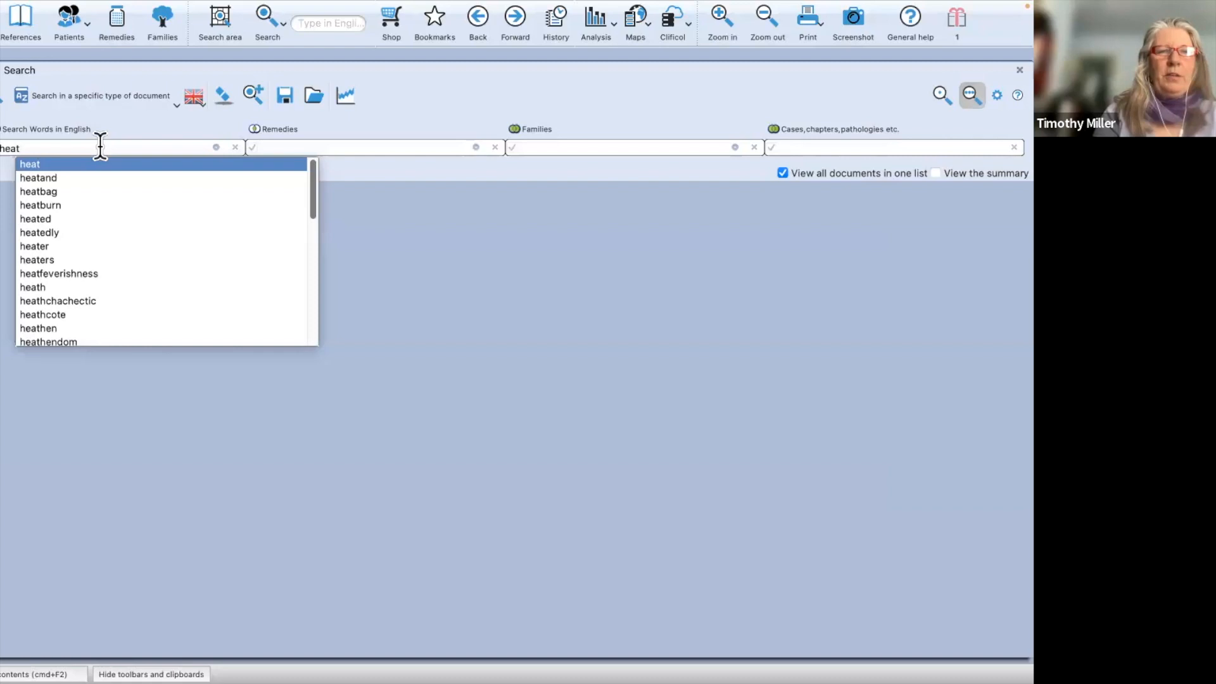
key(Return)
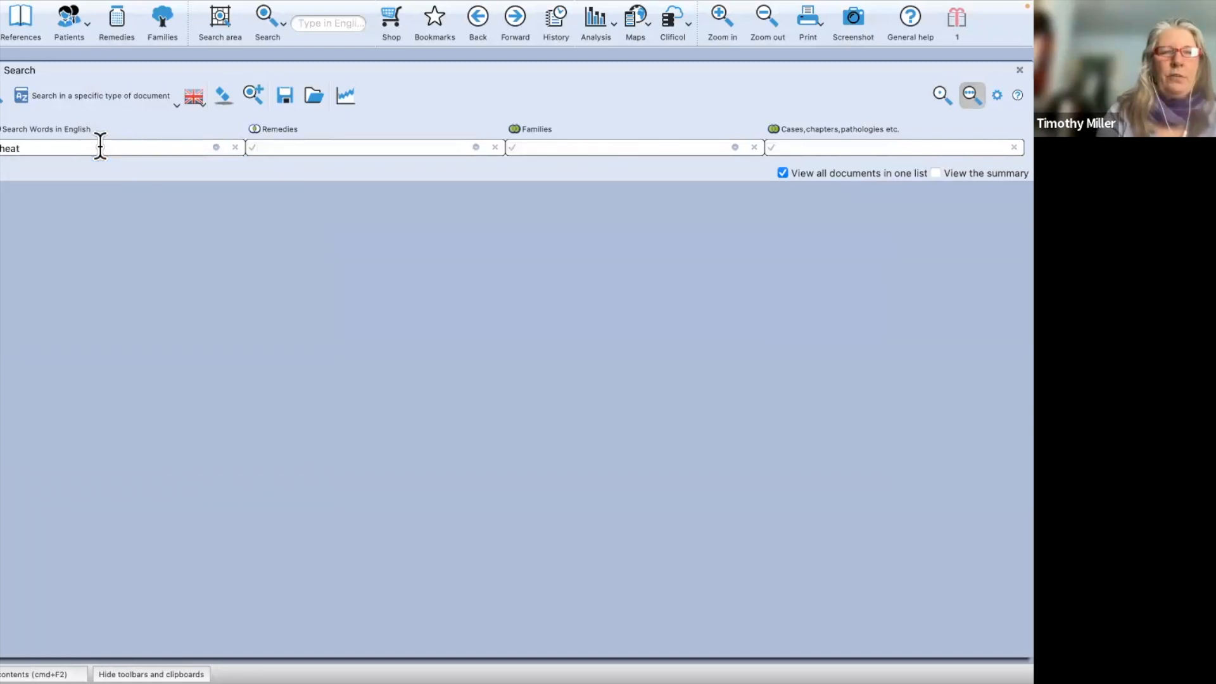
click(99, 96)
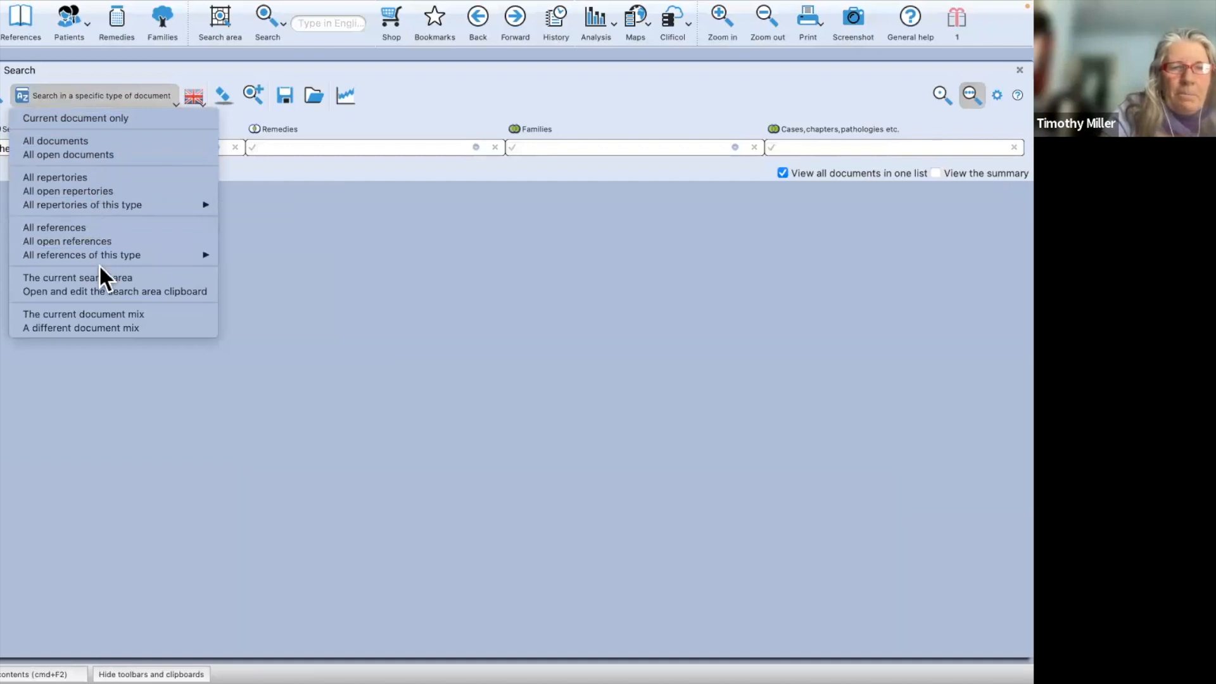
click(90, 313)
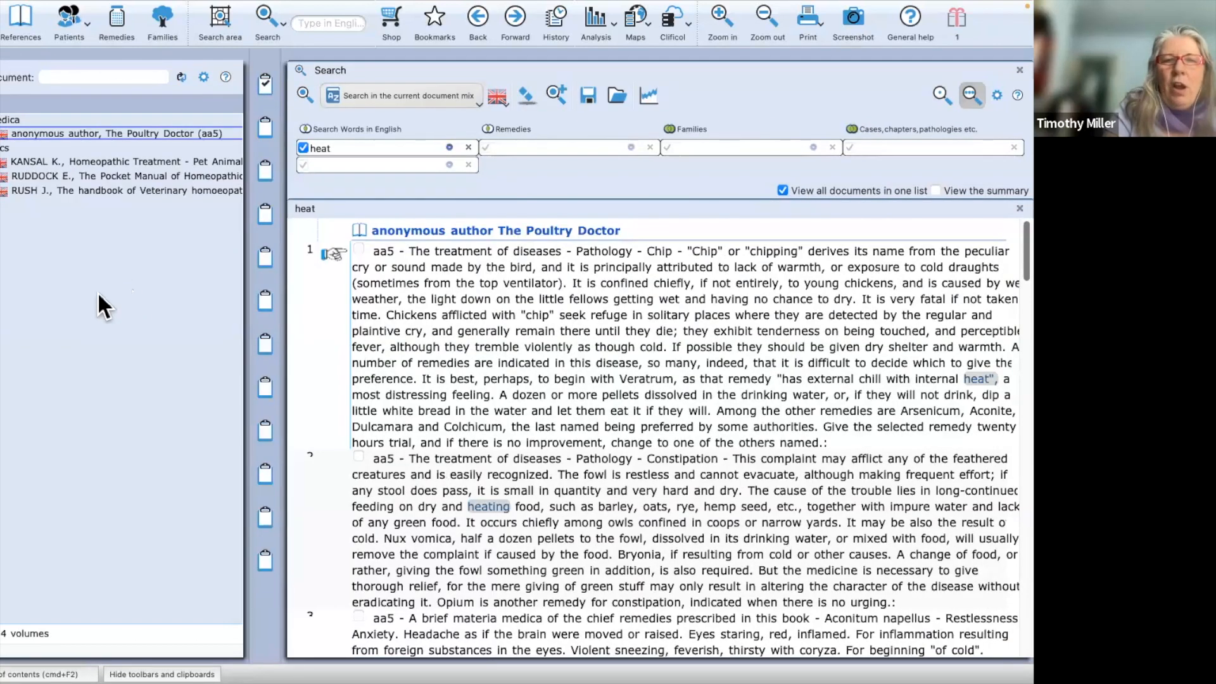
click(114, 163)
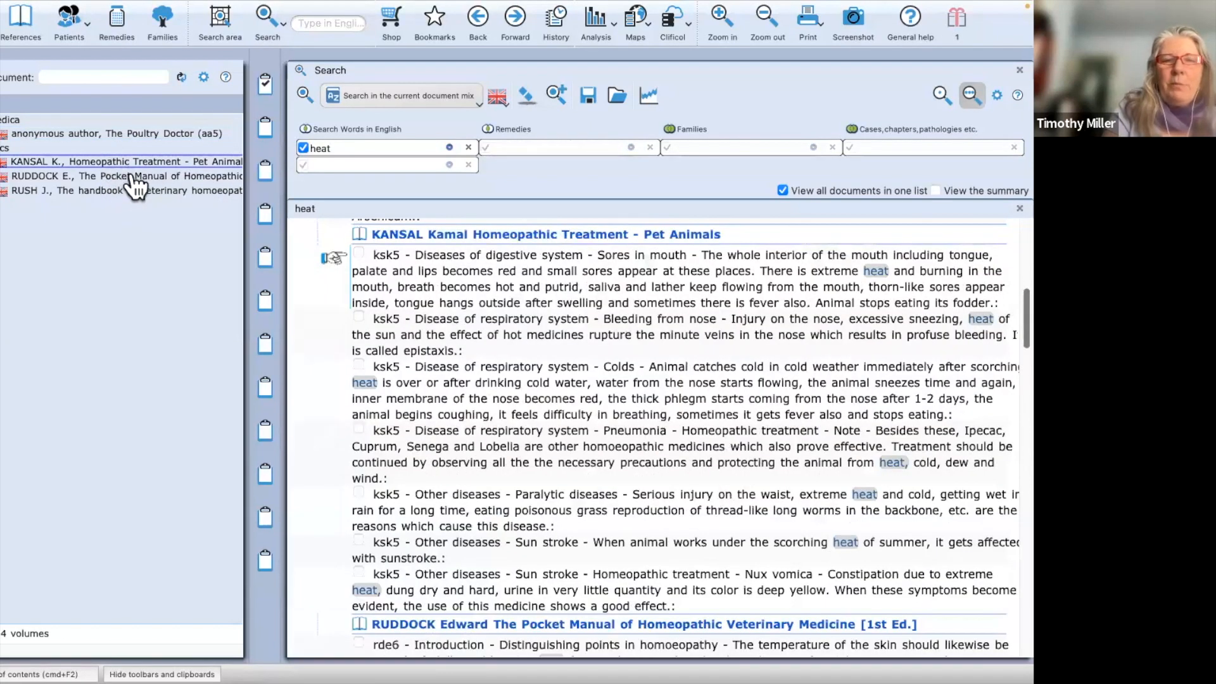
Step: Show the heat results from The Pocket Manual of Homeopathic Veterinary Medicine and The handbook of Veterinary homoeopathy
click(131, 177)
click(135, 191)
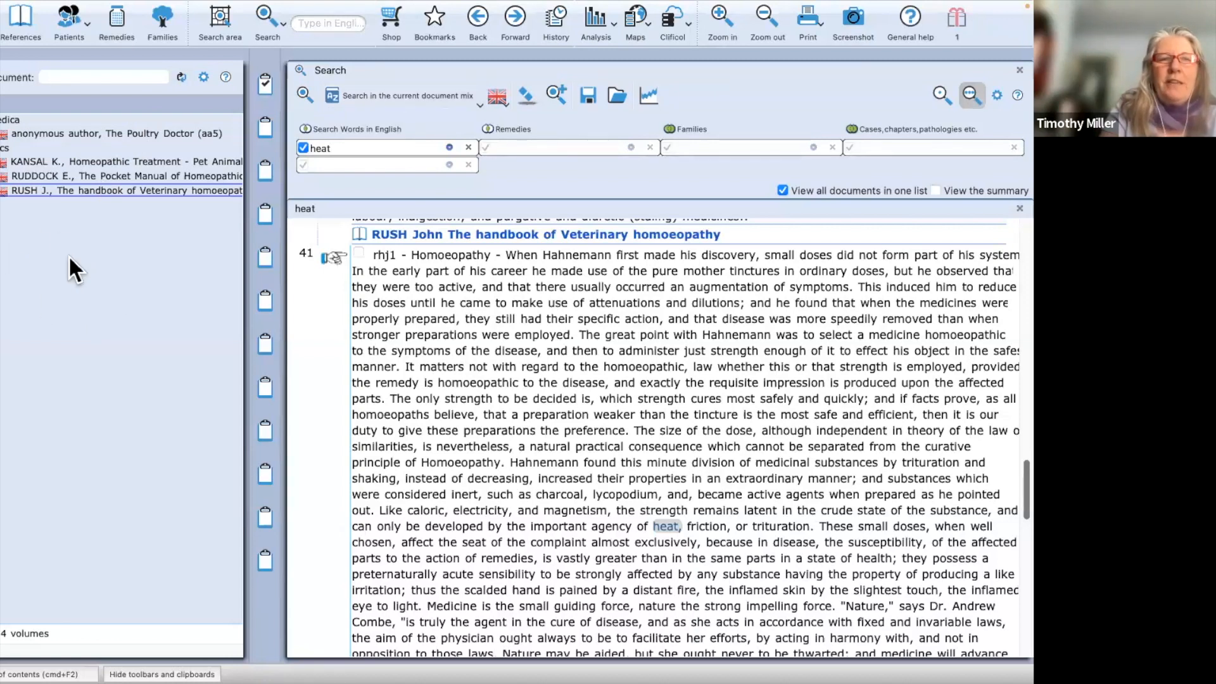
Step: Filter the list of references for vet and unselect all titles in it
click(23, 18)
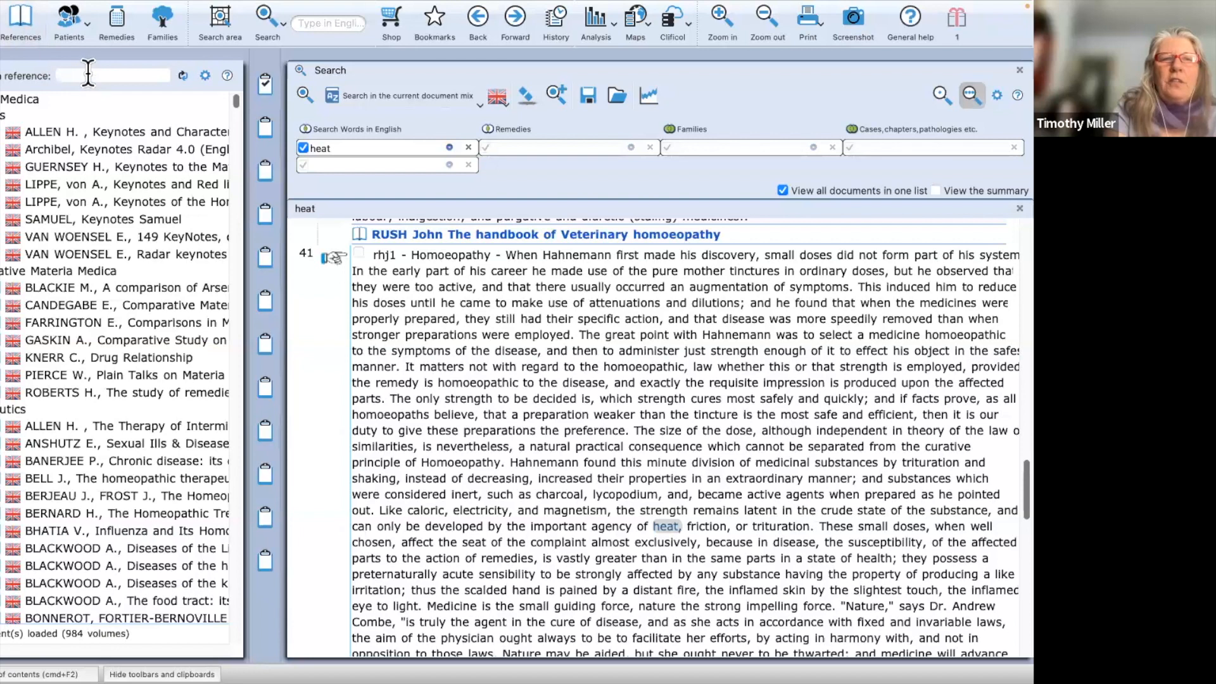
click(0, 100)
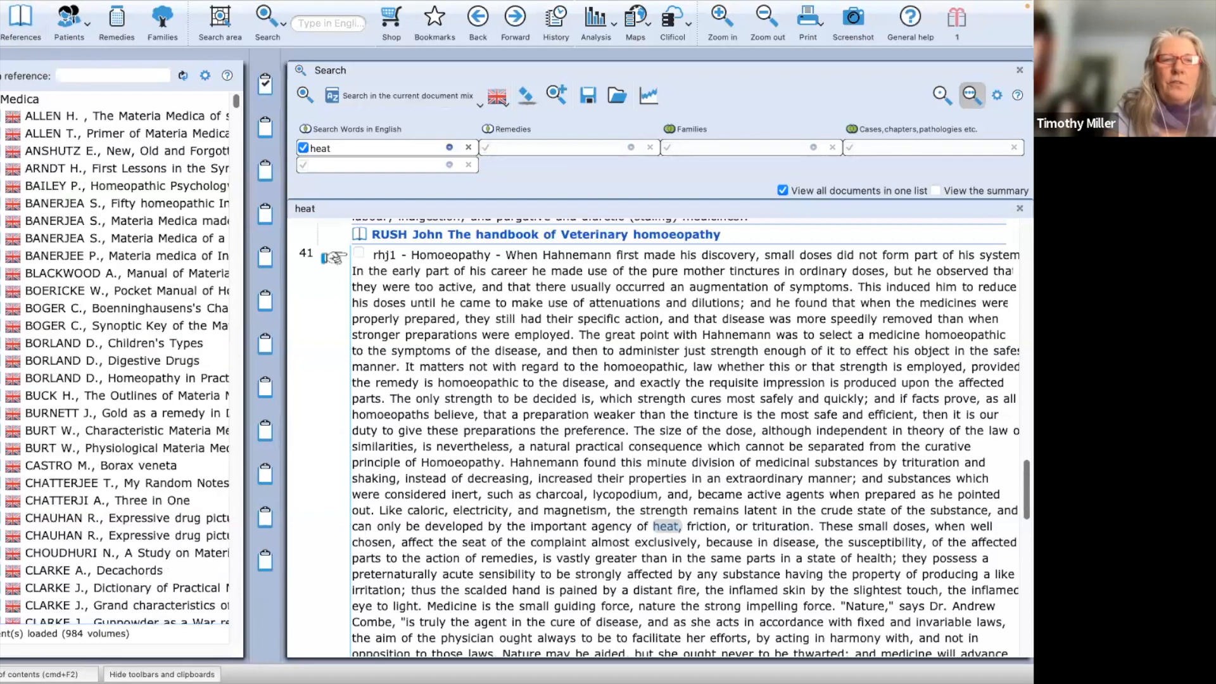
text(vet)
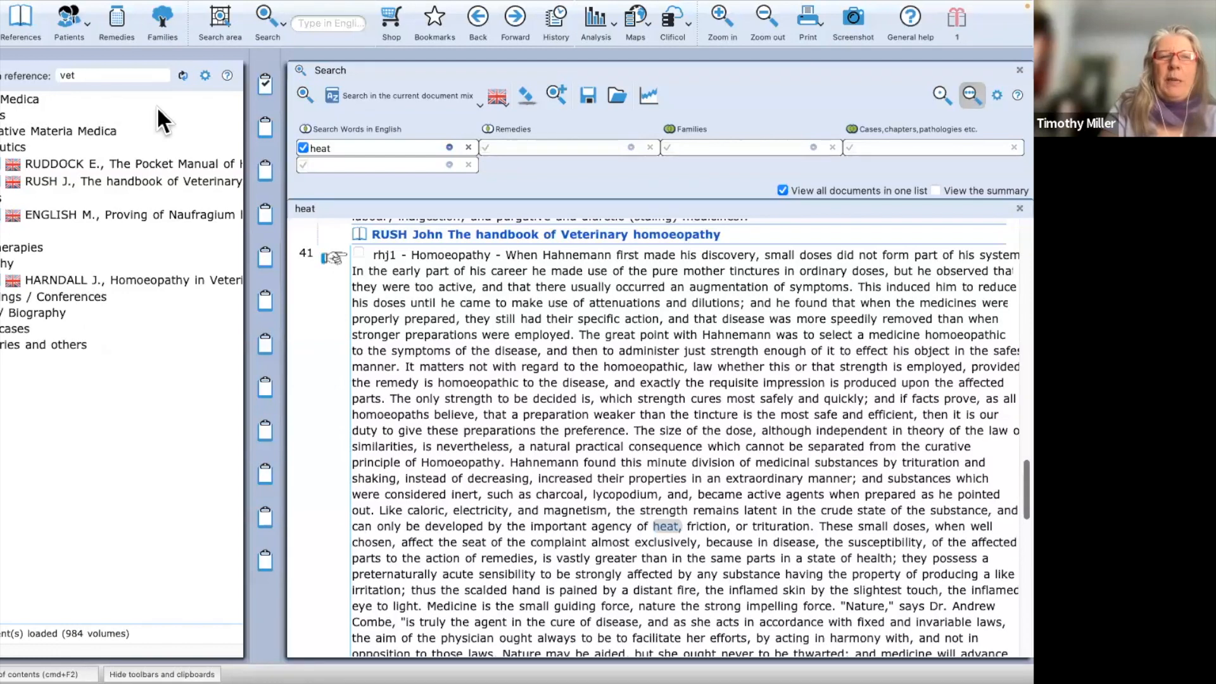
mouse_move(27, 16)
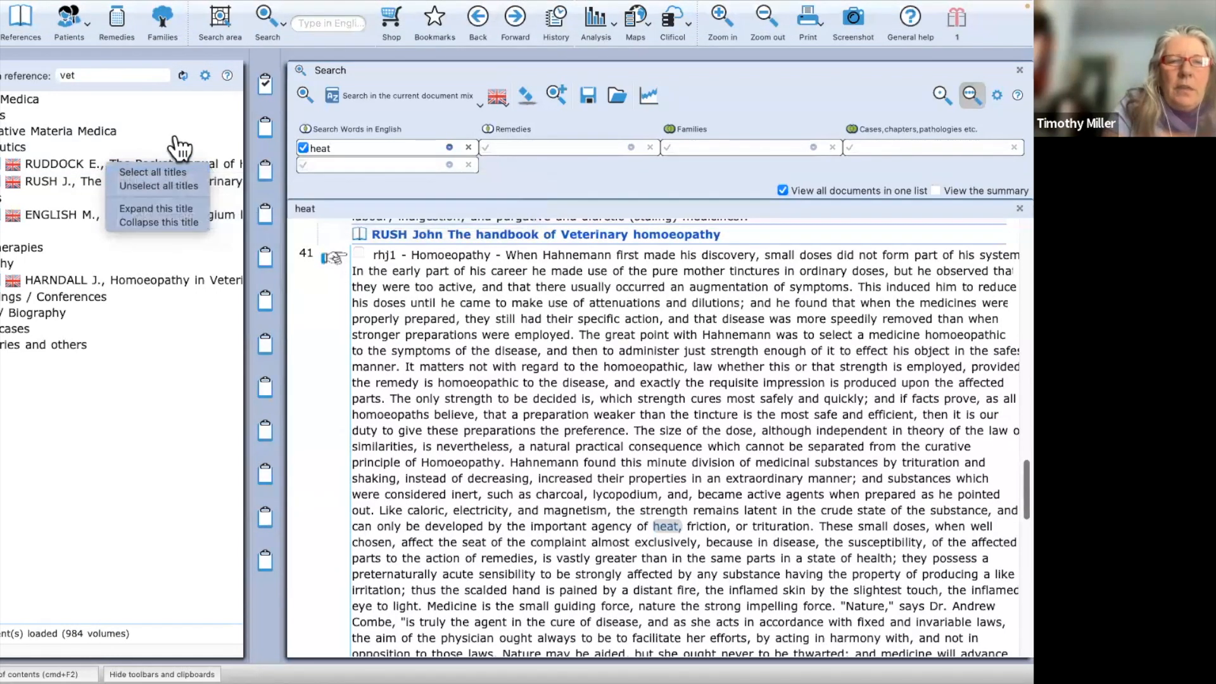
click(170, 184)
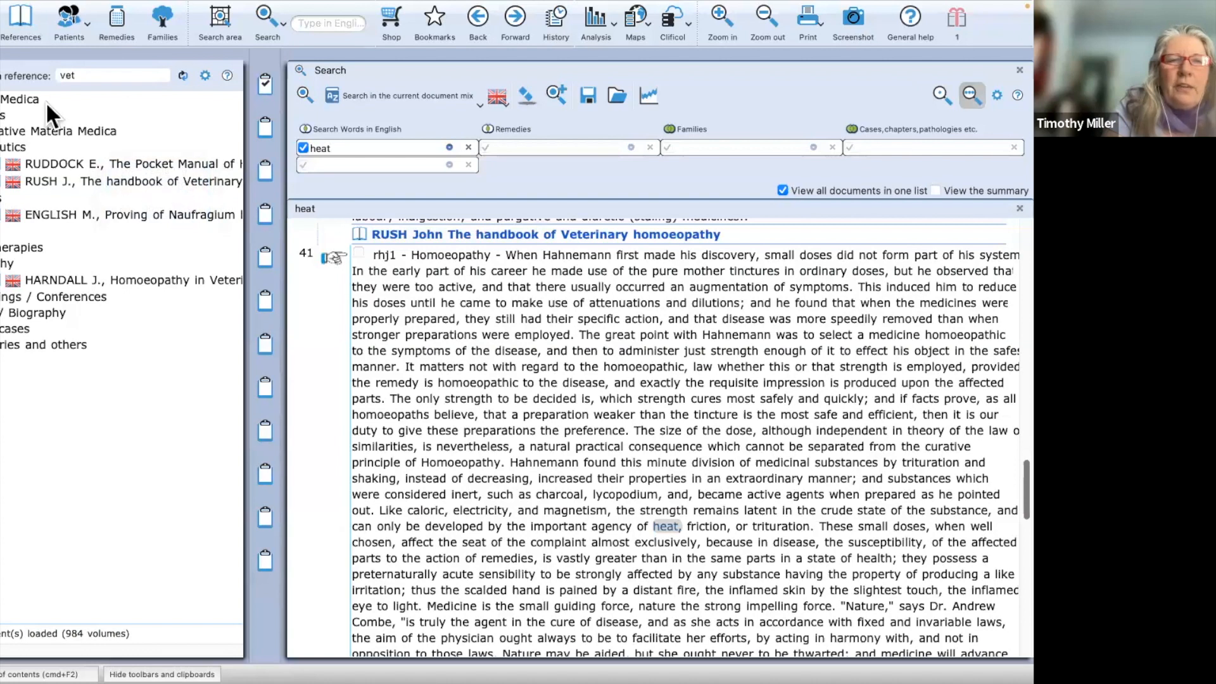
Step: Bring up the list of repertories and unselect all its titles
click(2, 22)
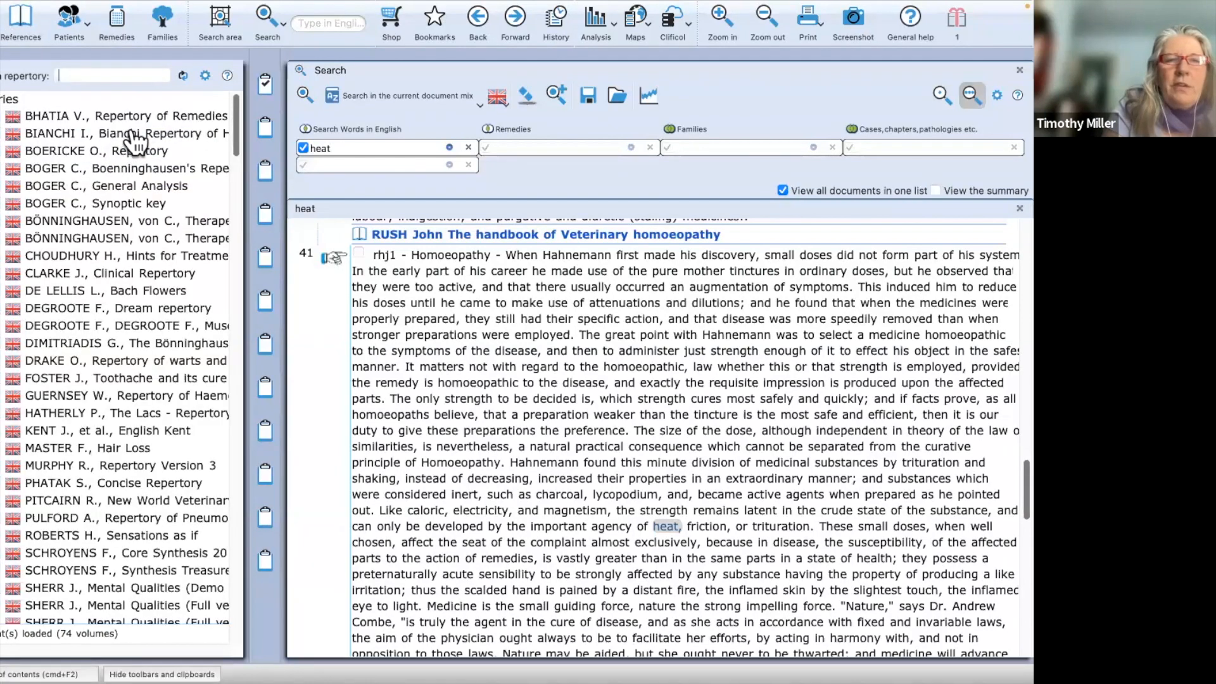
right_click(138, 116)
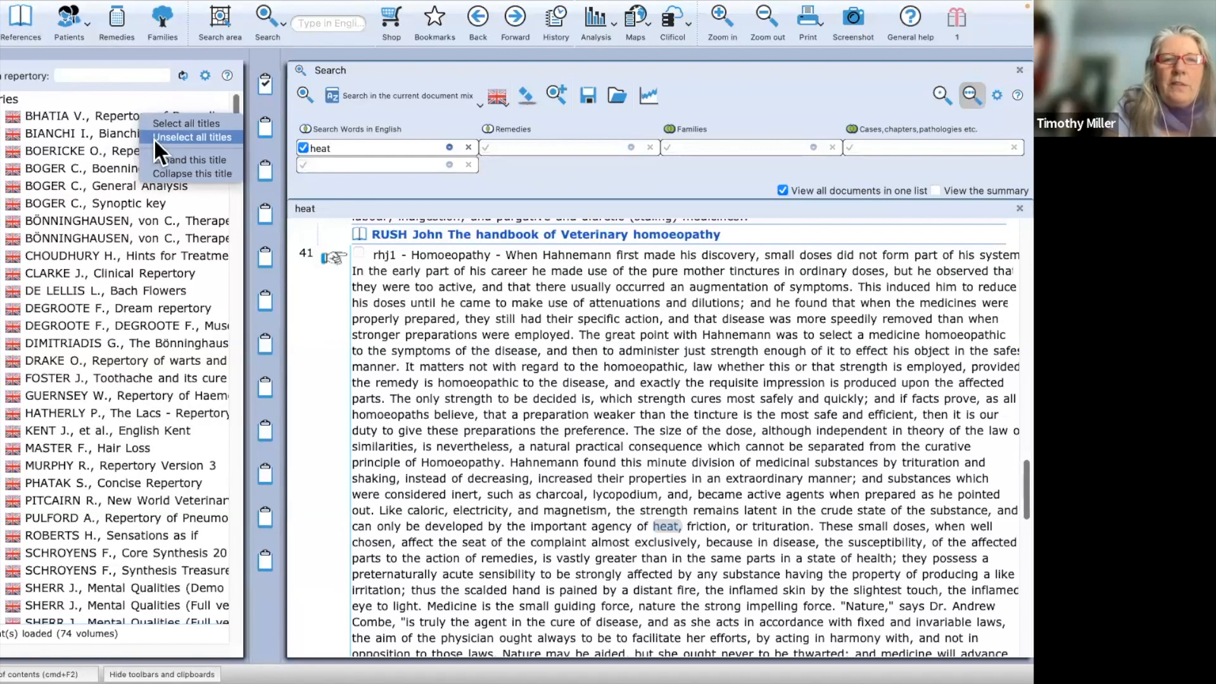
click(154, 140)
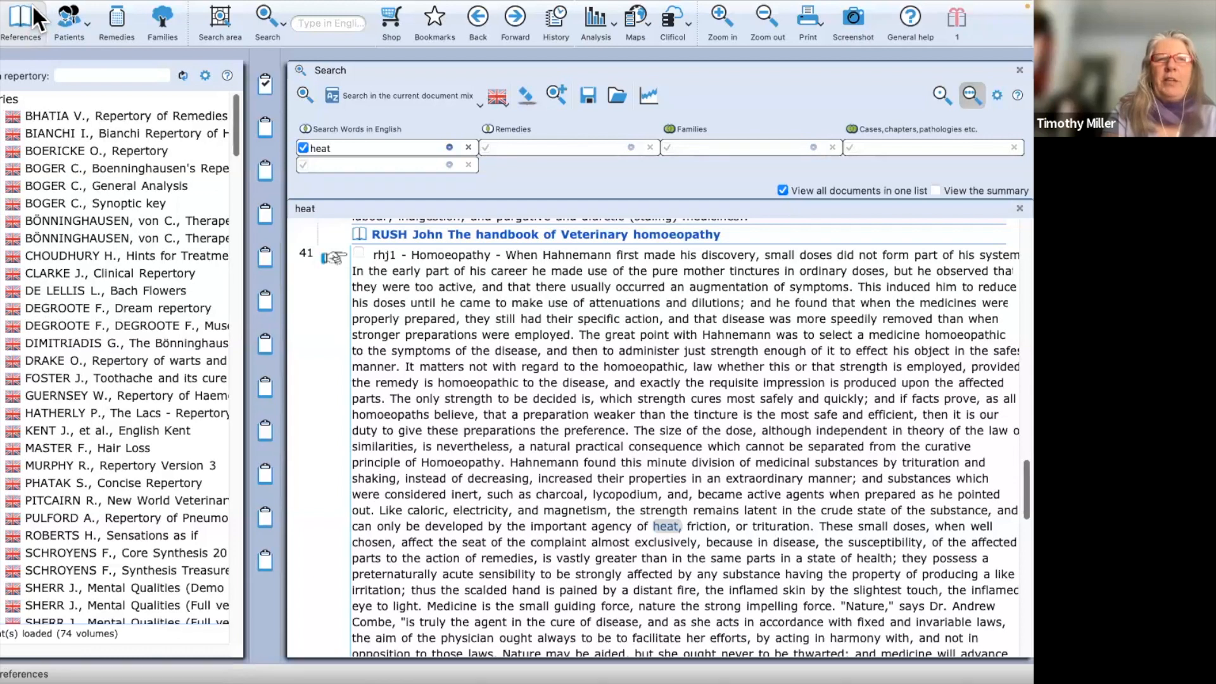
Step: Save the selected repertories as a document mix named my list of reps.mix in the SearchQueries folder
click(59, 6)
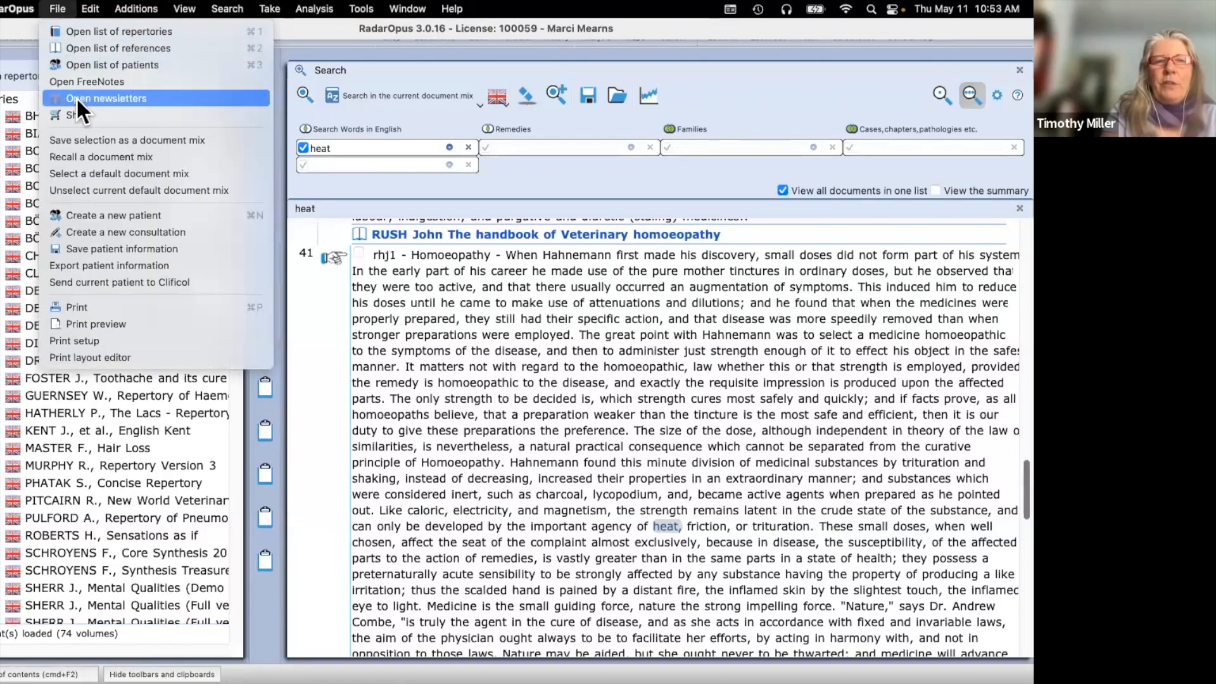
click(71, 137)
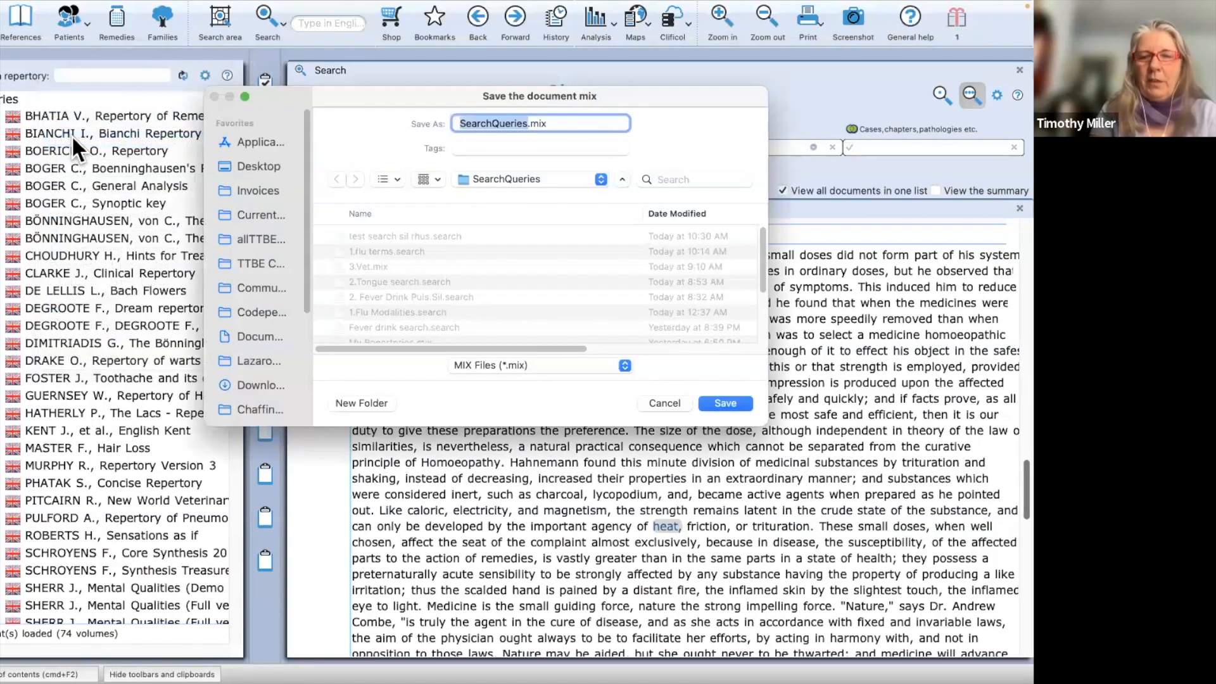
text(my )
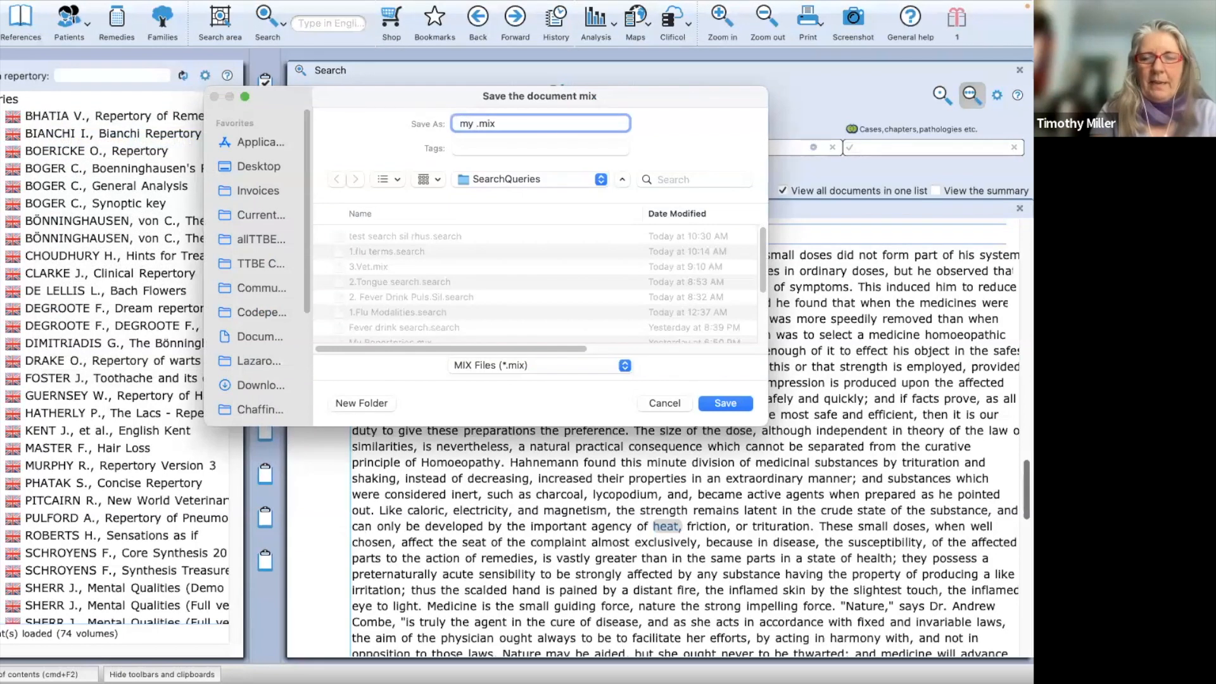
text(list of re)
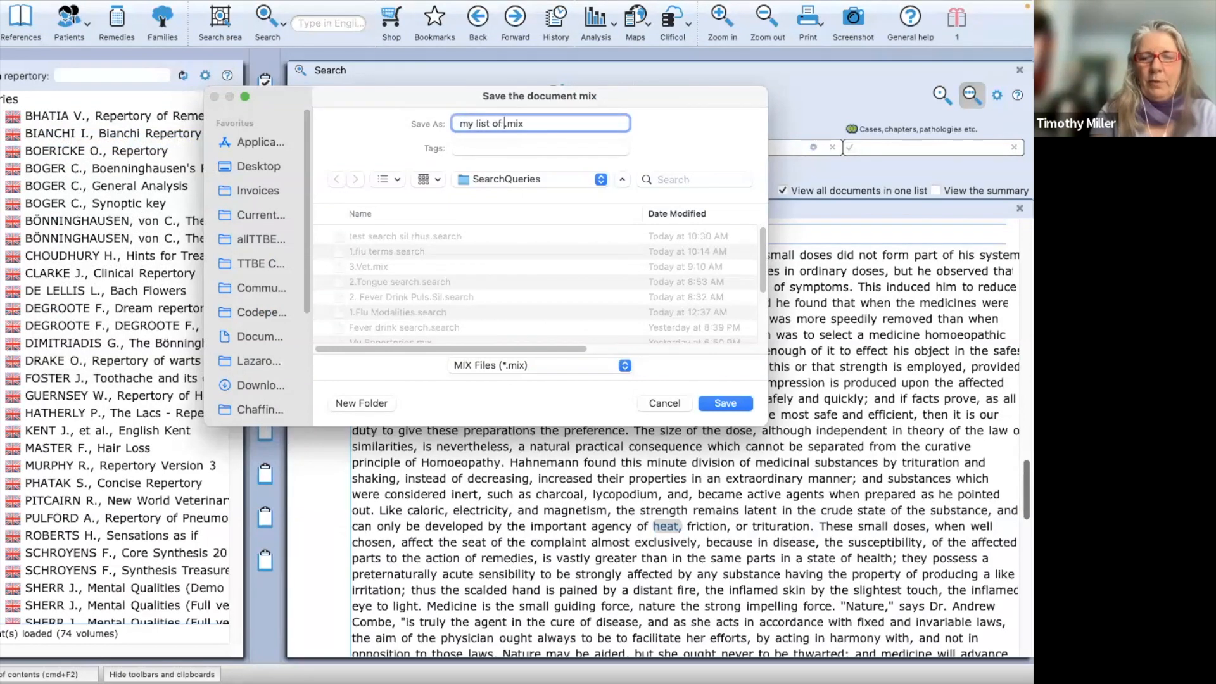
text(ps)
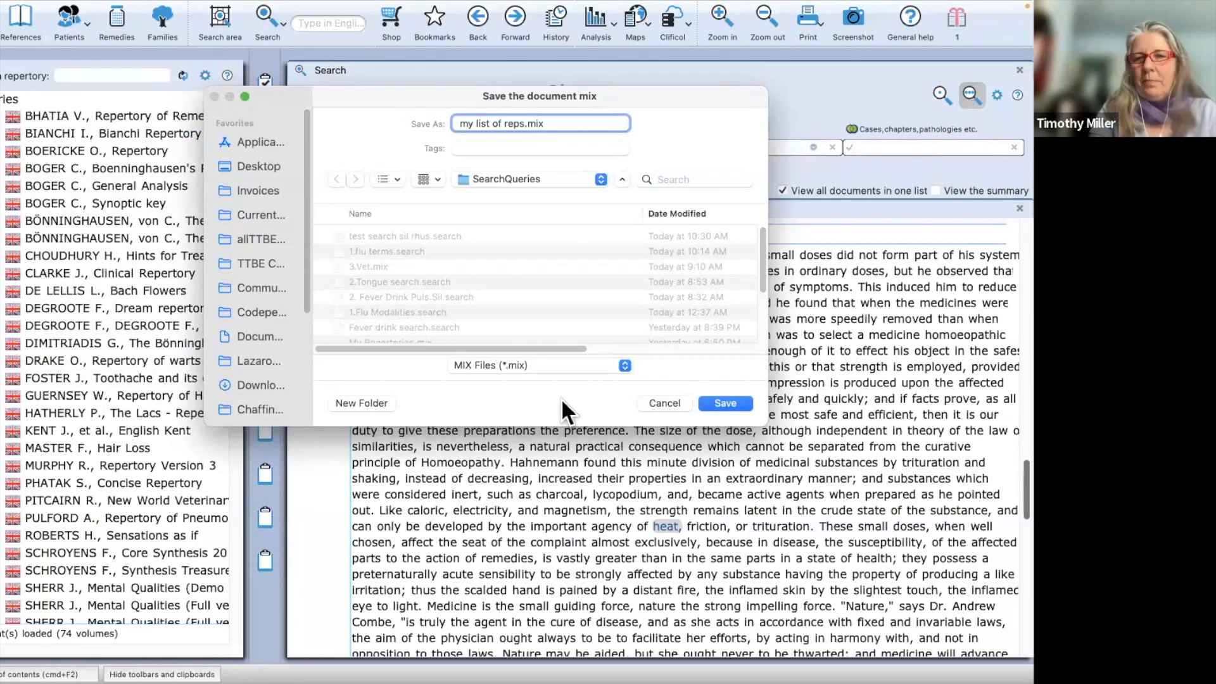
click(724, 400)
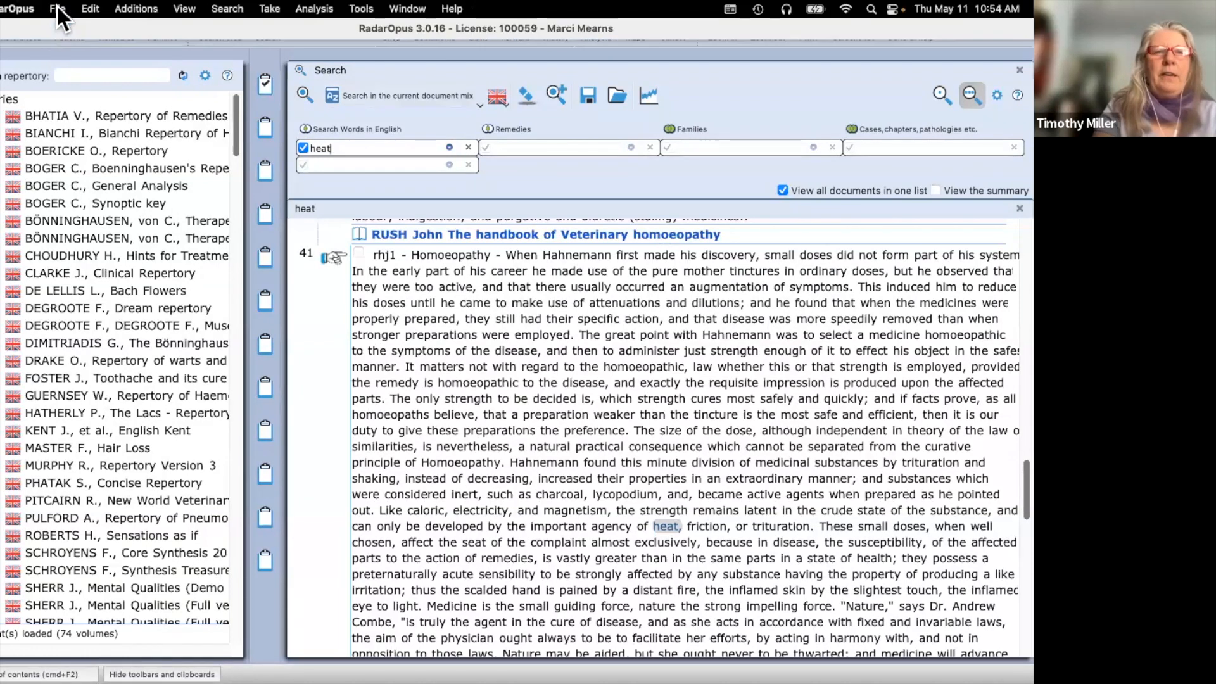
Step: Recall the document mix my list of reps.mix and run the search for heat in it
click(58, 9)
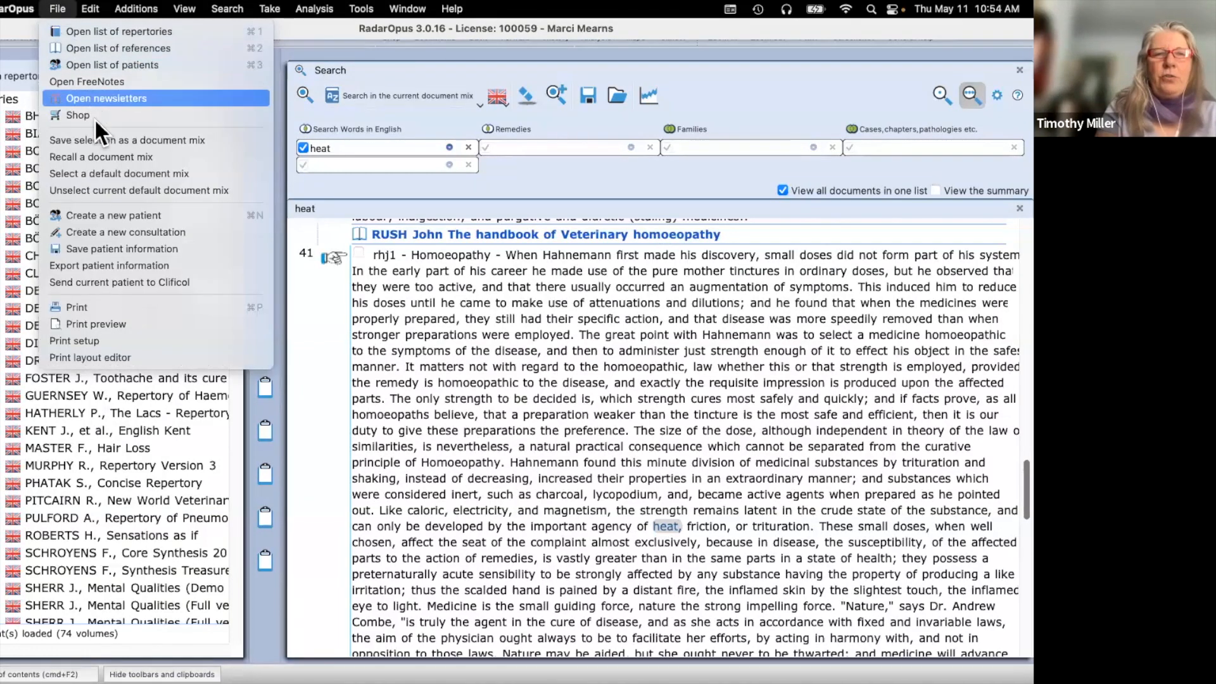
click(95, 156)
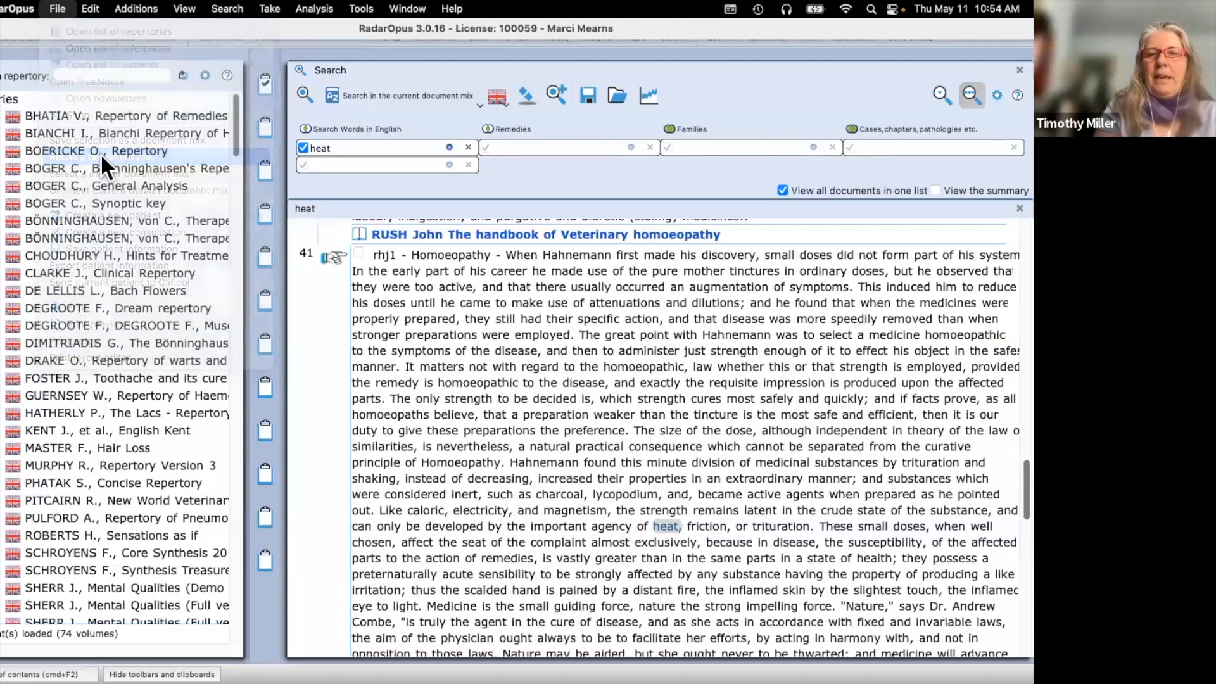
click(375, 137)
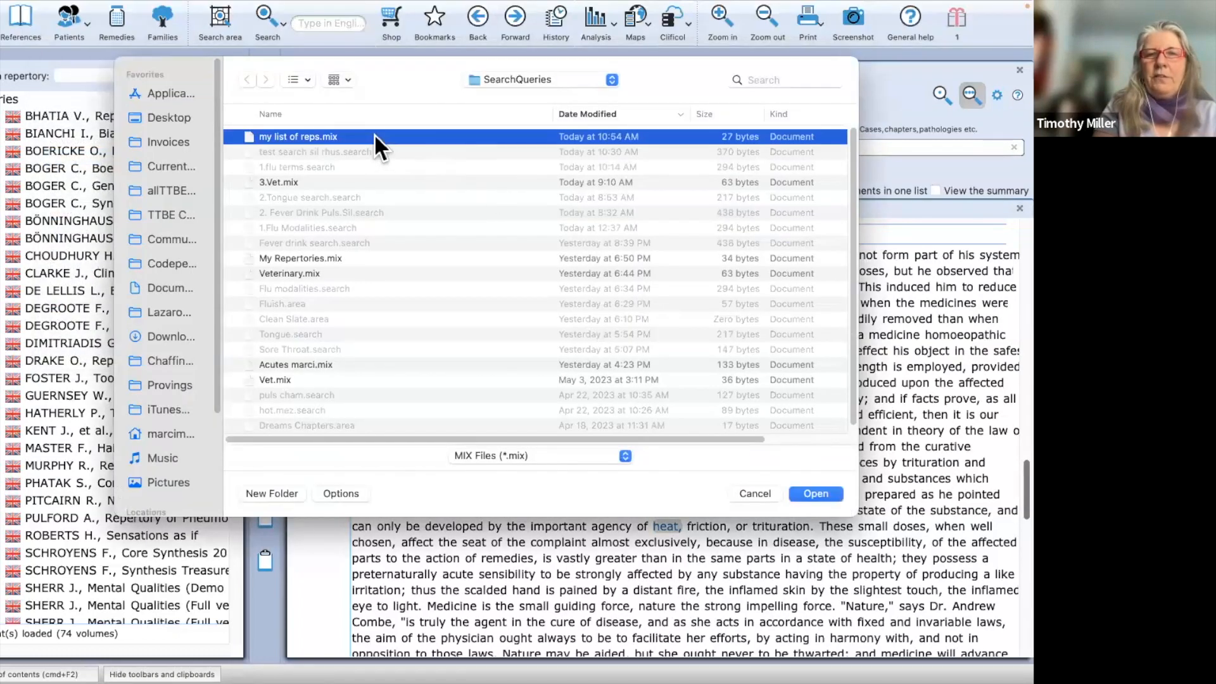
click(805, 494)
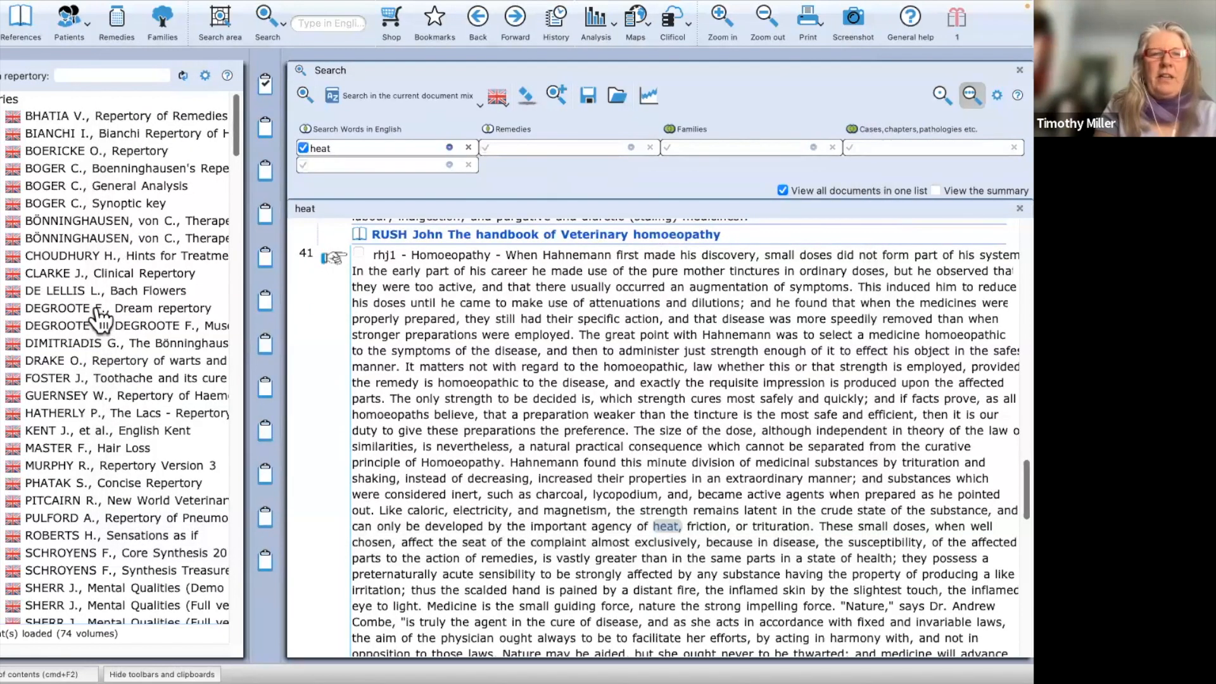
click(304, 94)
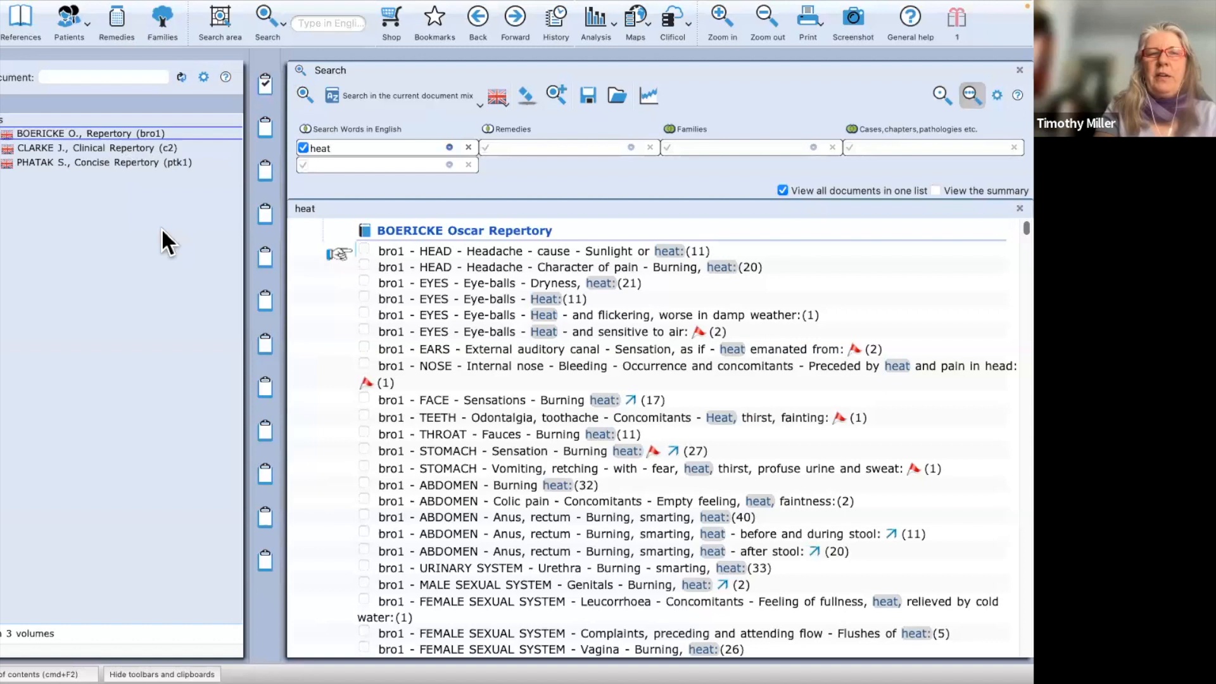
click(443, 94)
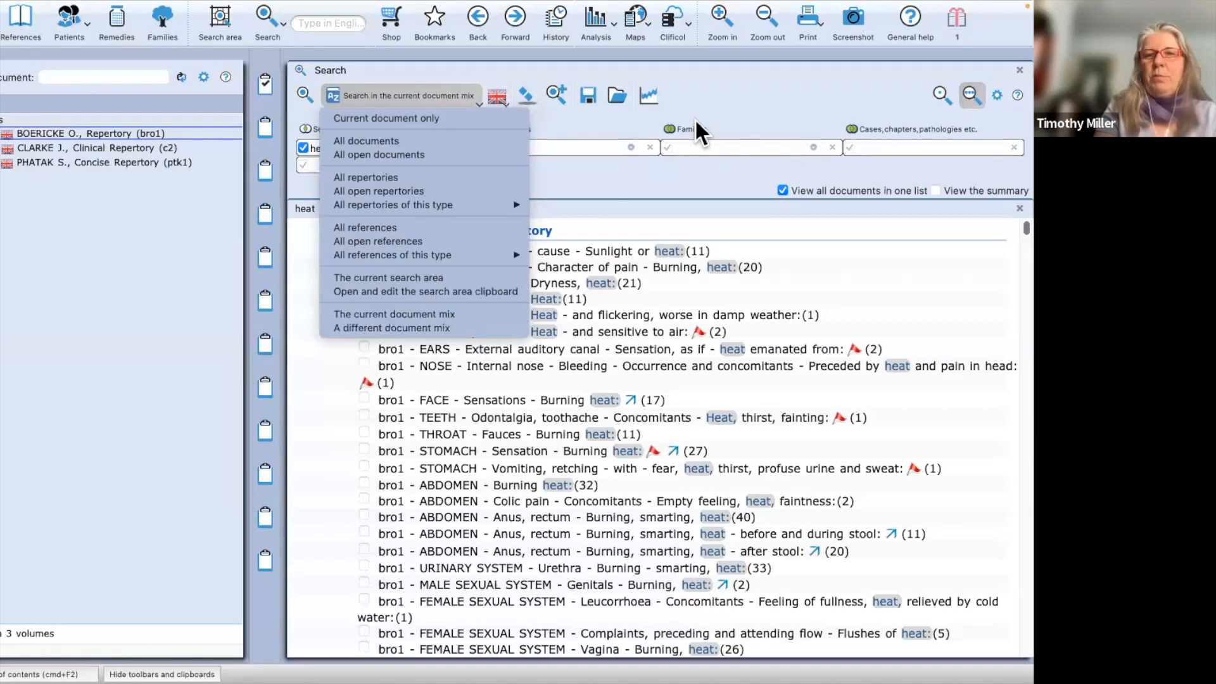
click(716, 79)
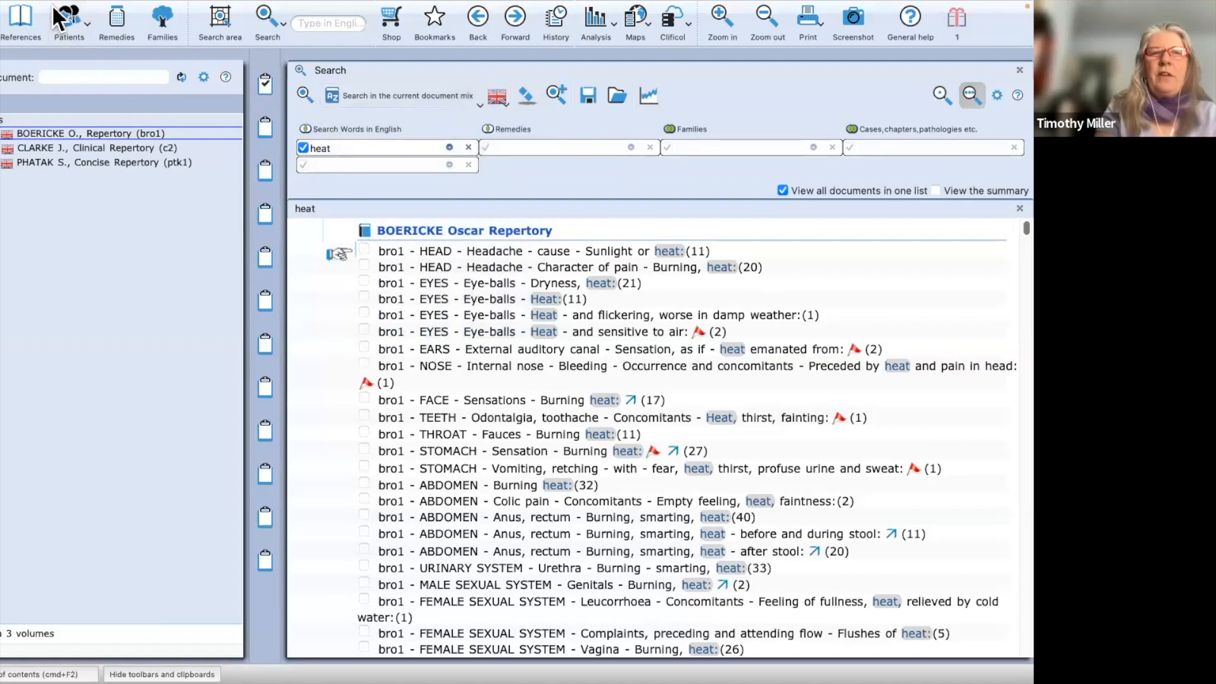
mouse_move(48, 6)
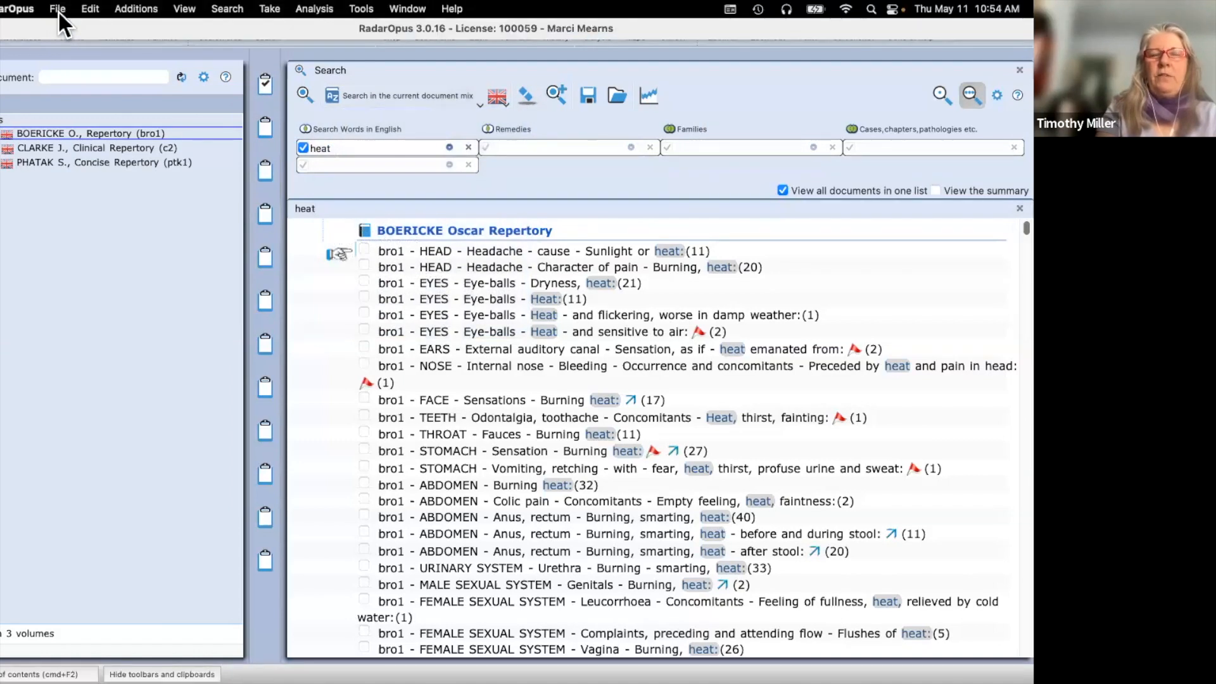
click(58, 10)
click(707, 32)
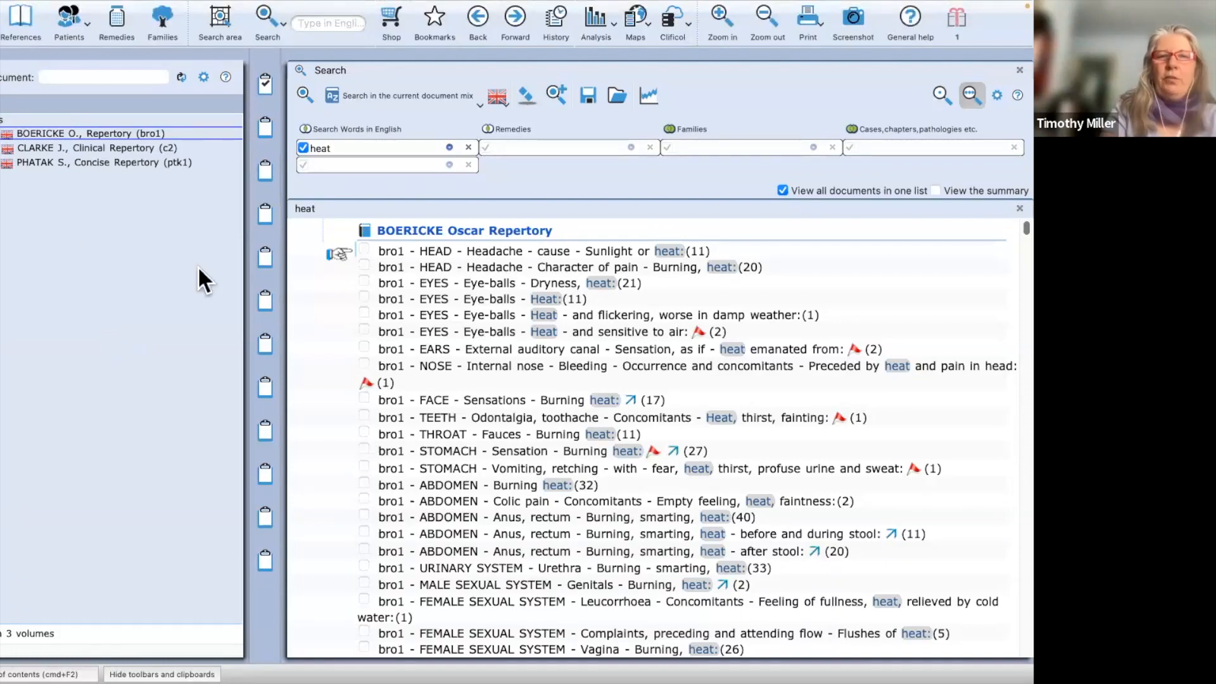
Step: Clear the search and load the saved search area Fluish.area into the search area list
click(523, 96)
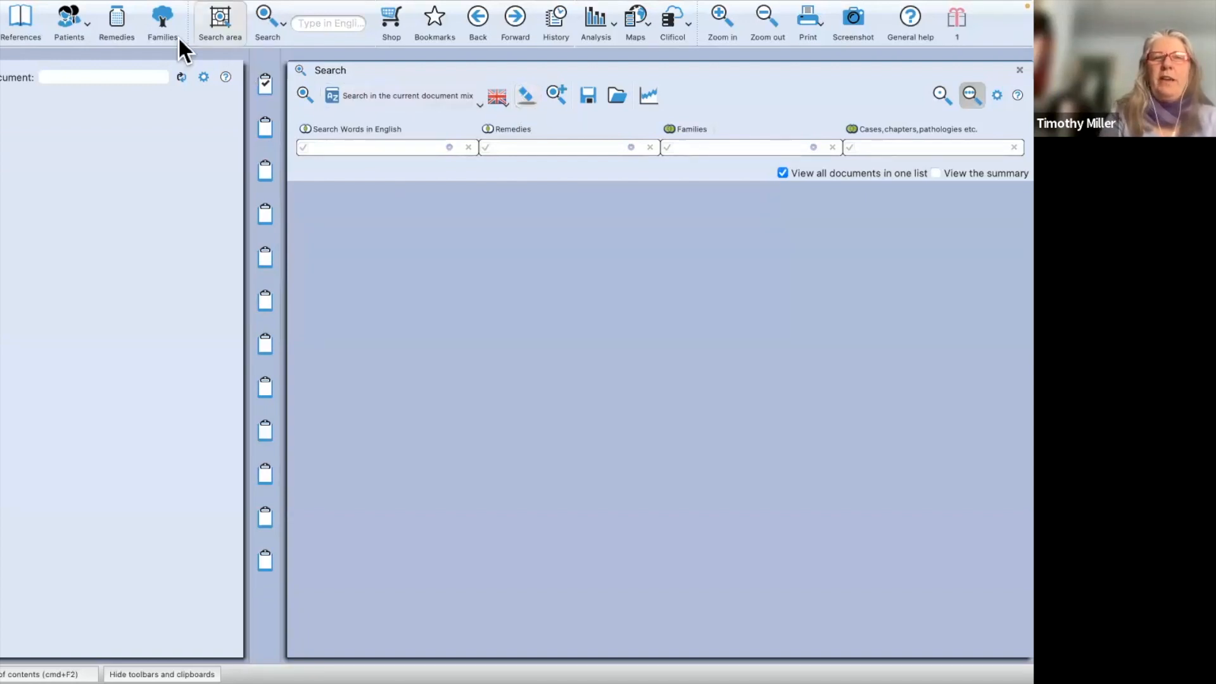
click(216, 34)
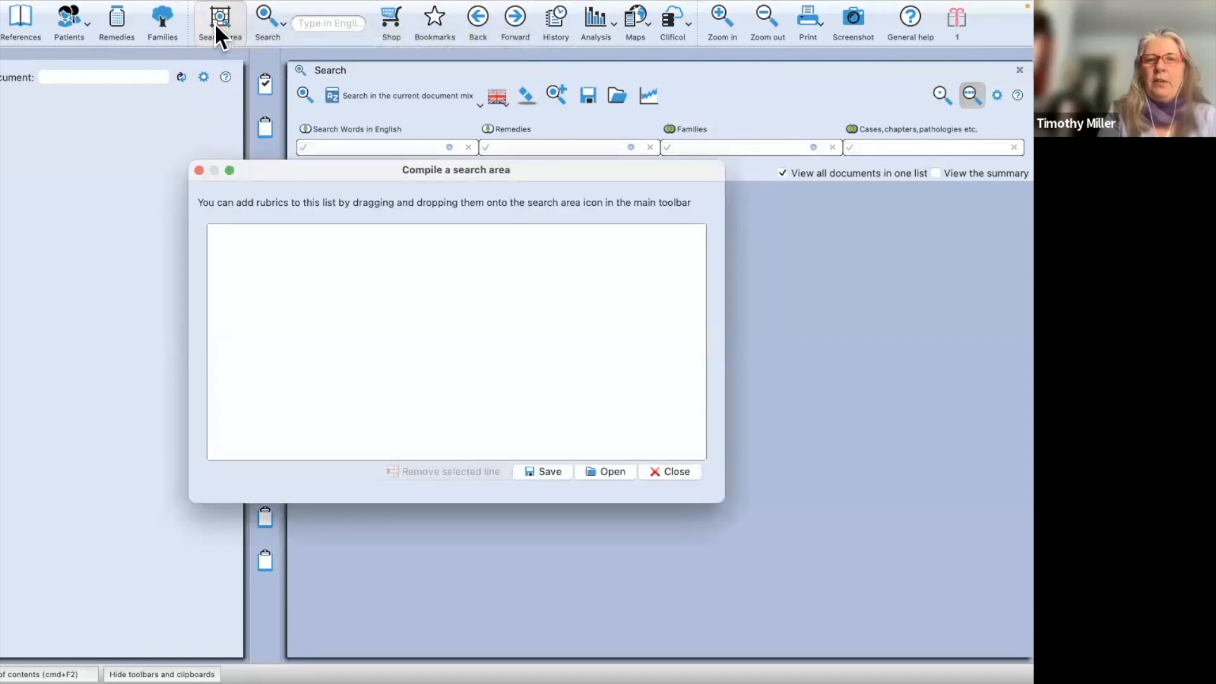
drag(312, 170, 438, 192)
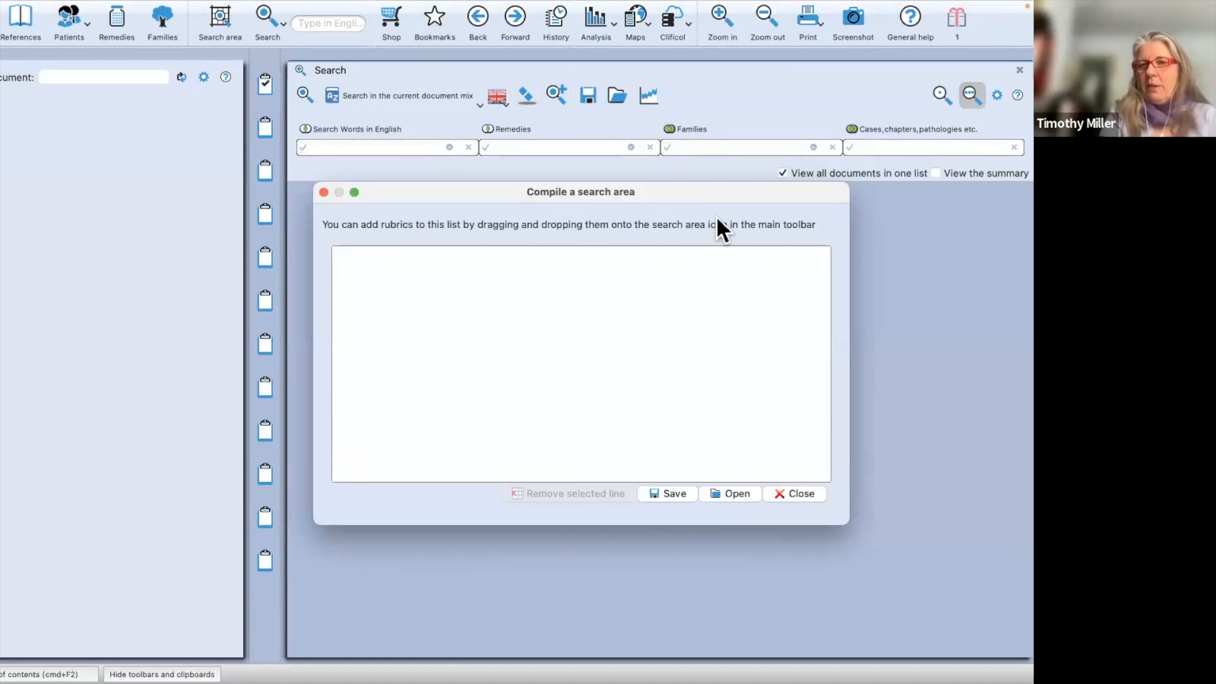
click(732, 494)
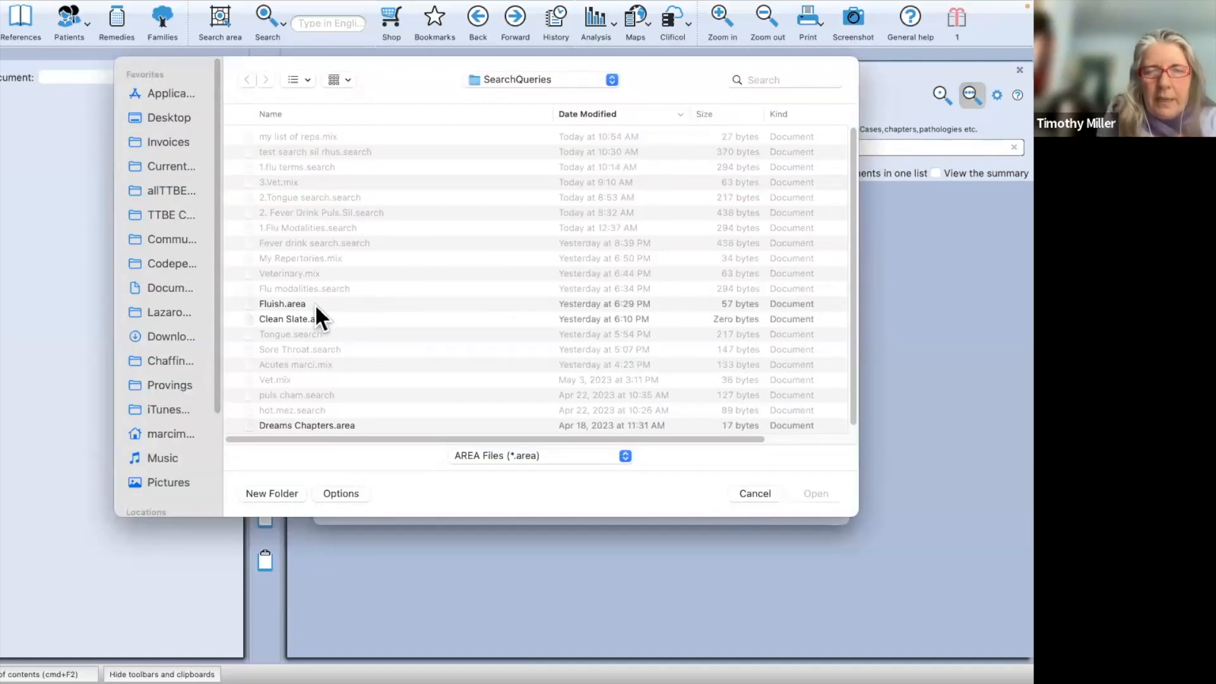
click(279, 304)
click(816, 493)
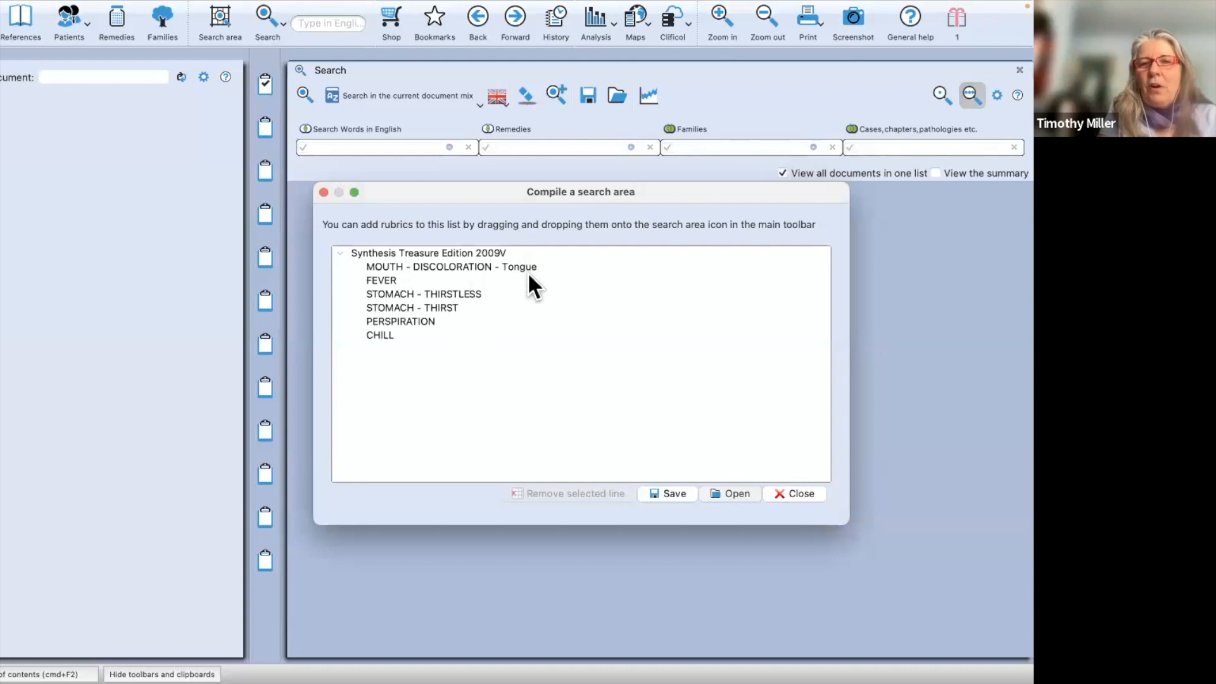
drag(677, 189, 616, 71)
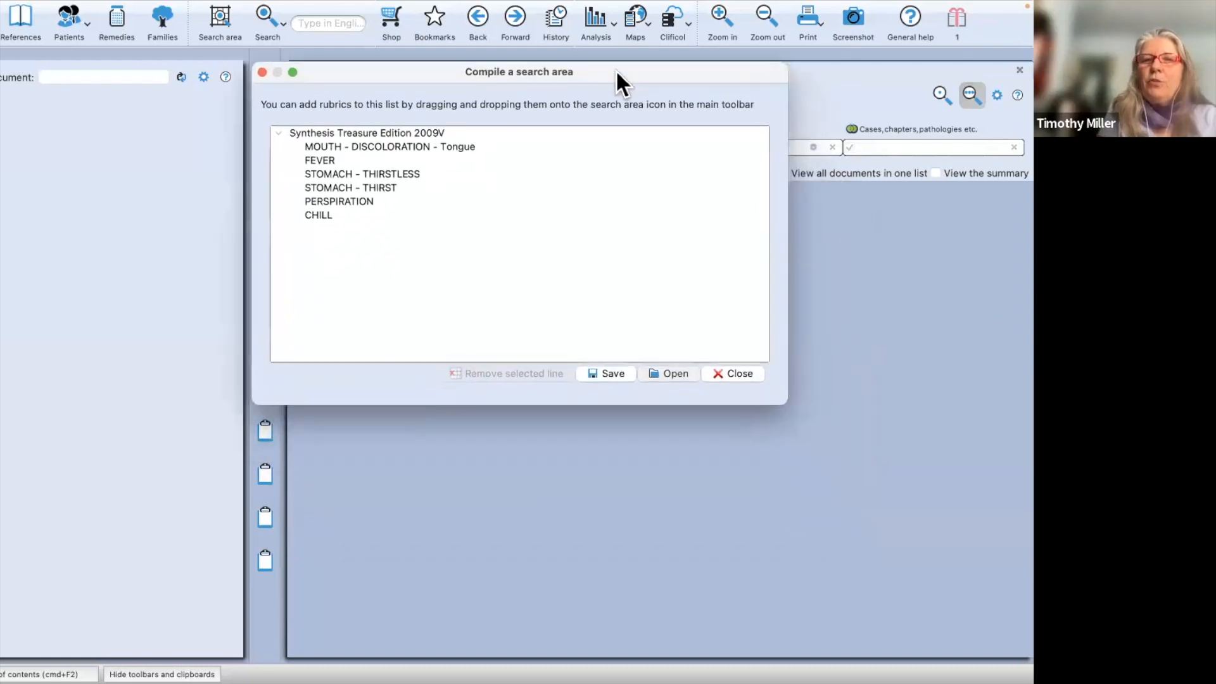
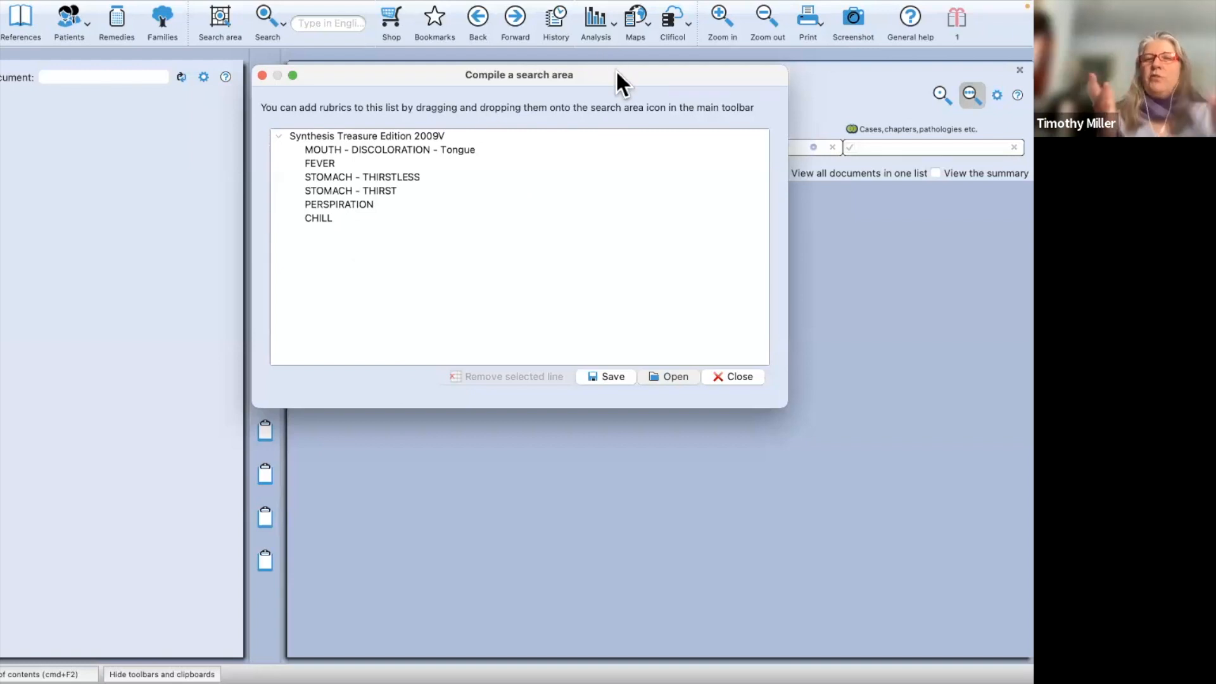
click(263, 75)
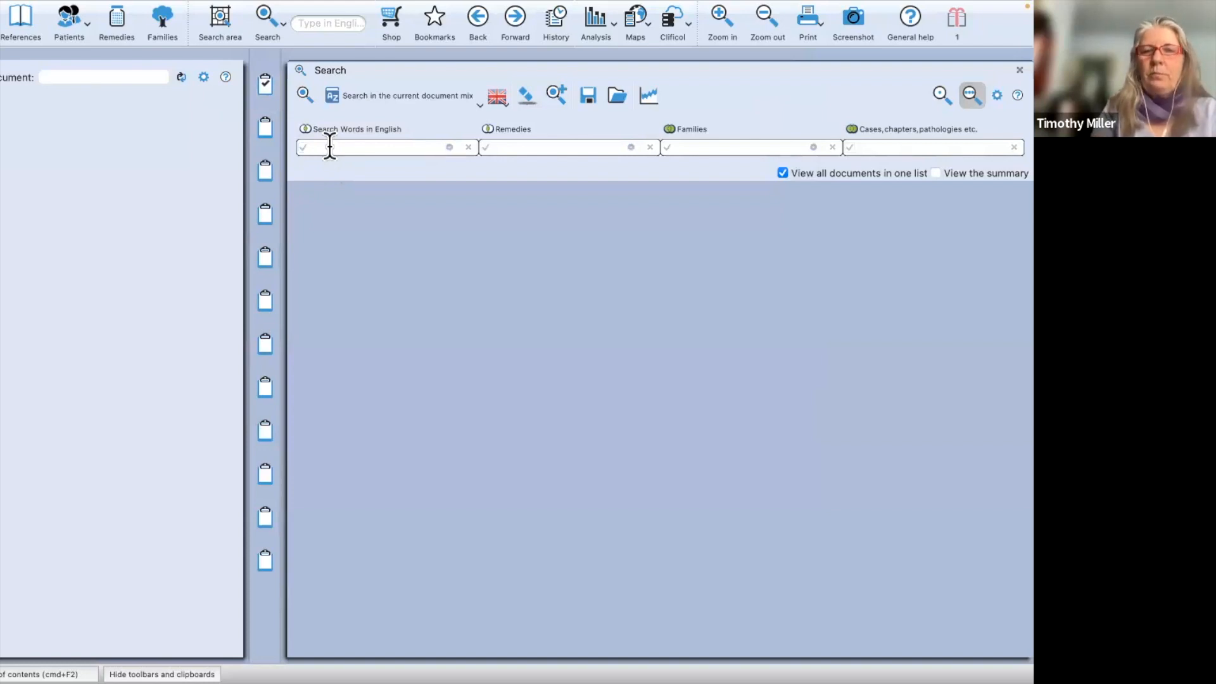
Step: Search the current document mix for heat and add agg as a second search word
click(355, 148)
text(heat)
key(Return)
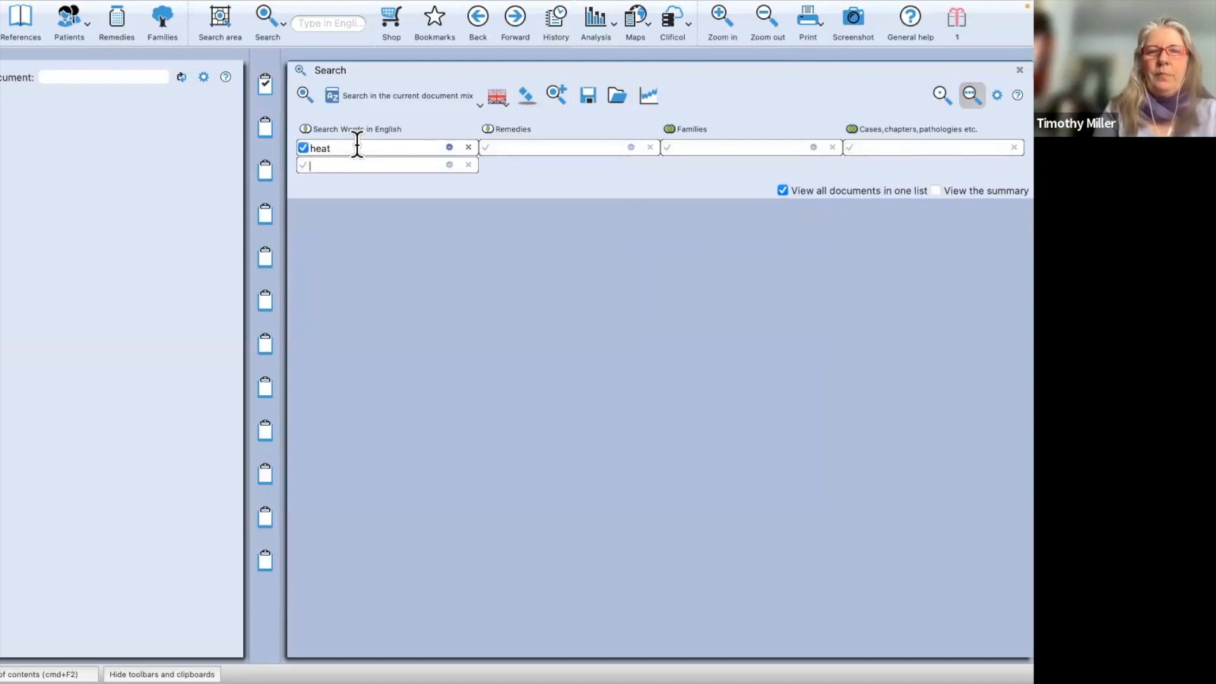
text(agg)
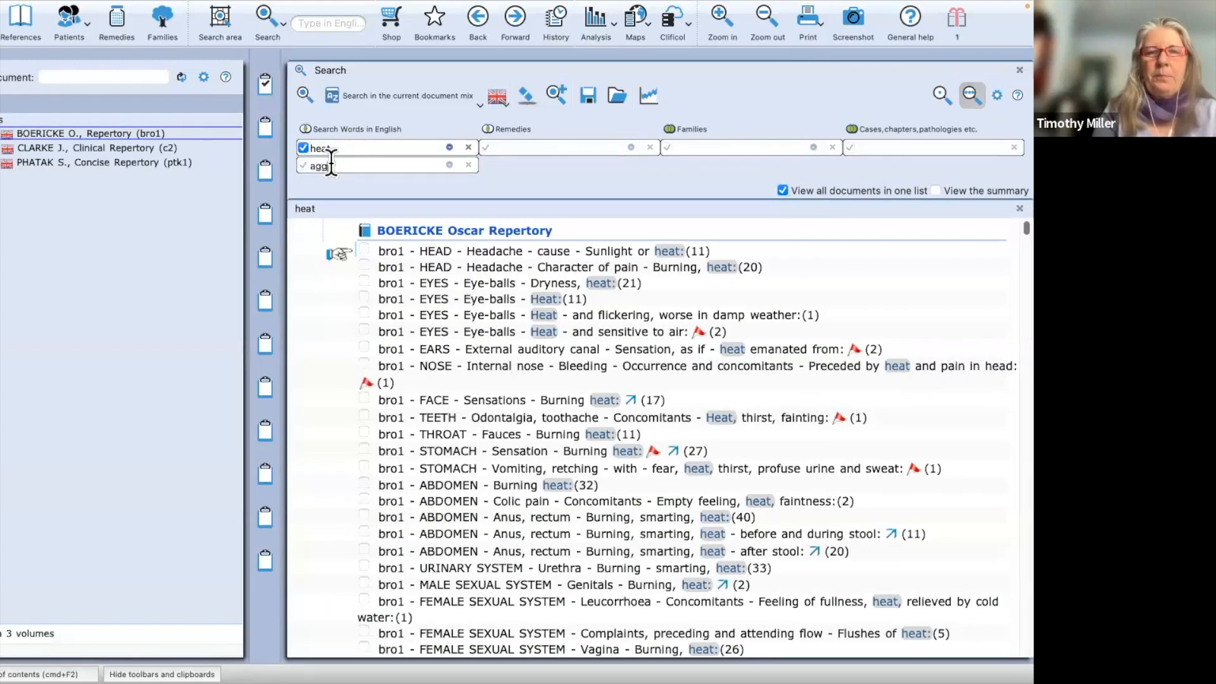
key(Return)
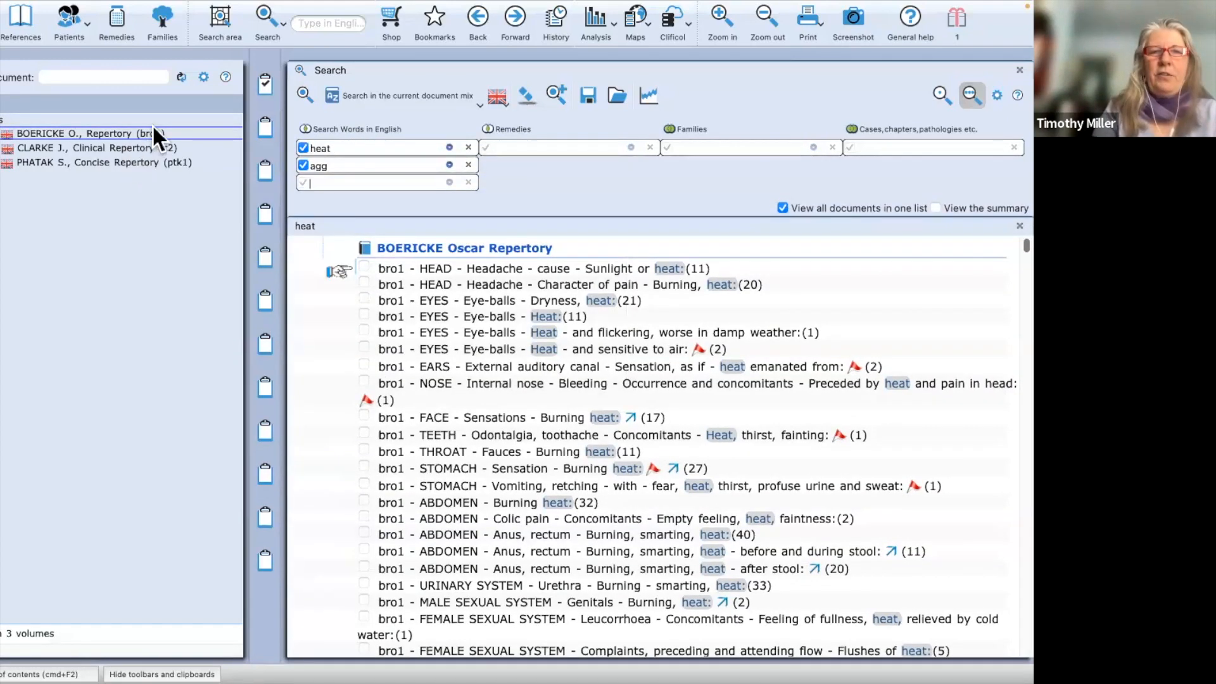
Step: Run the heat and agg search in the current search area and check the rubrics in the search area list
click(408, 95)
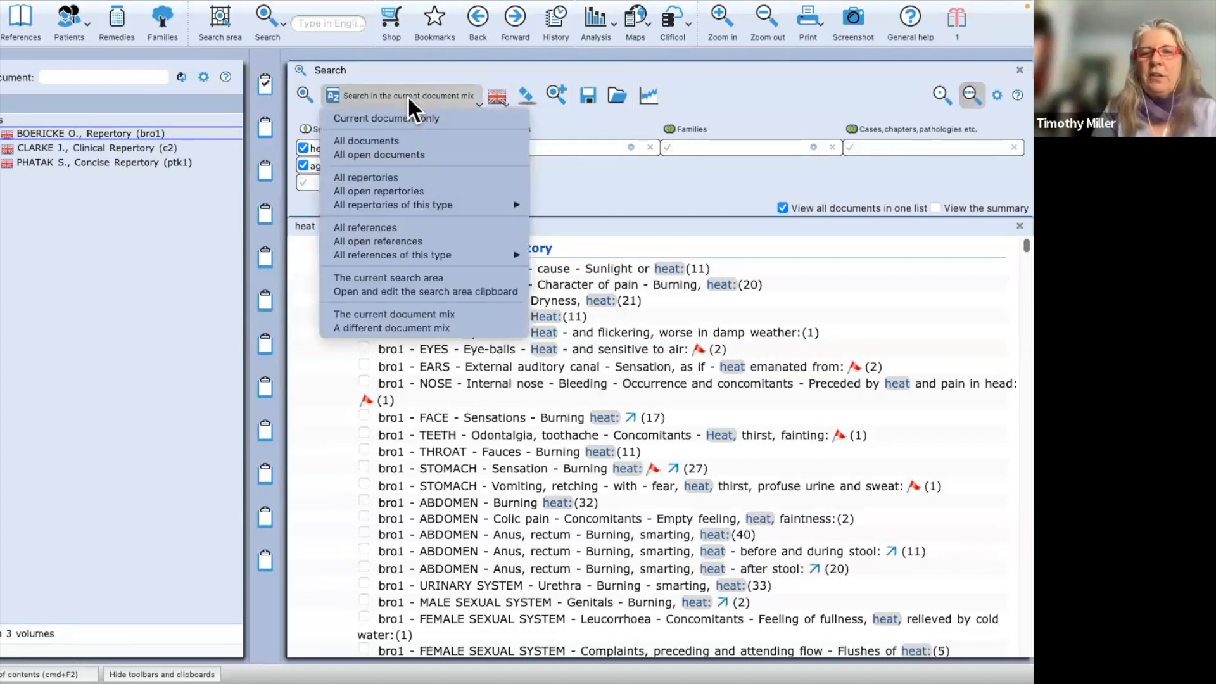
click(413, 278)
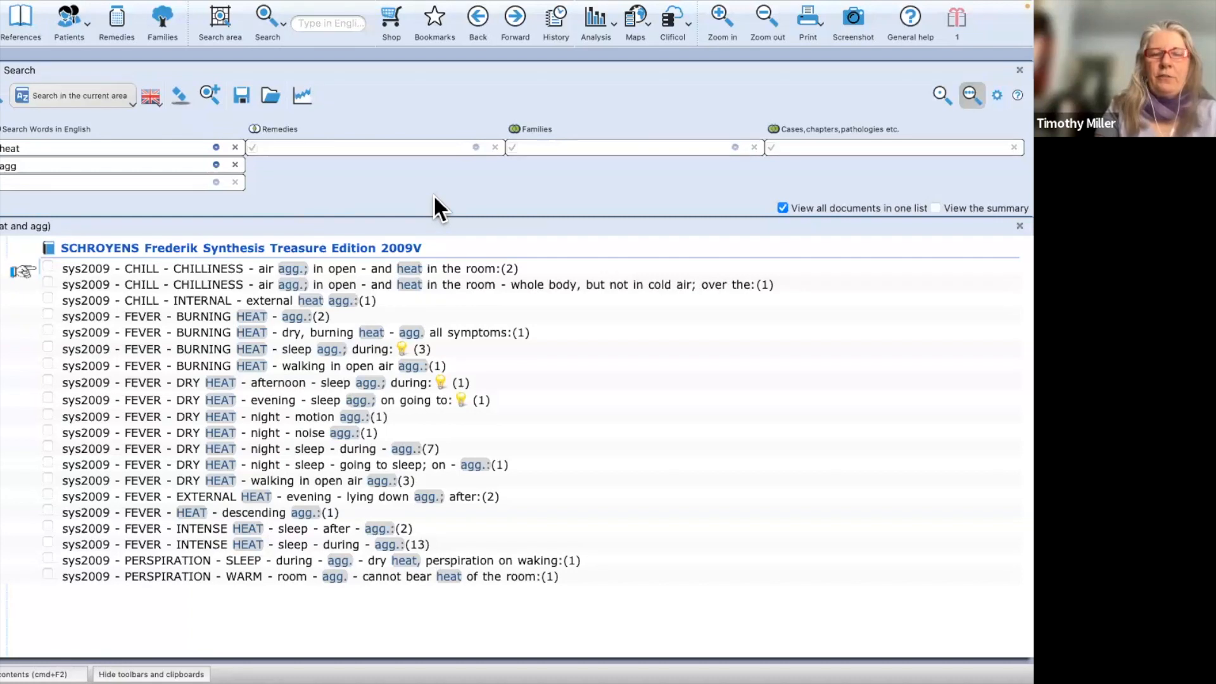
click(230, 28)
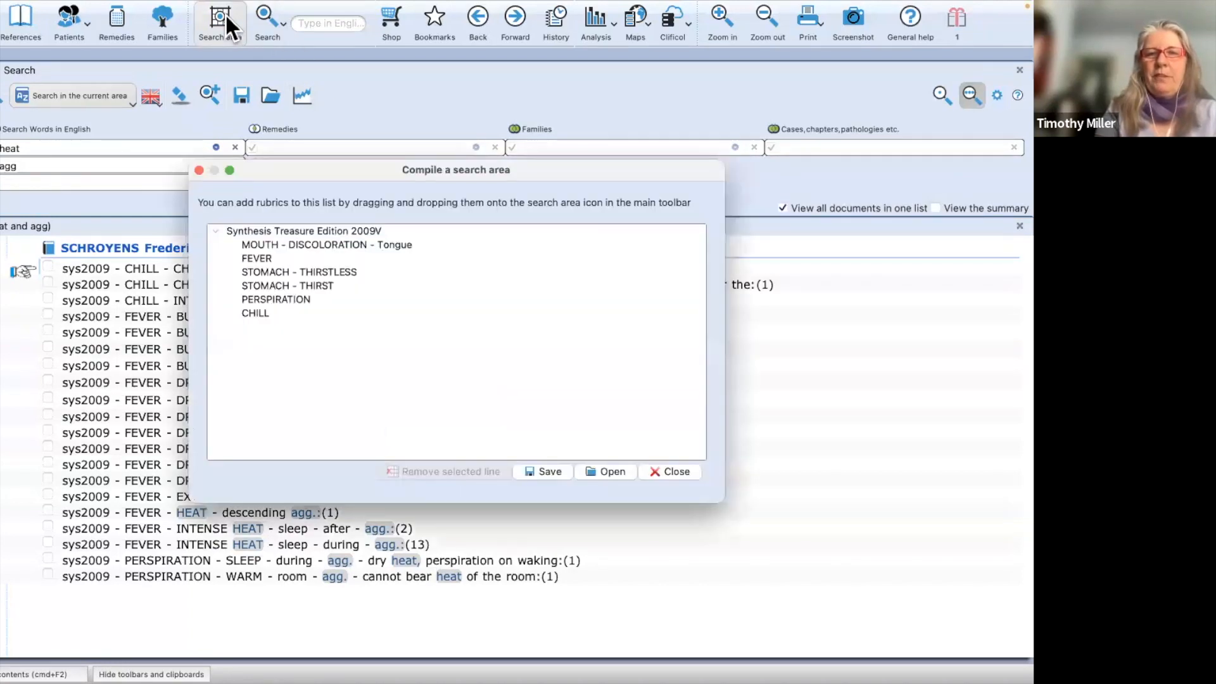
click(199, 171)
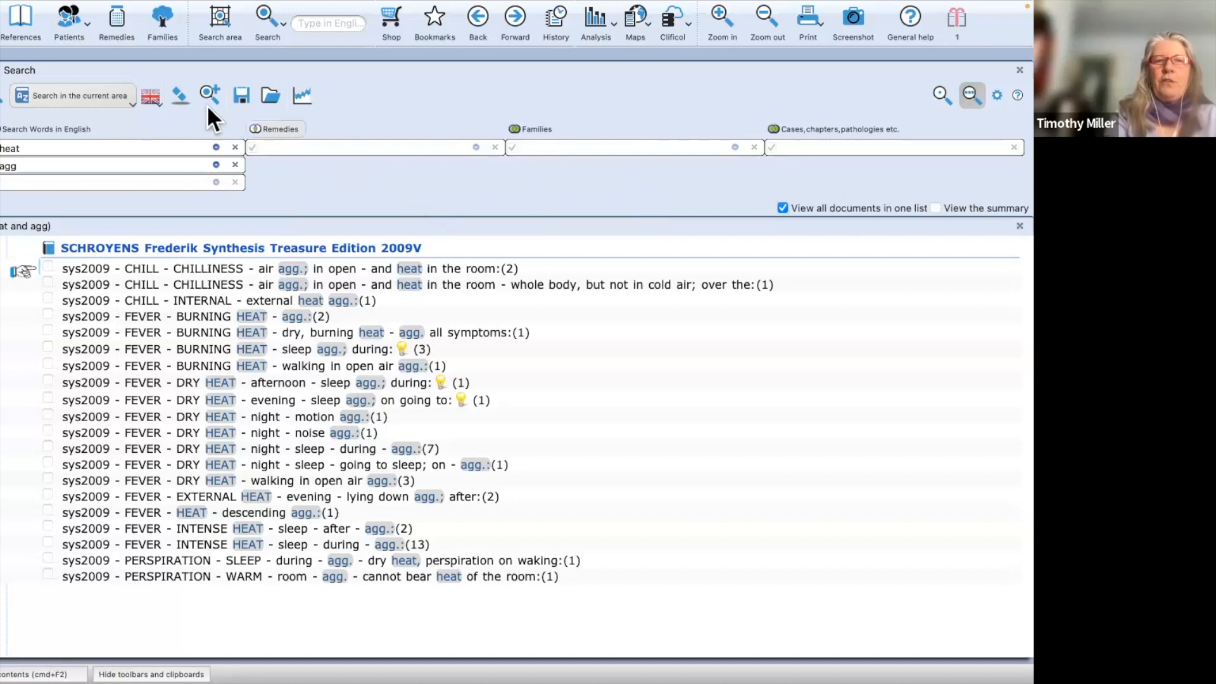
Step: Open the search area list beside the Boericke repertory and look up the repertory's FEVER chapter
click(221, 20)
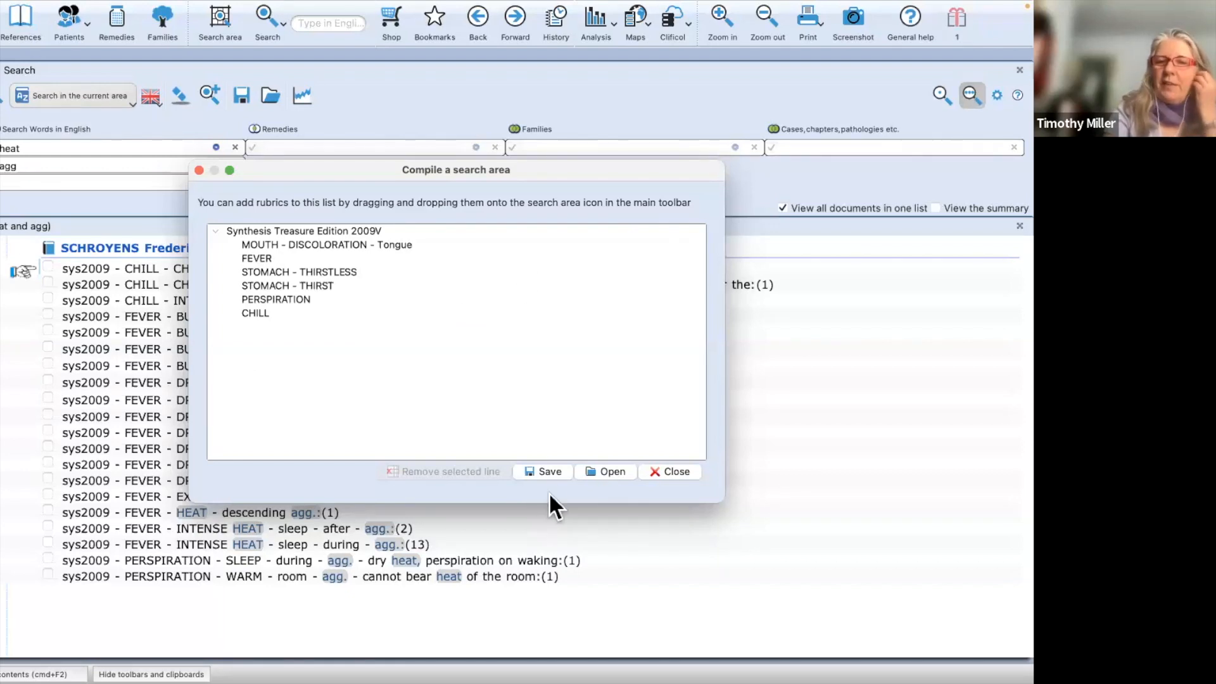
drag(555, 165, 752, 82)
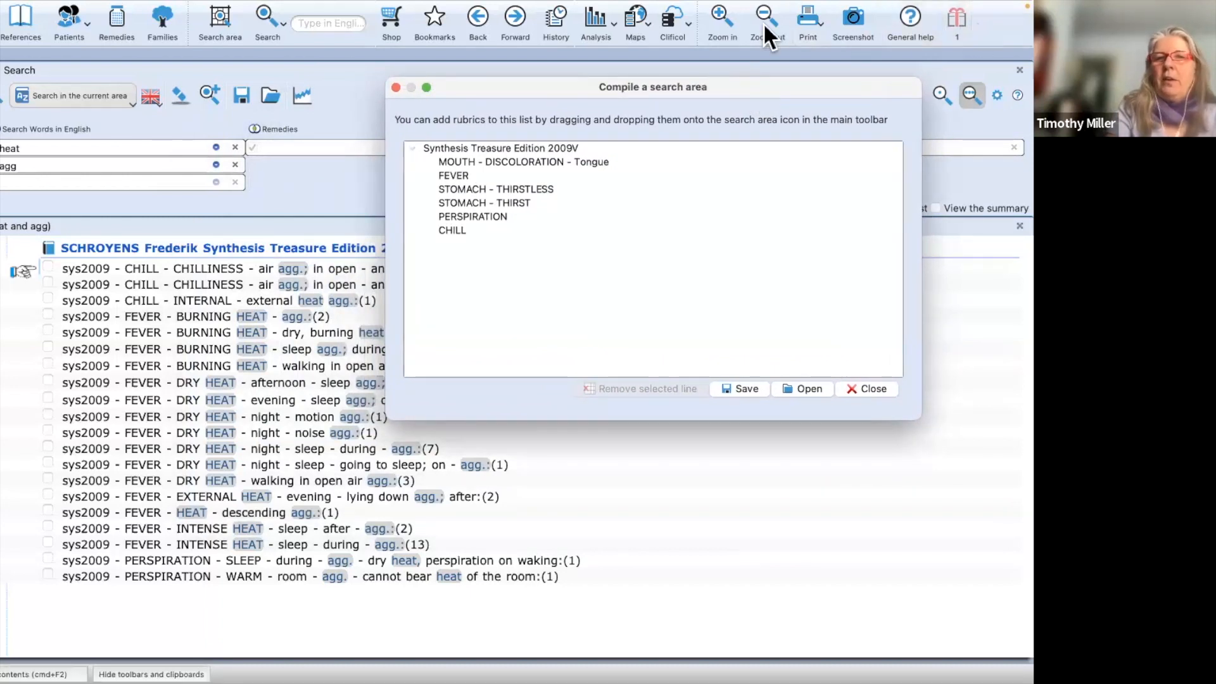
click(1, 22)
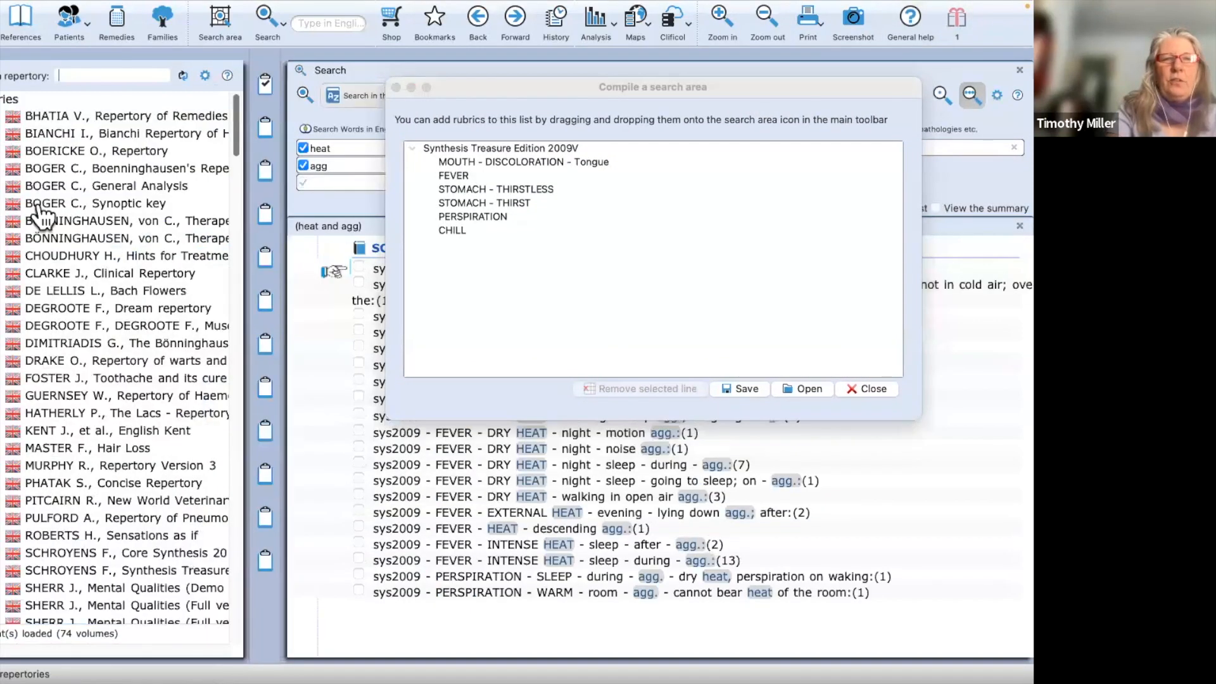
click(89, 151)
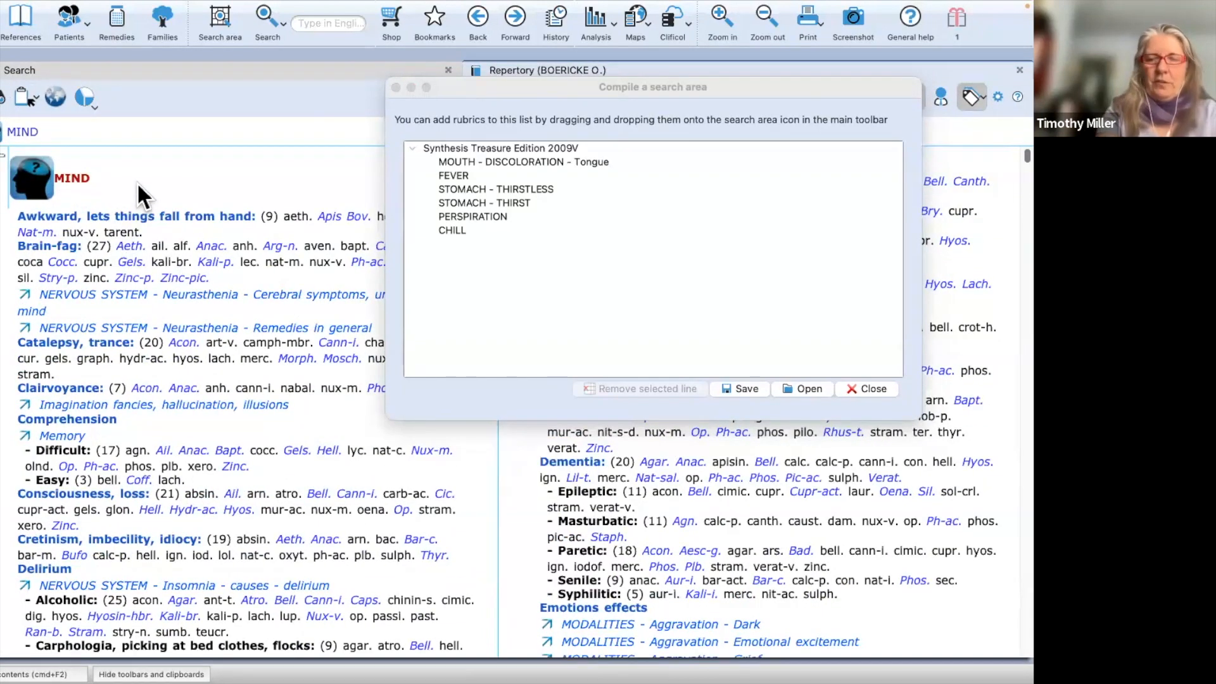
text(fever)
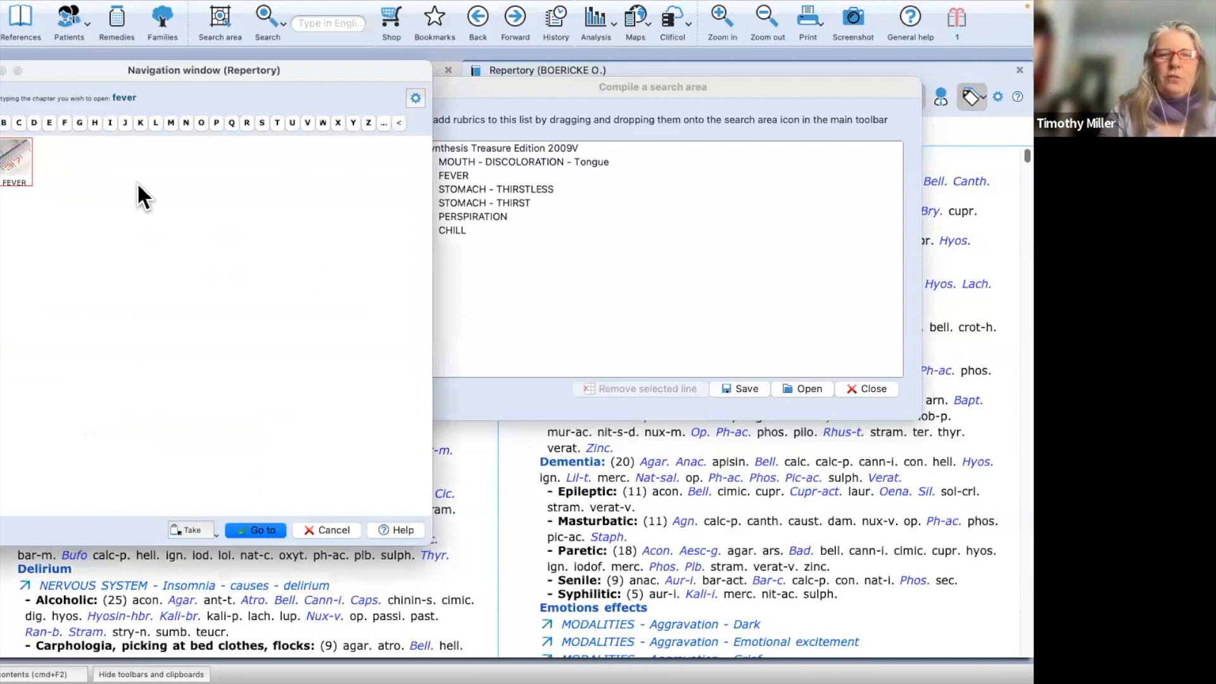
key(Return)
Step: Try to add Boericke's FEVER chapter and Apyrexia rubric to the search area list from the navigation window, and go to the FEVER chapter
drag(68, 155, 489, 258)
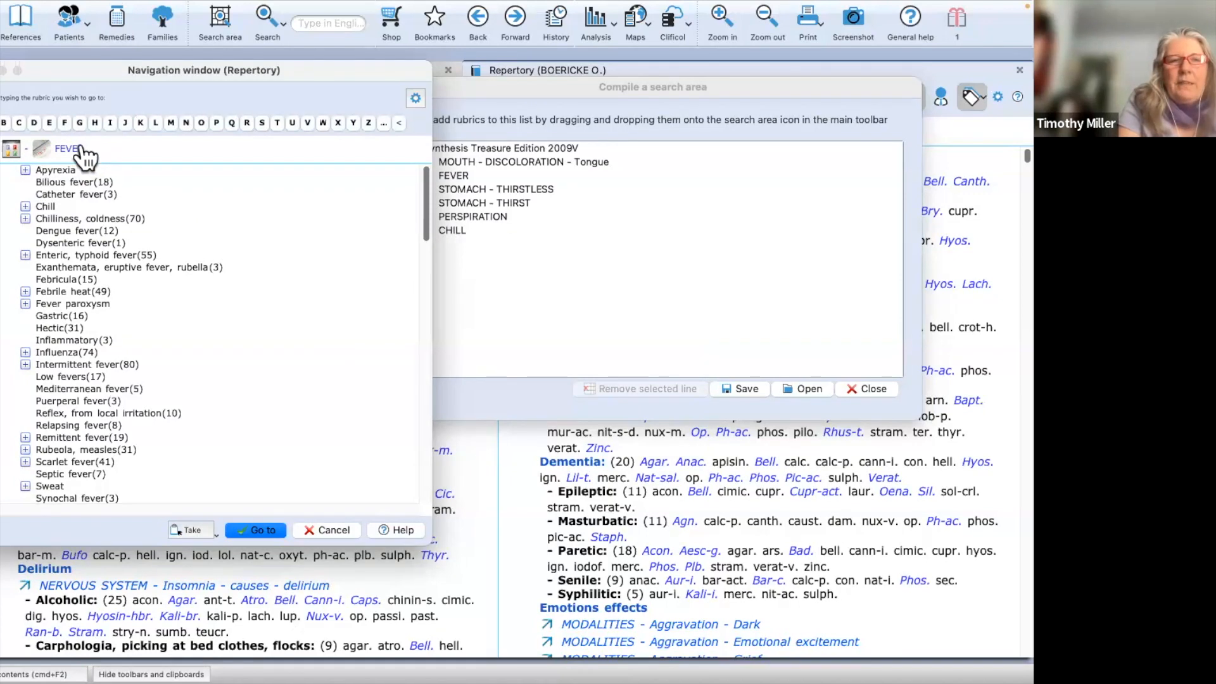
drag(50, 171, 521, 301)
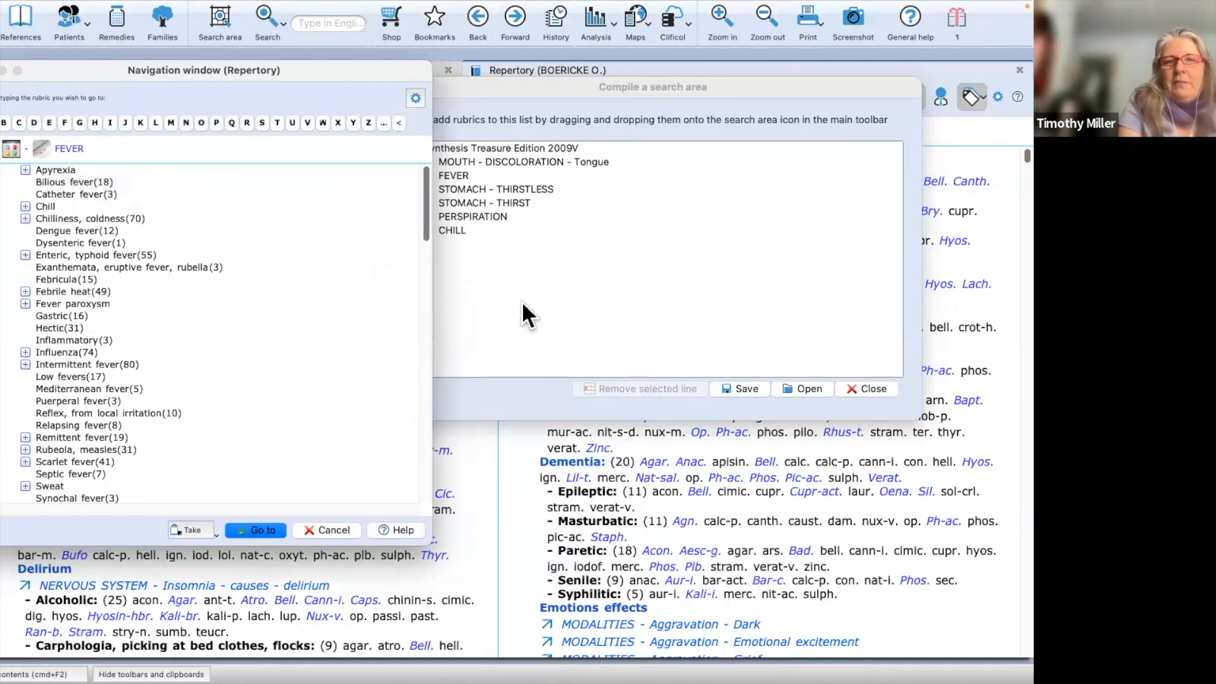
double_click(57, 171)
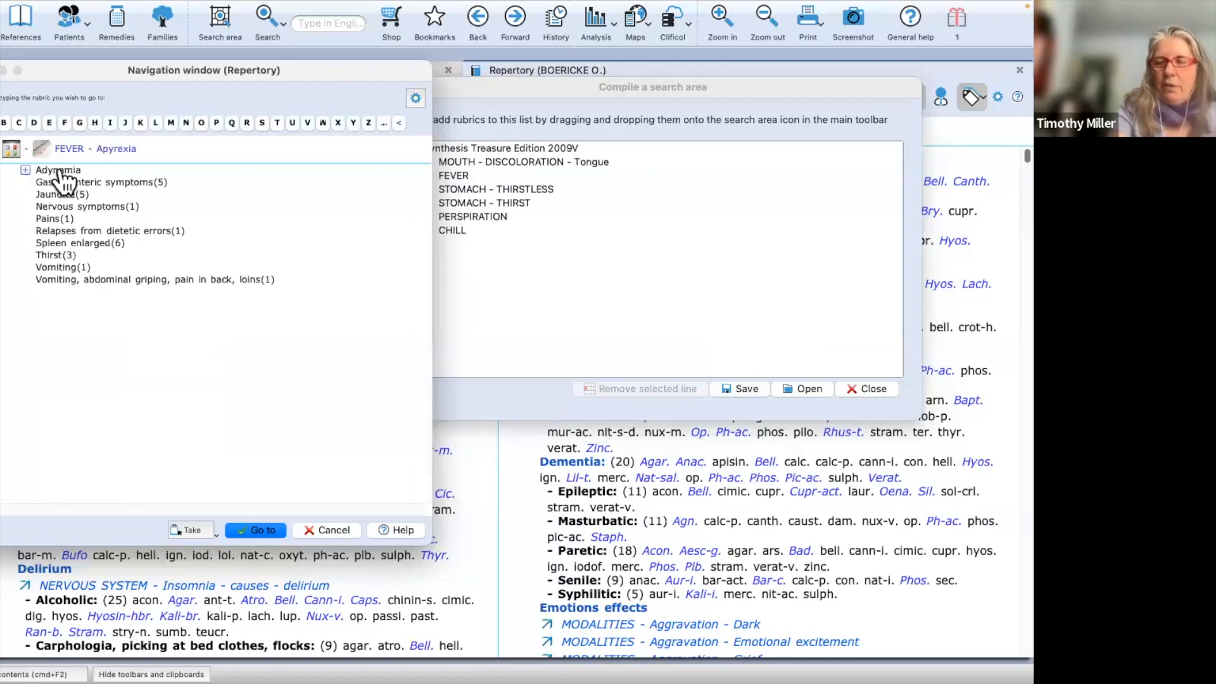
key(BackSpace)
key(Return)
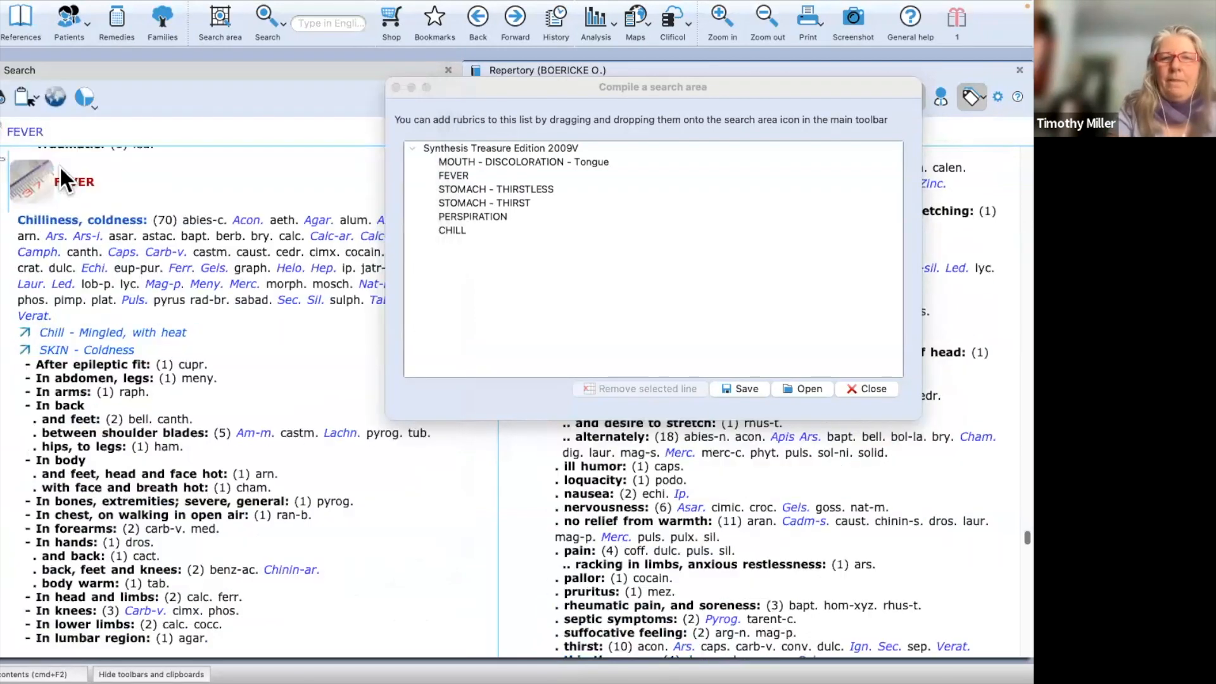
Step: Try to add the FEVER heading and the Chilliness, coldness rubric from the repertory page to the search area list
drag(25, 176, 540, 260)
click(98, 219)
drag(391, 295, 446, 282)
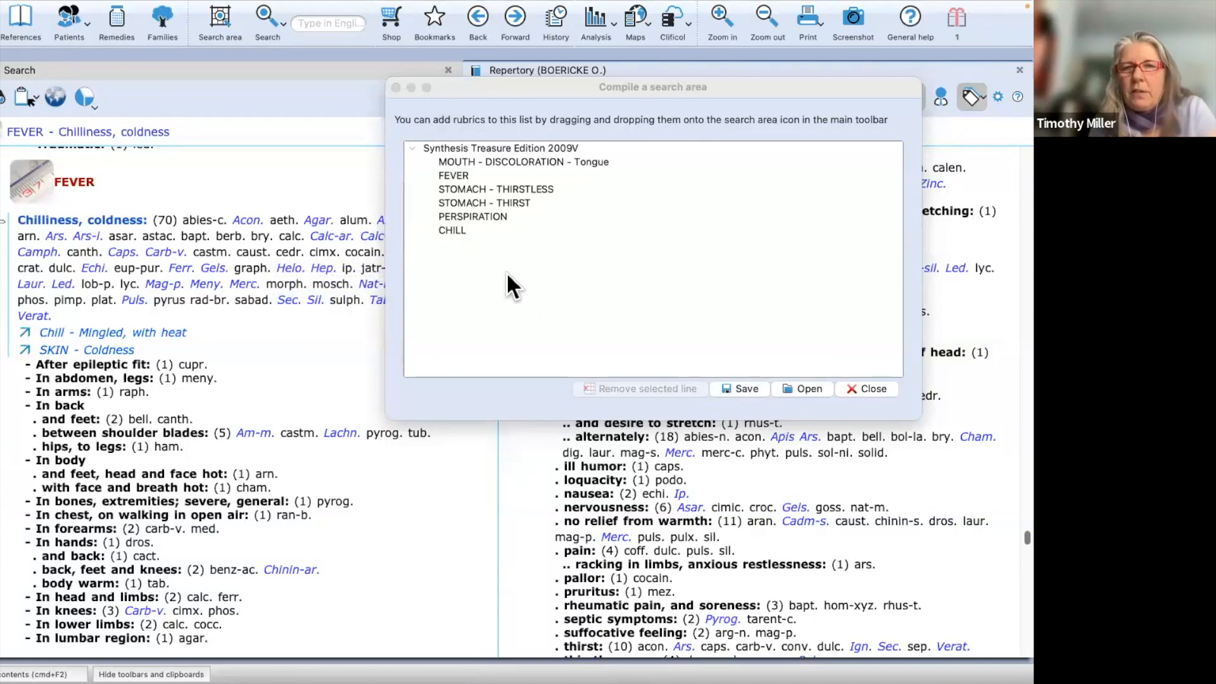
drag(98, 220, 602, 242)
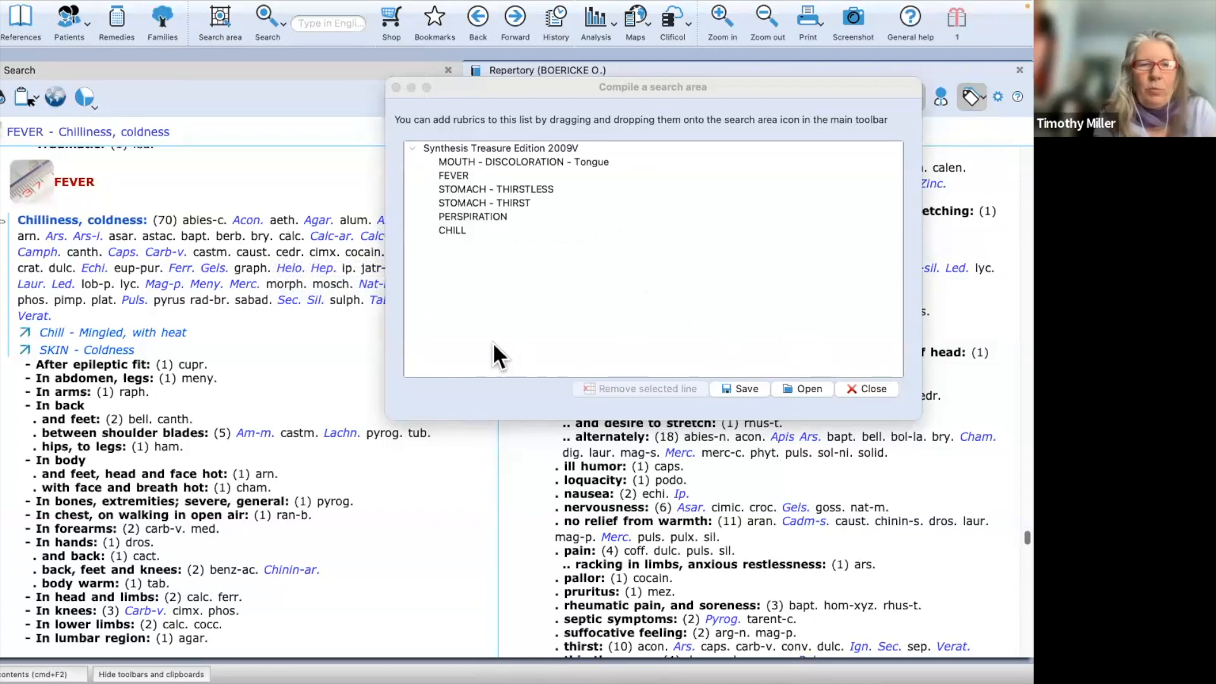
Step: Close the search area list and the Boericke repertory to return to the search
drag(753, 80, 471, 89)
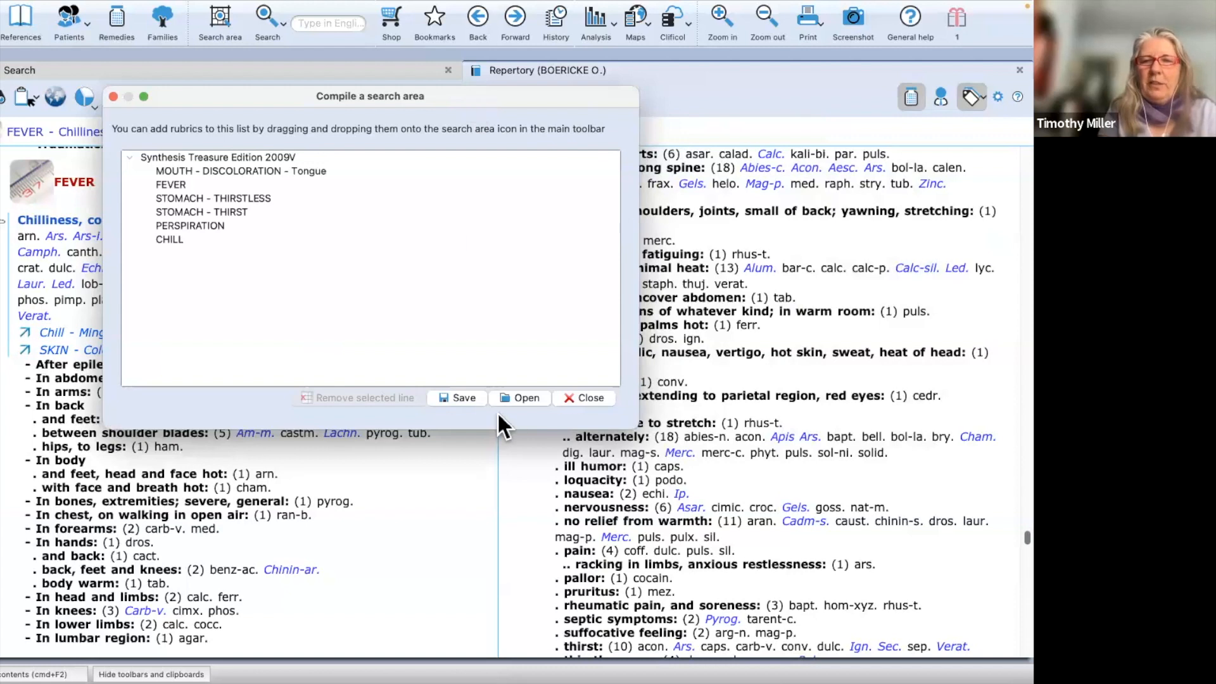
click(582, 399)
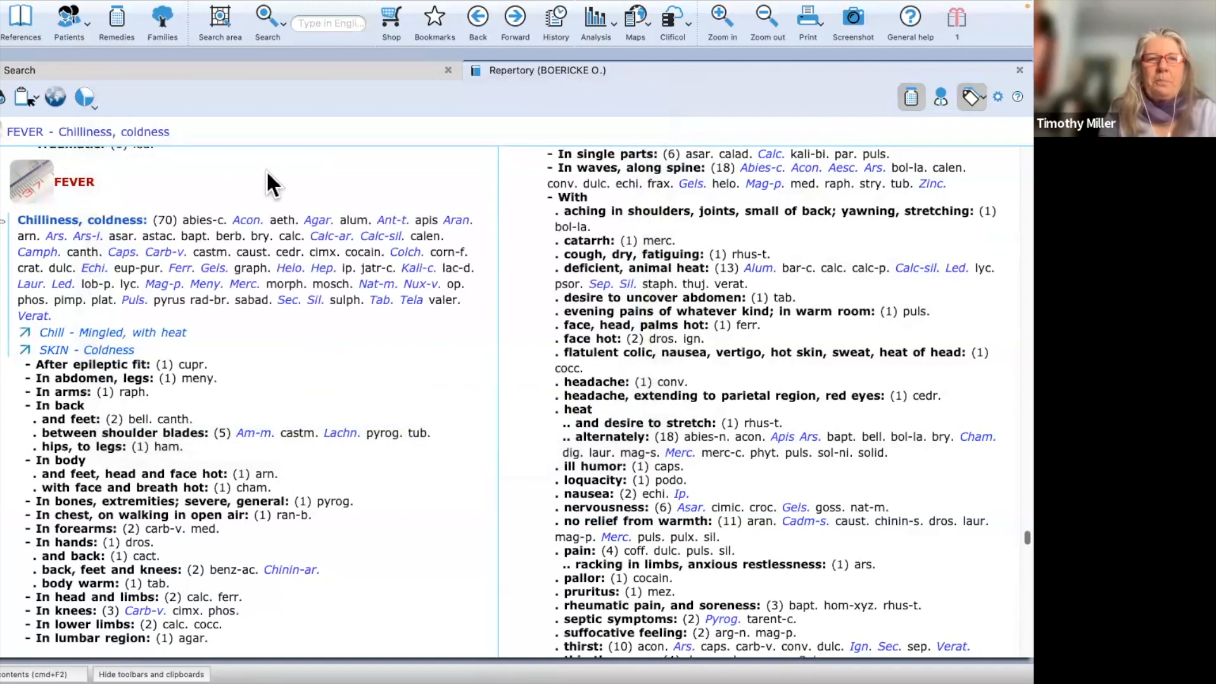
click(1014, 71)
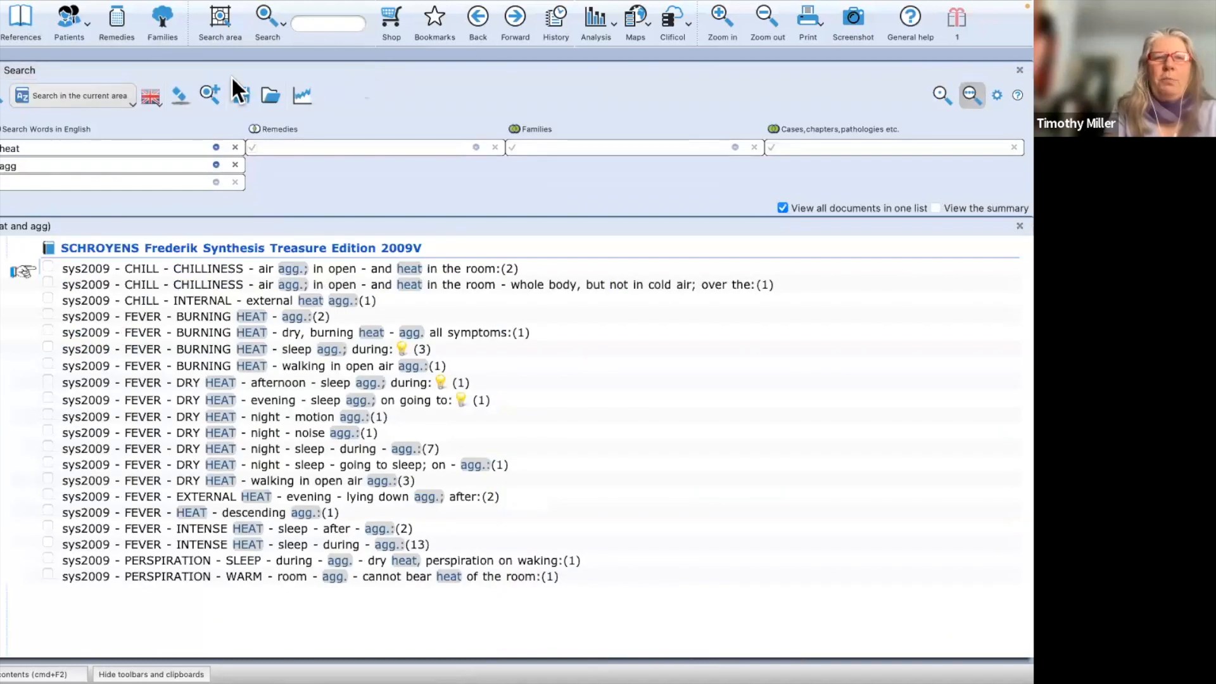
Step: Rerun the search in the current search area and view the rubrics on the search area clipboard
click(68, 95)
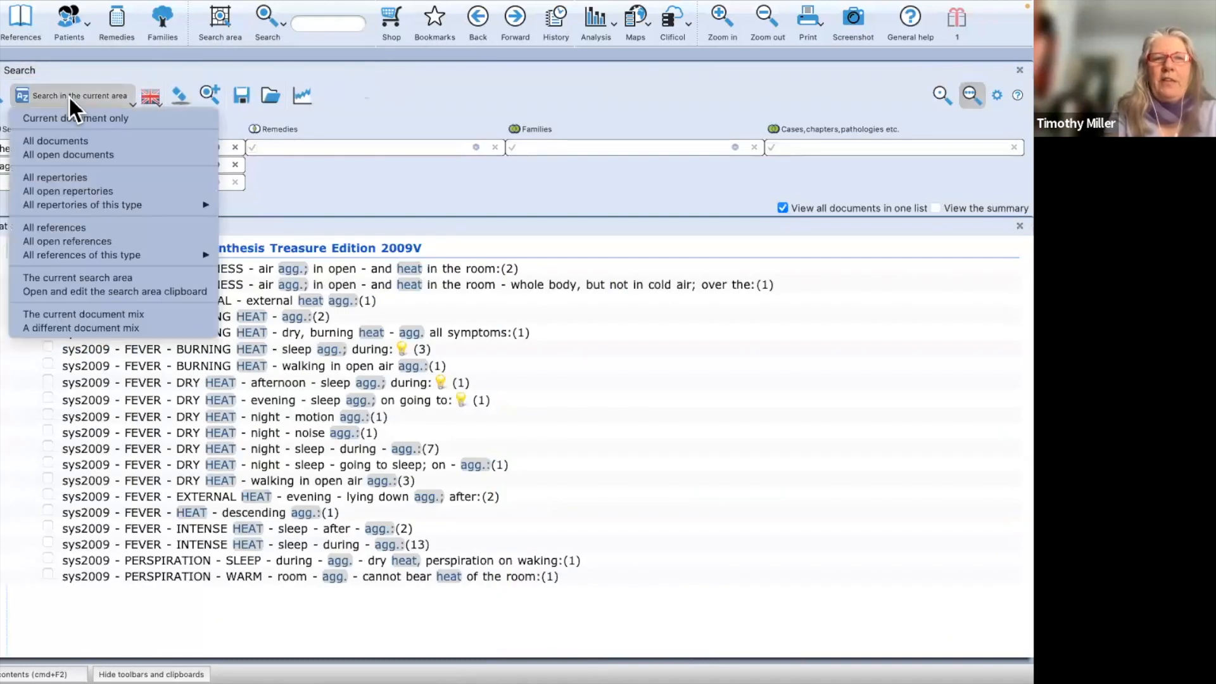
click(83, 277)
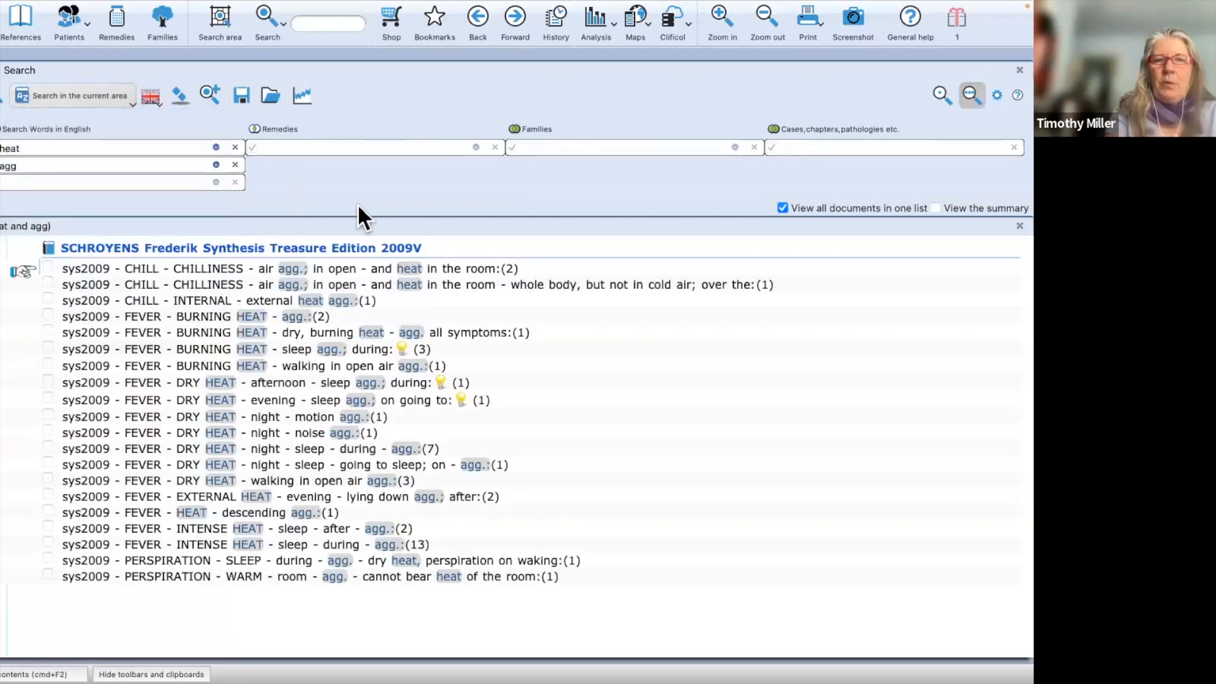
click(67, 97)
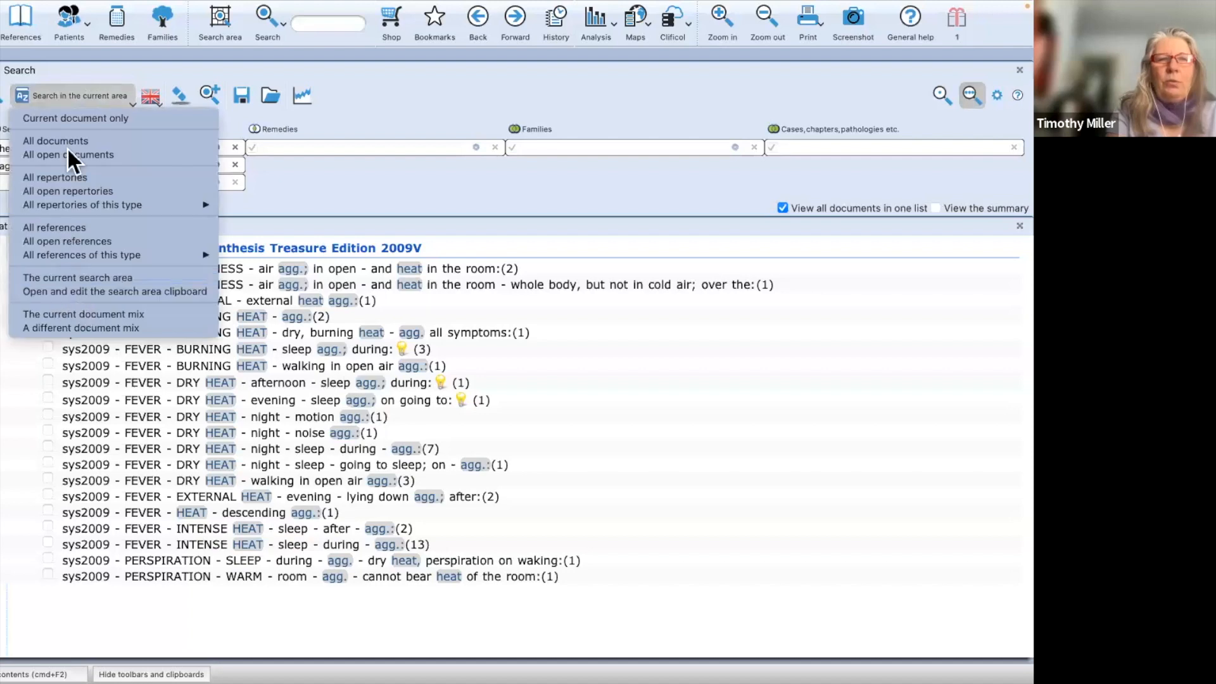
click(83, 291)
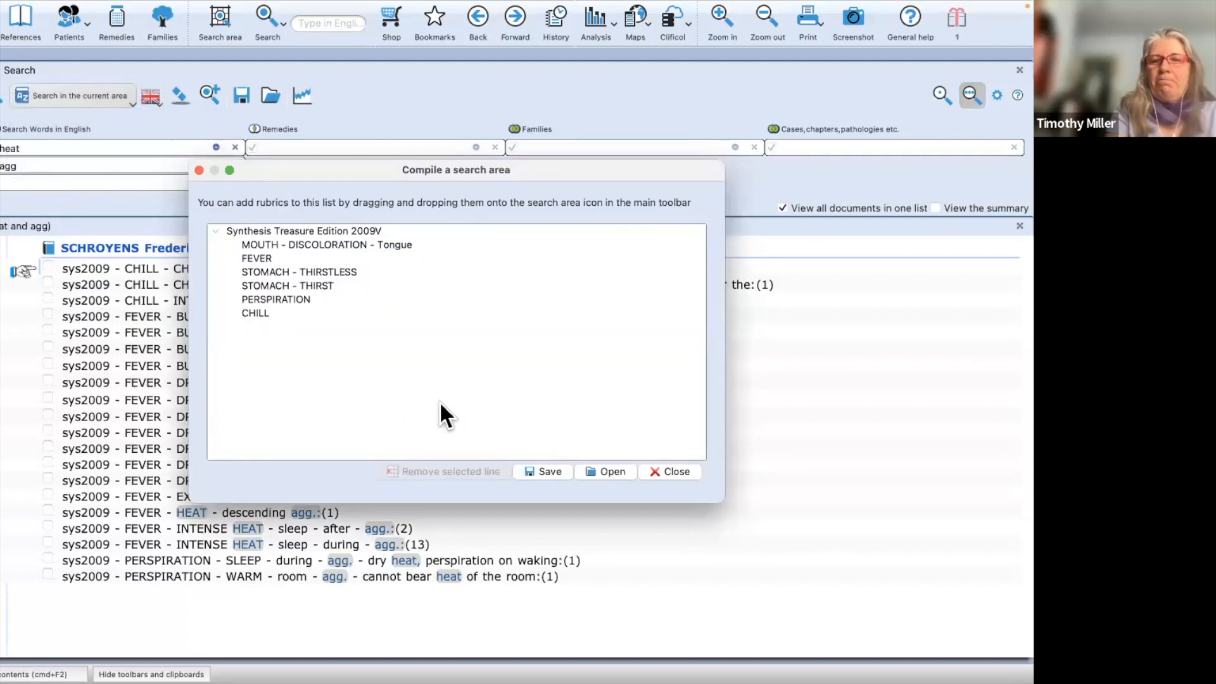
click(199, 171)
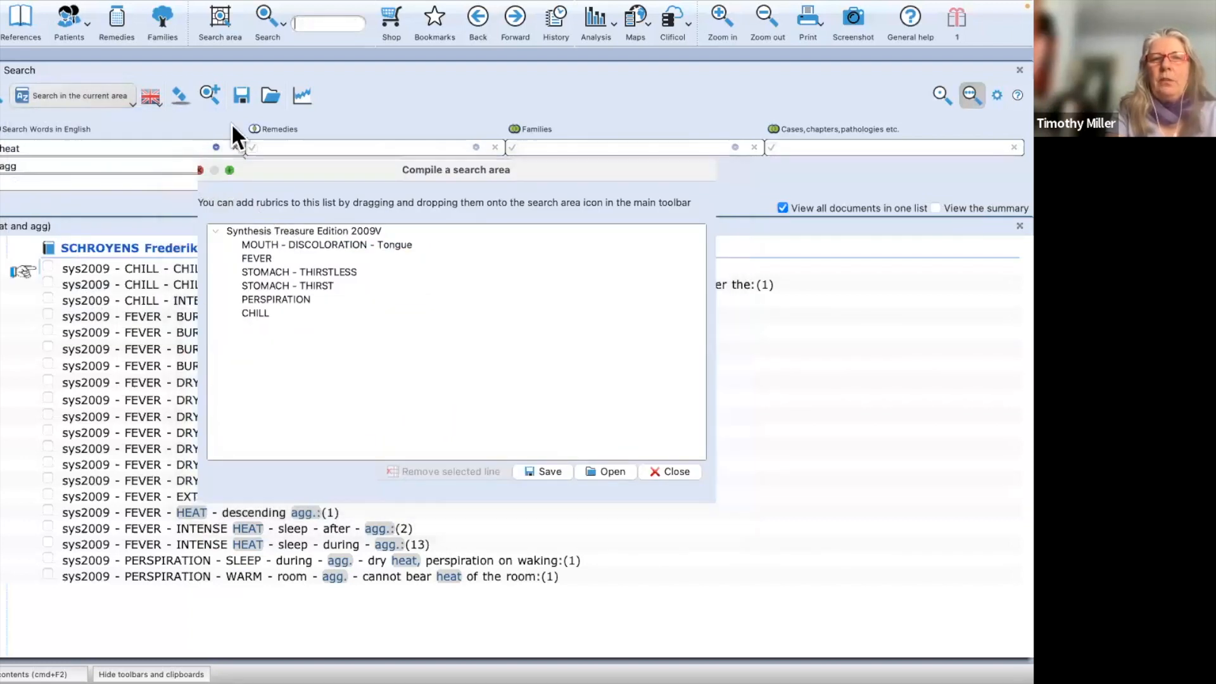
Step: Clear the search and open the Synthesis Treasure Edition repertory by filtering the repertory list for sch
mouse_move(693, 7)
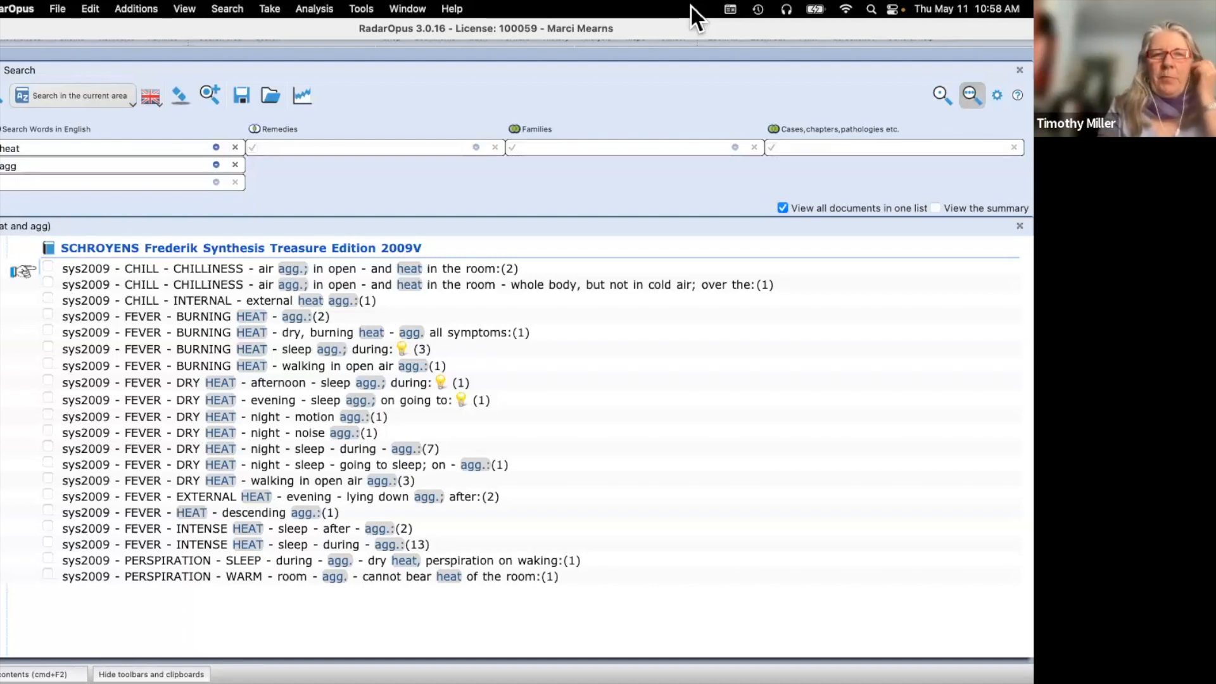
click(176, 92)
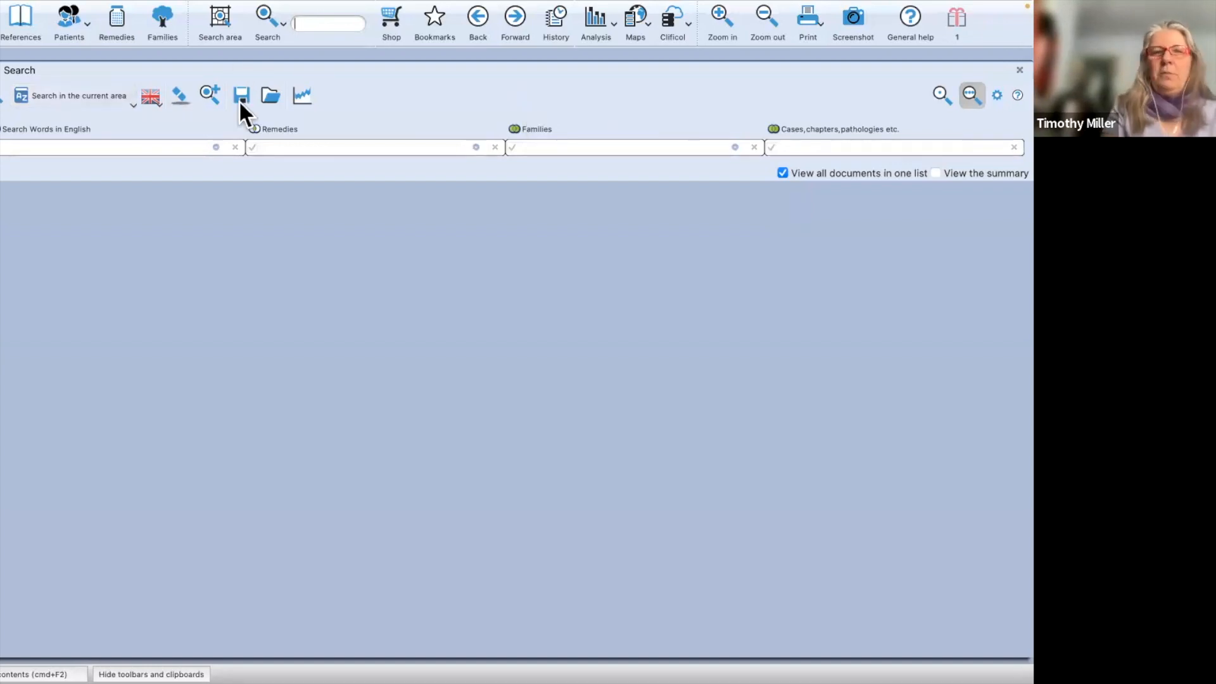
click(9, 96)
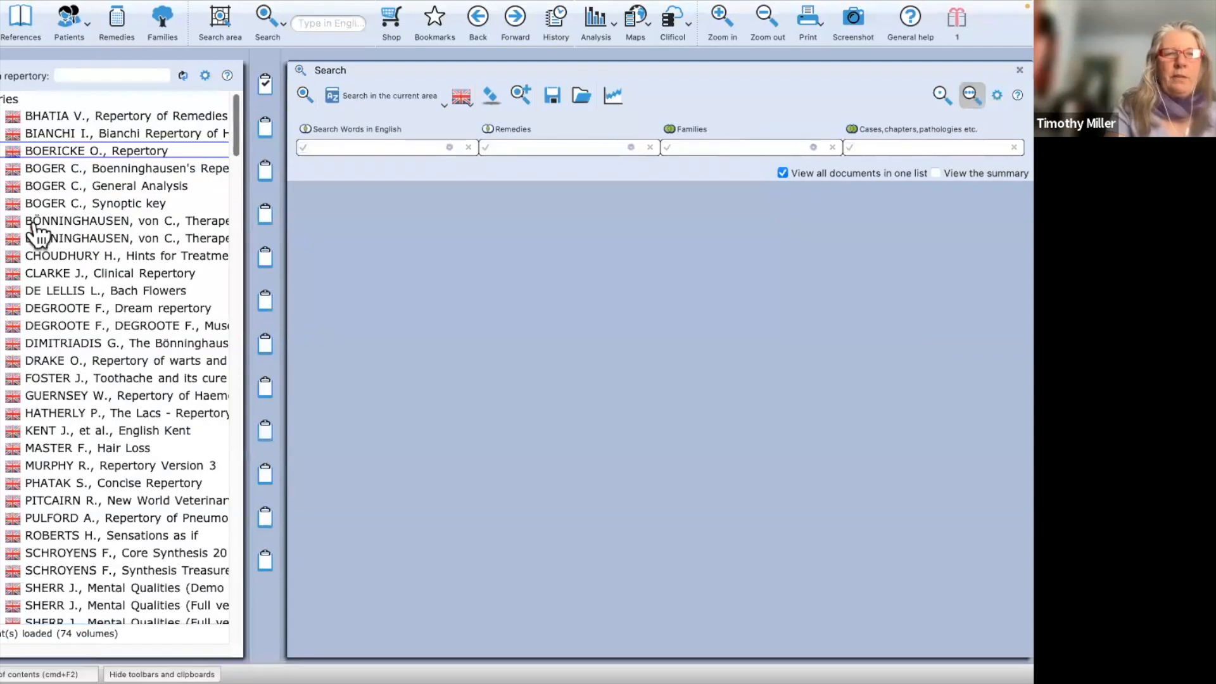
click(81, 75)
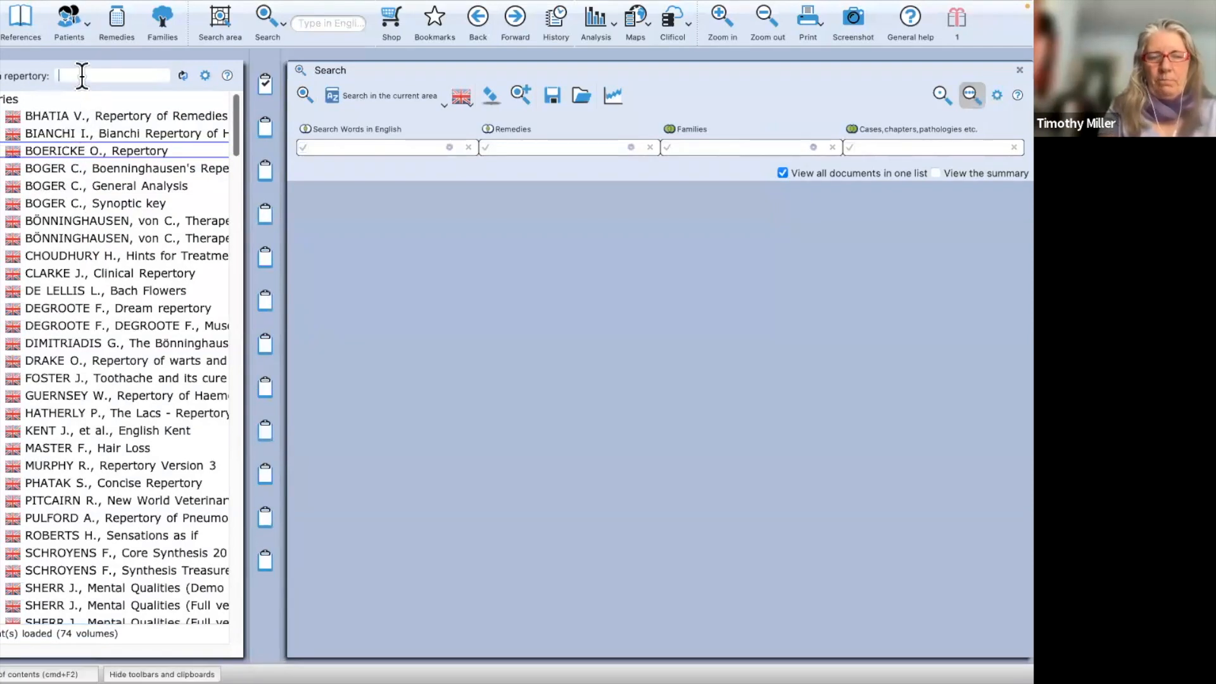
text(sch)
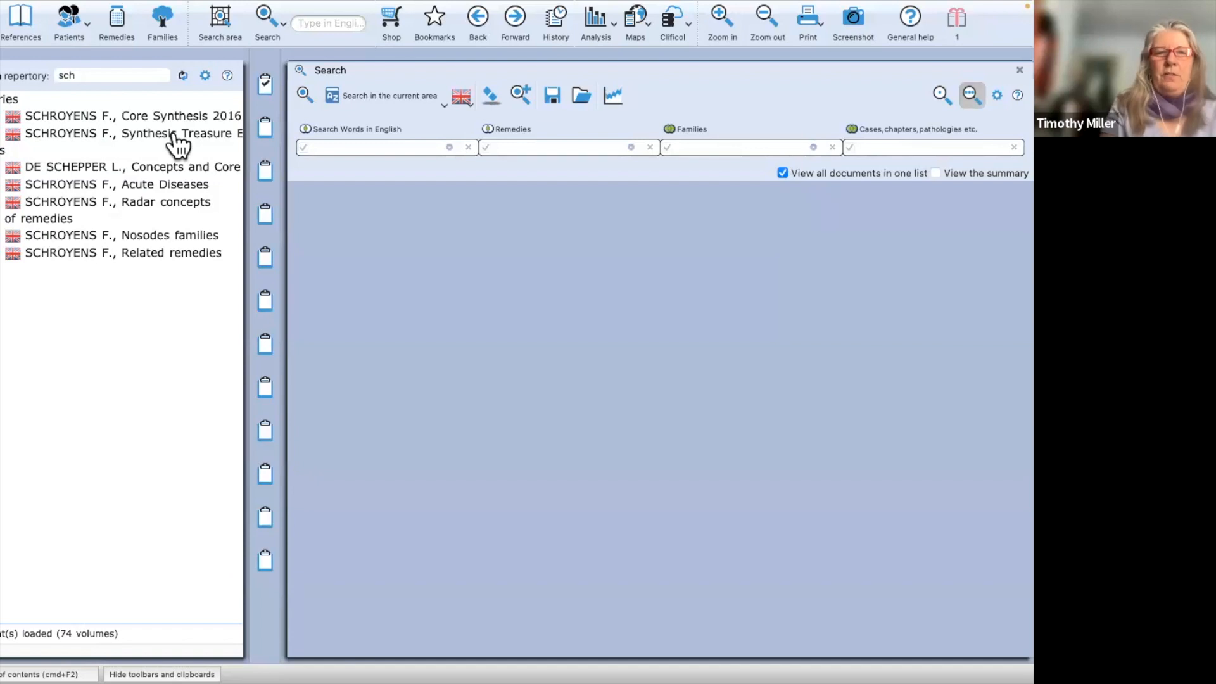
double_click(180, 145)
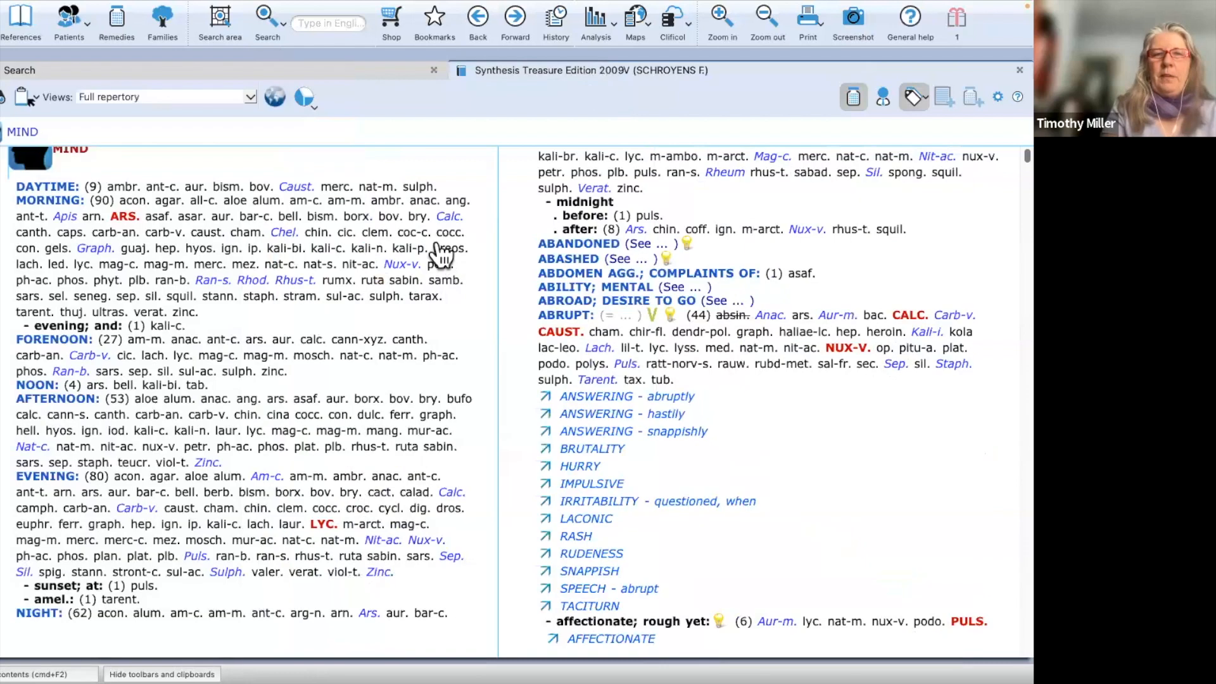
Step: Return to the search and enter white and tongue as two separate search words
click(216, 69)
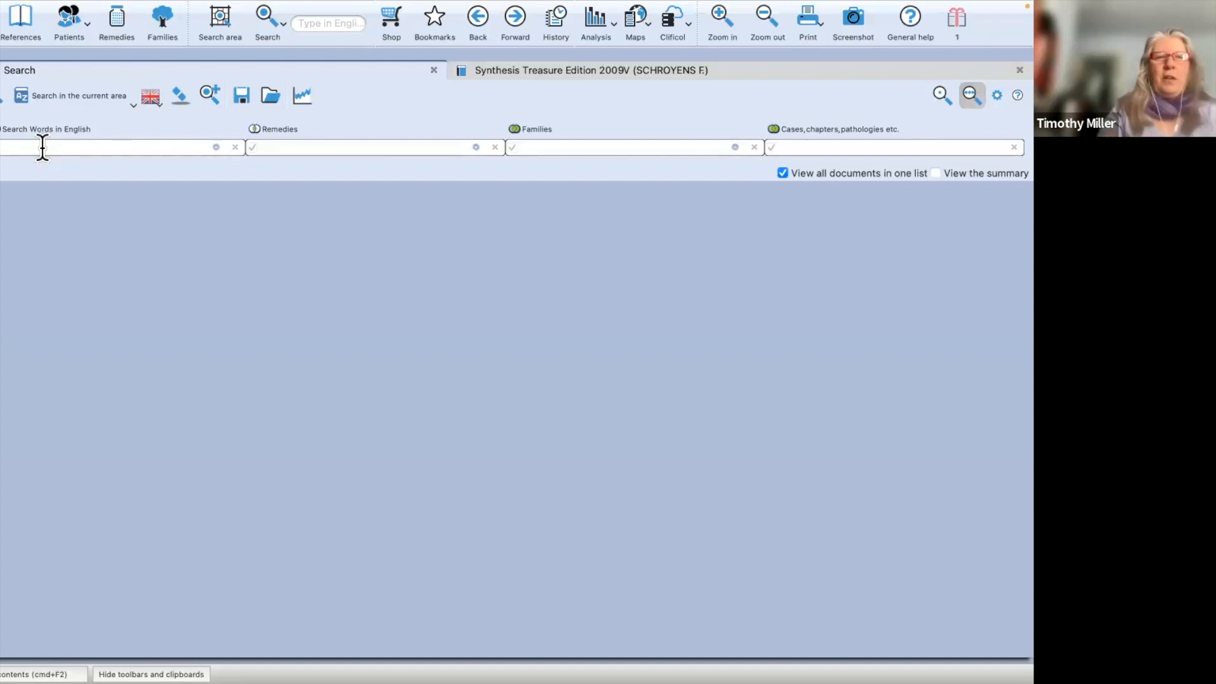
text(white)
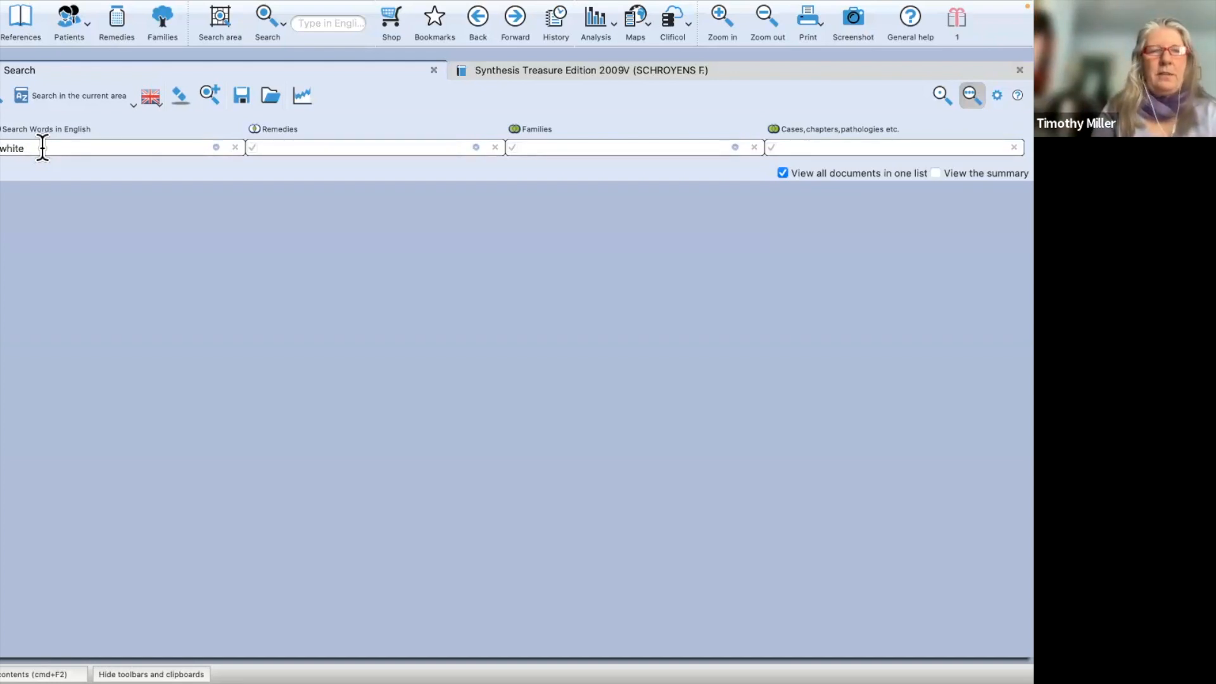
key(Return)
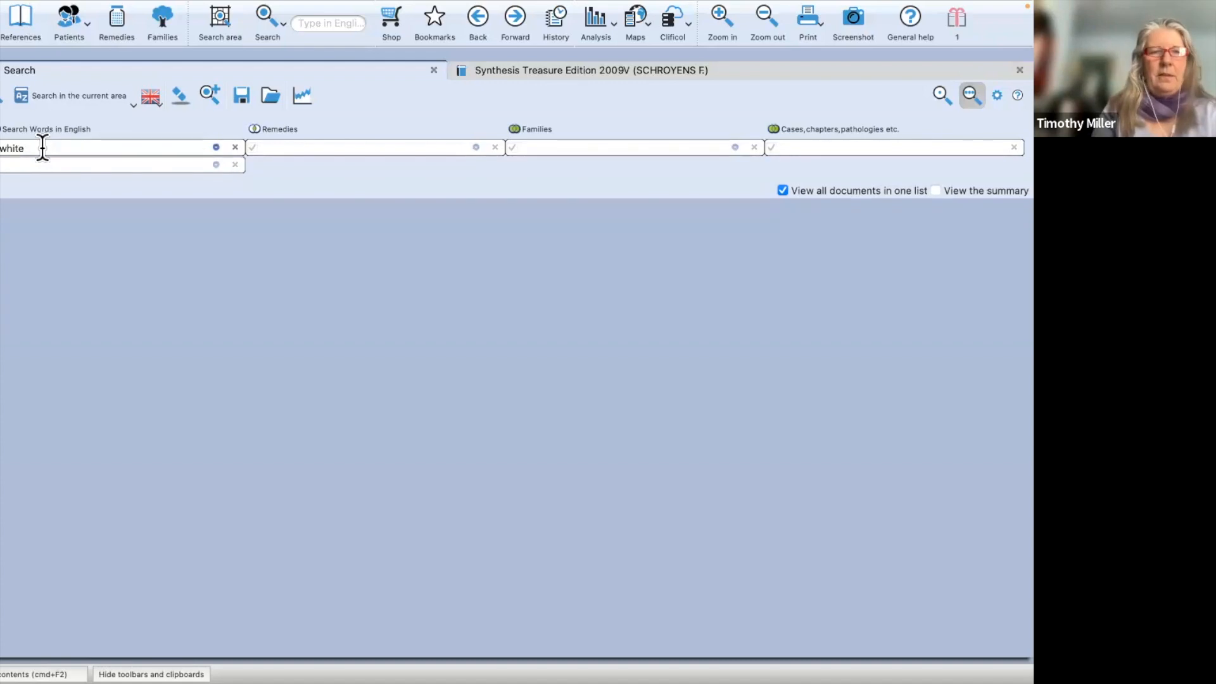
text(tongue)
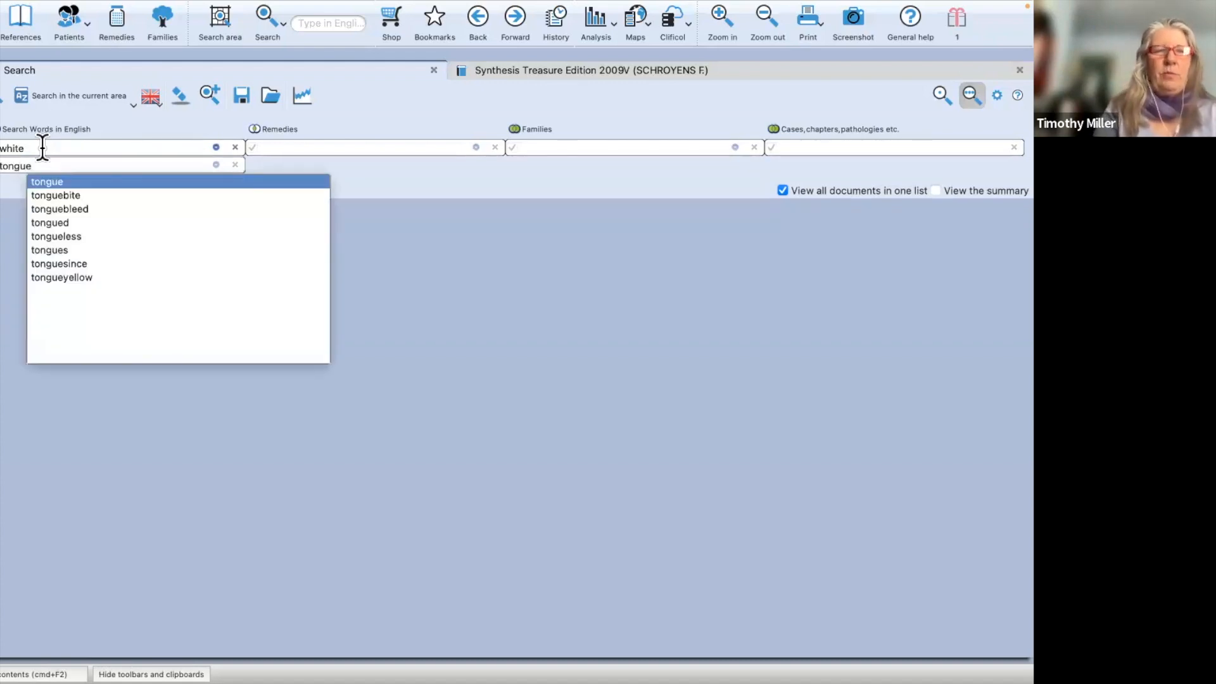
key(Return)
Step: Search all open repertories for all words in the same paragraph and graph the results
click(48, 129)
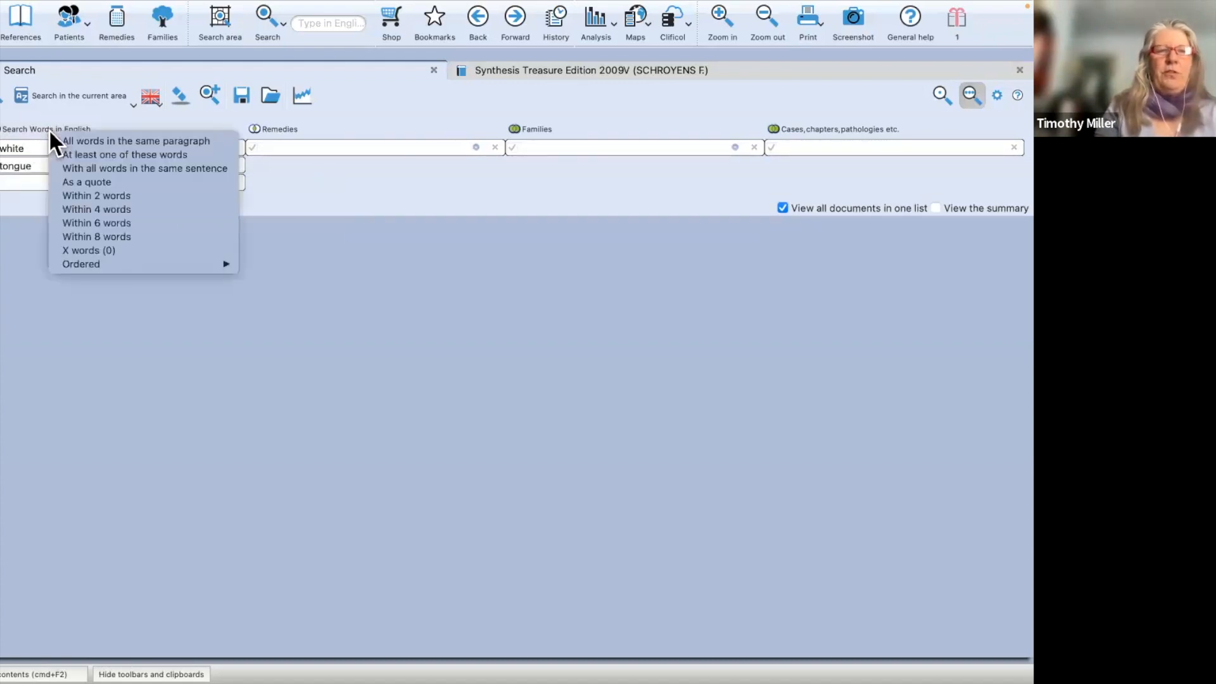
click(73, 141)
click(68, 91)
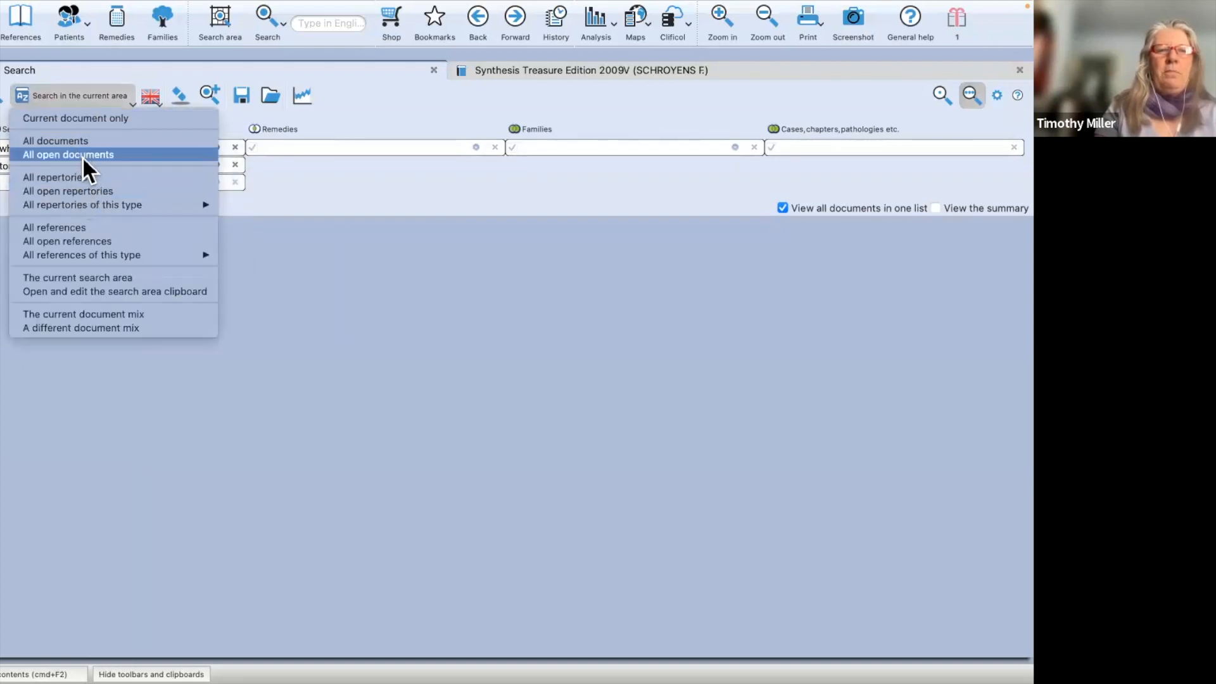
click(81, 190)
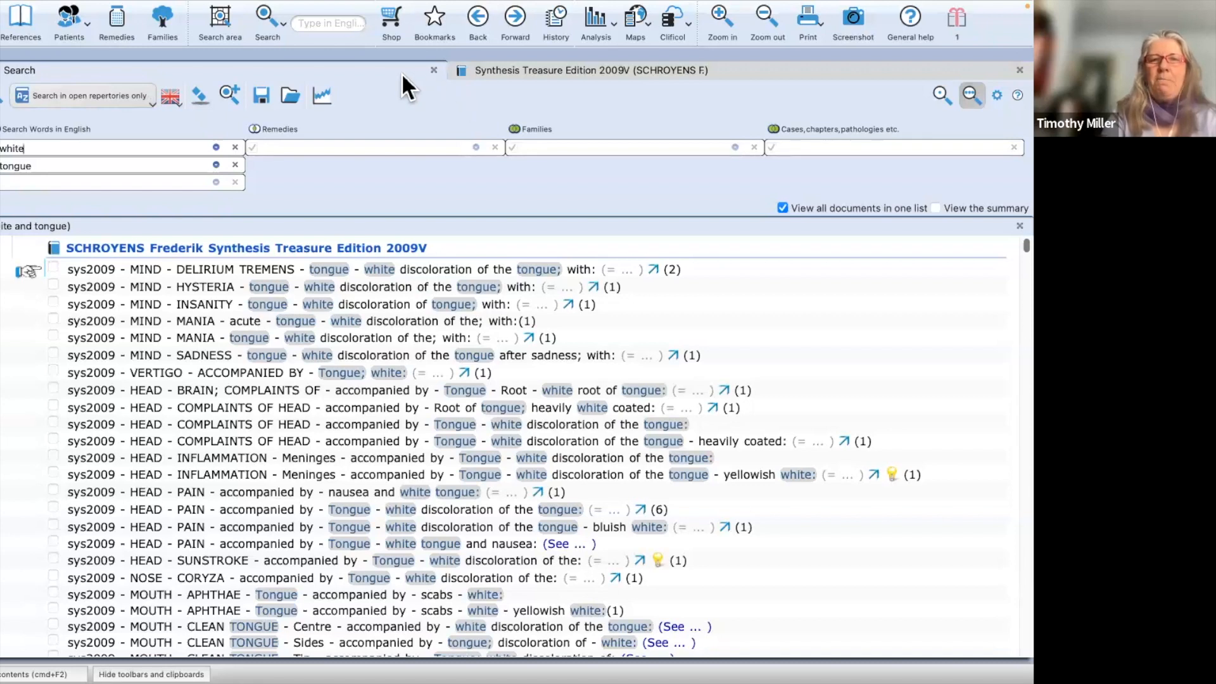
click(321, 97)
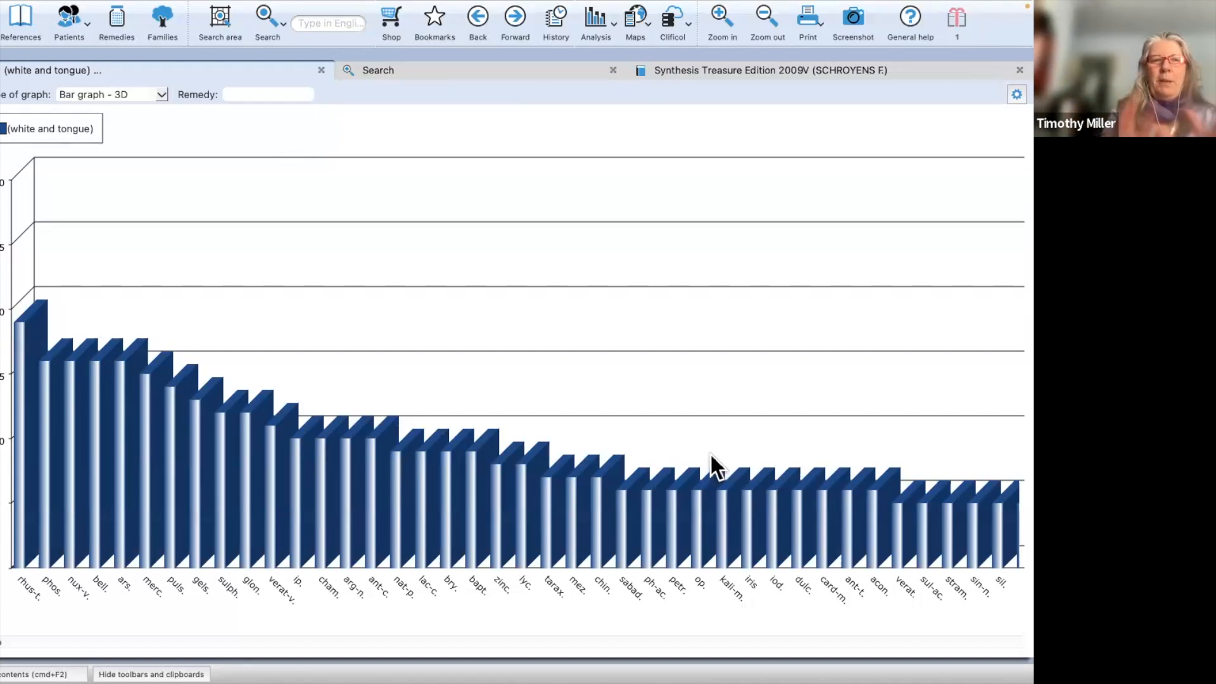
Step: Add a new search alongside the first one for thirstless and fever in the open repertories
click(484, 66)
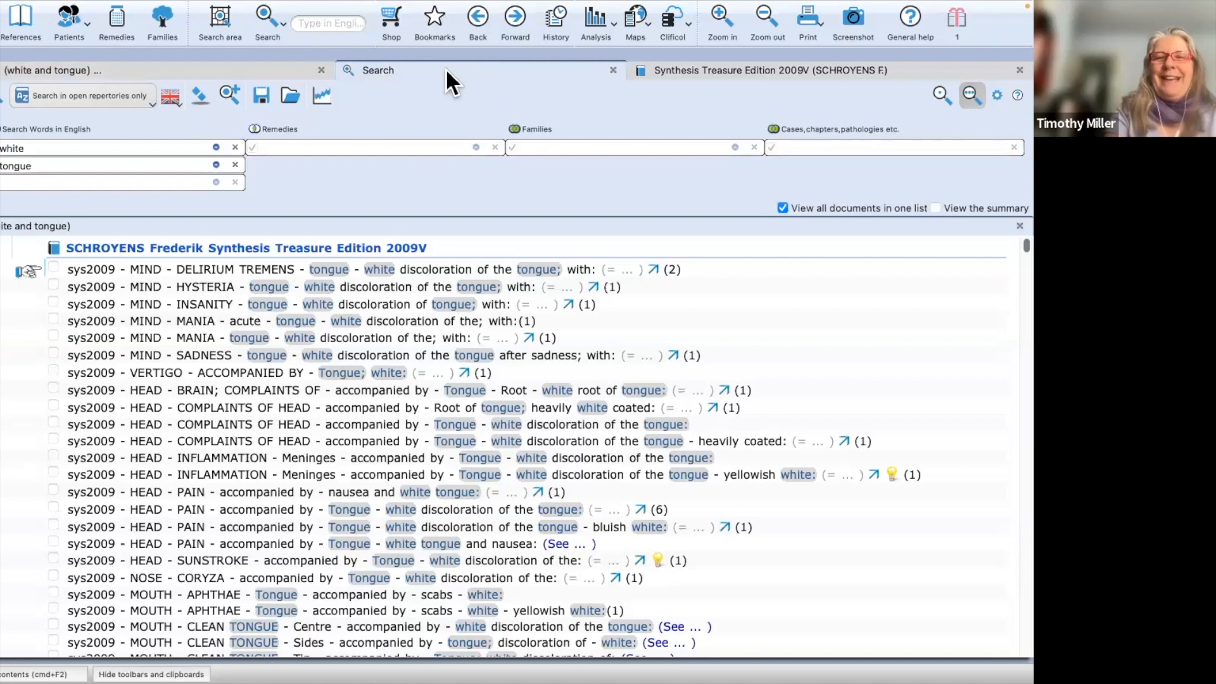
click(229, 87)
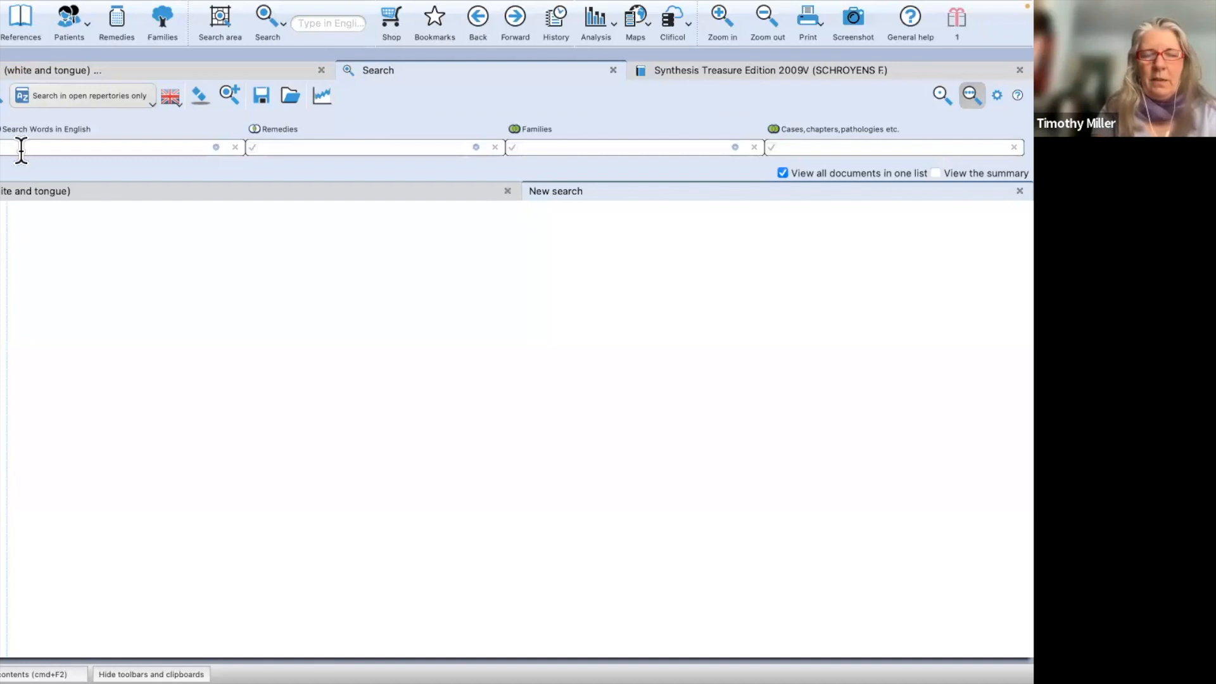
text(thirs)
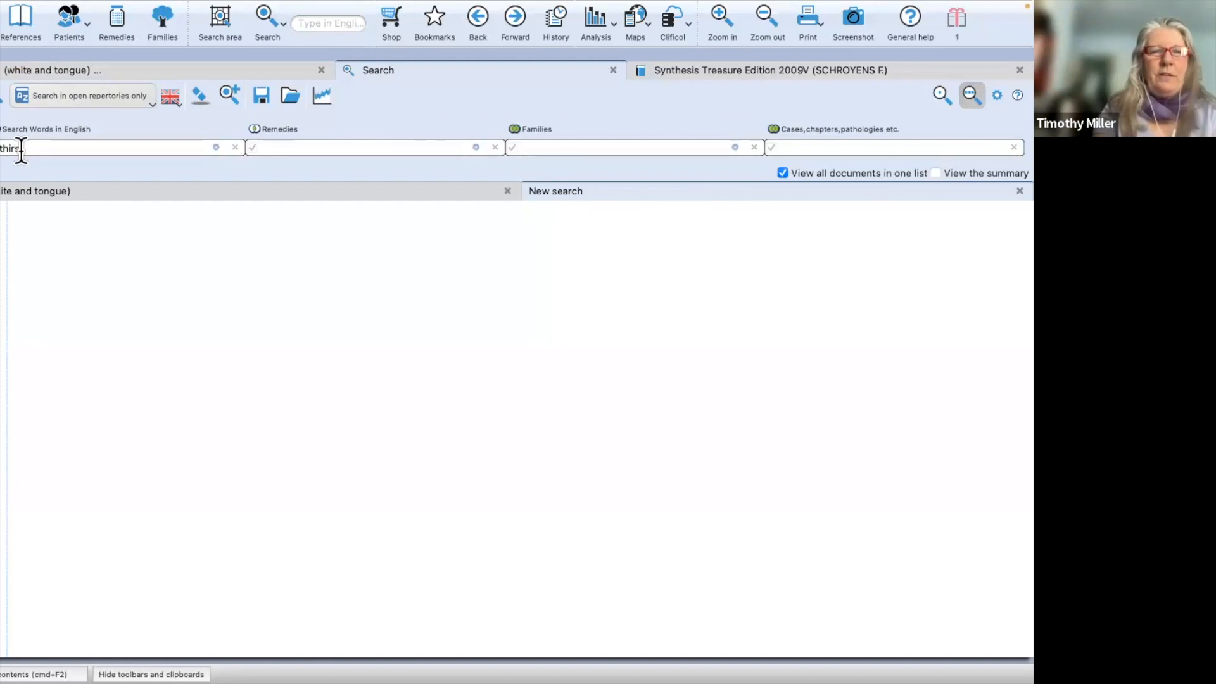
text(tless)
key(Return)
text(fever)
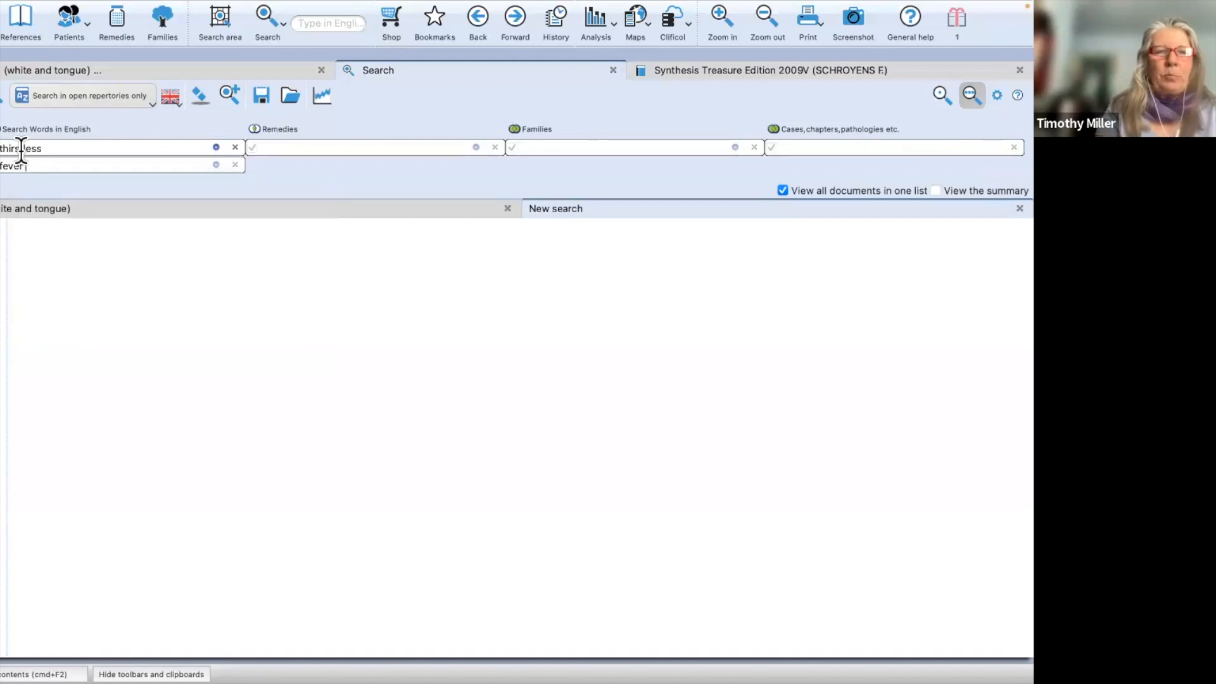
key(Return)
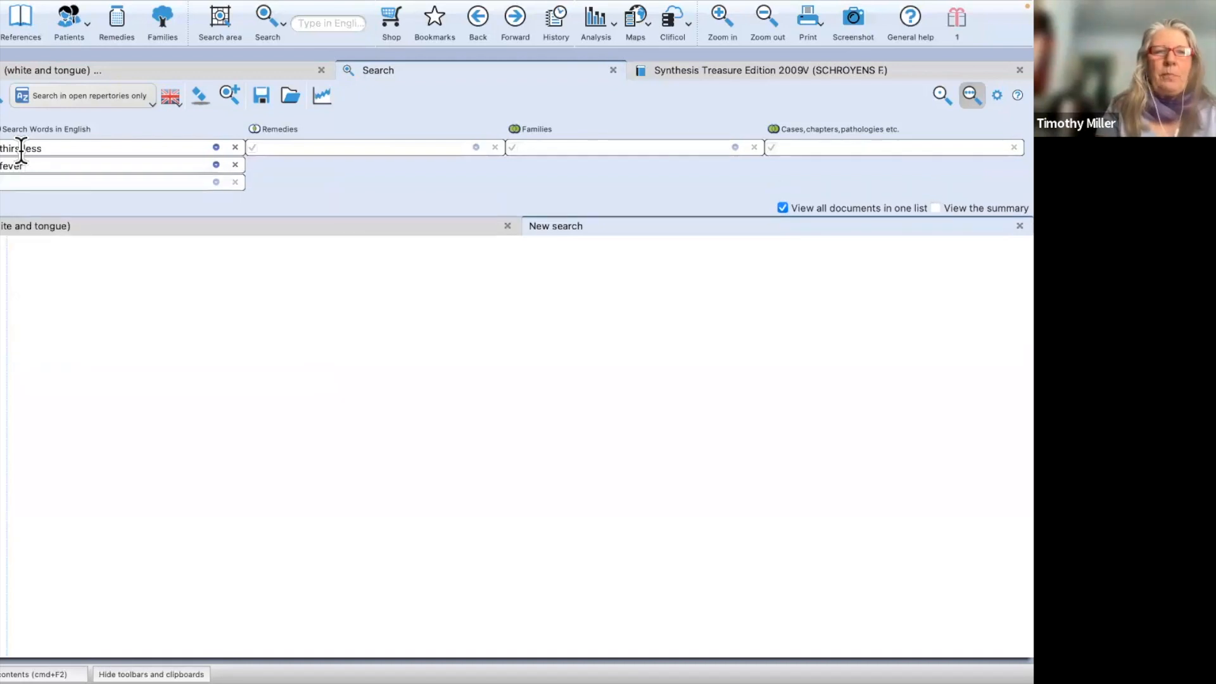
key(Return)
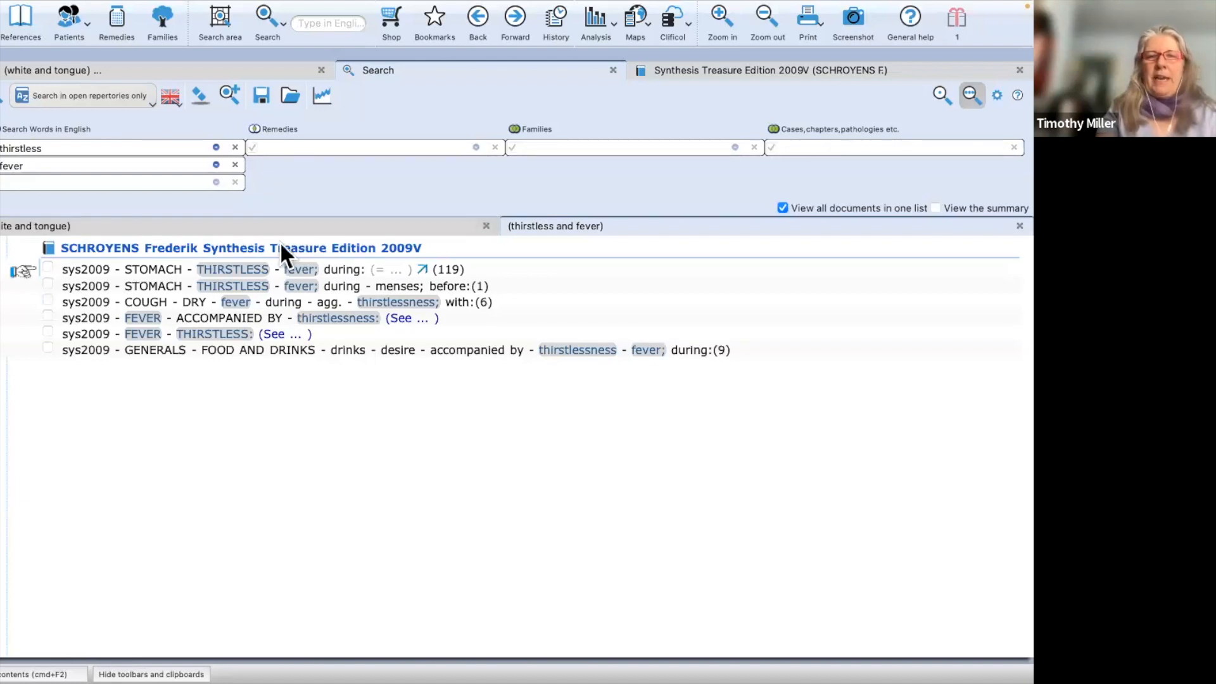
Step: Compare the two result lists and graph the thirstless and fever search together with white and tongue
click(302, 222)
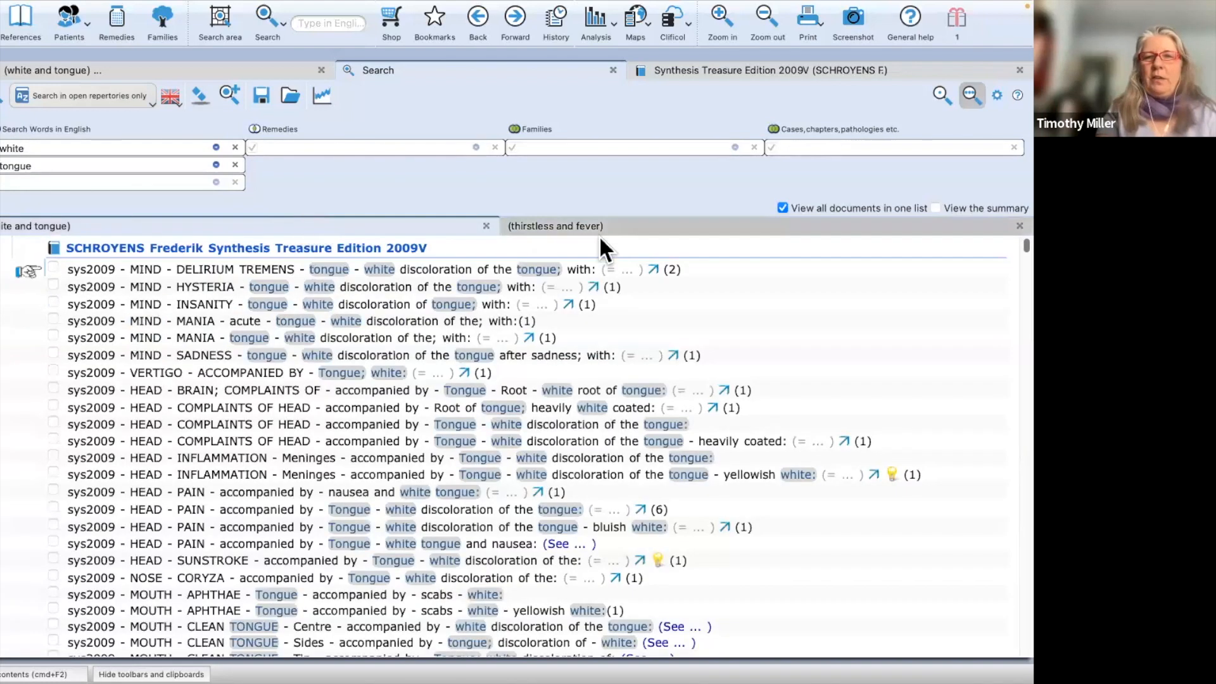
click(630, 225)
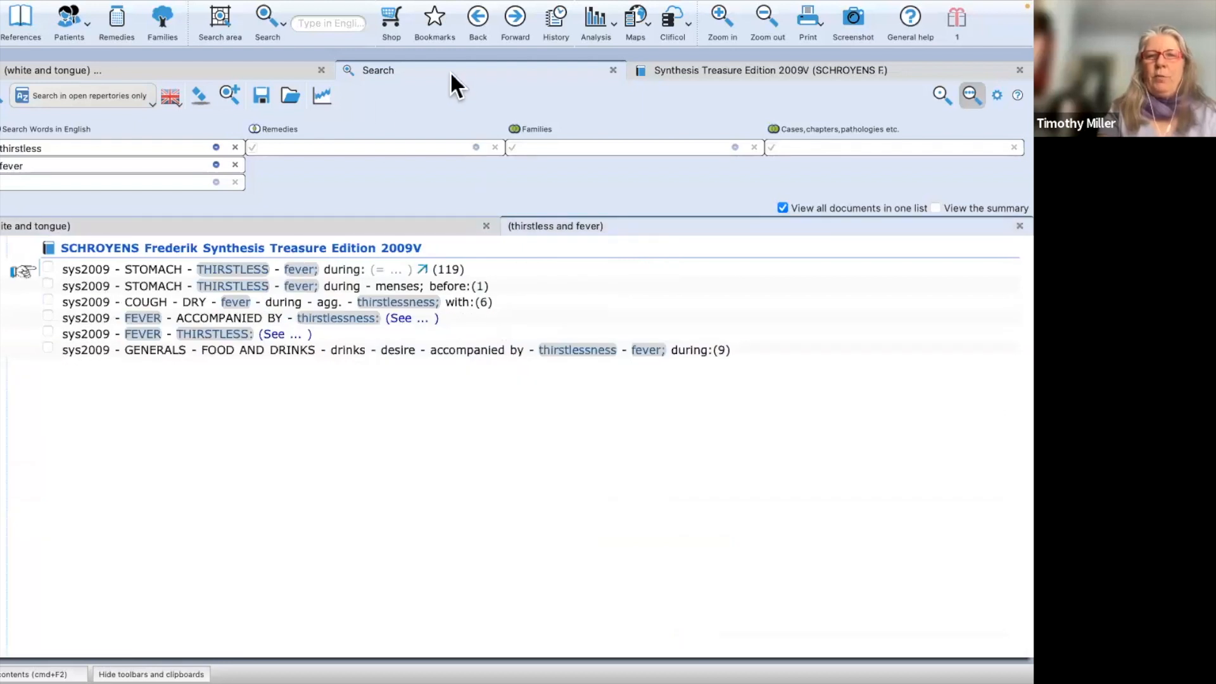
click(322, 96)
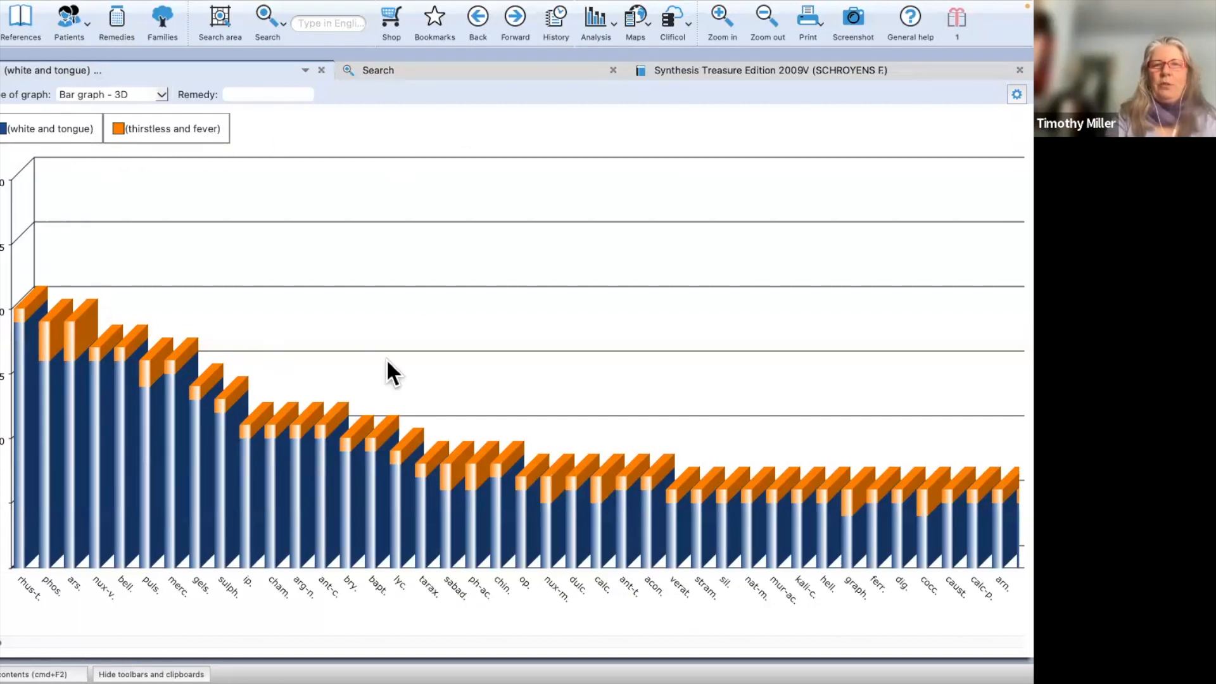
Step: Return to the search and add a new search for dry and heat in the open repertories
click(443, 62)
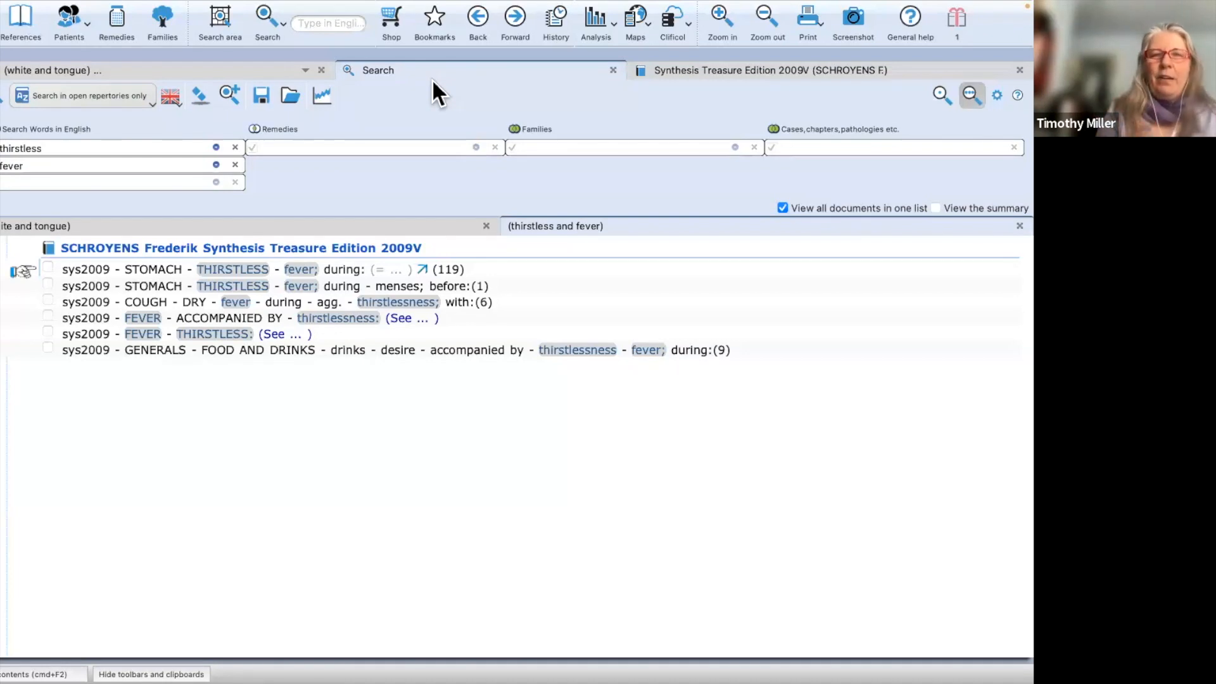
click(229, 95)
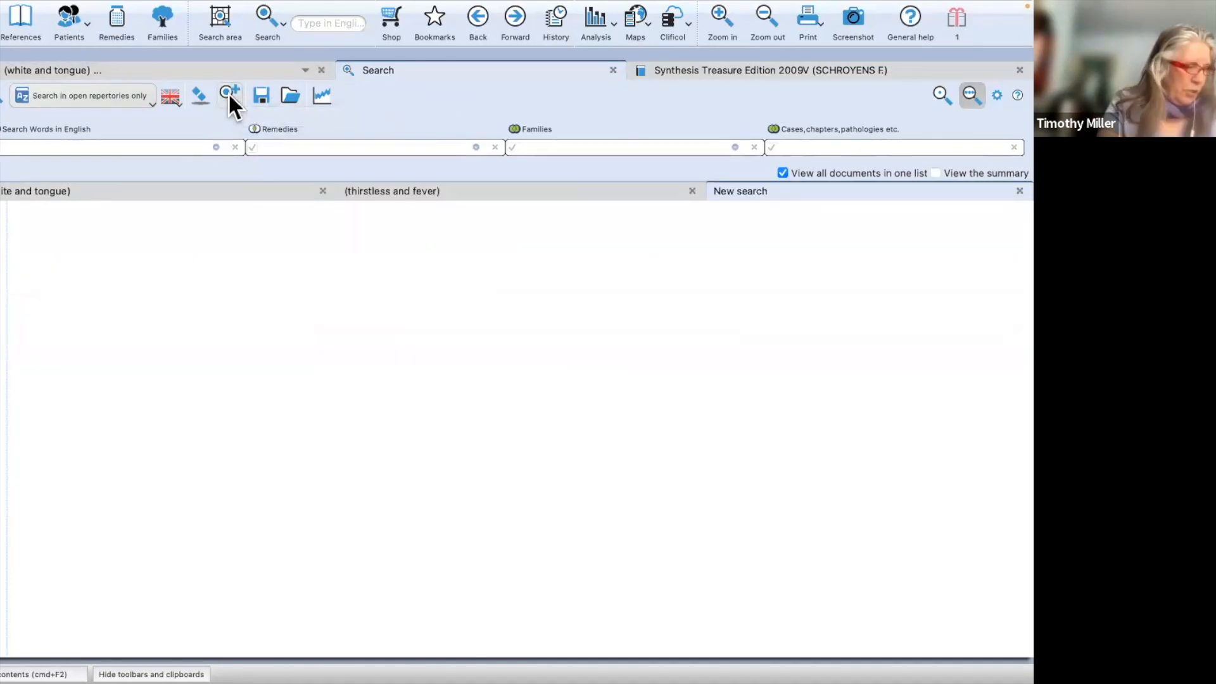
click(52, 150)
text(dry)
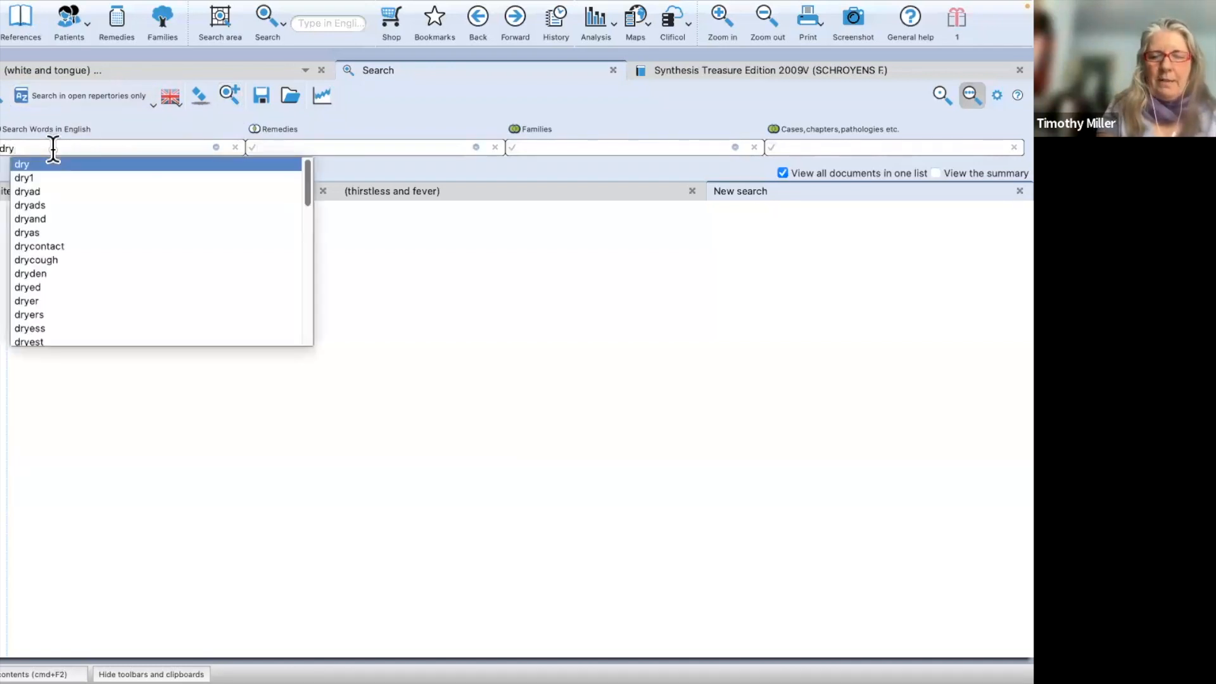
key(Return)
text(heat)
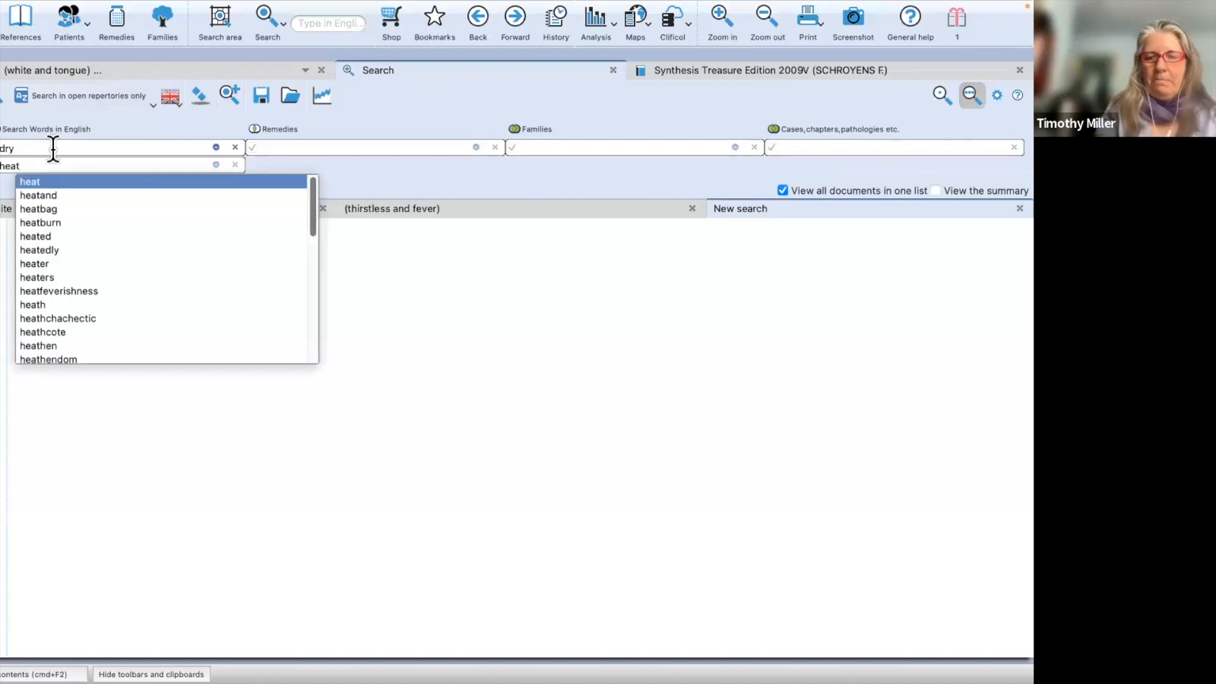
key(Return)
key(Return)
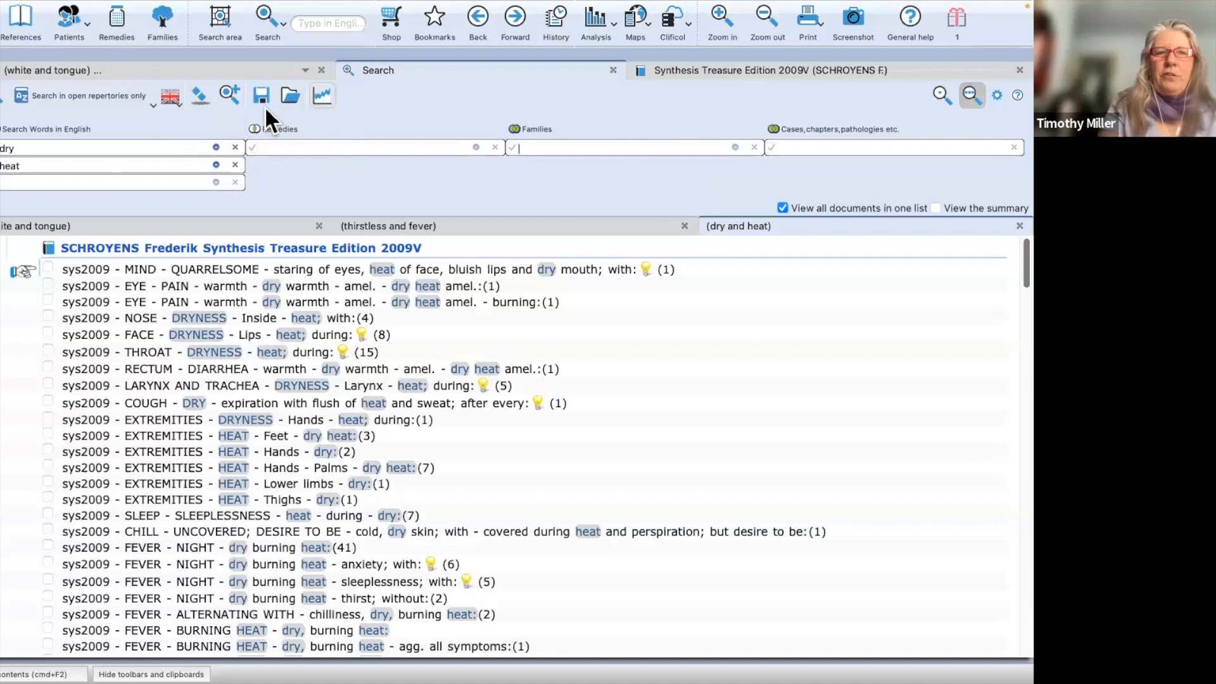
Step: Add another new search for lying and agg in the open repertories
click(226, 92)
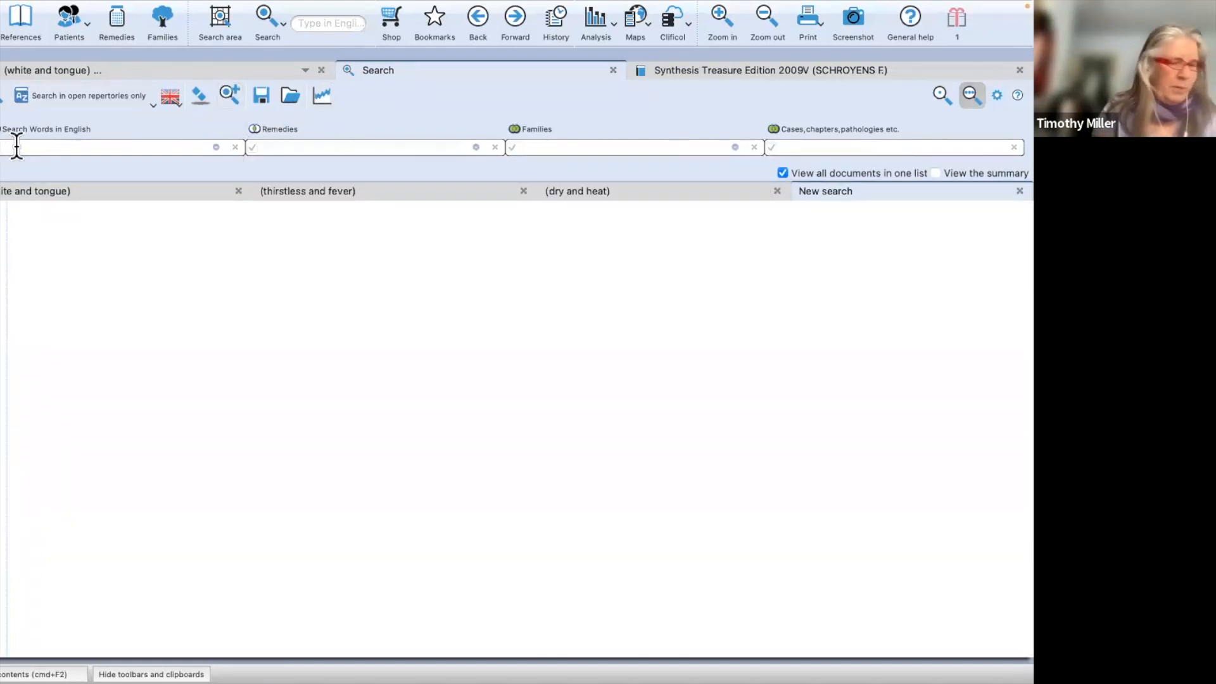
text(lying)
key(Return)
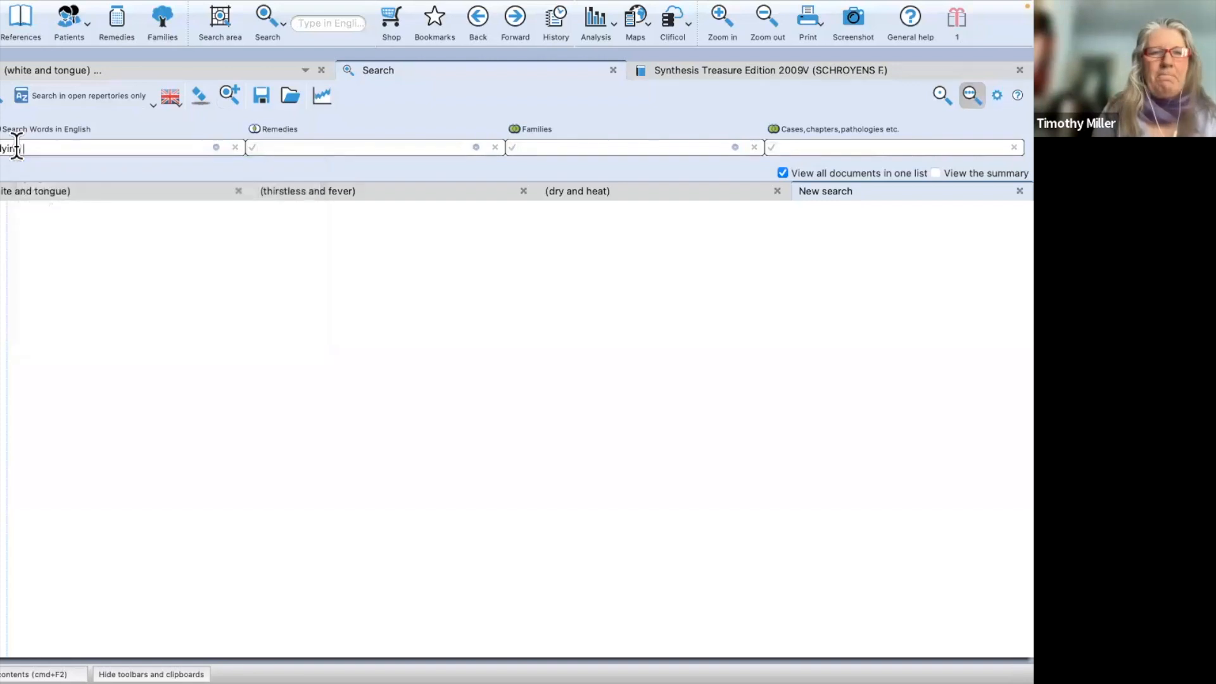
text(agg)
key(Return)
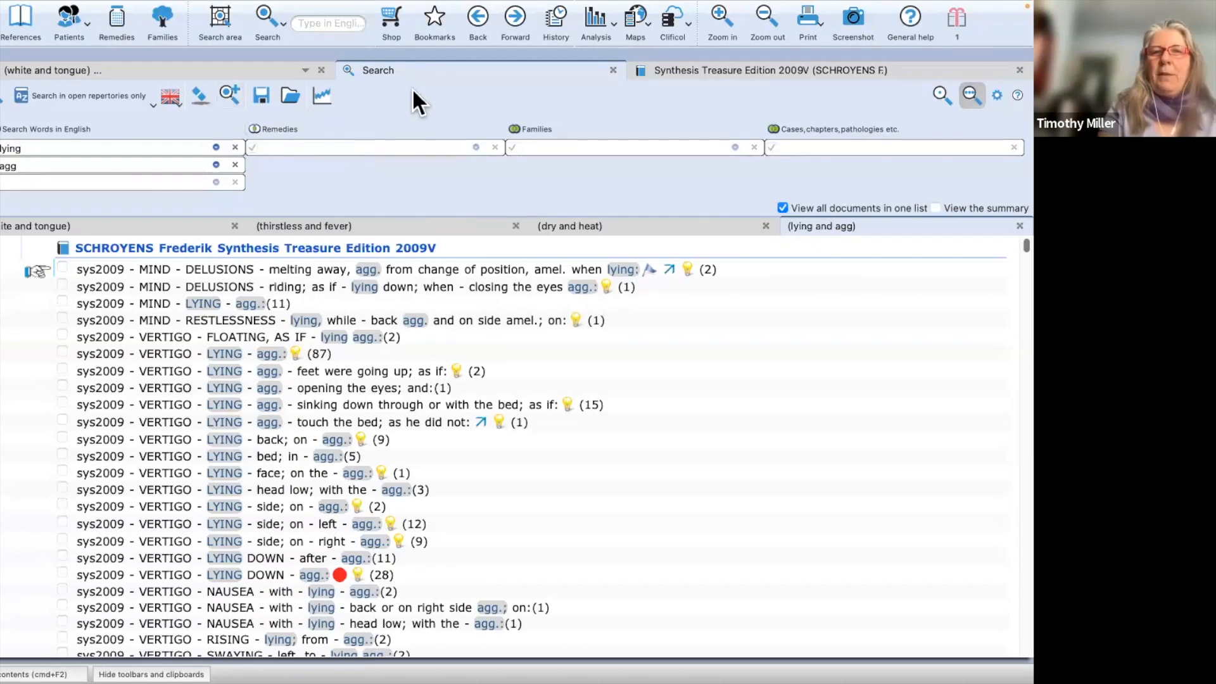
Step: Graph all four searches together and set the graph type to Cylinder graph - 3D
click(322, 96)
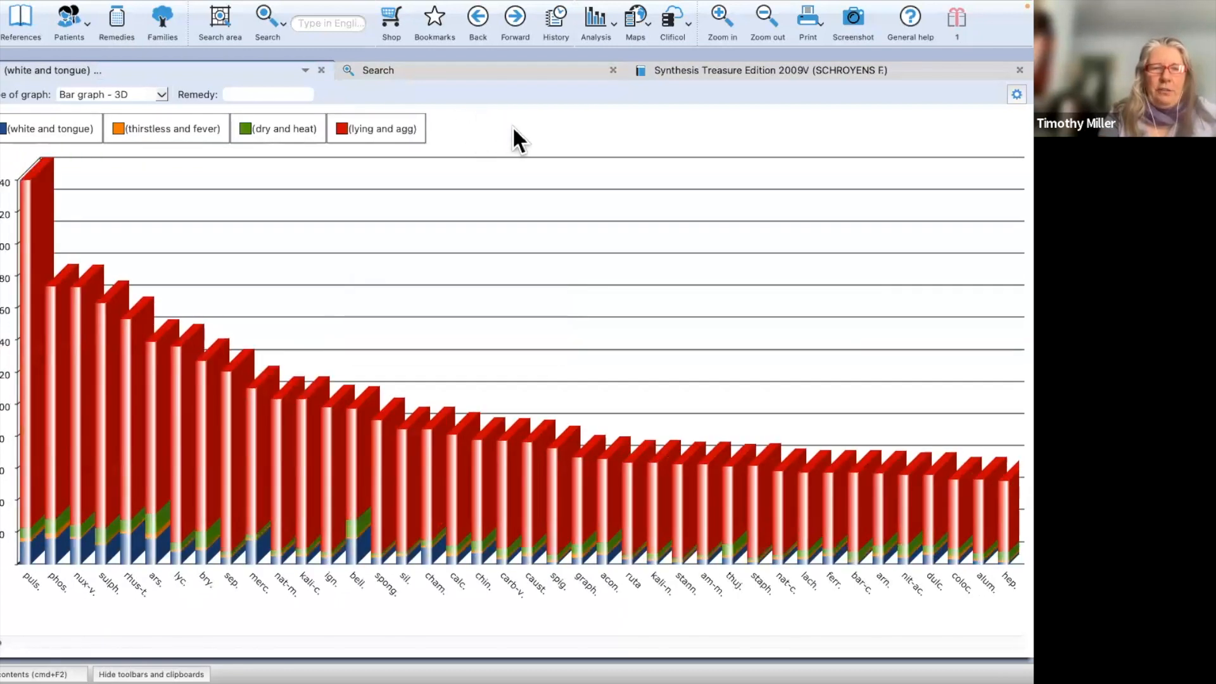
click(160, 94)
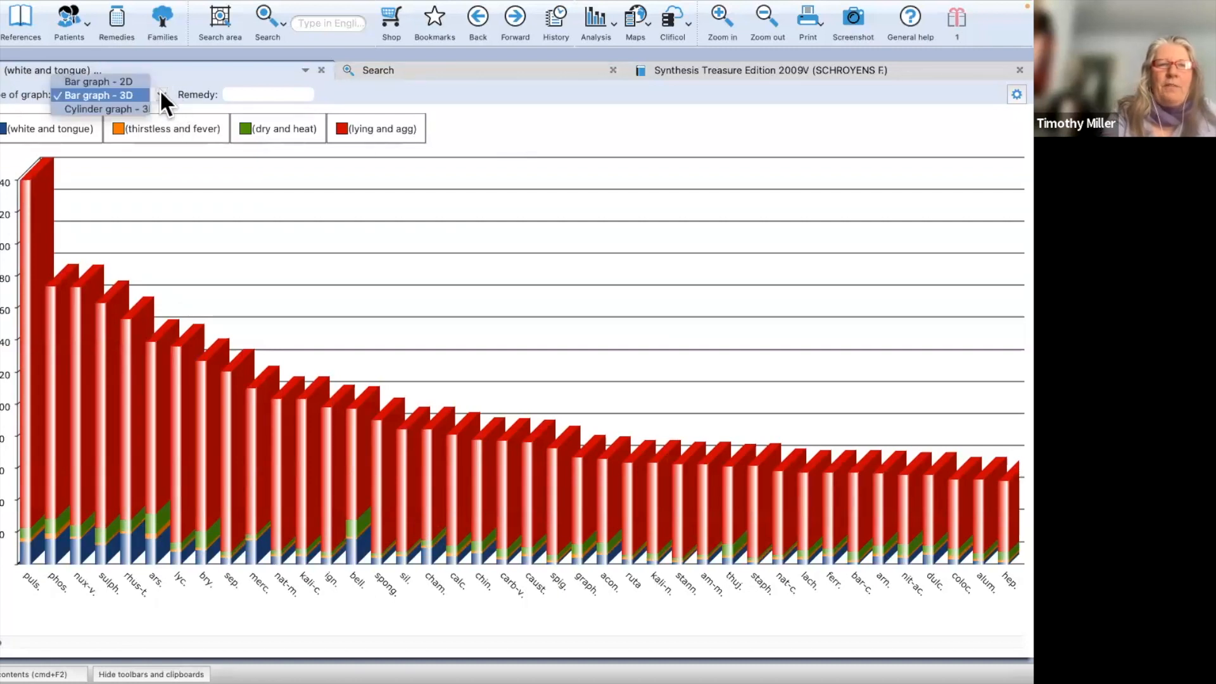
click(126, 108)
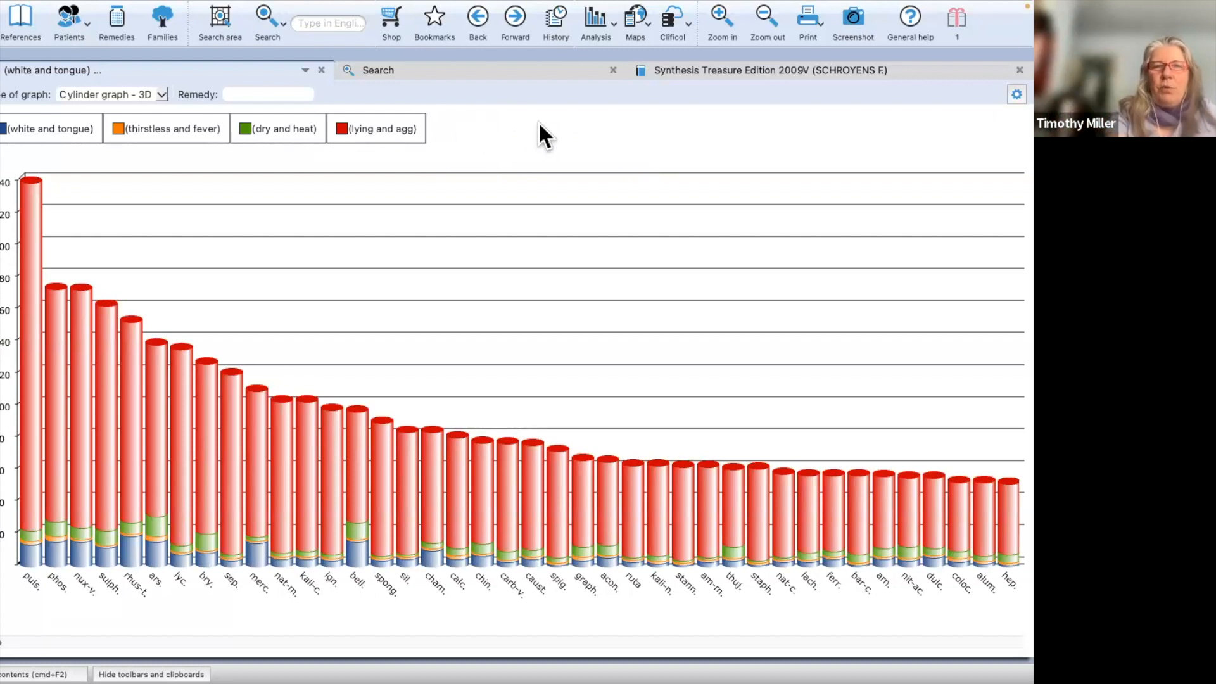
Step: Toggle the lying and agg series and the dry and heat series off and on to compare the graphed remedies
click(381, 128)
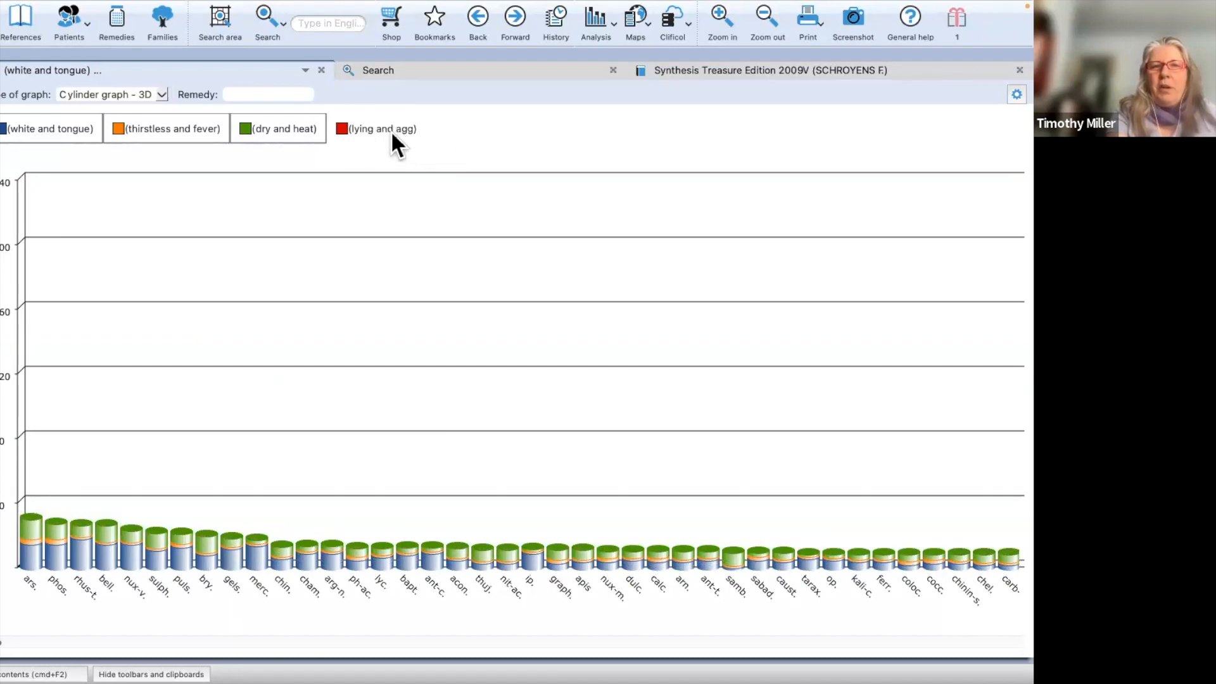
click(372, 131)
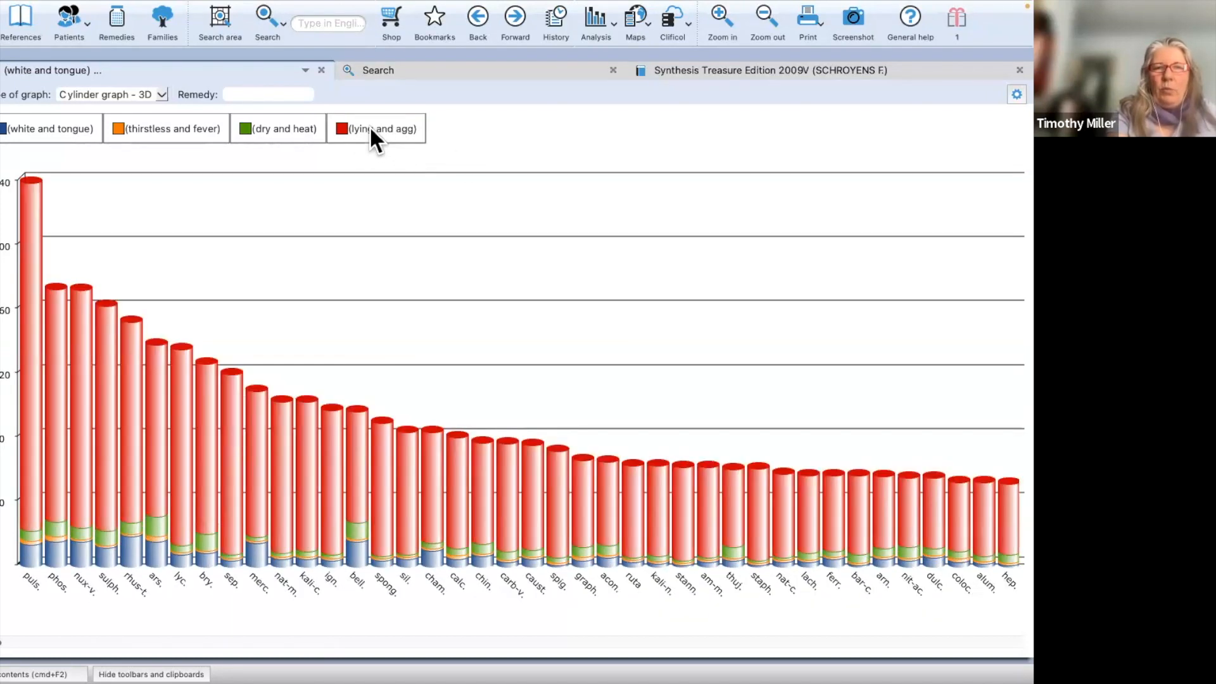
click(263, 128)
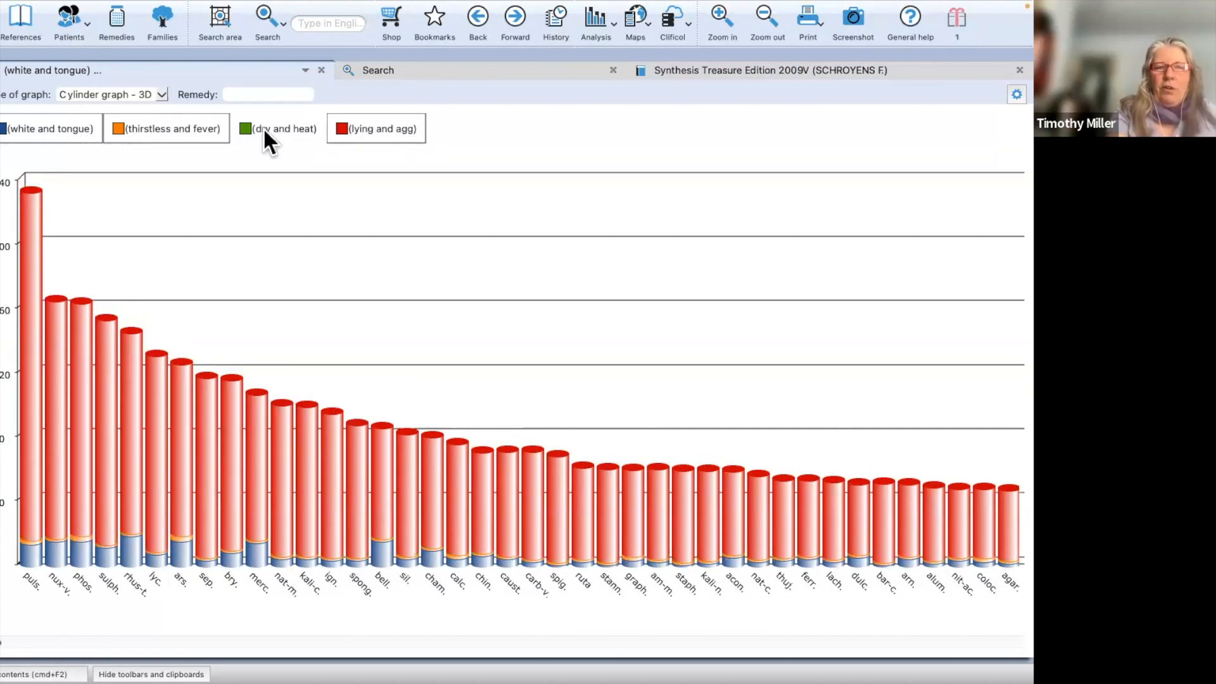
click(263, 128)
click(389, 127)
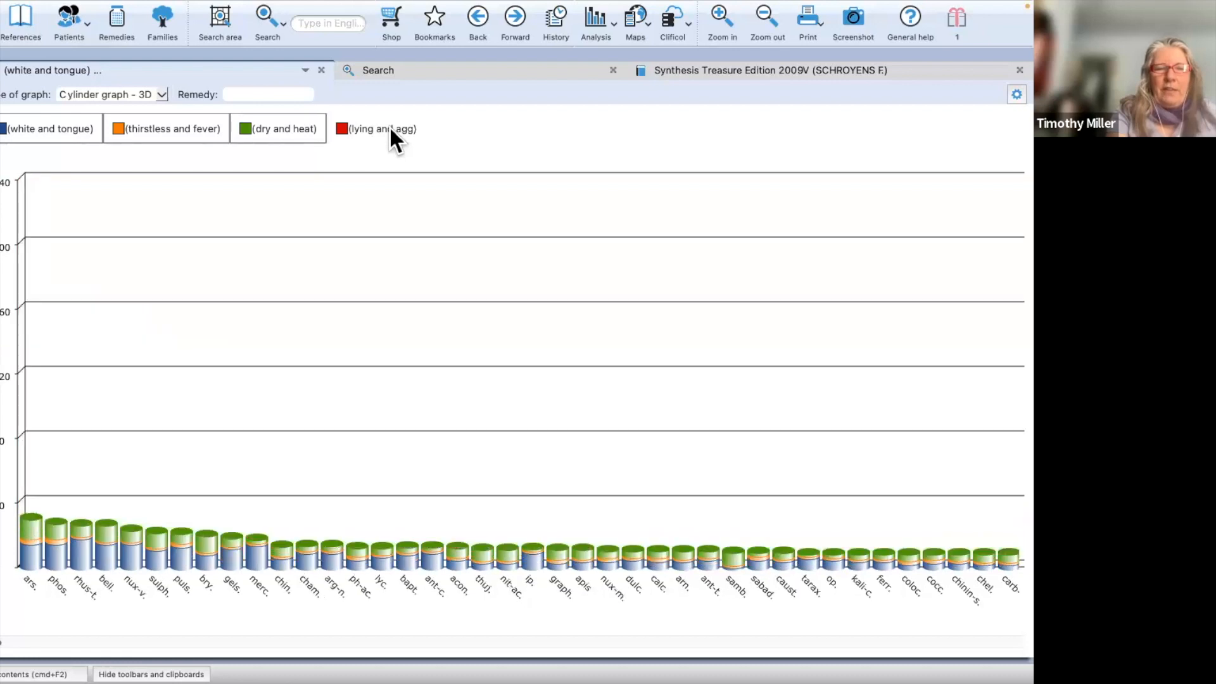
click(389, 127)
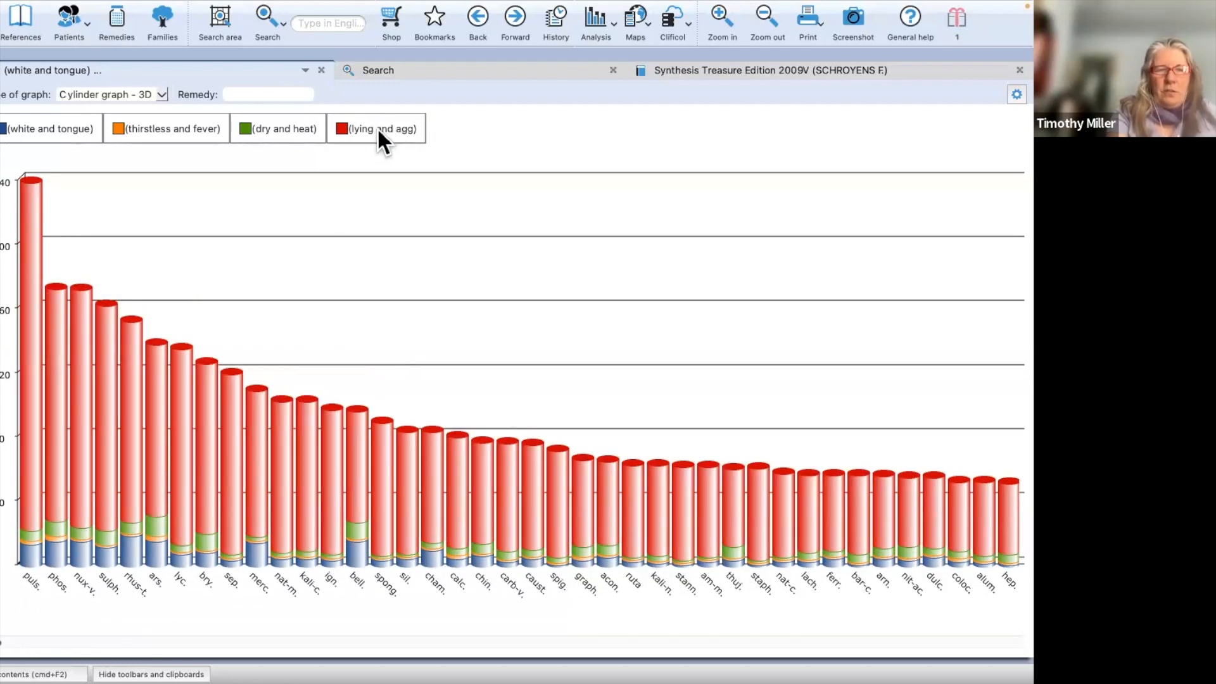
click(378, 127)
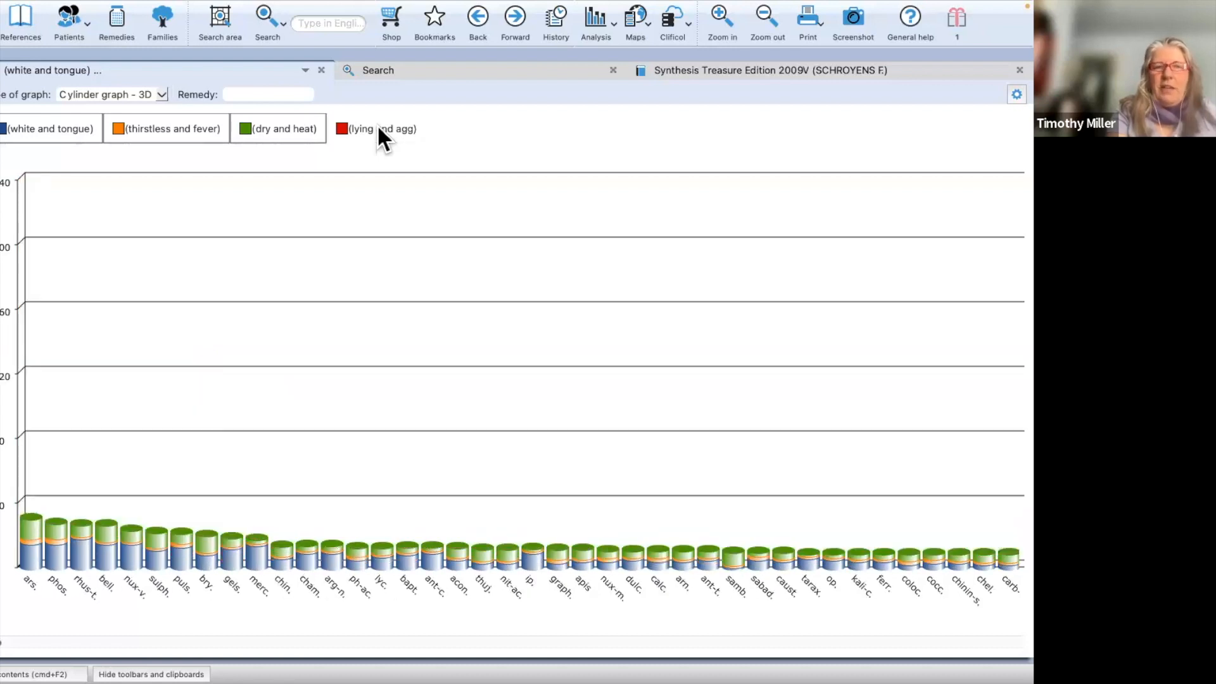
click(379, 127)
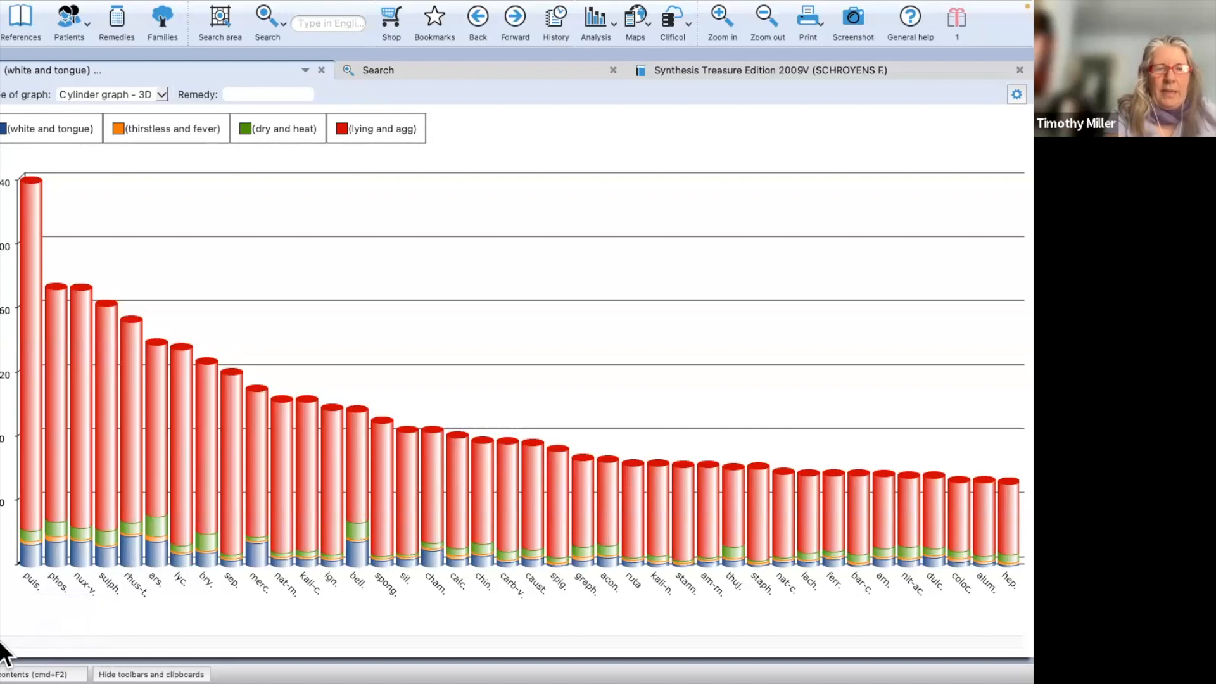
Step: Browse the graphed remedies, then open the combined search results for puls. and review its rubrics in the Synthesis repertory
drag(2, 641, 101, 643)
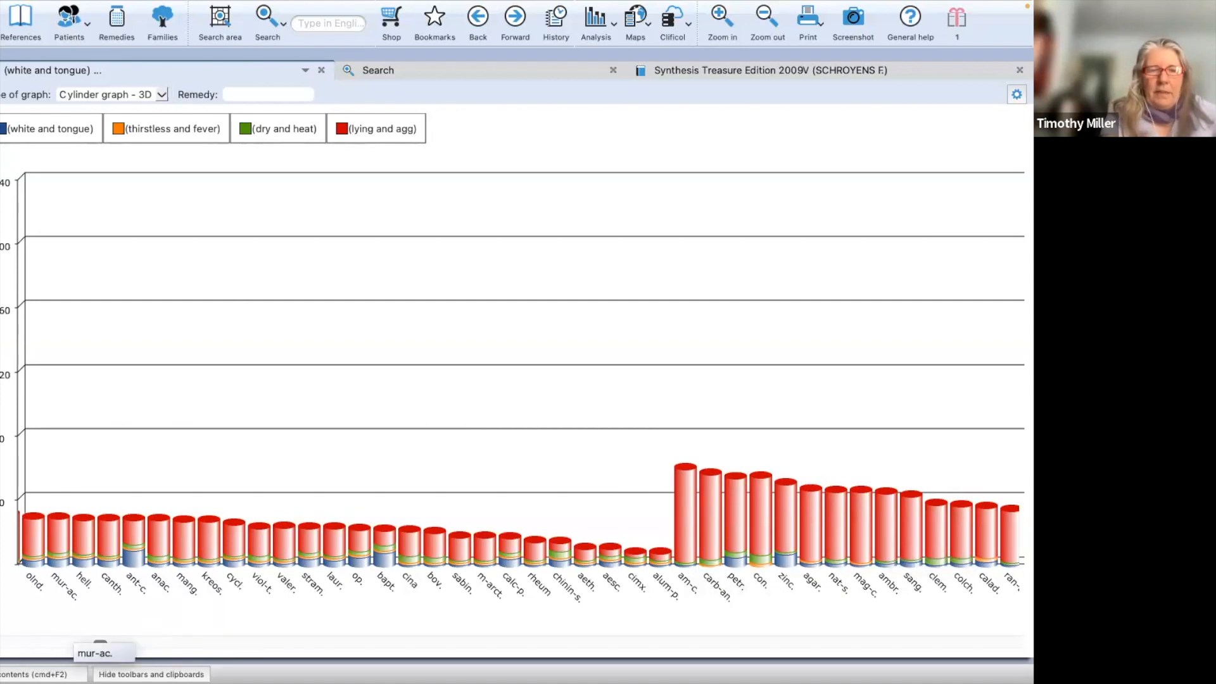
click(18, 643)
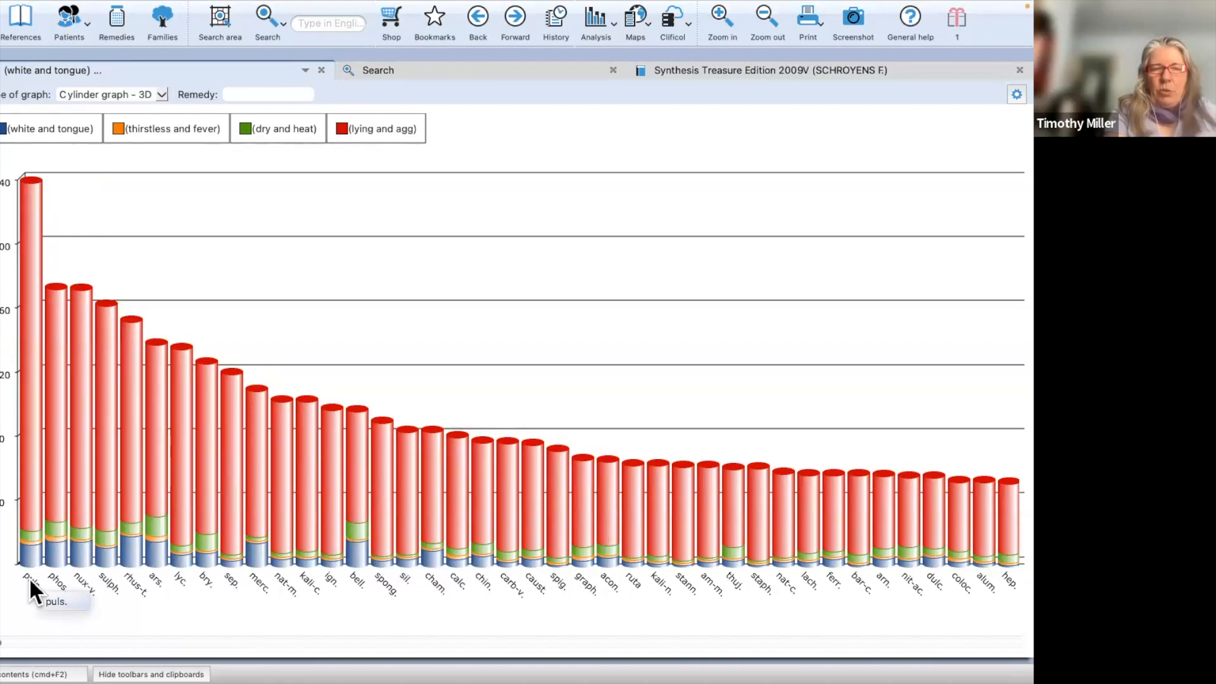
key(super+f)
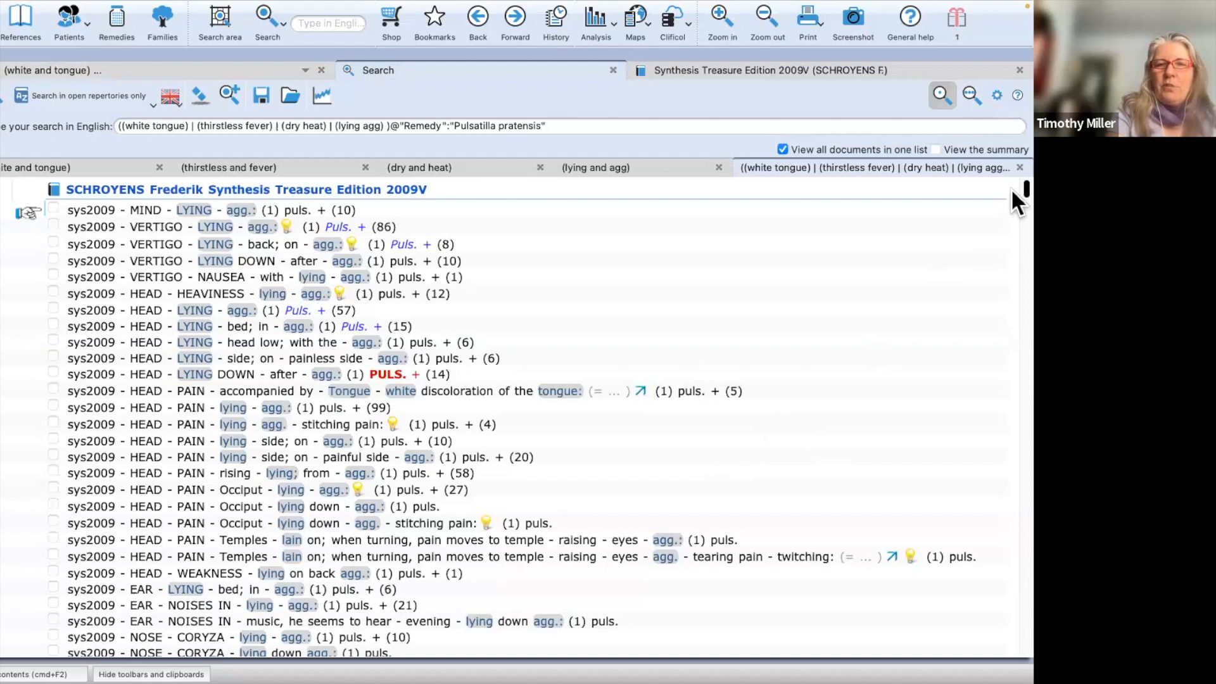
scroll(1013, 254, down, 5)
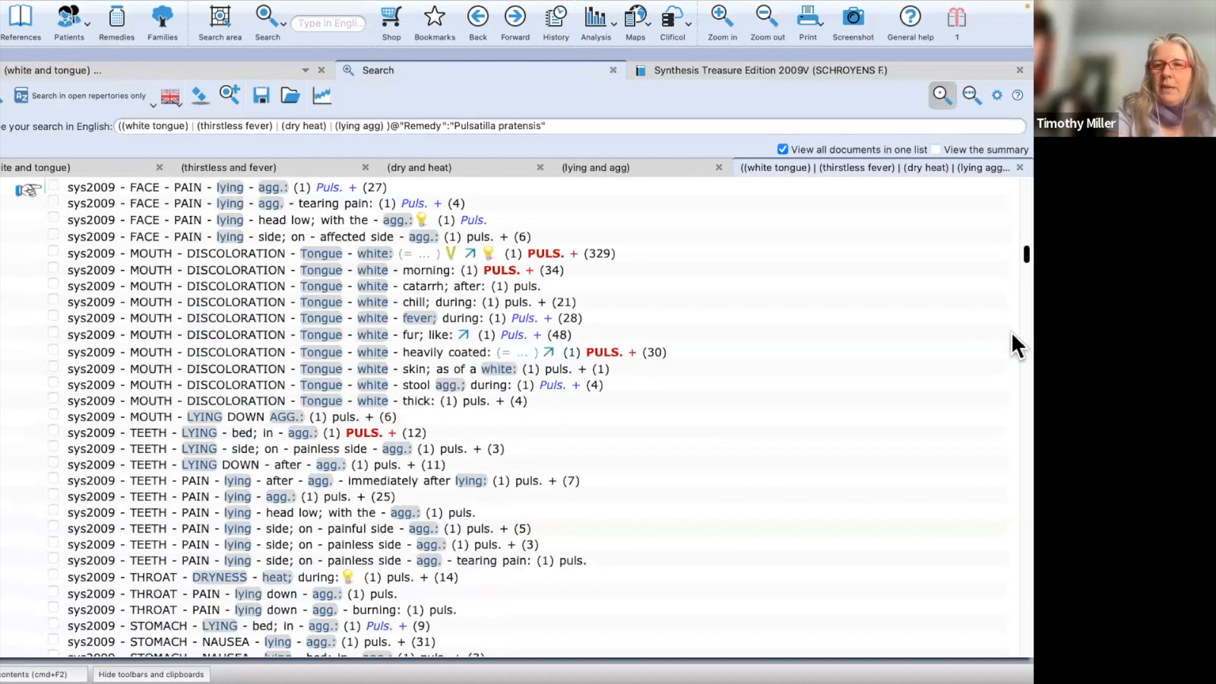
scroll(1012, 351, down, 10)
scroll(1011, 443, down, 10)
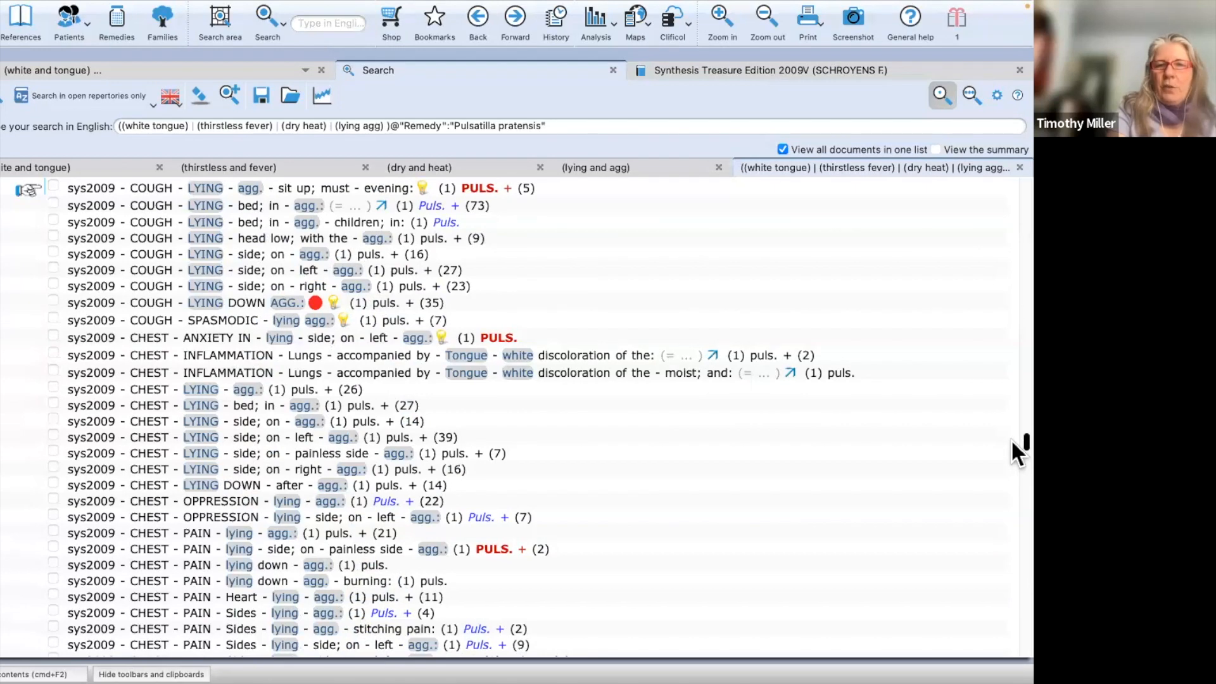
scroll(1014, 210, up, 15)
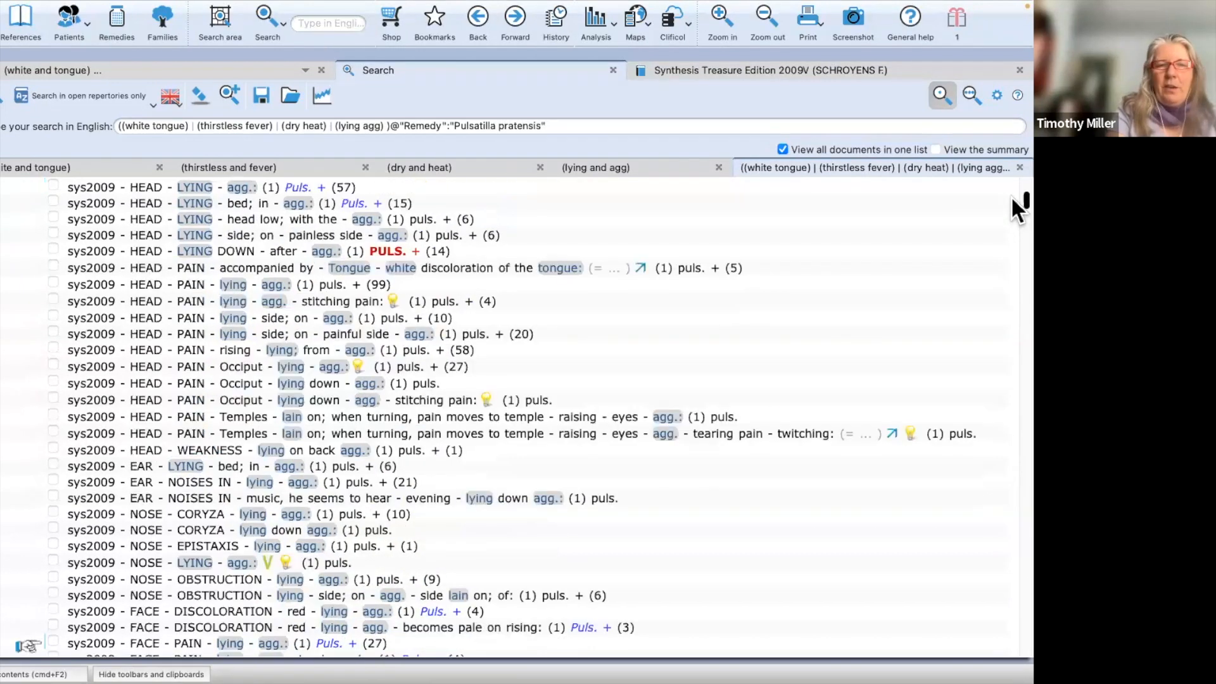
scroll(1012, 178, up, 3)
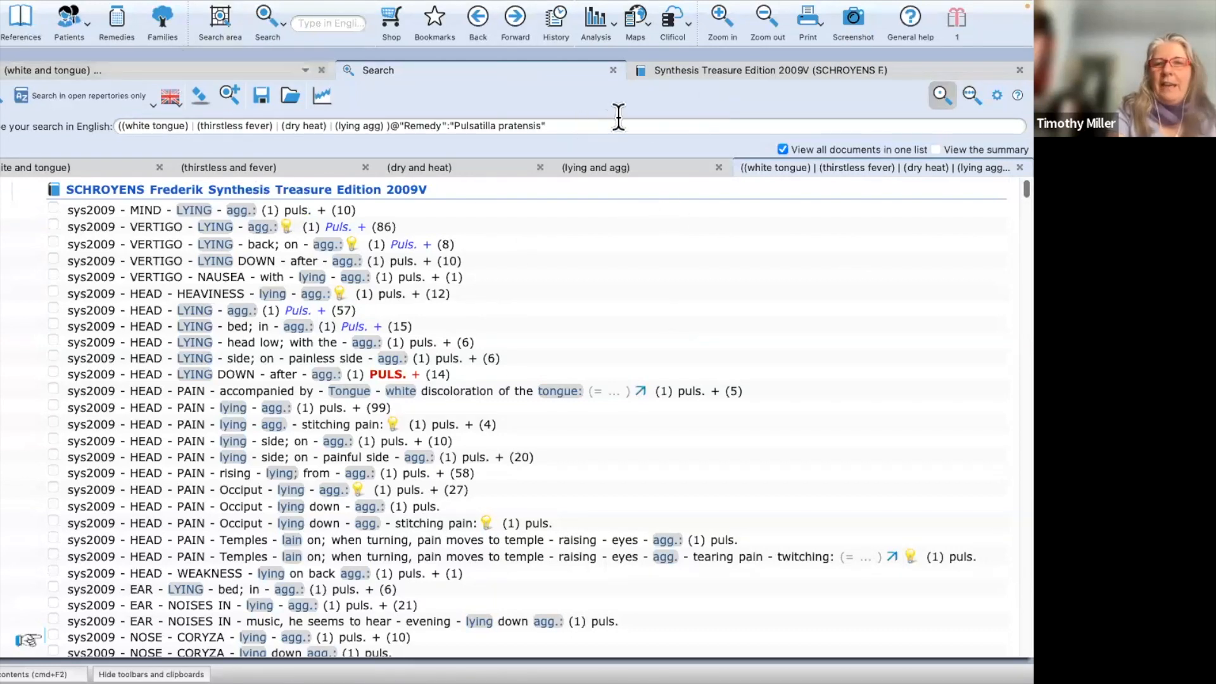
Step: Rerun the combined Pulsatilla pratensis search in all Keynotes references, view the remedy's information page from the Allen result, and return to the search
click(63, 97)
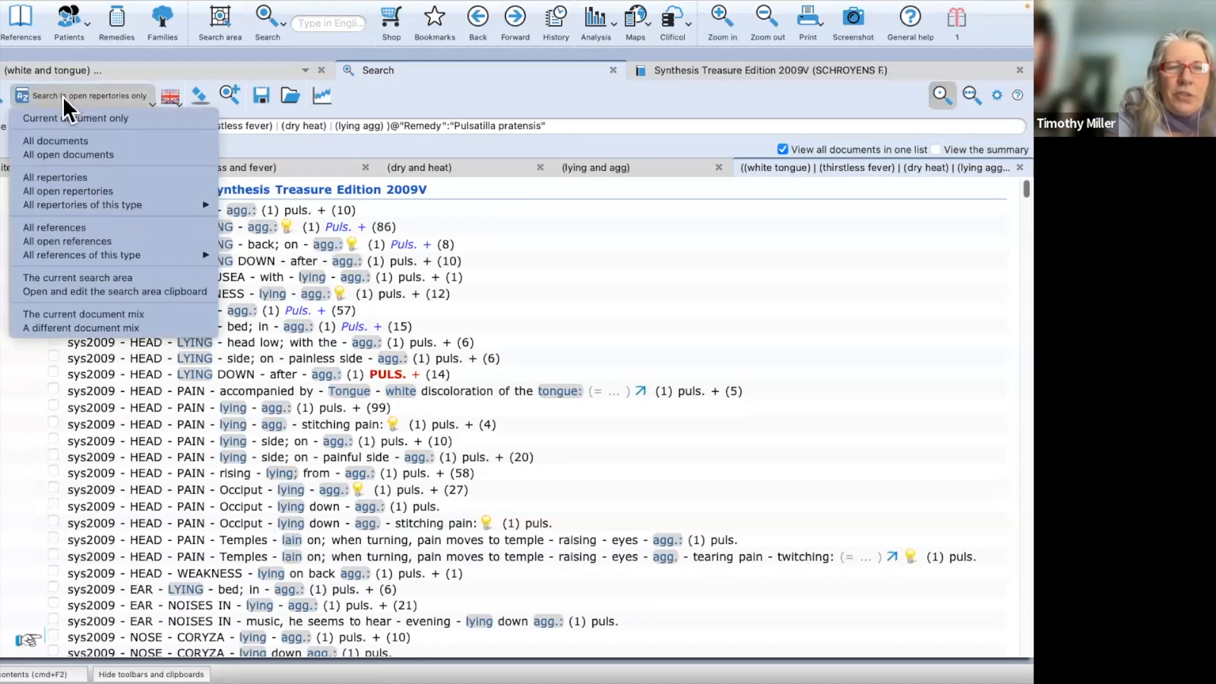
mouse_move(60, 251)
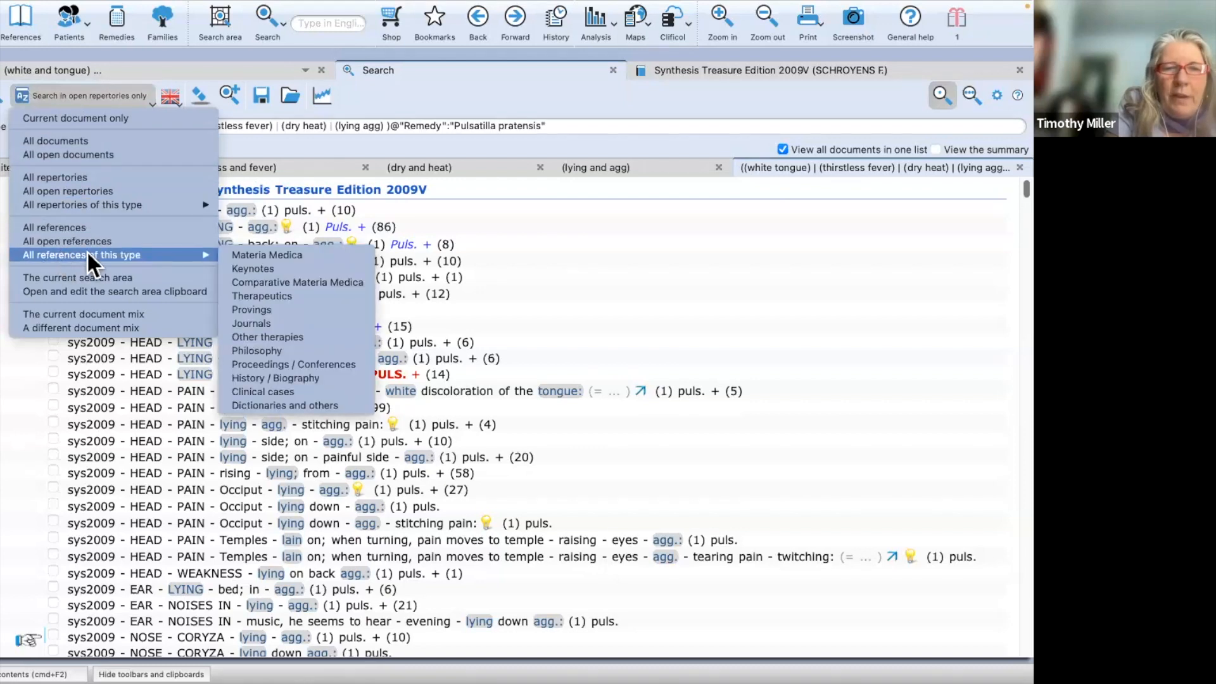
click(258, 267)
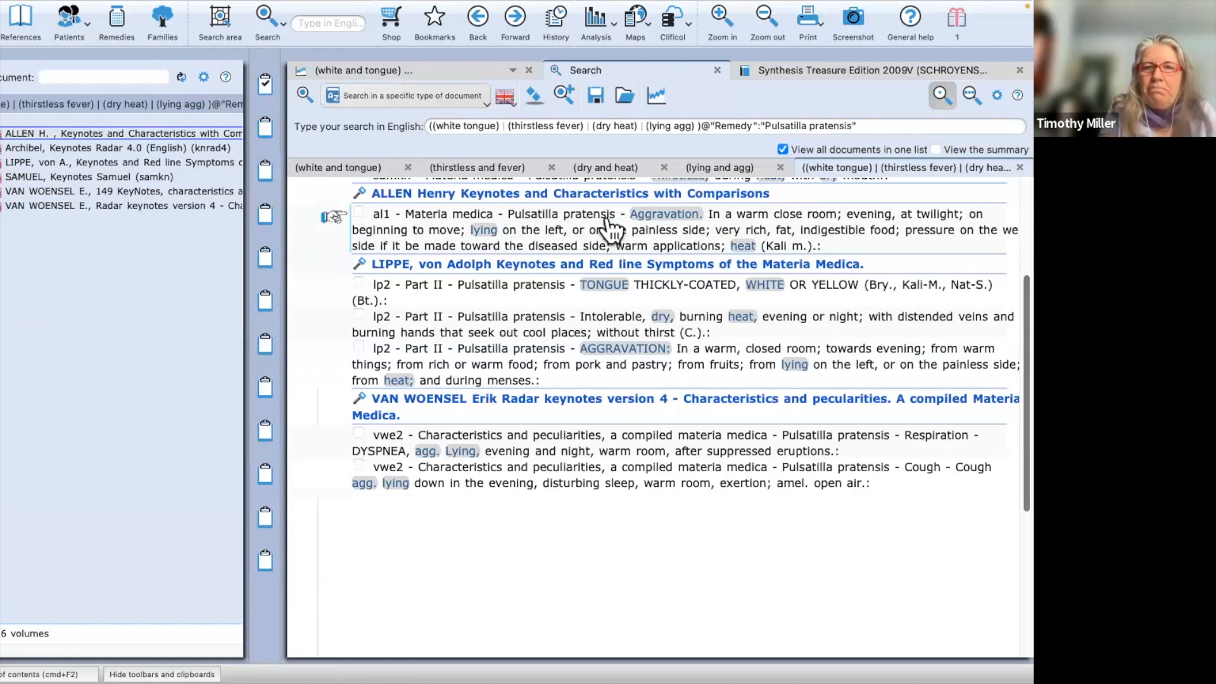
click(531, 220)
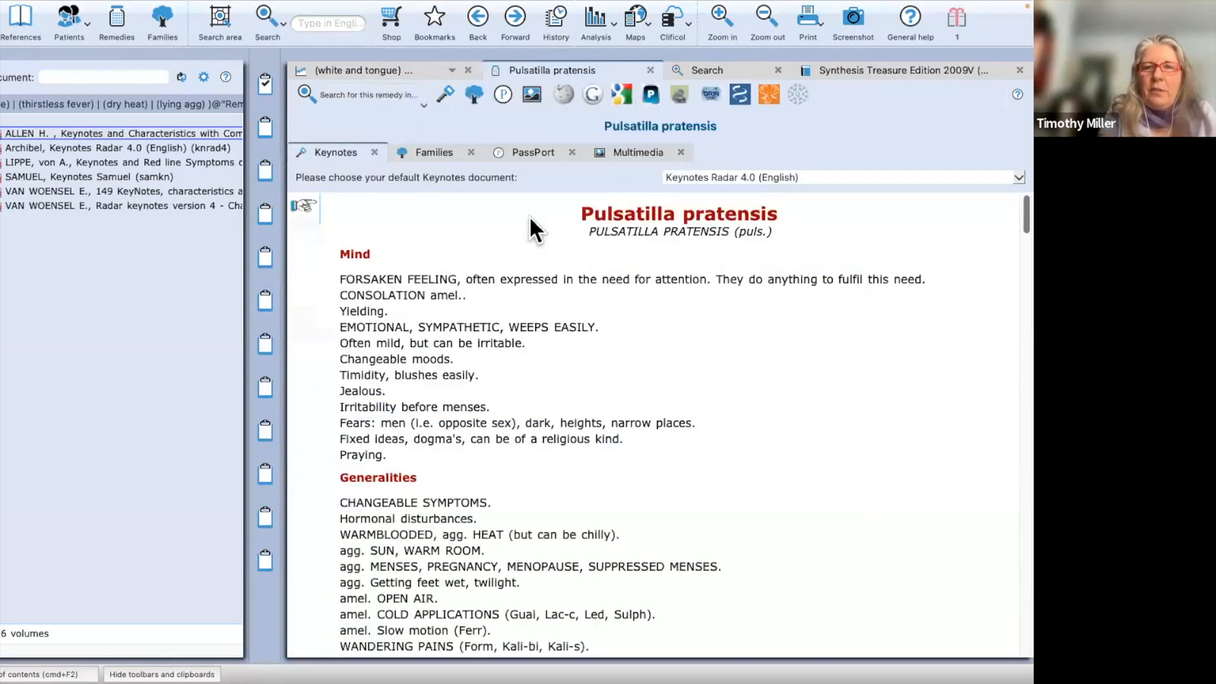
click(729, 64)
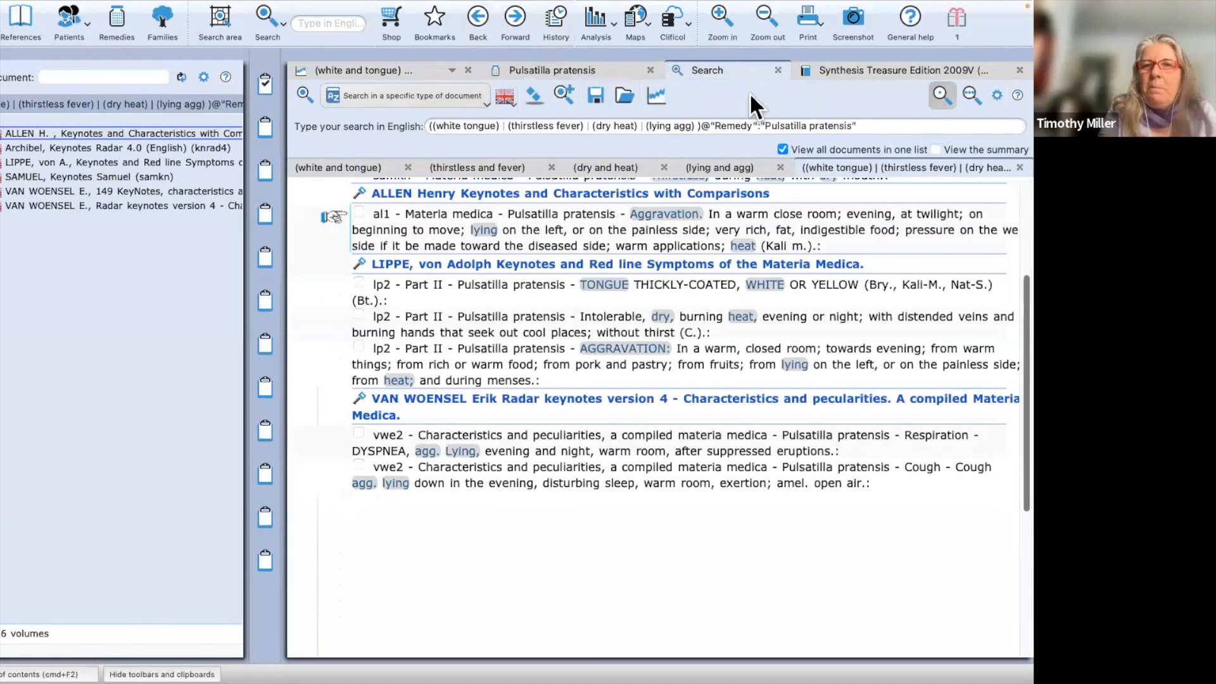
Step: Return to the graph, open the combined search results for sep., and rerun that search in the current search area
click(391, 67)
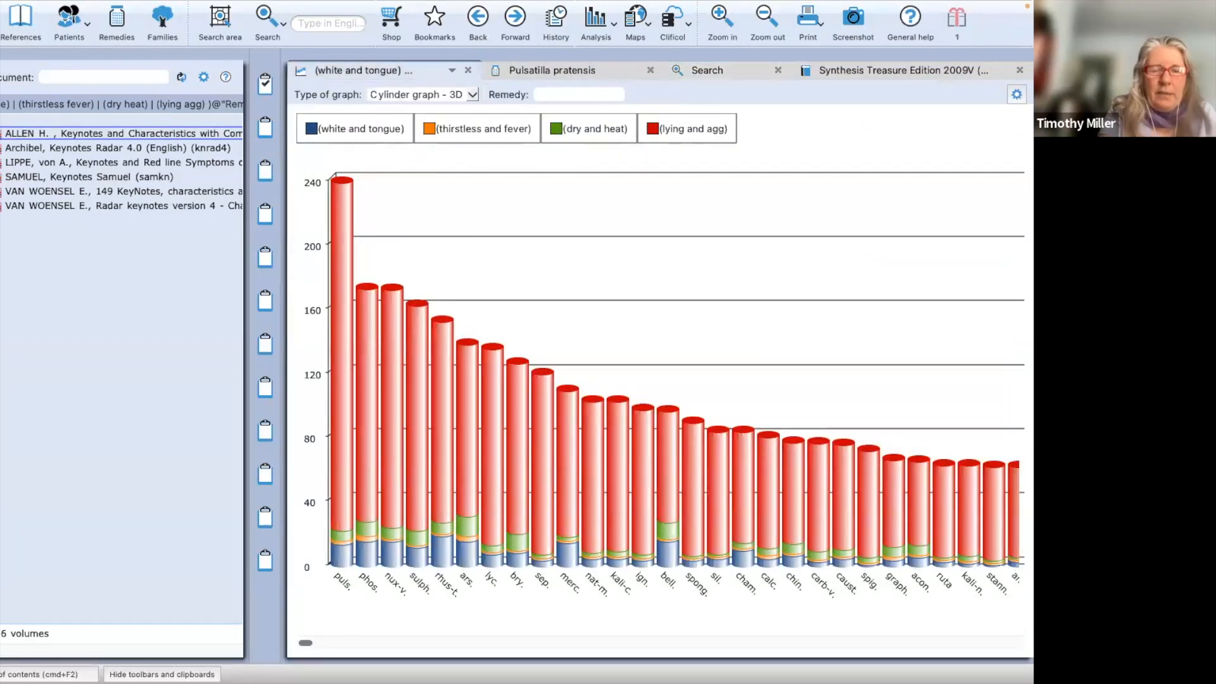
drag(284, 539, 181, 583)
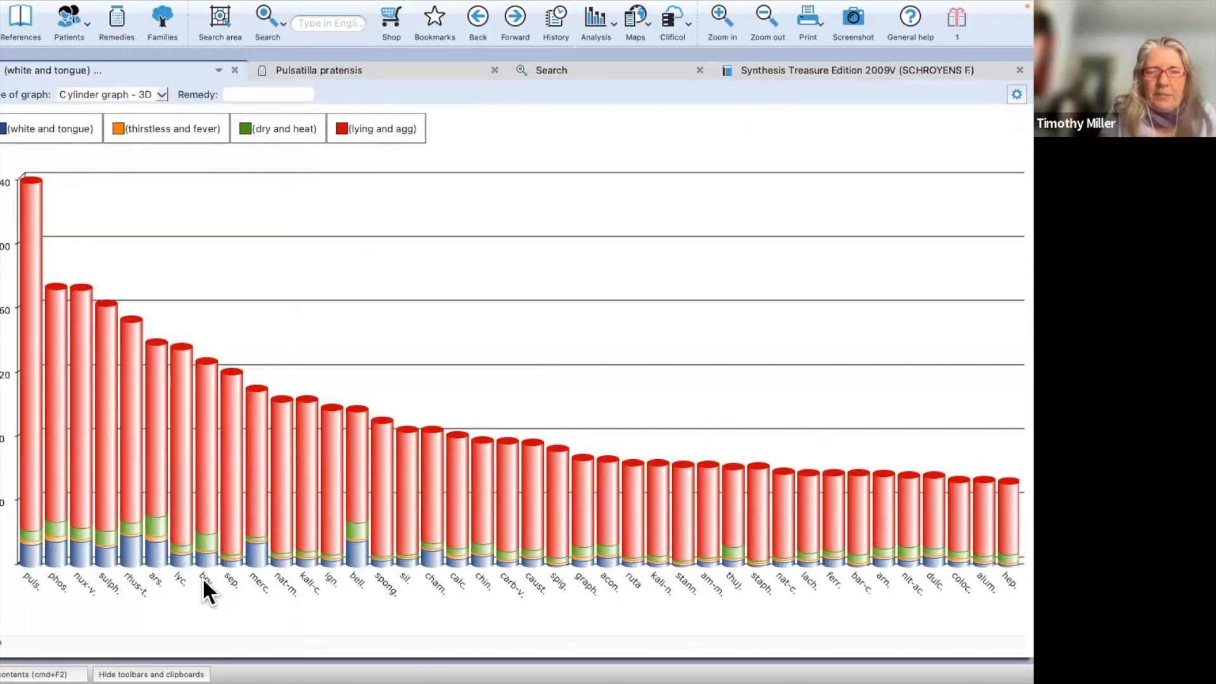
double_click(229, 577)
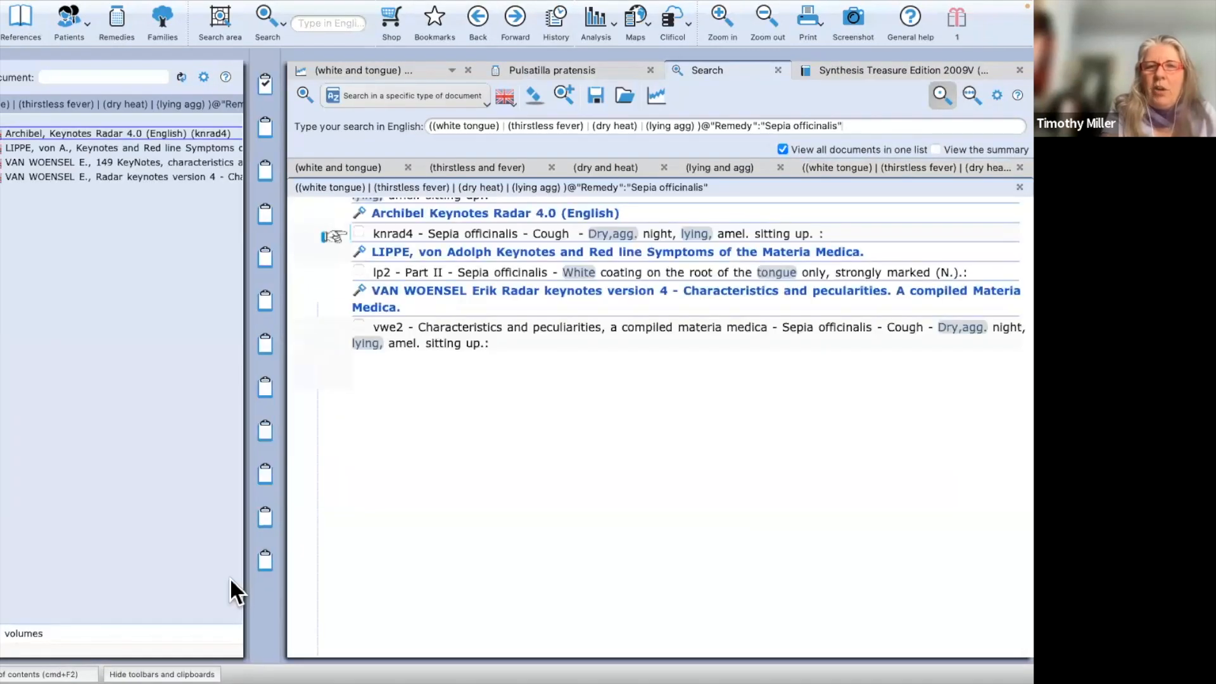
click(417, 95)
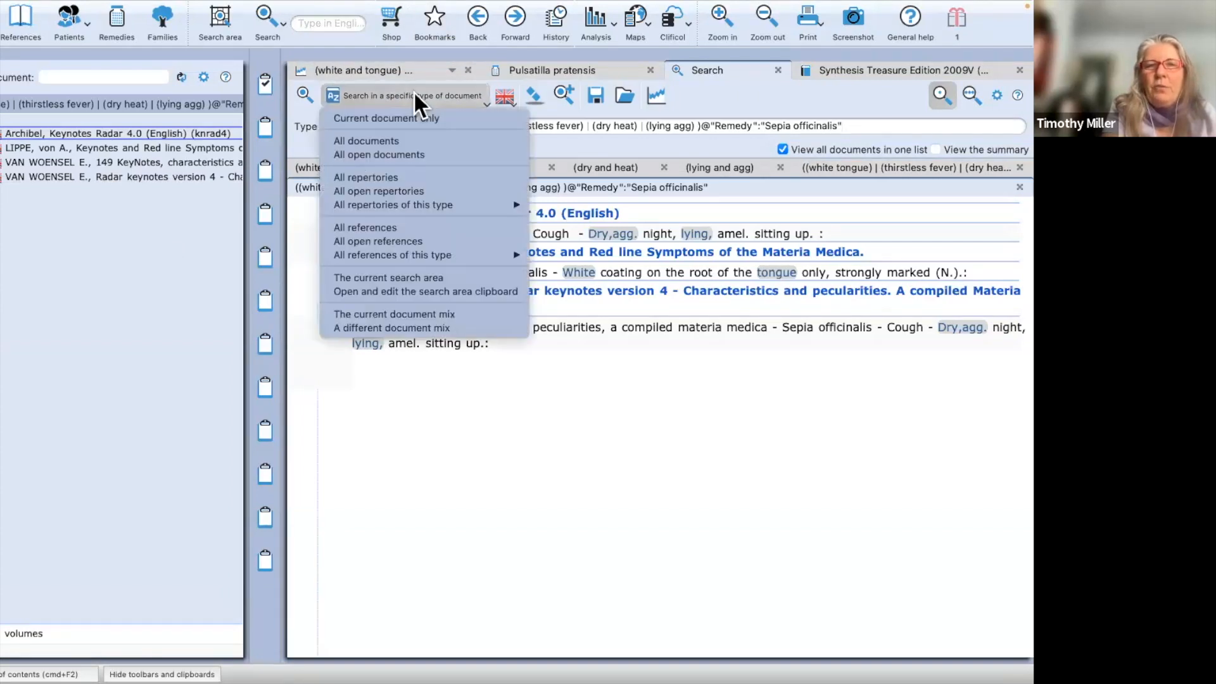
click(392, 278)
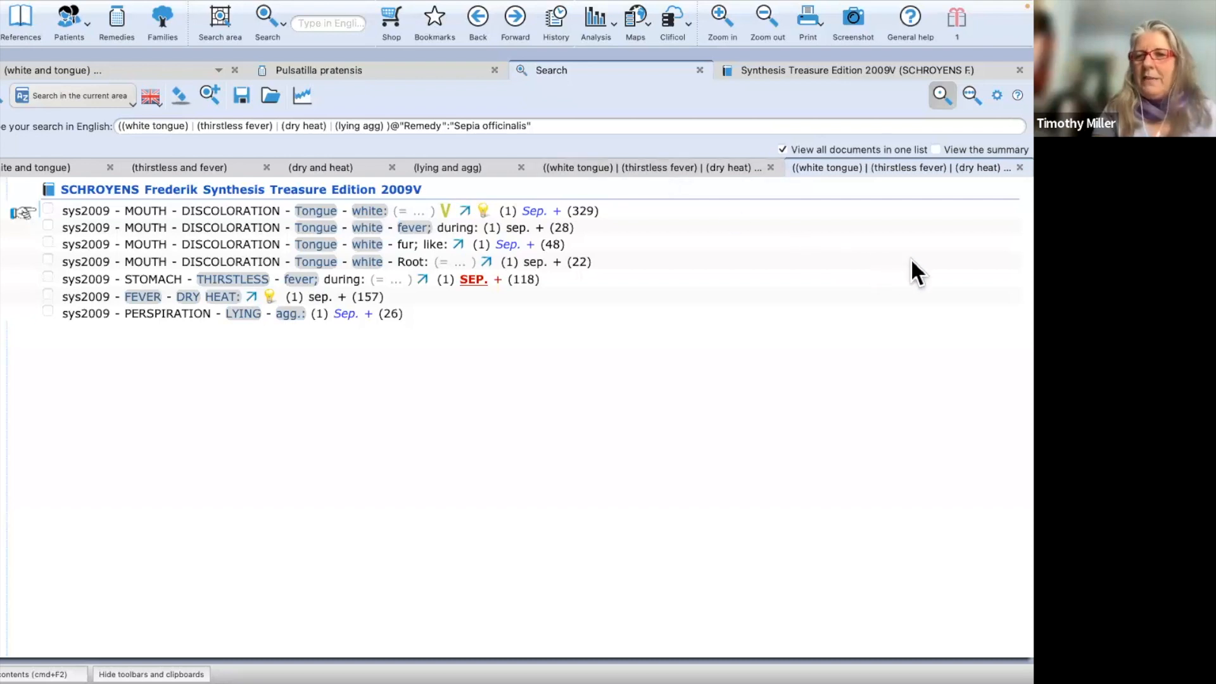
Step: Switch to Radar Opus Advanced Search.pdf in Preview and show page 19 with the five-search cylinder graph
mouse_move(2, 2)
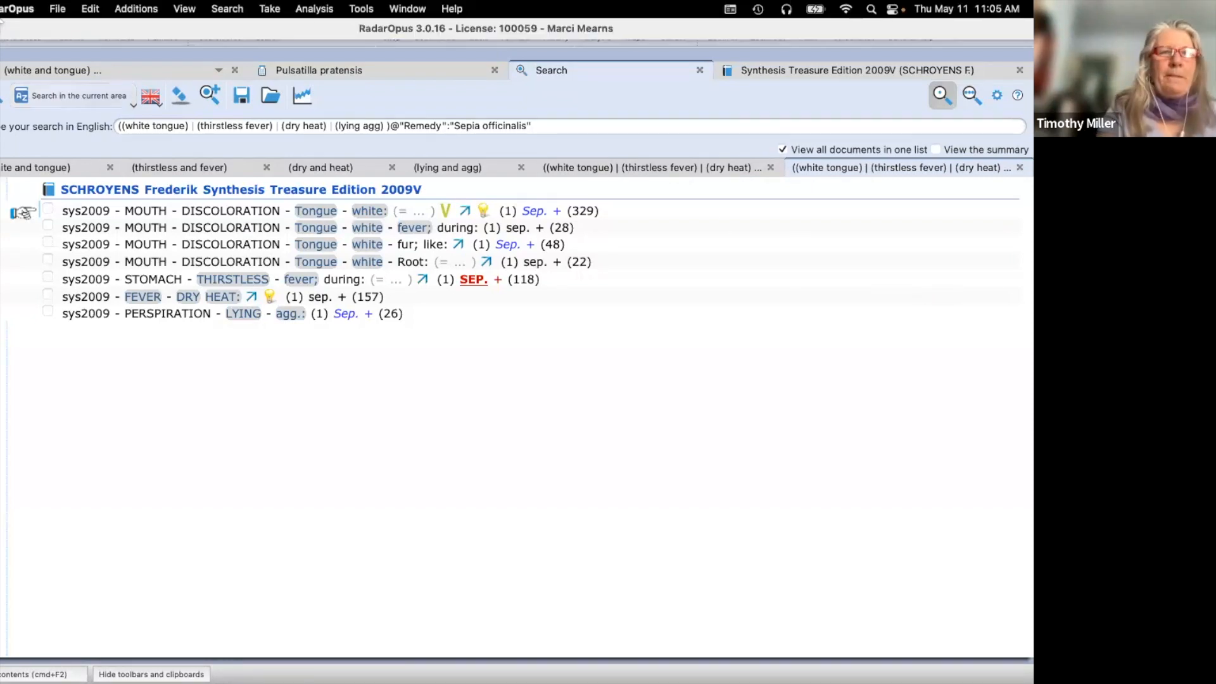
click(1, 29)
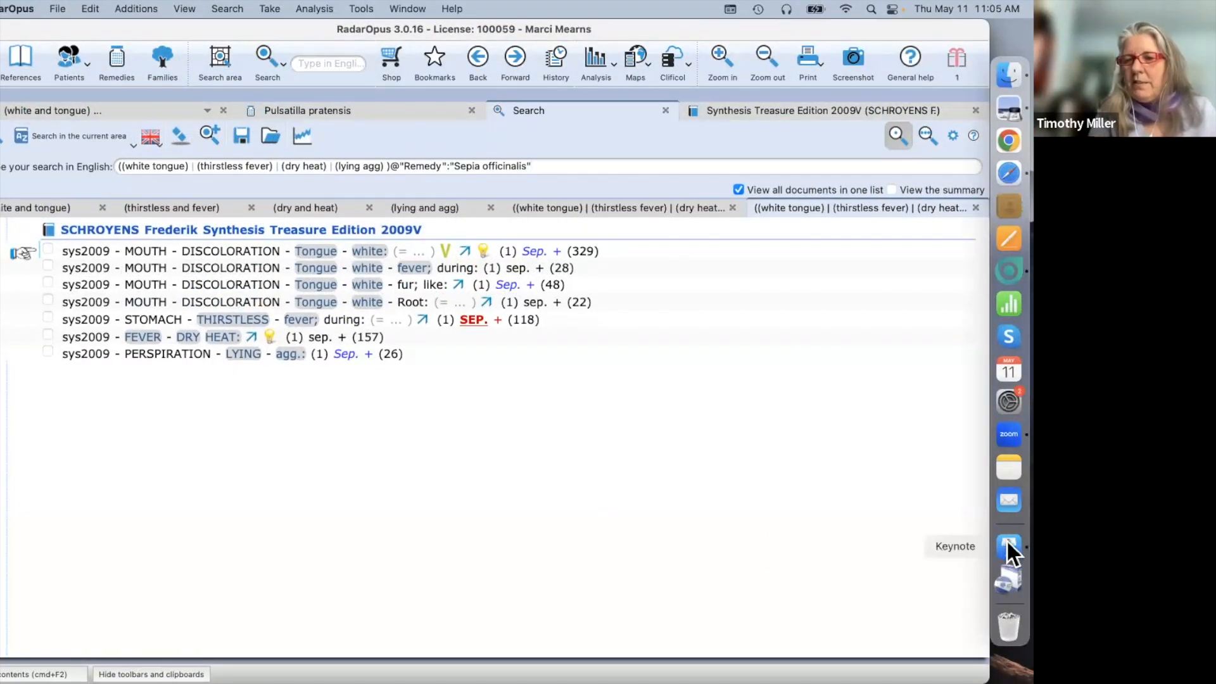
click(1010, 109)
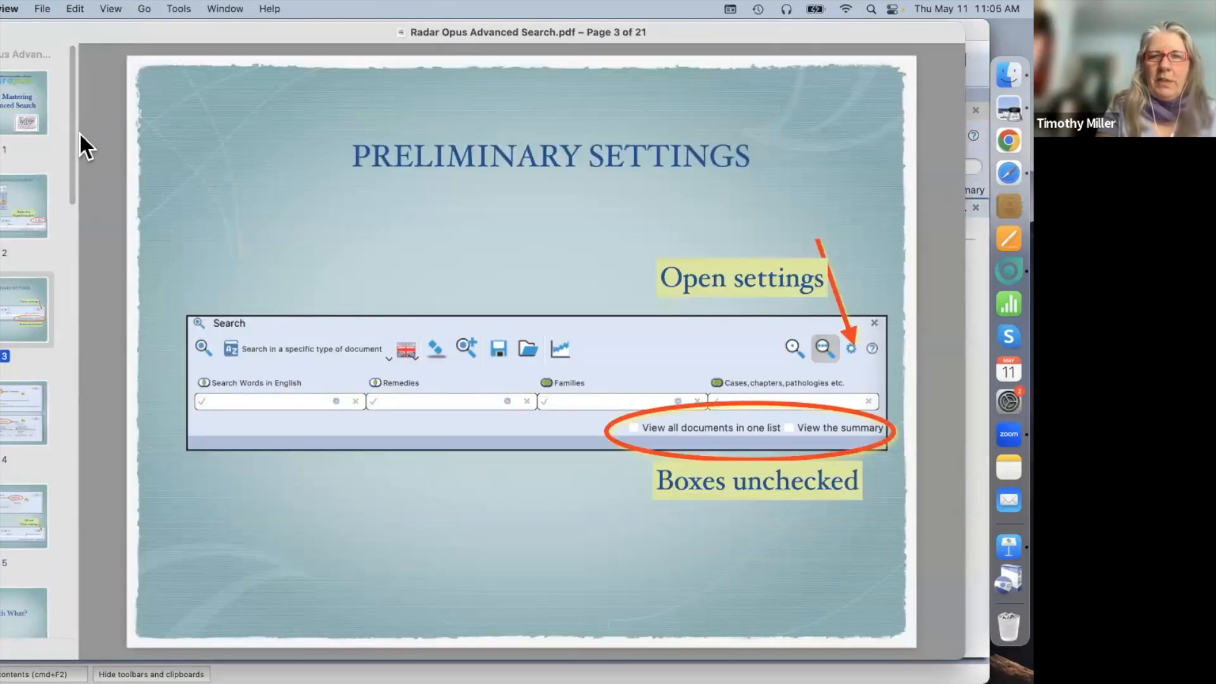
drag(79, 132, 80, 164)
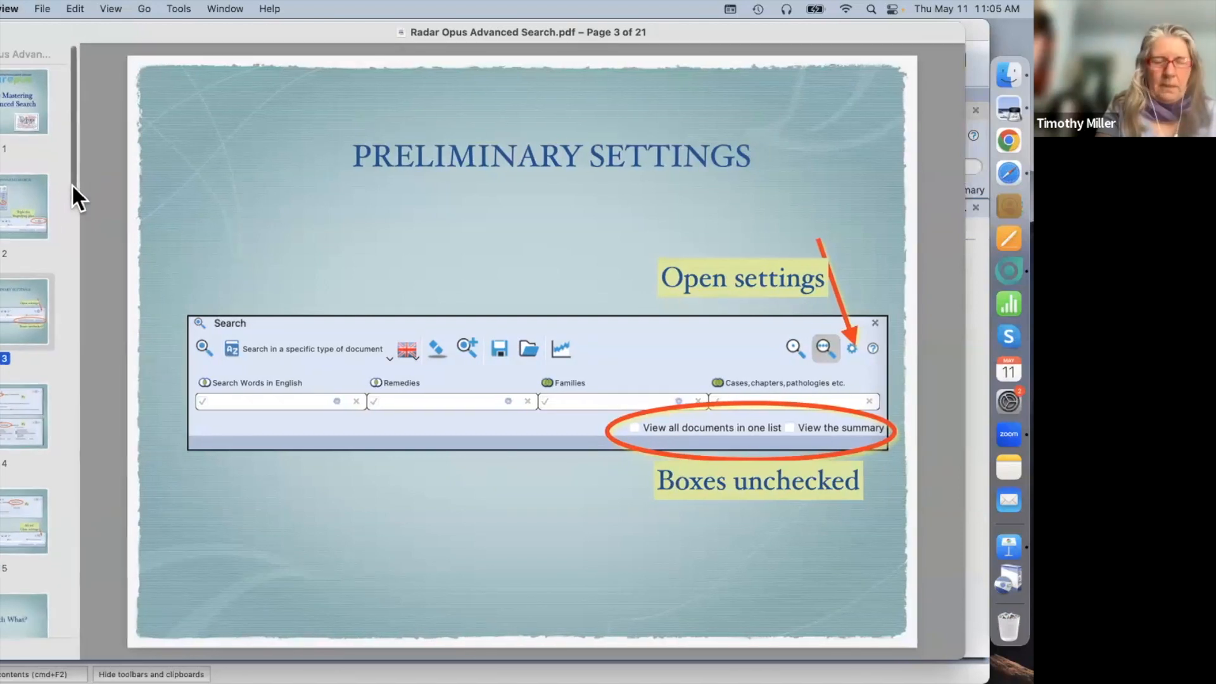
scroll(75, 628, down, 20)
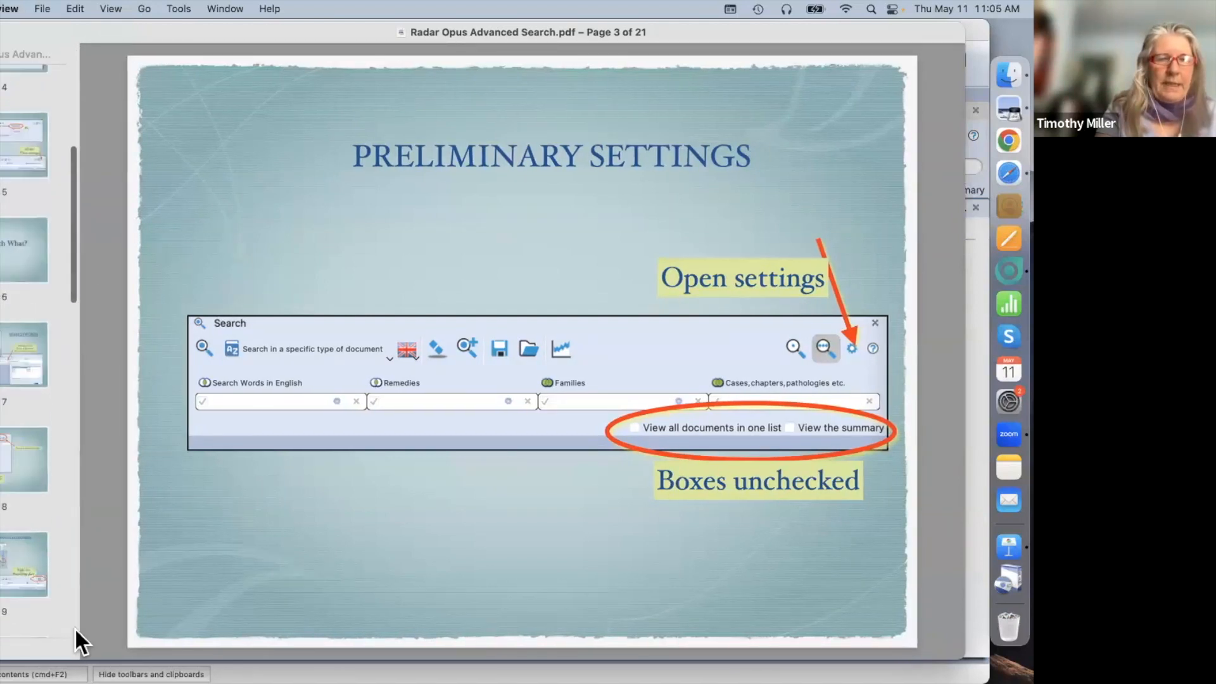
click(5, 364)
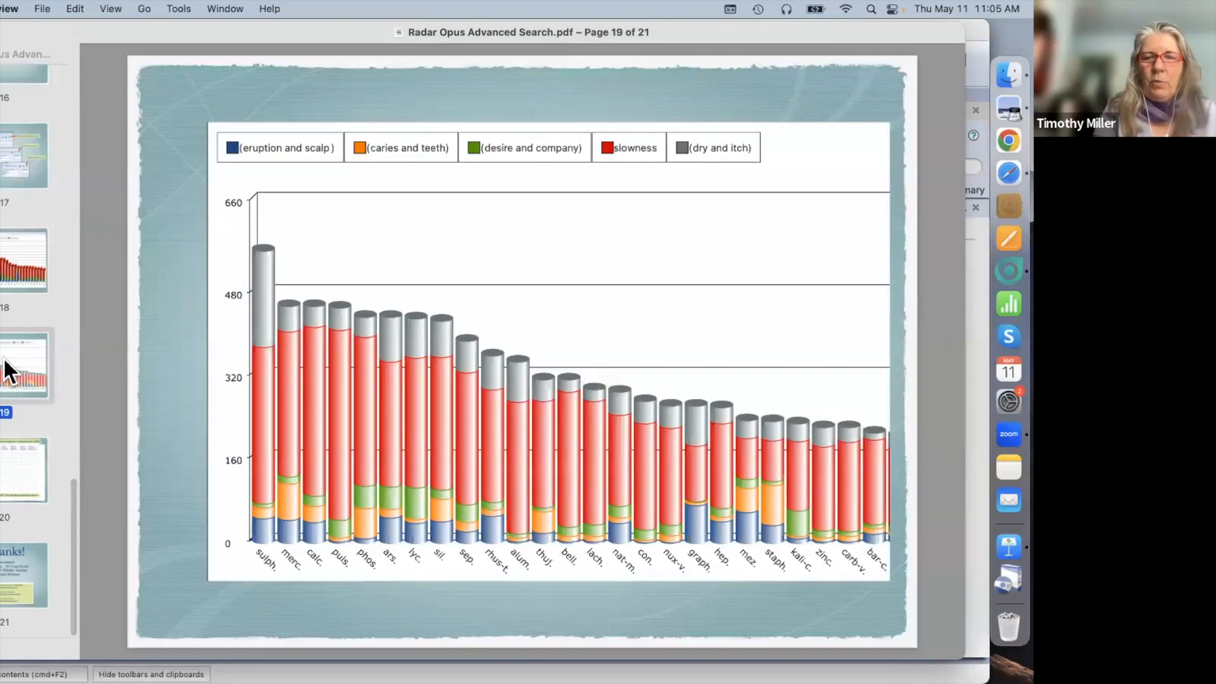
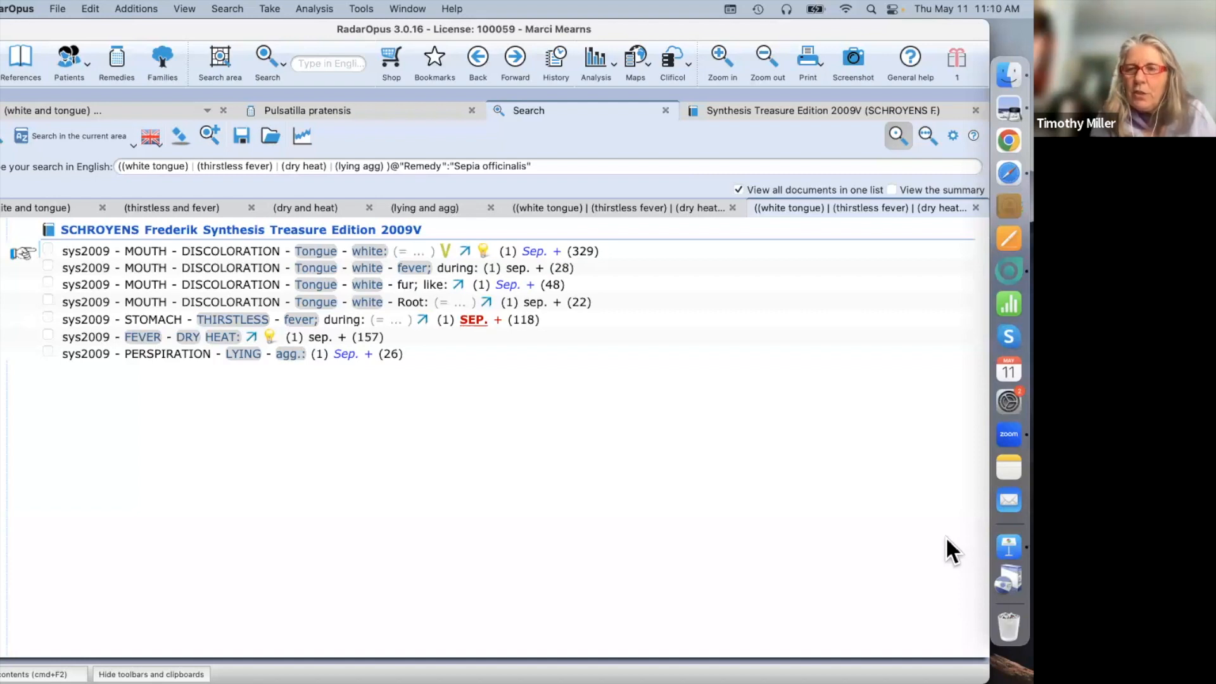
Step: Change the search to advanced search mode and clear all existing searches
click(631, 127)
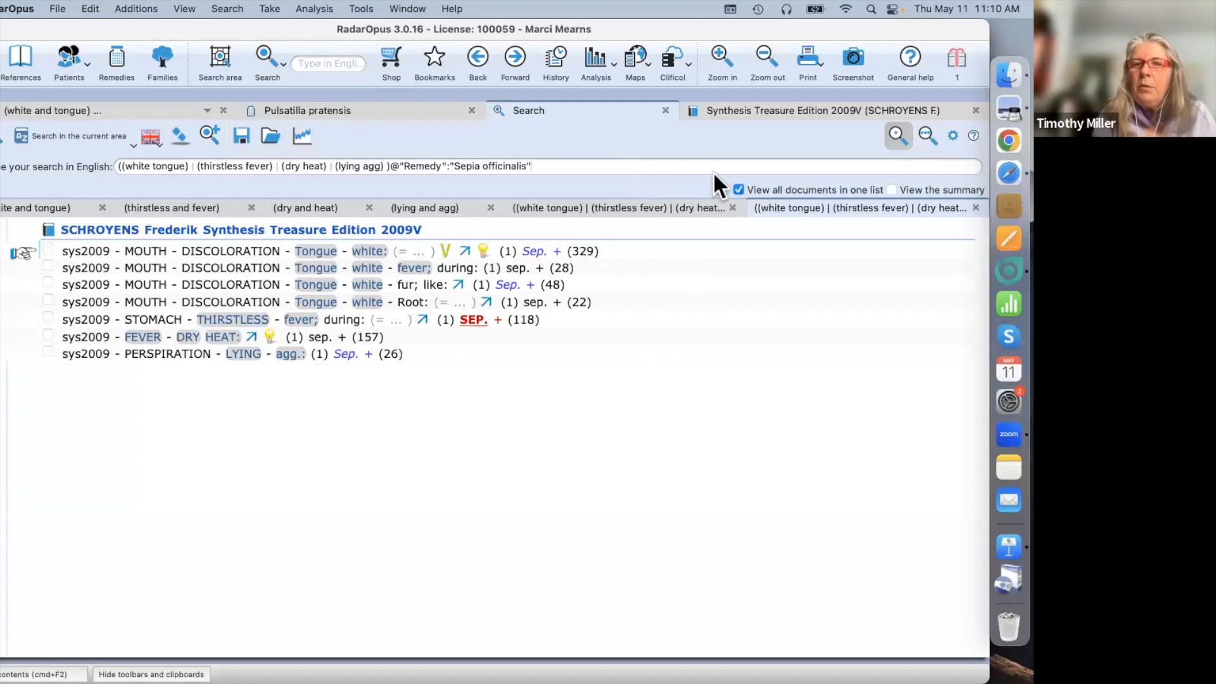
click(758, 135)
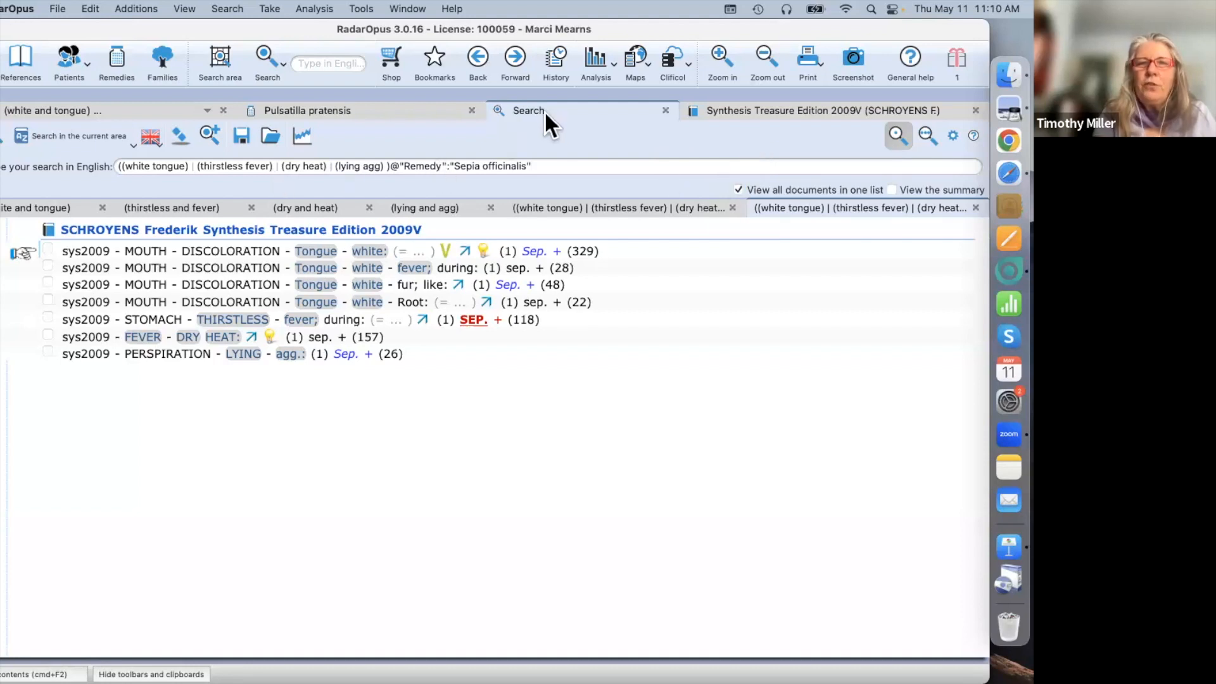
click(900, 152)
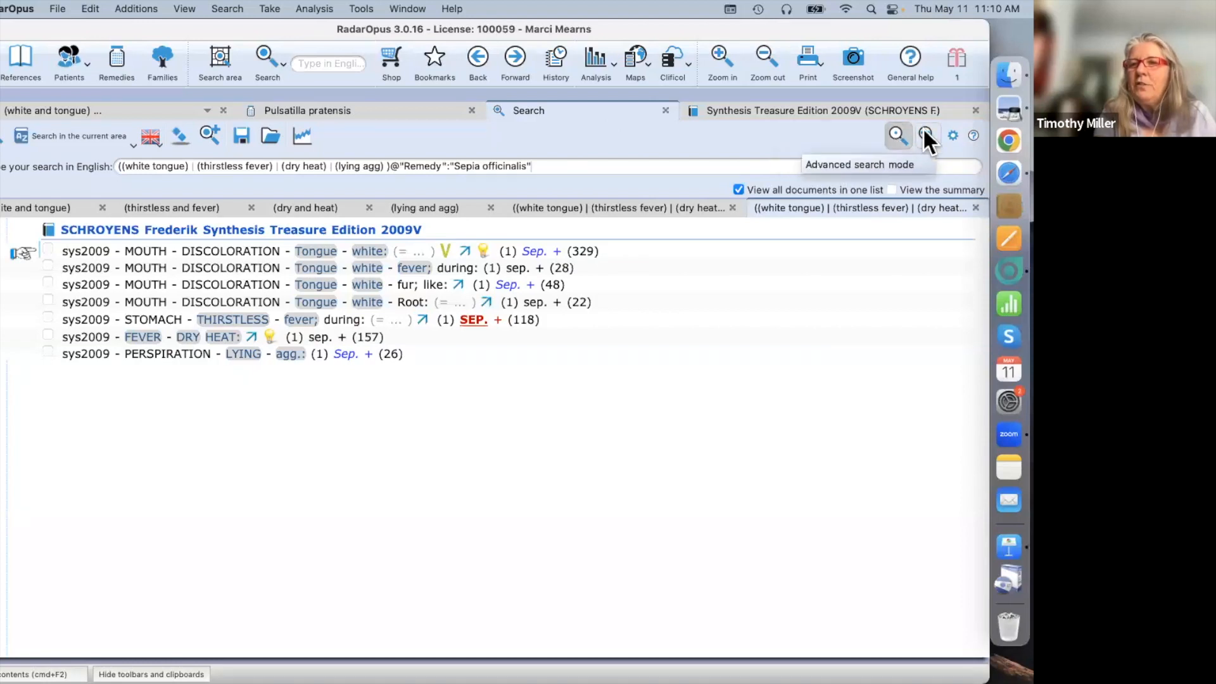
click(924, 132)
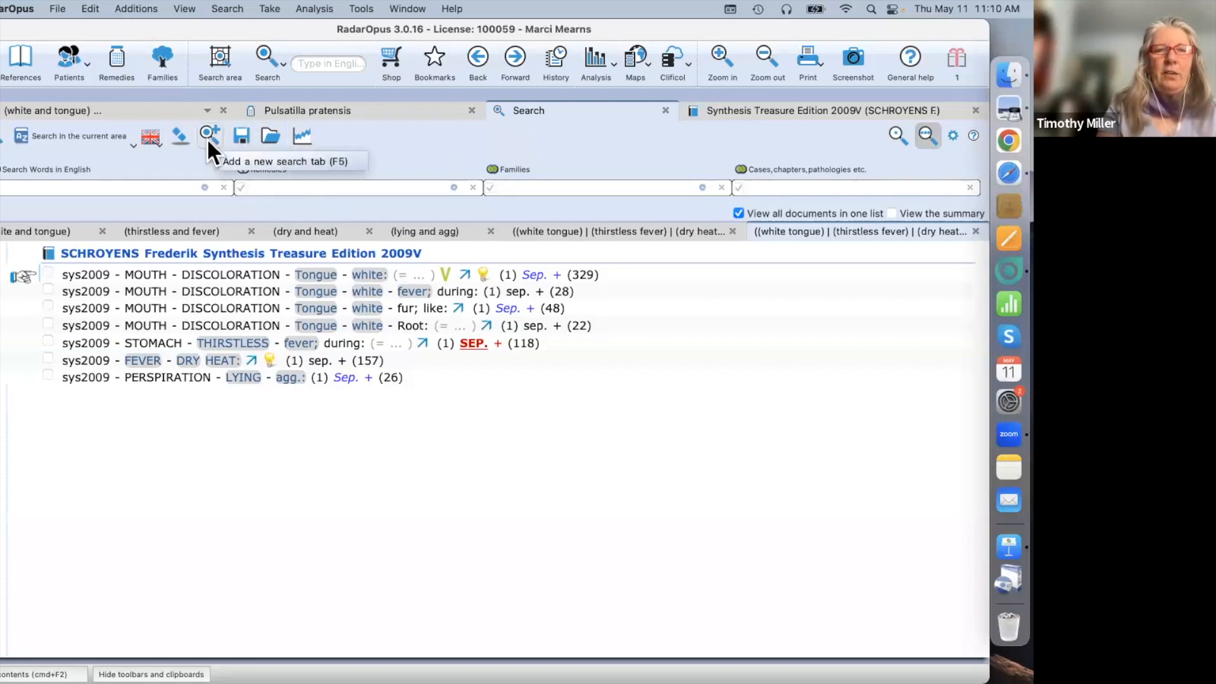
click(178, 131)
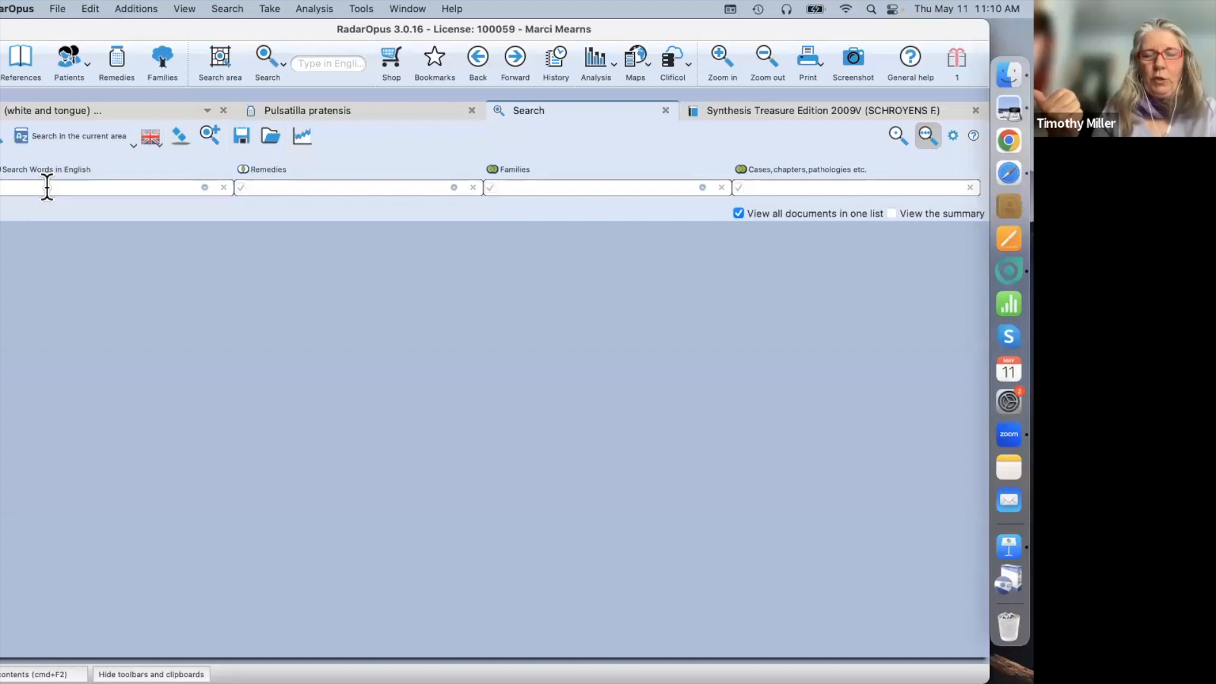
Step: Enter stomach, fear and heat as three separate English search words
text(stomach)
key(Return)
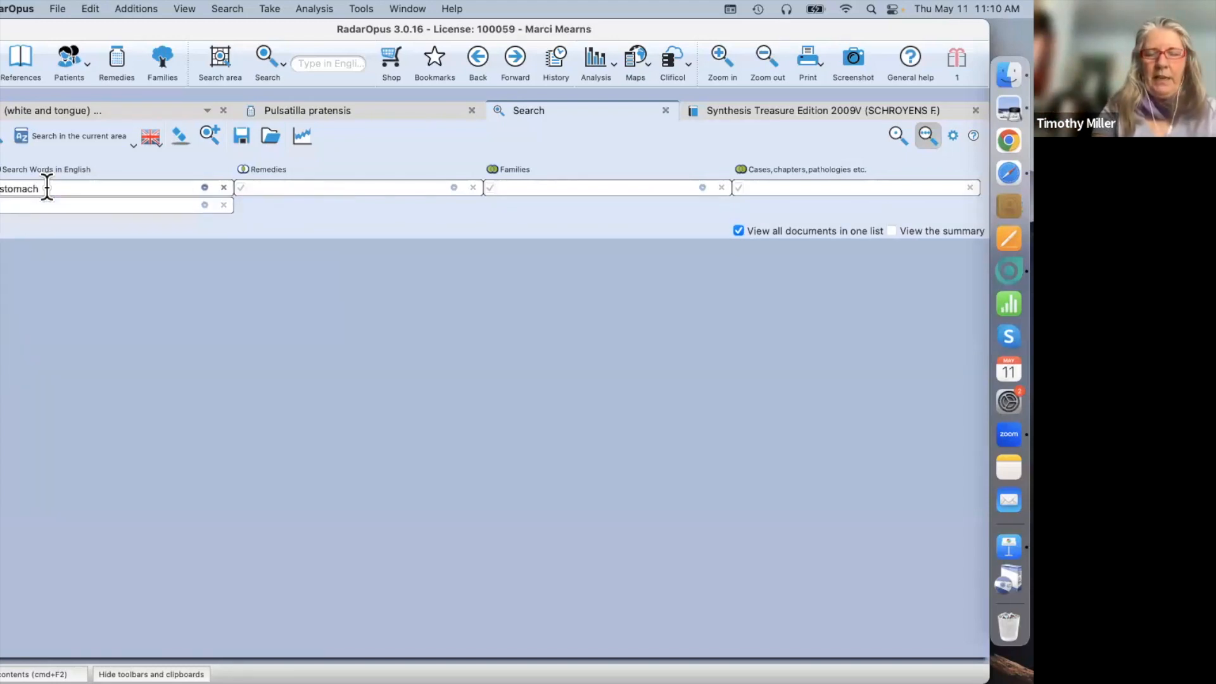
text(fear)
key(Return)
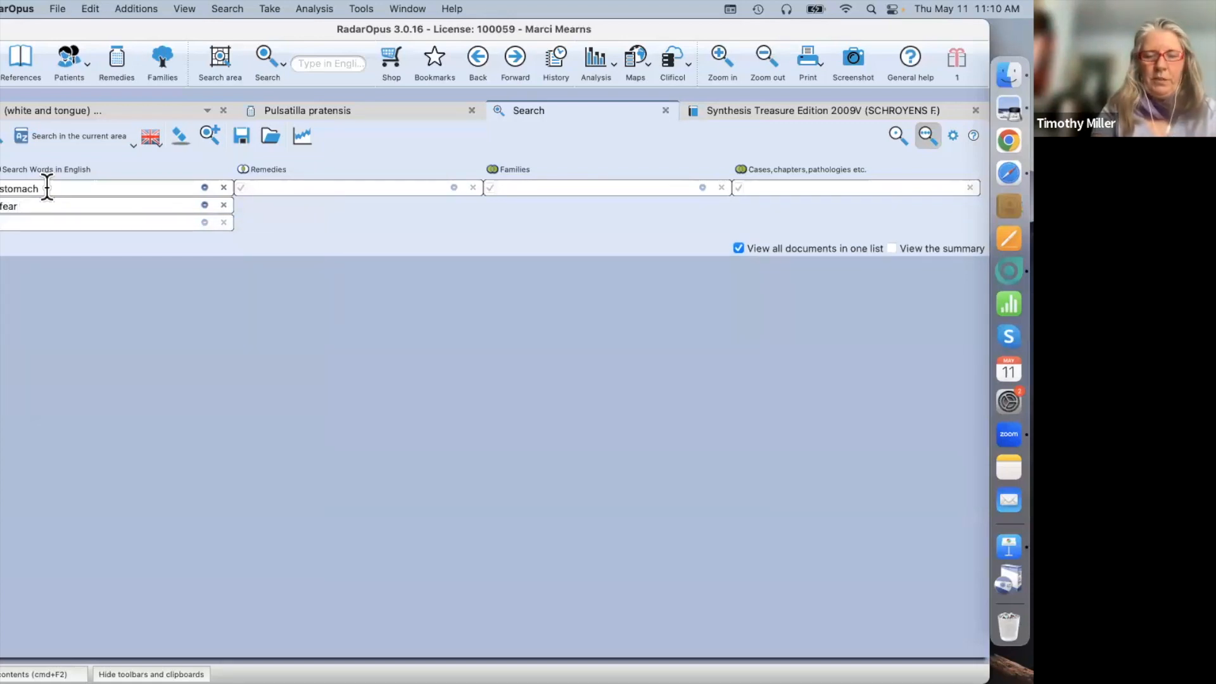
text(heat)
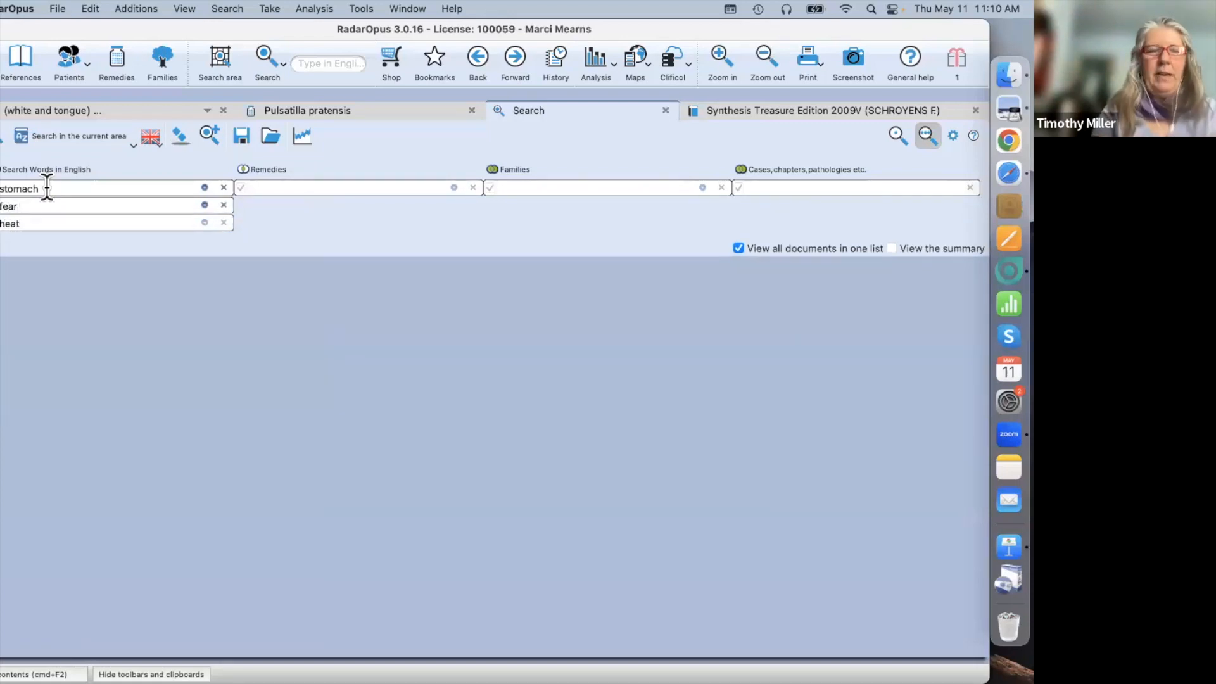
key(Return)
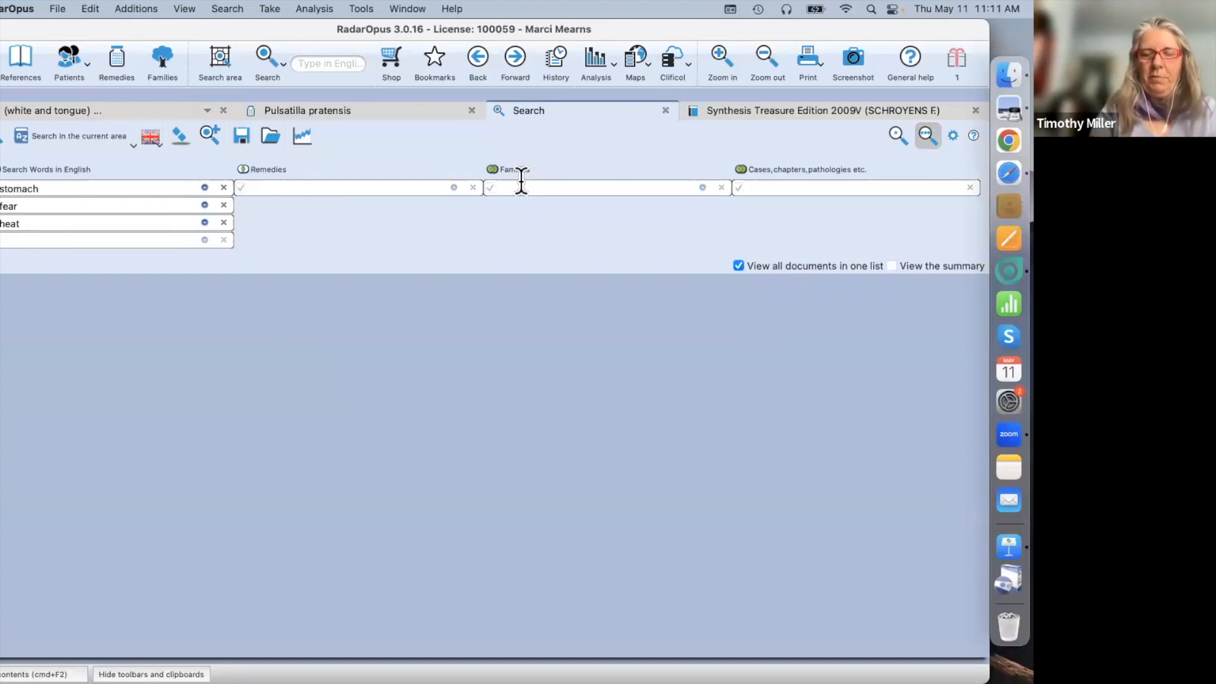
Step: Add the Mammalia family to the stomach, fear and heat search and run it
text(m)
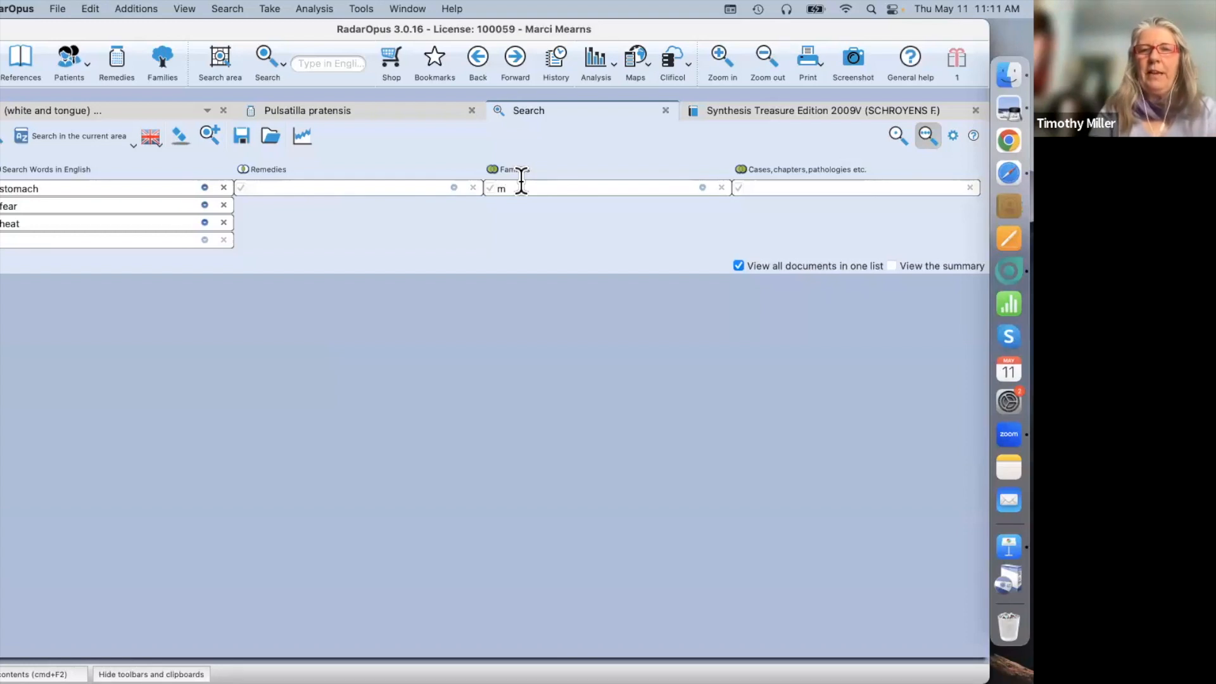
text(amm)
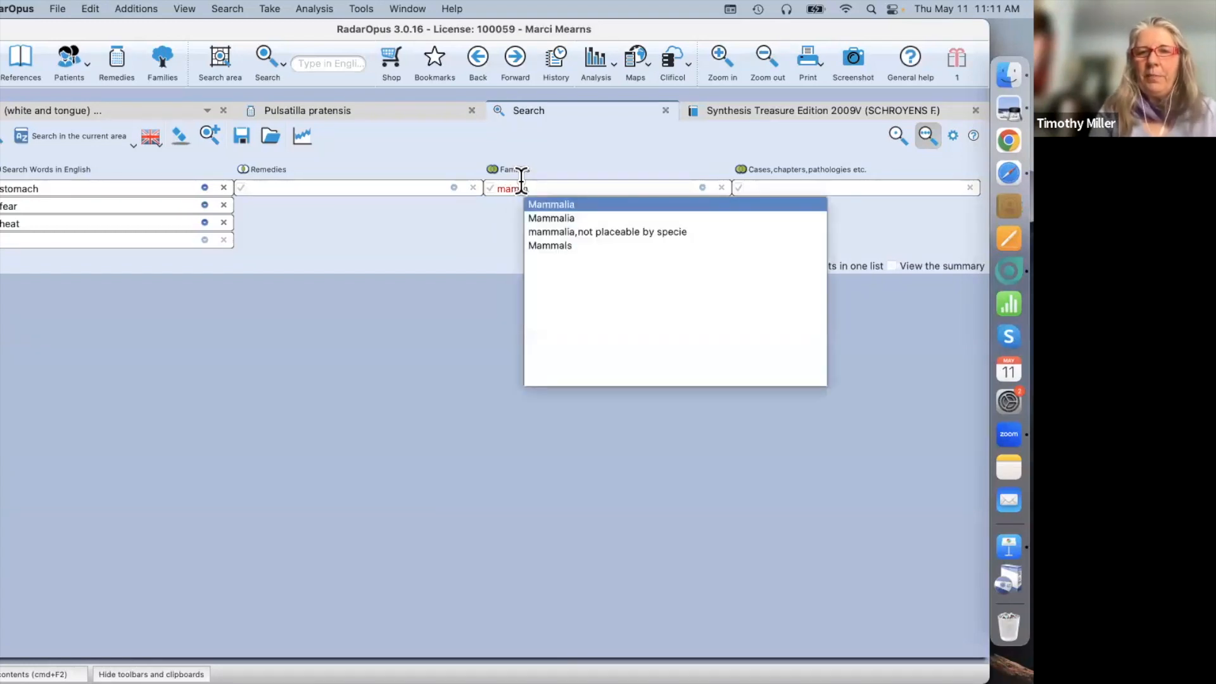
click(562, 205)
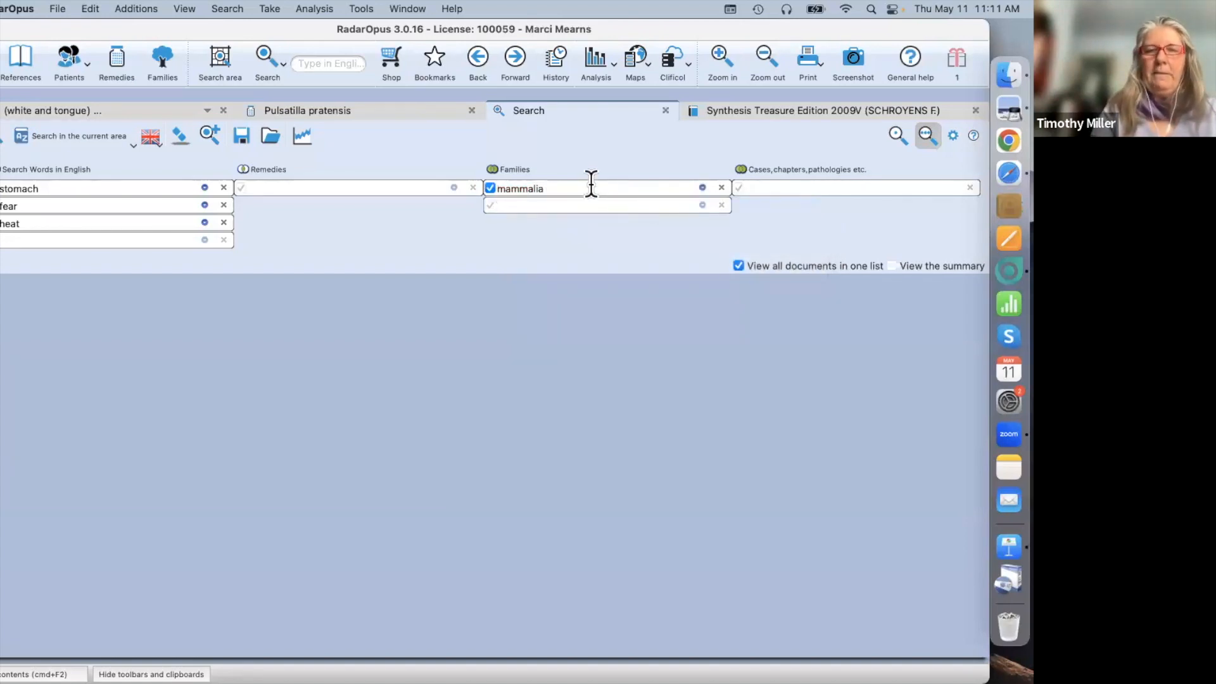
key(Return)
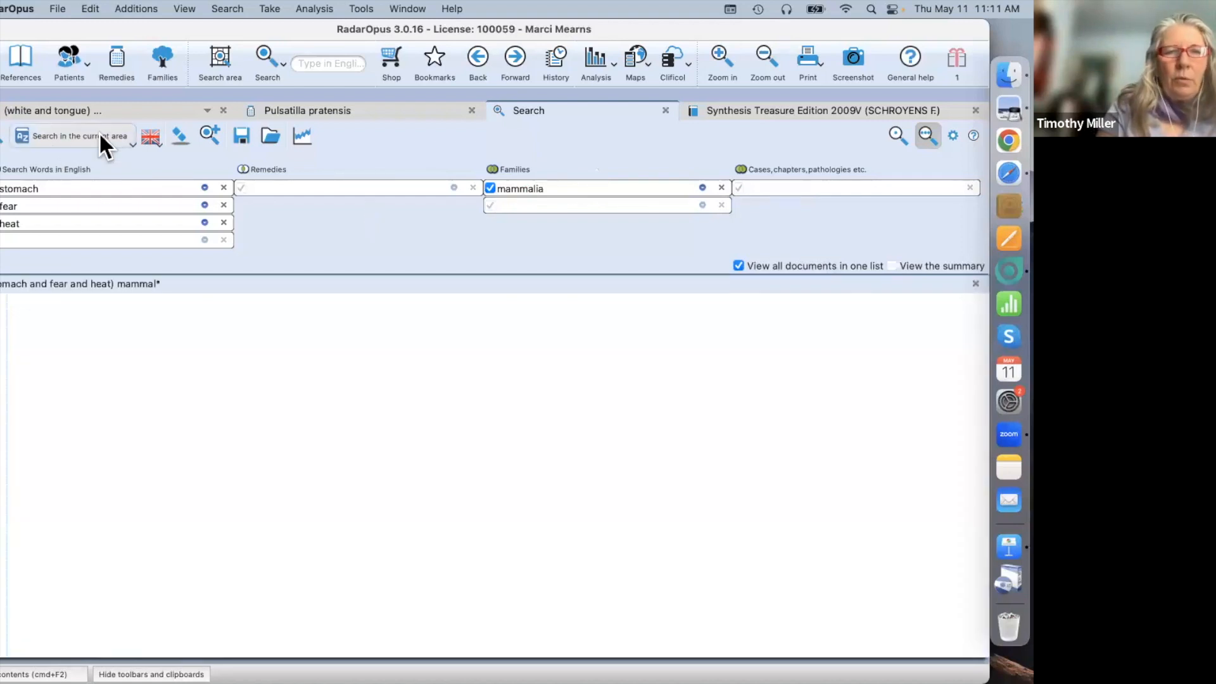
Step: Change the search scope to all references and rerun the combined word and family search
click(93, 134)
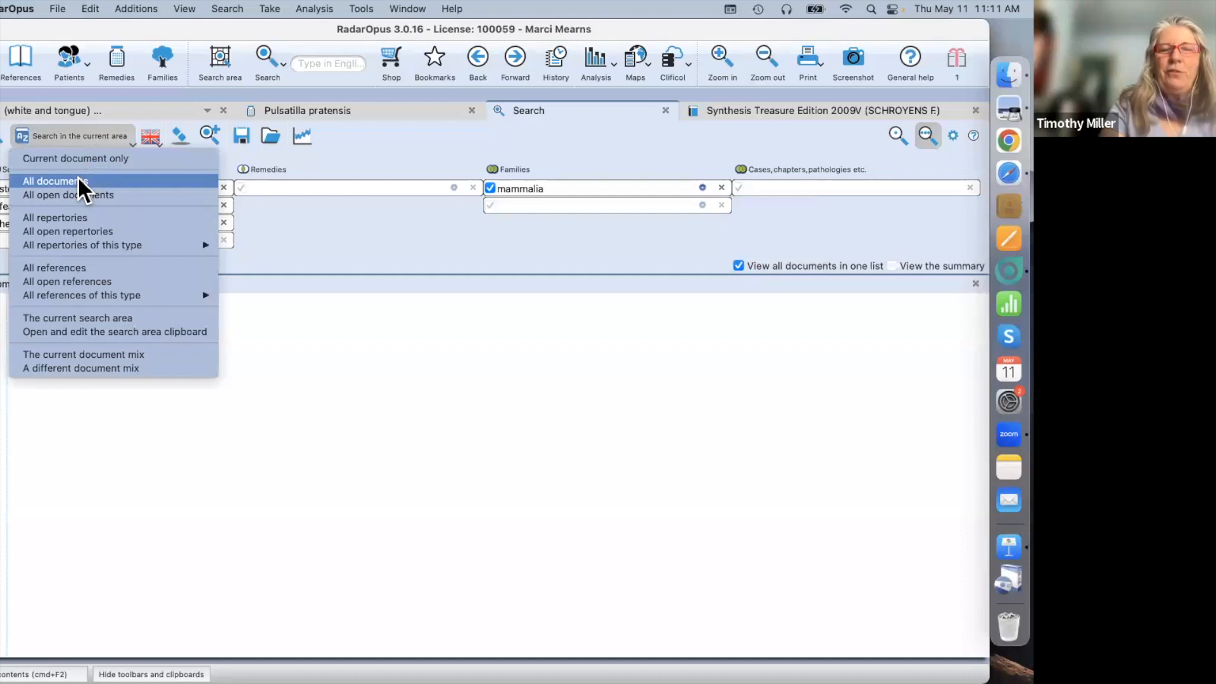
click(426, 140)
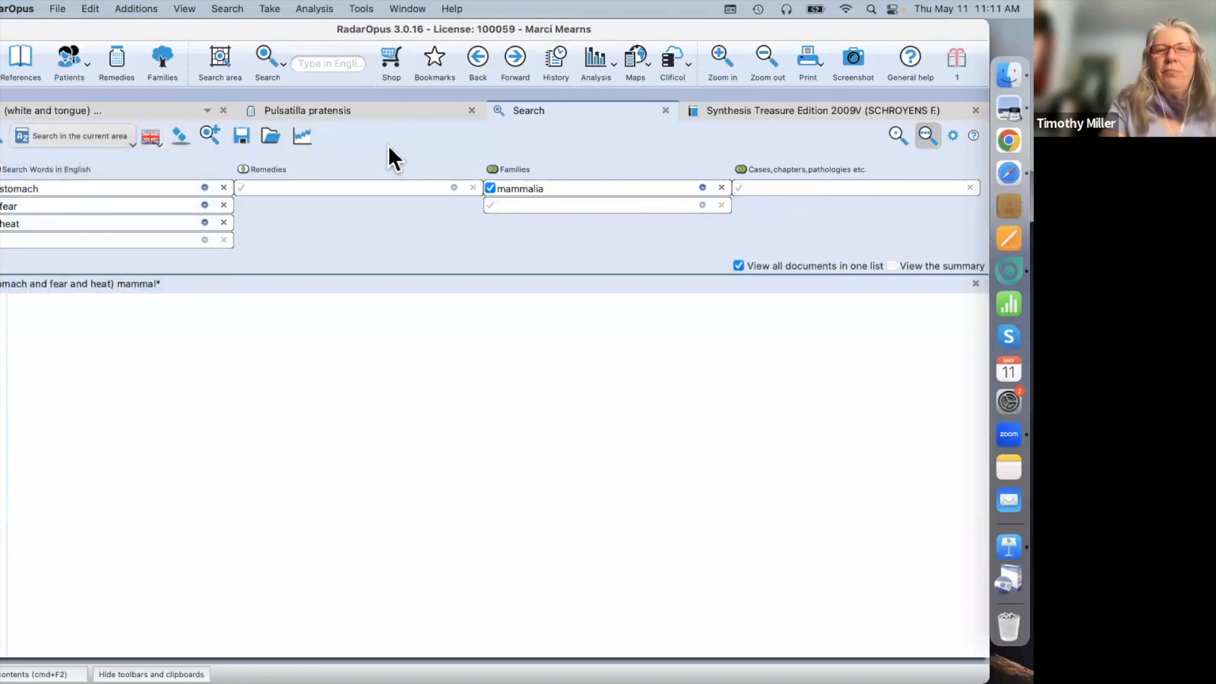
click(71, 134)
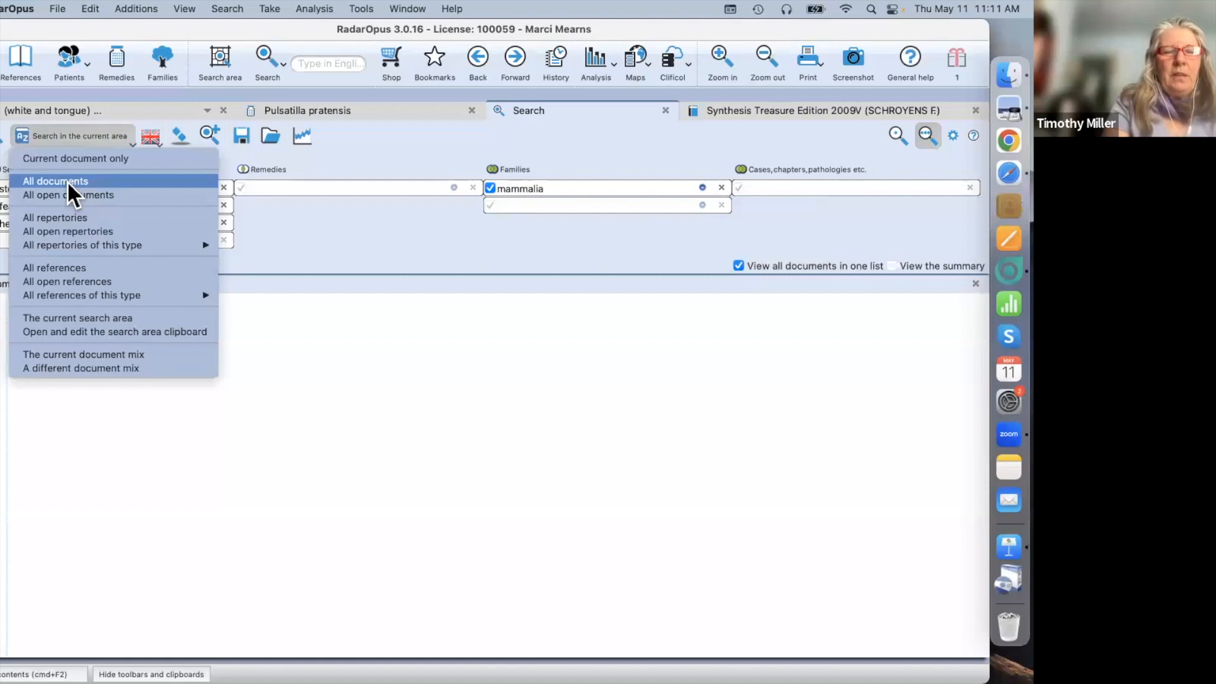
click(66, 249)
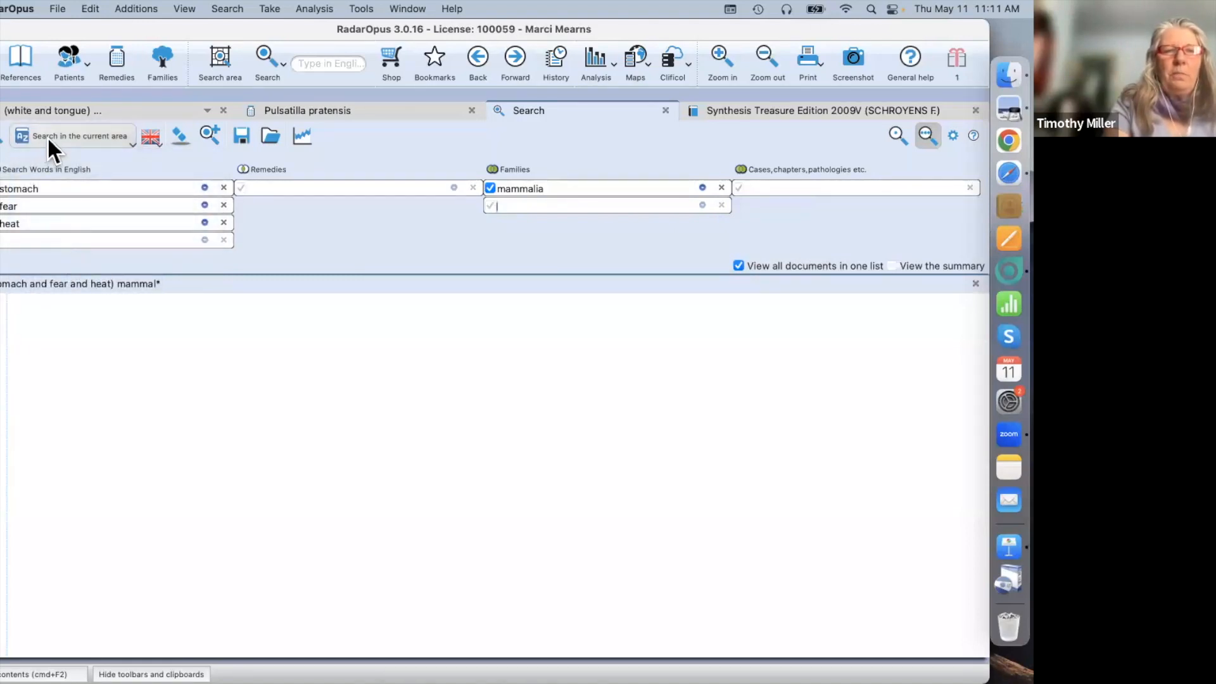
click(47, 136)
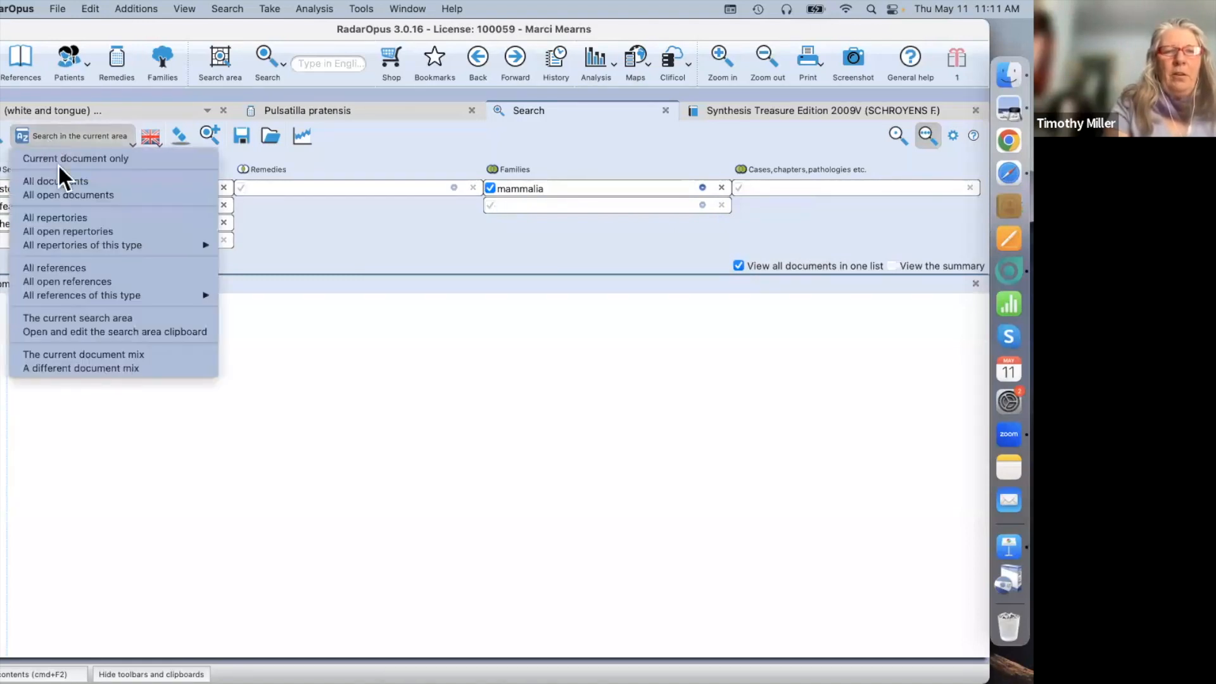
click(84, 266)
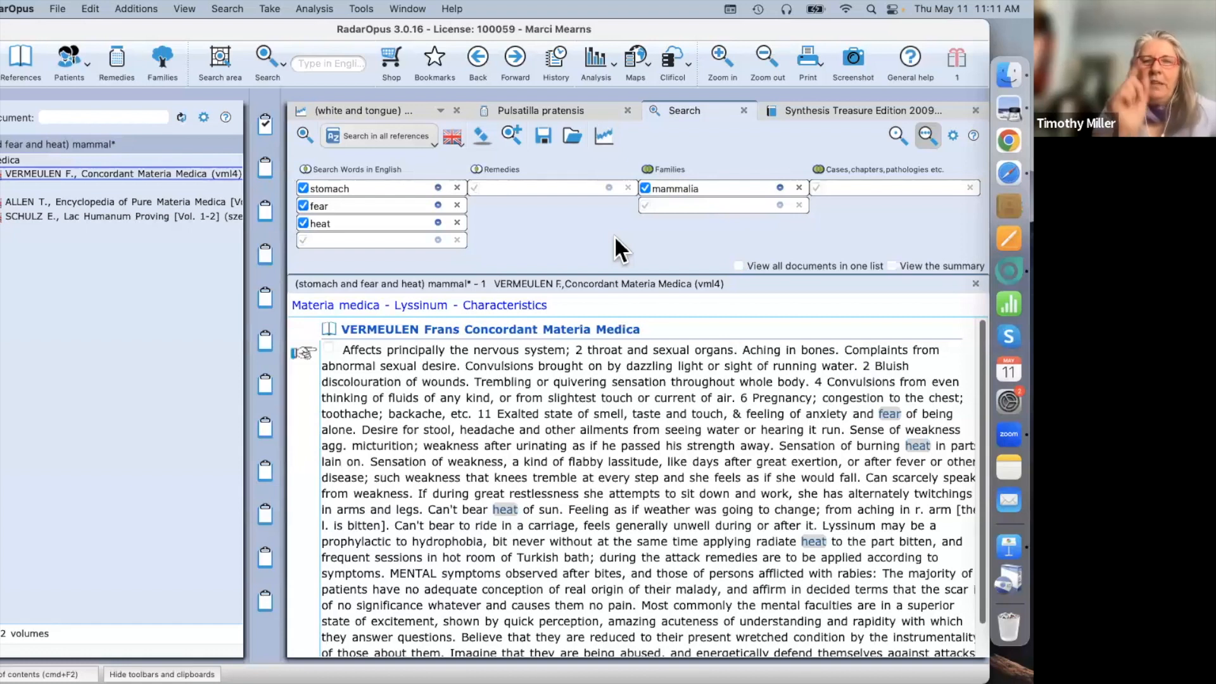
Step: Set the search words to match at least one of these words and look through the list of matching references
click(348, 169)
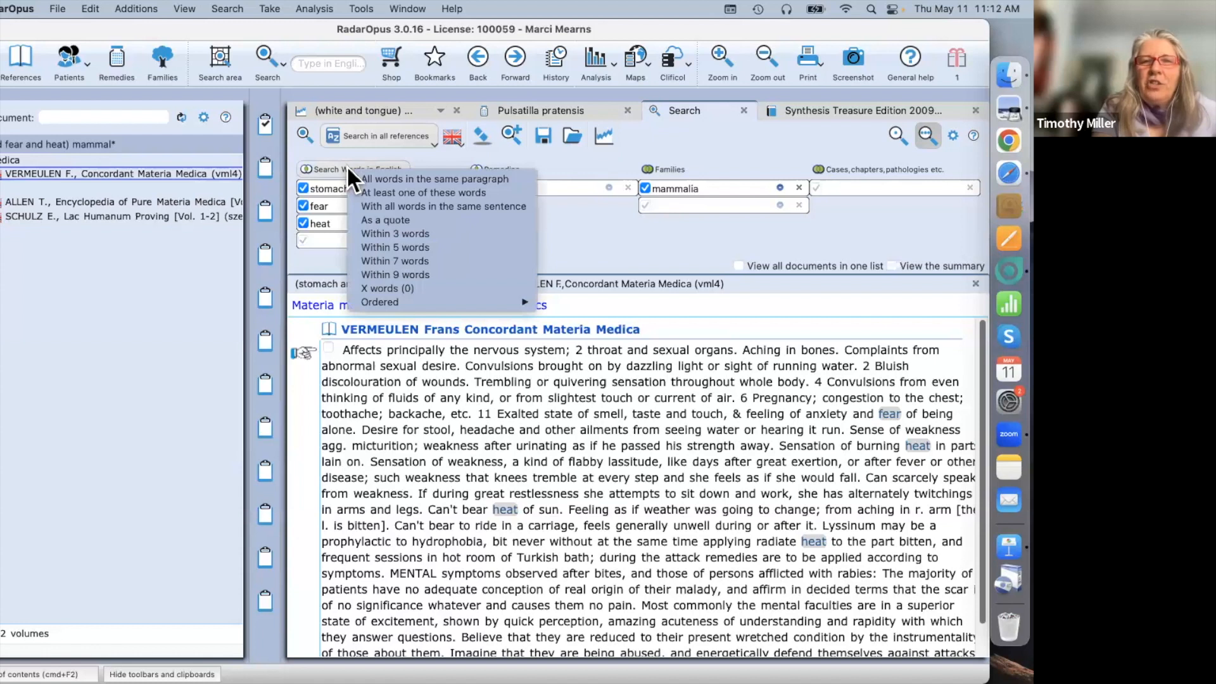
click(398, 192)
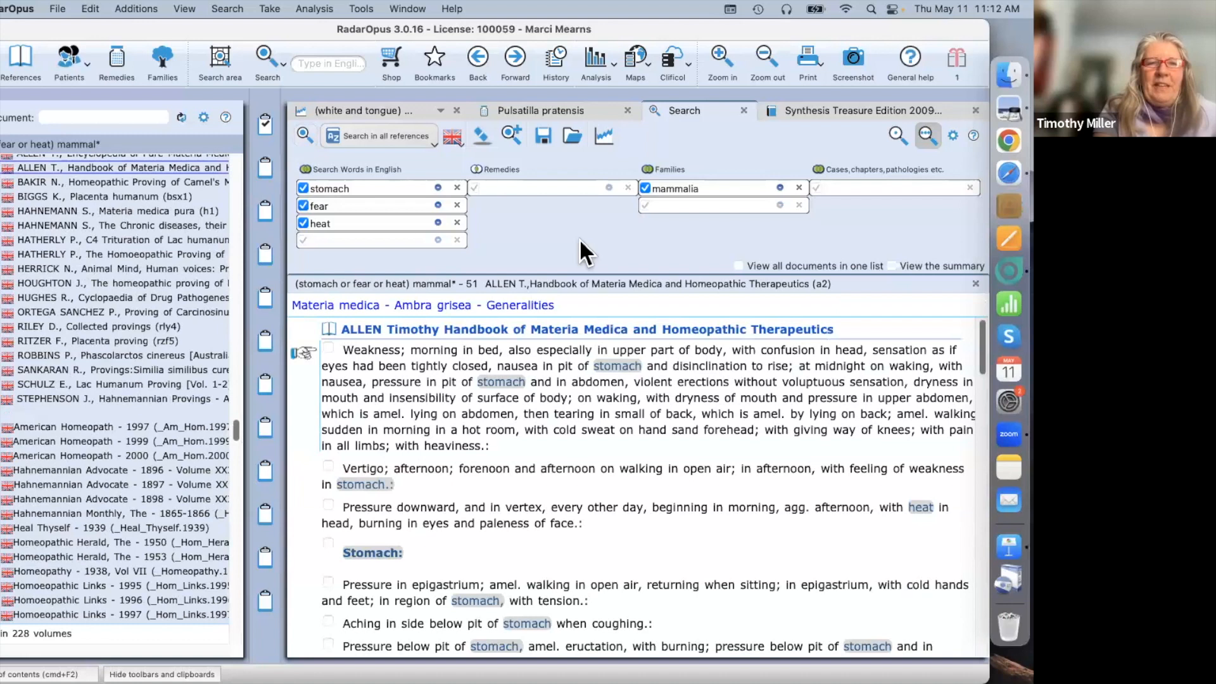
drag(235, 424, 239, 158)
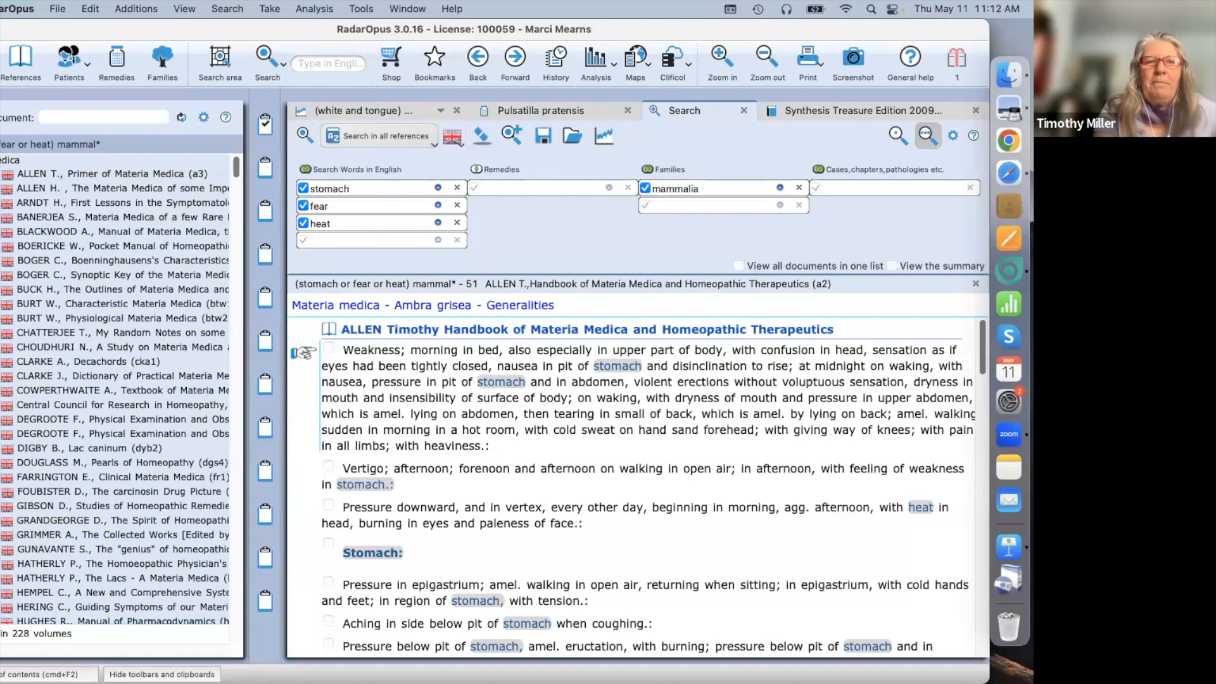
scroll(114, 393, down, 10)
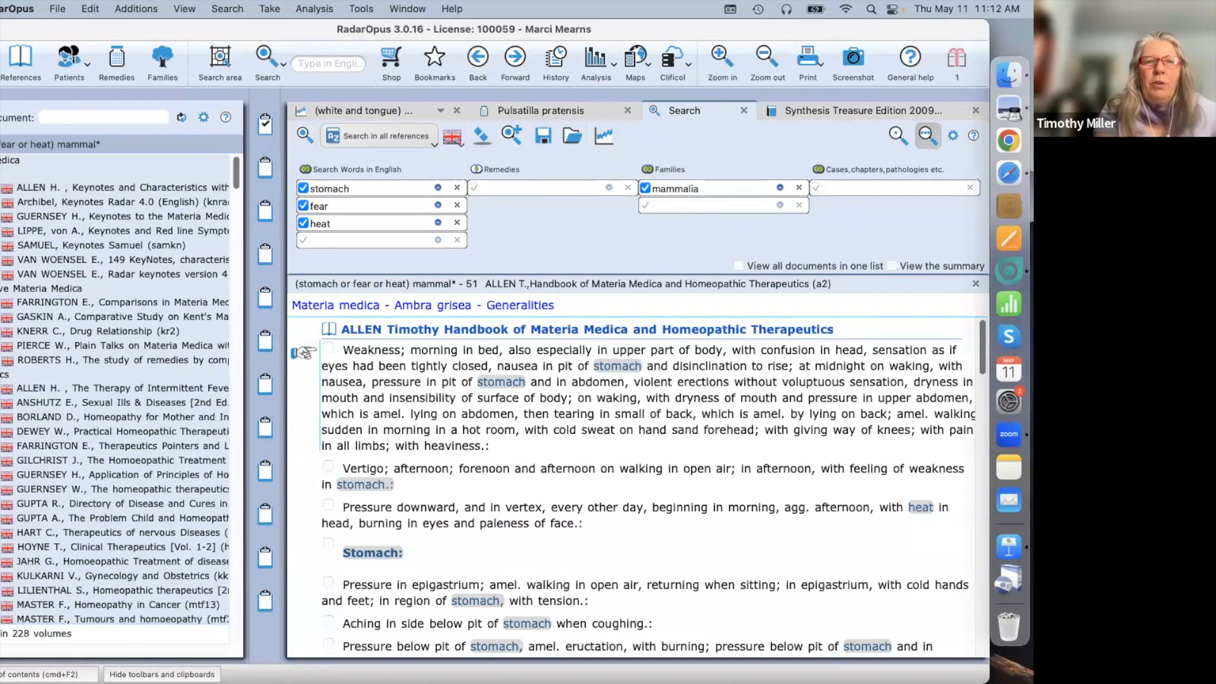
scroll(114, 393, down, 3)
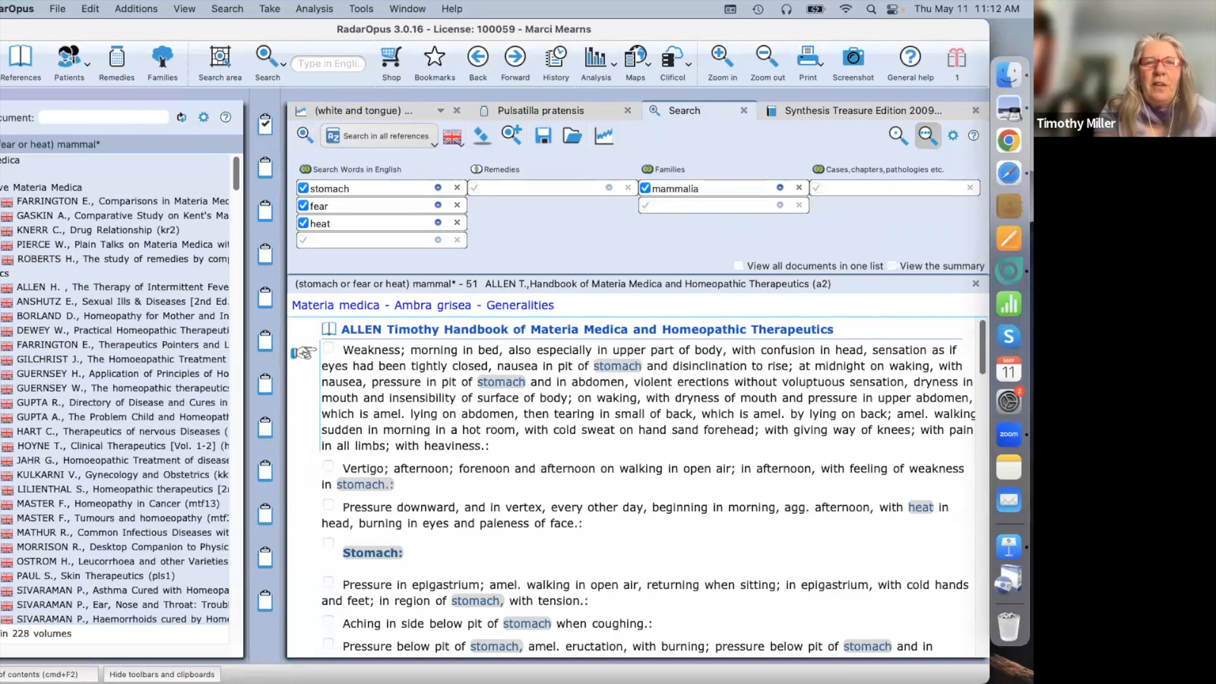
scroll(114, 393, down, 3)
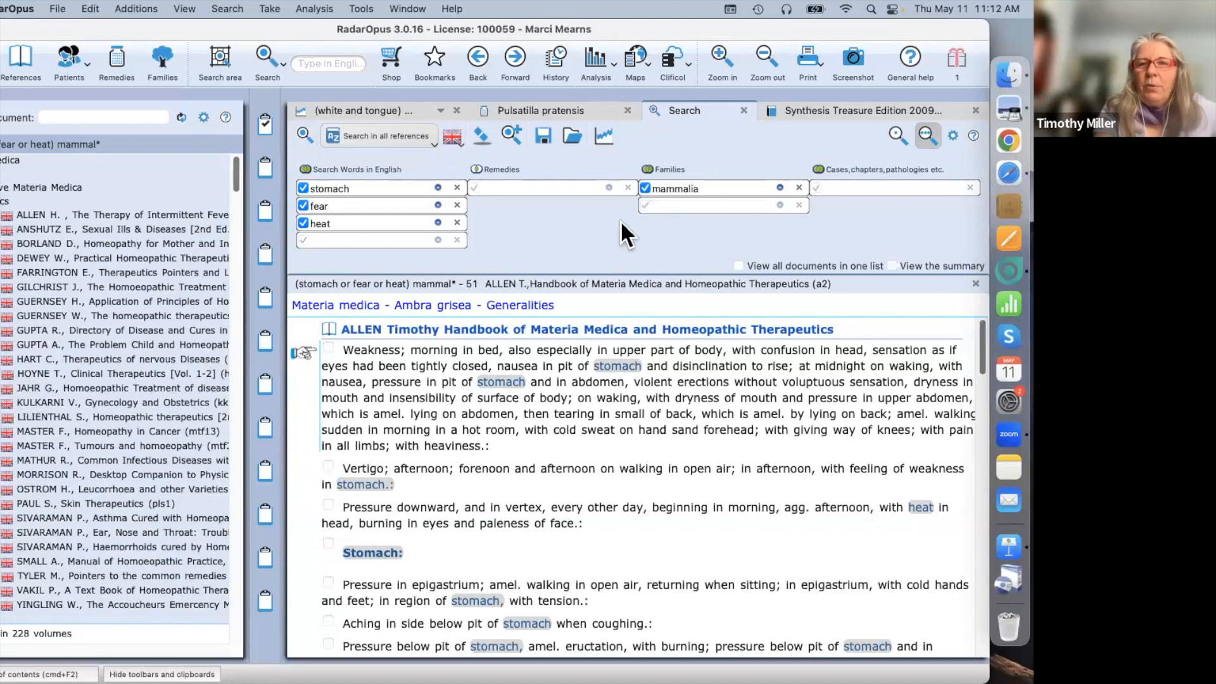
Step: Restrict the search to references of the Provings type and take all found rubrics into clipboard 11 for analysis
click(387, 133)
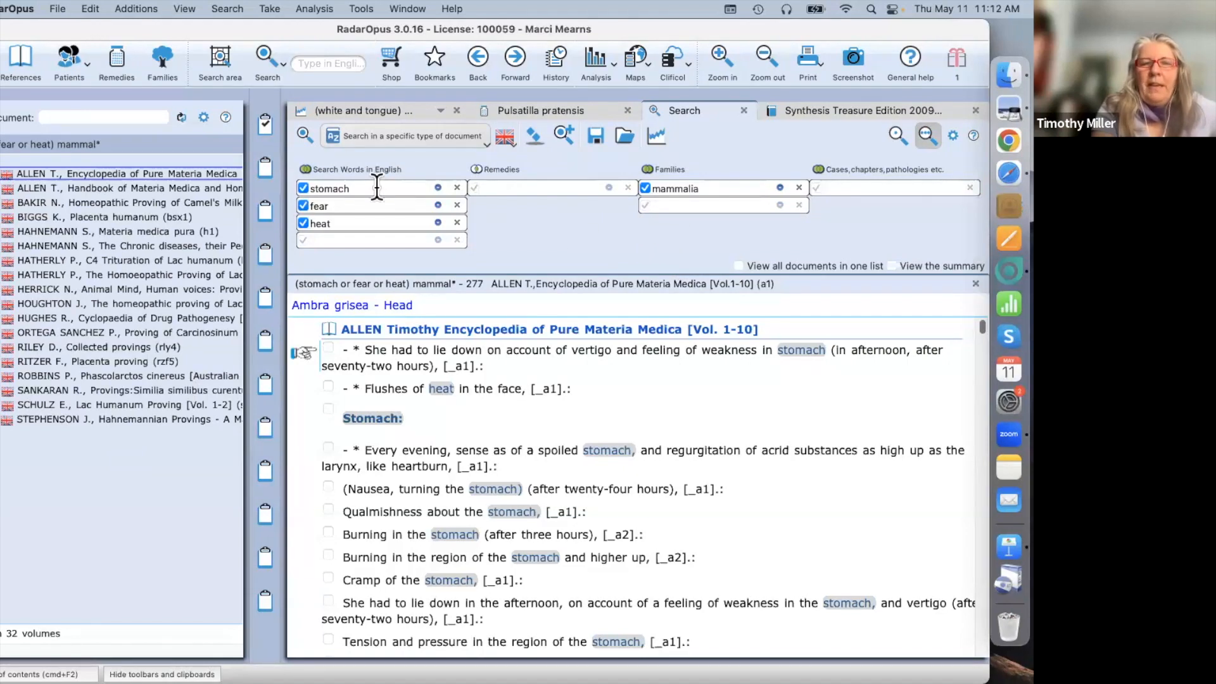
right_click(523, 348)
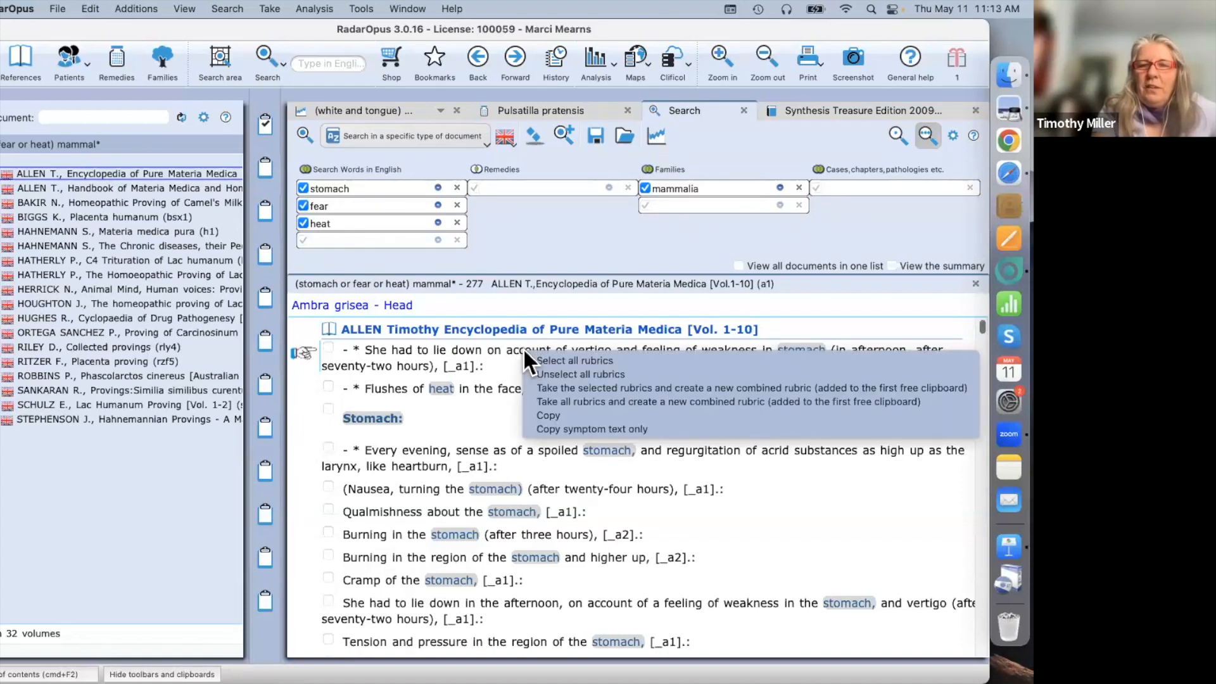
click(542, 360)
drag(416, 349, 409, 199)
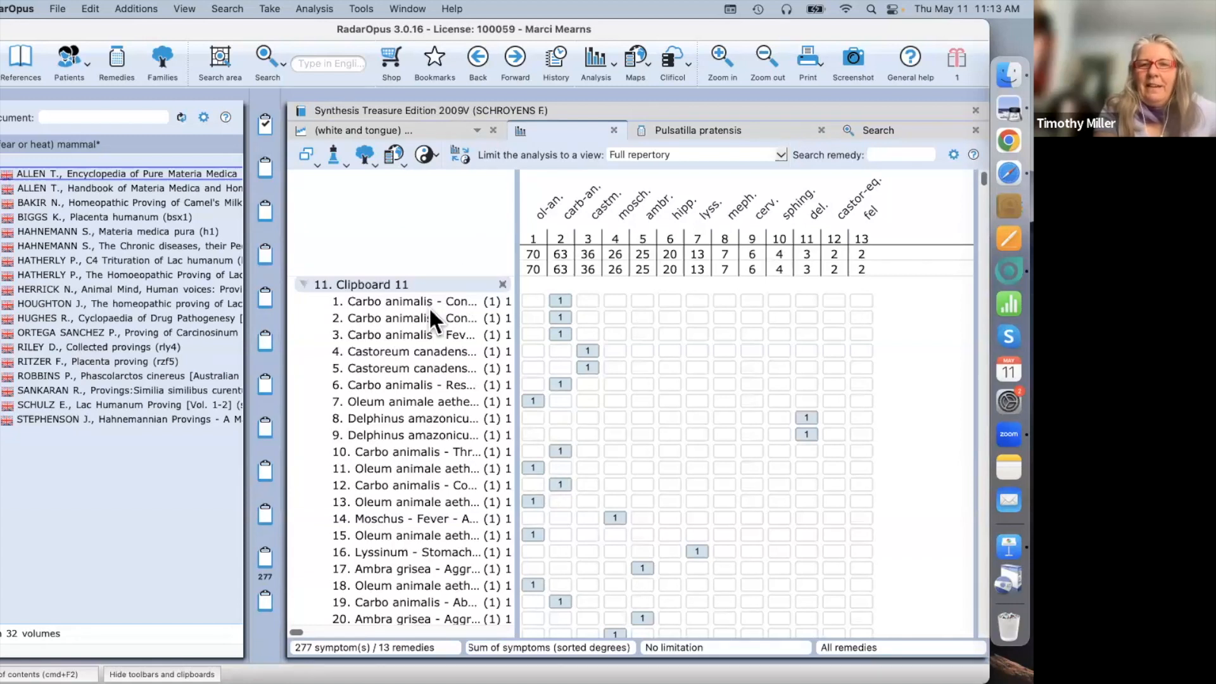
Step: Widen the rubric texts in the analysis and open the first Carbo animalis rubric in its source book
click(44, 674)
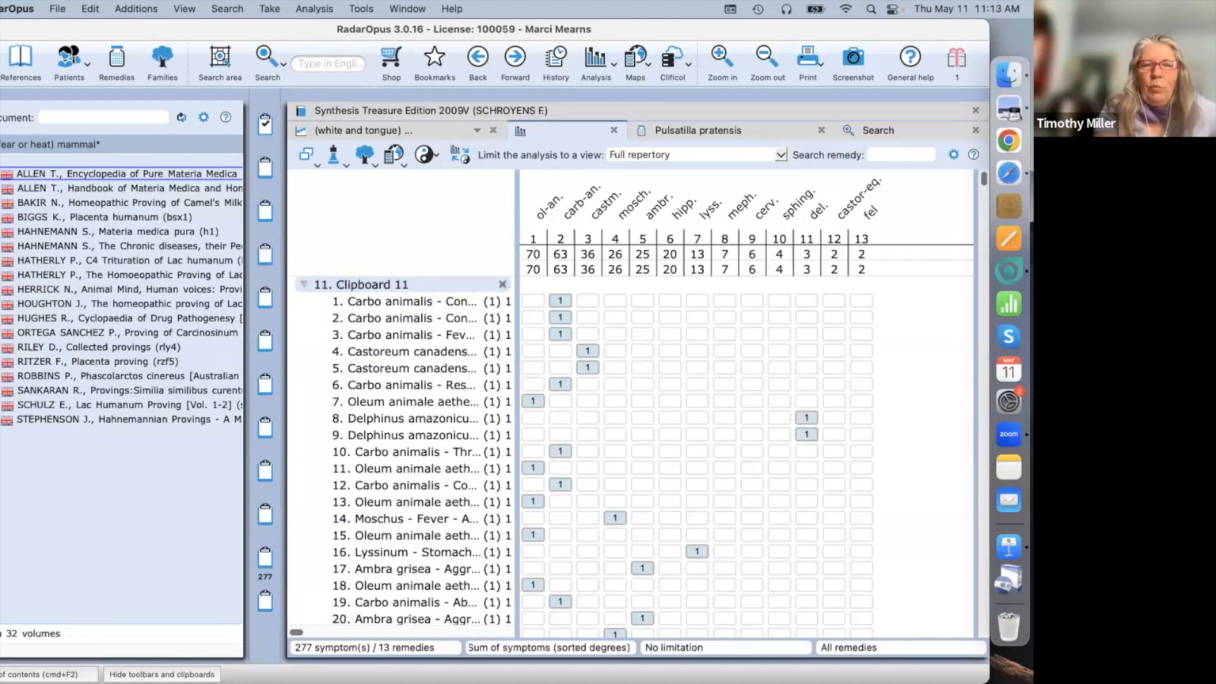
drag(312, 320, 473, 315)
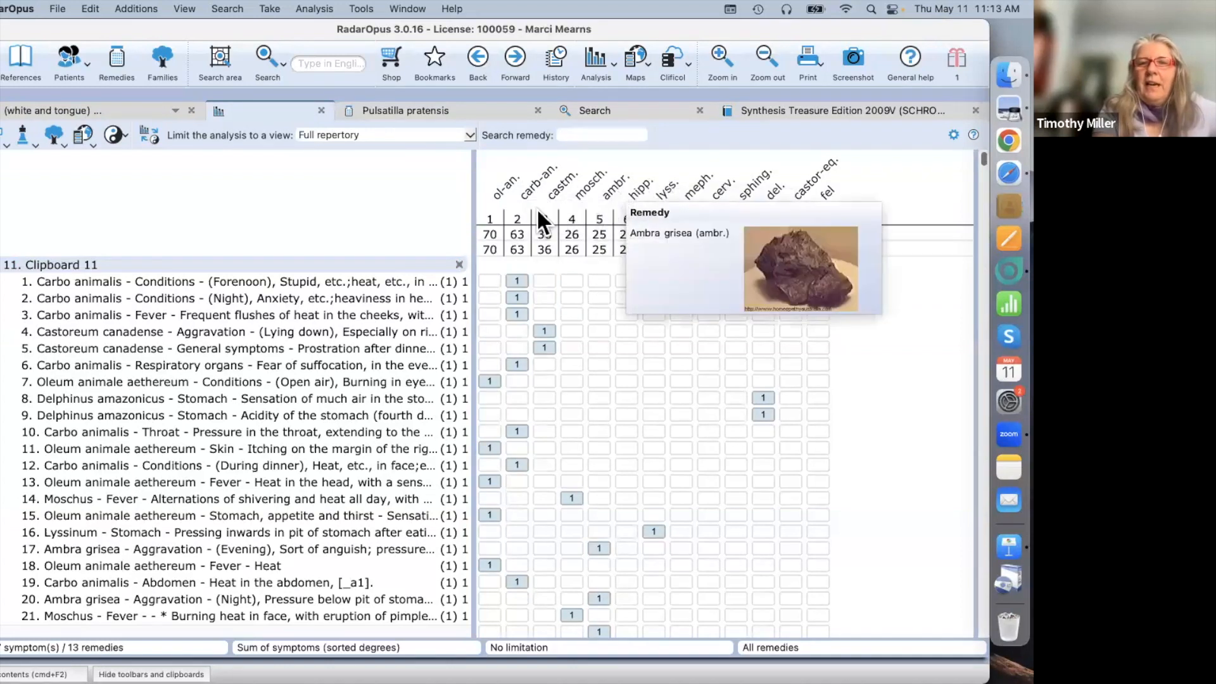
mouse_move(394, 283)
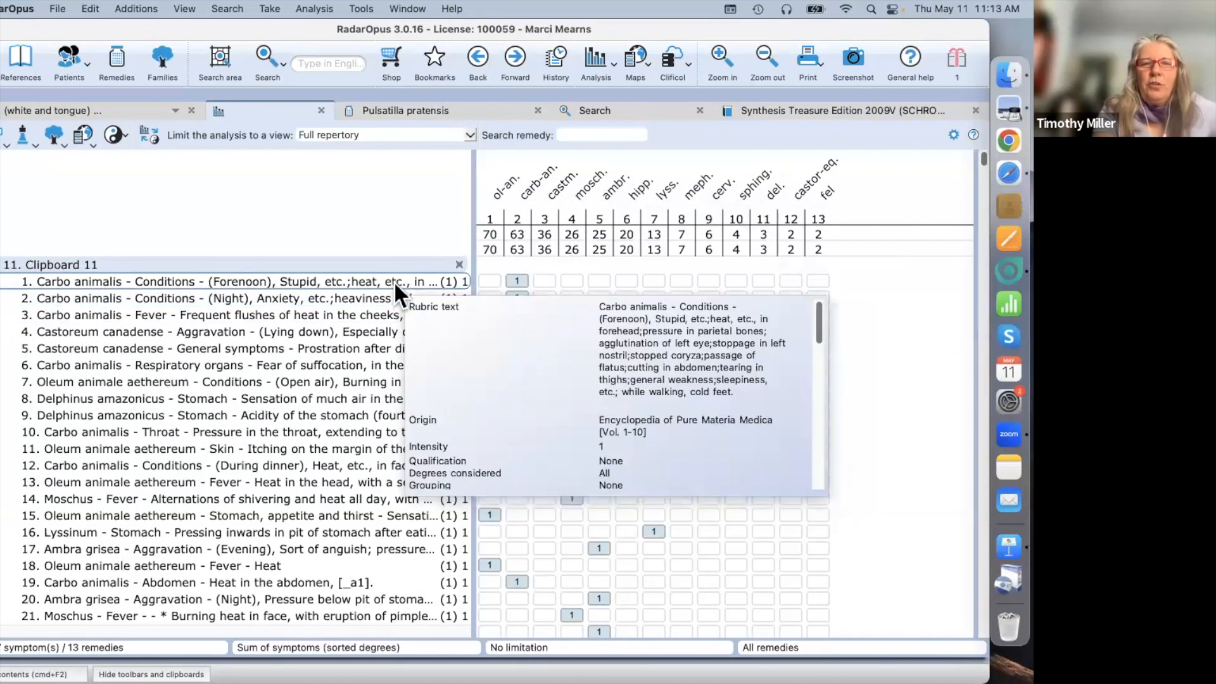
double_click(394, 281)
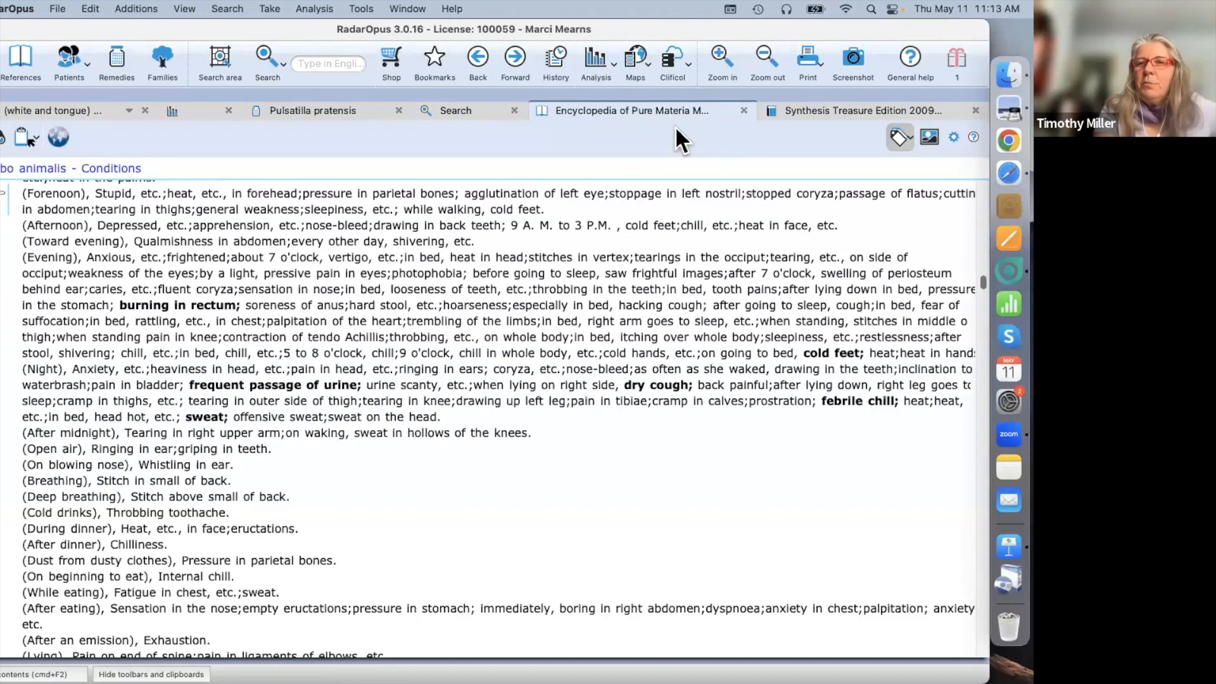
Step: Return to the search, replace the mammalia family with Asterales (Dahlgren), and run the search
click(470, 110)
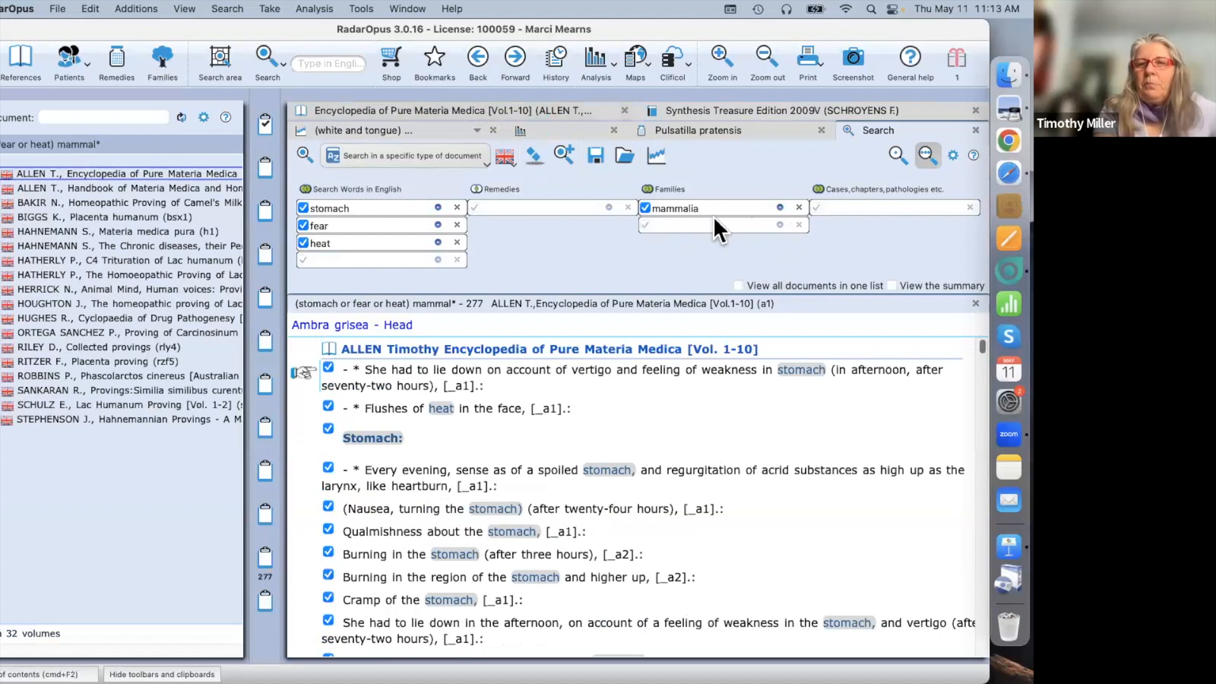
click(799, 207)
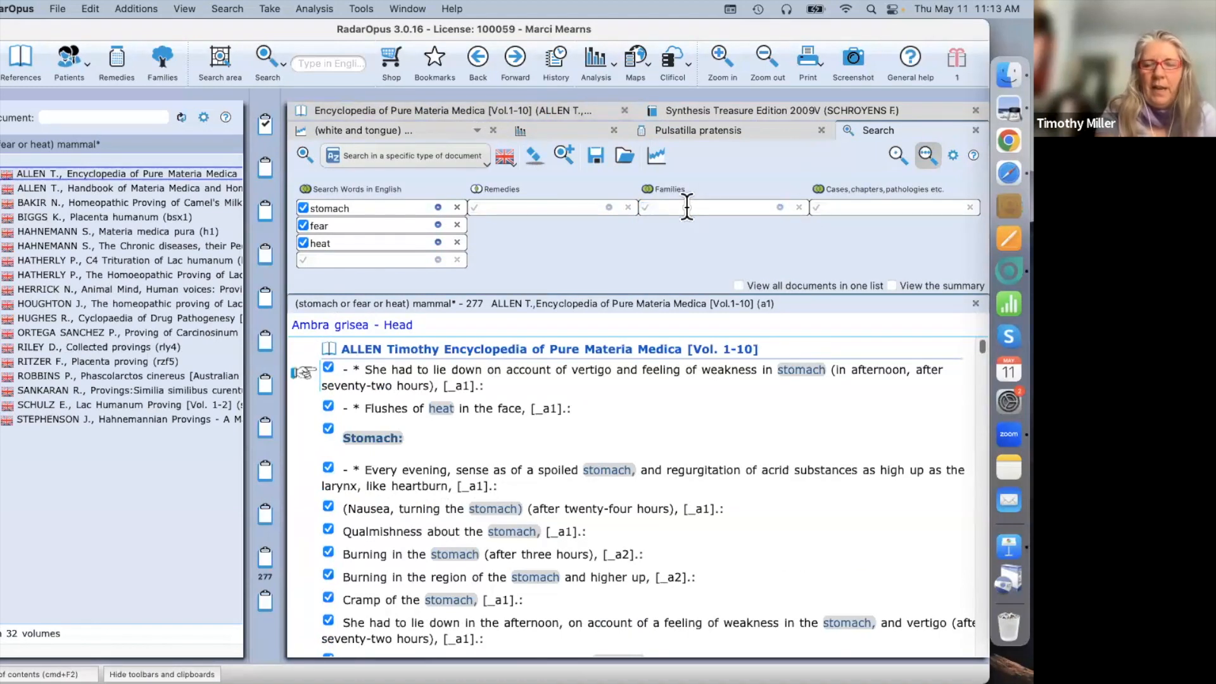
text(aste)
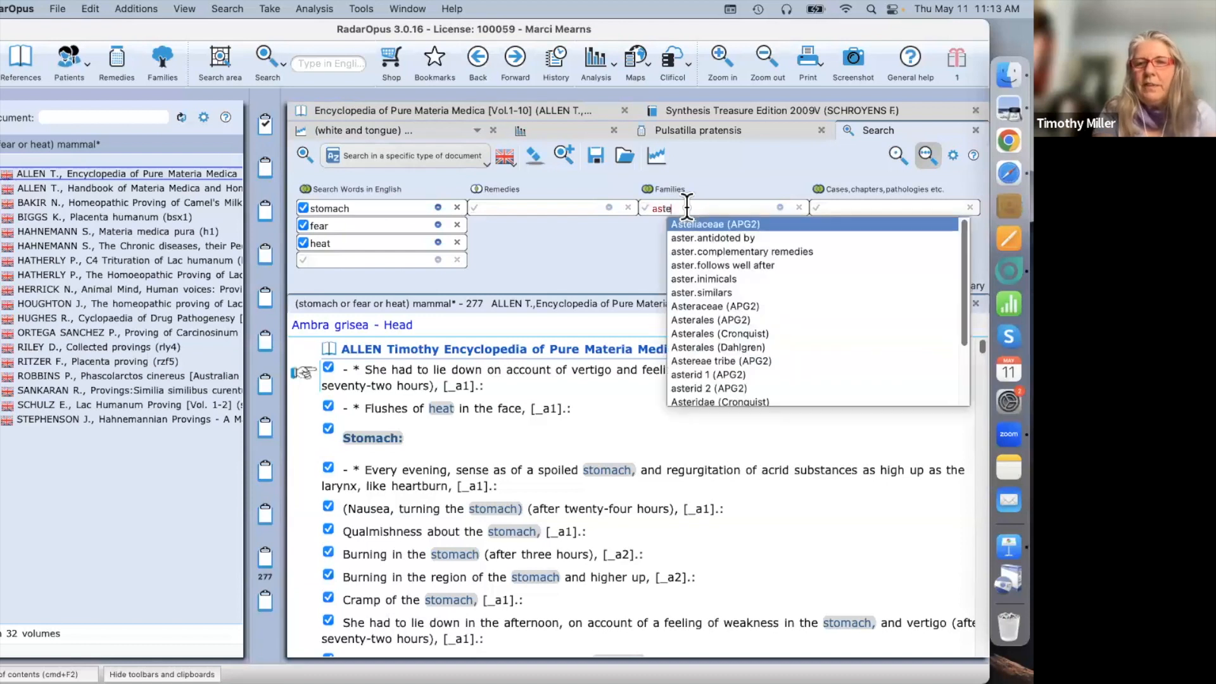
text(ra)
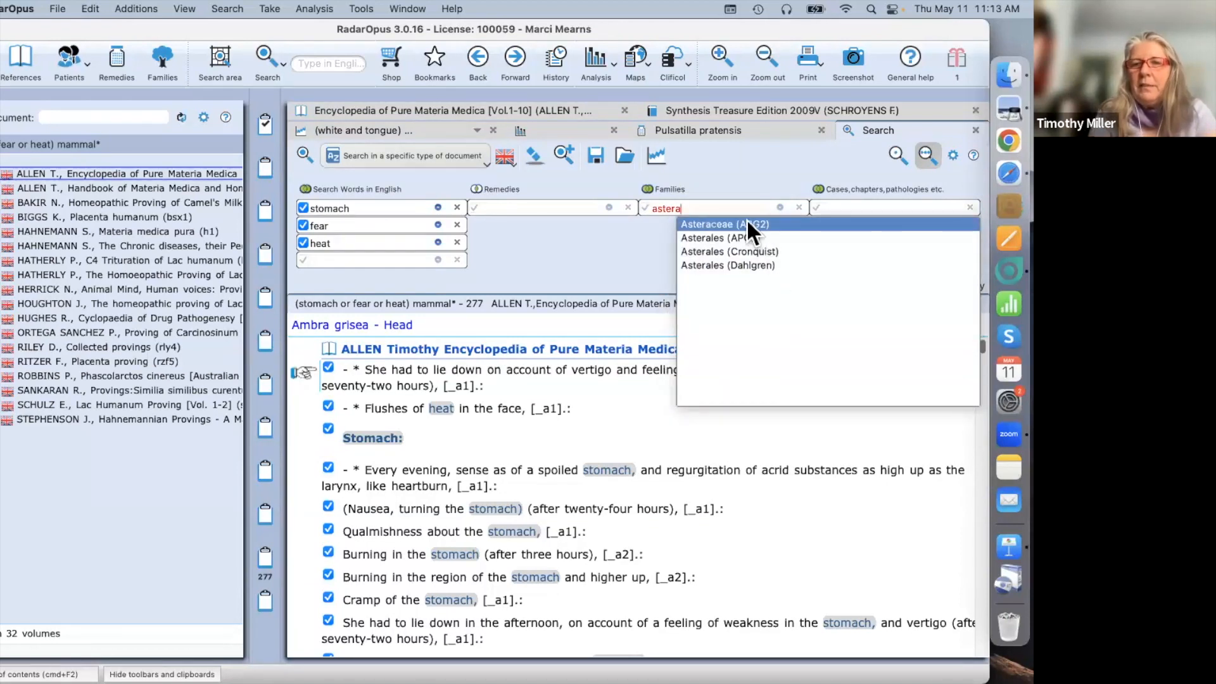
click(711, 263)
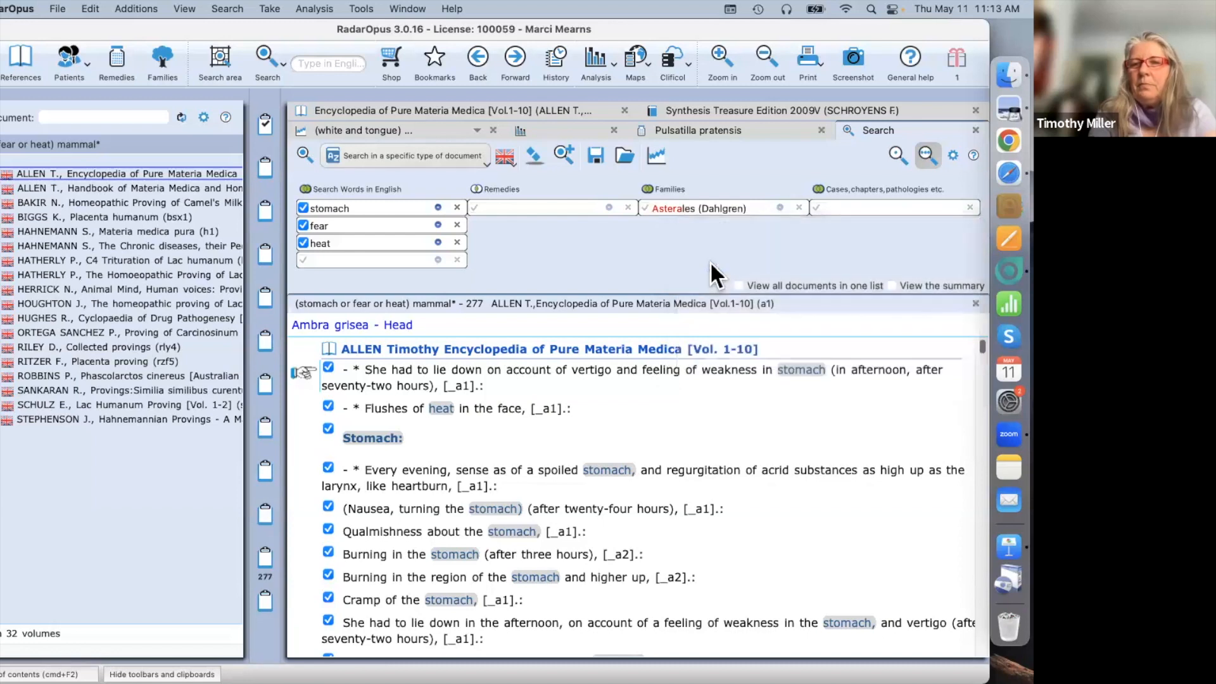
click(304, 154)
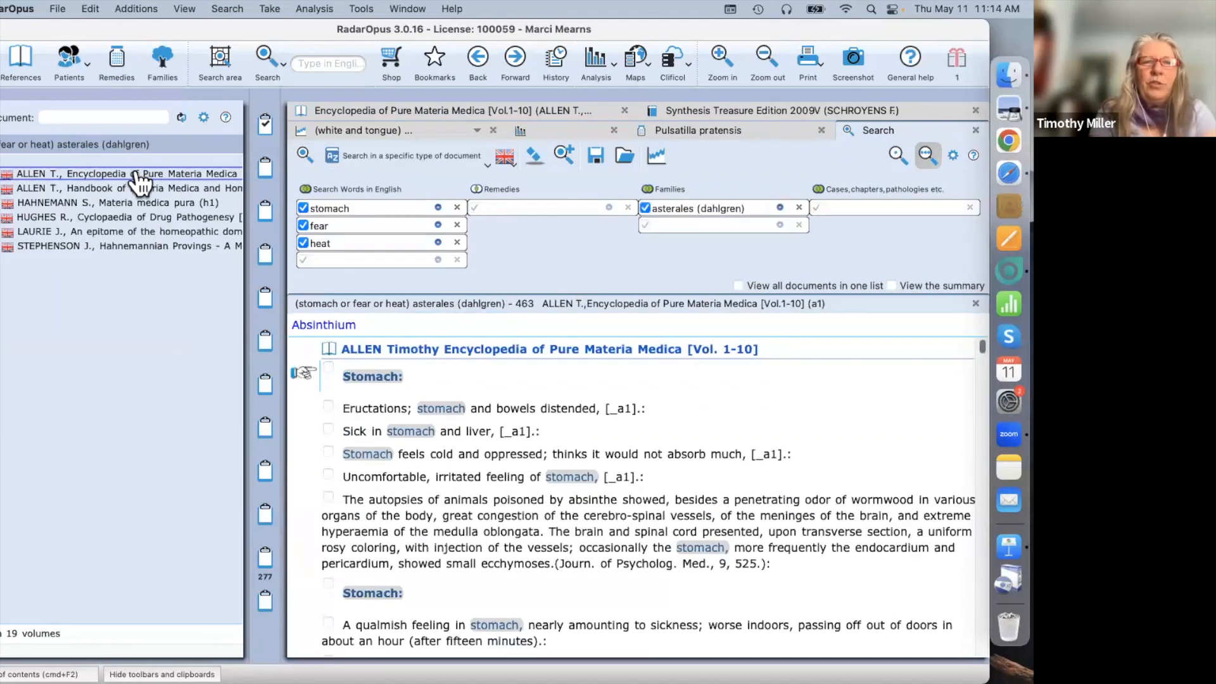
Step: Rerun the Asterales search in all references of the Materia Medica type and show the results as a graph
click(384, 154)
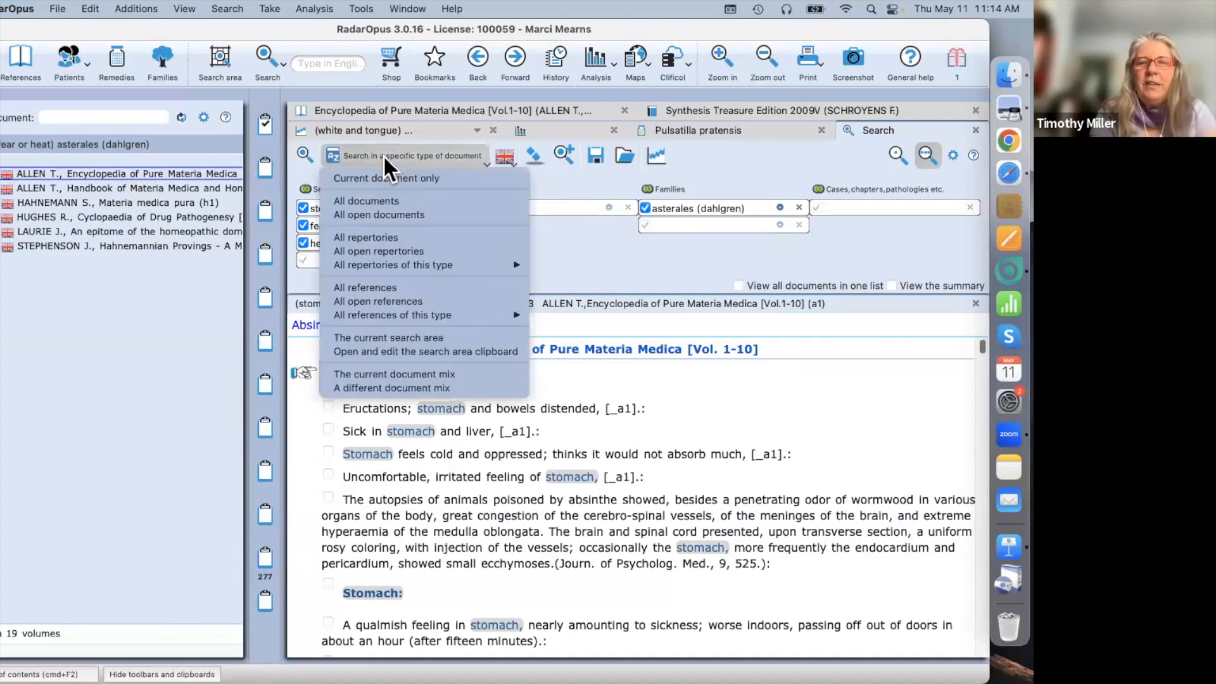
mouse_move(395, 316)
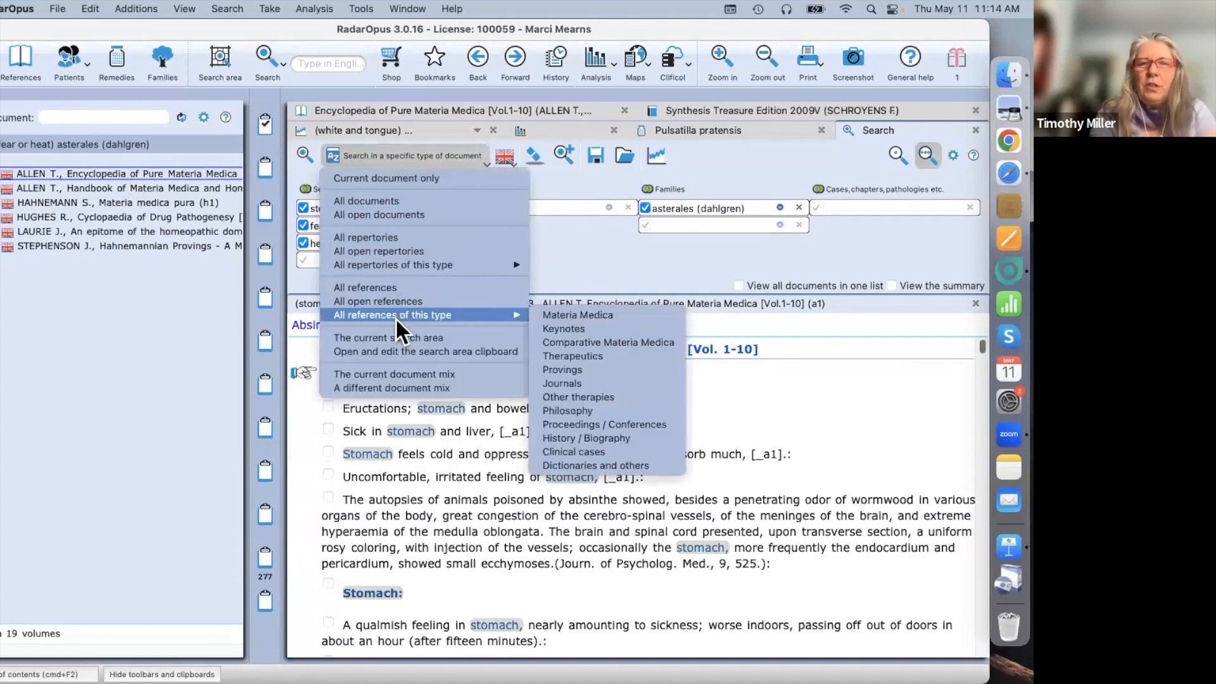
click(571, 315)
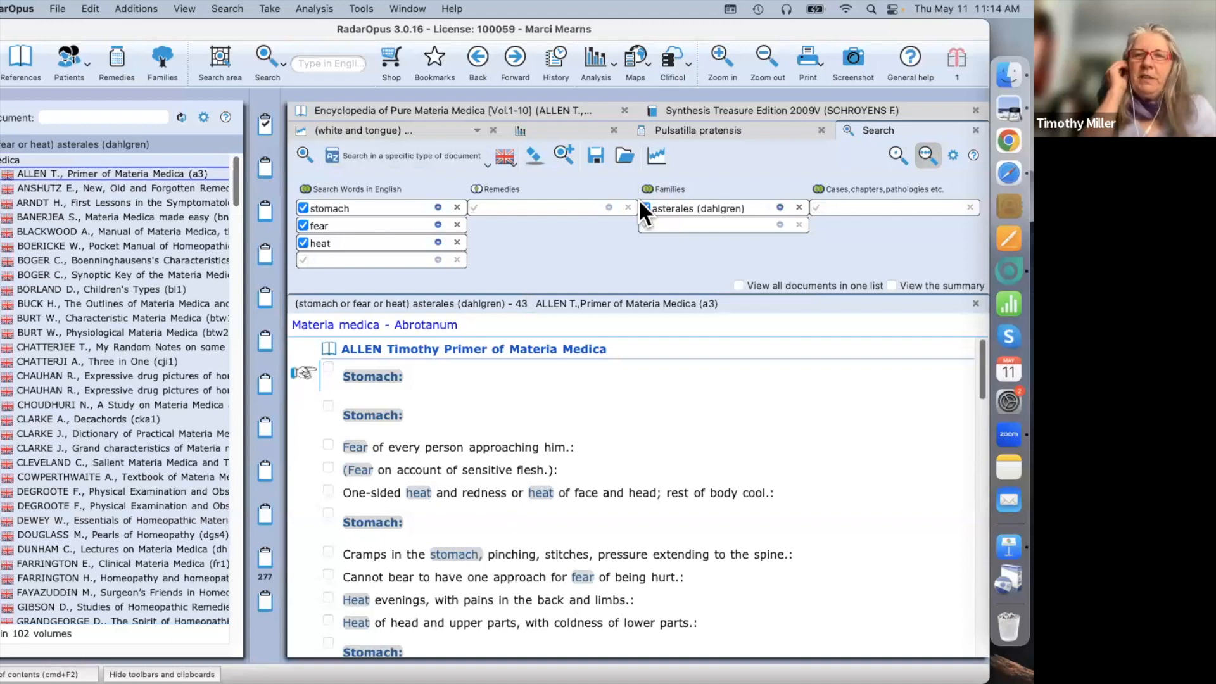
click(659, 158)
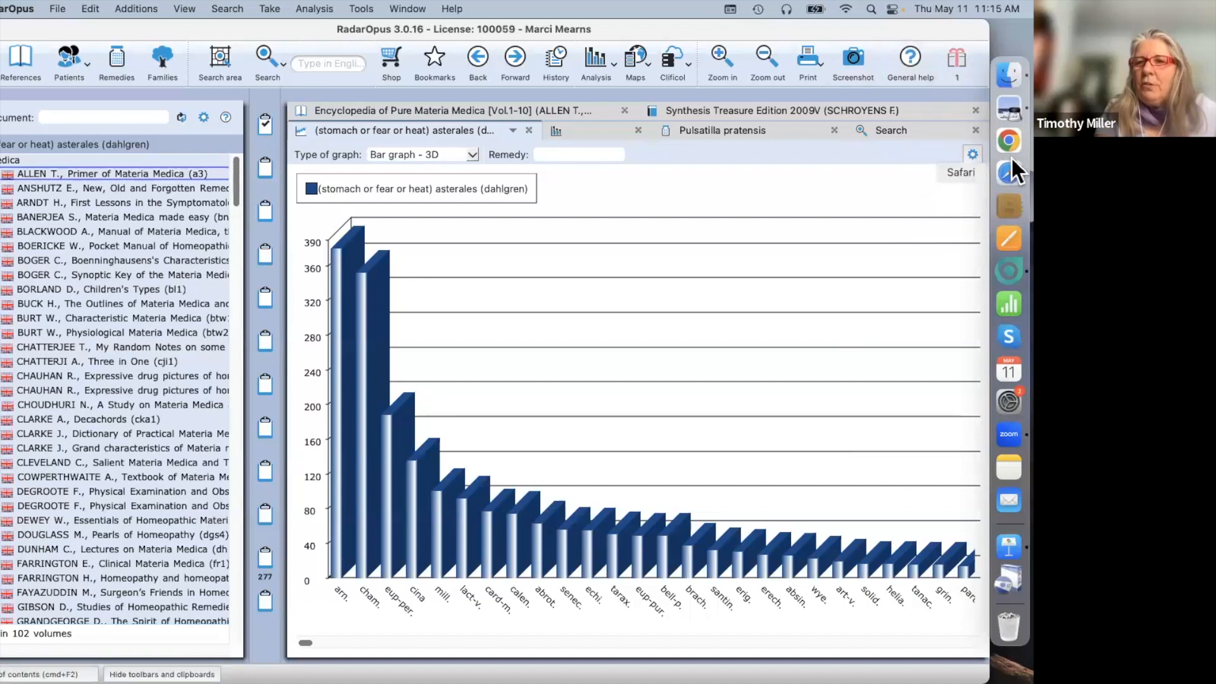
Step: Switch to Radar Opus Advanced Search.pdf in Preview and open the RadarOpus North America homepage link on page 21
click(1010, 103)
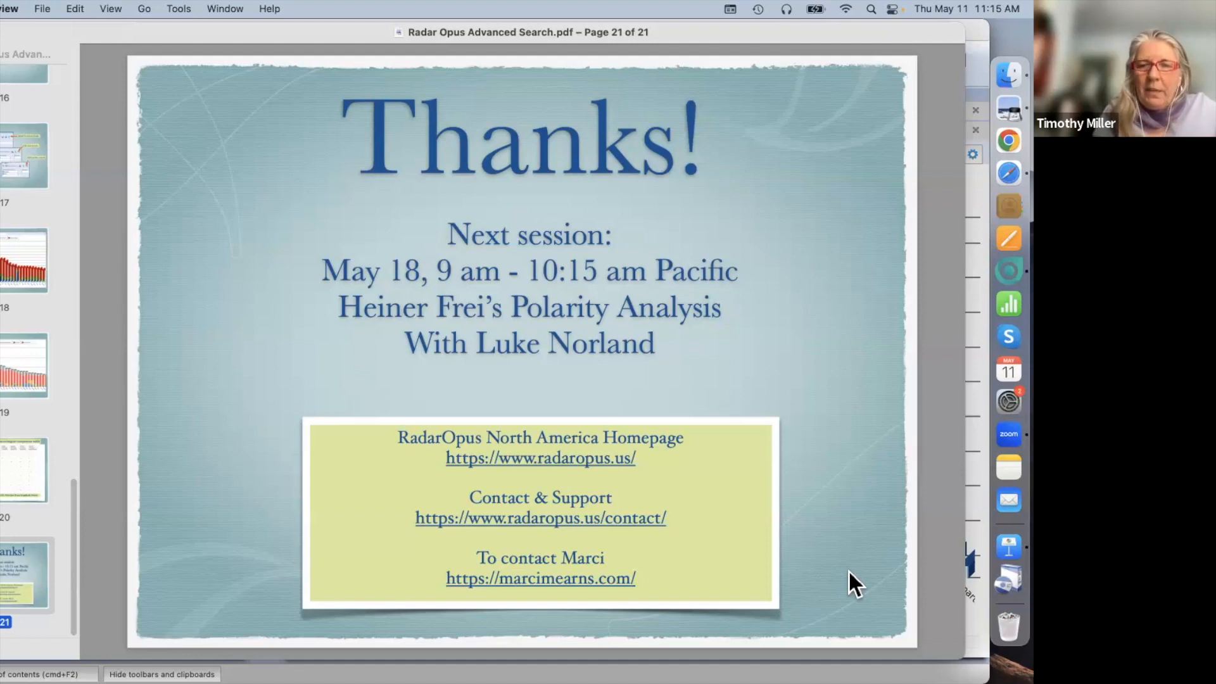
click(559, 462)
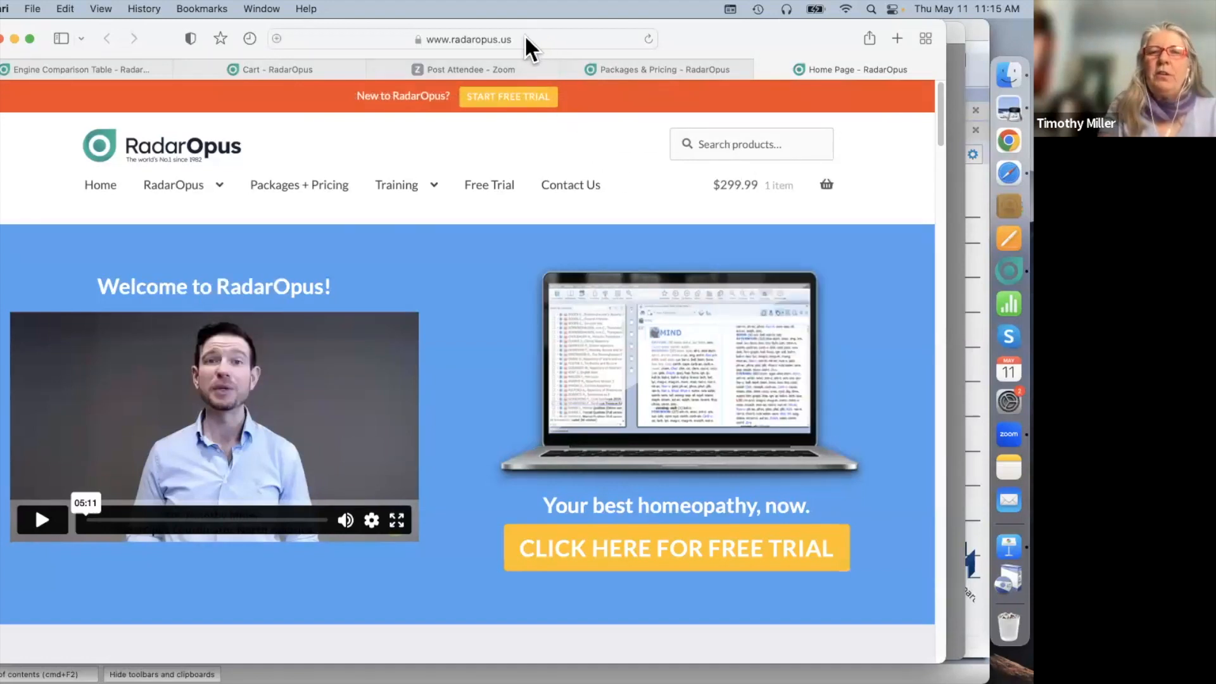
Step: Open the RadarOpus free training videos and search the Academy for the instructor's first name, looking over the videos found
mouse_move(401, 185)
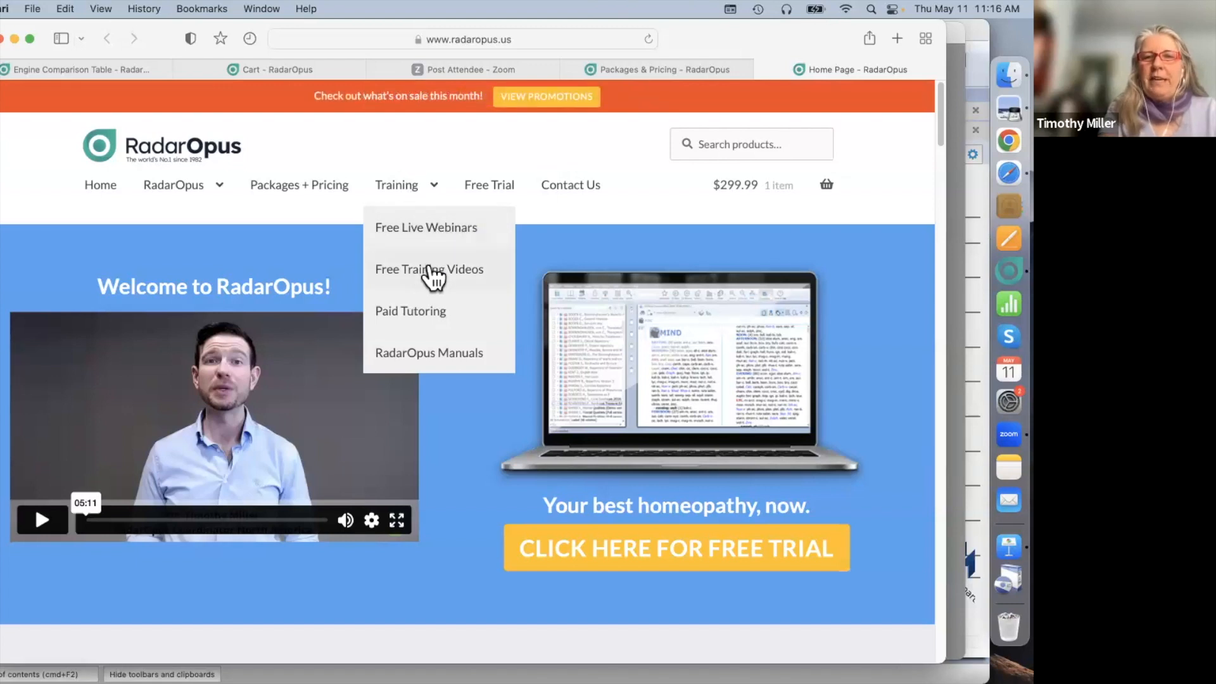
click(430, 268)
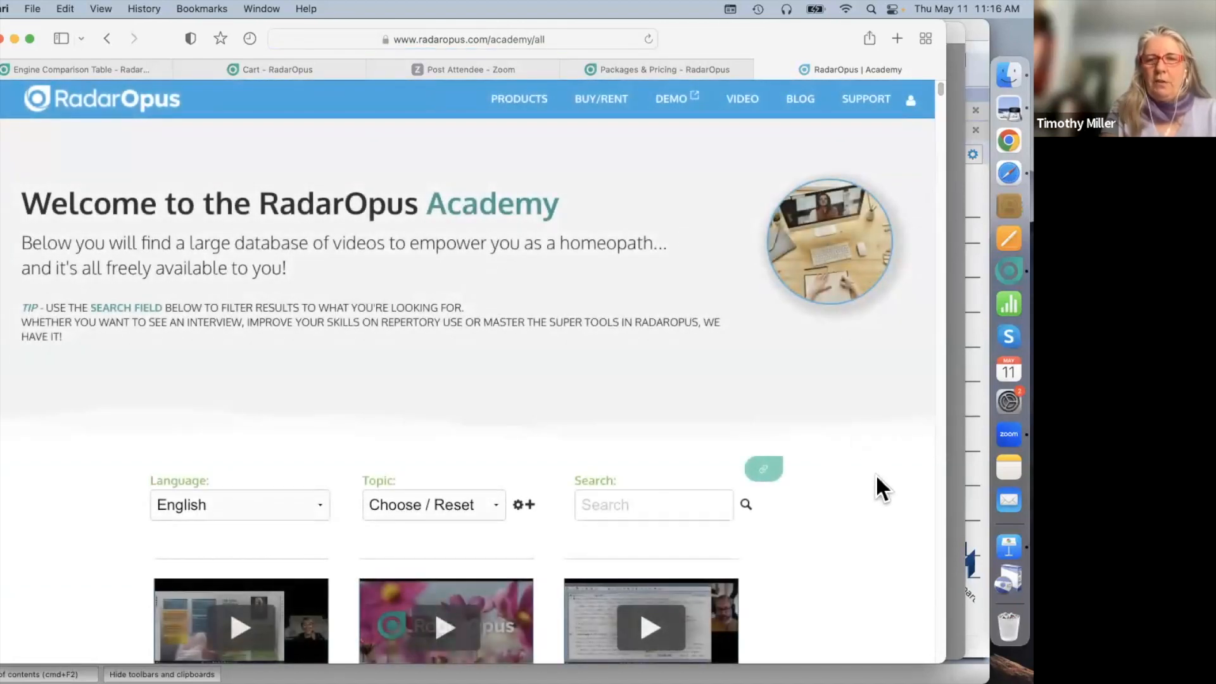
click(633, 506)
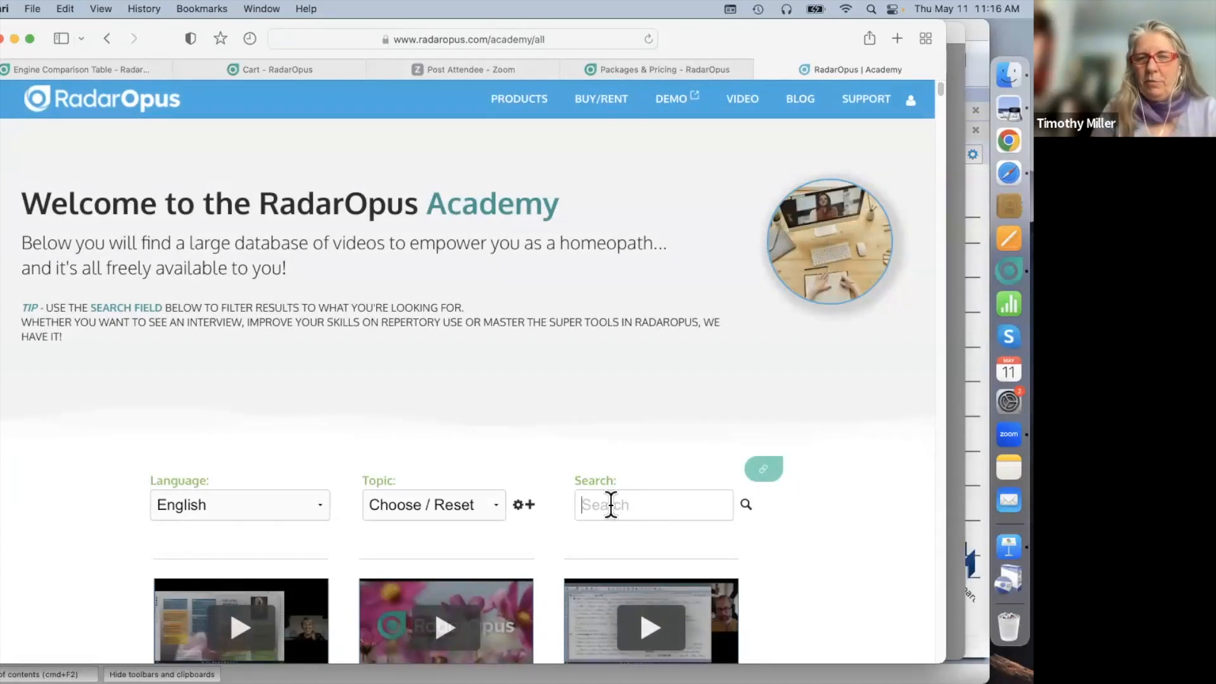
text(m)
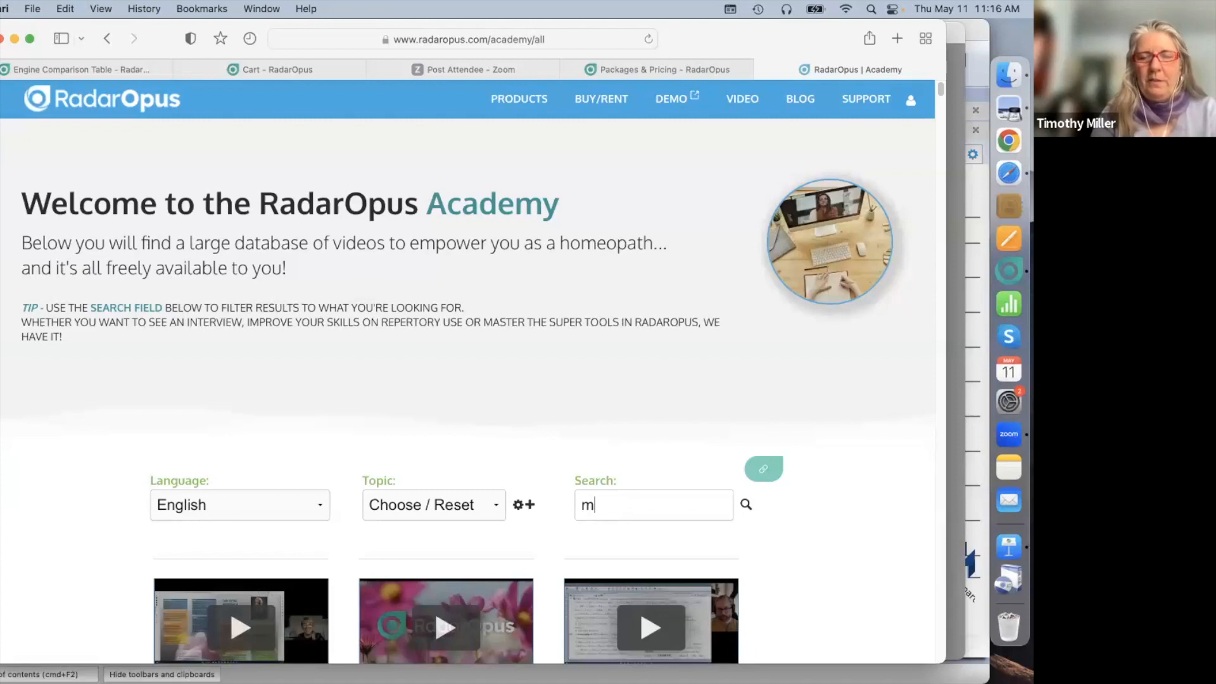
text(arci)
drag(940, 247, 929, 395)
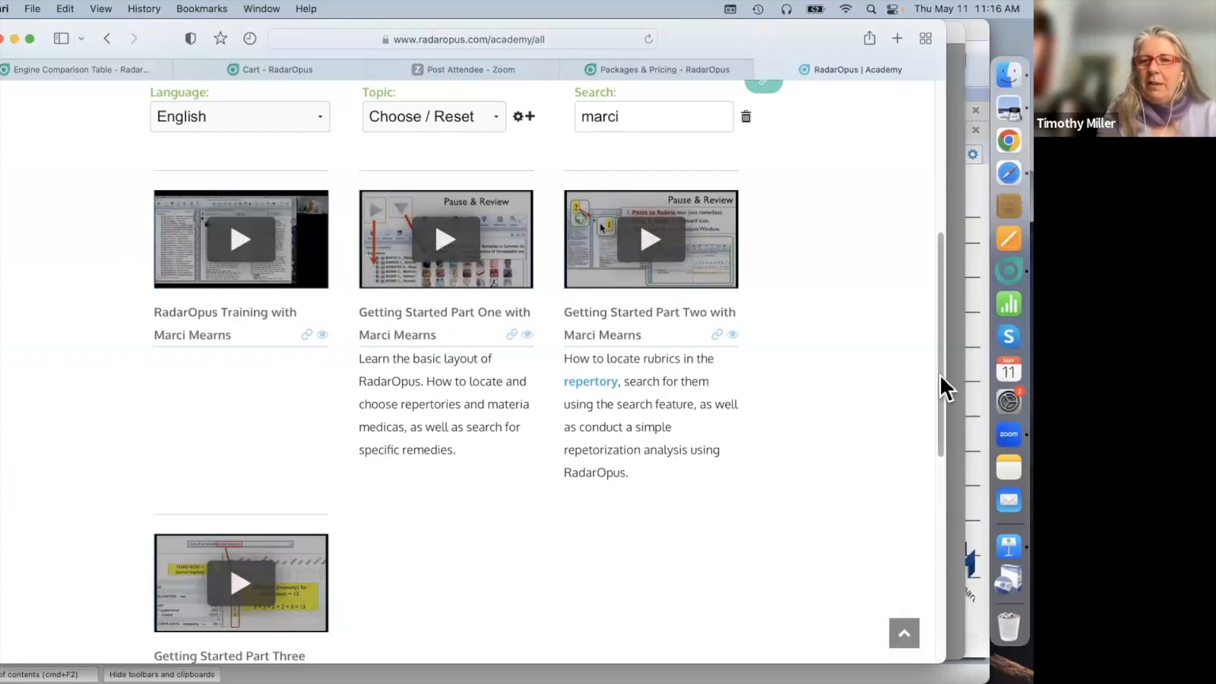
drag(940, 374, 947, 198)
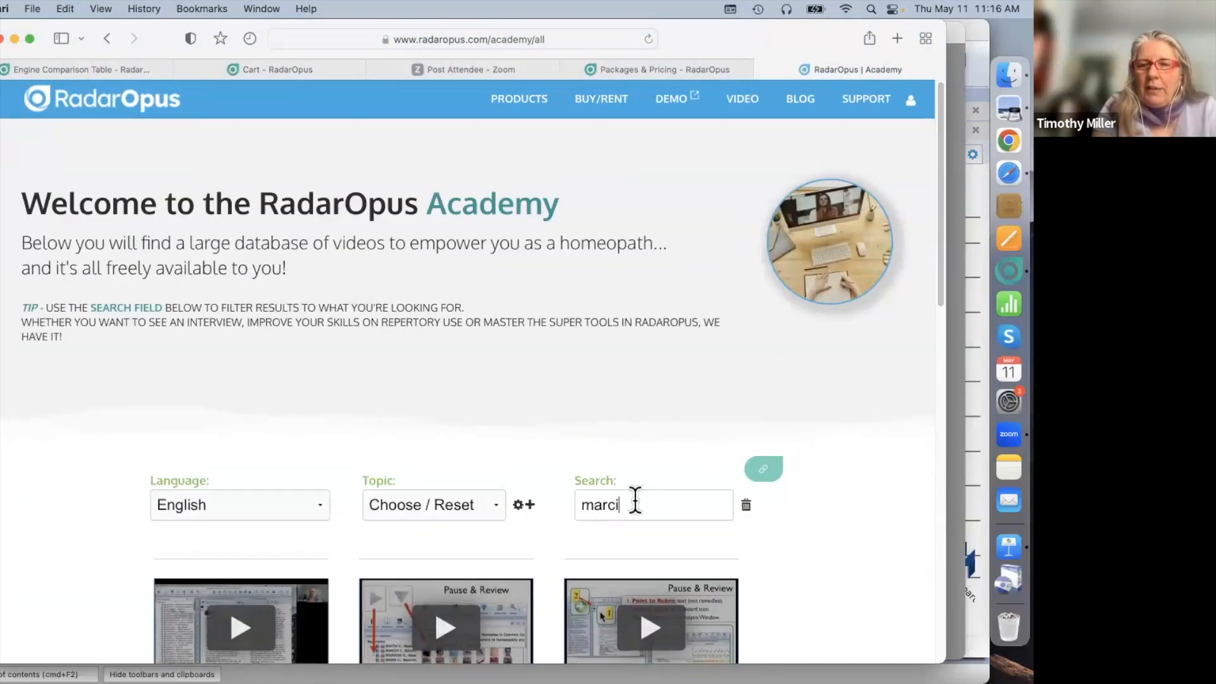
Step: Replace the Academy video search term with "search"
key(BackSpace)
key(BackSpace)
key(BackSpace)
key(BackSpace)
key(BackSpace)
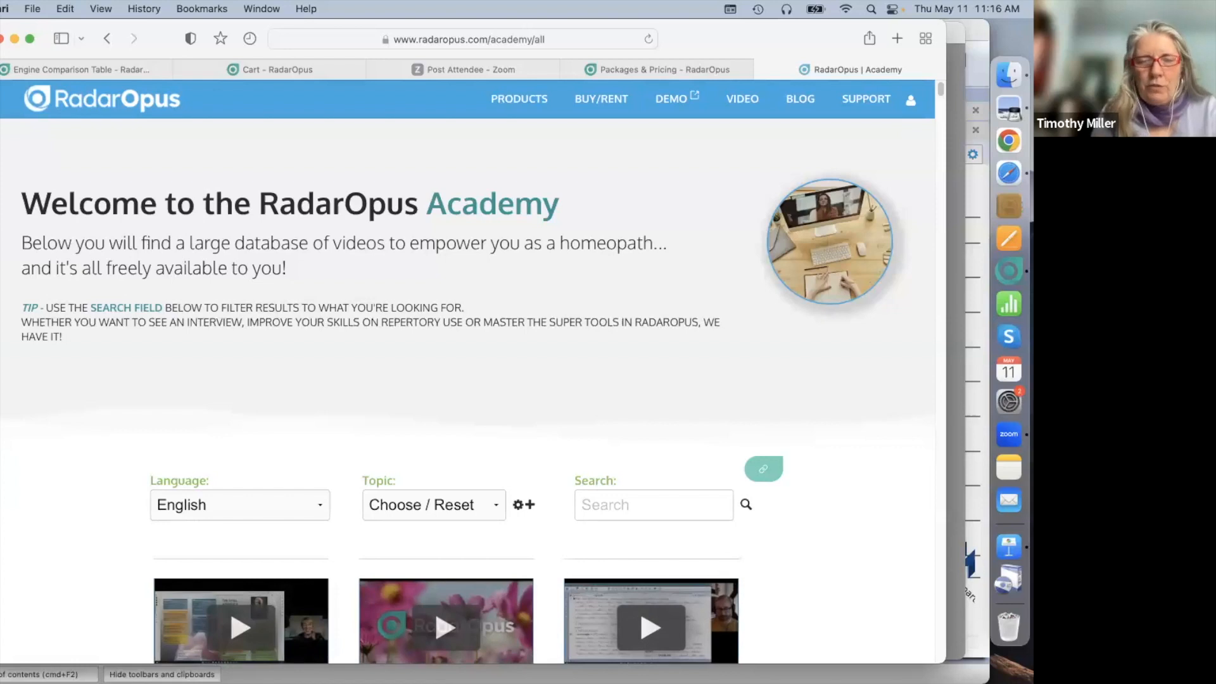
text(s)
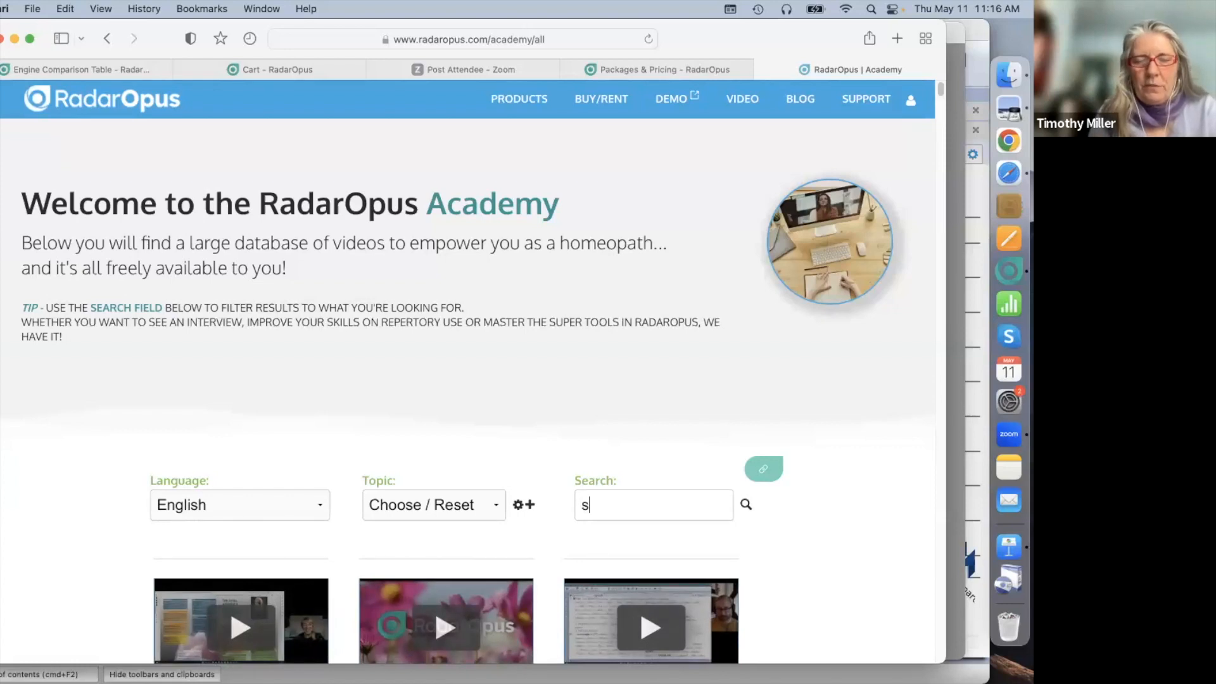
text(earch)
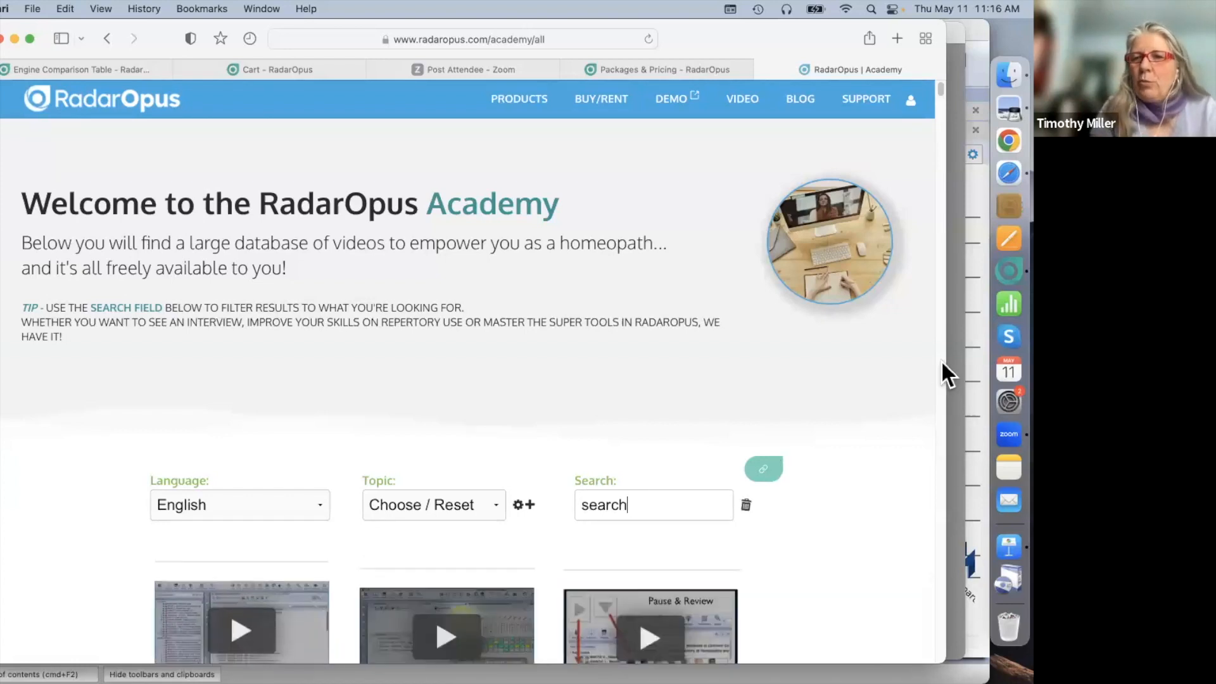
mouse_move(940, 111)
mouse_down()
mouse_move(937, 187)
mouse_move(934, 98)
mouse_up()
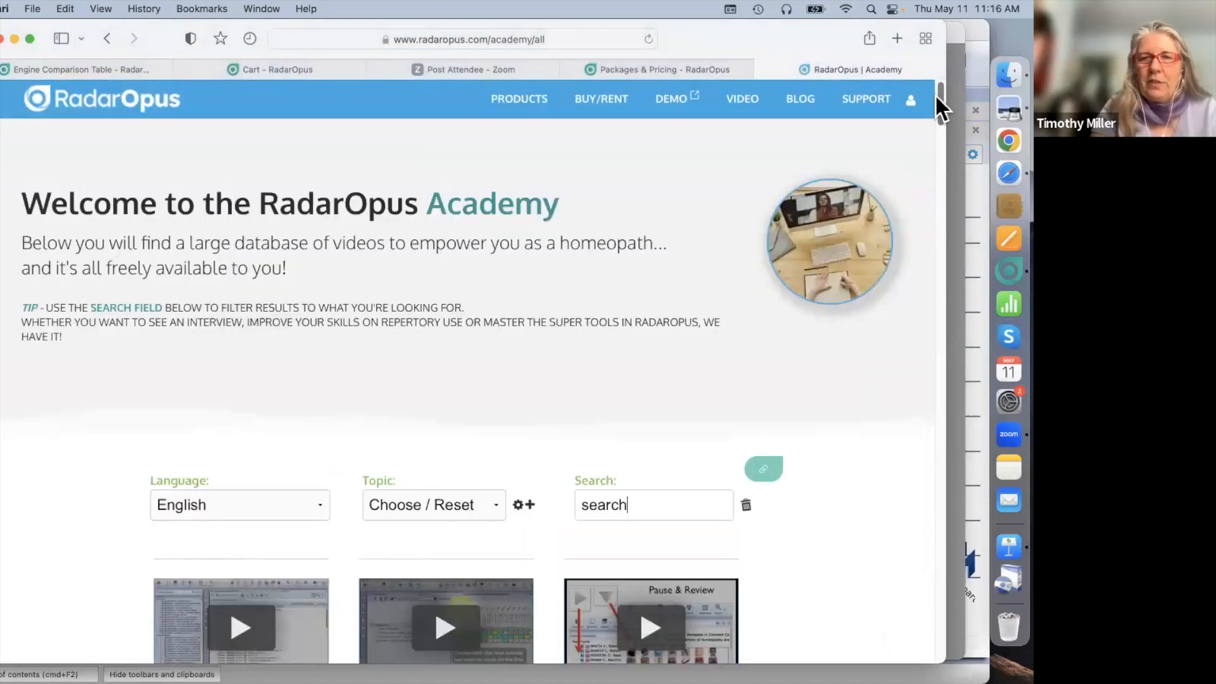
click(660, 501)
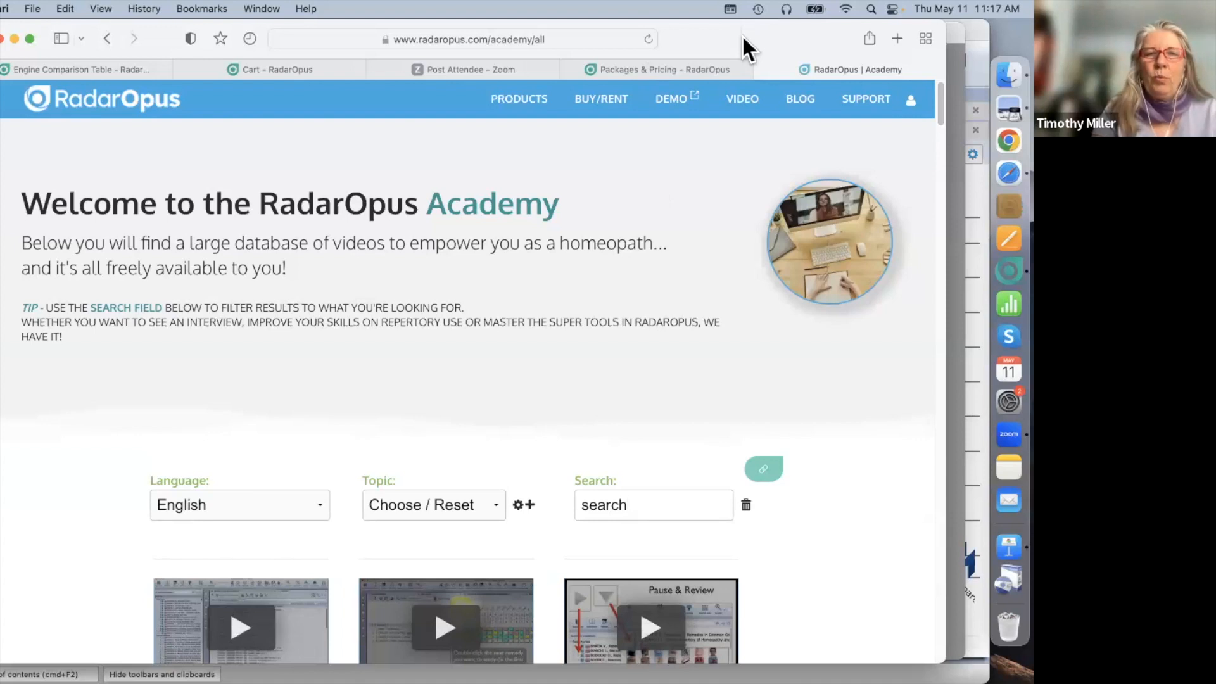
Step: Go to the Packages & Pricing page and open the site's Contact Us page from there
click(639, 68)
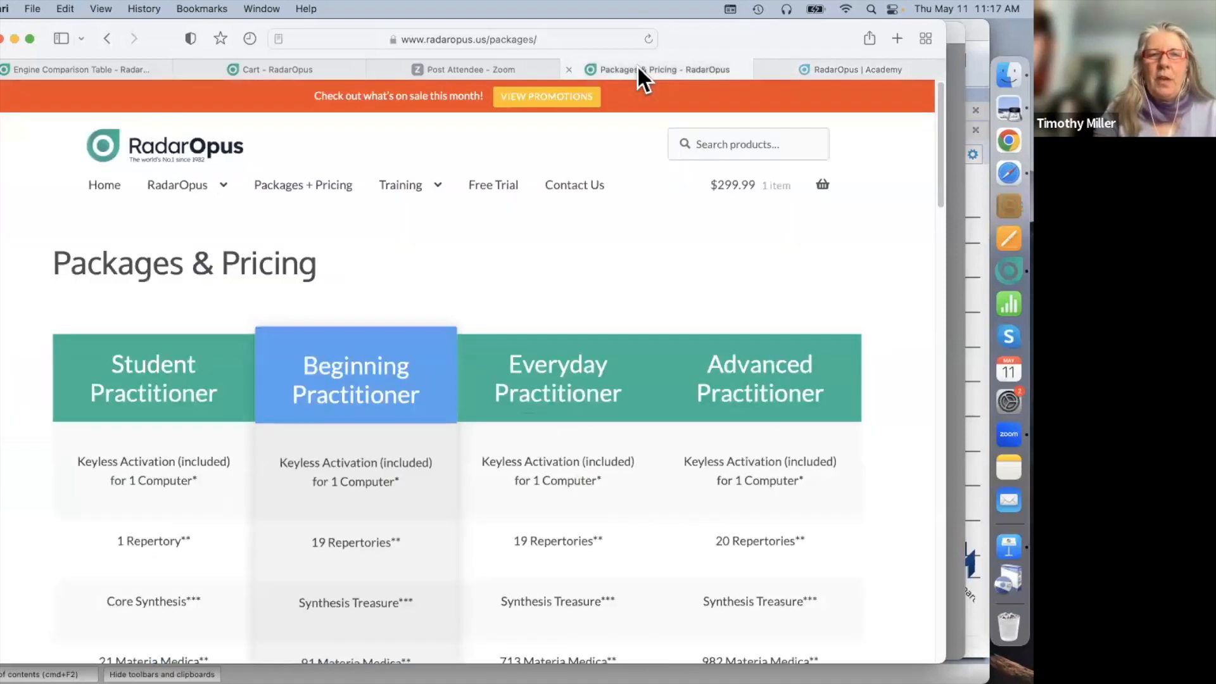
mouse_move(215, 185)
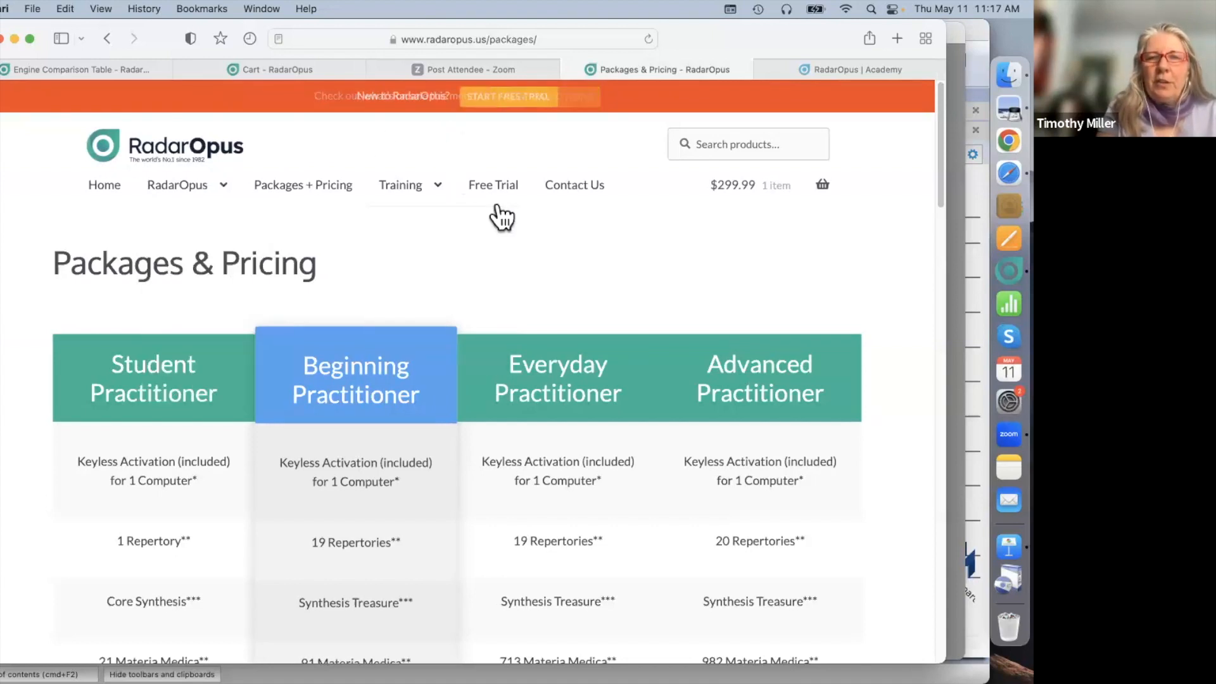
click(574, 185)
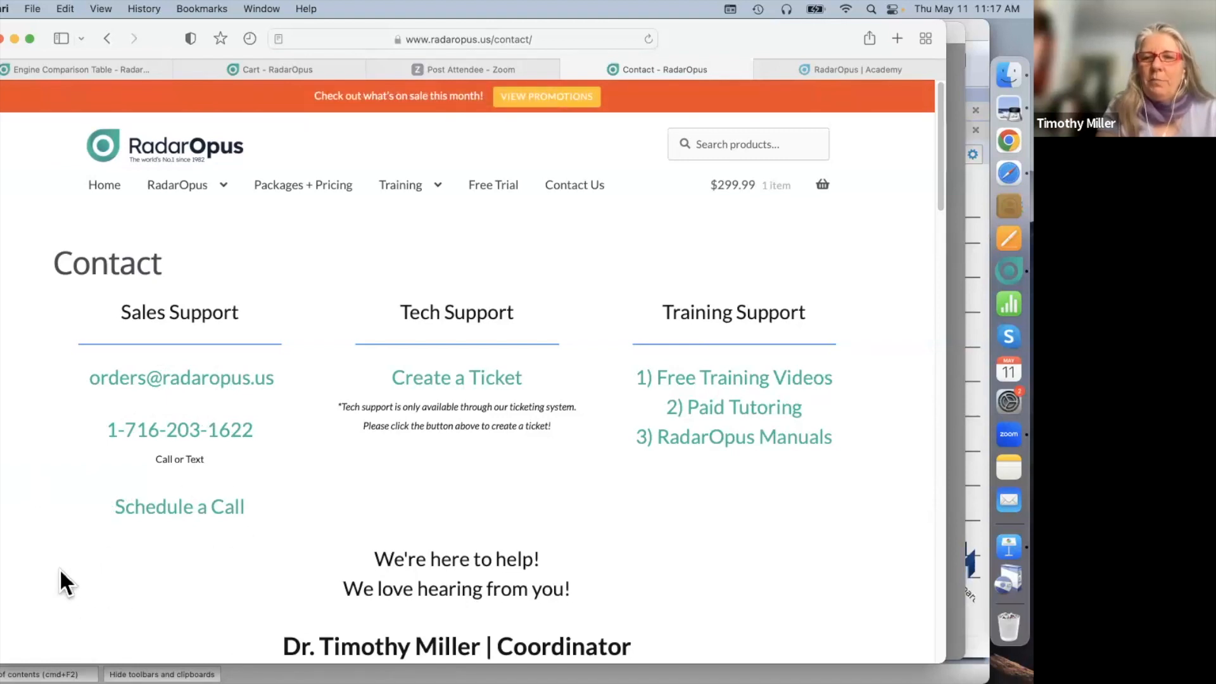
click(1009, 114)
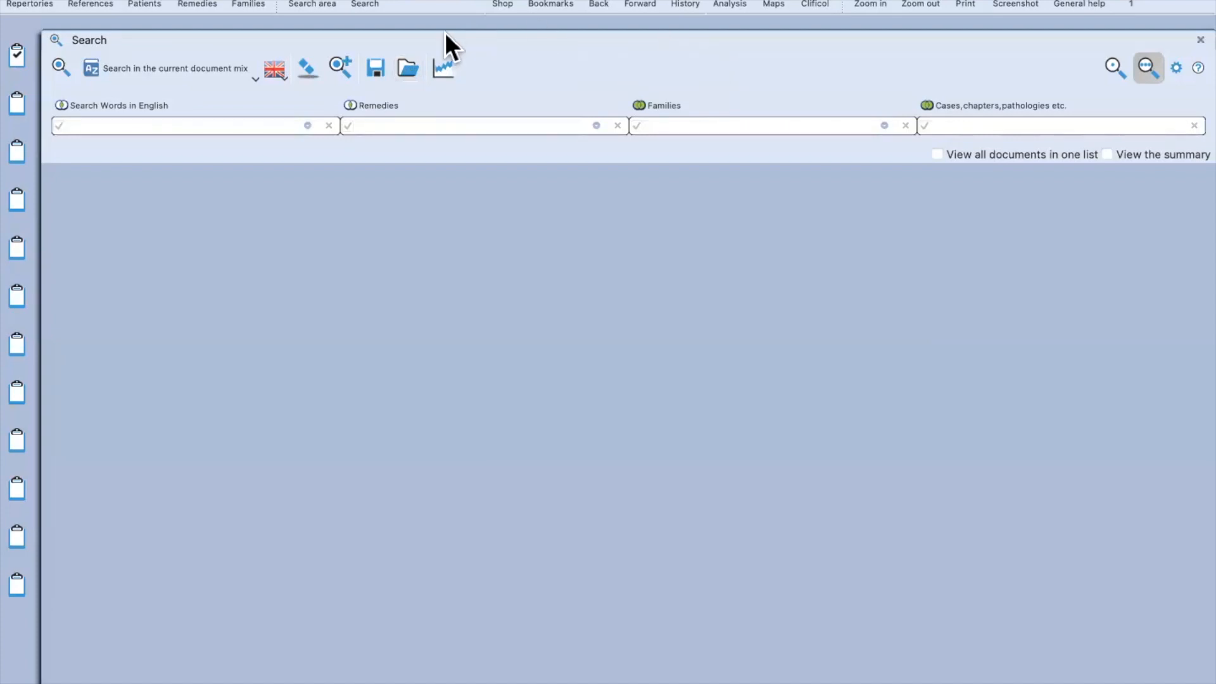
Step: Switch to RadarOpus, load the saved query 1.Flu Modalities.search and view the available search scopes without changing the current document mix
click(413, 67)
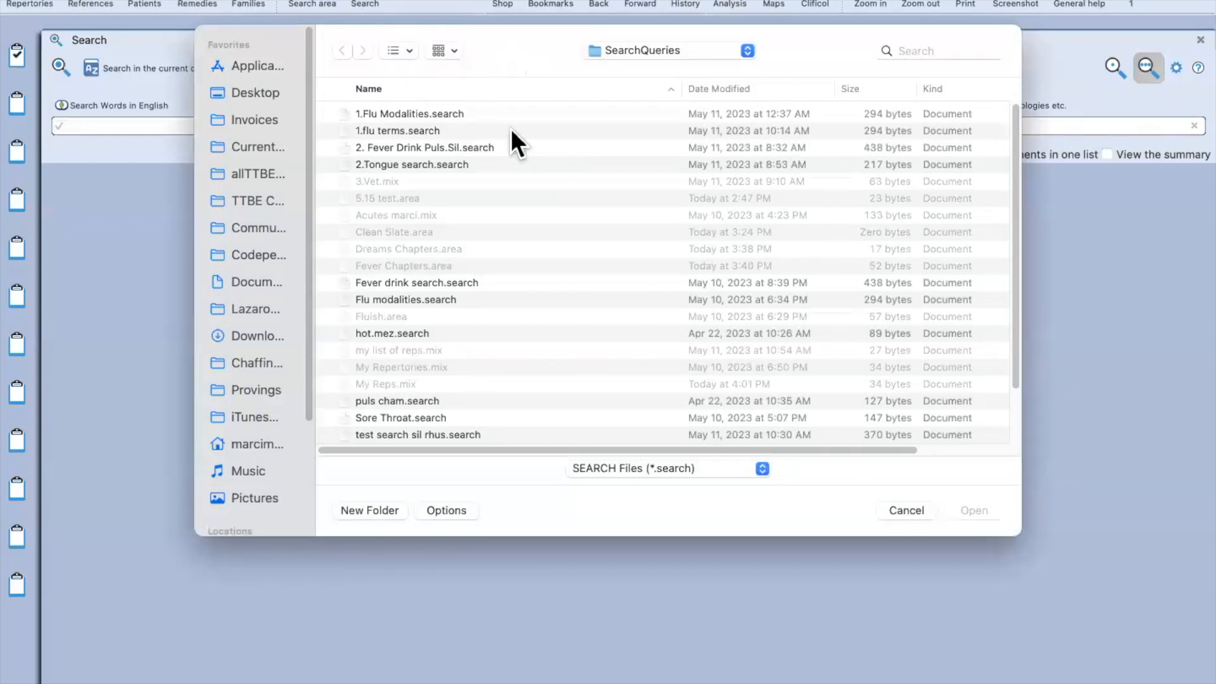
click(404, 114)
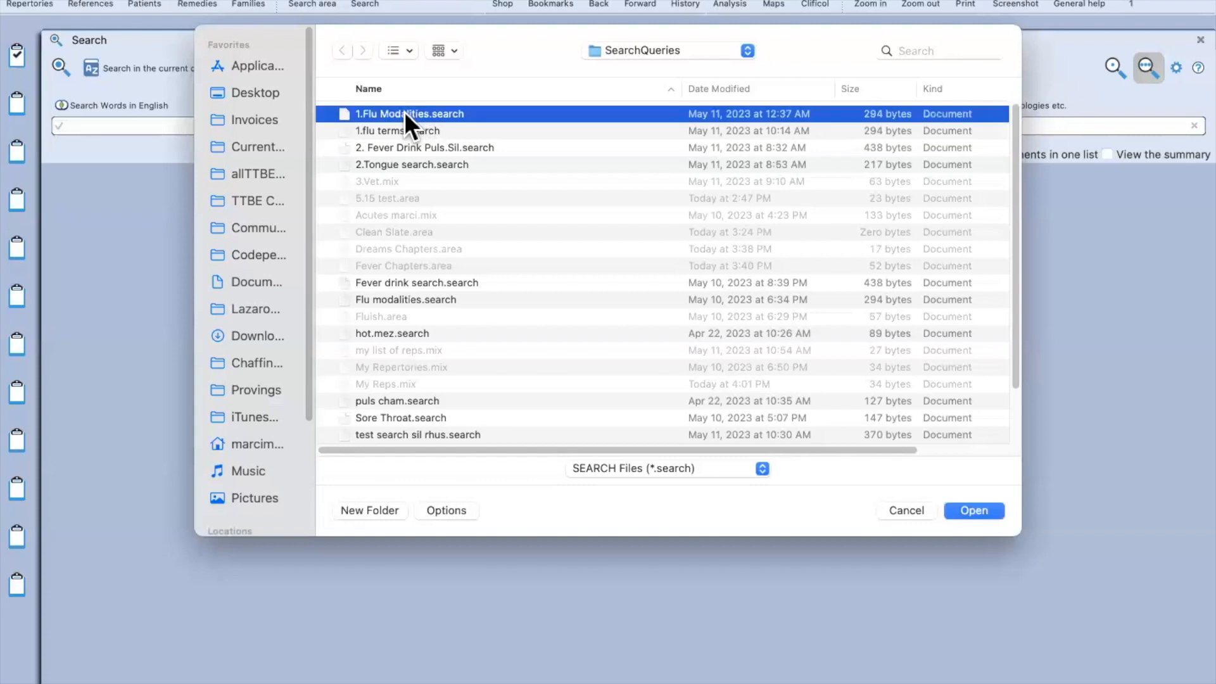
click(982, 511)
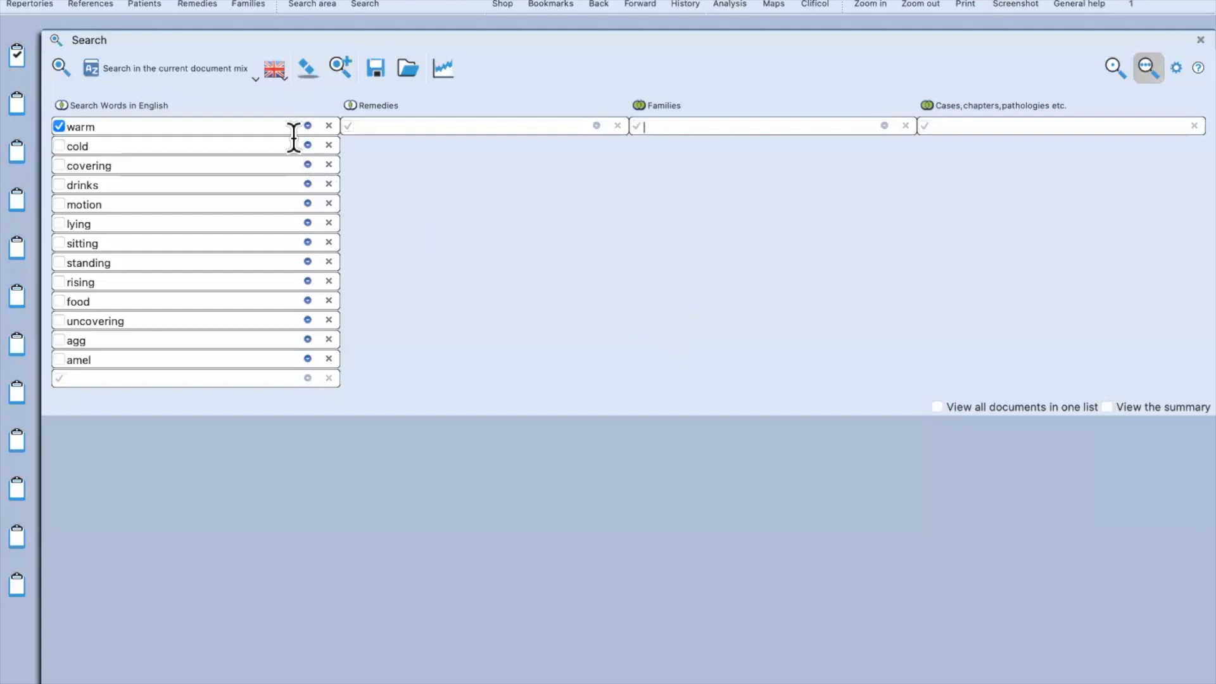
click(181, 67)
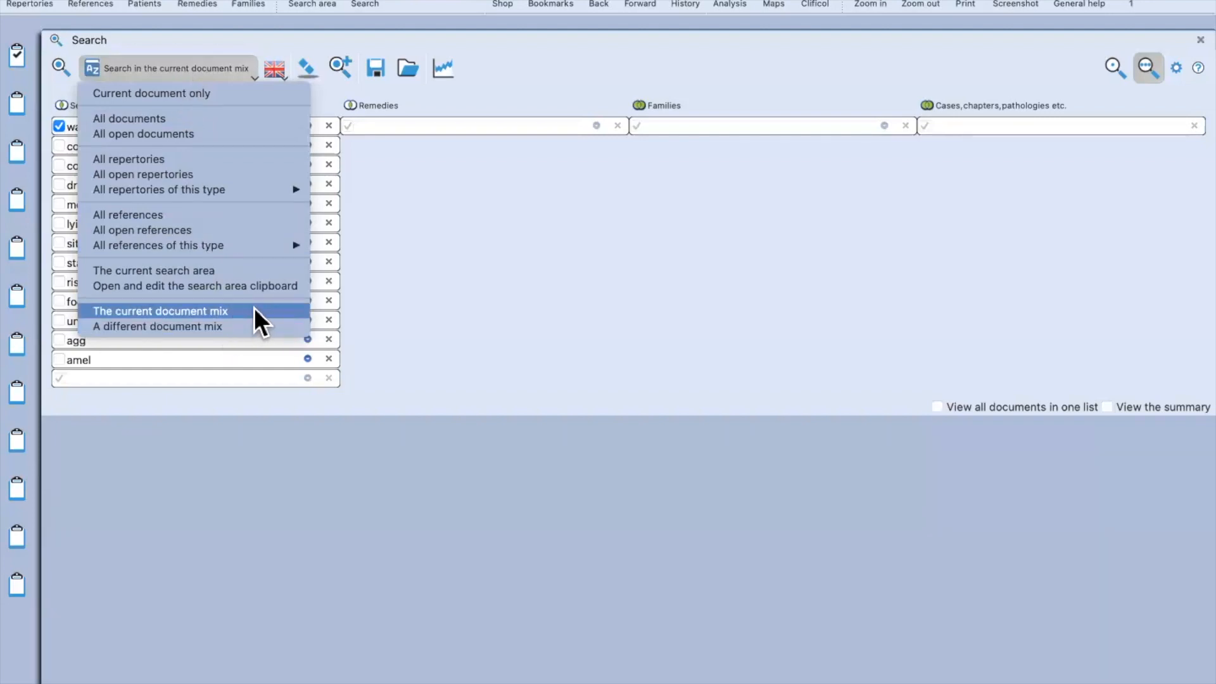
click(599, 322)
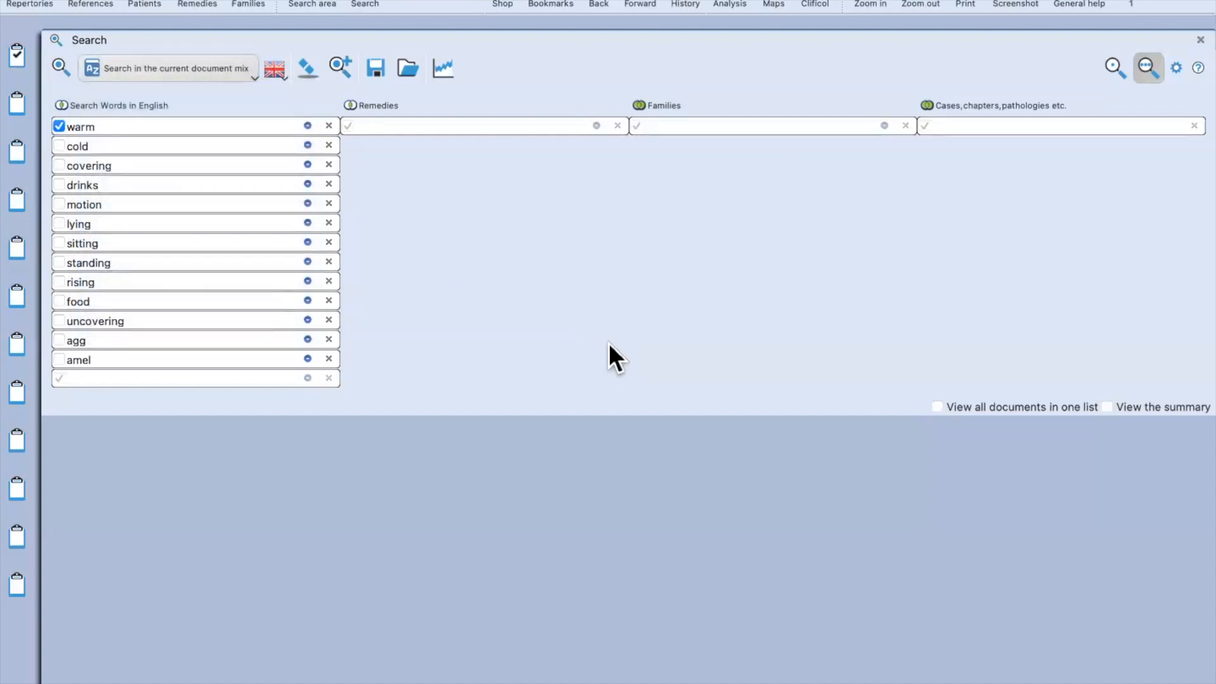
Step: In the list of repertories, add the concept books Desktop companion and Acute Diseases to the selected documents
click(29, 4)
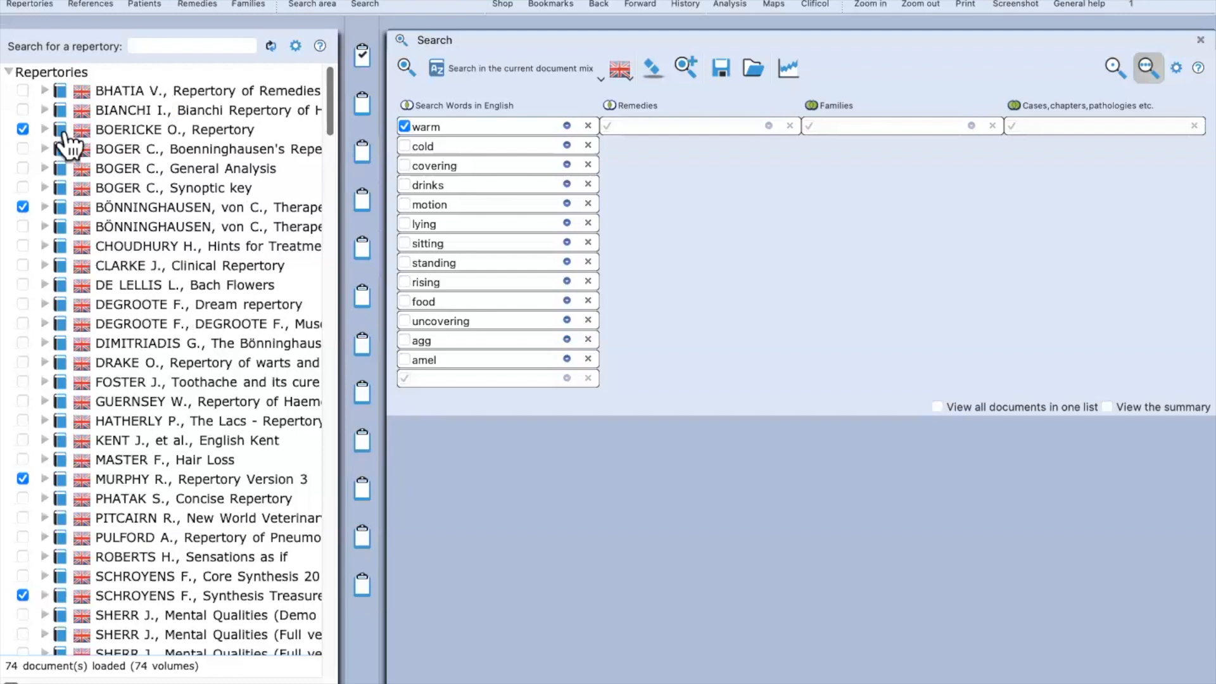
click(23, 207)
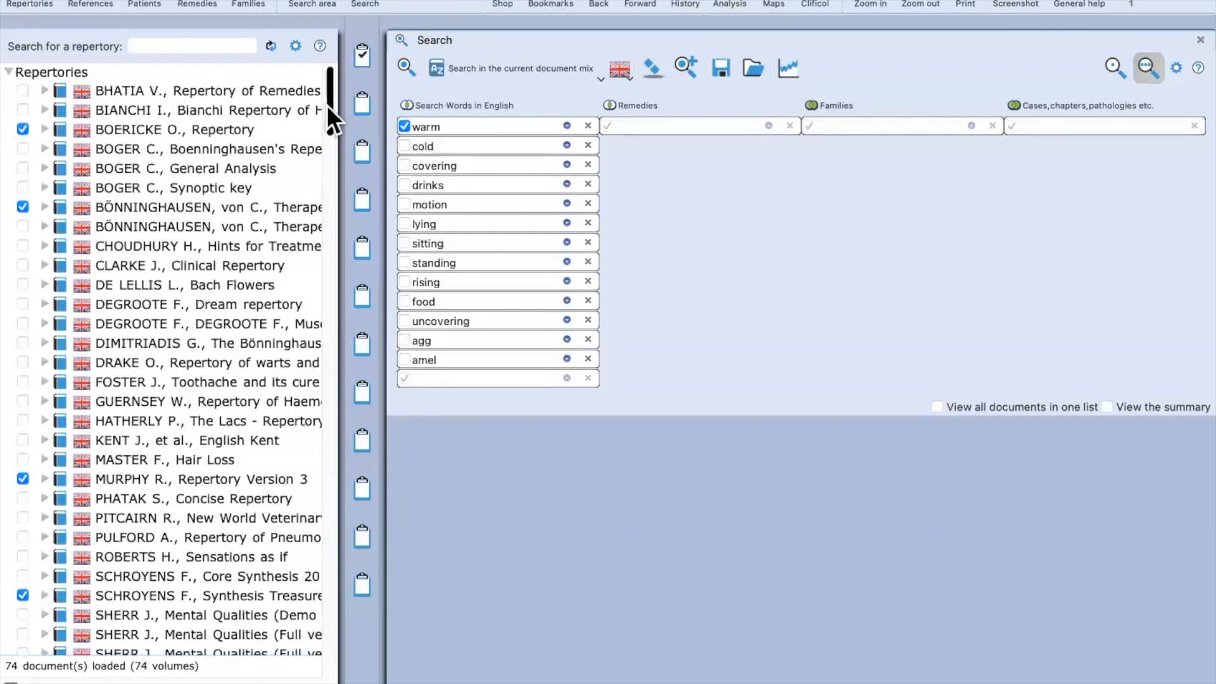
drag(330, 116, 333, 320)
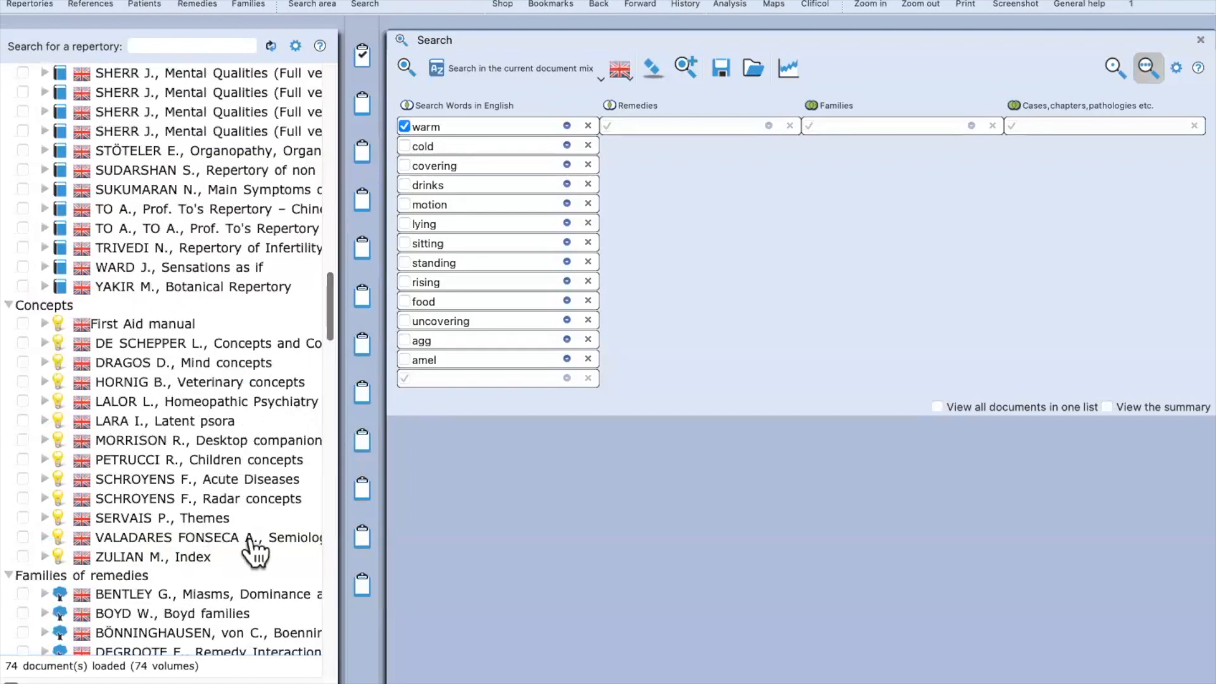
click(22, 442)
mouse_move(285, 500)
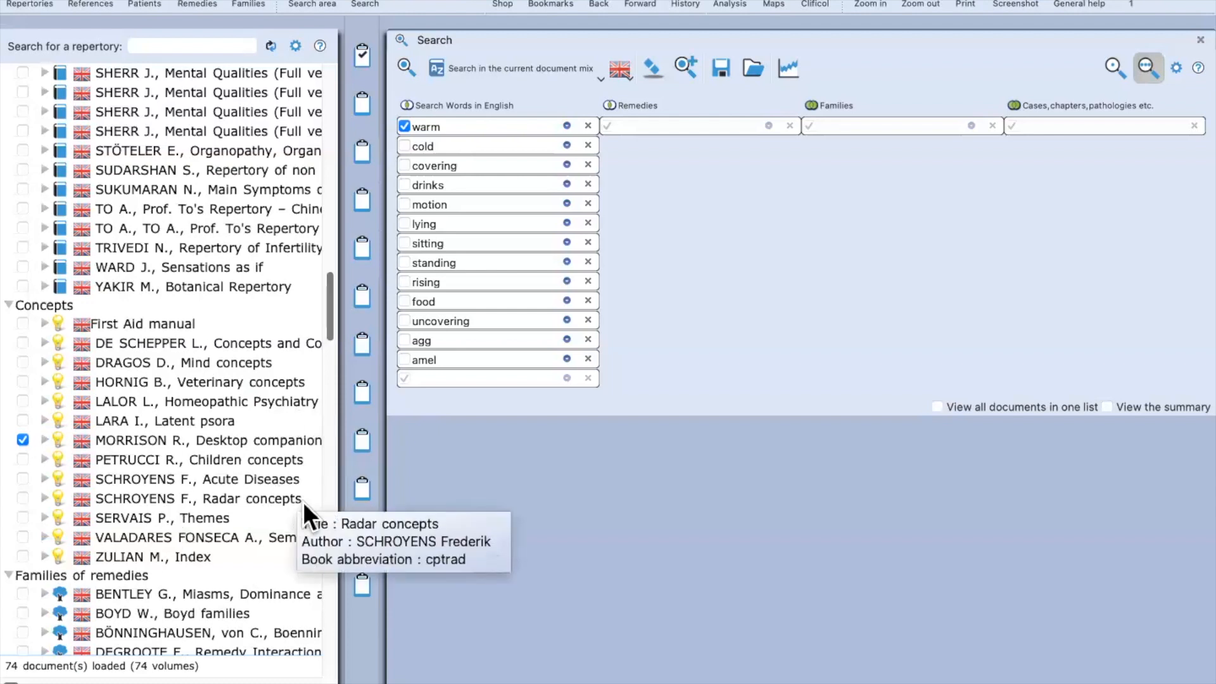
click(23, 479)
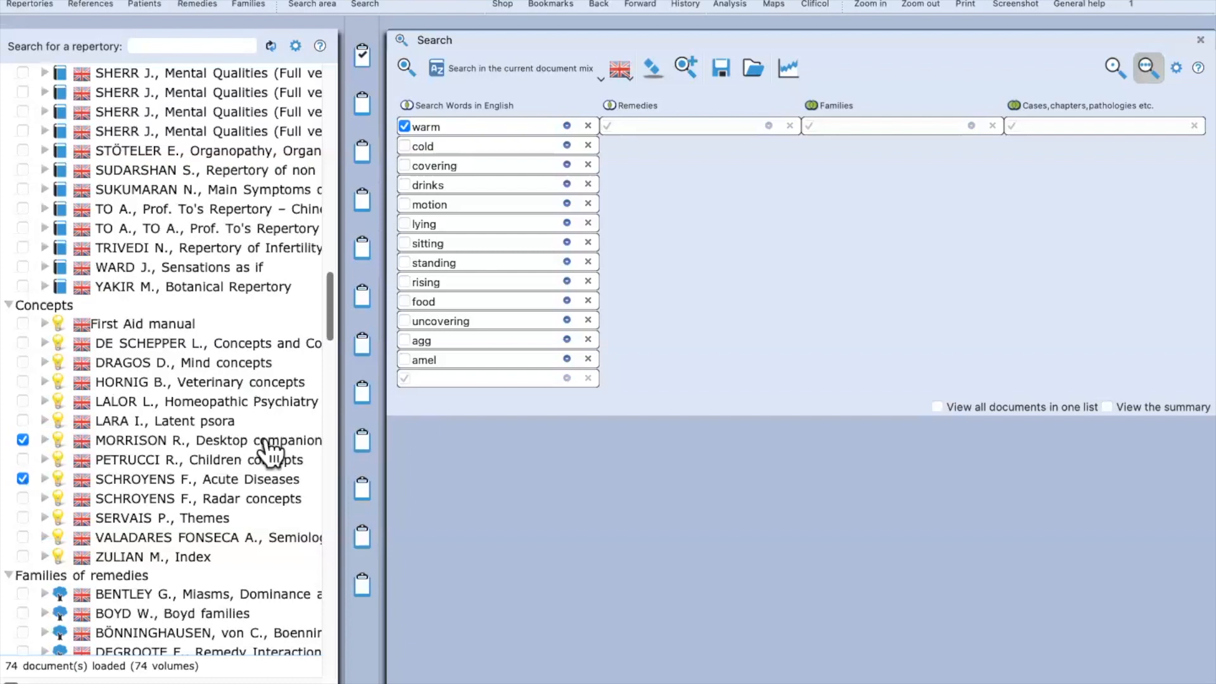
drag(331, 328, 313, 86)
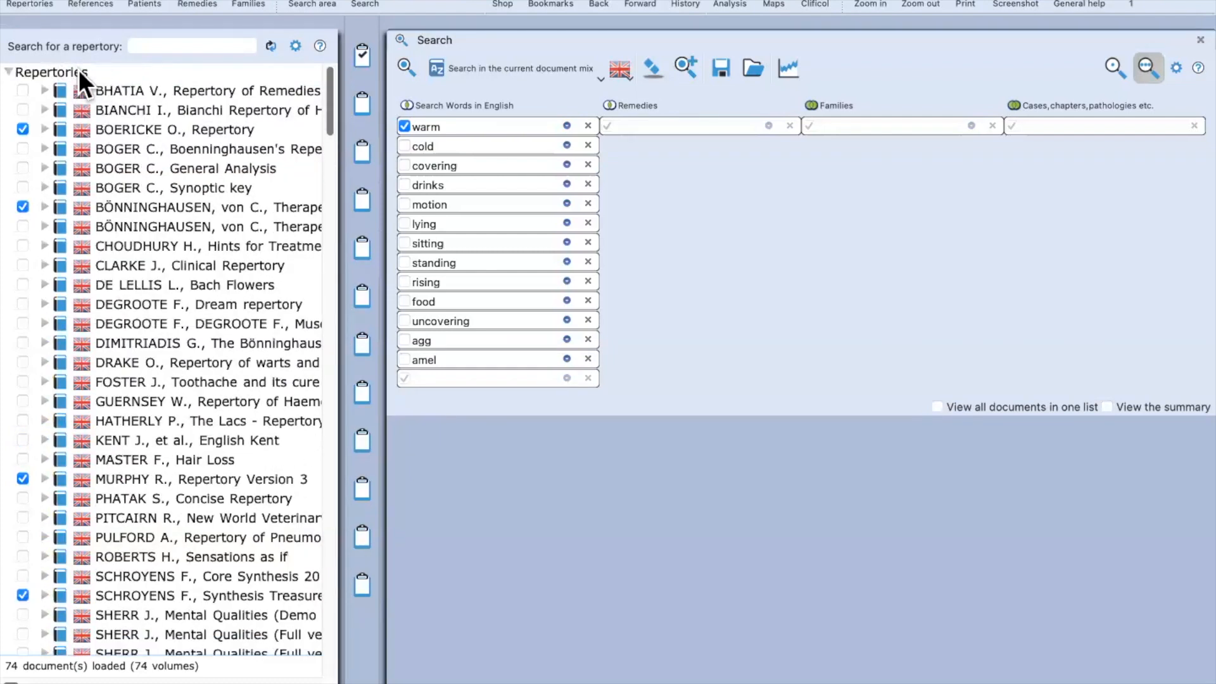
Step: Filter the references by "fev" and select Allen's The Therapy of Intermitte... and Sudarshan's Homeopathic Treatment of Non-Malarial Fevers
click(92, 3)
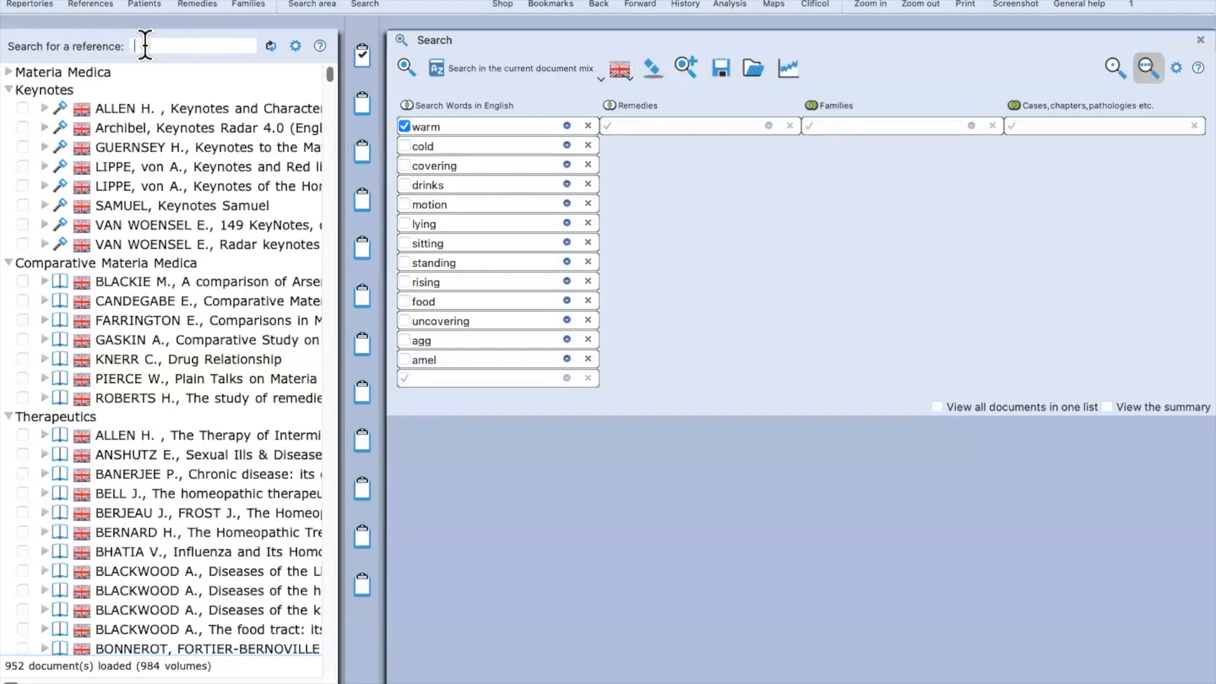
text(fo)
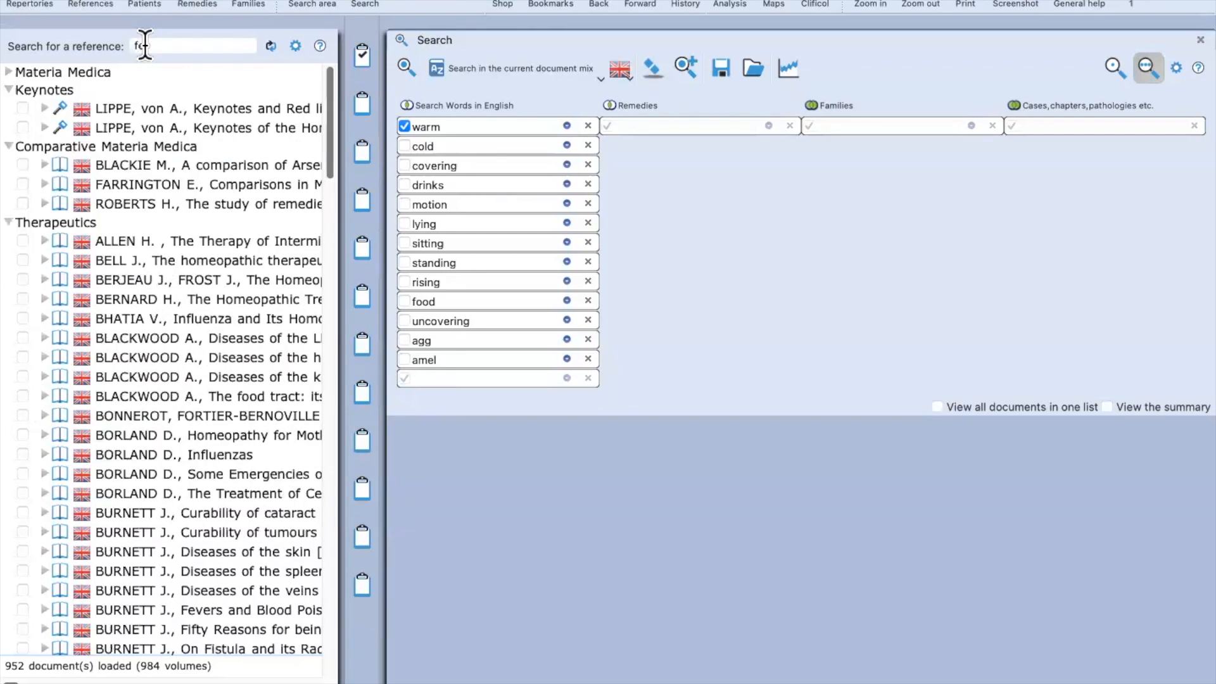
key(BackSpace)
text(ev)
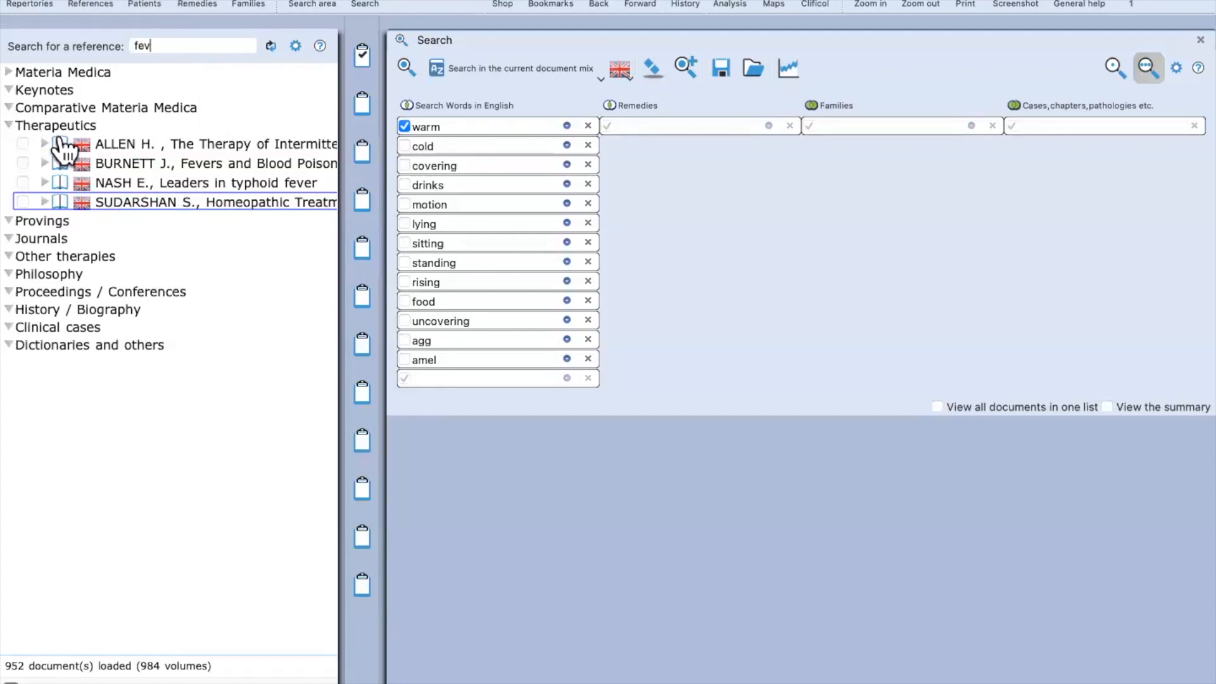
click(23, 145)
click(250, 206)
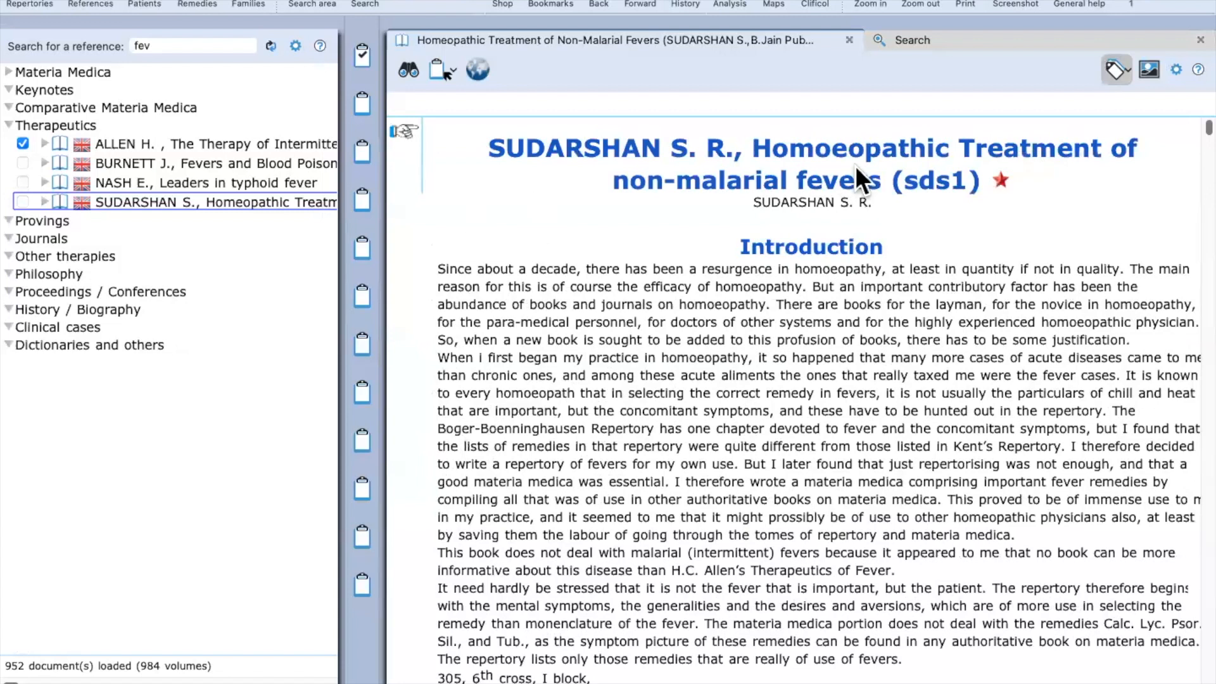
click(23, 202)
Step: Return to the search window, review the selected repertories and references, and save the selection as the document mix My Favorite mix.mix
click(1011, 44)
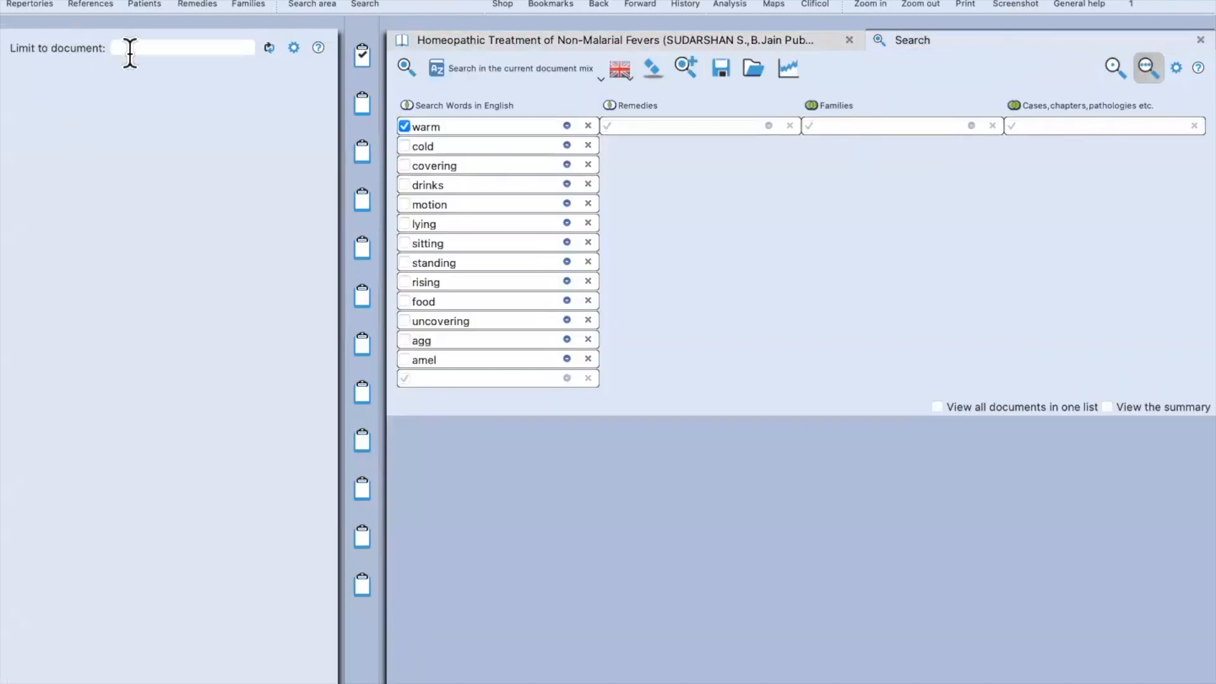
click(32, 6)
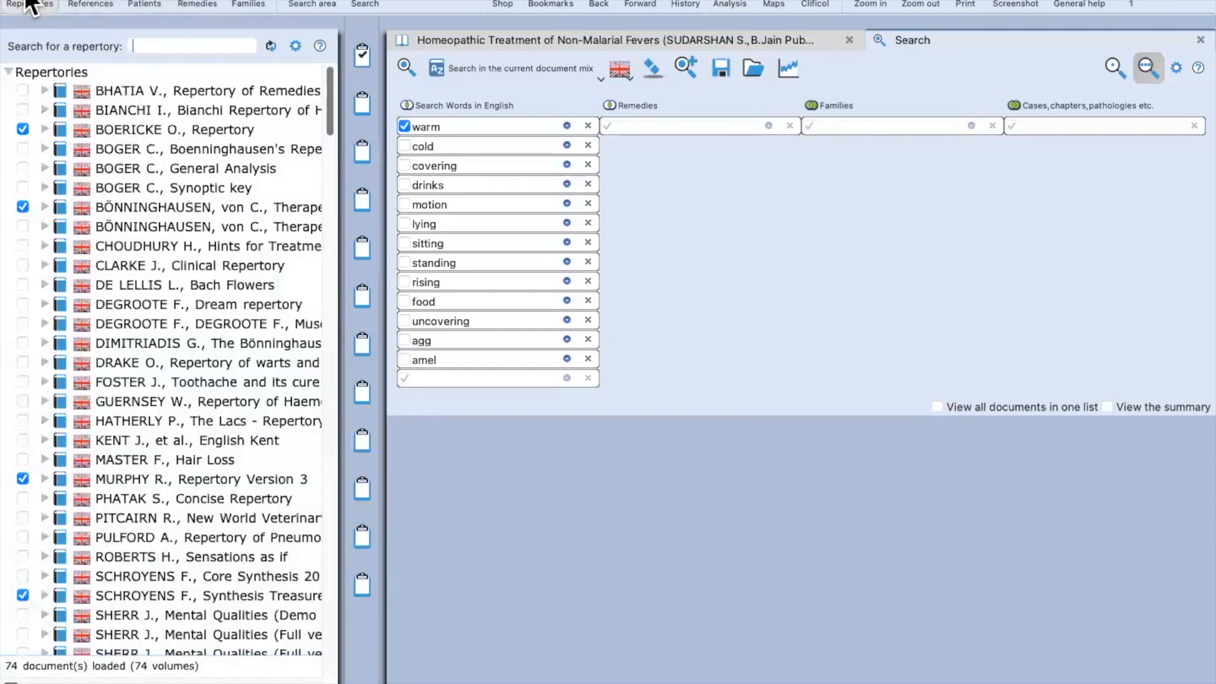
click(101, 4)
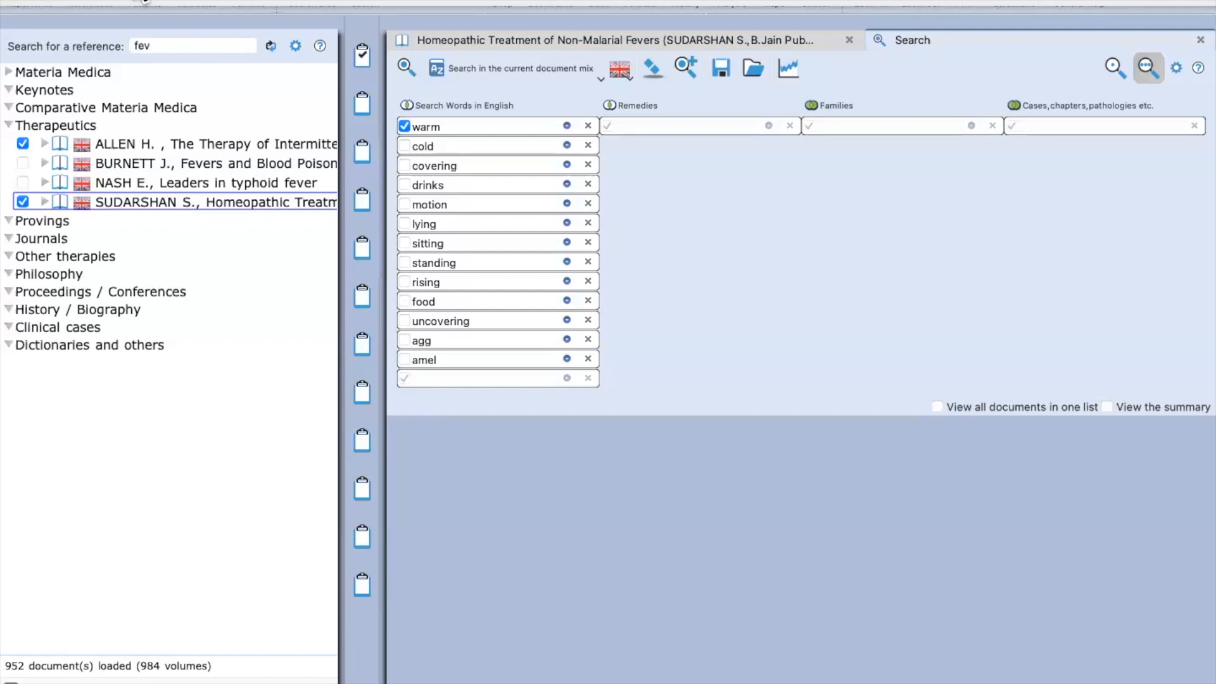
click(145, 2)
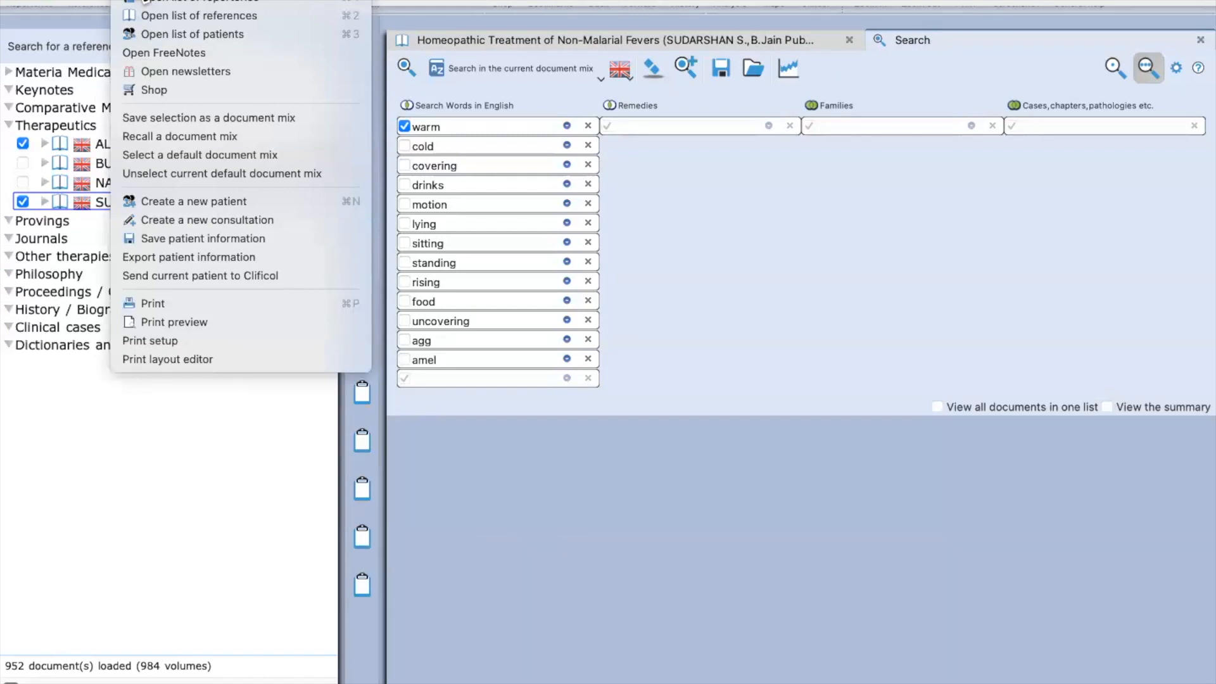
click(242, 118)
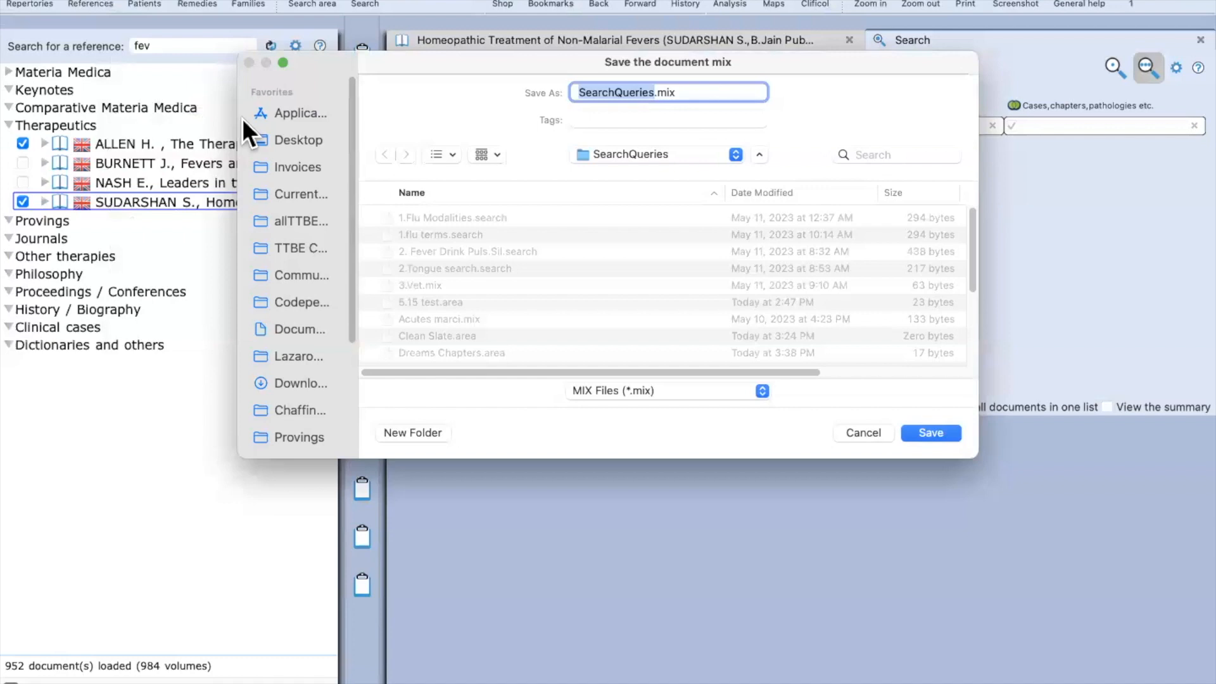
text(My Favorite mix)
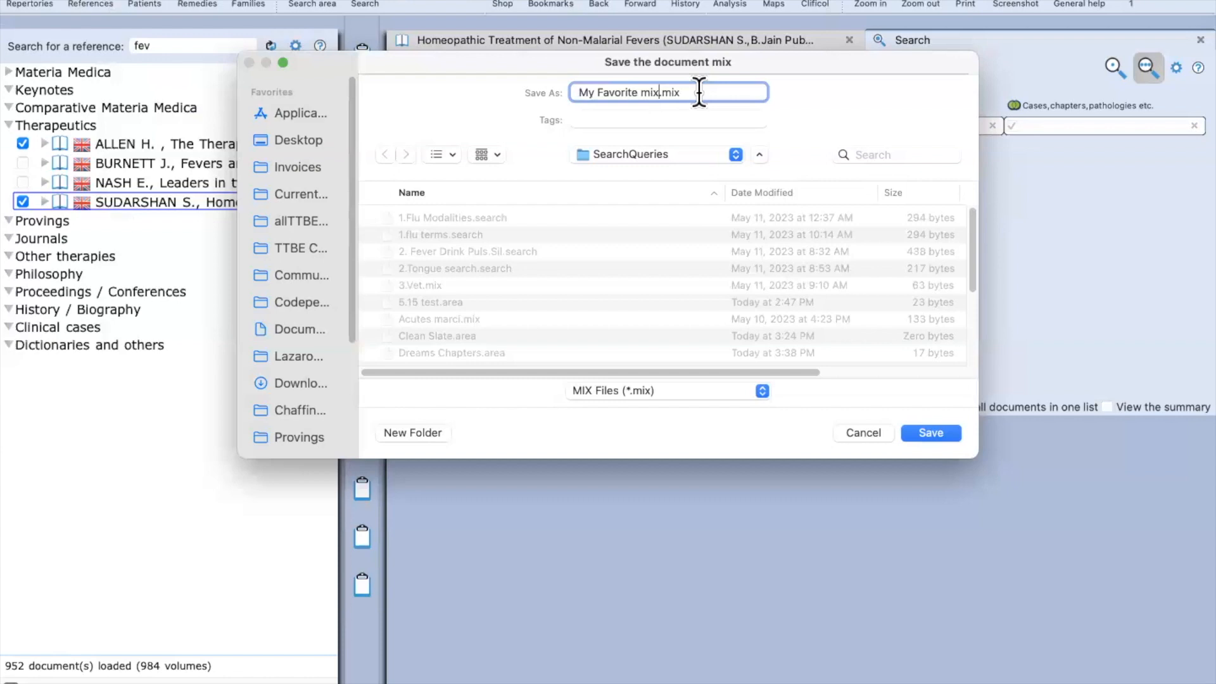
click(930, 431)
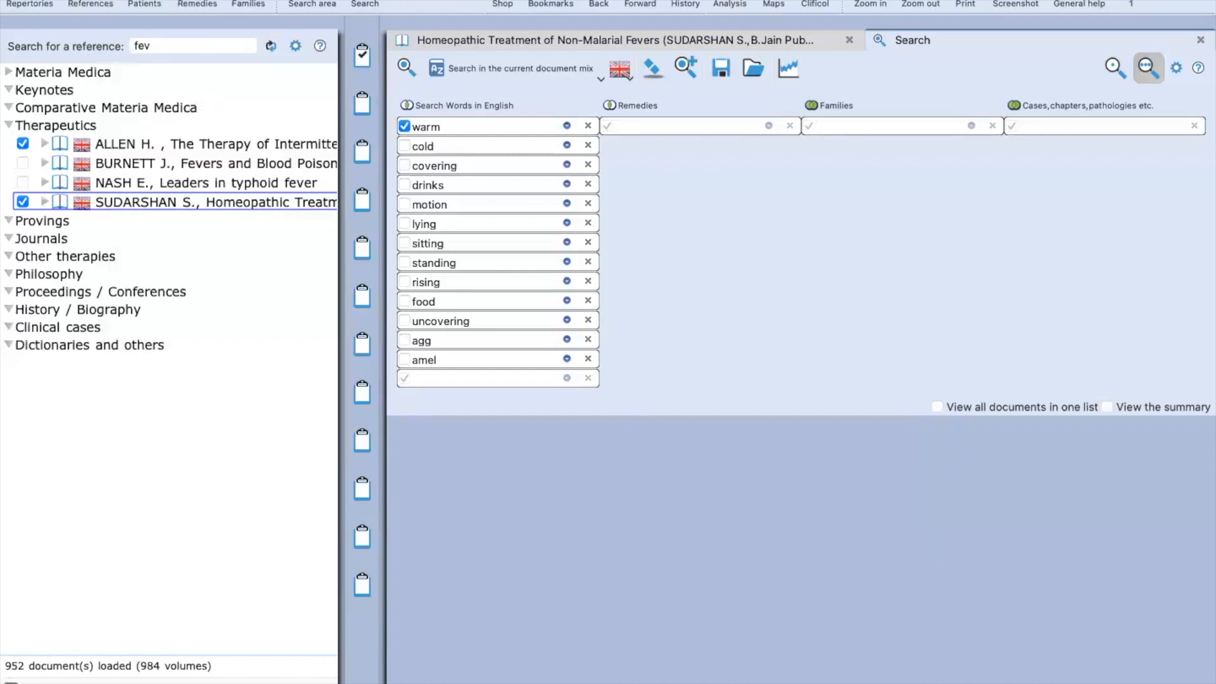
Step: Leave only cold and drinks active among the search words and run the search in the current document mix
click(11, 683)
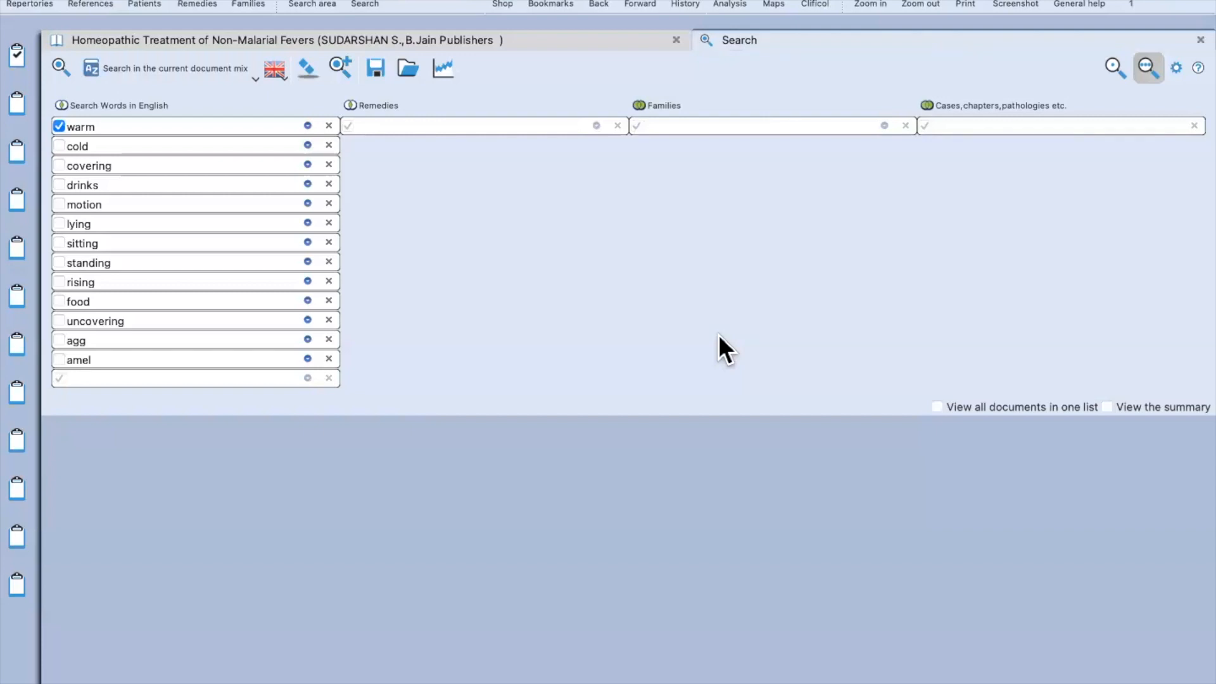
click(59, 126)
click(57, 144)
click(58, 184)
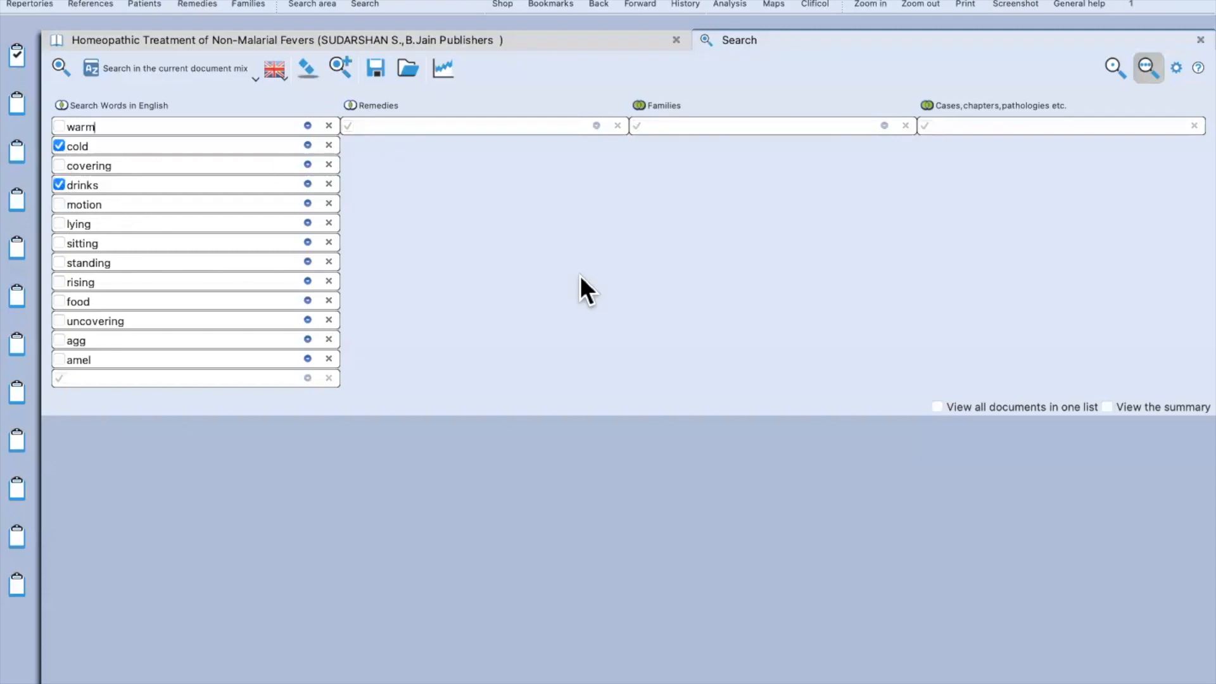
click(207, 70)
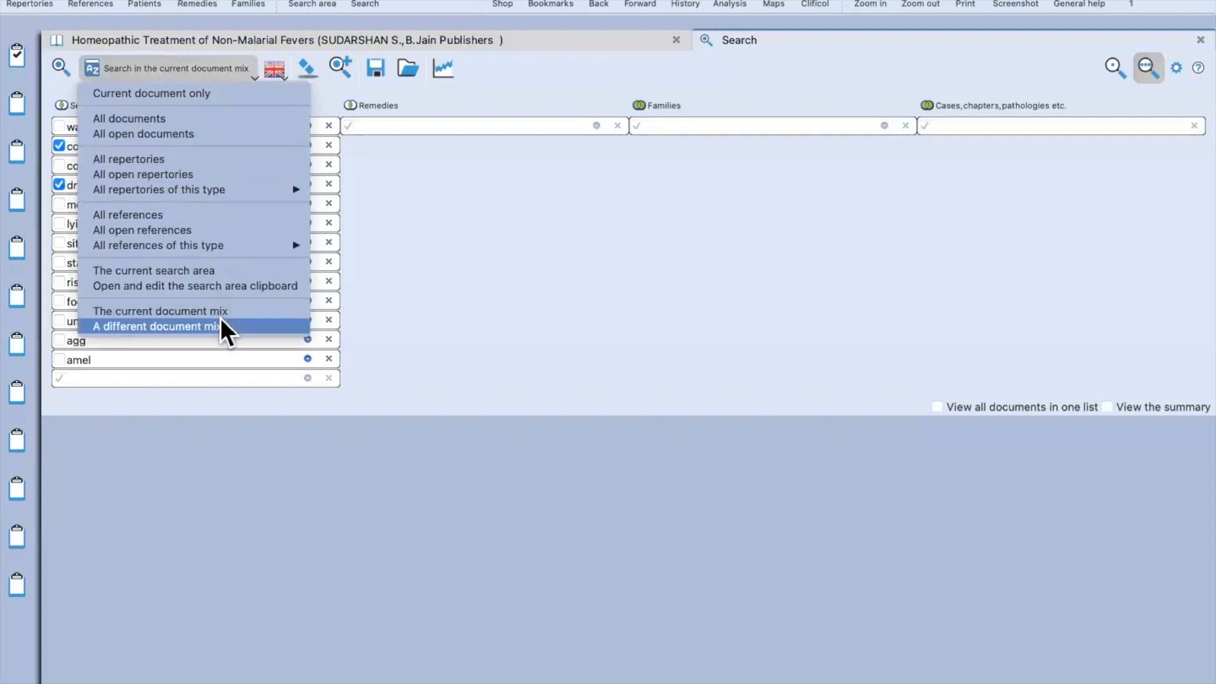
click(252, 306)
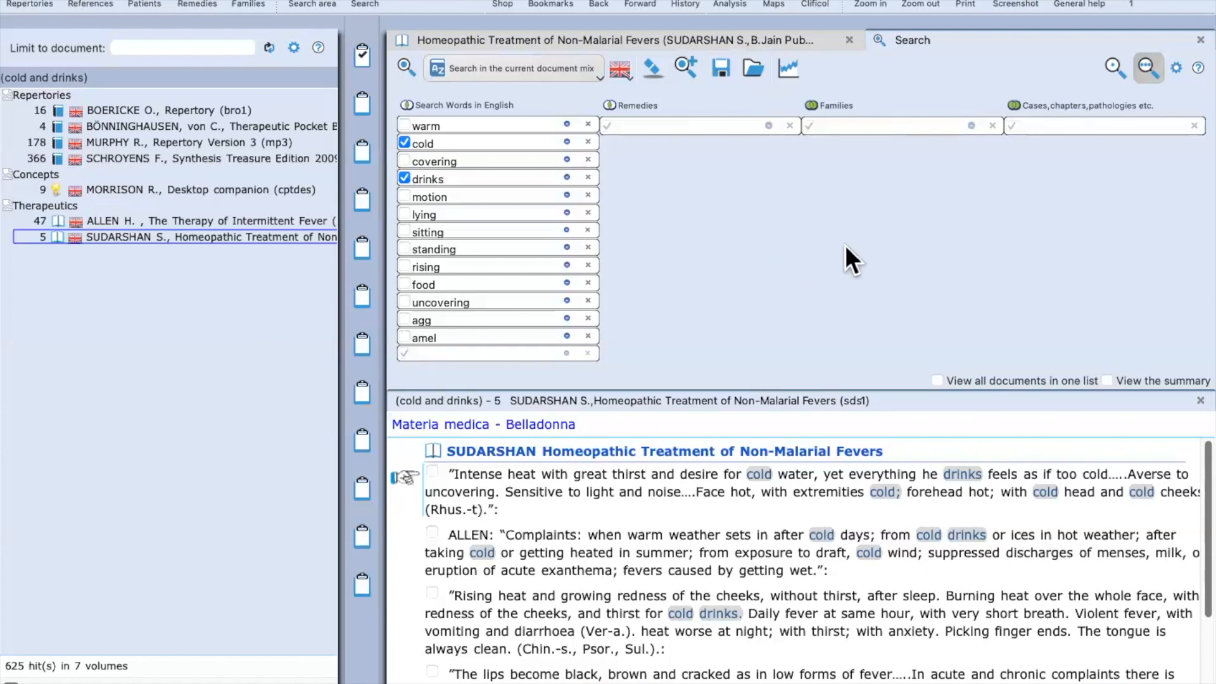
Step: Run the cold and drinks search in all documents, and switch the scope back to the current document mix for comparison
click(540, 66)
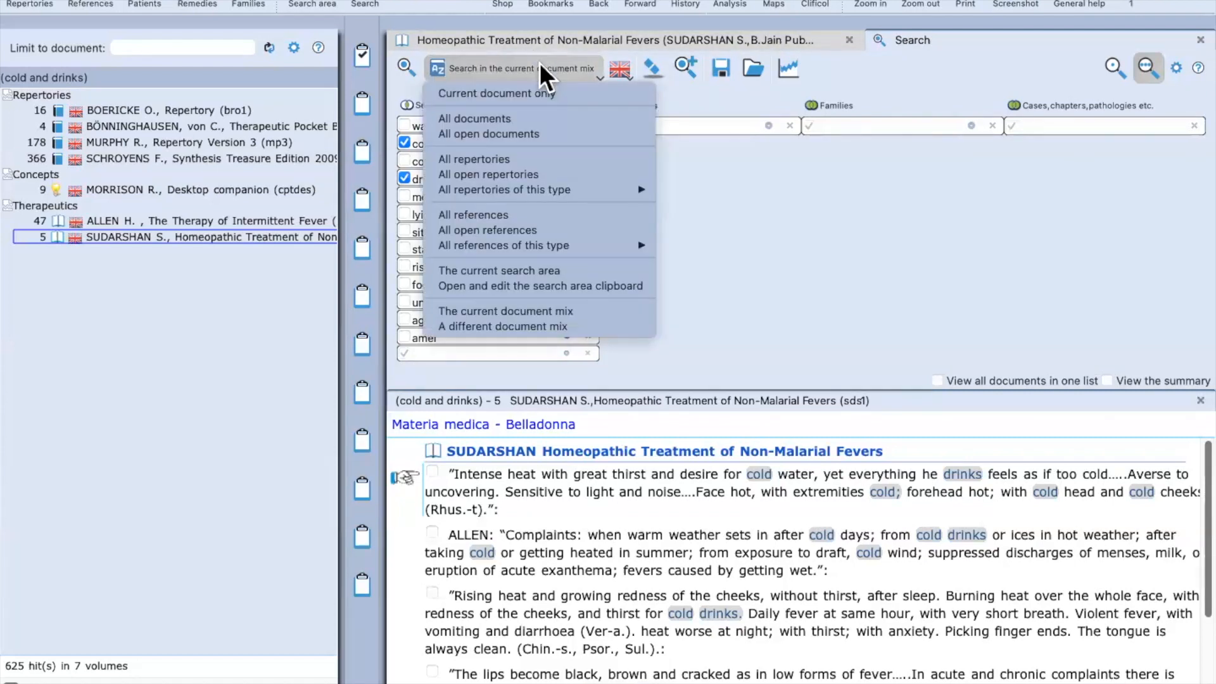
click(516, 120)
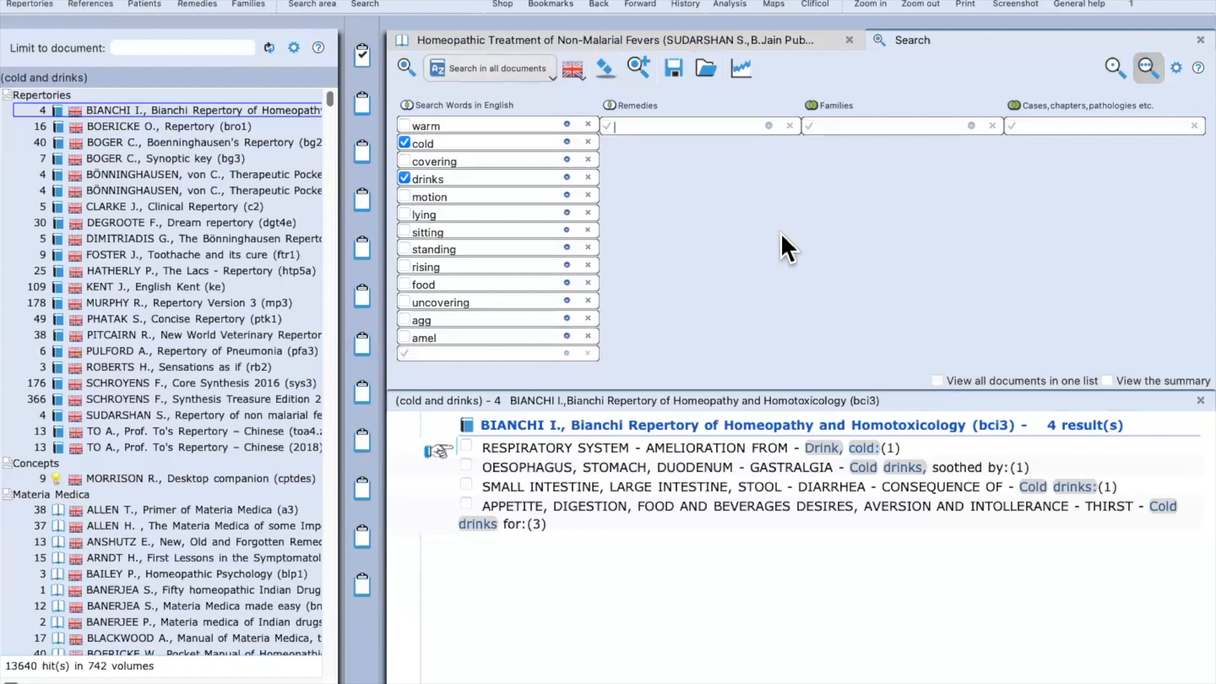
click(504, 66)
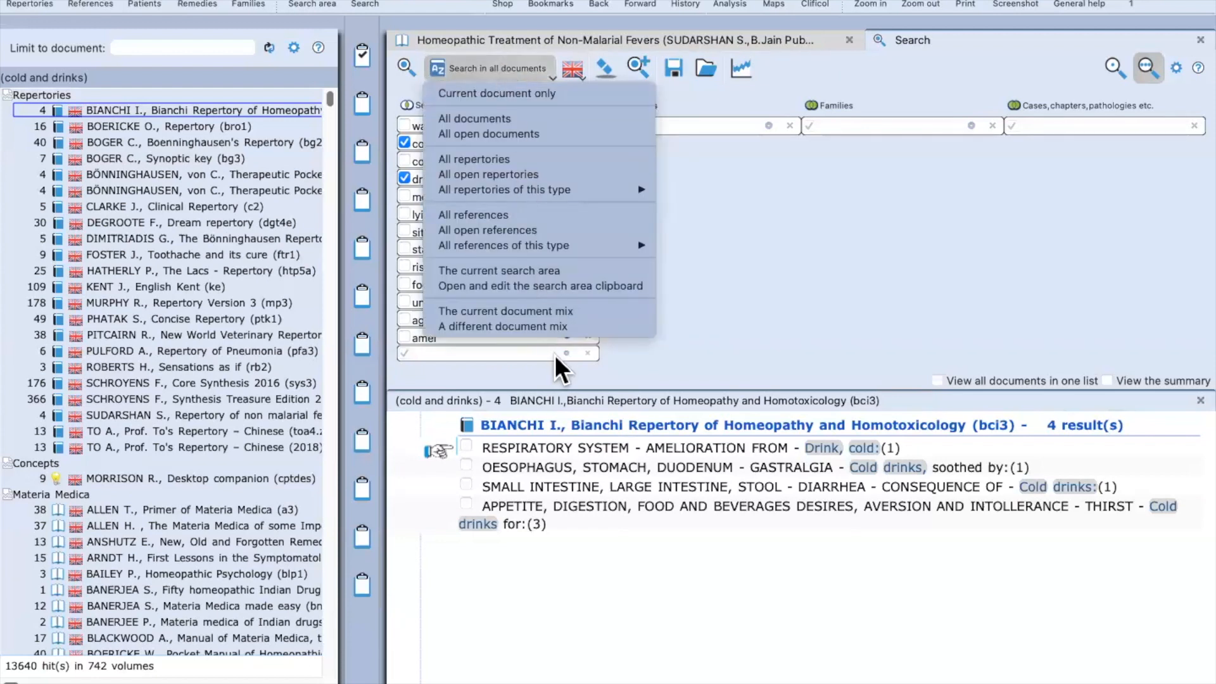
click(558, 309)
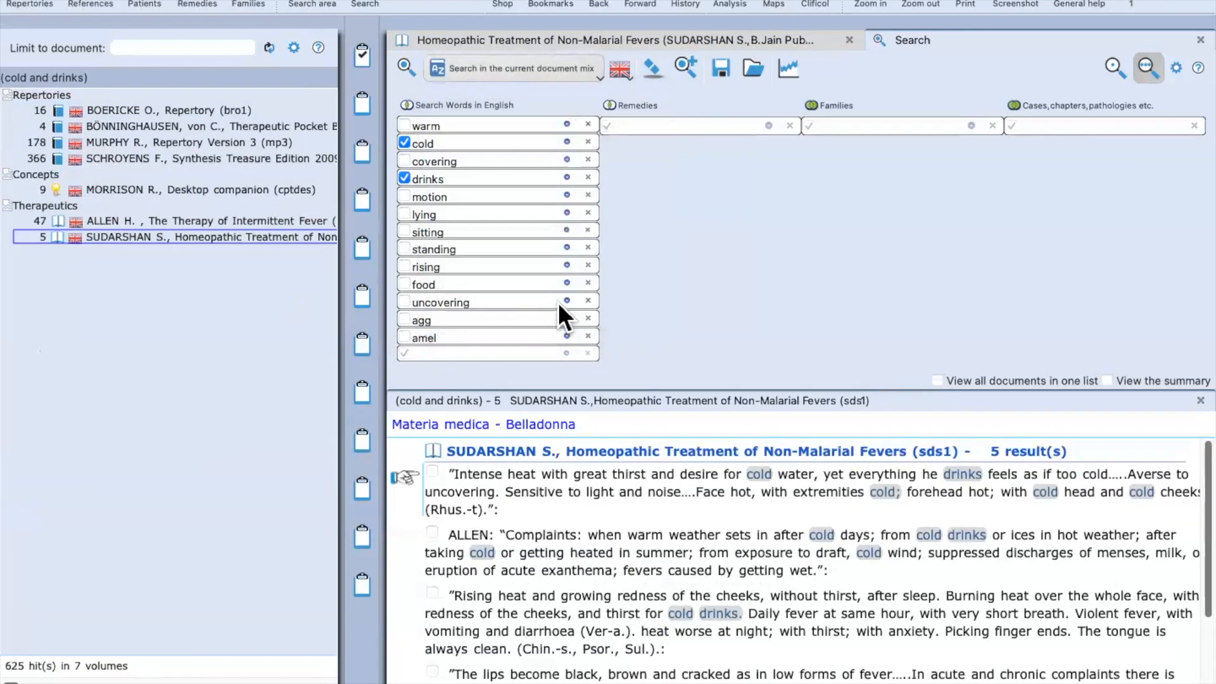
Step: Run the cold and drinks search in a different document mix, using the saved Acutes mix file
click(538, 67)
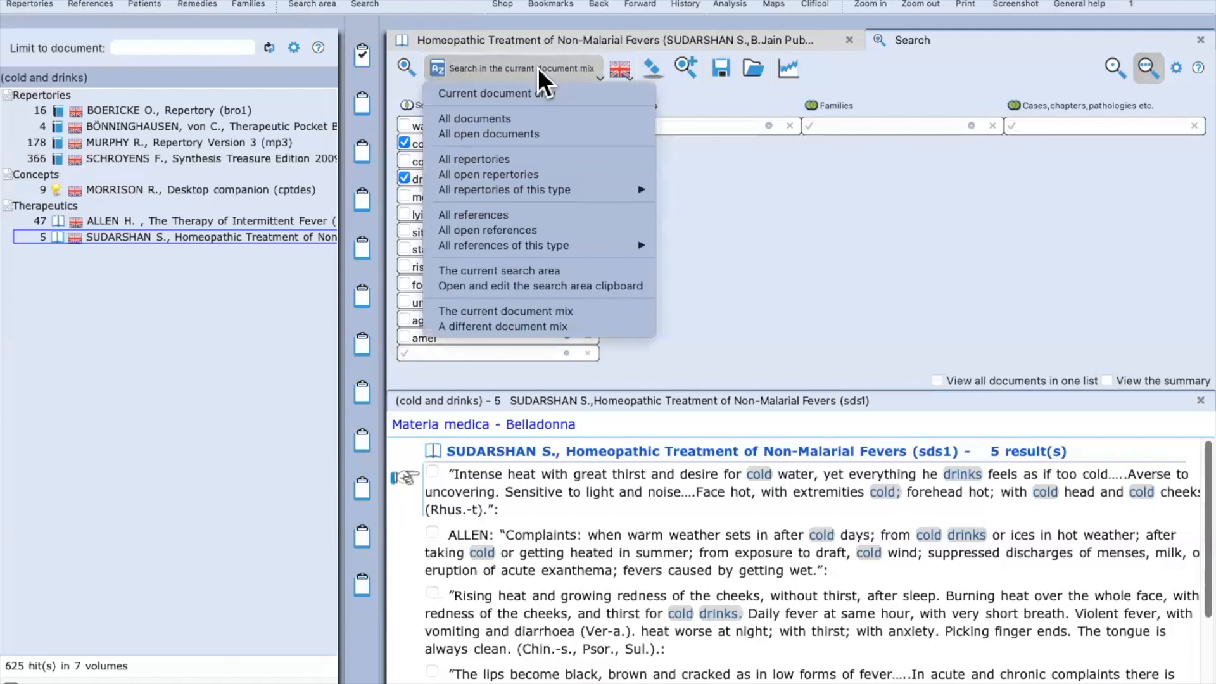
click(534, 326)
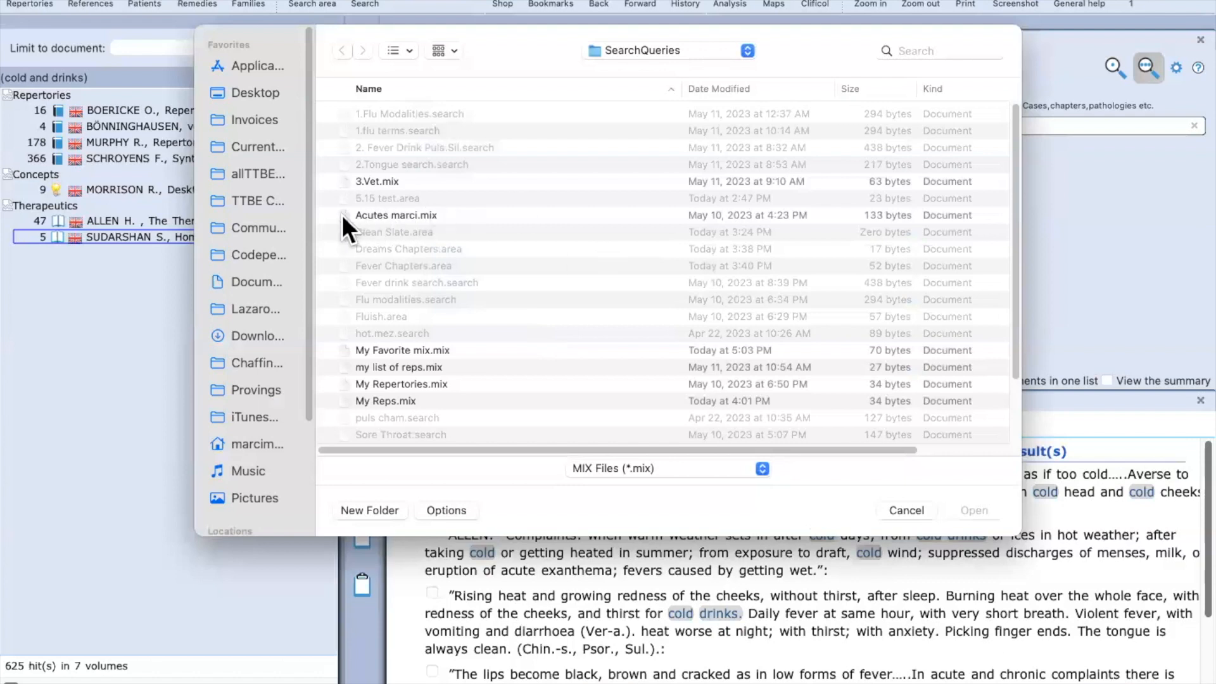
click(390, 215)
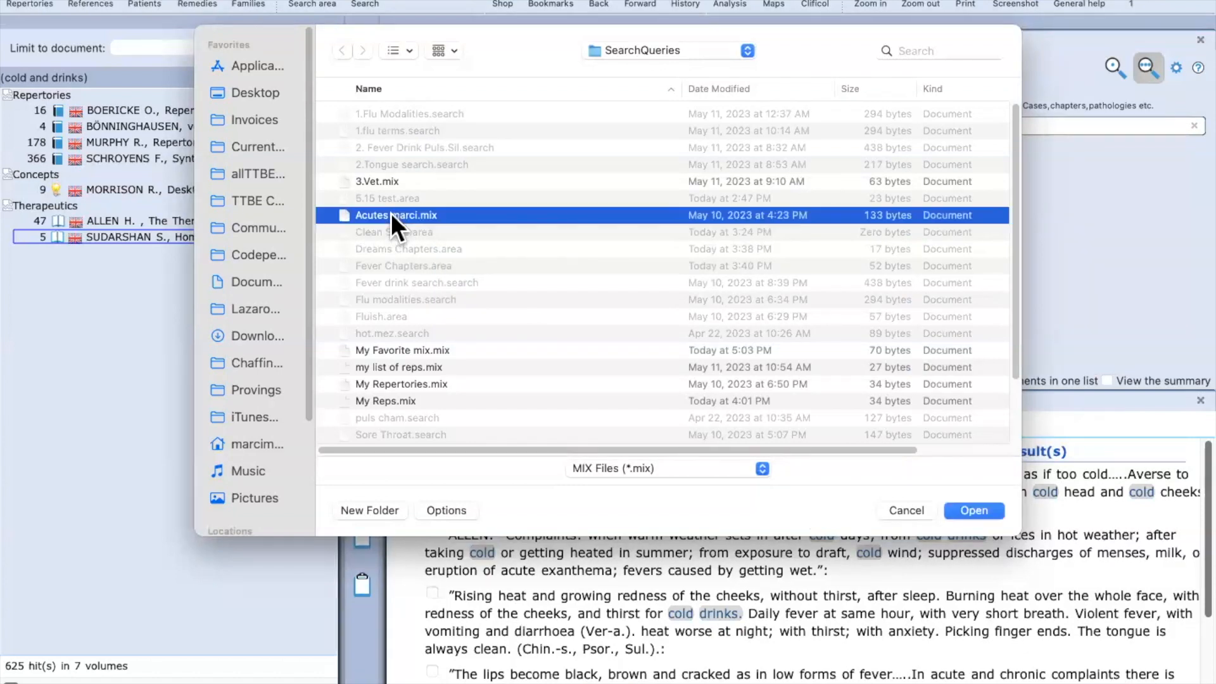
click(980, 509)
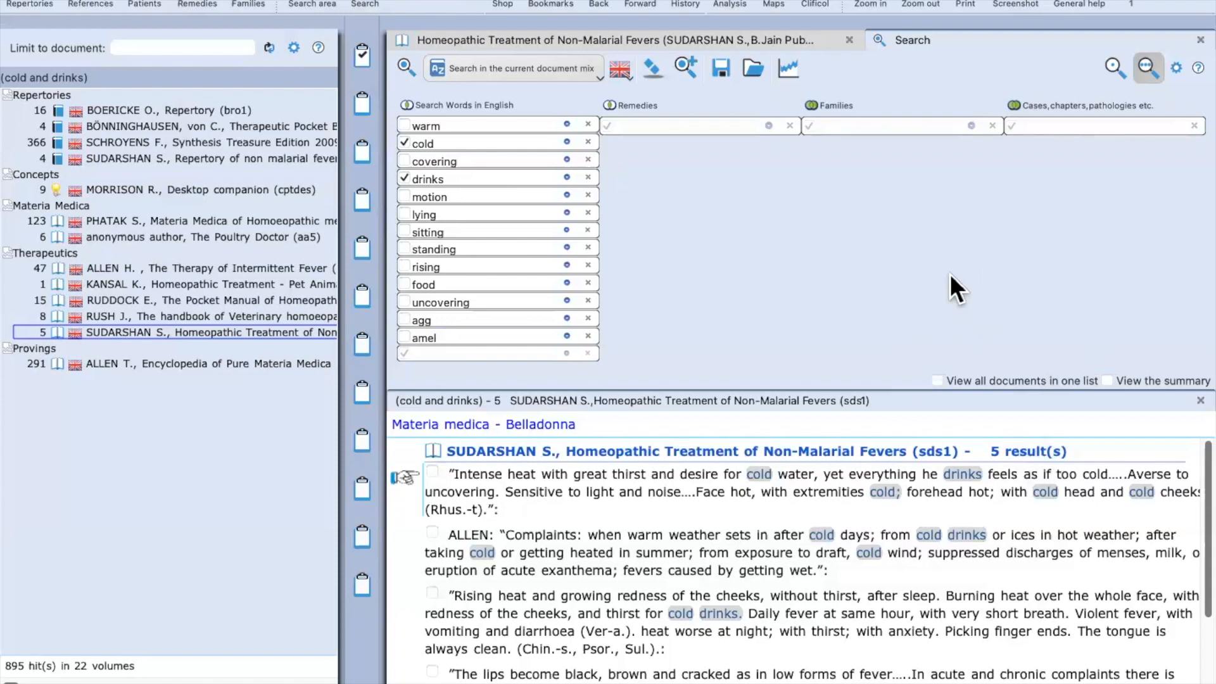
Step: Run the cold and drinks search in the saved document mix My Repertories.mix, and dismiss the scope choices without a further change
click(536, 62)
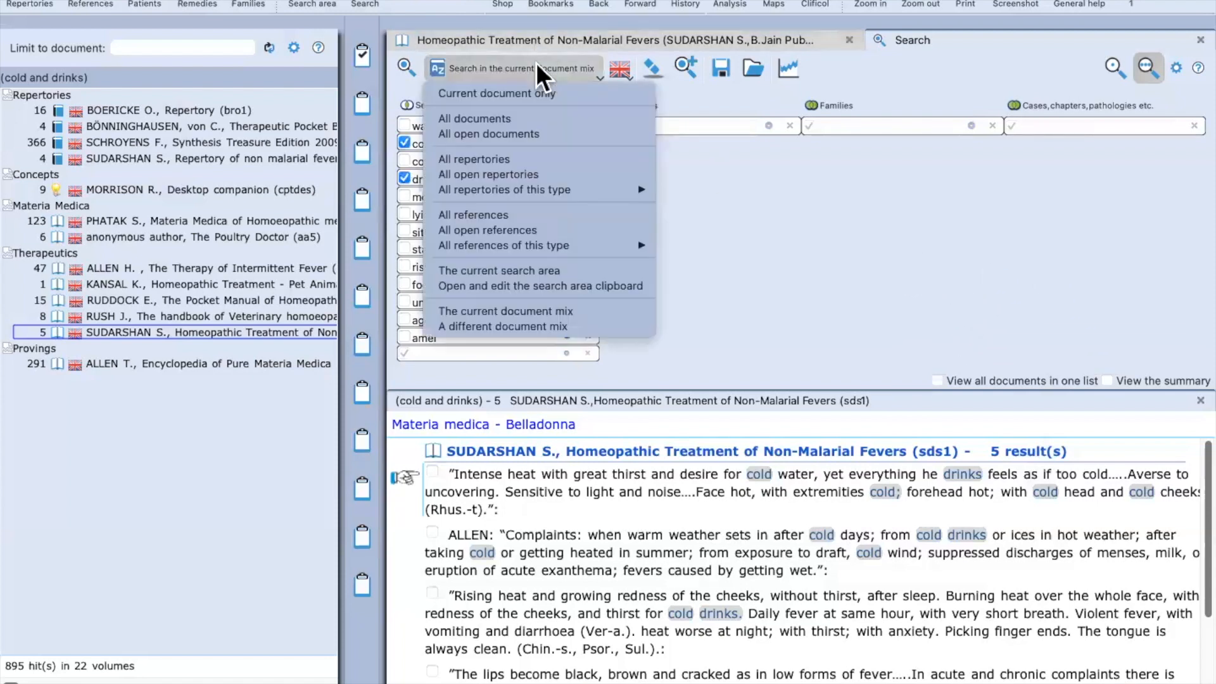
click(566, 326)
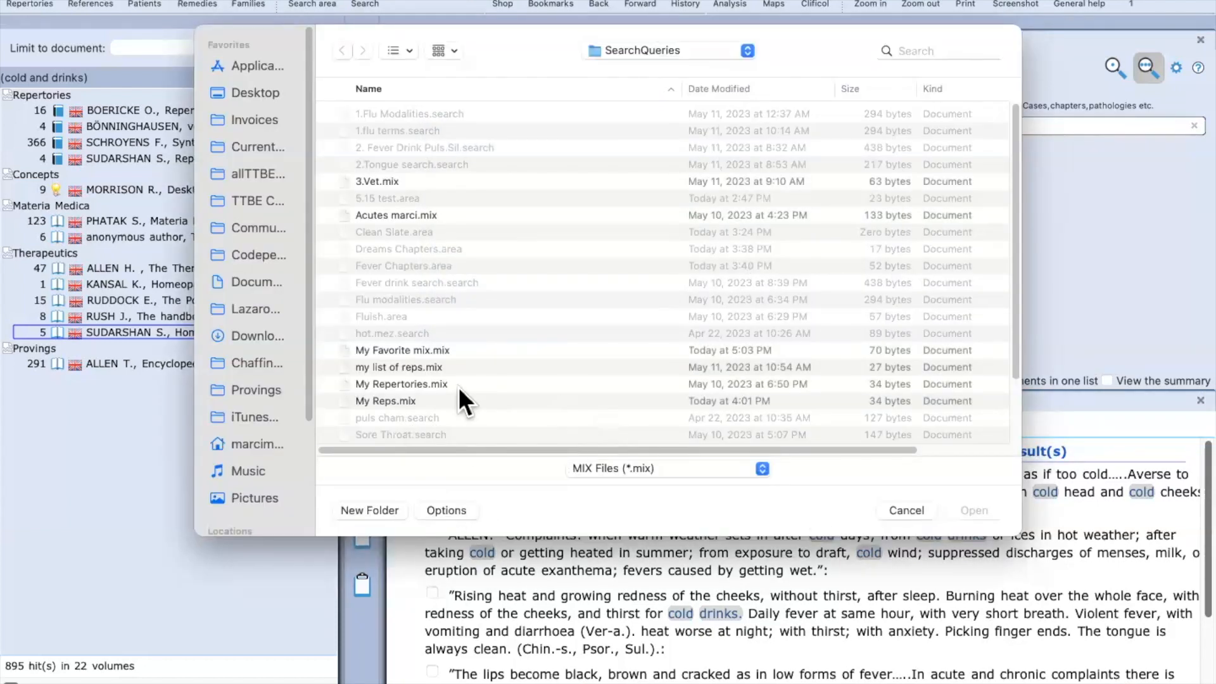
click(458, 382)
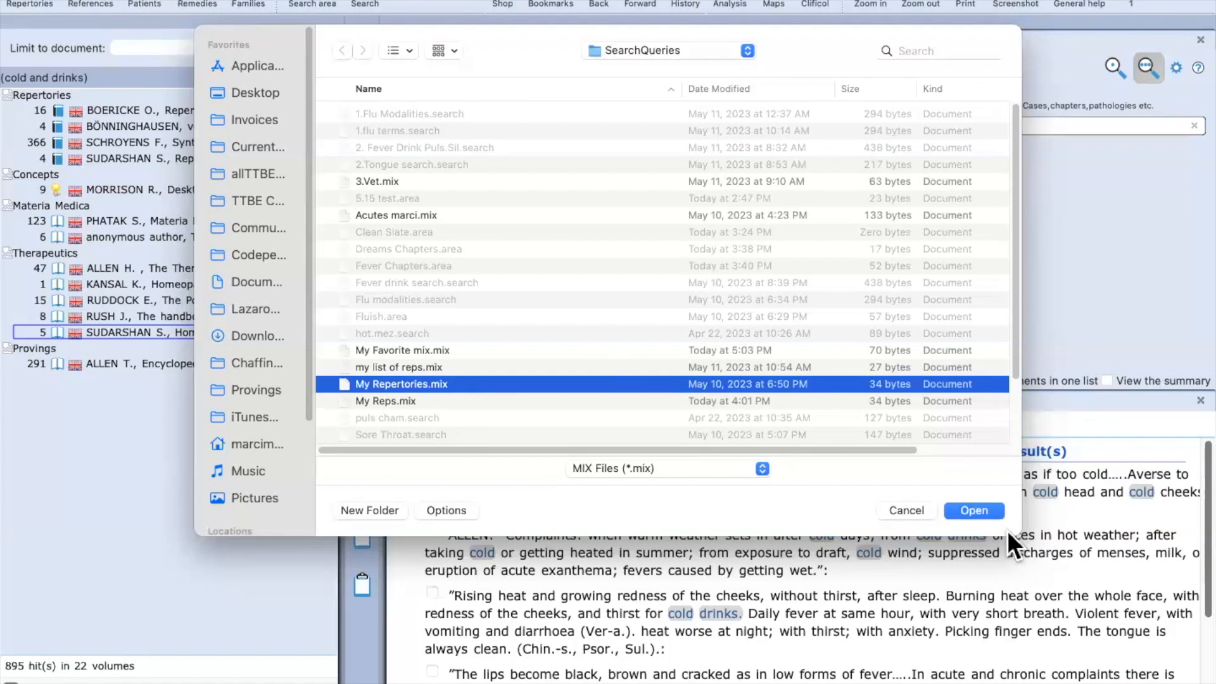
click(972, 512)
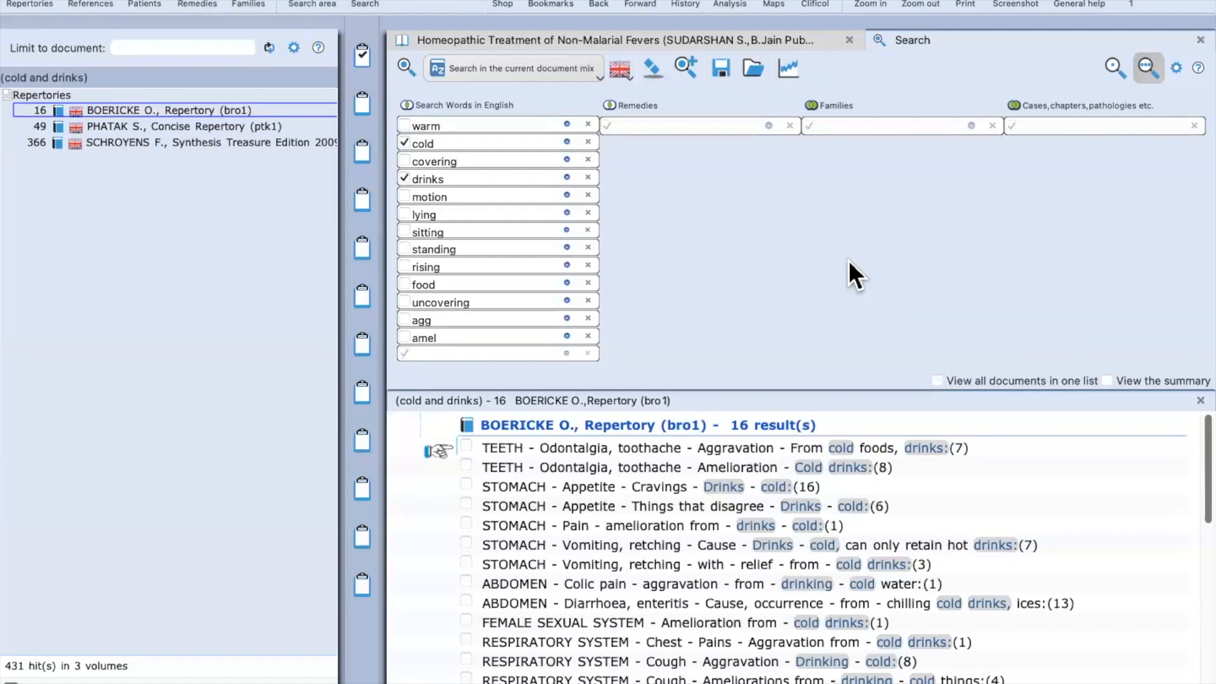
click(560, 67)
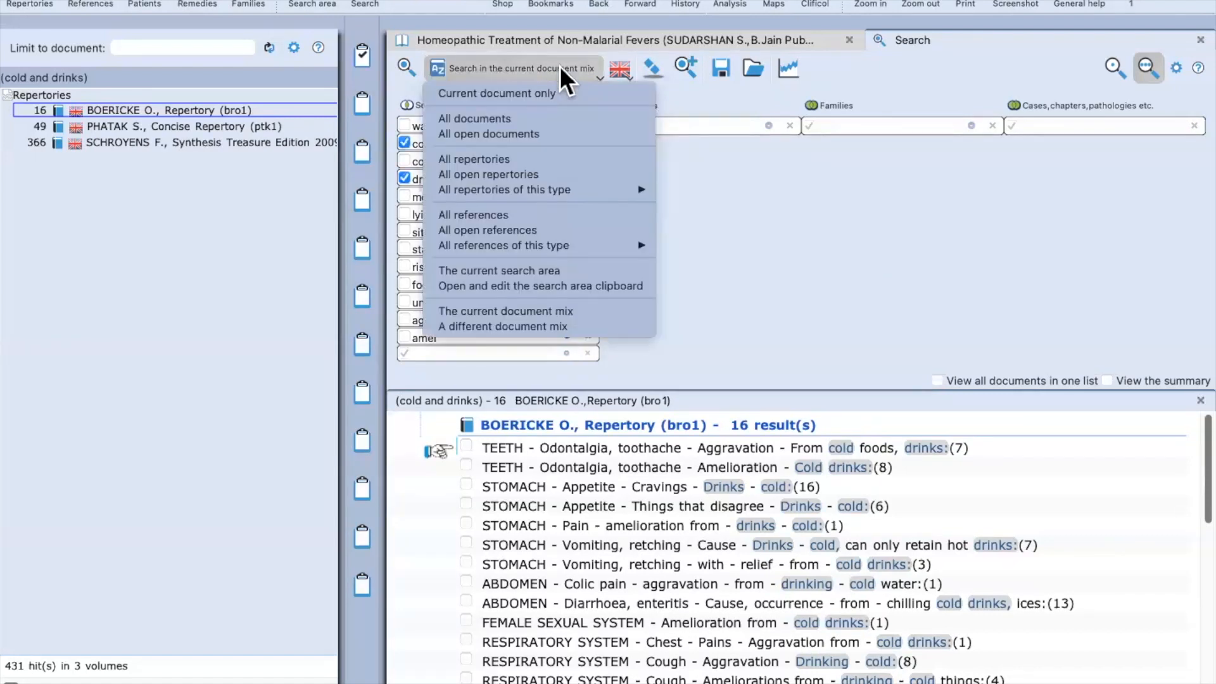
click(752, 308)
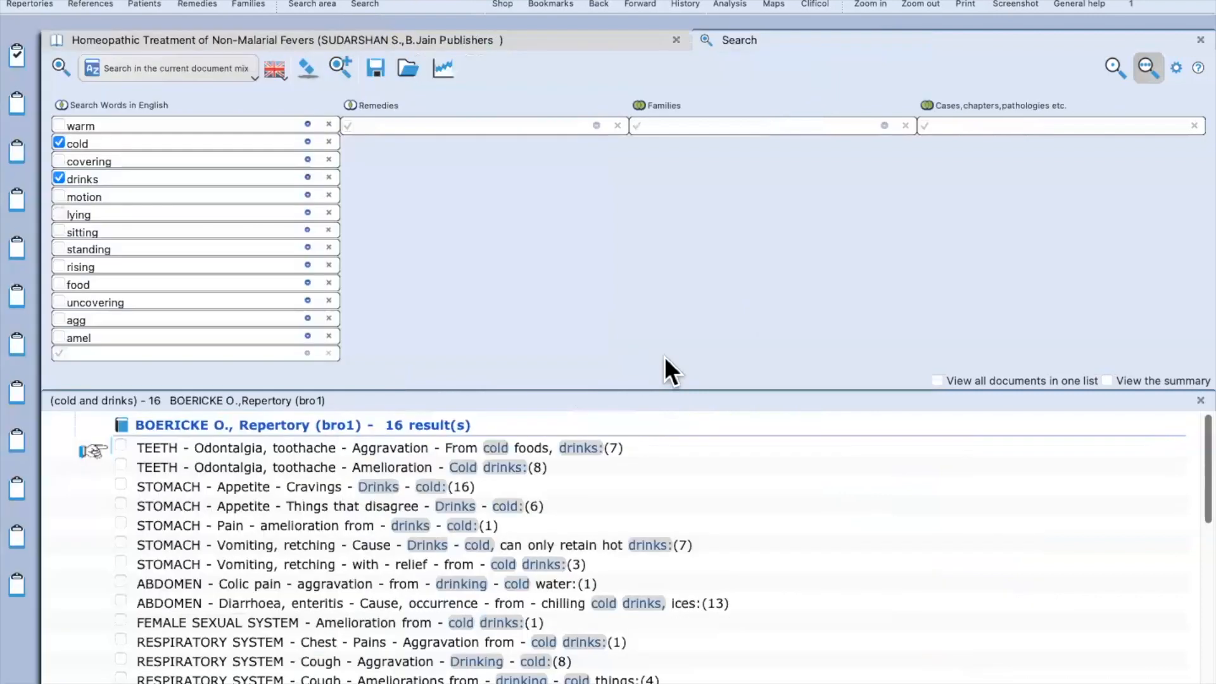
click(667, 326)
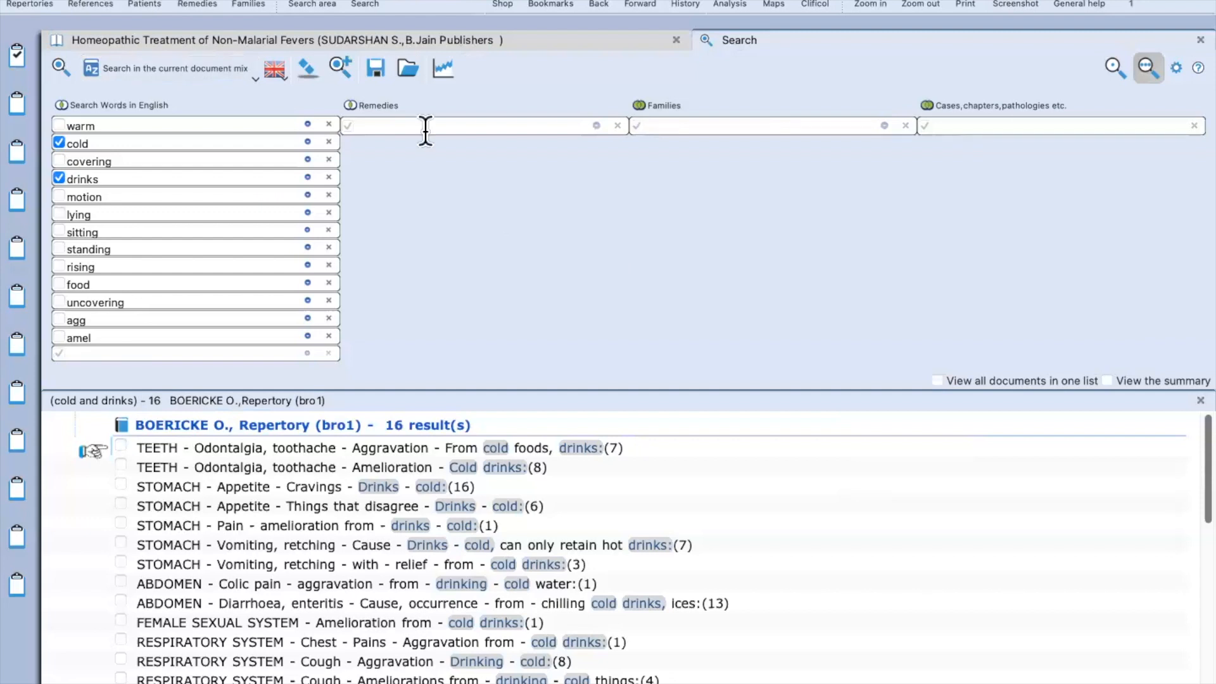
Step: Open the search area compilation and load Clean Slate.area to empty it, moving its window clear of the main toolbar
click(310, 5)
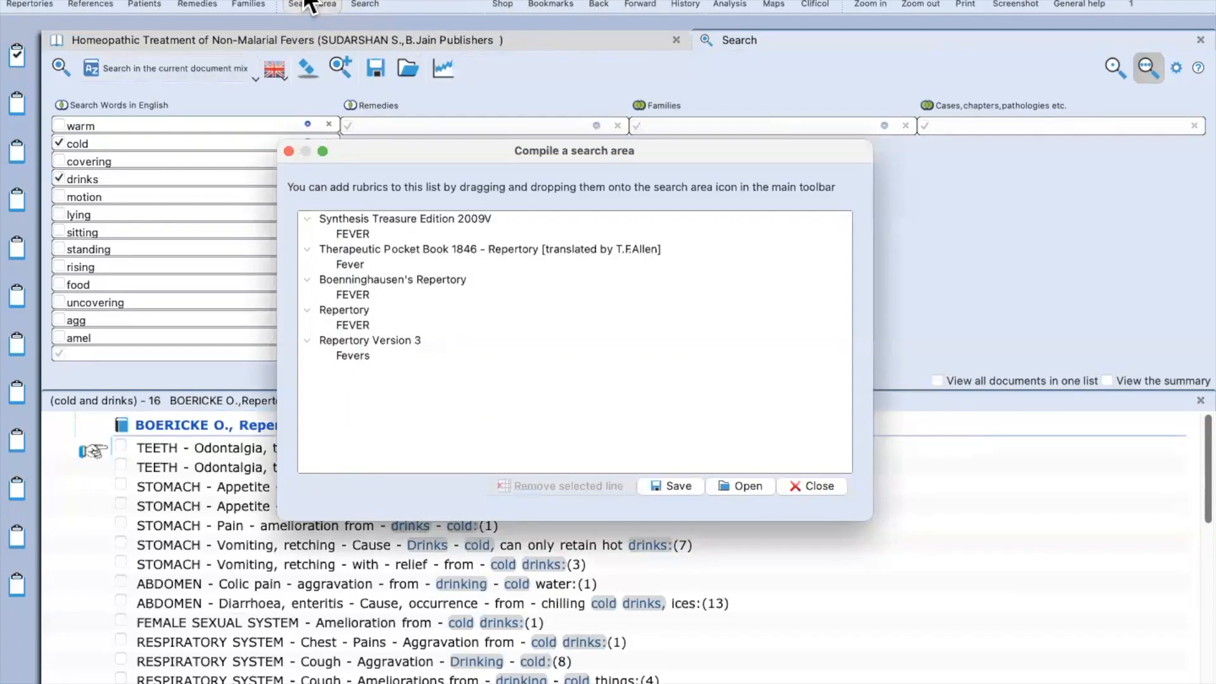
drag(735, 152, 750, 70)
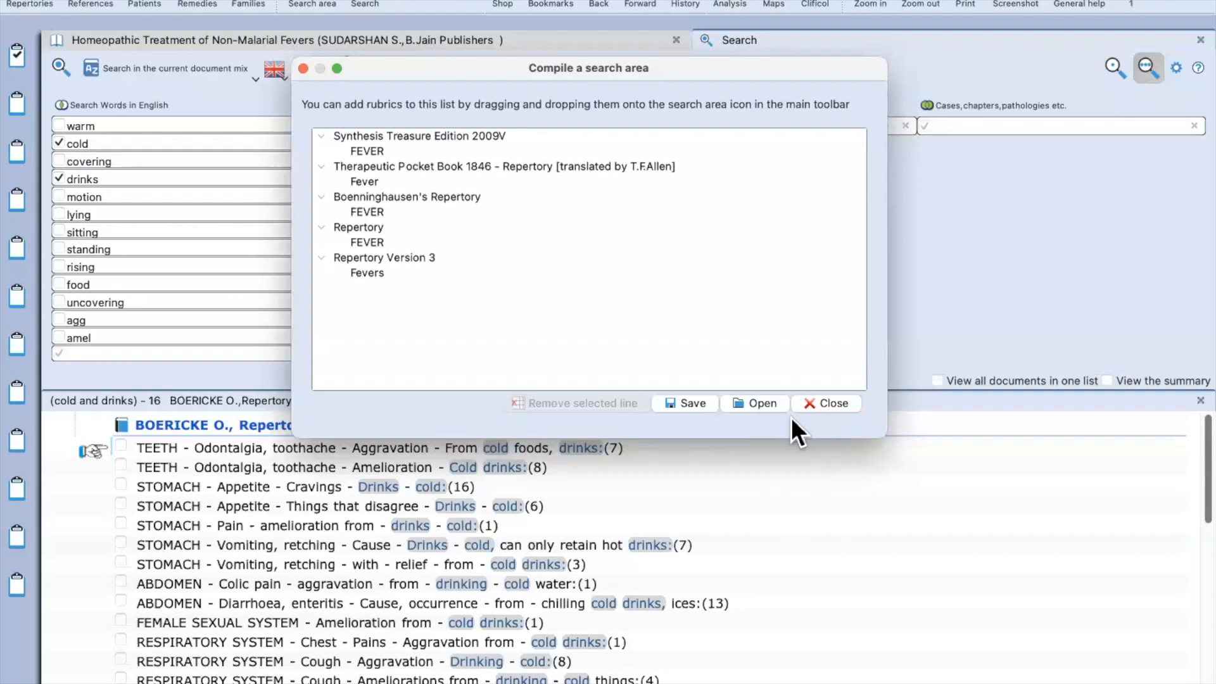
click(746, 403)
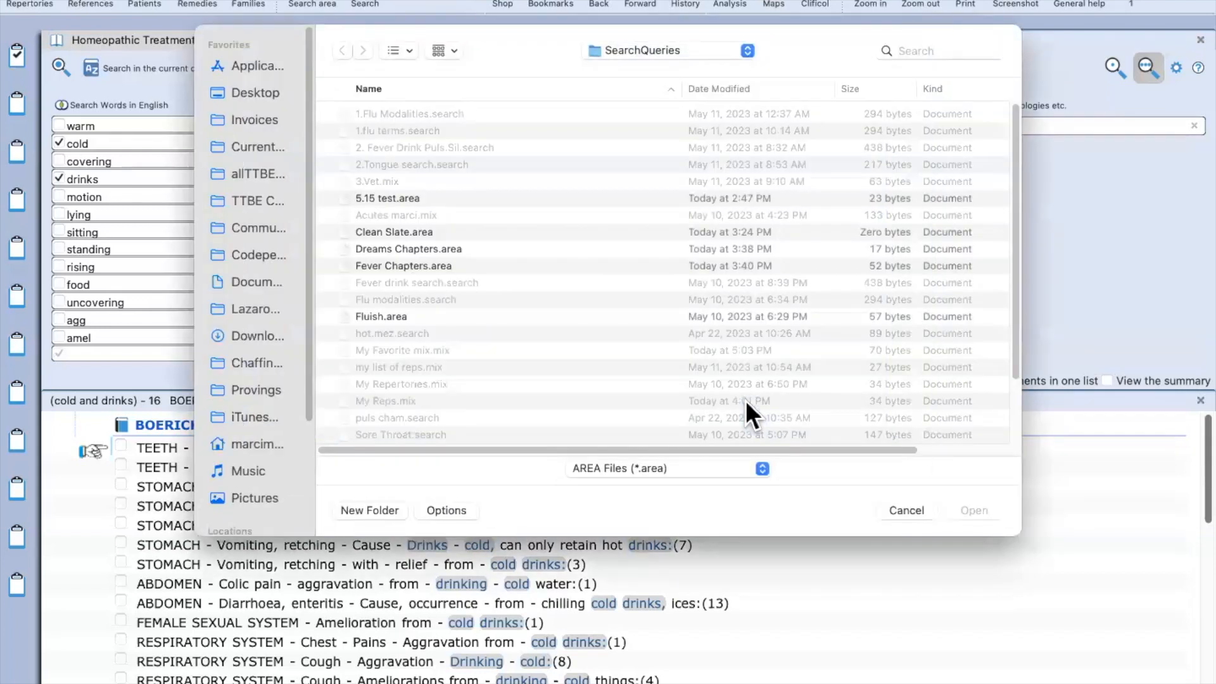
click(379, 230)
click(972, 510)
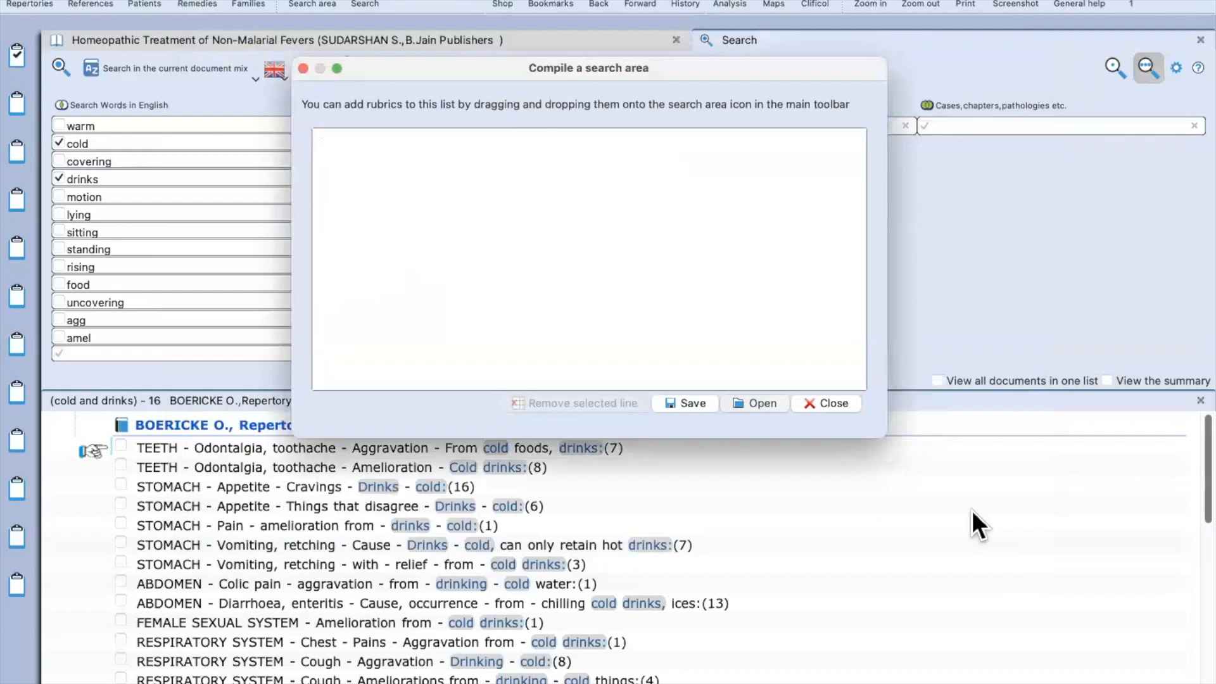
click(755, 69)
drag(707, 67, 953, 11)
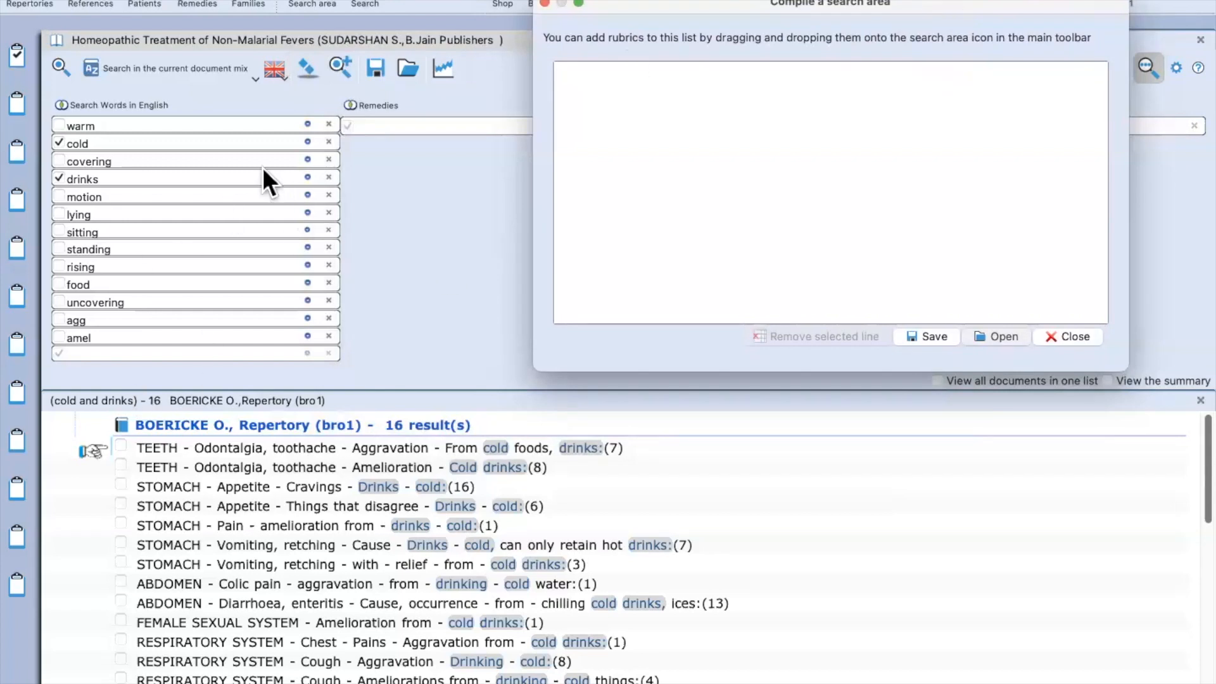
Step: Unselect all titles in the list of repertories and clear the "fev" filter from the list of references
click(32, 5)
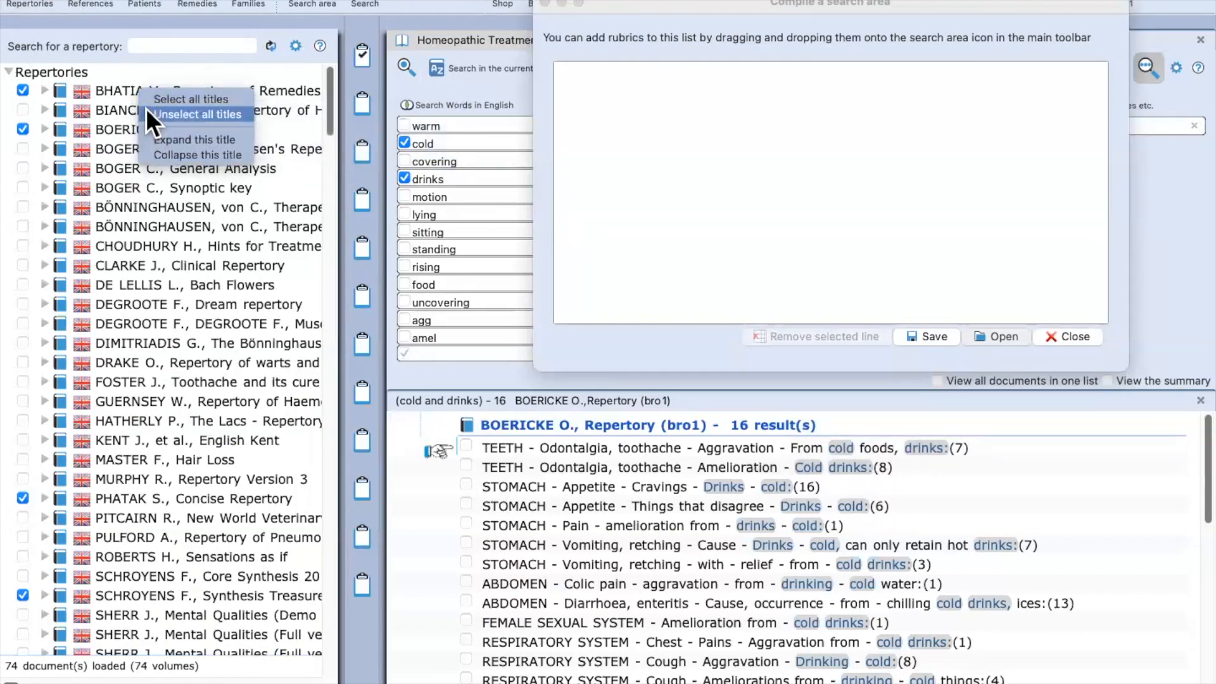
click(146, 114)
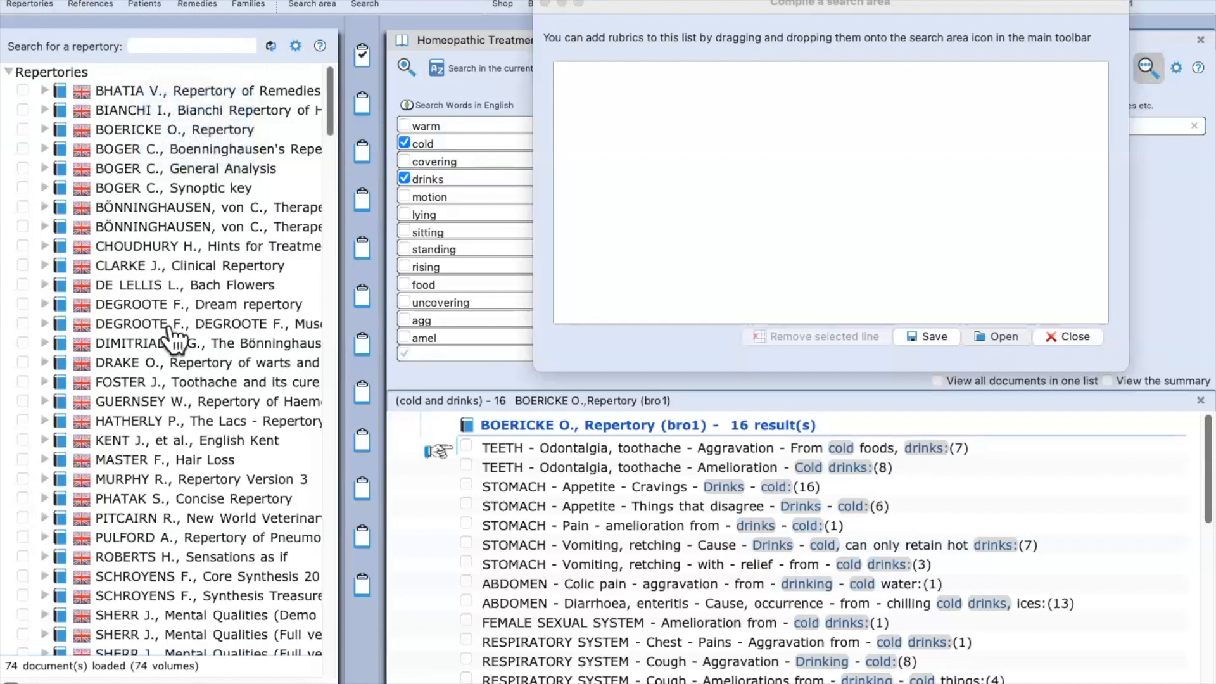
click(94, 5)
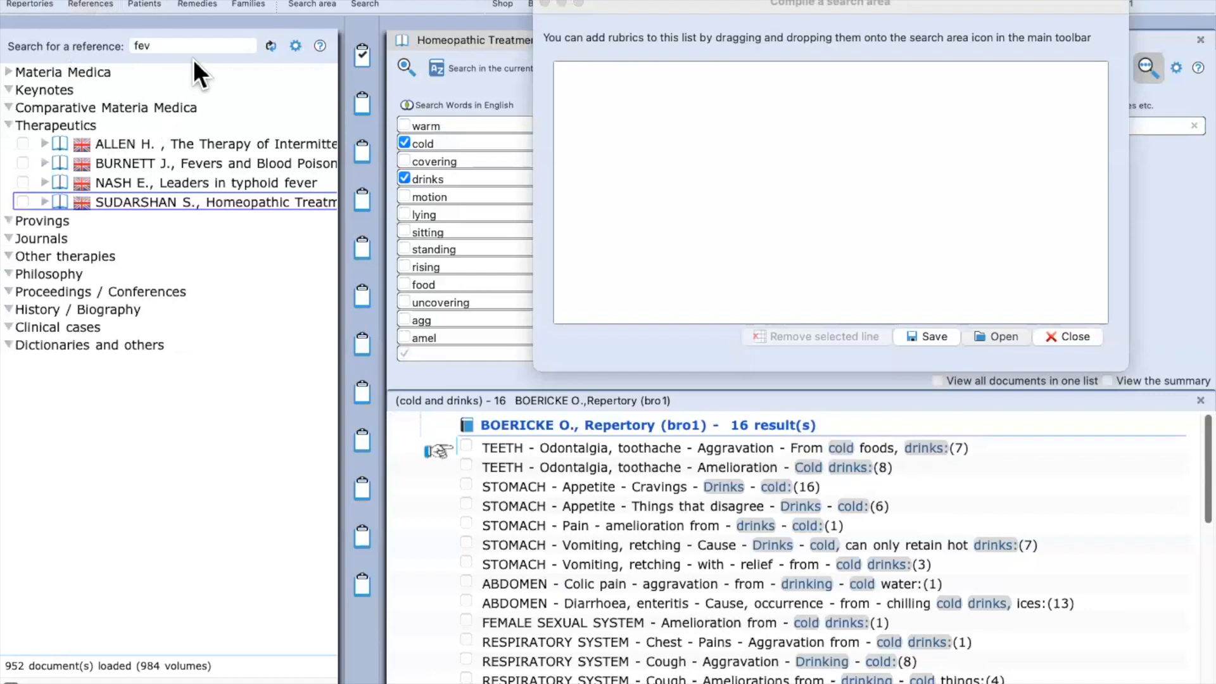
key(BackSpace)
key(BackSpace)
key(BackSpace)
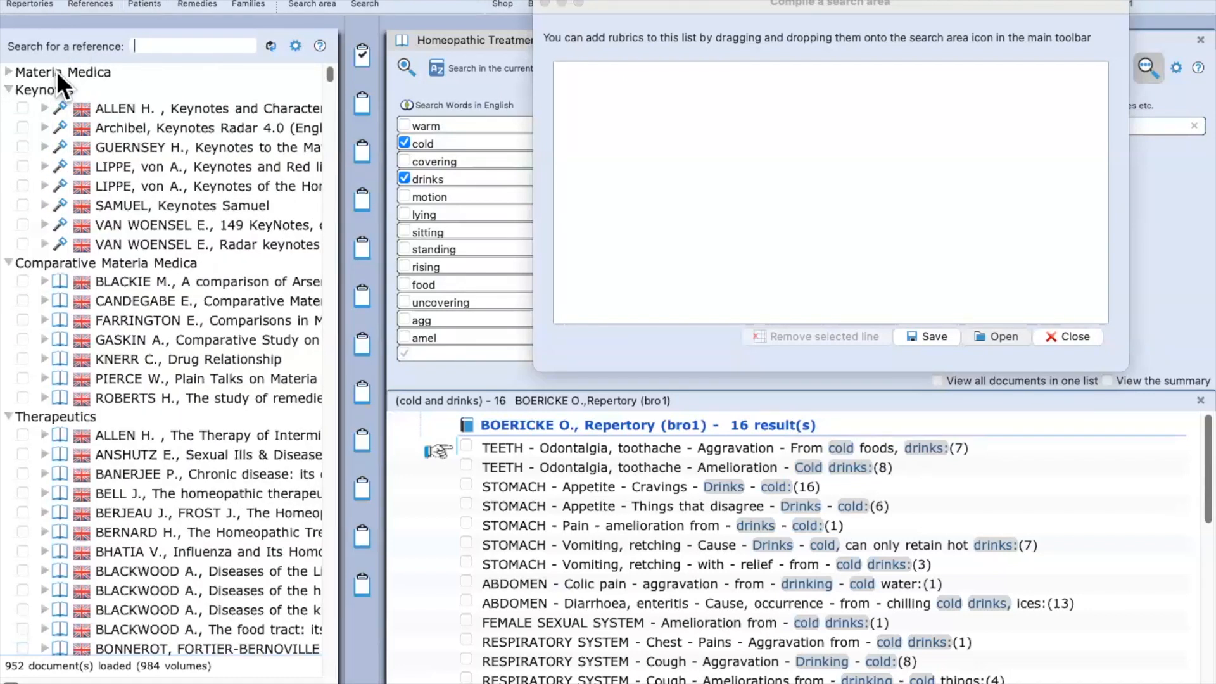
Step: Unselect all titles in the list of references and expand its Materia Medica group
right_click(107, 112)
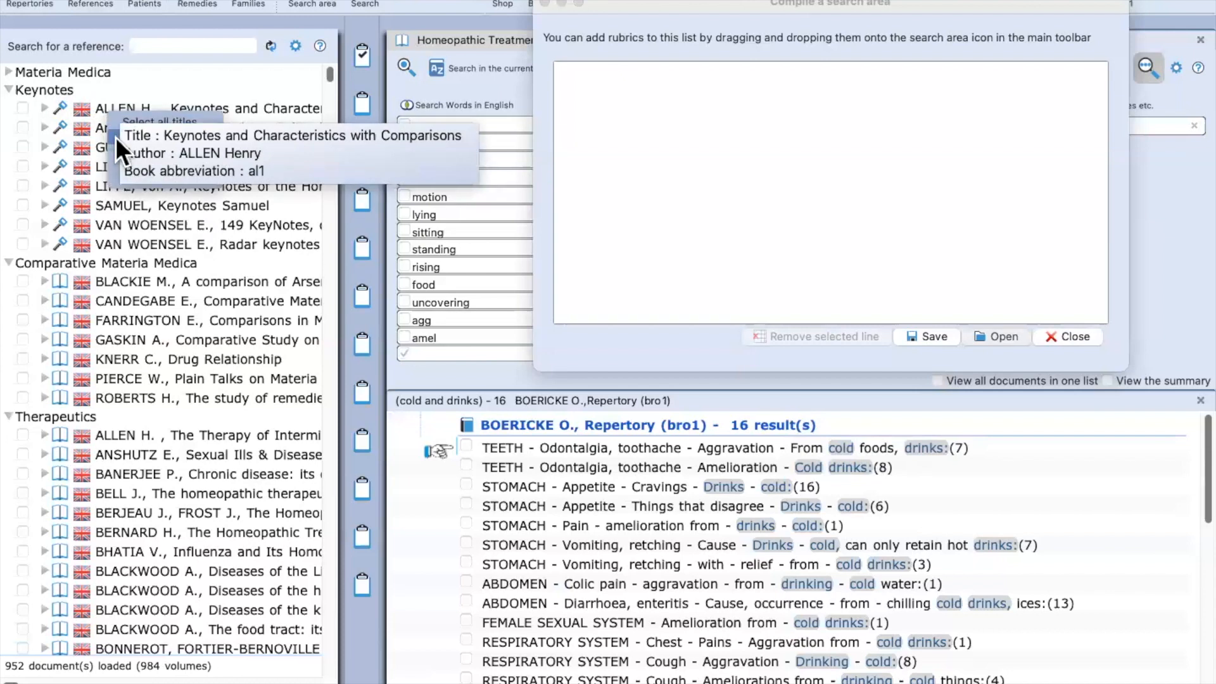
click(115, 133)
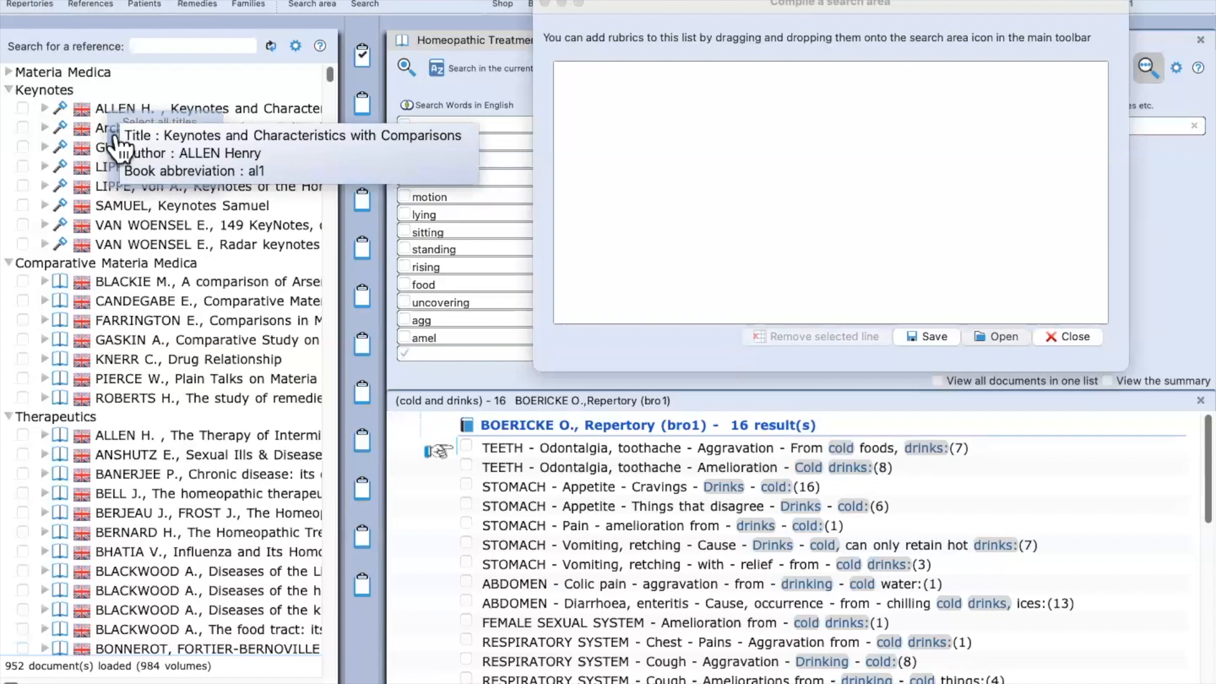
click(23, 71)
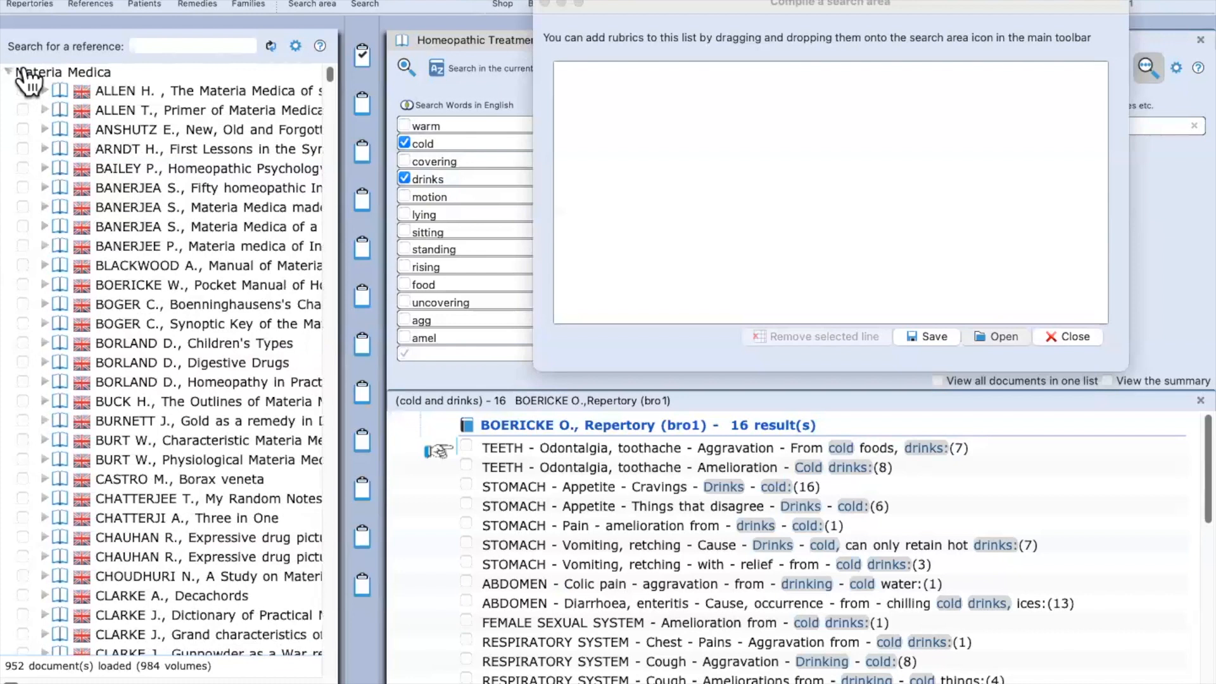
Step: Open Boericke's Repertory from the list of repertories and close the search area compilation window covering it
click(31, 5)
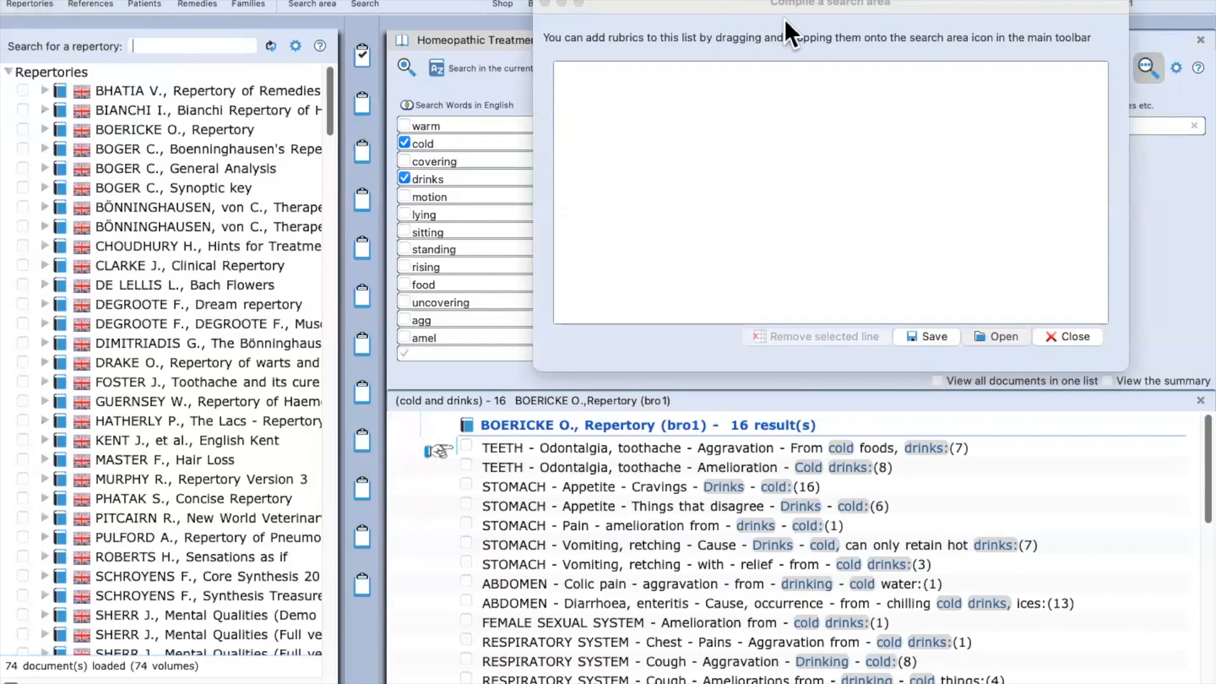
drag(931, 5, 818, 1)
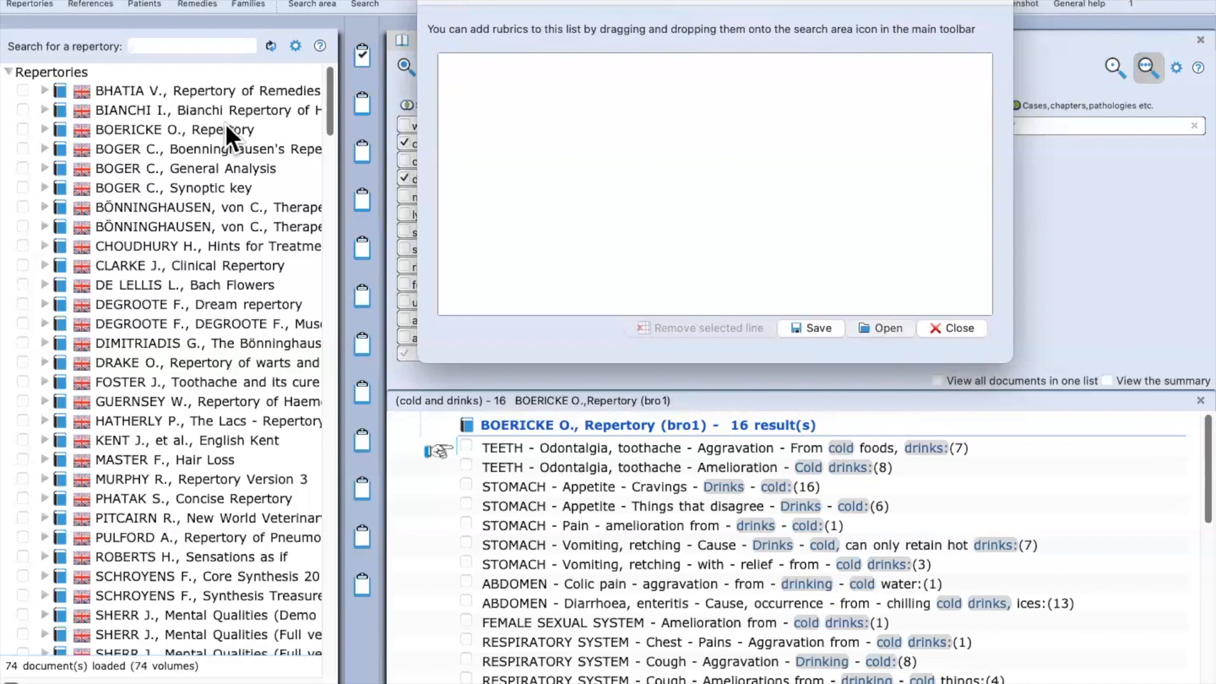
double_click(146, 127)
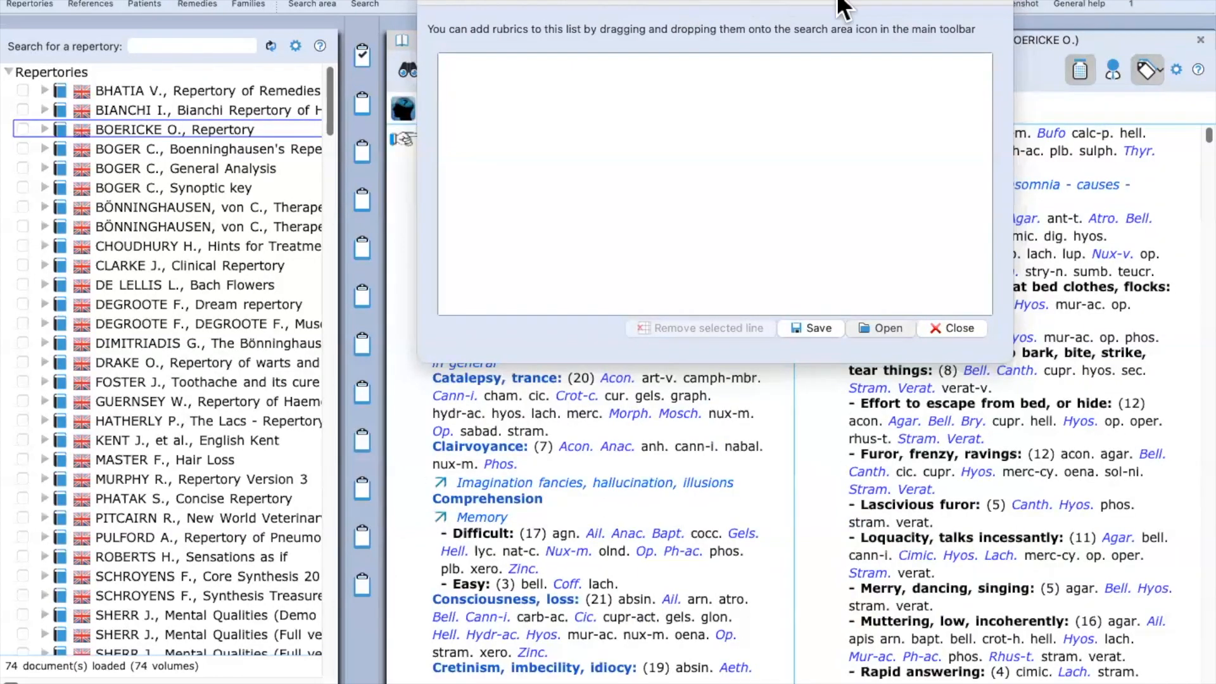
drag(852, 2, 493, 230)
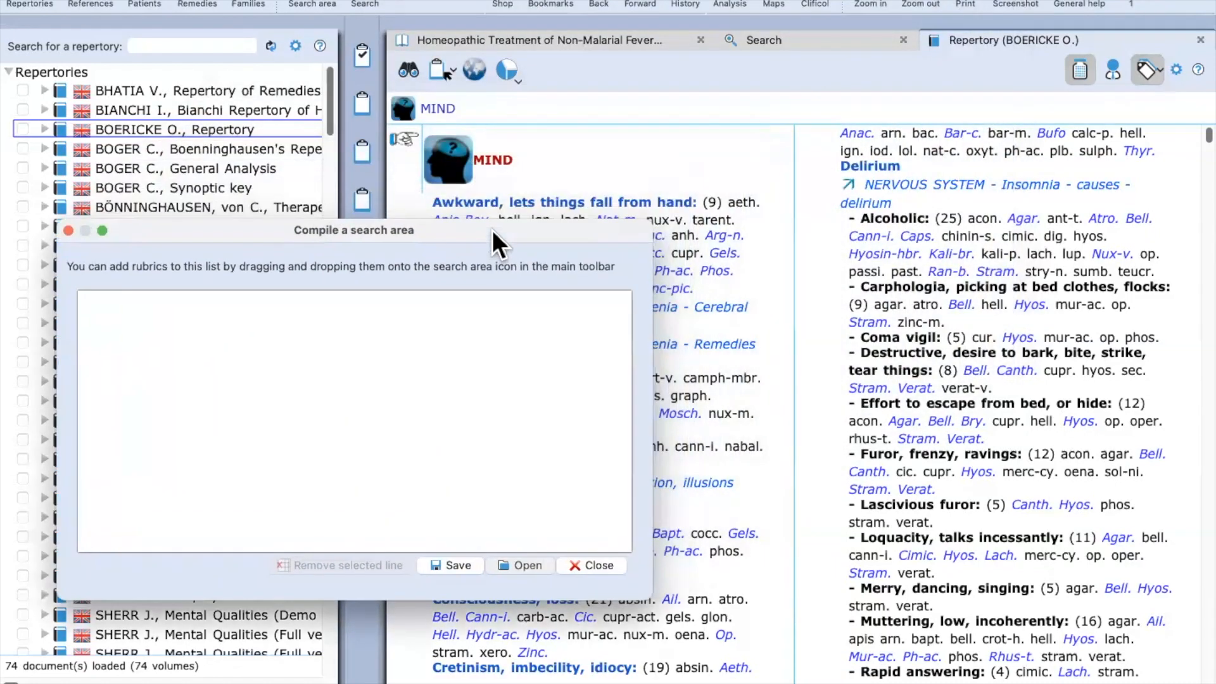
click(68, 230)
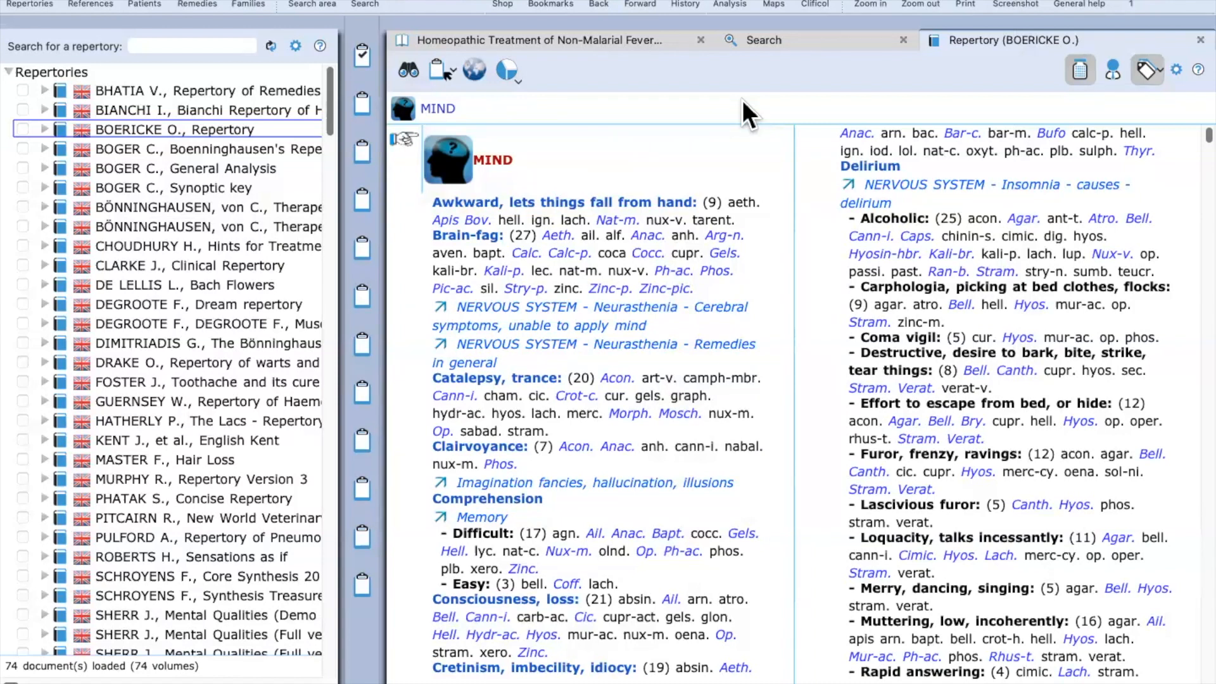
Step: Go to the FEVER chapter of Boericke's Repertory and add the whole chapter to the search area
text(fev)
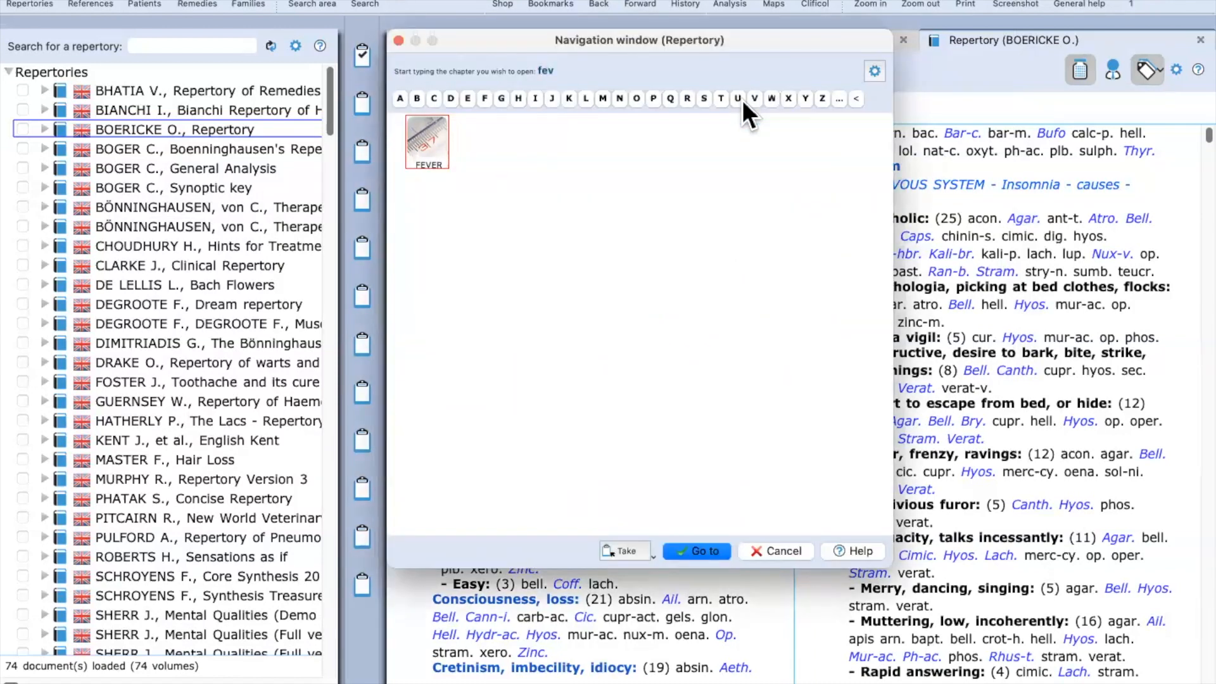
key(Return)
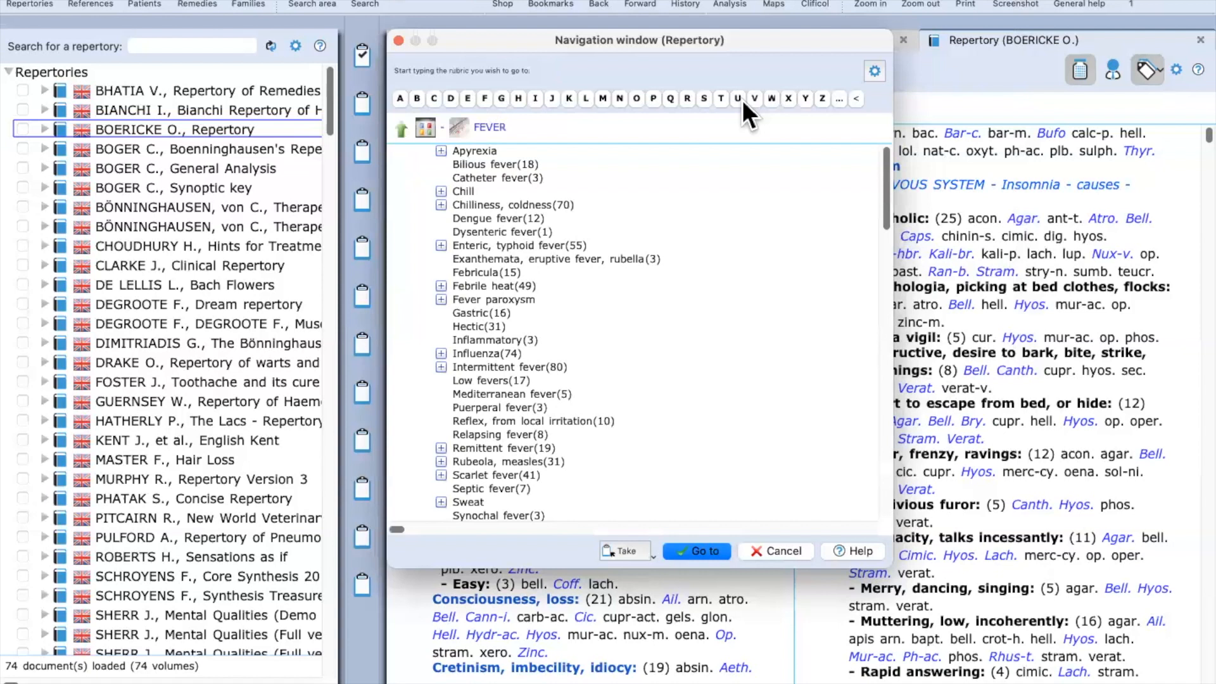
key(Return)
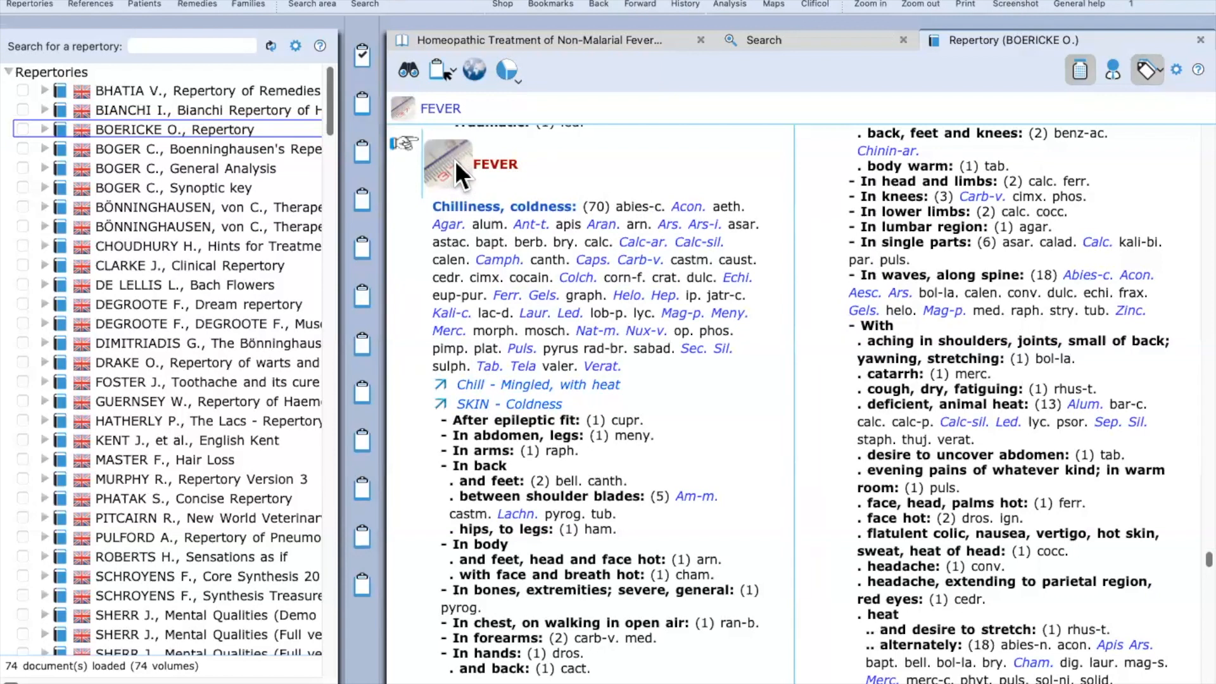
drag(449, 161, 315, 2)
Step: Open Bönninghausen's Therapeutic Pocket Book 1846, go to its Fever chapter and add that chapter to the search area
mouse_move(147, 274)
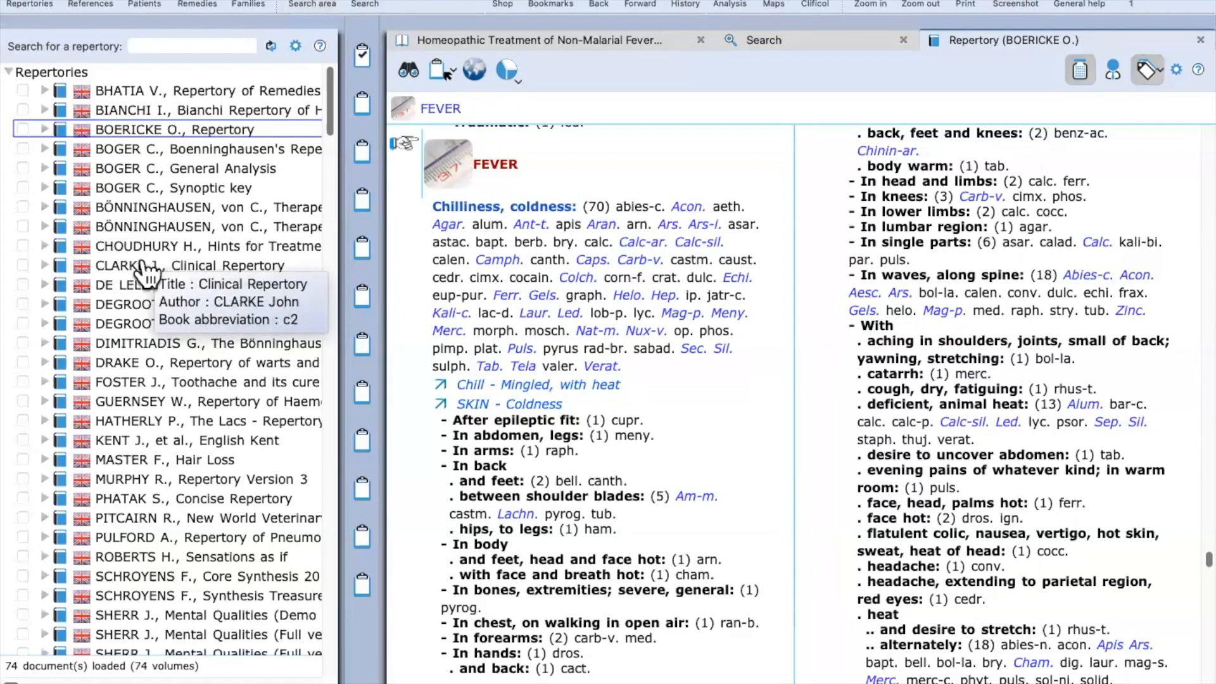
double_click(158, 214)
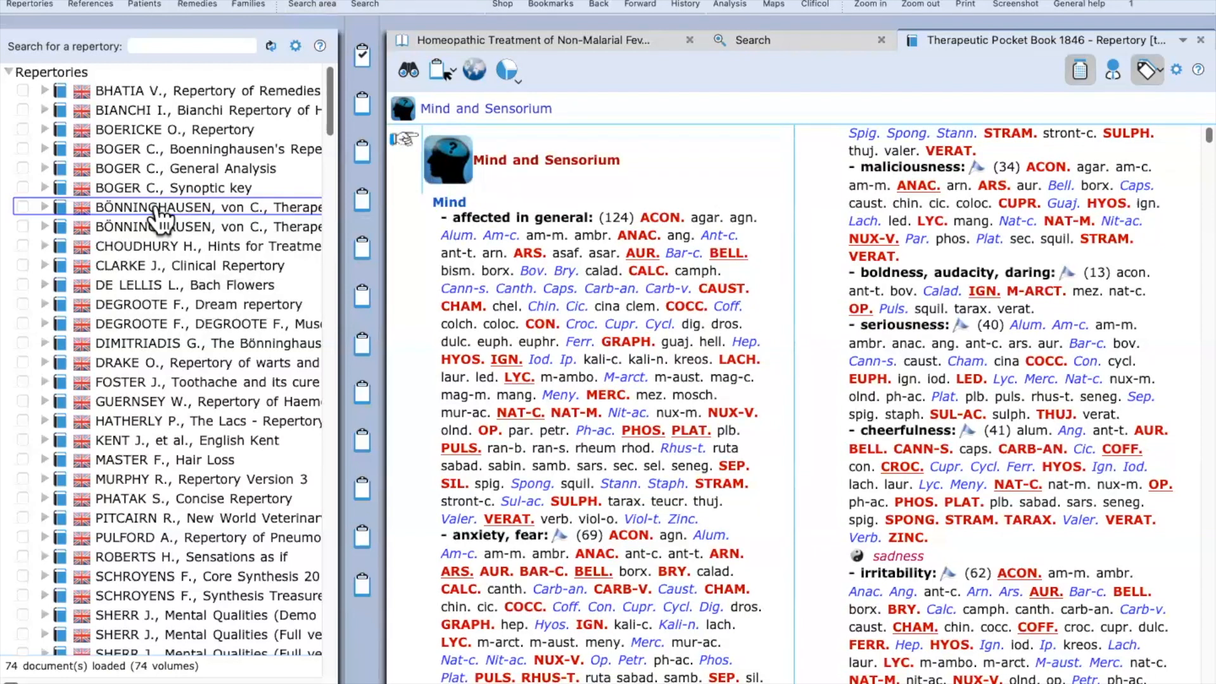
text(fev)
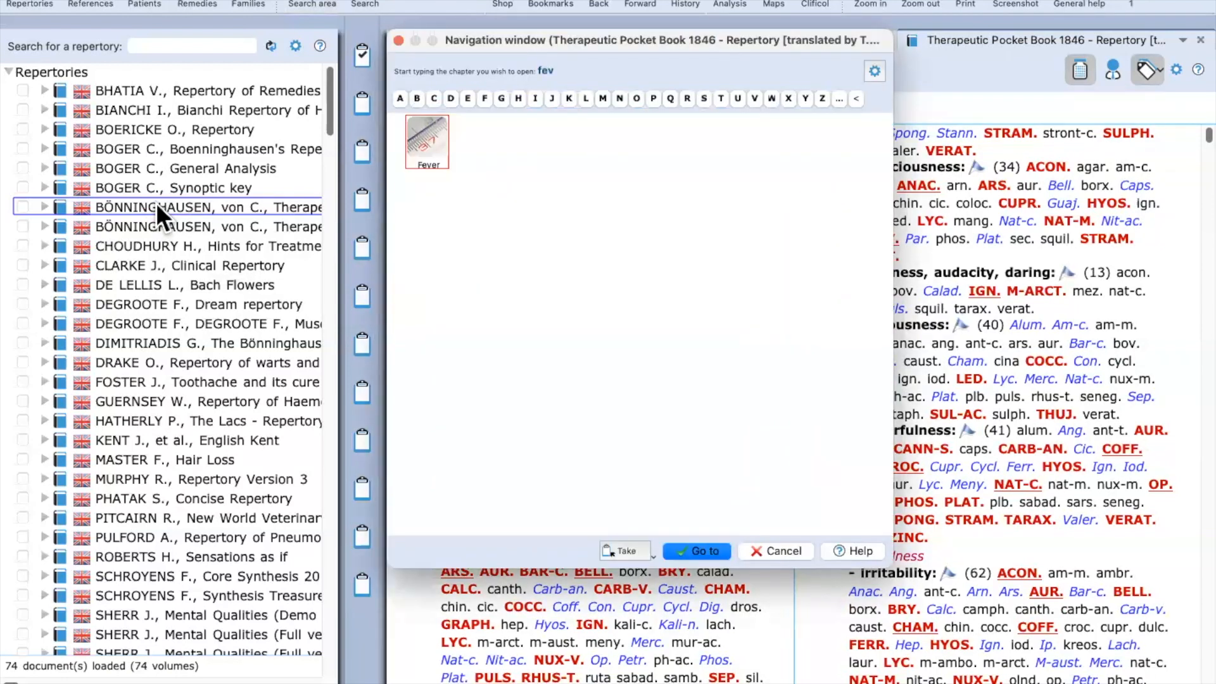
key(Return)
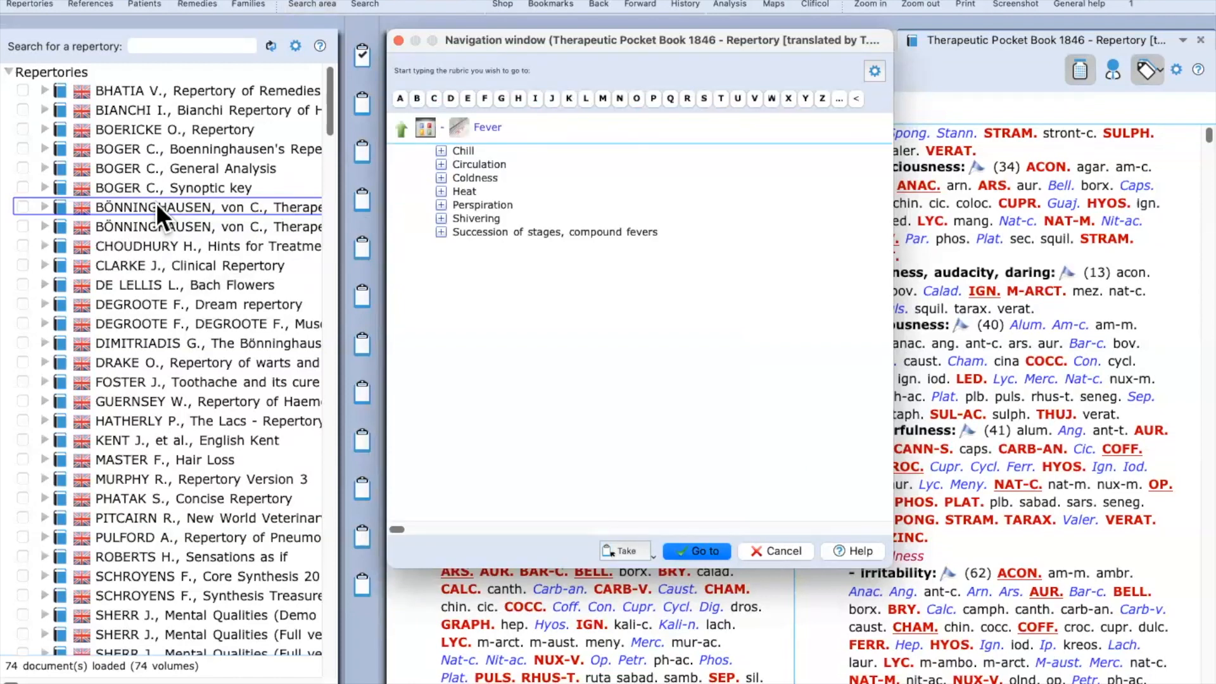
key(Return)
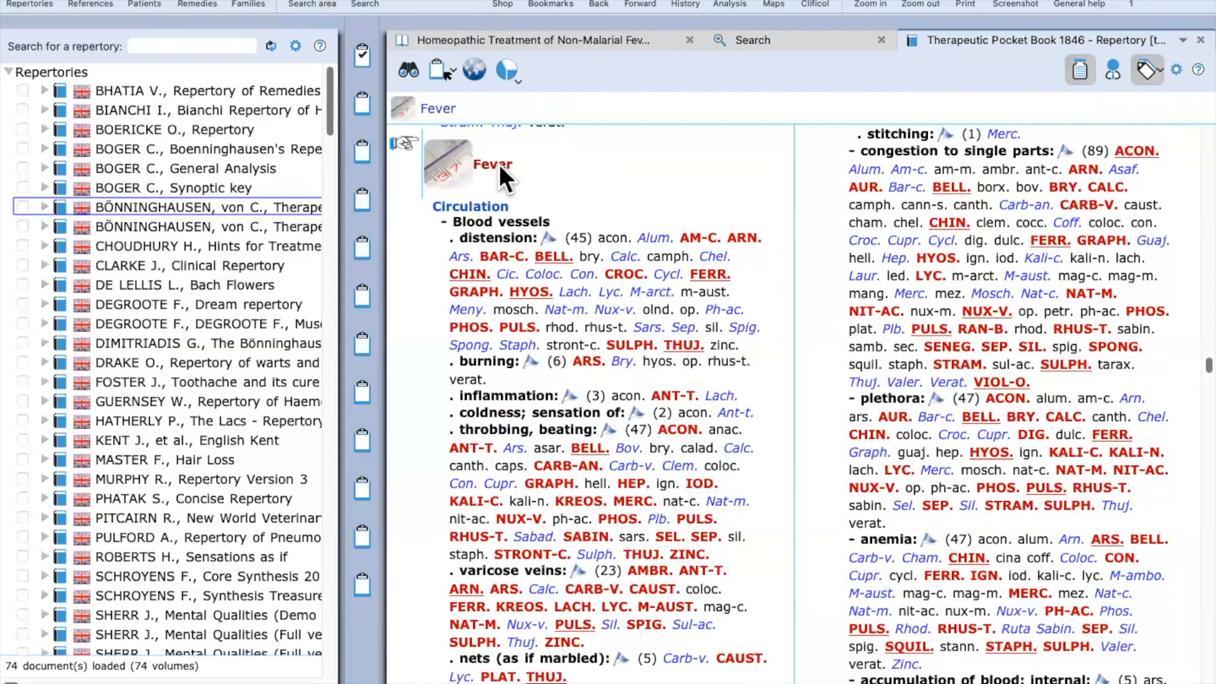
drag(460, 161, 314, 1)
Step: Add the Chills chapter of Murphy's Repertory Version 3 to the search area, and check the compiled list of chapters
double_click(245, 480)
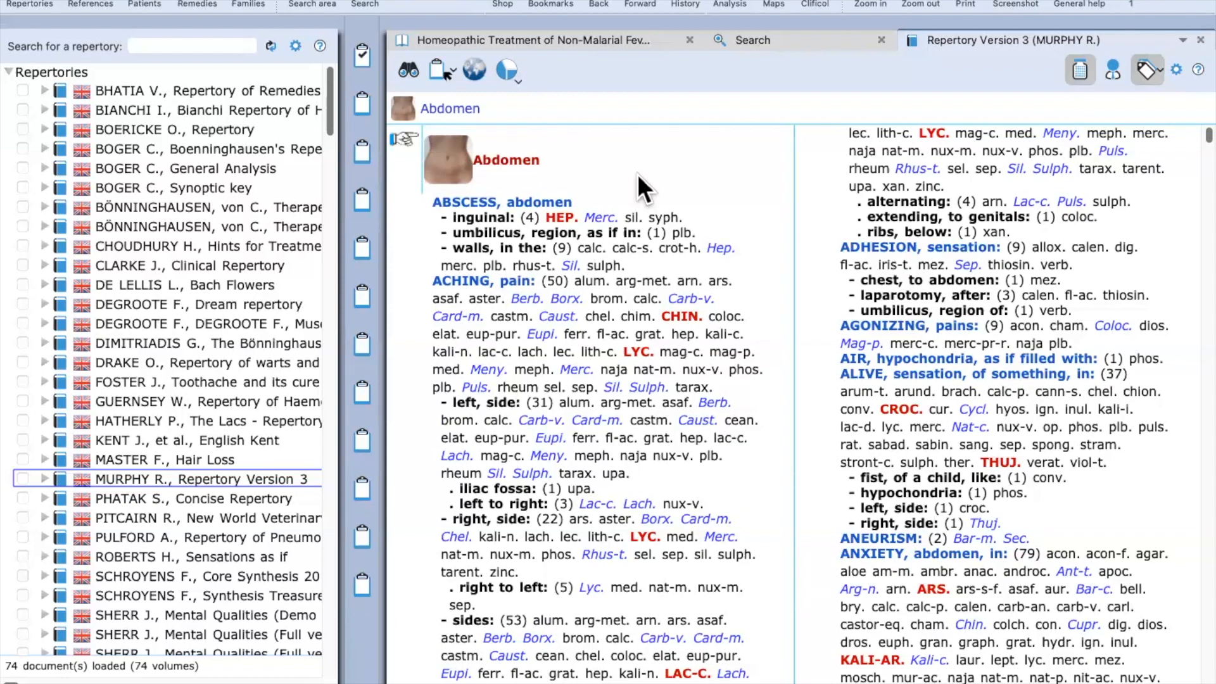
text(chi)
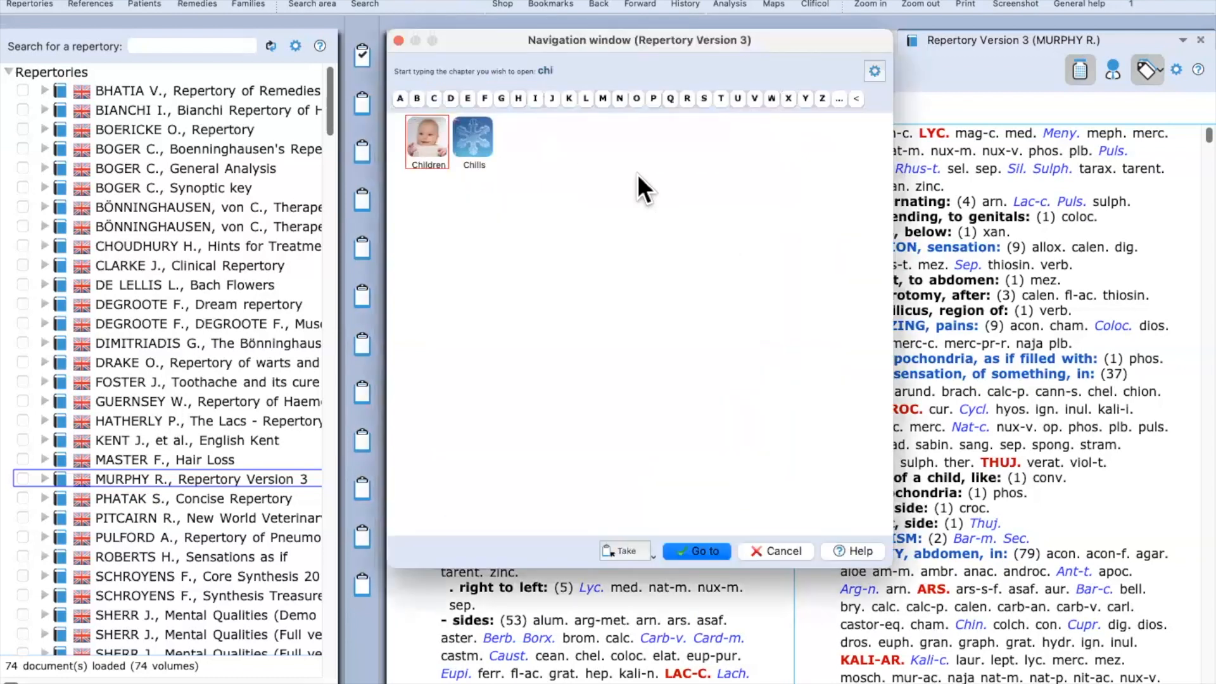
text(ll)
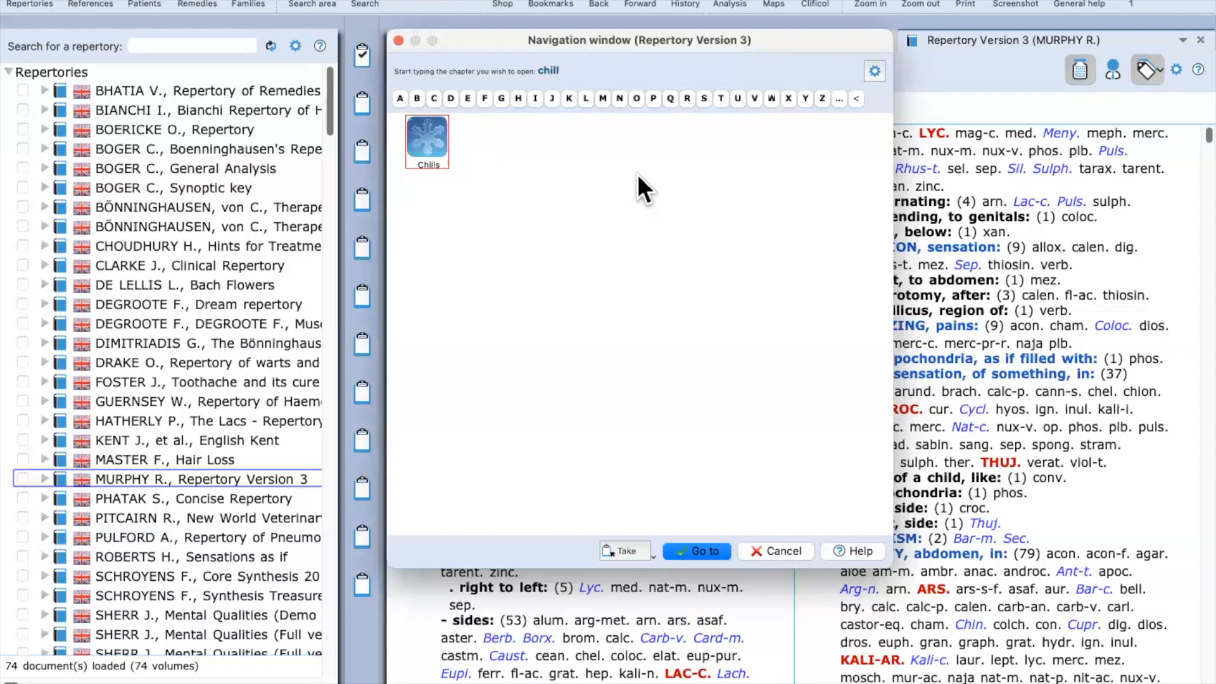
key(Return)
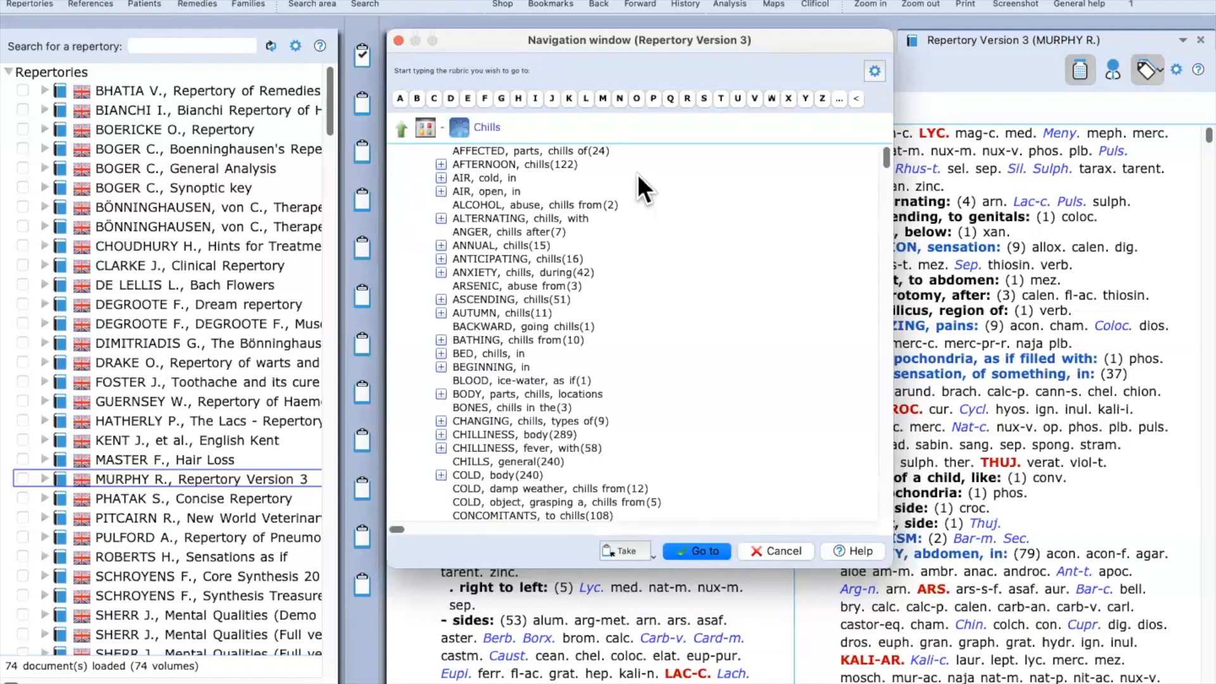
key(Return)
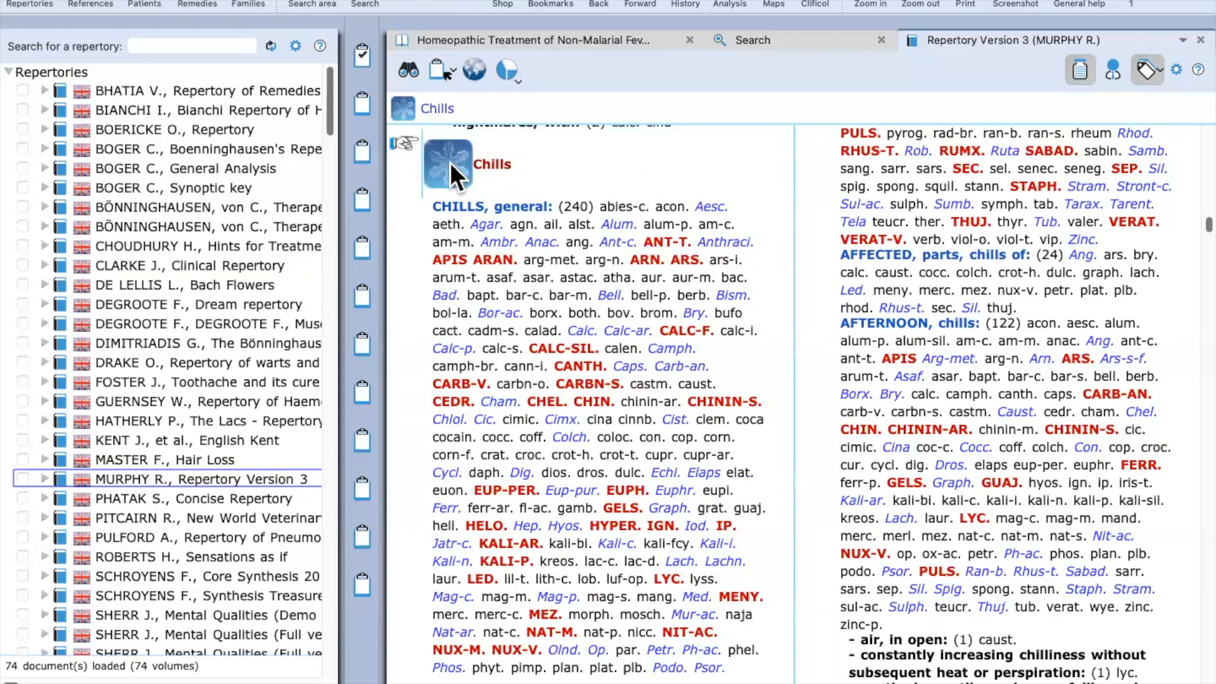
drag(450, 163, 325, 3)
click(319, 3)
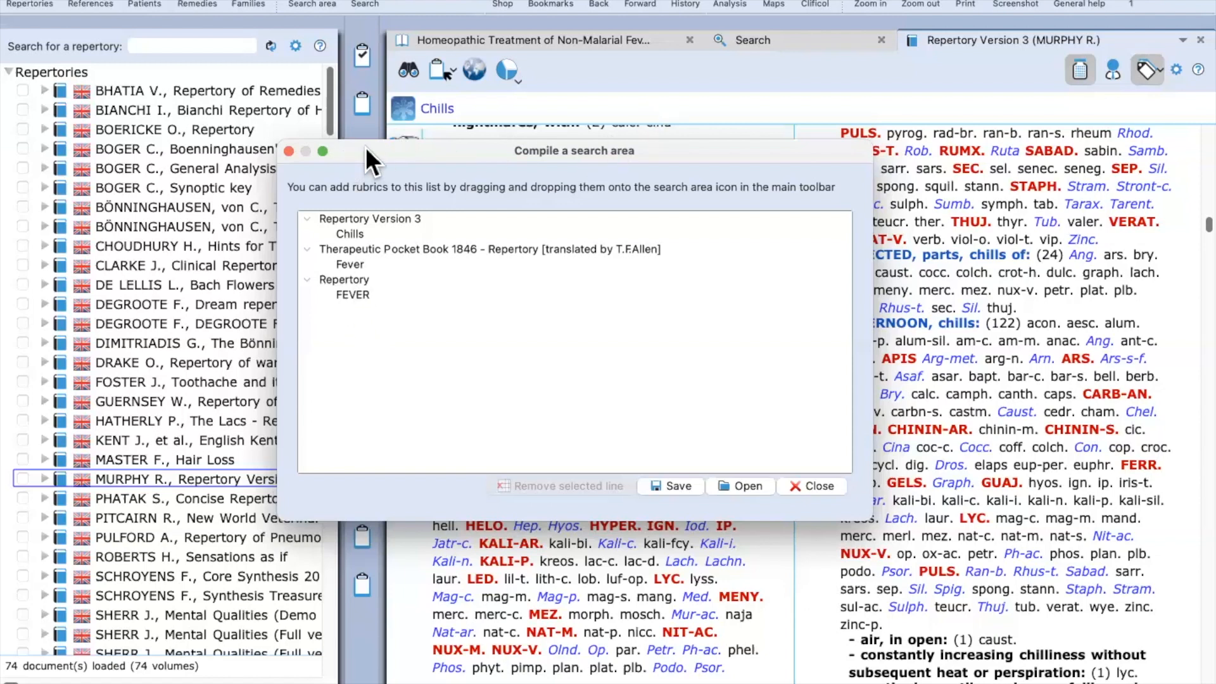
click(290, 150)
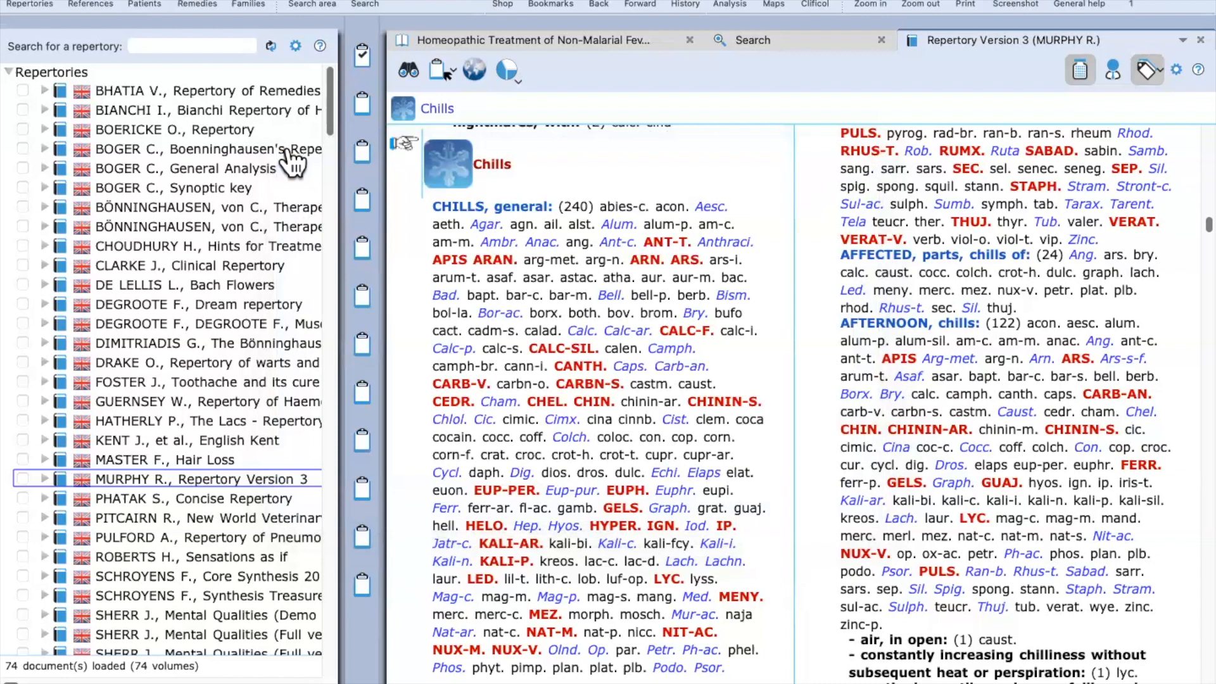
Step: Run the cold and drinks search in the current search area and view the results from Boericke's Repertory
click(795, 30)
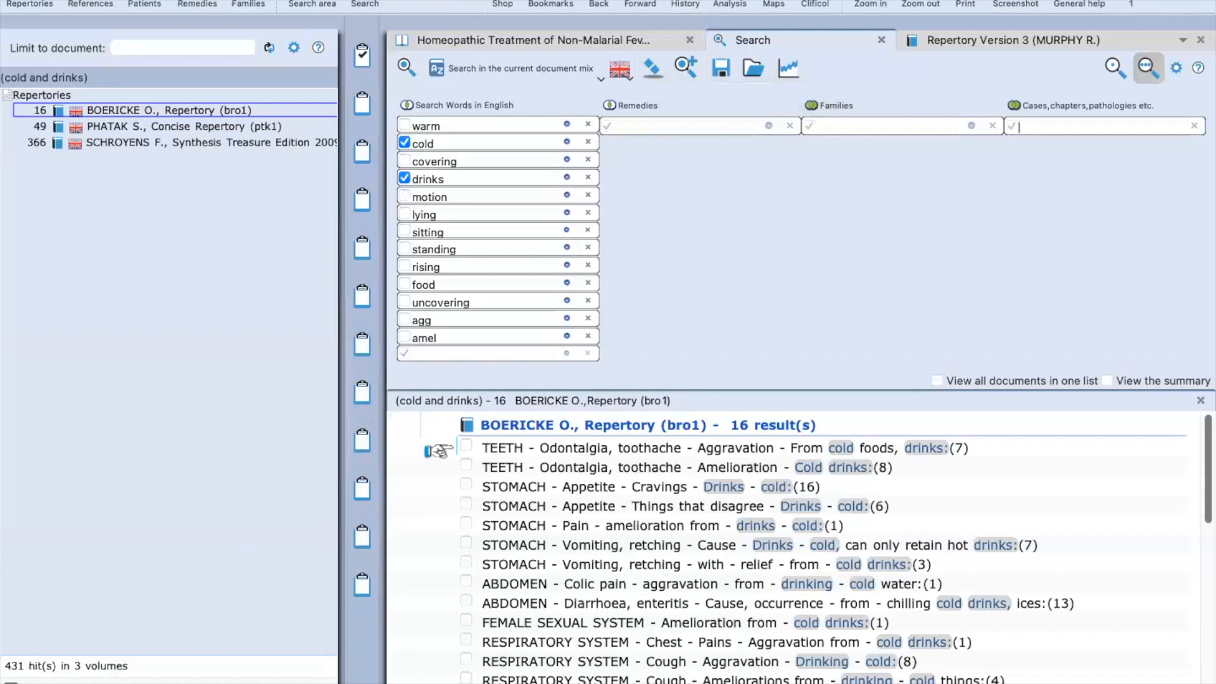
click(11, 683)
click(709, 303)
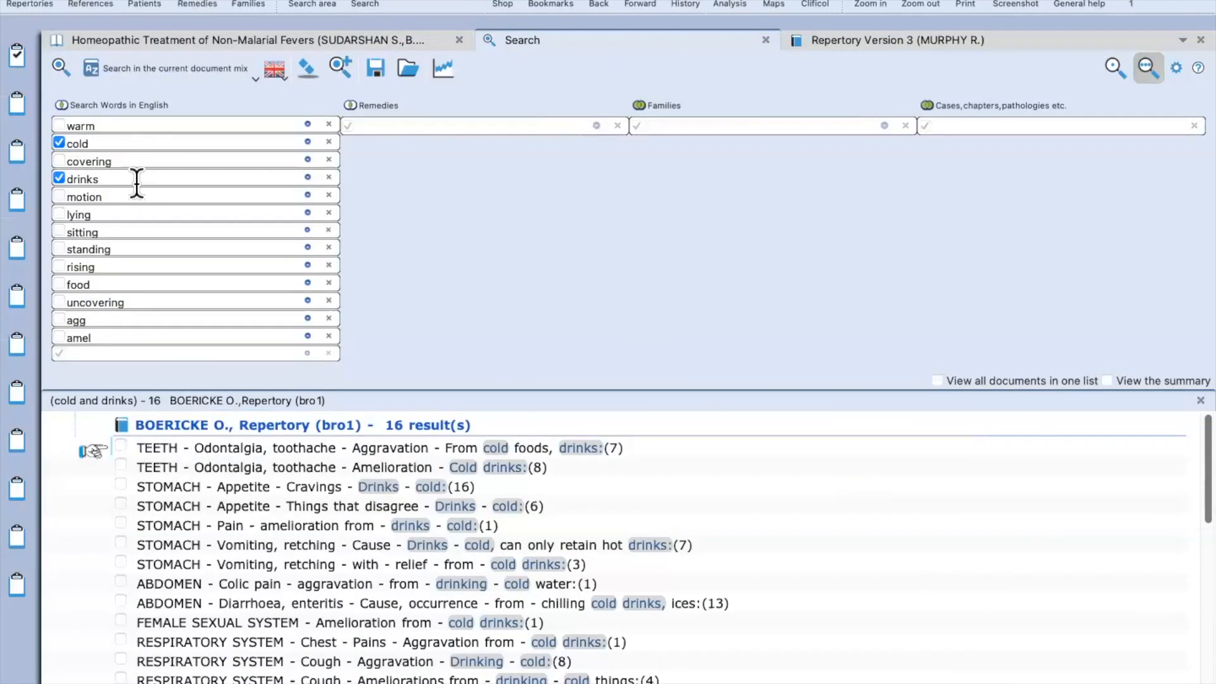
click(213, 64)
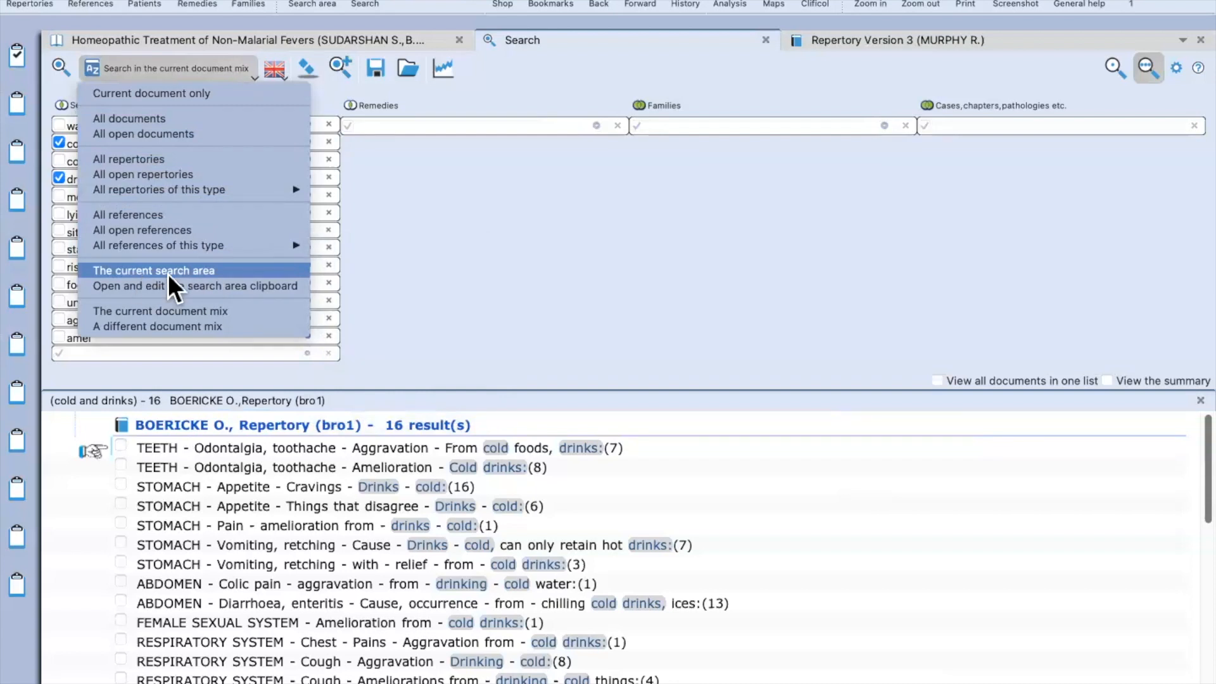
click(245, 271)
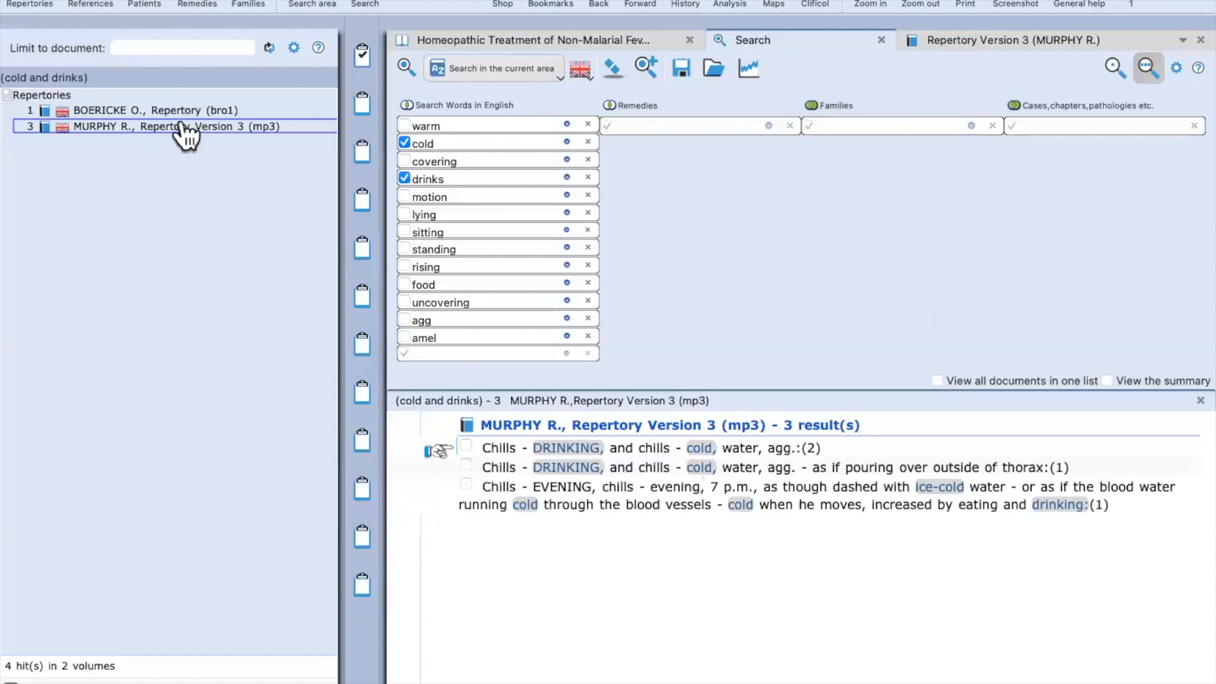
click(157, 112)
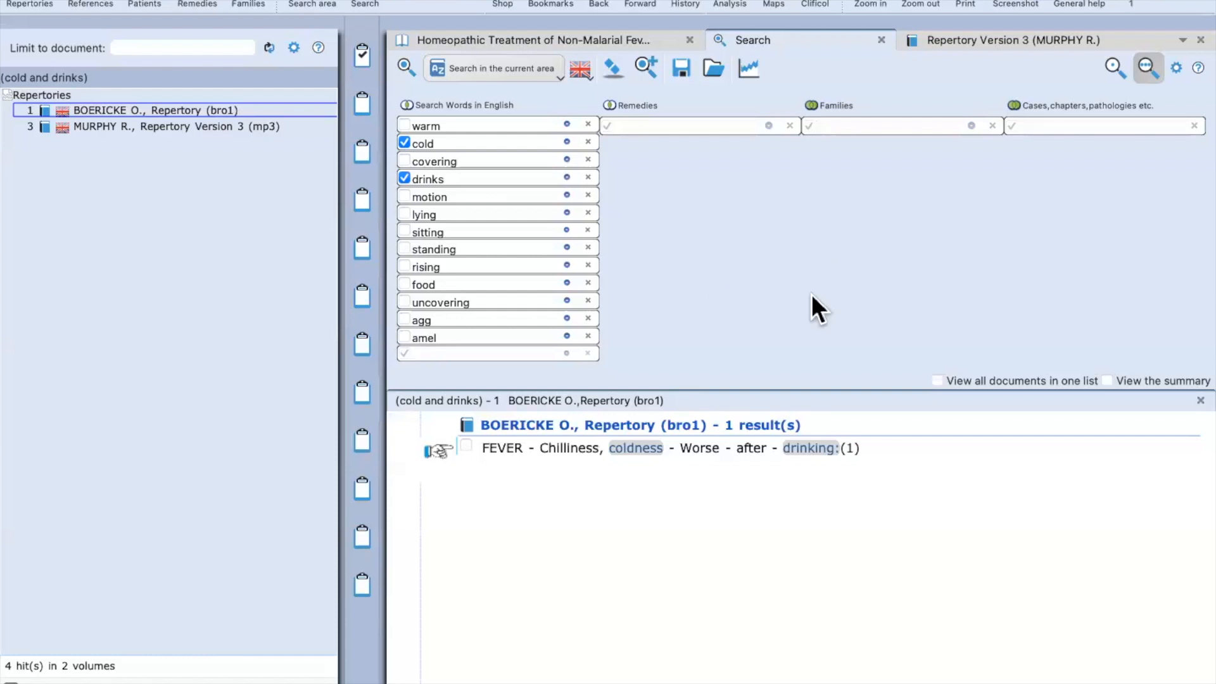
Step: Replace drinks with agg in the selected search words and run the cold and agg search in the current search area
click(405, 177)
click(402, 318)
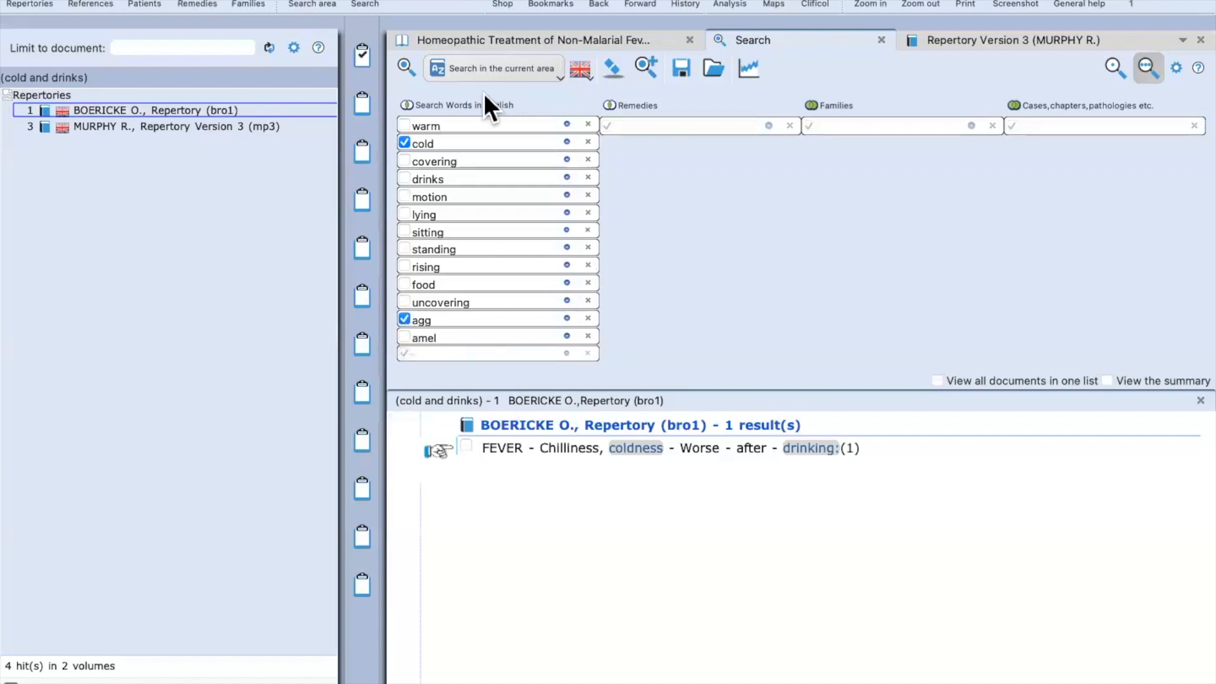
click(487, 67)
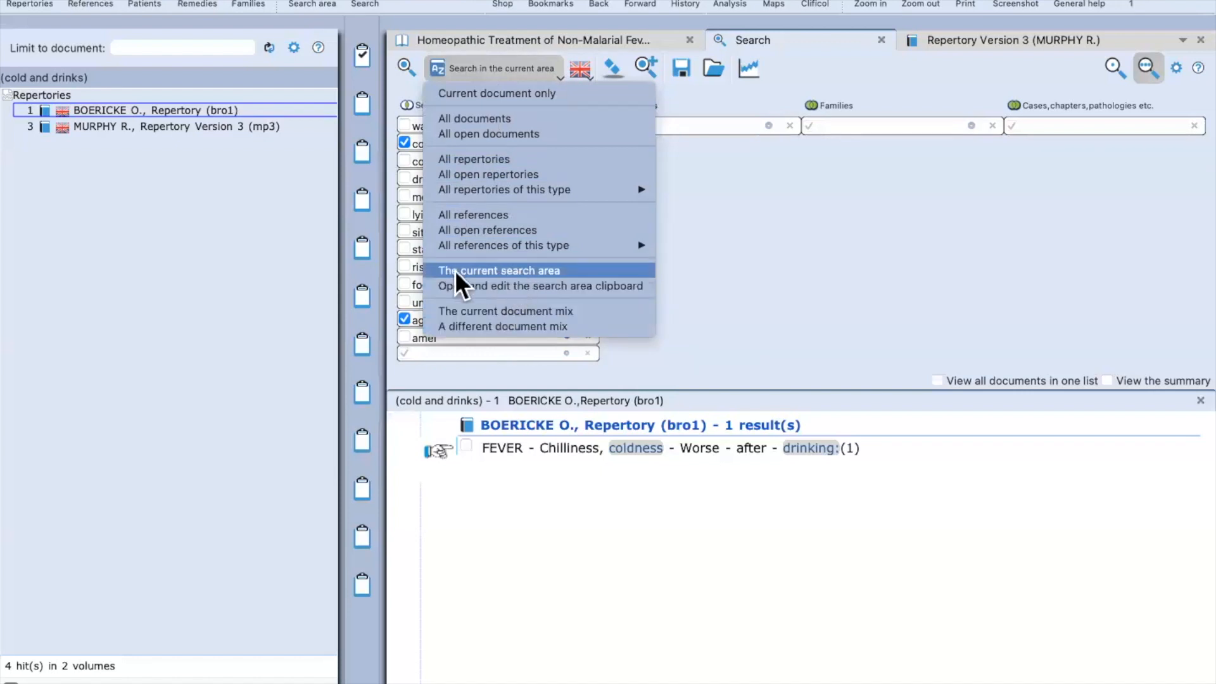
click(538, 270)
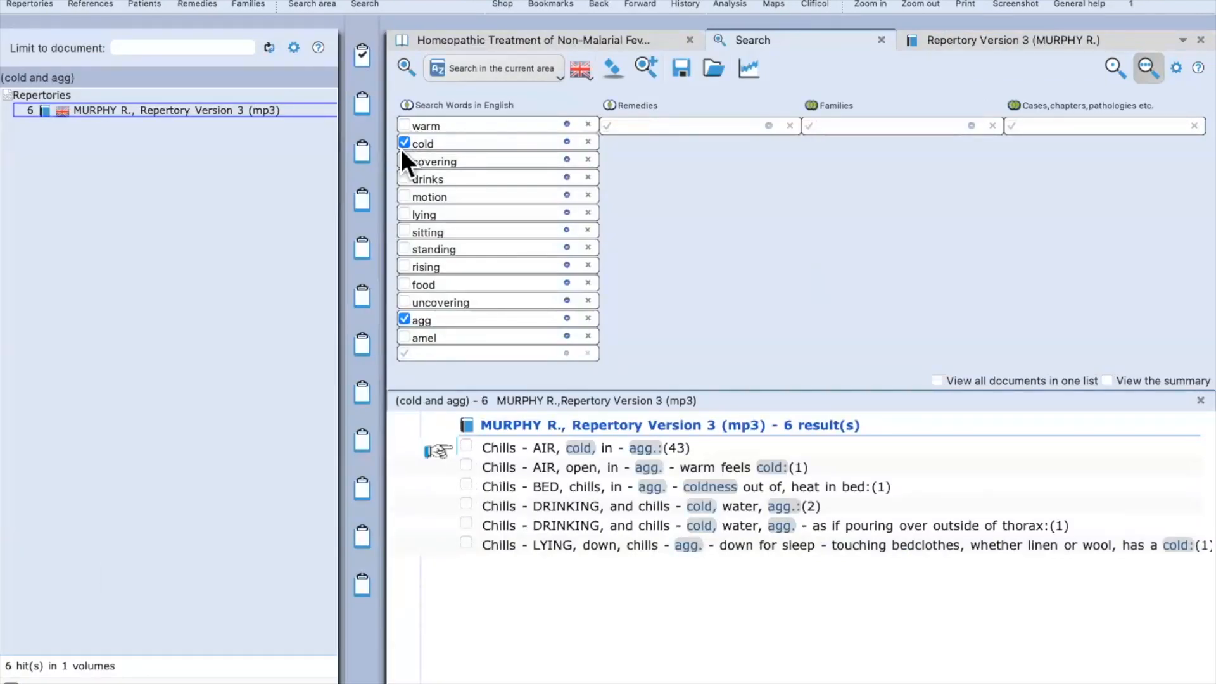
Step: Include amel in the search words, keep the option for all words in the same paragraph, and run the search
click(404, 334)
click(517, 122)
click(466, 102)
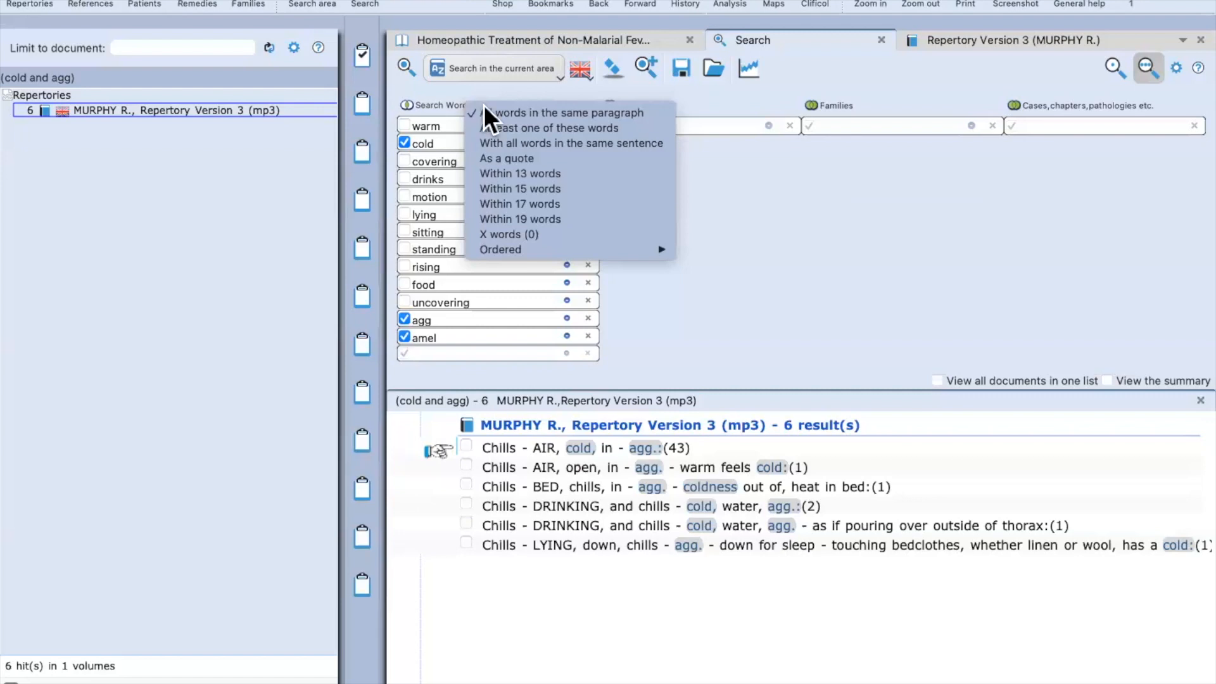
click(505, 112)
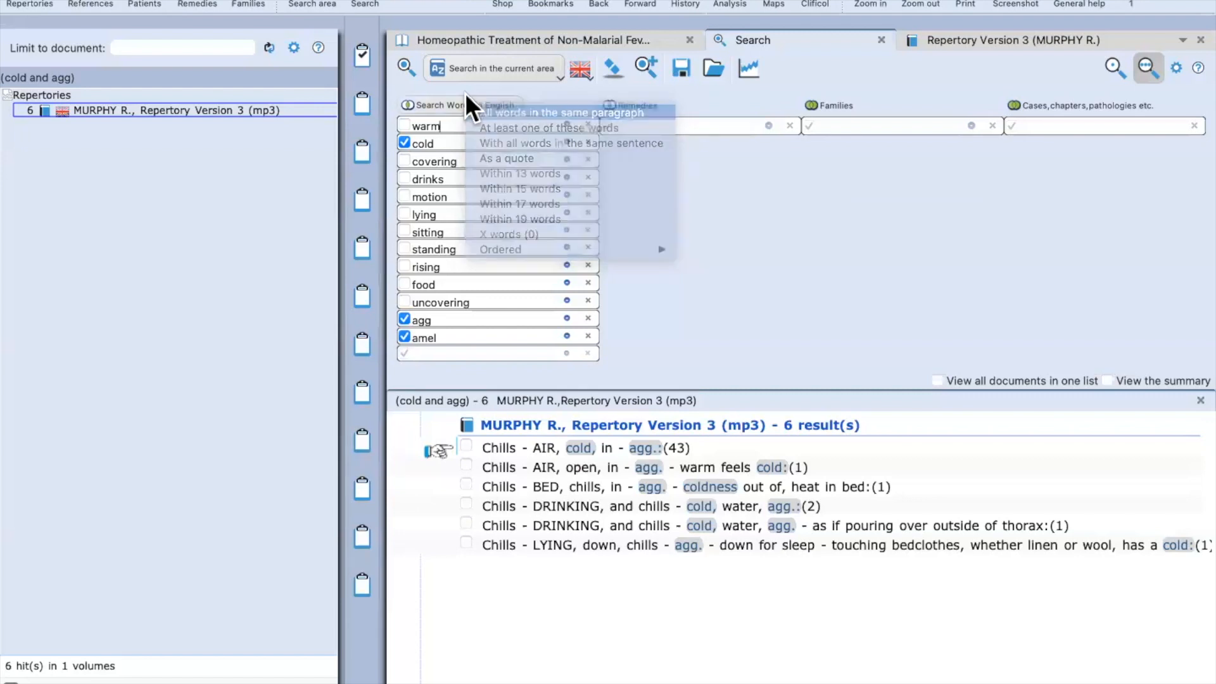
click(404, 63)
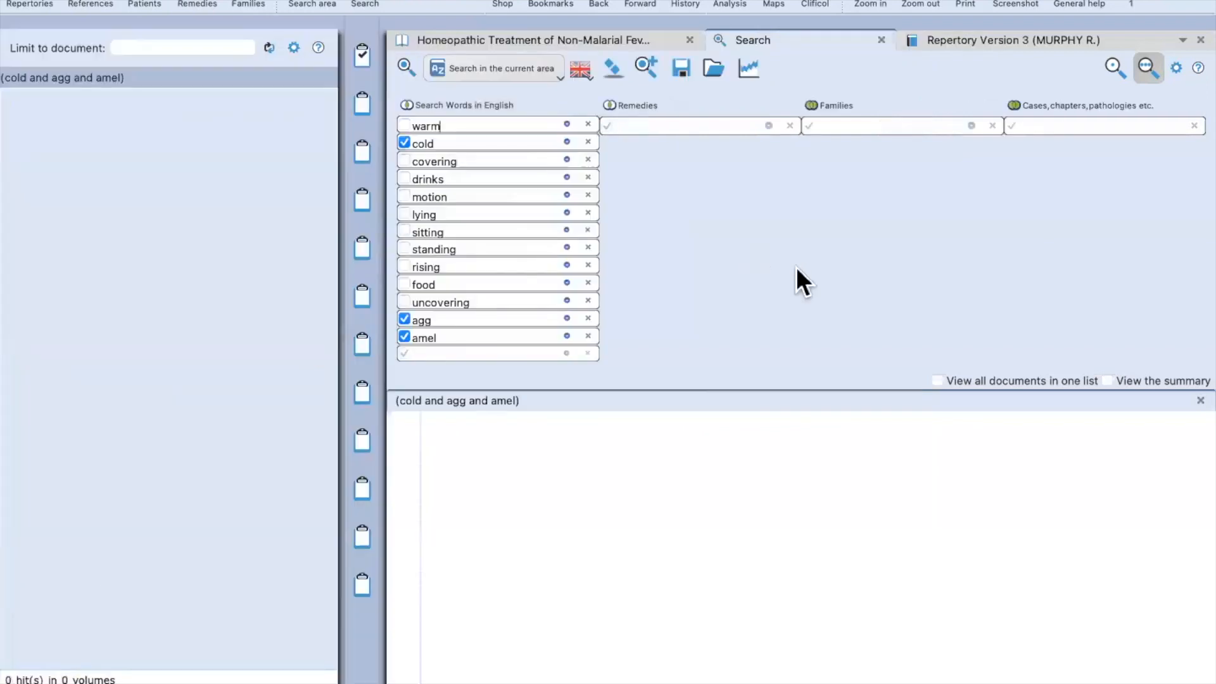
Step: Exclude agg from the selected search words and run the cold and amel search in the current search area
click(480, 122)
click(404, 318)
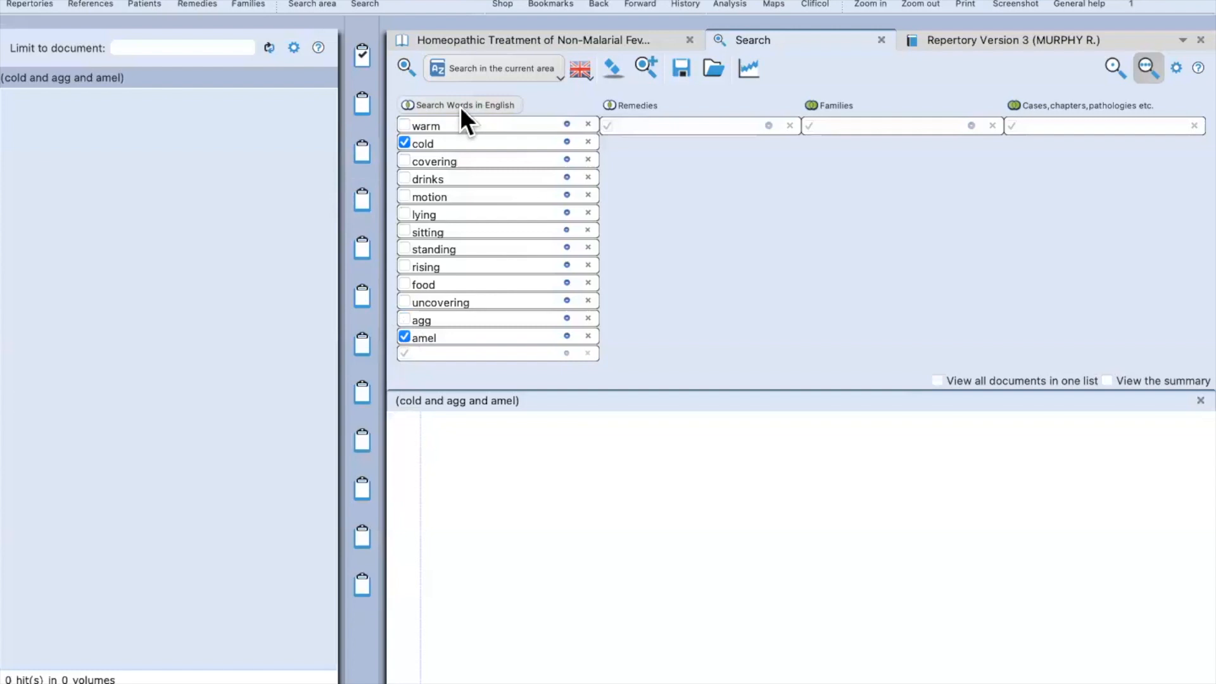
click(484, 67)
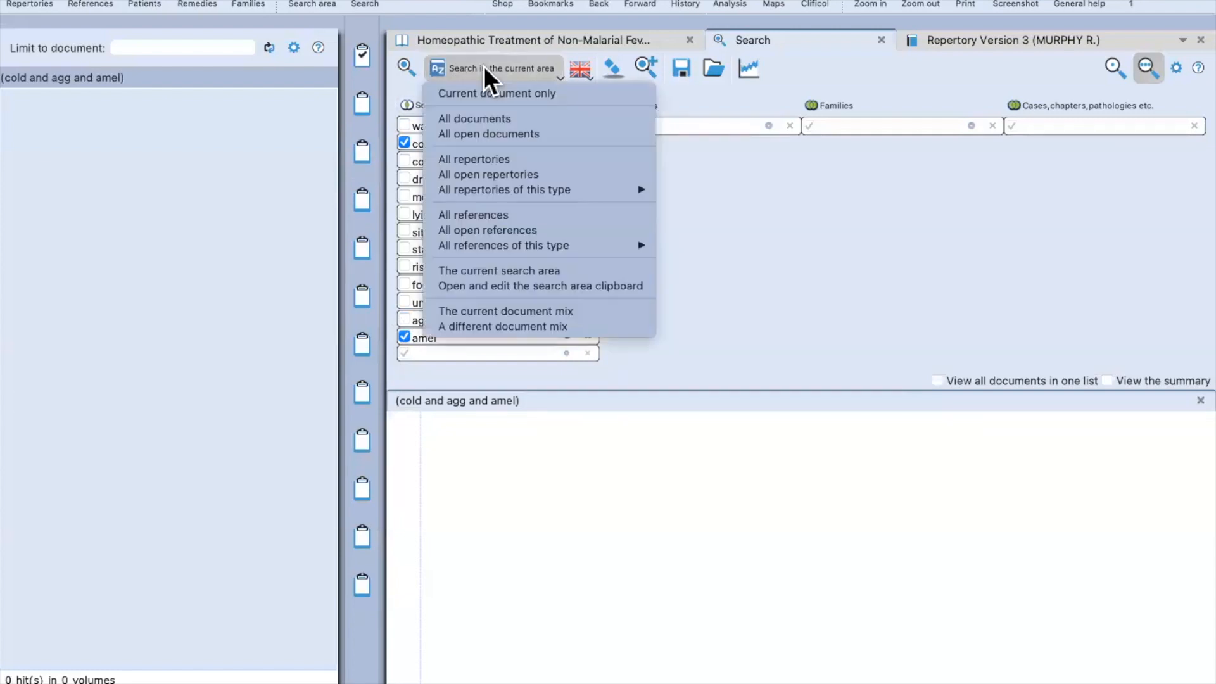
click(516, 271)
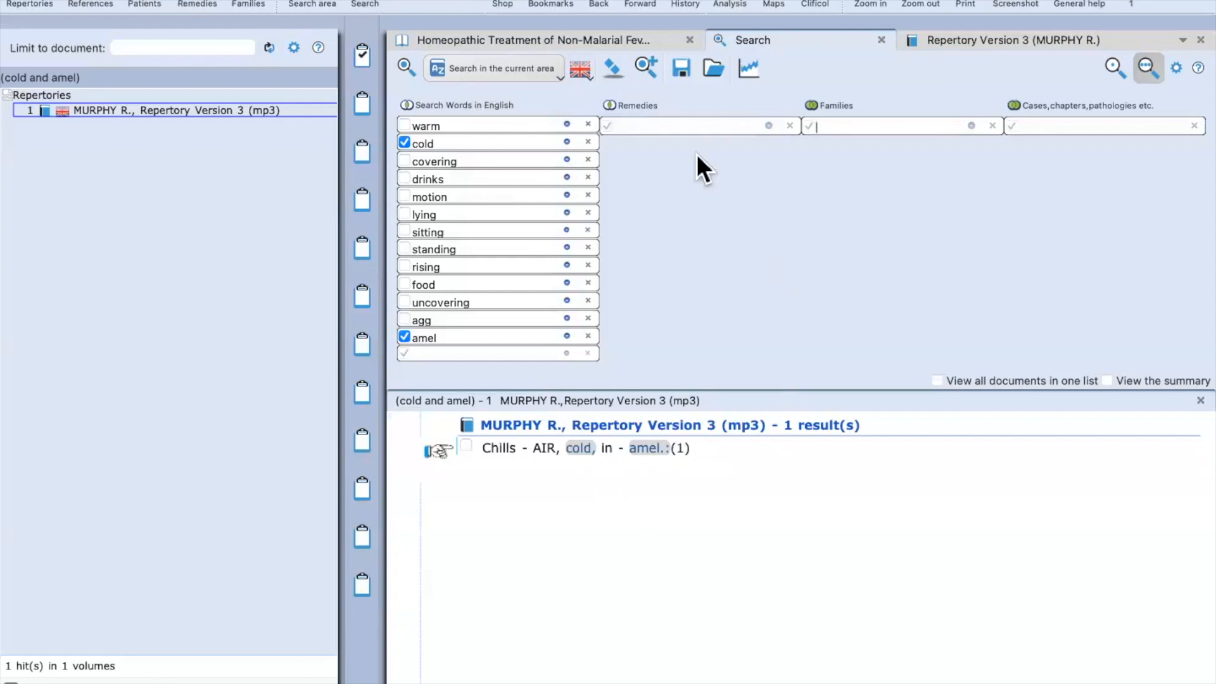
Step: Open the search area clipboard for editing and remove the Fever chapter of the Therapeutic Pocket Book 1846, keeping the window aside
click(507, 68)
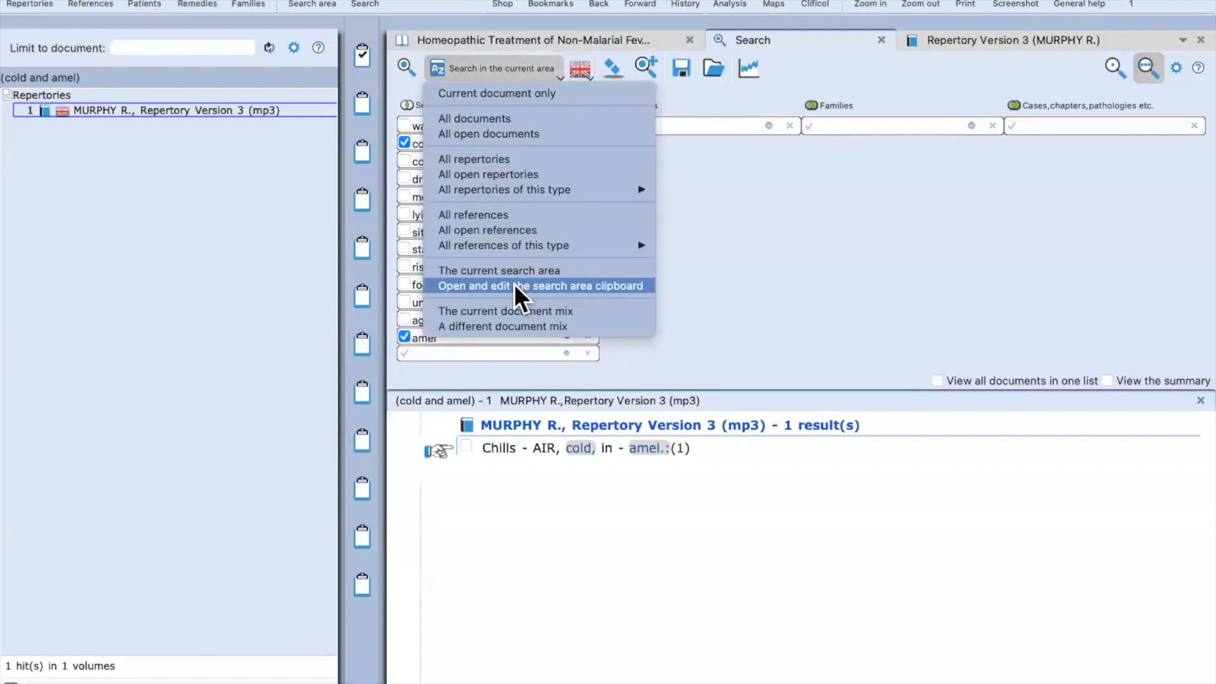
click(614, 286)
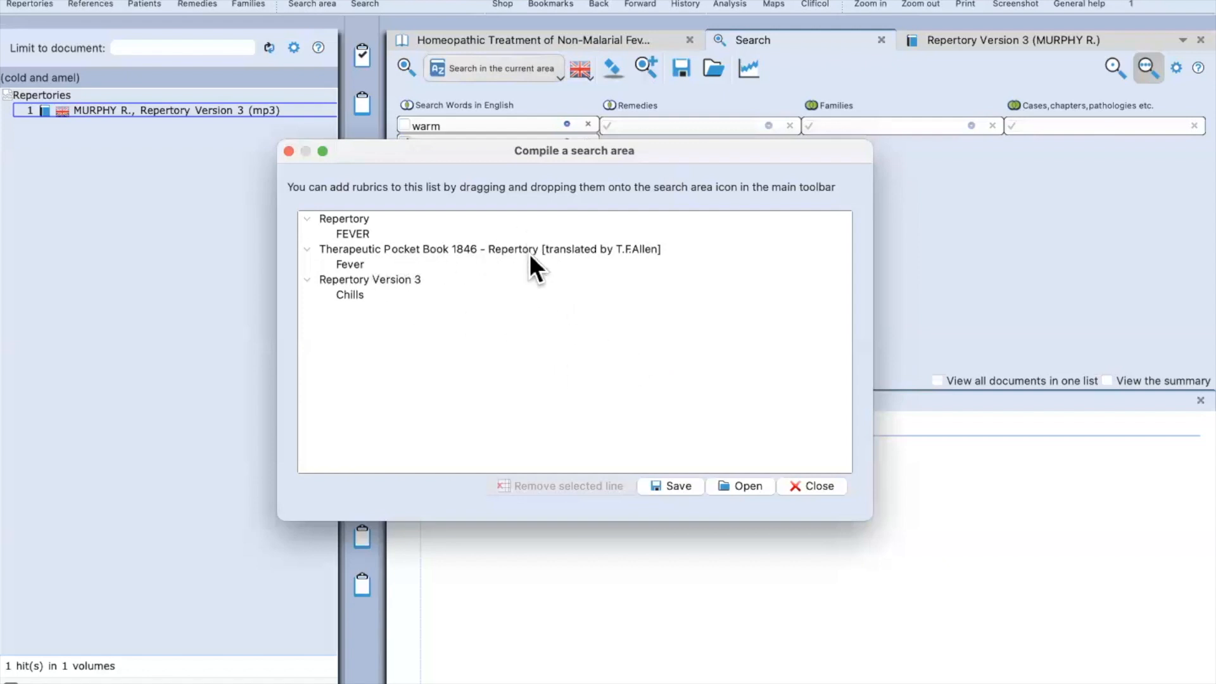
click(348, 263)
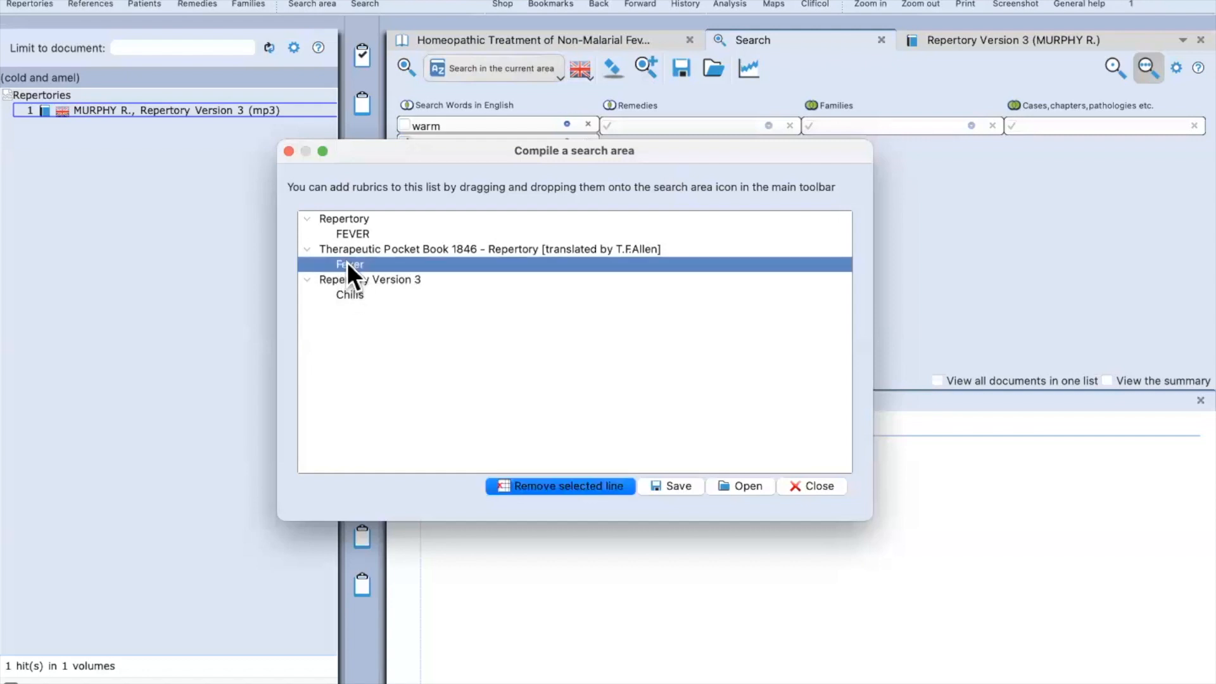
click(554, 486)
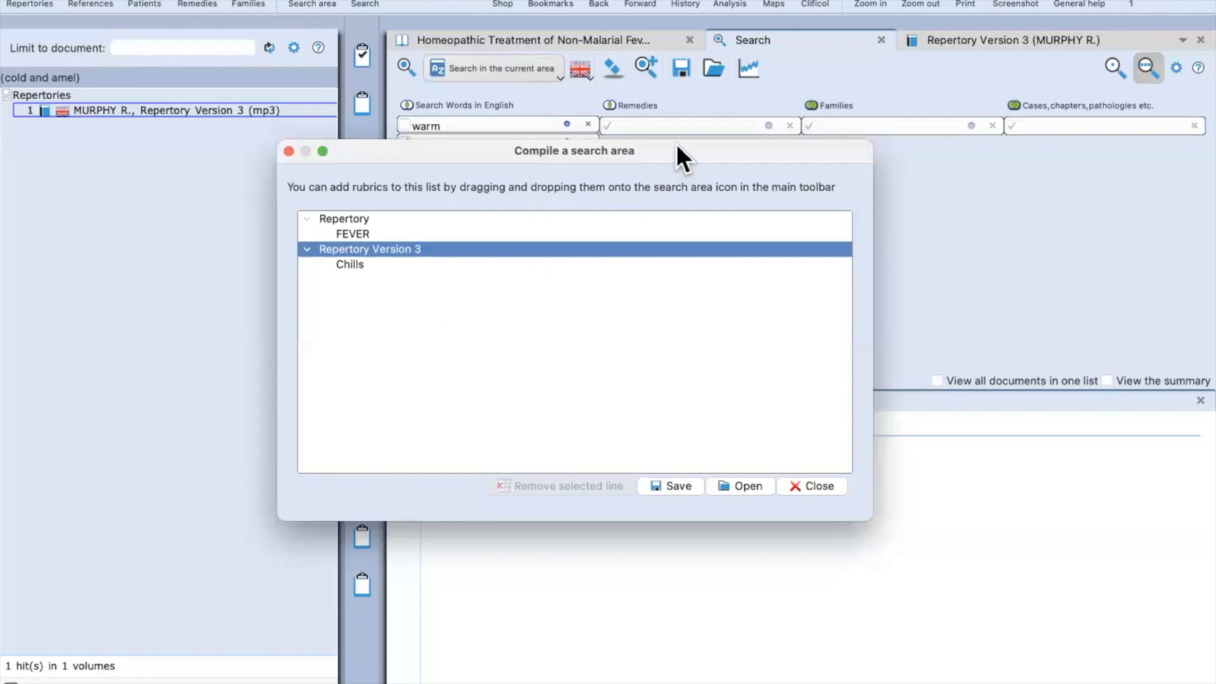
drag(677, 143, 962, 43)
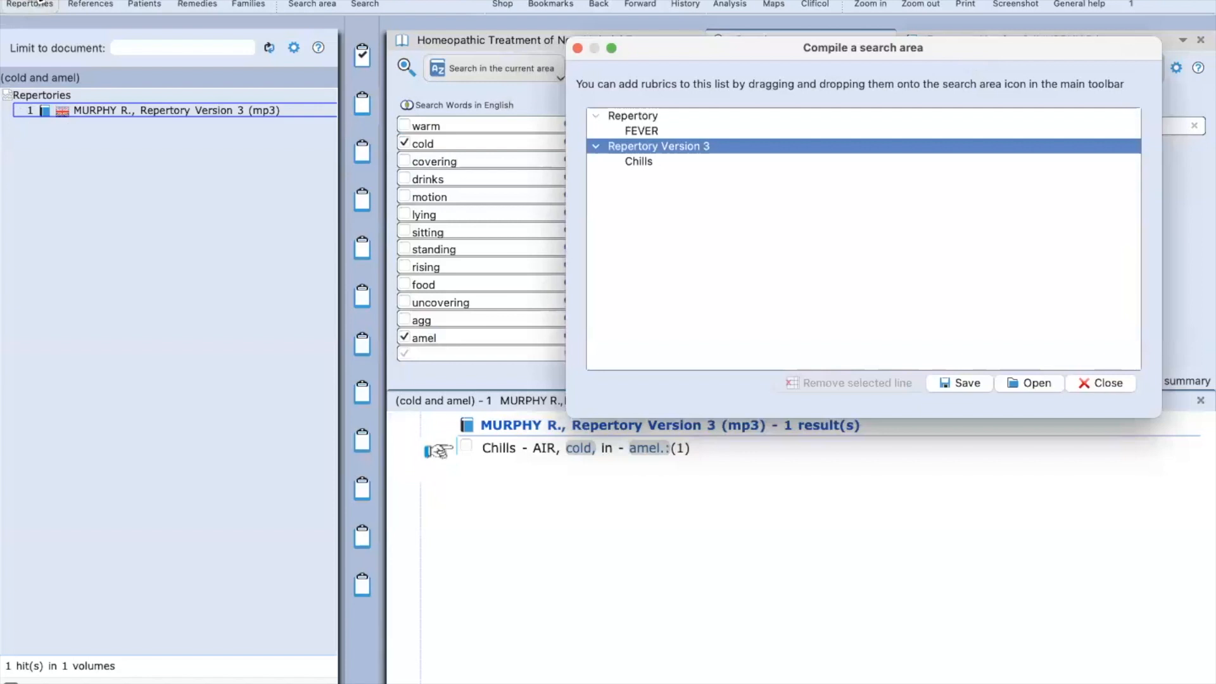
Step: Open the Synthesis Treasure Edition 2009V repertory
click(30, 4)
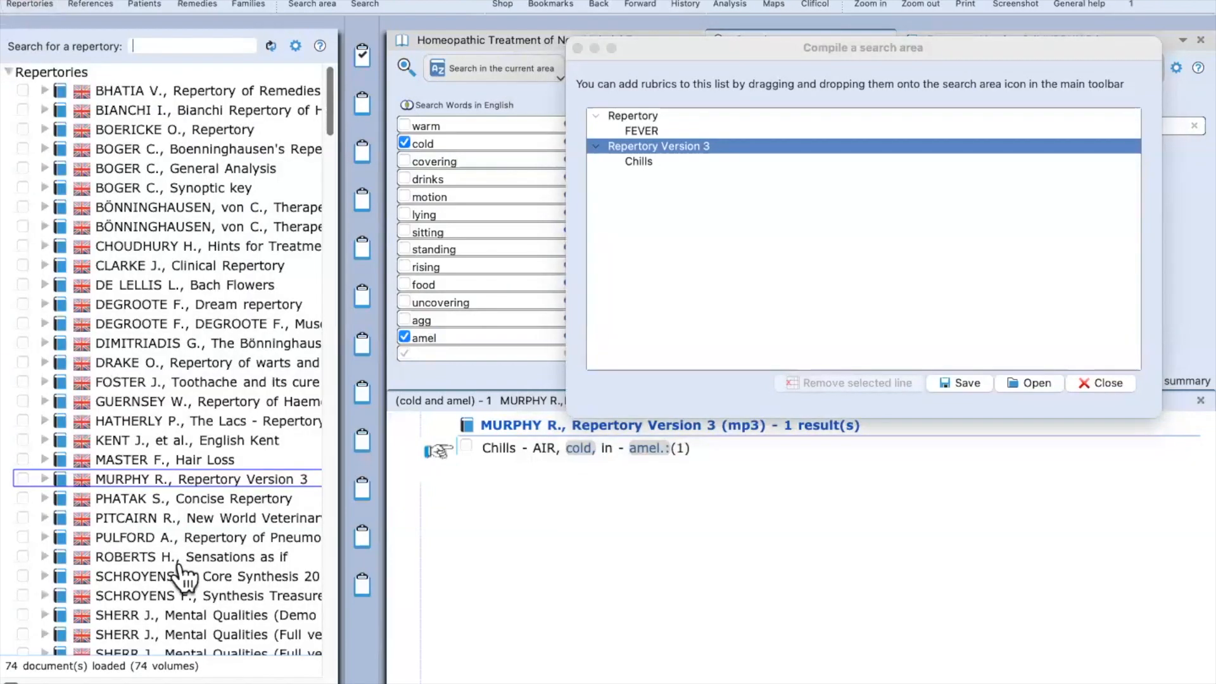
click(115, 597)
click(114, 595)
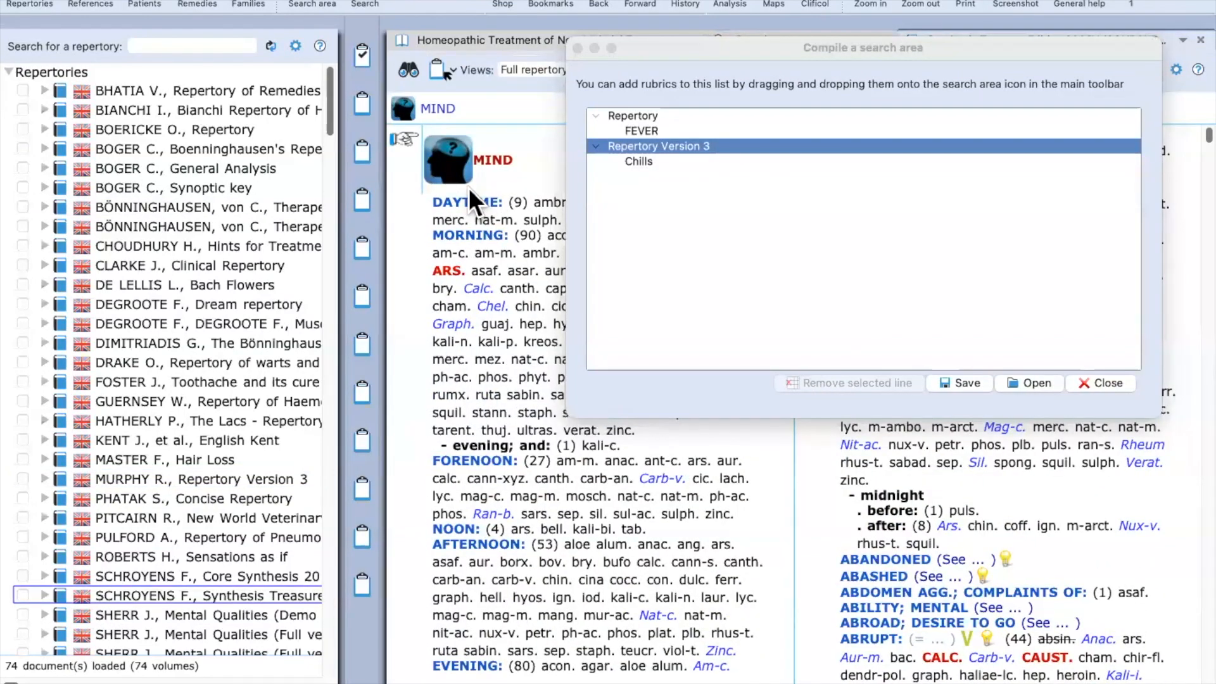
Step: Go to the FEVER rubric within the Mind chapter of the Synthesis repertory
click(469, 188)
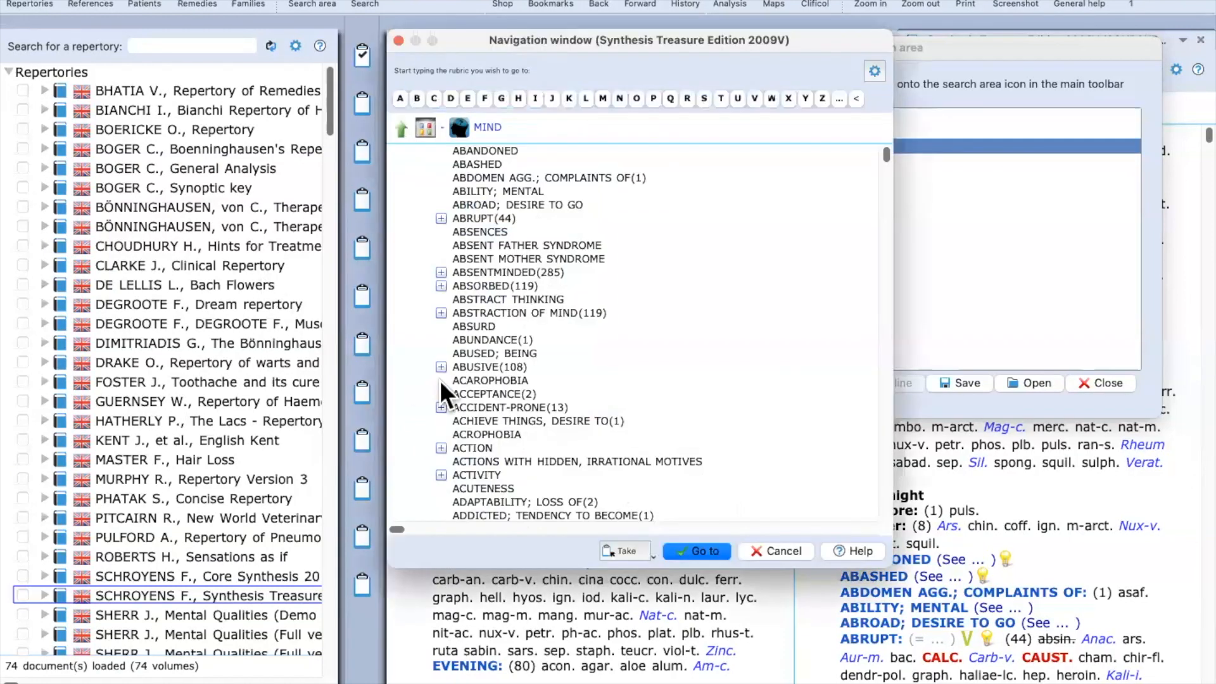
text(feve)
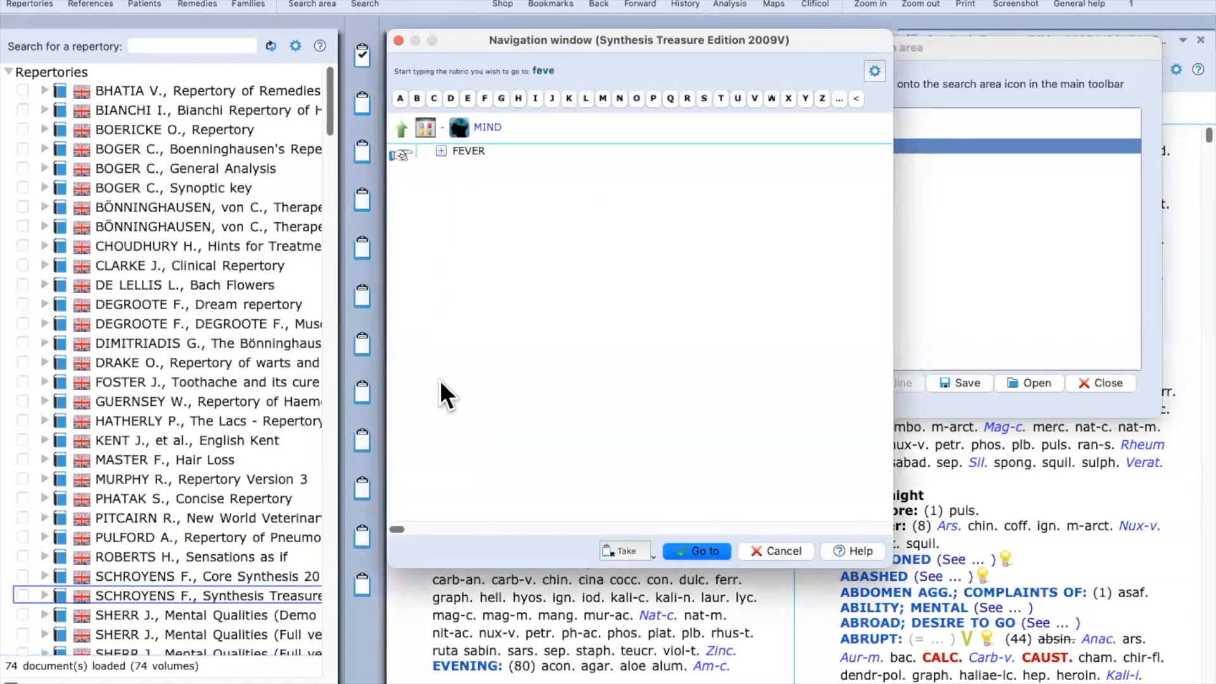
key(Return)
key(Return)
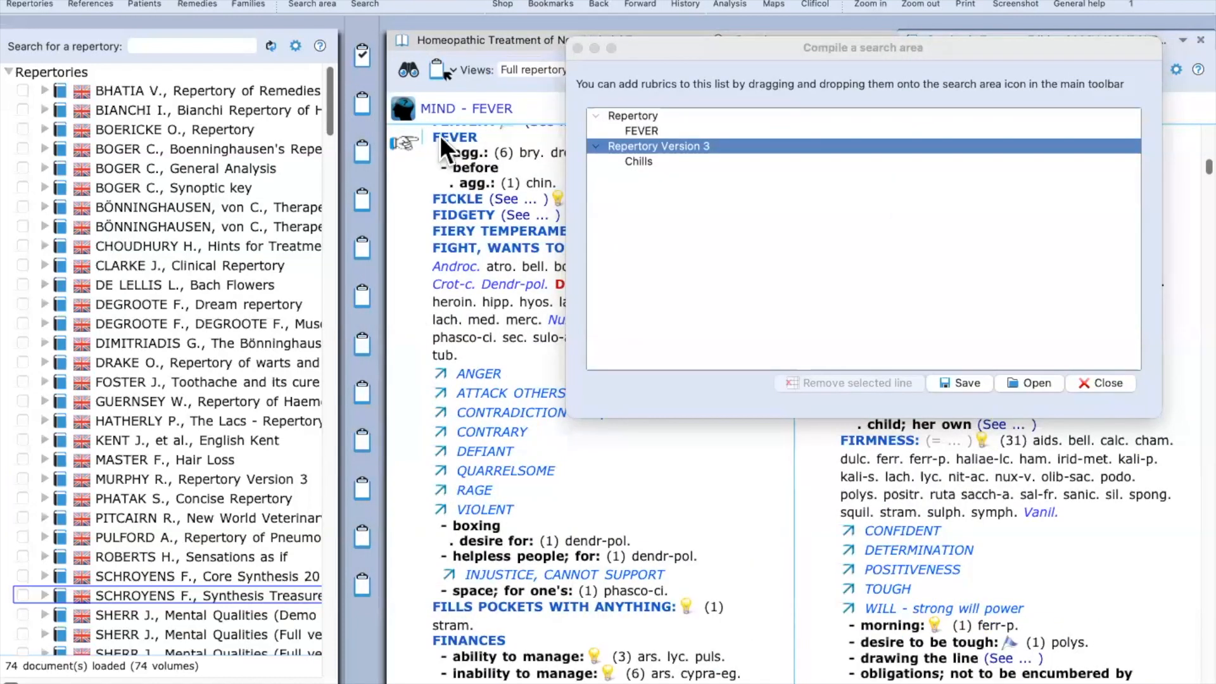
Step: Return to the chapter overview of the Synthesis repertory and go to its FEVER chapter
key(space)
key(BackSpace)
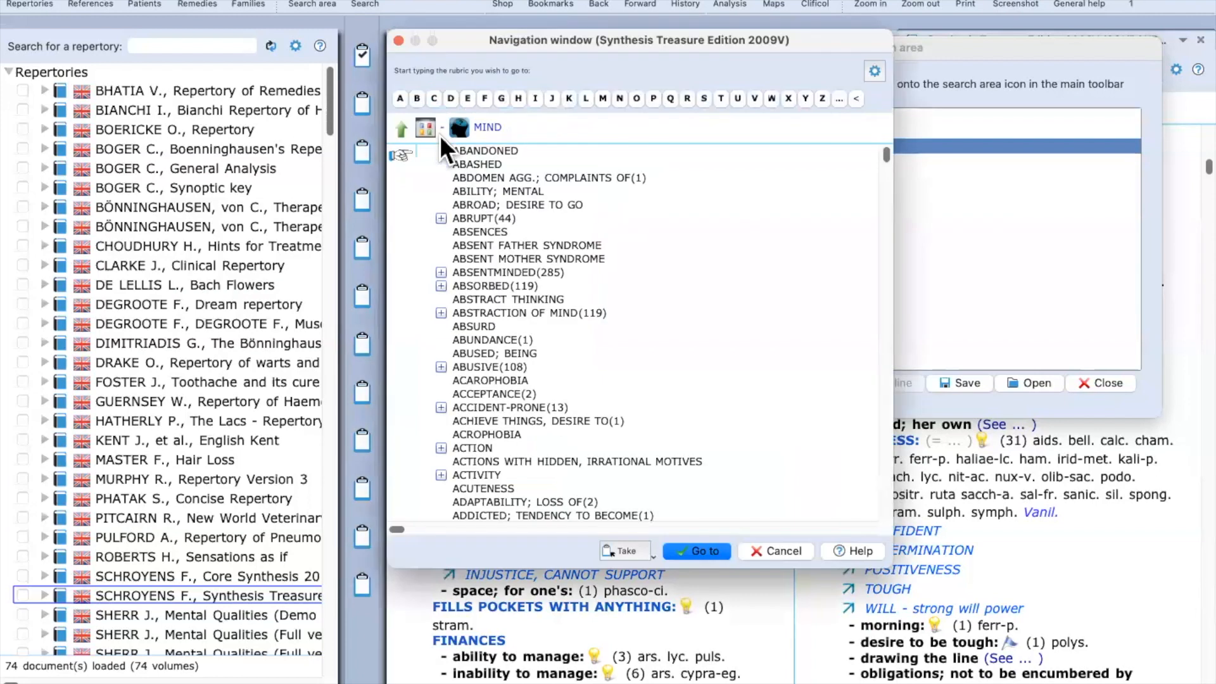
key(BackSpace)
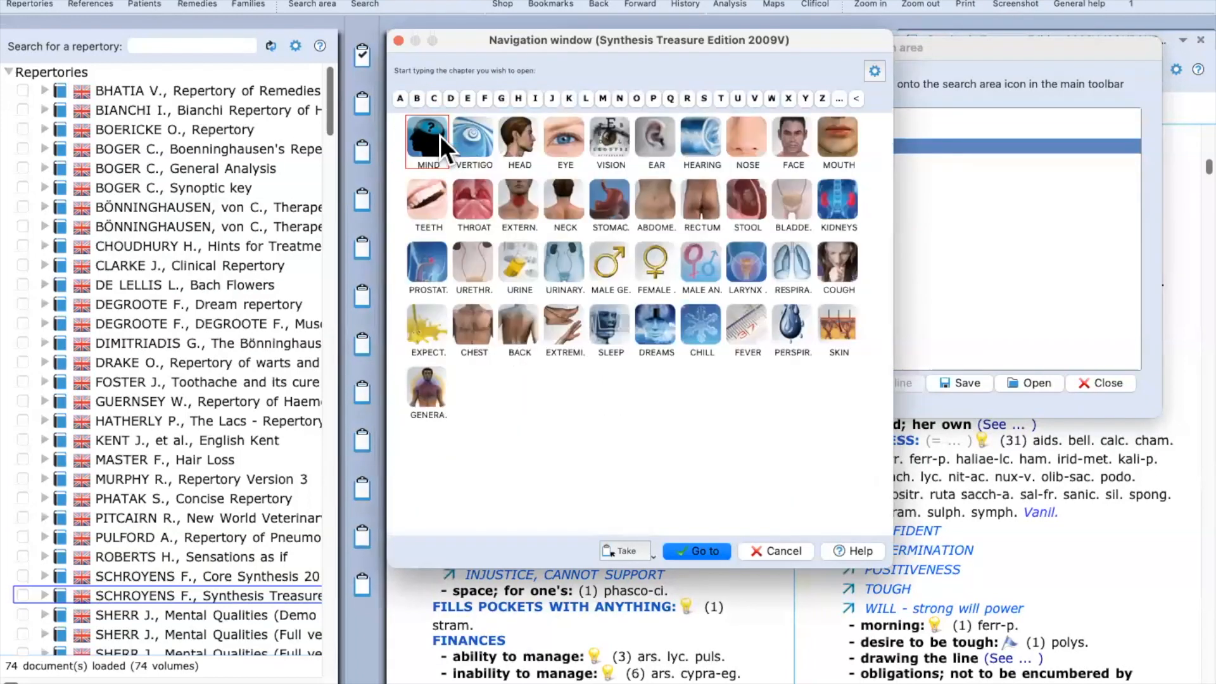
text(fev)
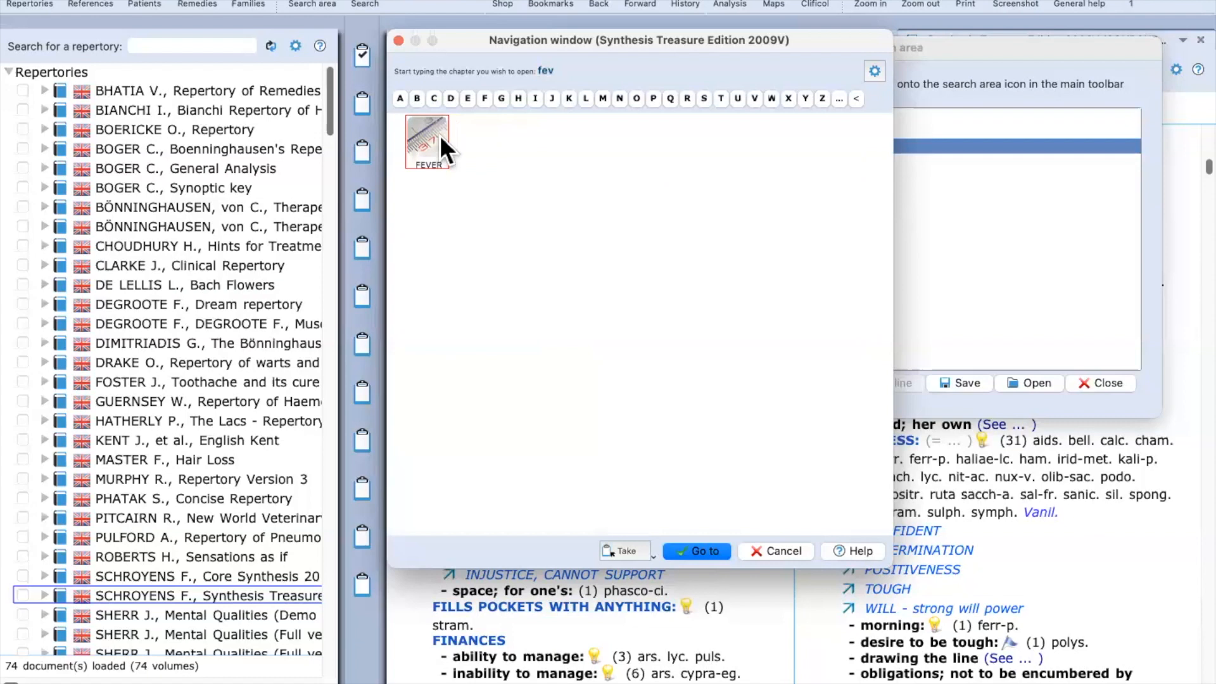
key(Return)
key(Return)
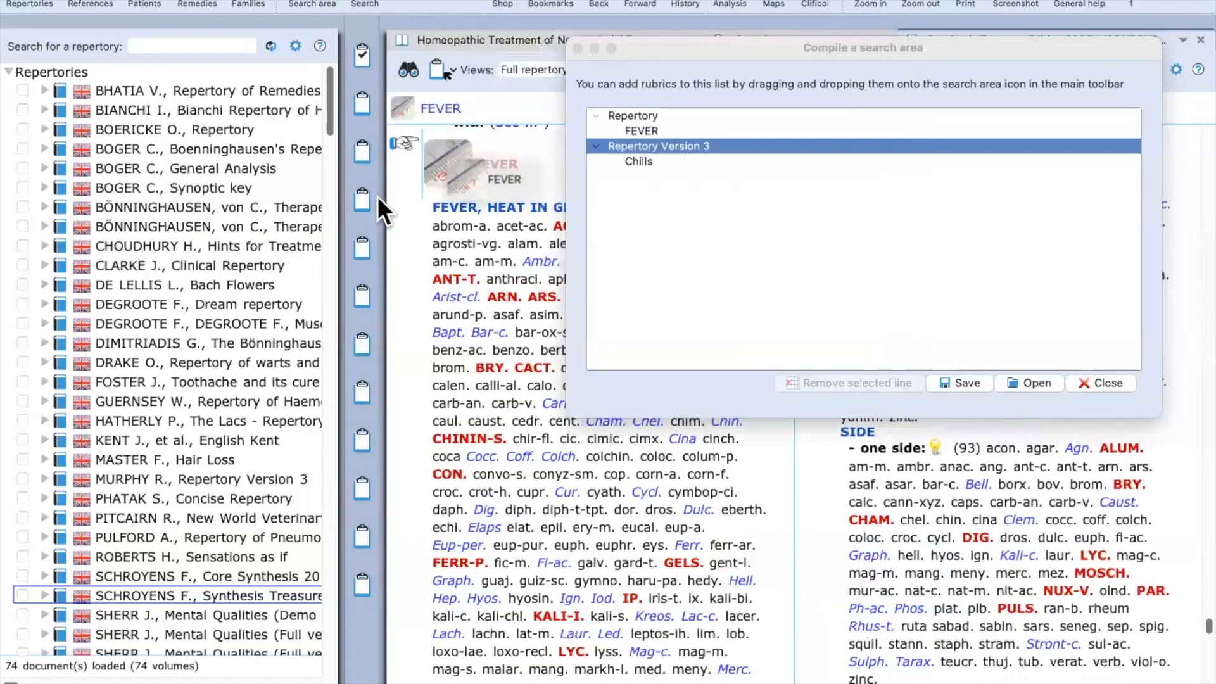
Step: Add the FEVER chapter of Synthesis Treasure Edition 2009V to the search area
drag(443, 159, 653, 241)
drag(456, 164, 677, 219)
drag(451, 170, 316, 3)
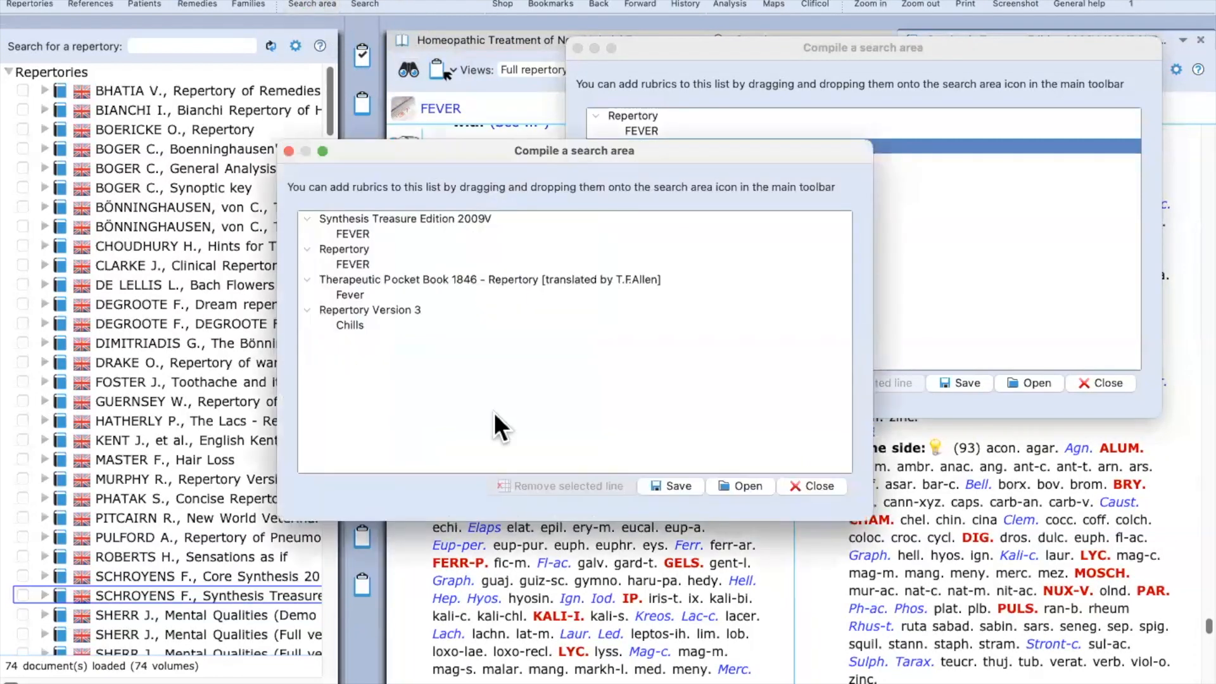
Step: Close the outdated search area window and remove the Therapeutic Pocket Book 1846 Fever chapter from the updated list
click(707, 43)
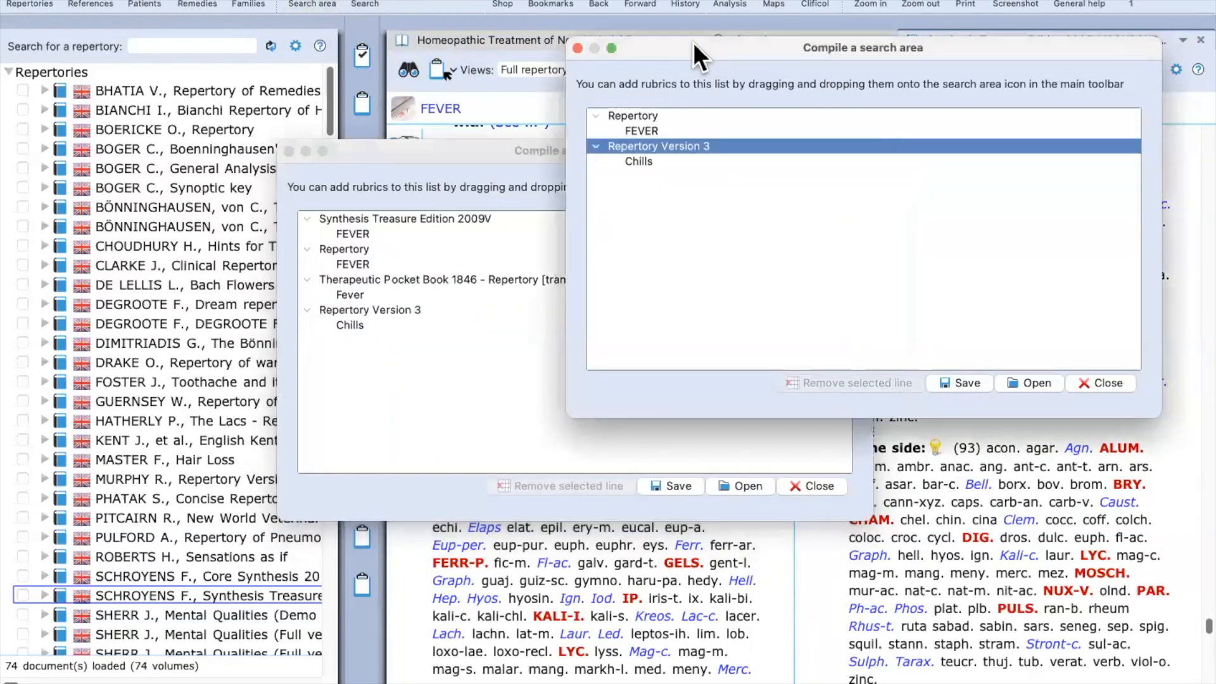
click(577, 47)
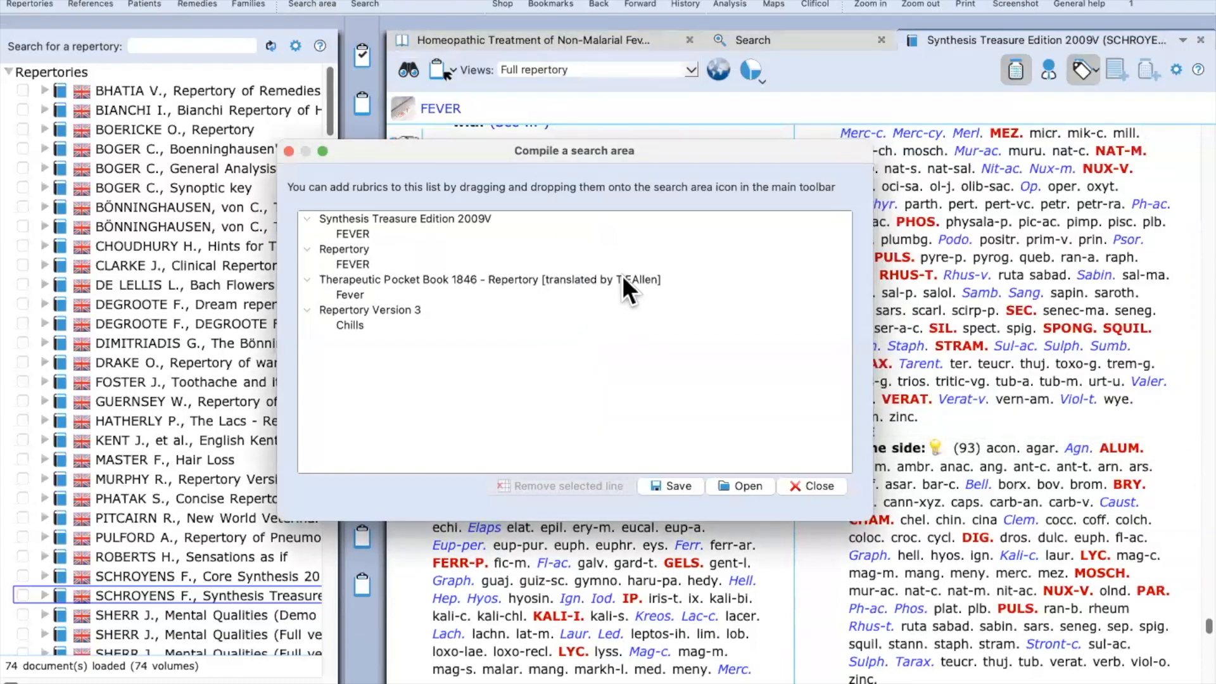
click(419, 275)
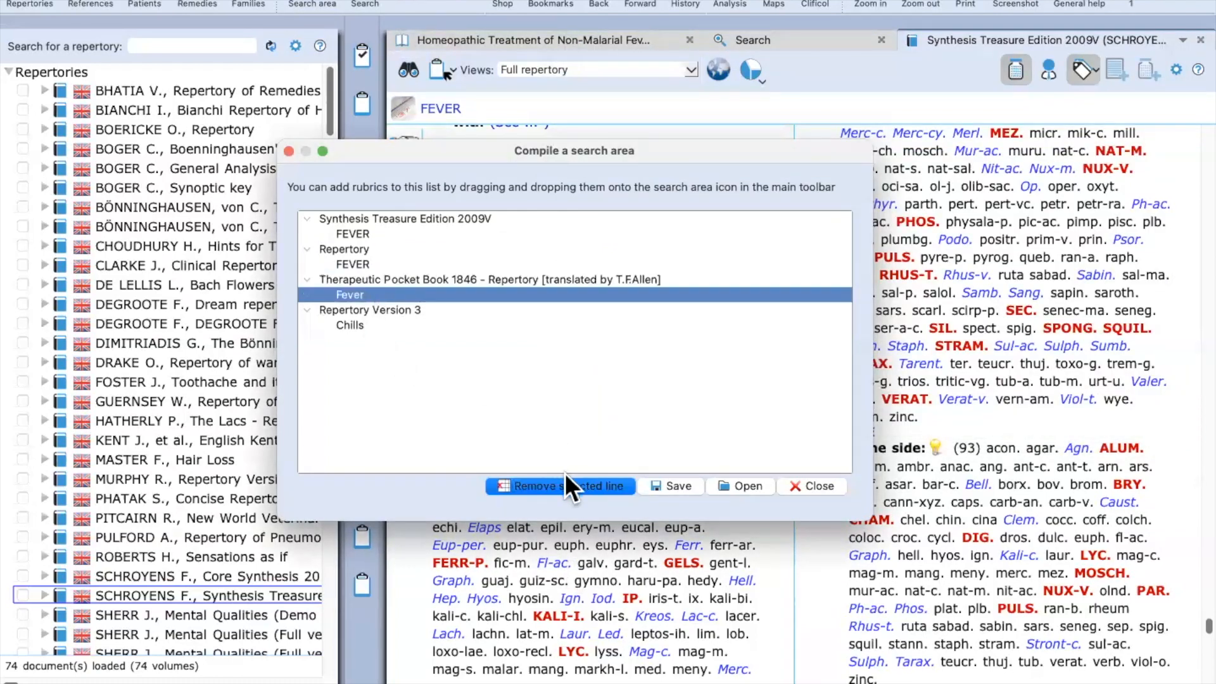
click(564, 482)
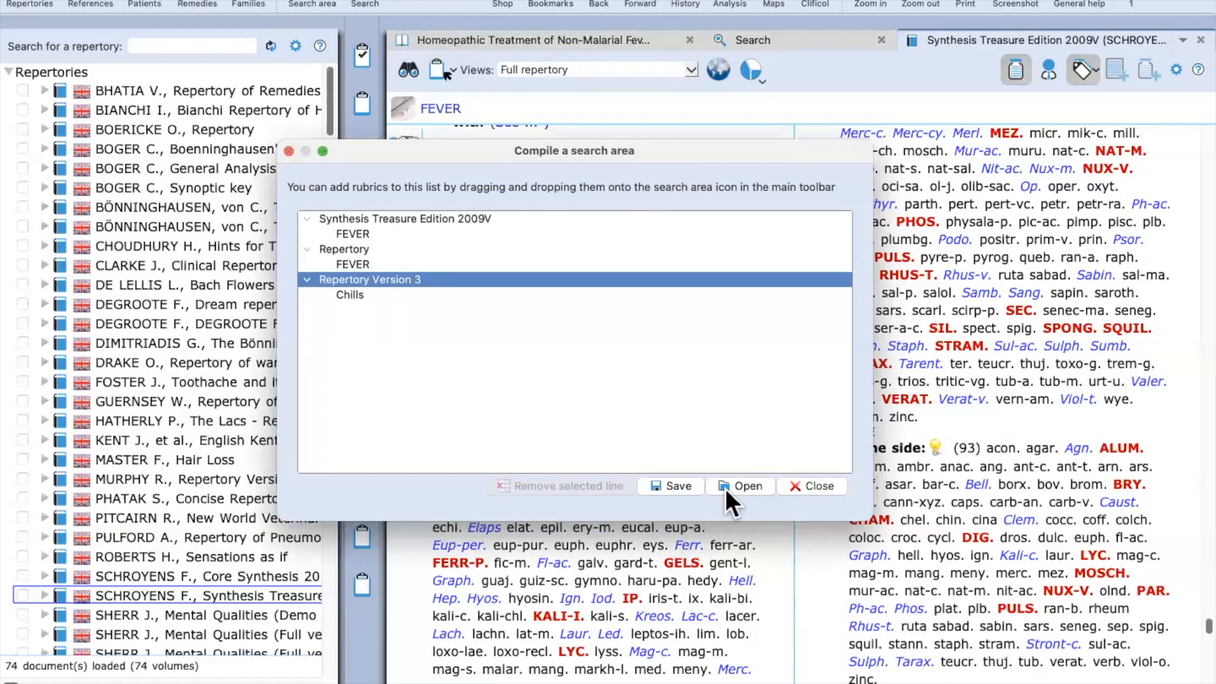
Step: Save the compiled search area in the SearchQueries folder as "fever search area" and close the compile window
click(677, 486)
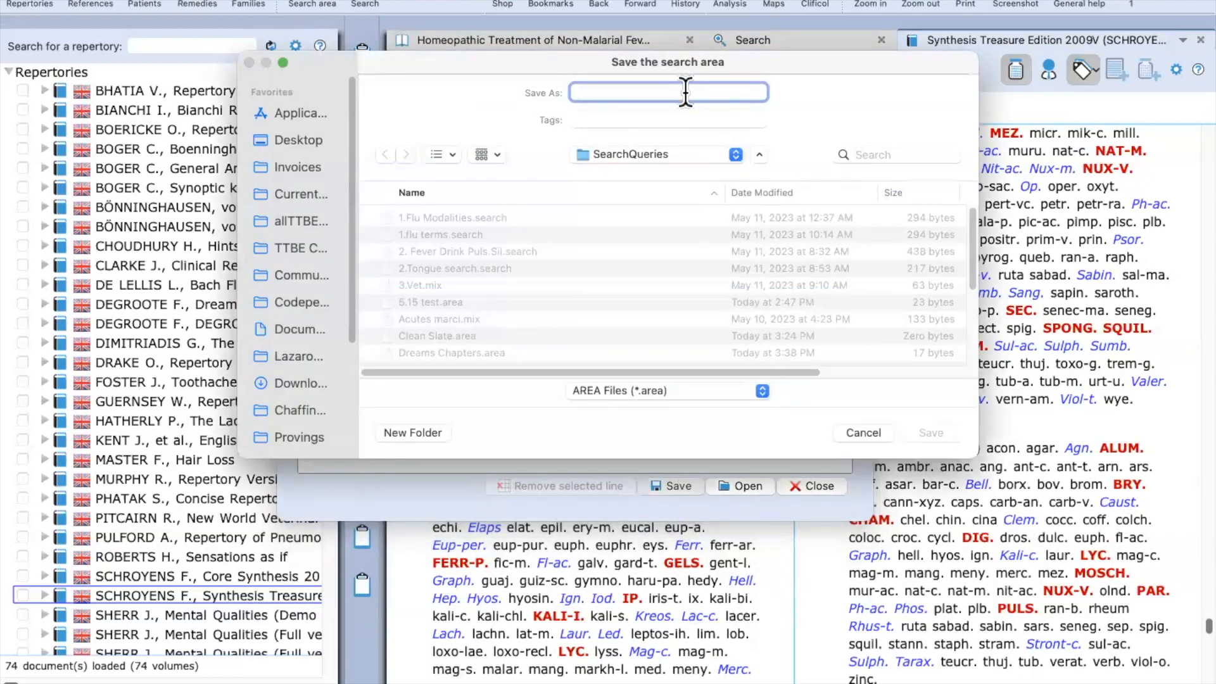
text(my sear)
key(BackSpace)
key(BackSpace)
key(BackSpace)
key(BackSpace)
key(BackSpace)
key(BackSpace)
key(BackSpace)
text(fever search area)
key(Return)
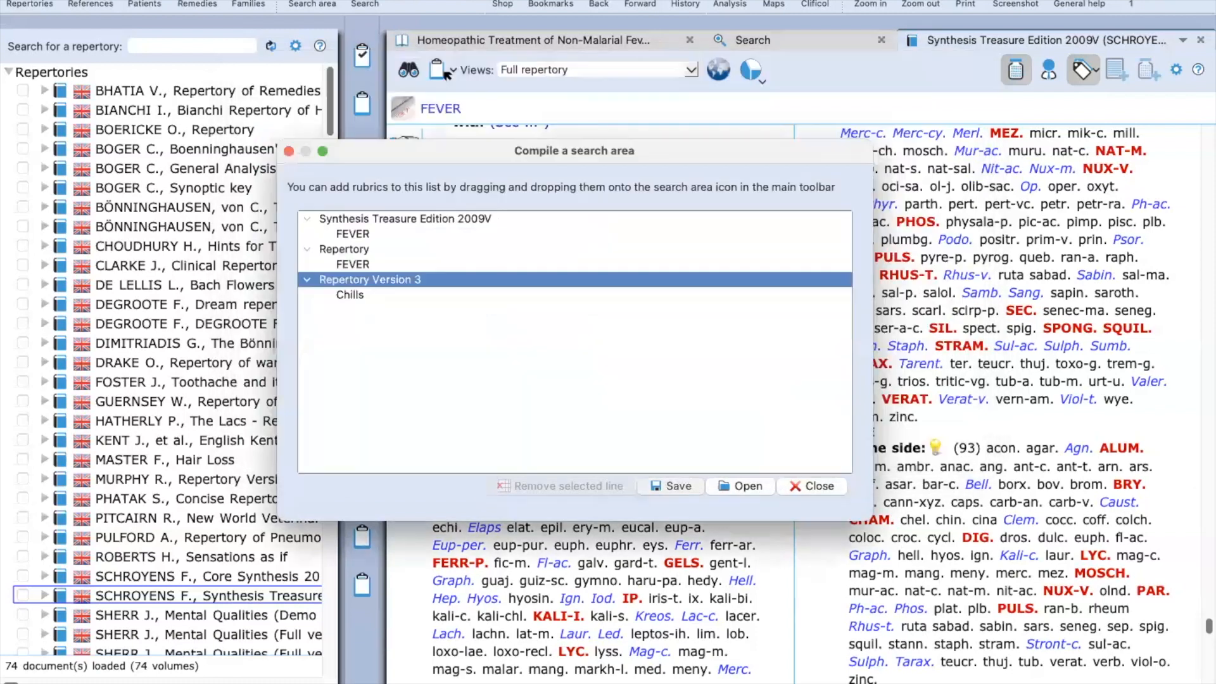
click(801, 480)
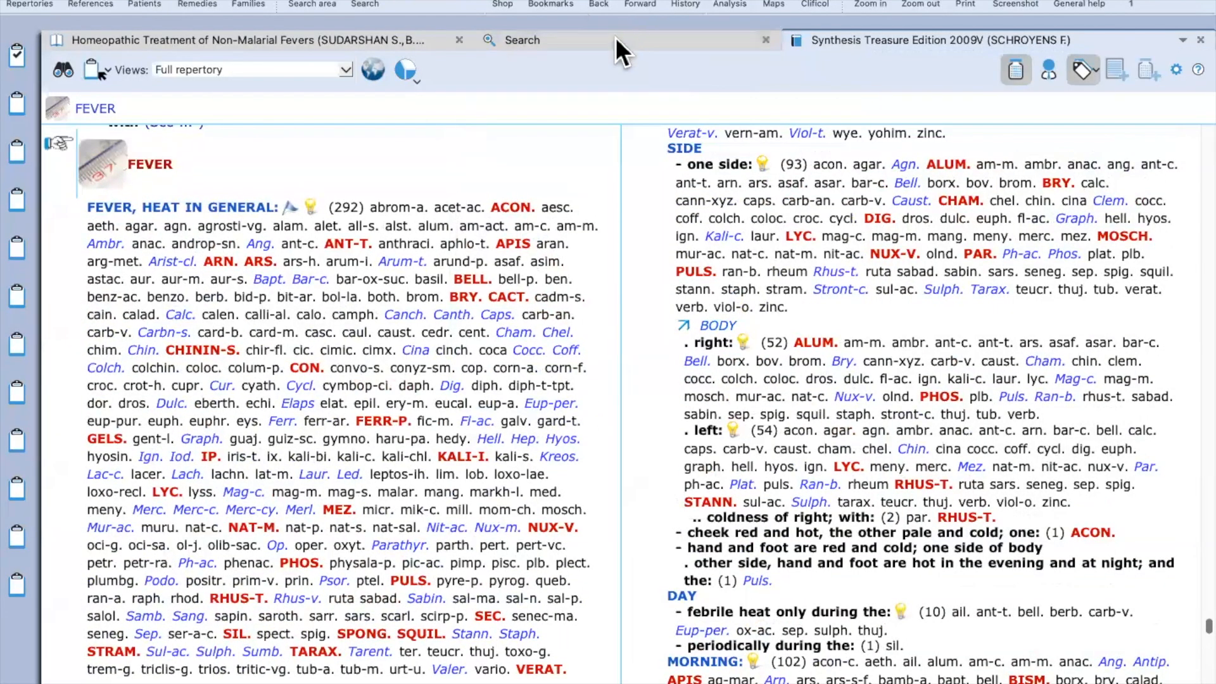
Step: Run the cold and amel search in all documents, and repeat it in all repertories for comparison
click(616, 39)
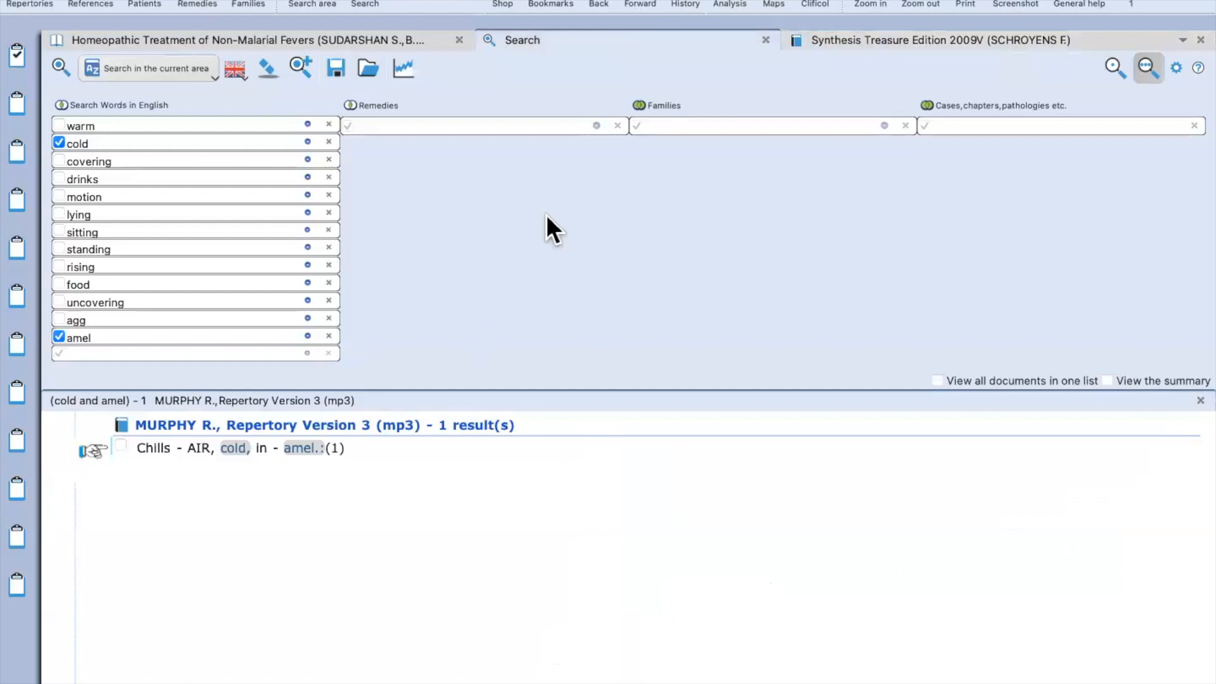
click(153, 68)
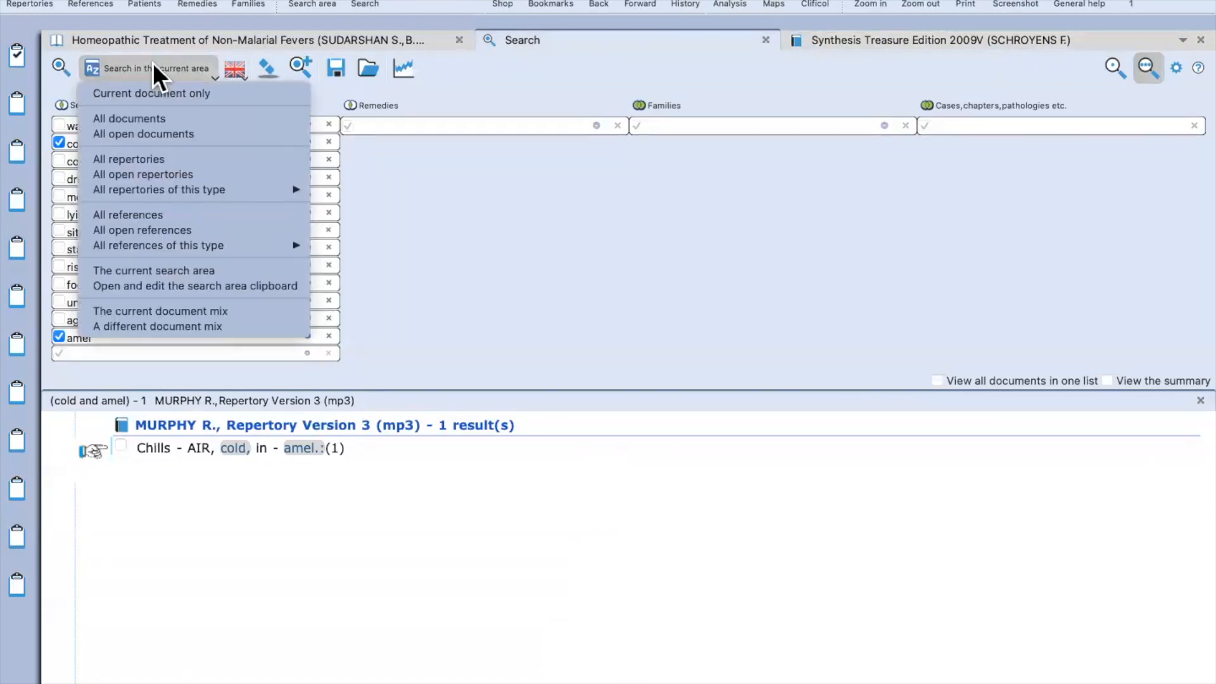
click(154, 118)
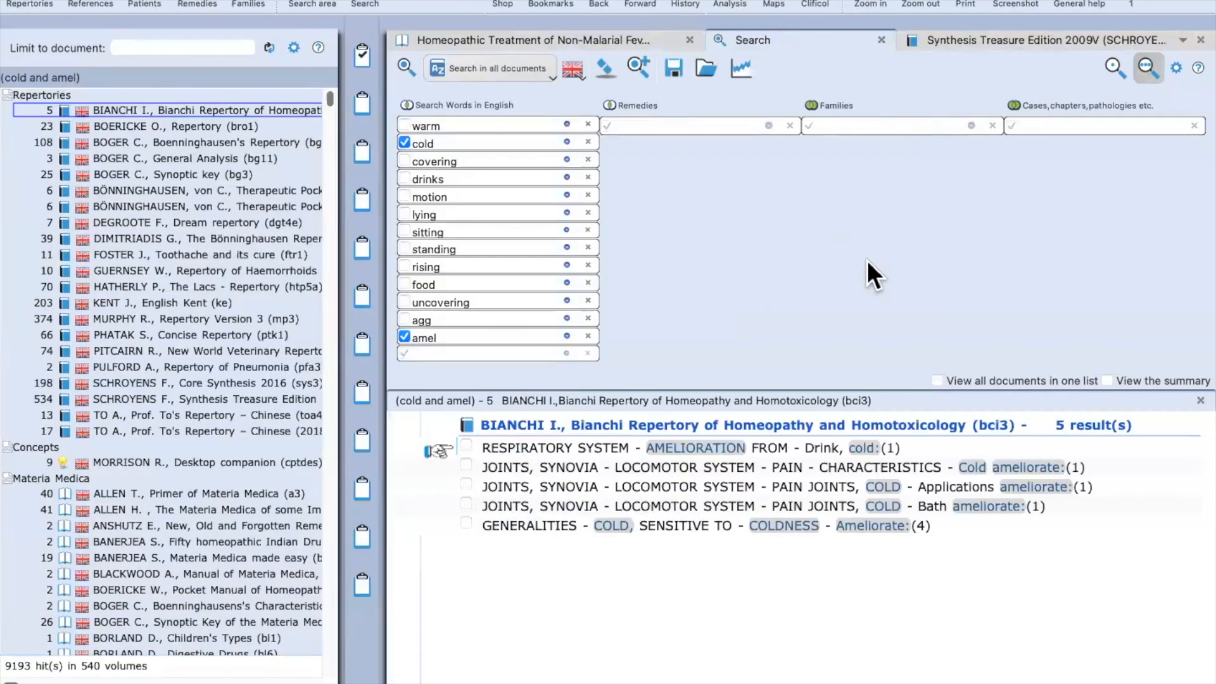
click(477, 65)
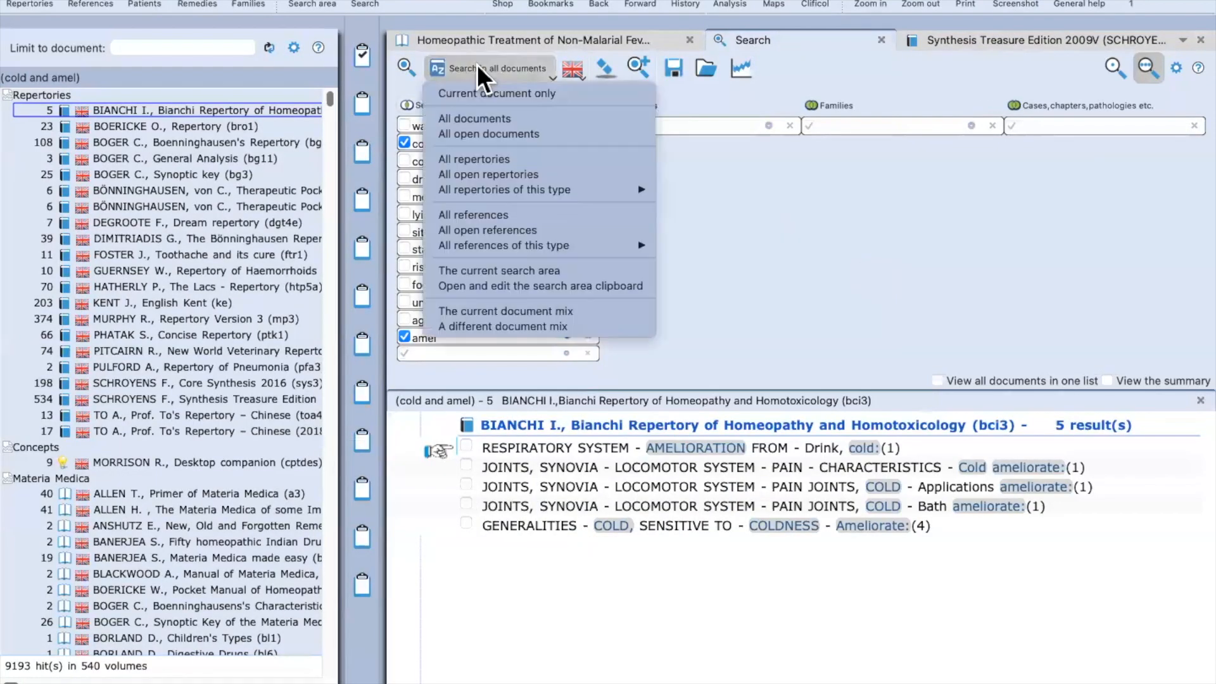
click(507, 158)
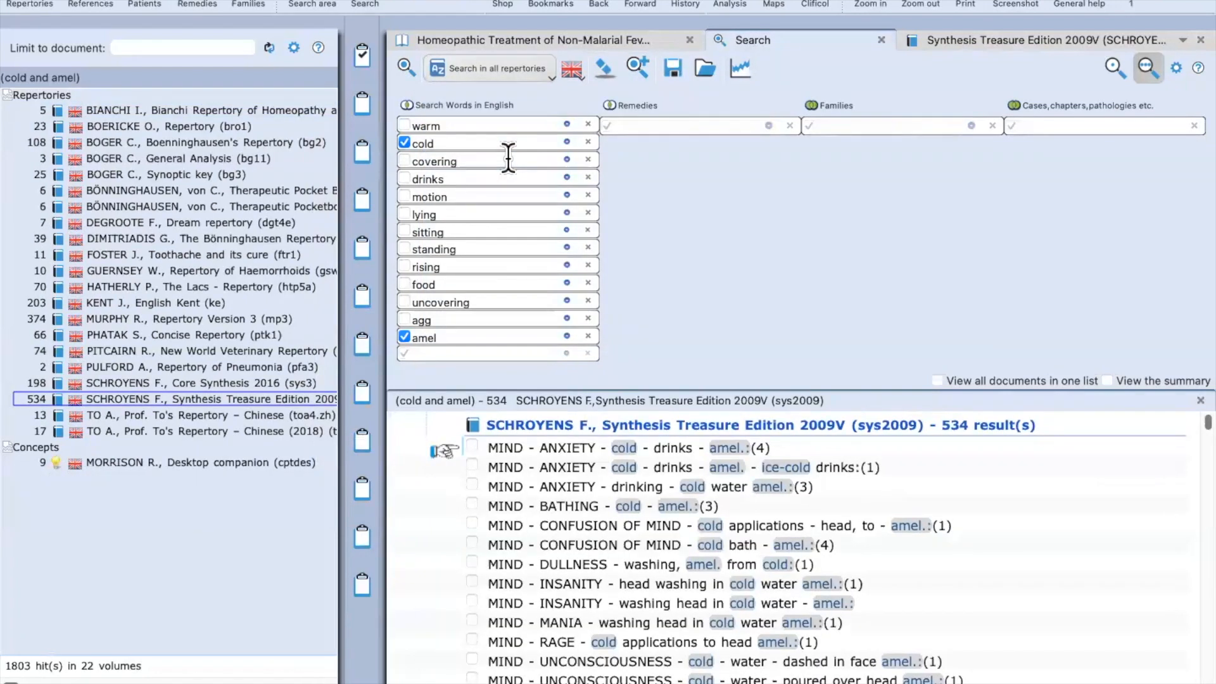
Step: Run the cold and amel search in the current search area and view the remedy listed for the Chills rubric
click(489, 67)
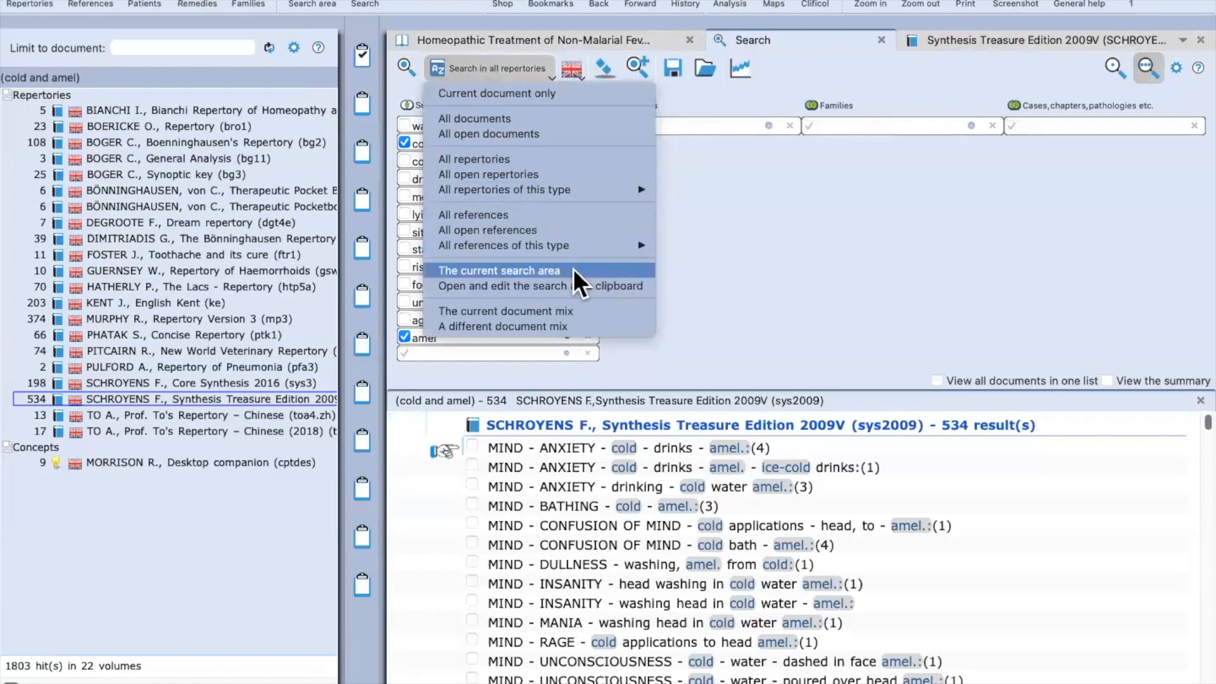
click(531, 272)
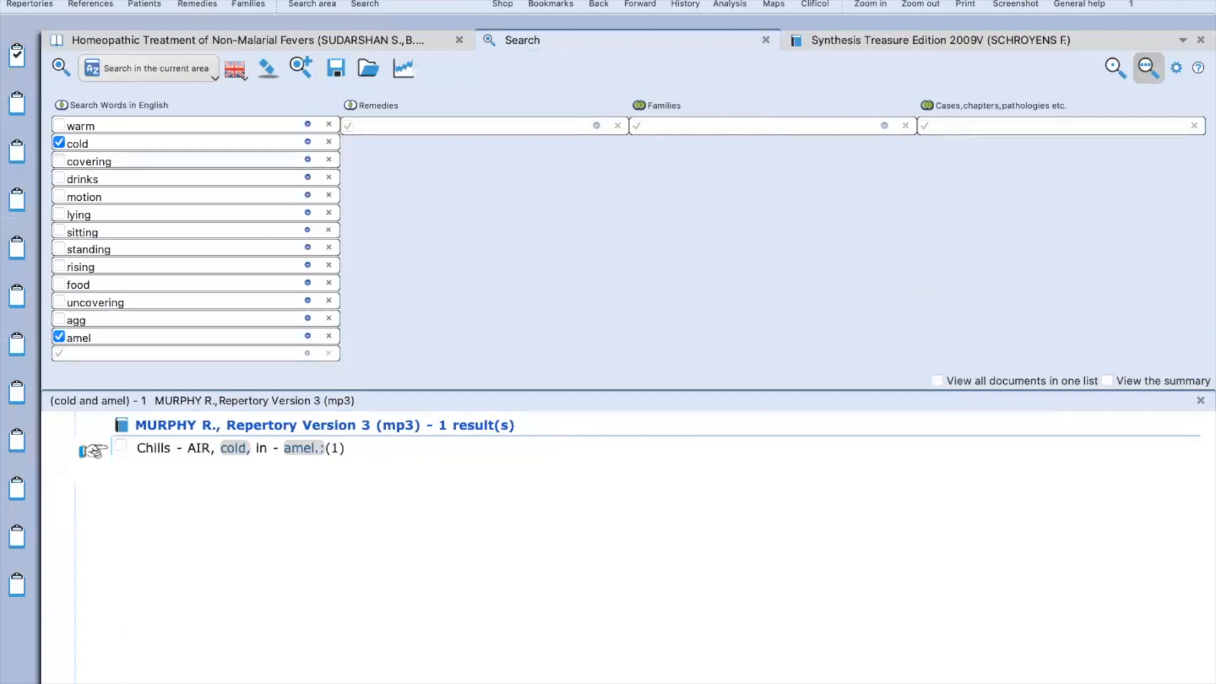
click(107, 682)
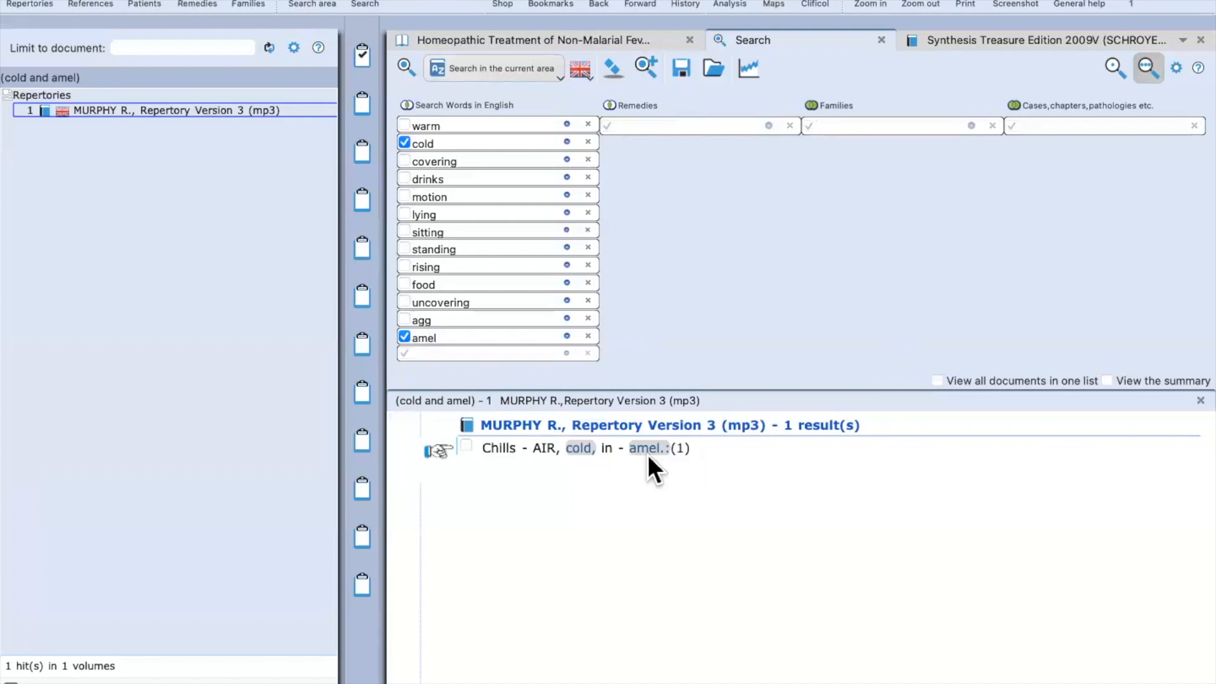
mouse_move(659, 444)
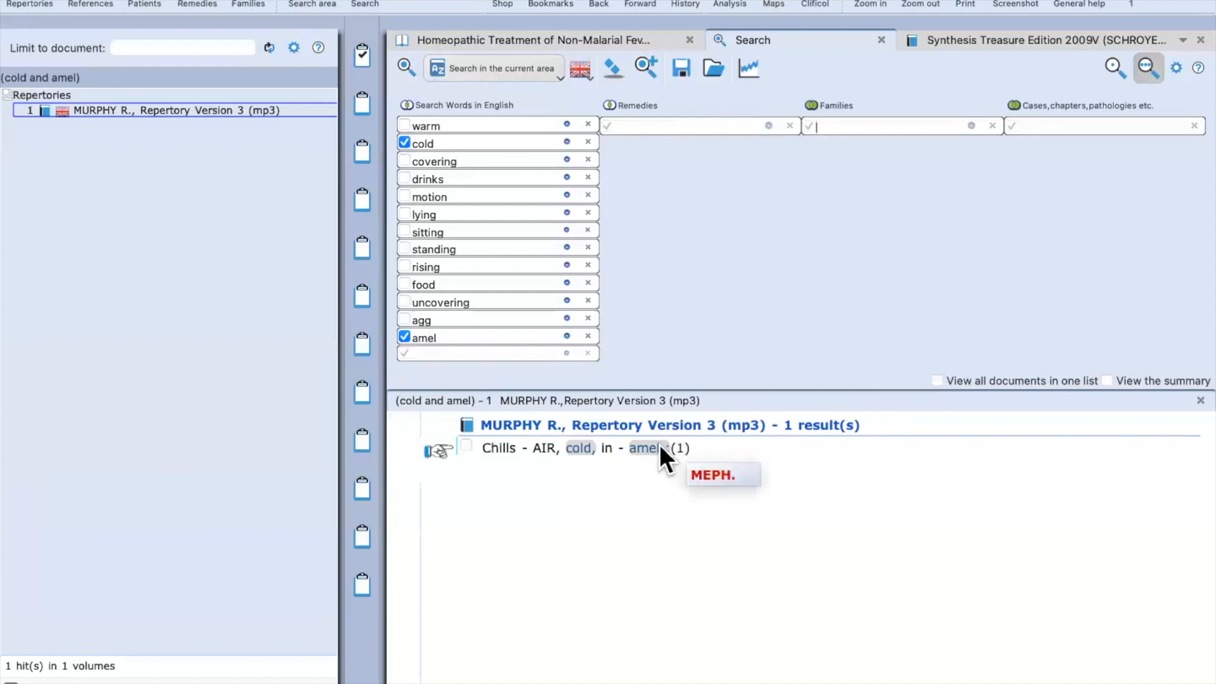
Step: Run a warm and drinks search in the current search area instead of cold and amel, and check the compiled chapter list
click(404, 336)
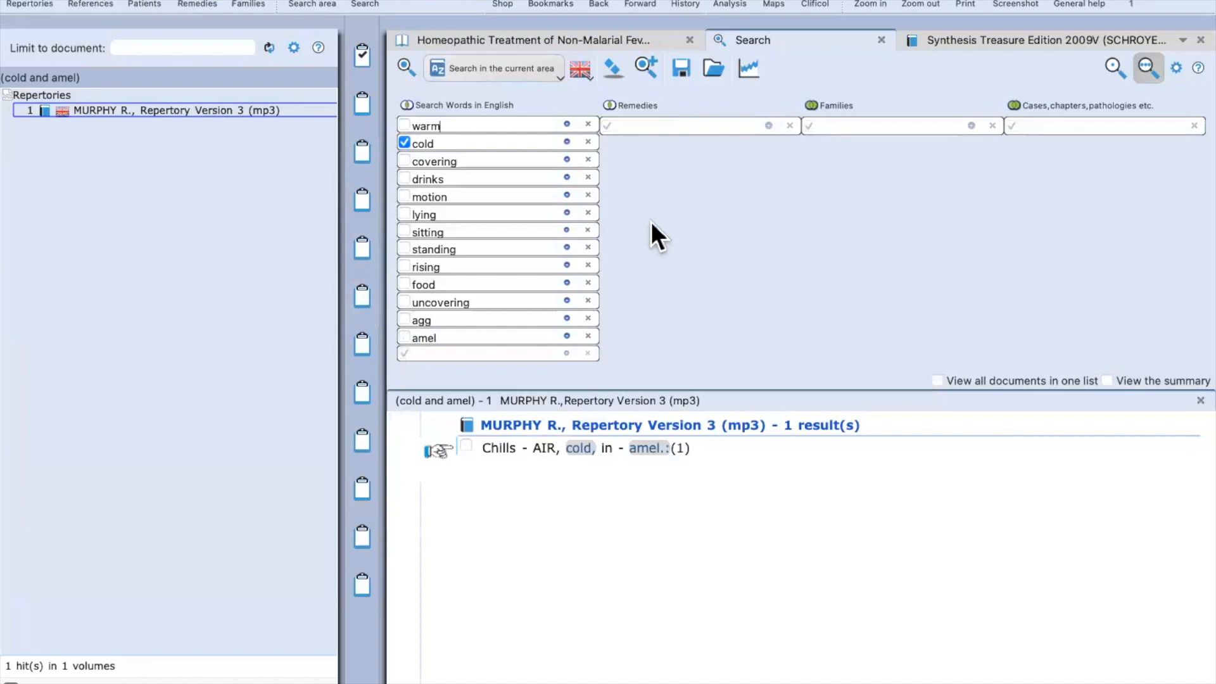
click(404, 141)
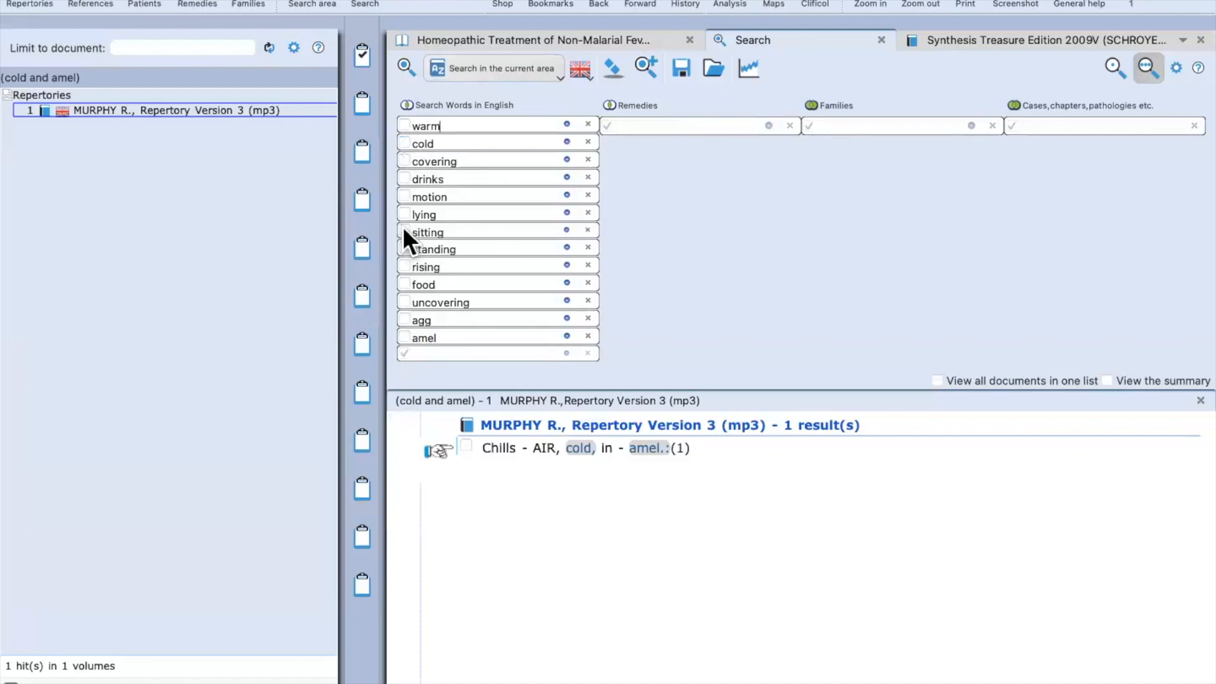
click(404, 178)
click(492, 67)
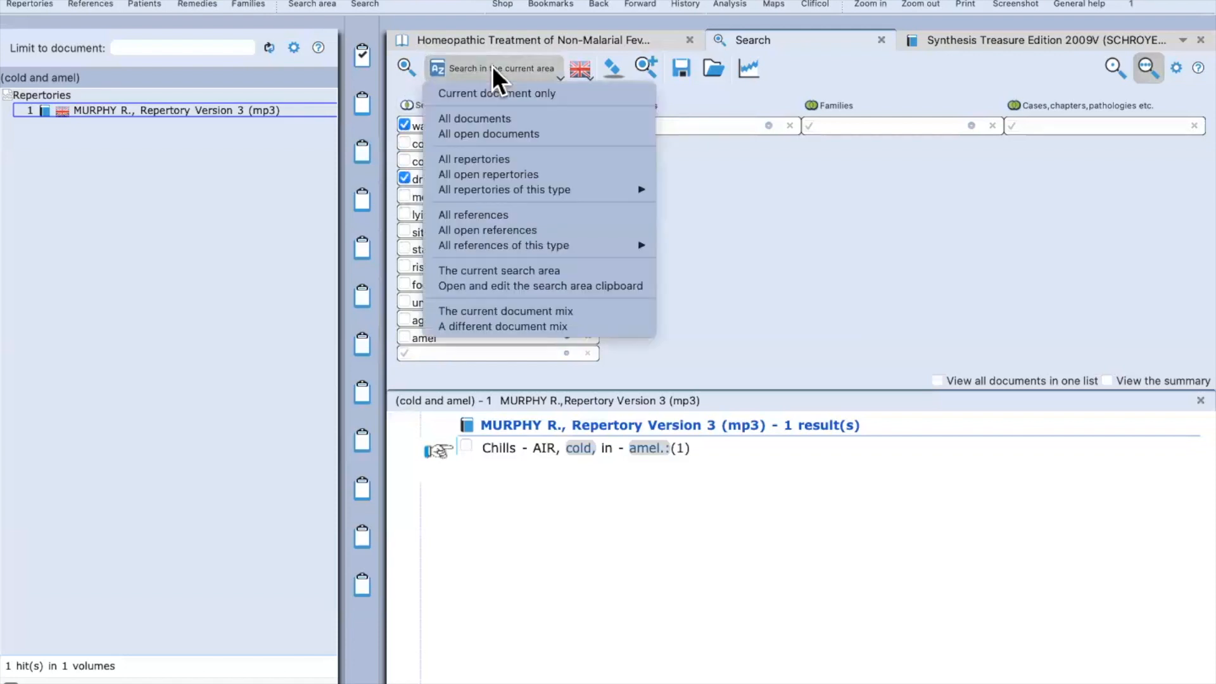
click(527, 271)
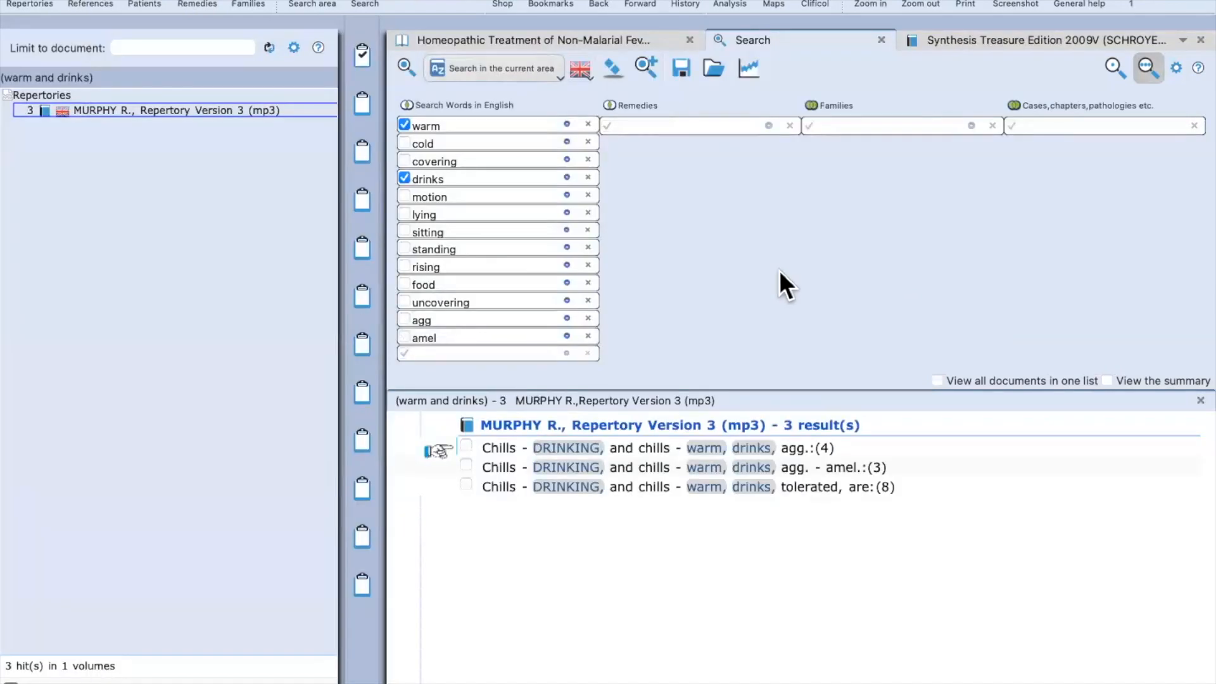
click(320, 3)
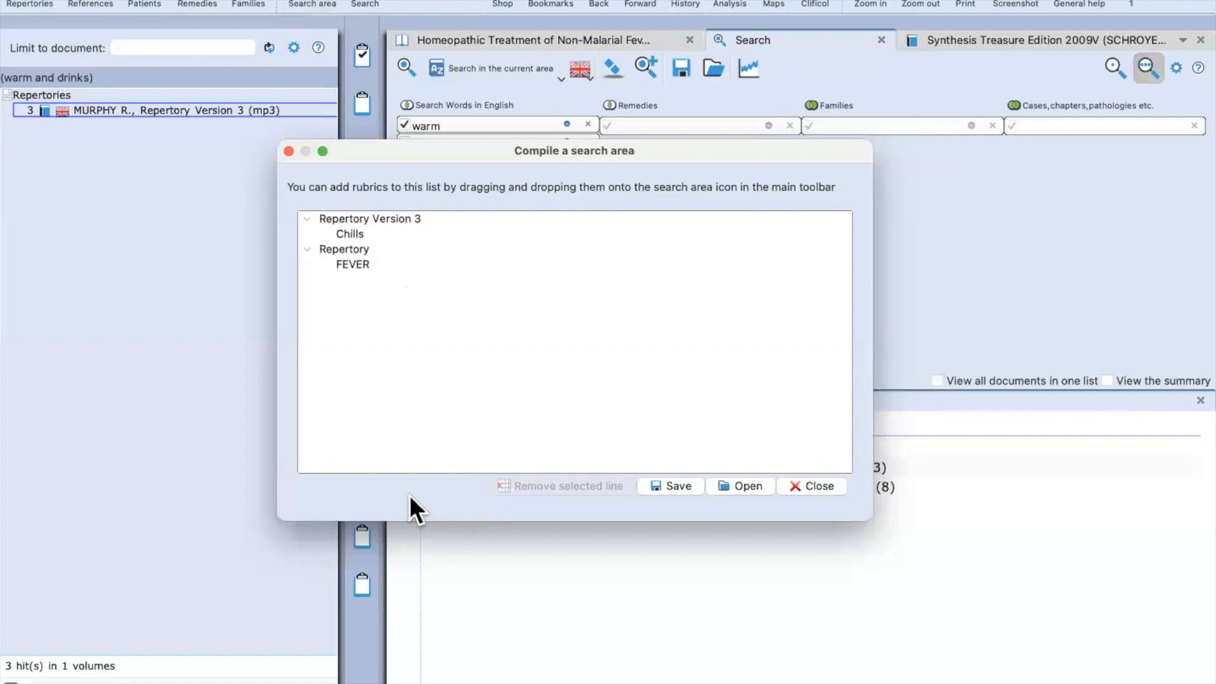
click(289, 152)
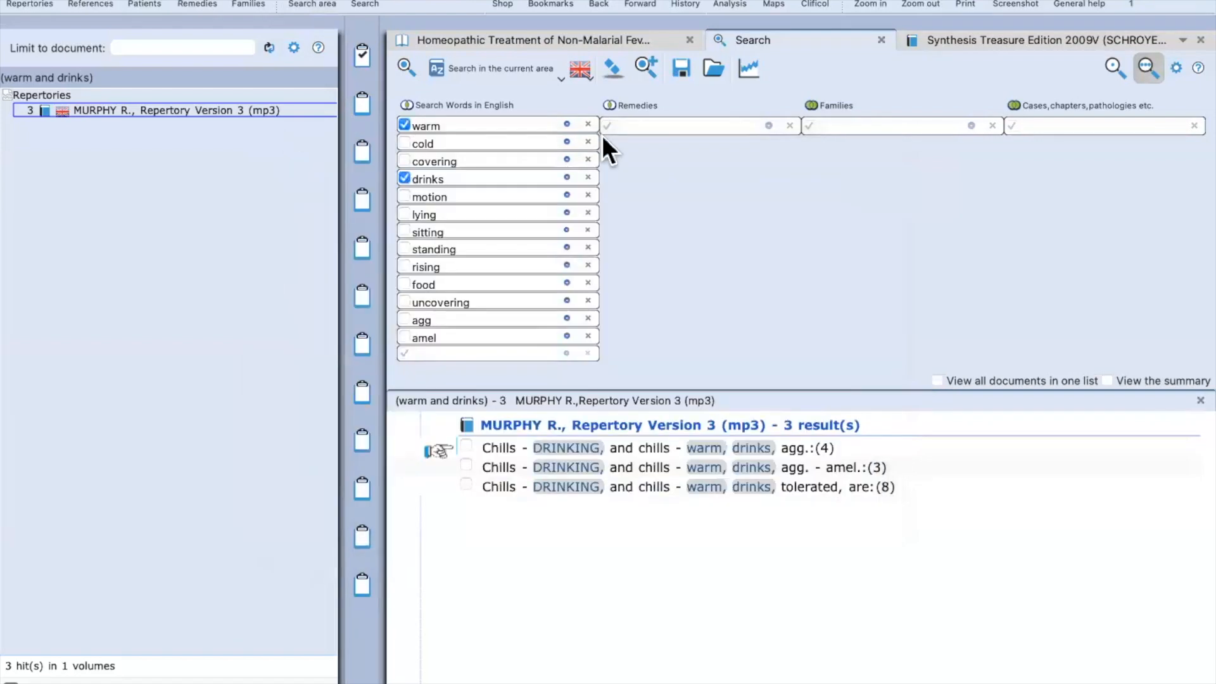